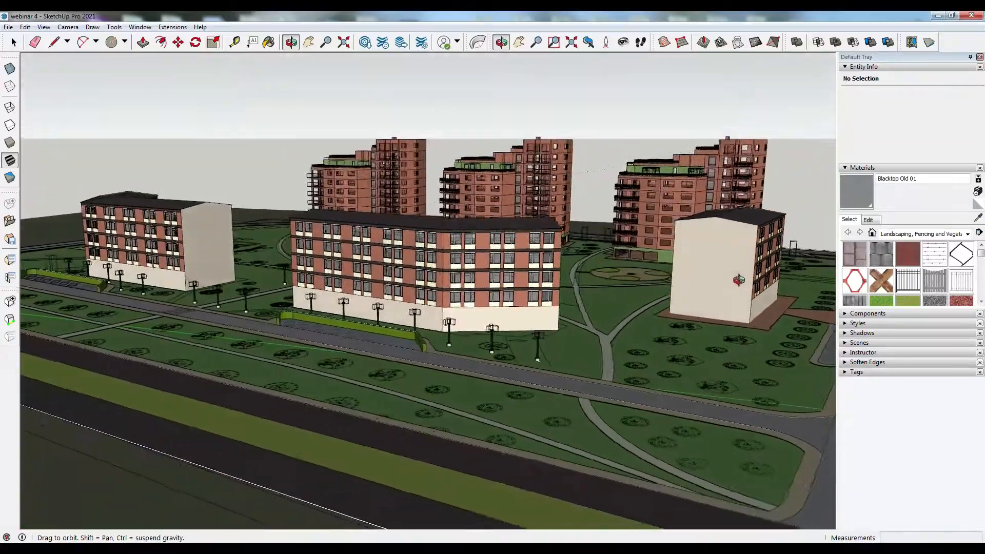
{"action": "scroll", "coordinate": [747, 279], "scroll_direction": "down", "scroll_amount": 3}
{"action": "scroll", "coordinate": [331, 313], "scroll_direction": "up", "scroll_amount": 6}
{"action": "middle_click_drag", "start_coordinate": [330, 309], "coordinate": [509, 245]}
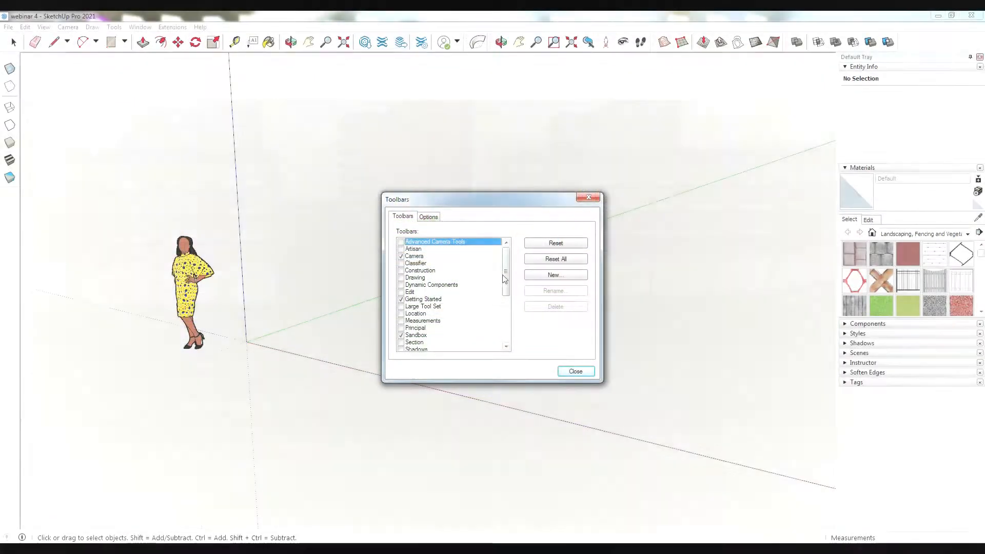
- Enable the Location toolbar in the Toolbars list and close the dialog
{"action": "left_click_drag", "start_coordinate": [503, 279], "coordinate": [508, 310]}
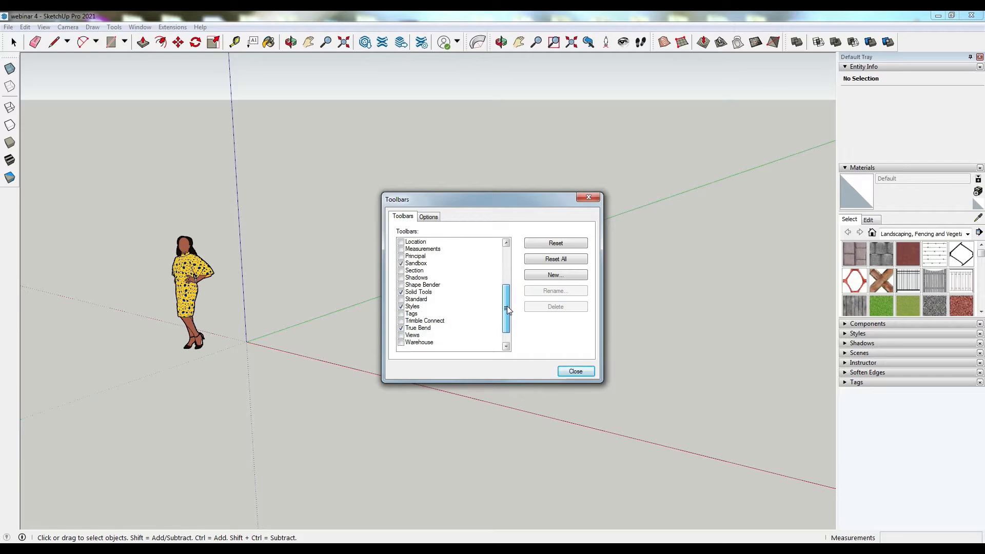
{"action": "left_click", "coordinate": [402, 242]}
{"action": "left_click", "coordinate": [574, 372]}
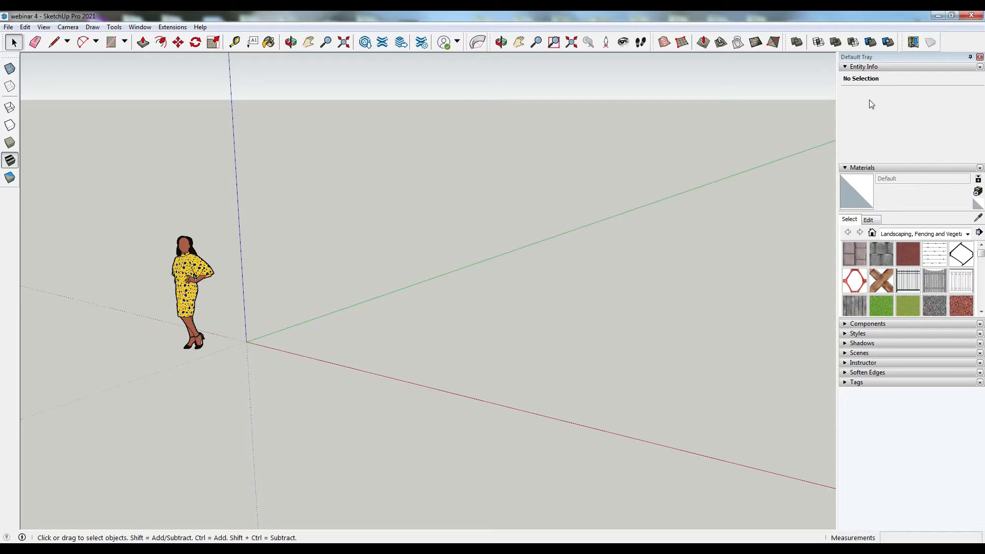
- Open the Add Location dialog and move it into the middle of the screen
{"action": "mouse_move", "coordinate": [903, 43]}
{"action": "left_mouse_down"}
{"action": "mouse_move", "coordinate": [9, 205]}
{"action": "mouse_move", "coordinate": [9, 220]}
{"action": "mouse_move", "coordinate": [16, 200]}
{"action": "mouse_move", "coordinate": [970, 45]}
{"action": "mouse_move", "coordinate": [911, 55]}
{"action": "left_mouse_up"}
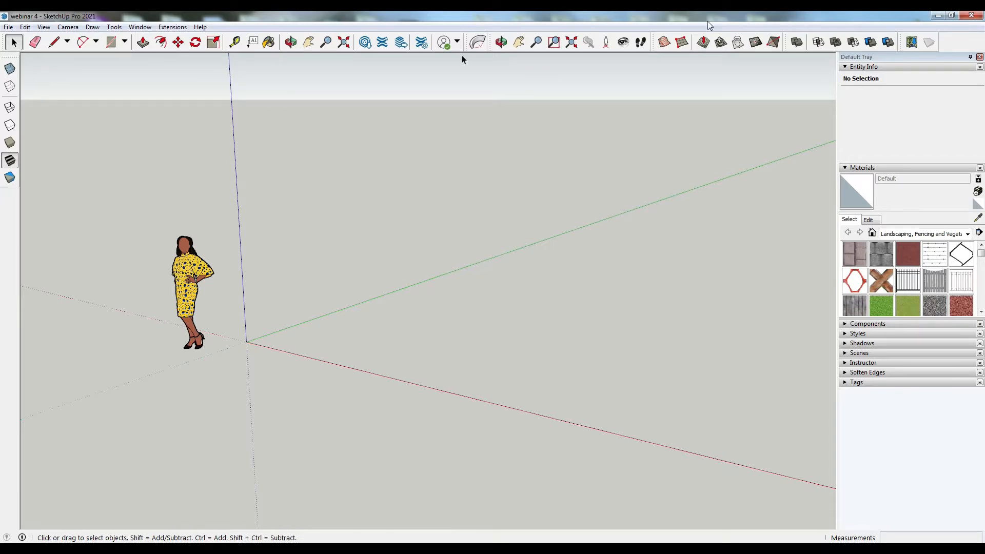
{"action": "left_click", "coordinate": [911, 43]}
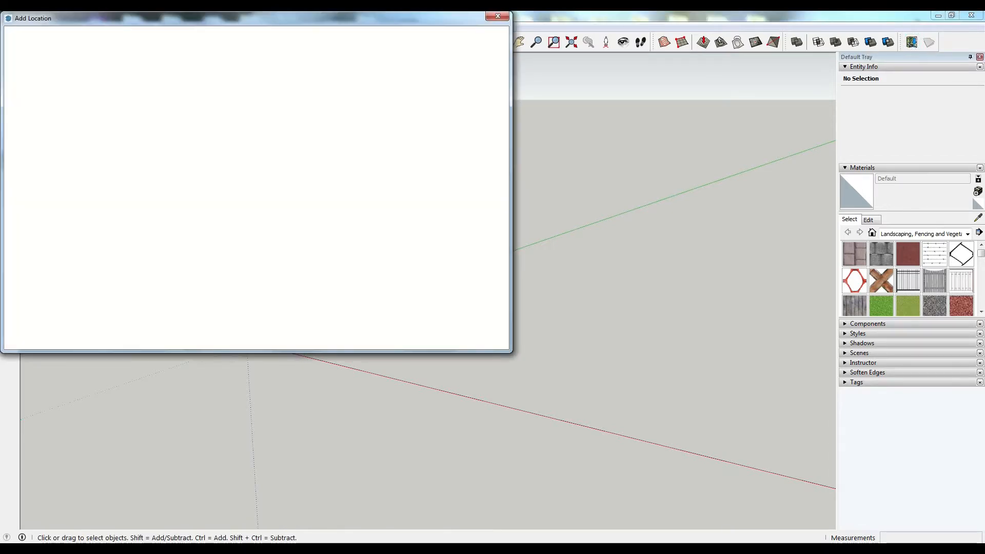
{"action": "left_click_drag", "start_coordinate": [193, 18], "coordinate": [319, 82]}
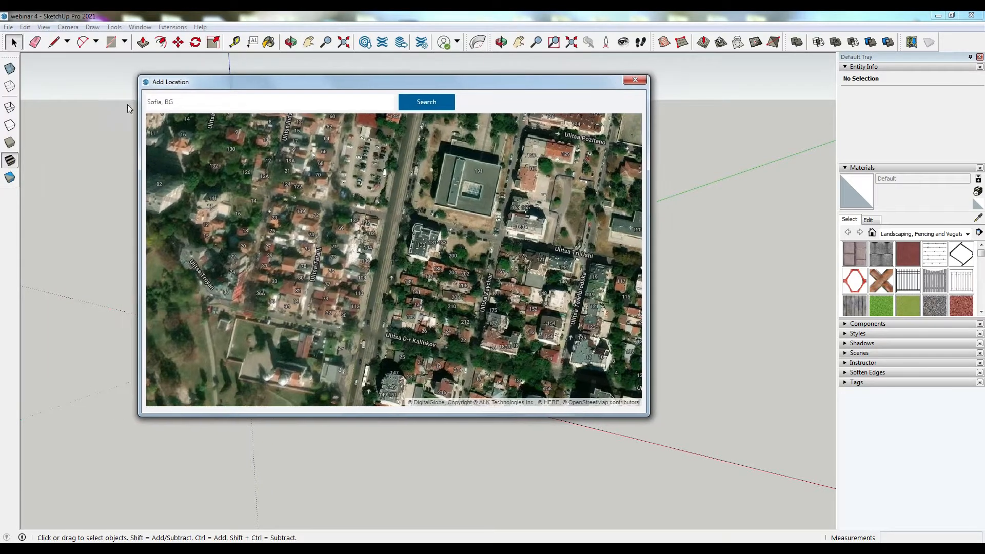
- Search the location map for Burgas, BG and zoom in on the city
{"action": "double_click", "coordinate": [163, 101]}
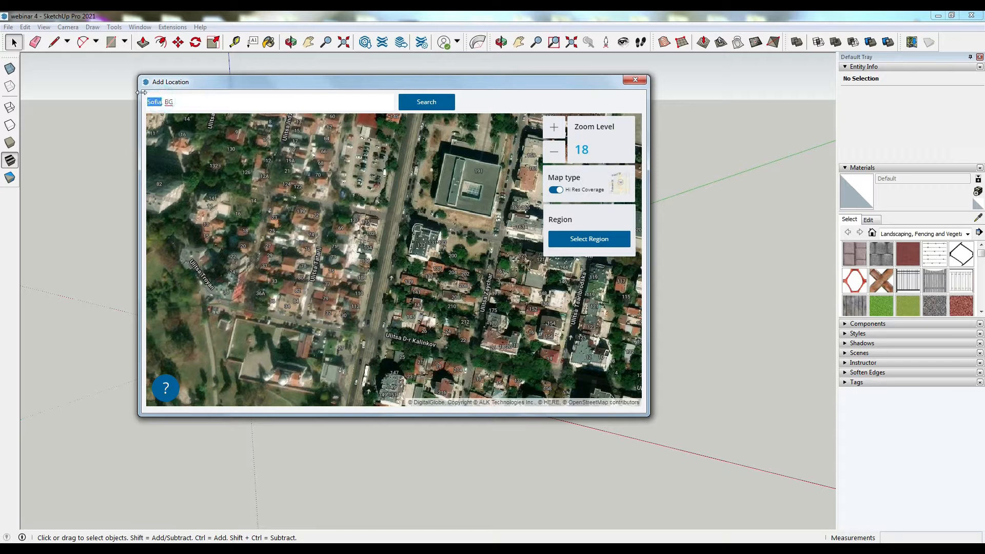
{"action": "type", "text": "Burgas"}
{"action": "key", "text": "Return"}
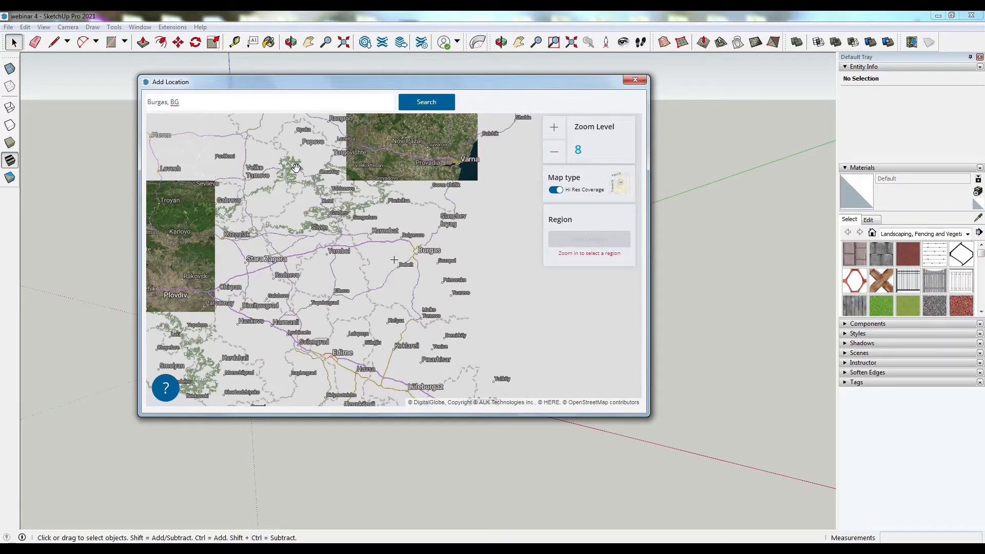
{"action": "type", "text": ","}
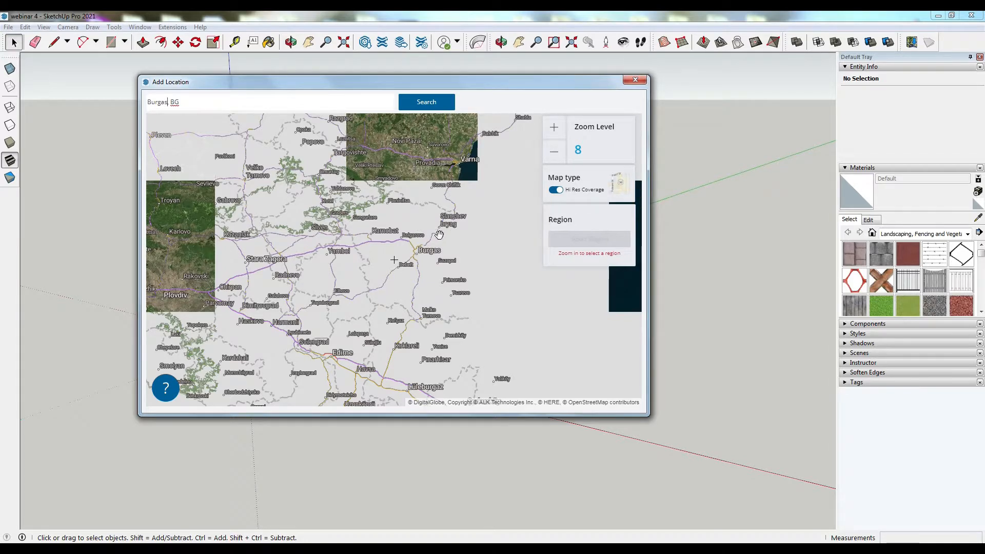
{"action": "left_click_drag", "start_coordinate": [478, 297], "coordinate": [379, 339]}
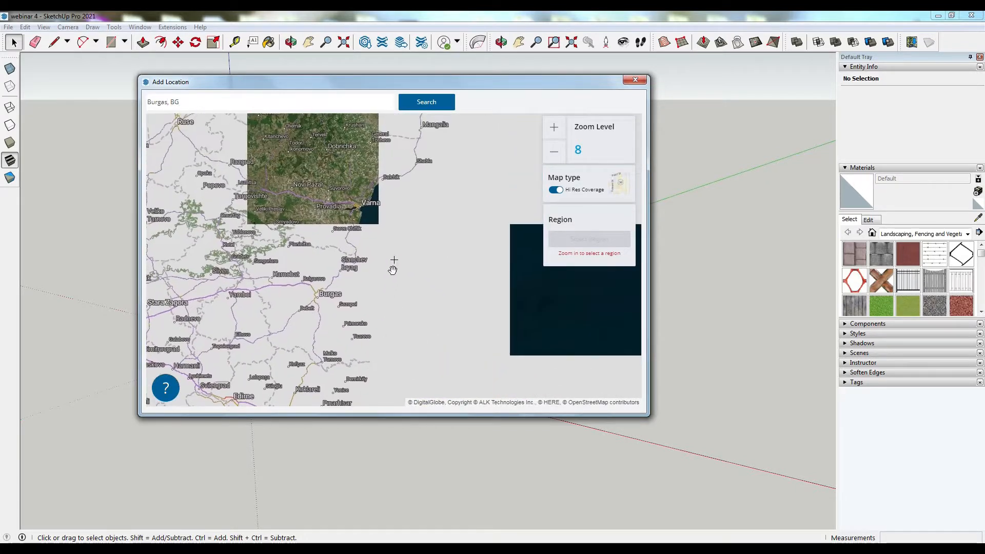
{"action": "scroll", "coordinate": [331, 297], "scroll_direction": "up", "scroll_amount": 2}
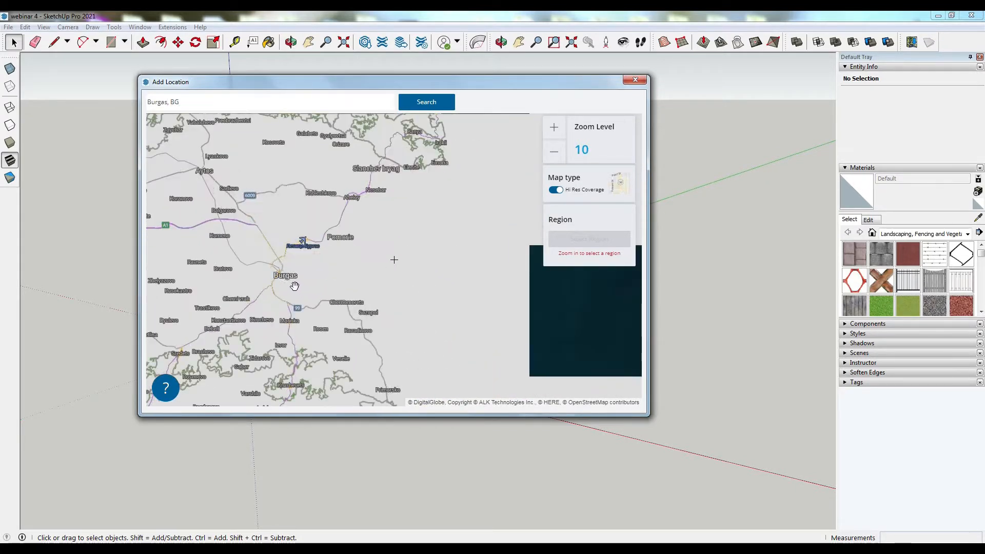
{"action": "scroll", "coordinate": [257, 287], "scroll_direction": "up", "scroll_amount": 2}
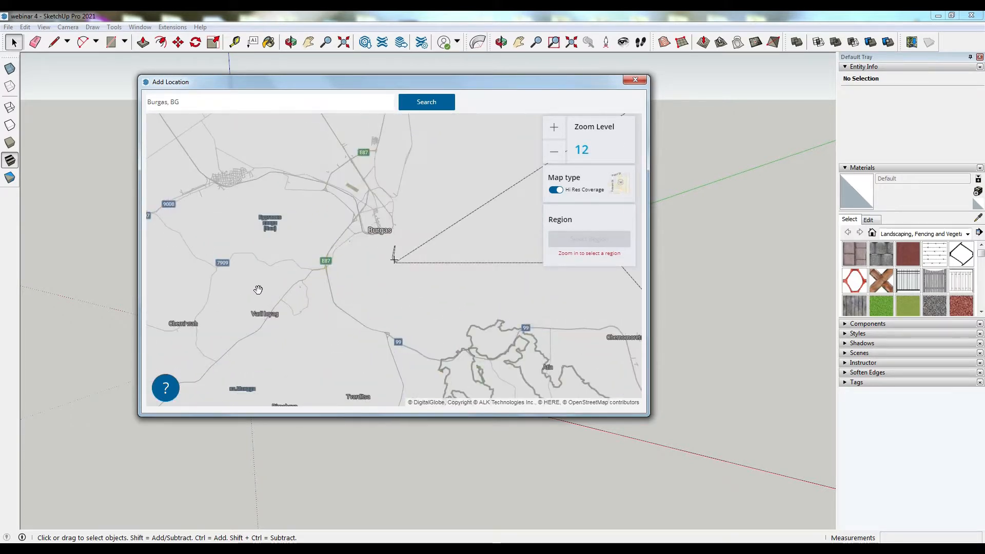
{"action": "scroll", "coordinate": [308, 265], "scroll_direction": "up", "scroll_amount": 2}
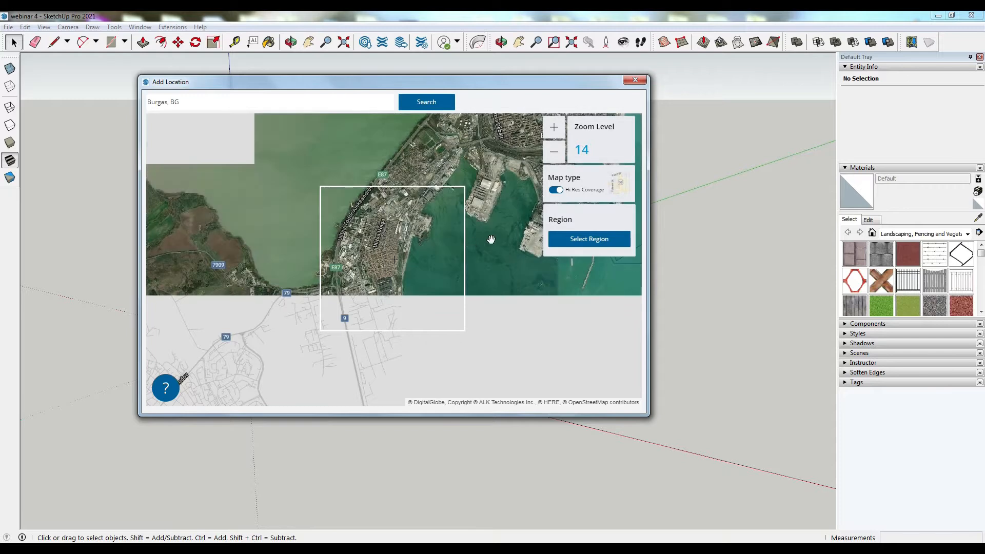
{"action": "left_click_drag", "start_coordinate": [484, 235], "coordinate": [357, 429]}
{"action": "left_click_drag", "start_coordinate": [306, 225], "coordinate": [336, 327]}
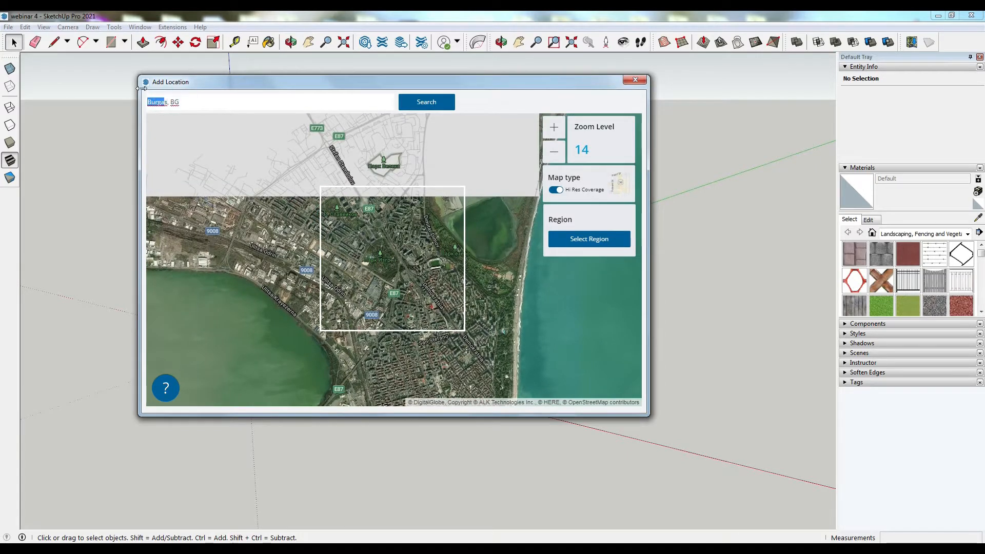
- Search the location map for Sofia, BG instead and zoom in on the city
{"action": "key", "text": "BackSpace"}
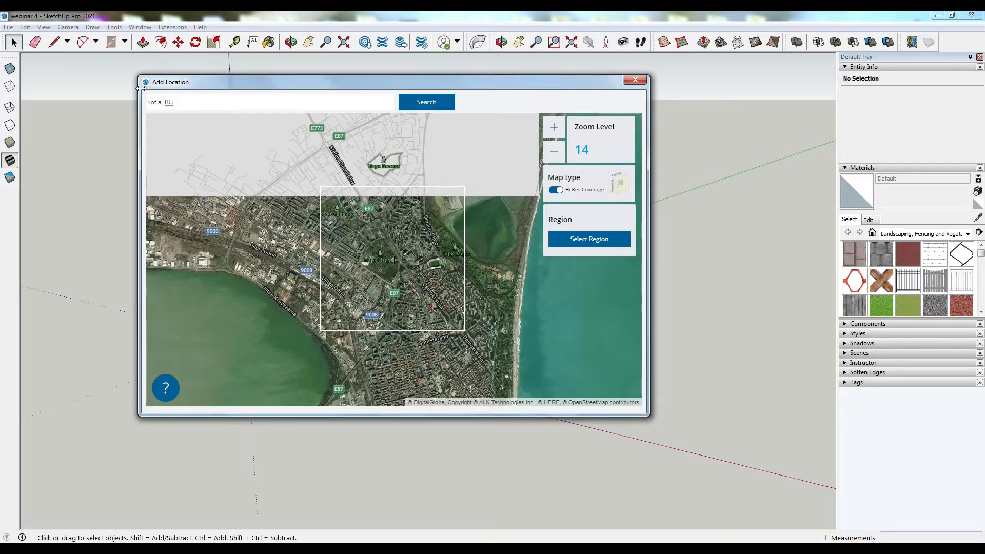
{"action": "key", "text": "Return"}
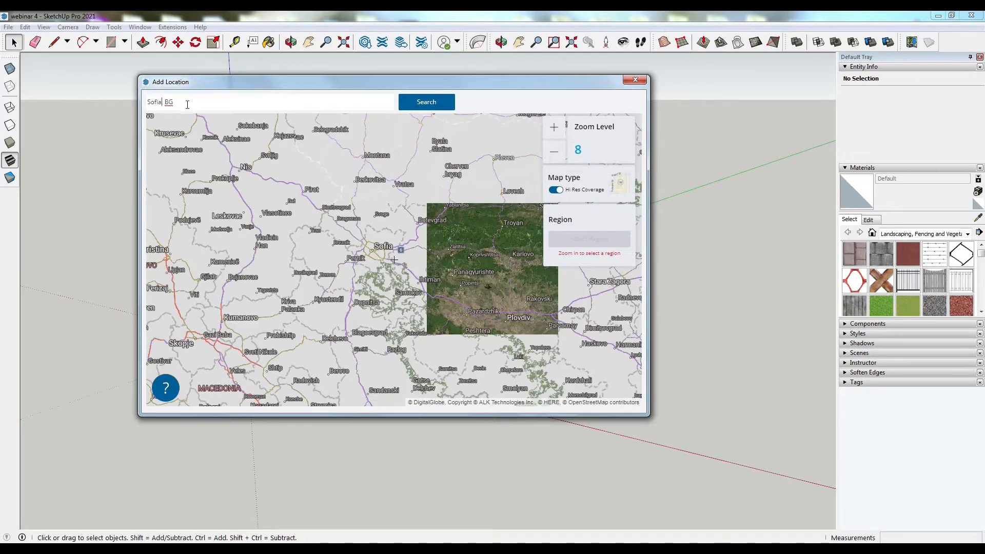
{"action": "scroll", "coordinate": [382, 263], "scroll_direction": "up", "scroll_amount": 1}
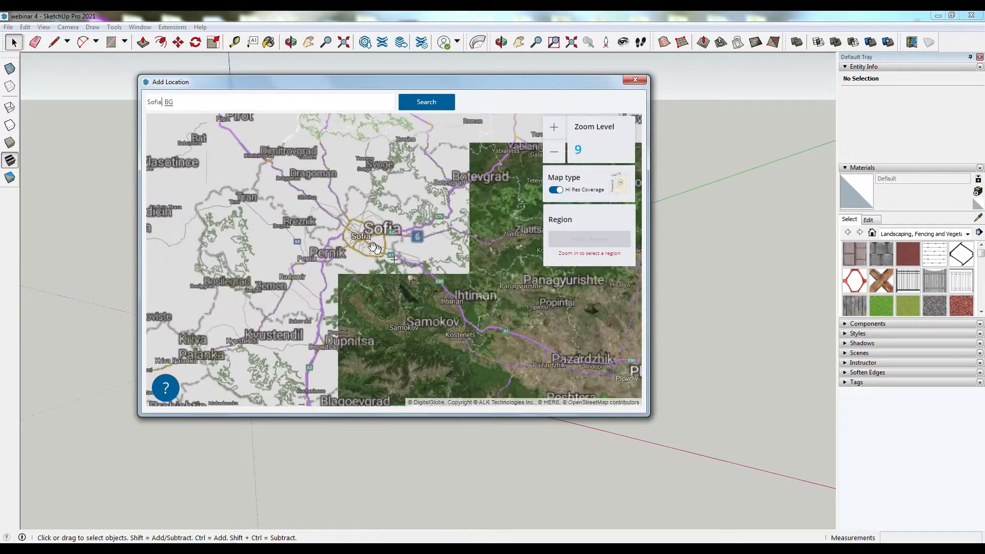
{"action": "scroll", "coordinate": [365, 243], "scroll_direction": "up", "scroll_amount": 3}
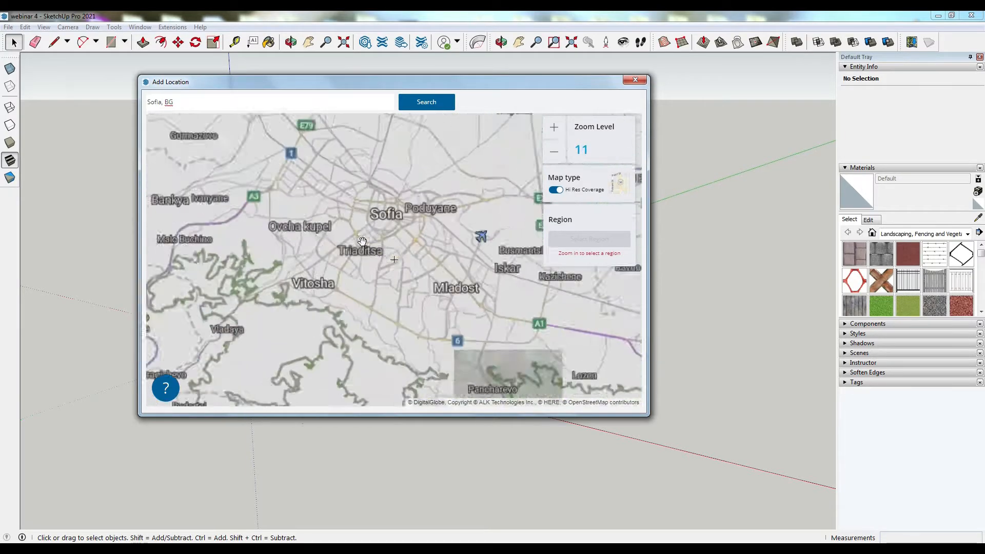
{"action": "scroll", "coordinate": [371, 247], "scroll_direction": "up", "scroll_amount": 2}
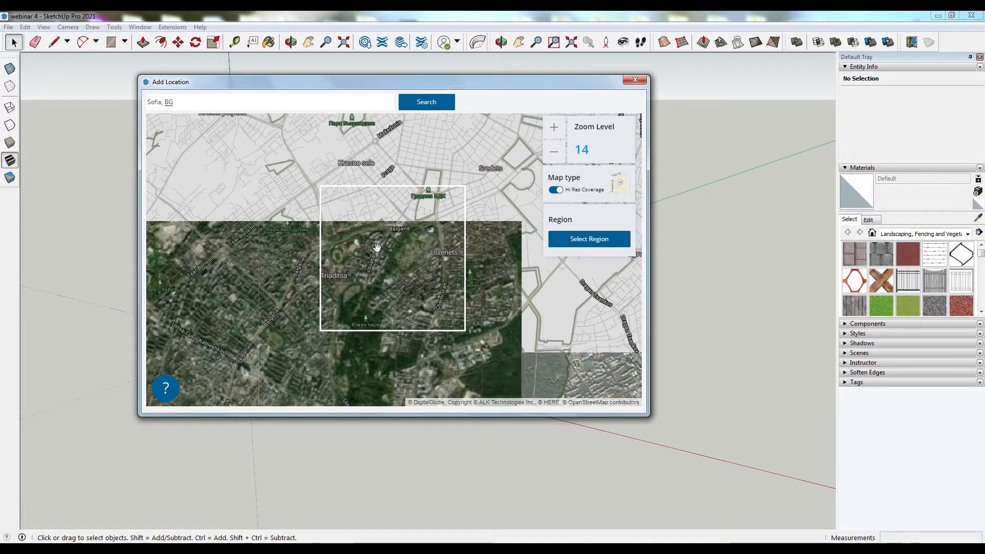
{"action": "scroll", "coordinate": [377, 247], "scroll_direction": "up", "scroll_amount": 1}
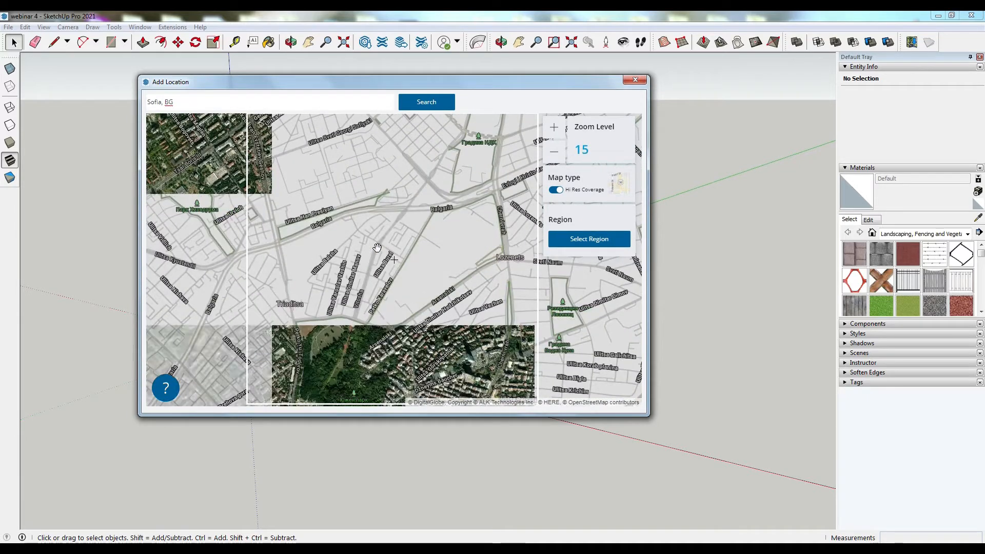
- Pan and zoom the map to find the site area at zoom level 18
{"action": "left_click_drag", "start_coordinate": [462, 209], "coordinate": [417, 370]}
{"action": "left_click_drag", "start_coordinate": [472, 202], "coordinate": [399, 387]}
{"action": "scroll", "coordinate": [319, 221], "scroll_direction": "up", "scroll_amount": 2}
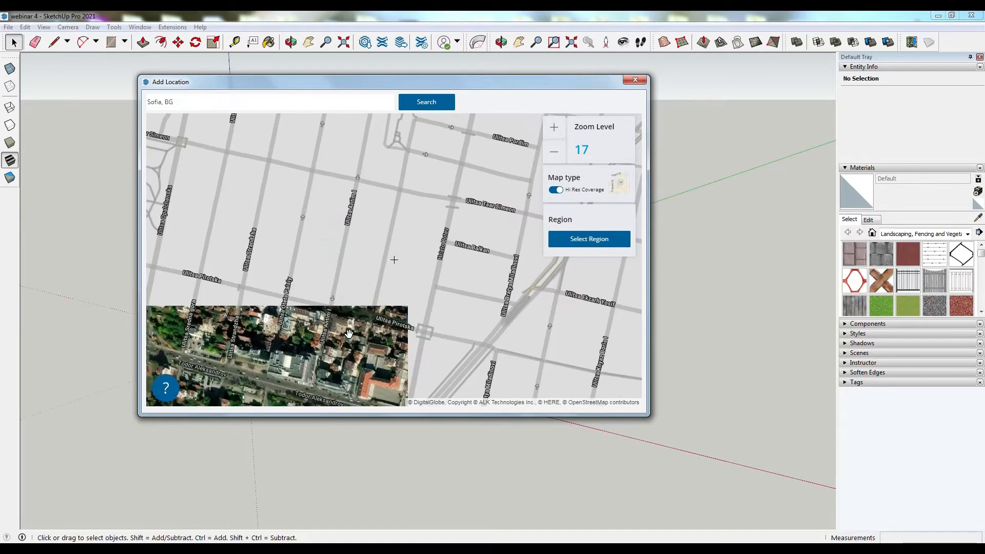
{"action": "scroll", "coordinate": [349, 334], "scroll_direction": "down", "scroll_amount": 1}
{"action": "scroll", "coordinate": [302, 336], "scroll_direction": "up", "scroll_amount": 2}
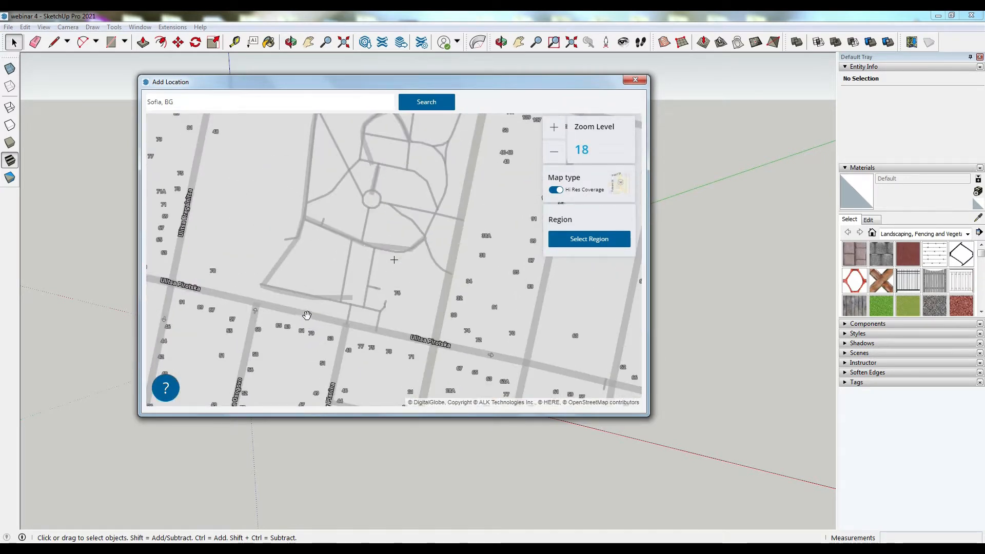
{"action": "scroll", "coordinate": [307, 315], "scroll_direction": "down", "scroll_amount": 1}
{"action": "left_click_drag", "start_coordinate": [414, 255], "coordinate": [409, 229]}
{"action": "left_click_drag", "start_coordinate": [381, 343], "coordinate": [395, 231]}
{"action": "left_click_drag", "start_coordinate": [505, 293], "coordinate": [363, 291]}
{"action": "scroll", "coordinate": [406, 325], "scroll_direction": "down", "scroll_amount": 1}
{"action": "scroll", "coordinate": [407, 325], "scroll_direction": "down", "scroll_amount": 2}
{"action": "scroll", "coordinate": [339, 301], "scroll_direction": "up", "scroll_amount": 2}
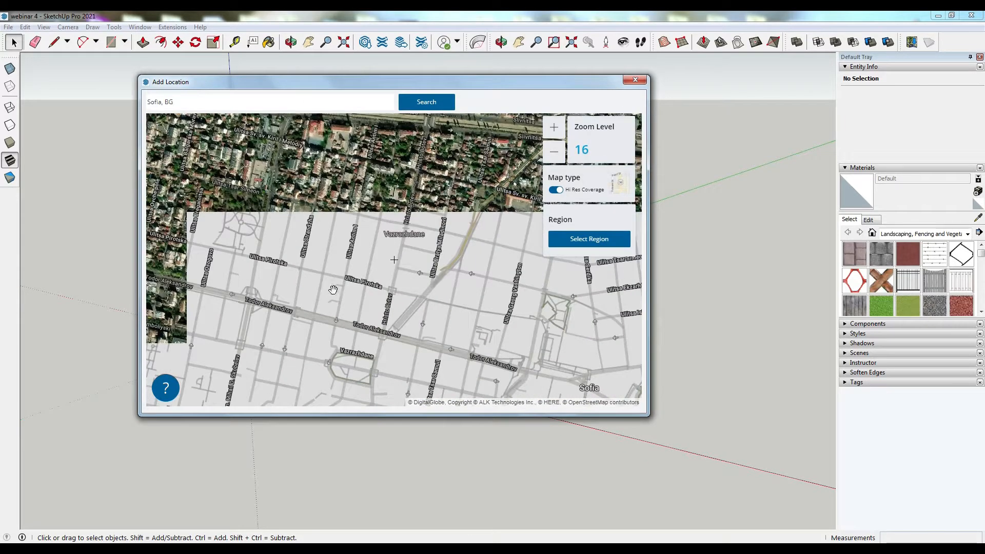
{"action": "left_click_drag", "start_coordinate": [338, 290], "coordinate": [357, 313]}
{"action": "left_click_drag", "start_coordinate": [465, 365], "coordinate": [313, 343]}
{"action": "scroll", "coordinate": [316, 343], "scroll_direction": "down", "scroll_amount": 1}
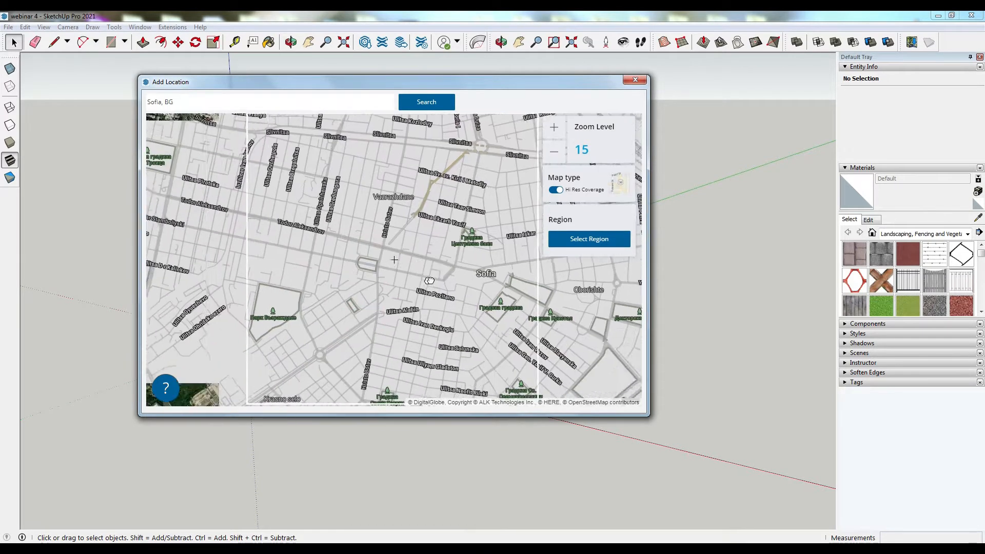
{"action": "left_click_drag", "start_coordinate": [294, 342], "coordinate": [479, 380]}
{"action": "left_click_drag", "start_coordinate": [413, 213], "coordinate": [417, 263]}
{"action": "scroll", "coordinate": [407, 284], "scroll_direction": "up", "scroll_amount": 2}
{"action": "left_click_drag", "start_coordinate": [363, 337], "coordinate": [409, 180]}
{"action": "mouse_move", "coordinate": [375, 303]}
{"action": "left_mouse_down"}
{"action": "mouse_move", "coordinate": [399, 203]}
{"action": "mouse_move", "coordinate": [382, 304]}
{"action": "left_mouse_up"}
{"action": "scroll", "coordinate": [364, 291], "scroll_direction": "up", "scroll_amount": 1}
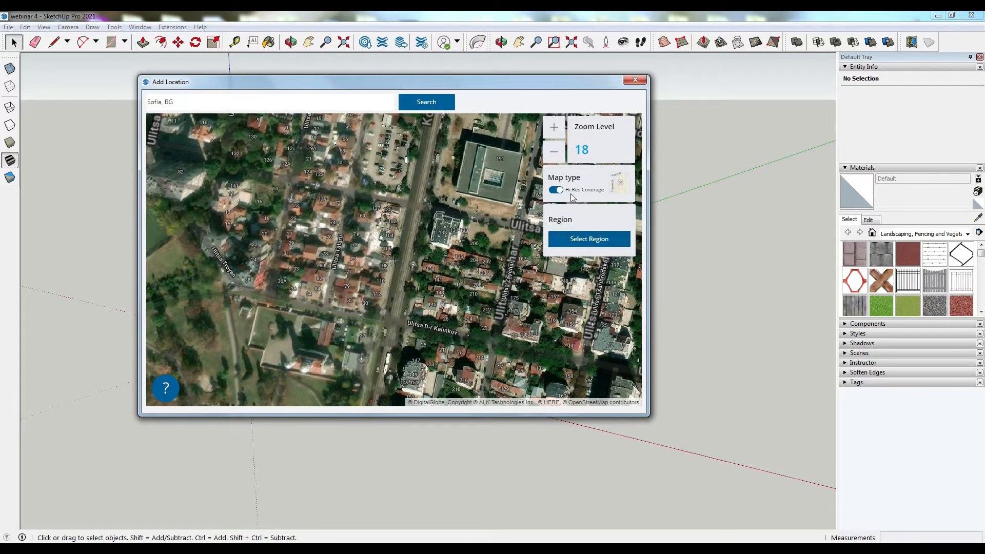
- Start selecting an import region with the Hi-Res Nearmap provider and extend the region downward
{"action": "left_click", "coordinate": [581, 239]}
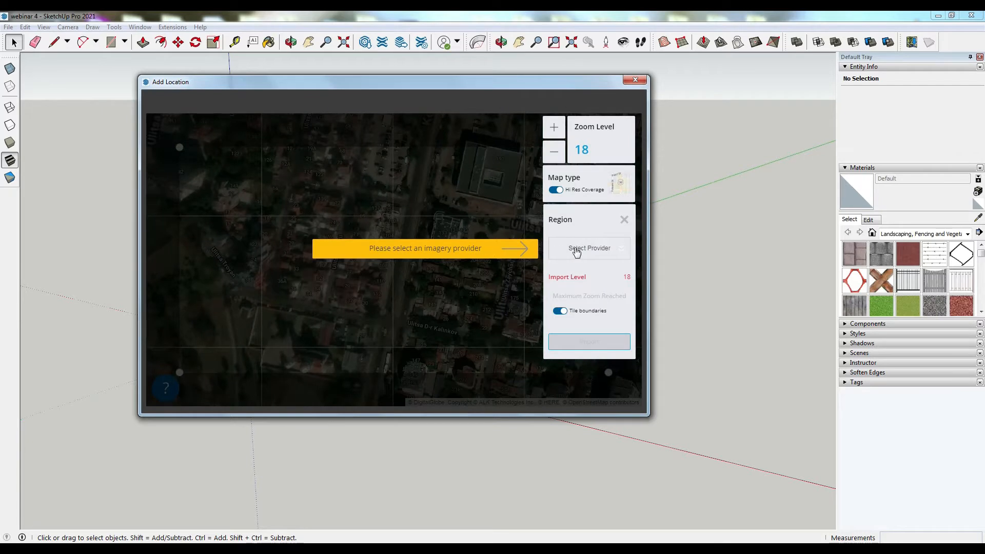
{"action": "left_click", "coordinate": [577, 249]}
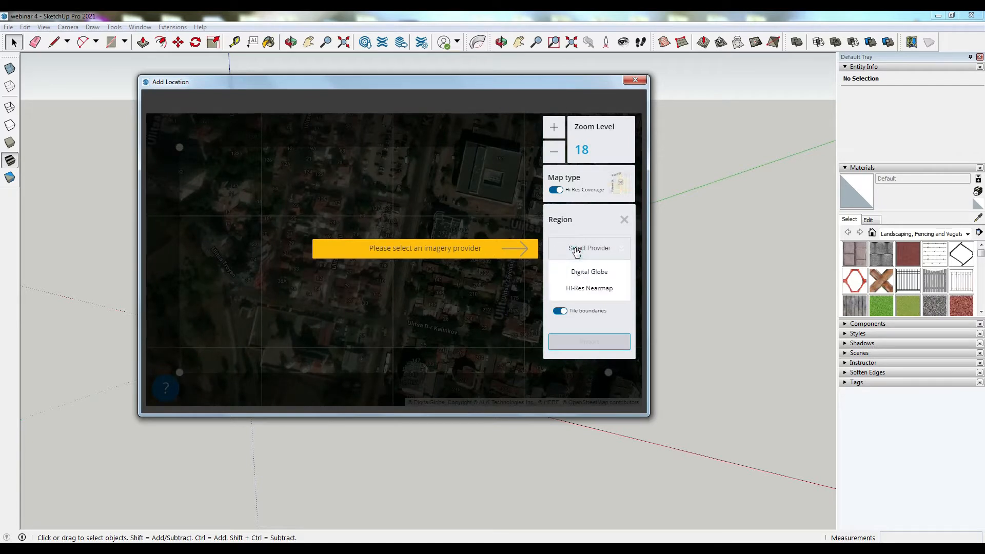
{"action": "left_click", "coordinate": [577, 288]}
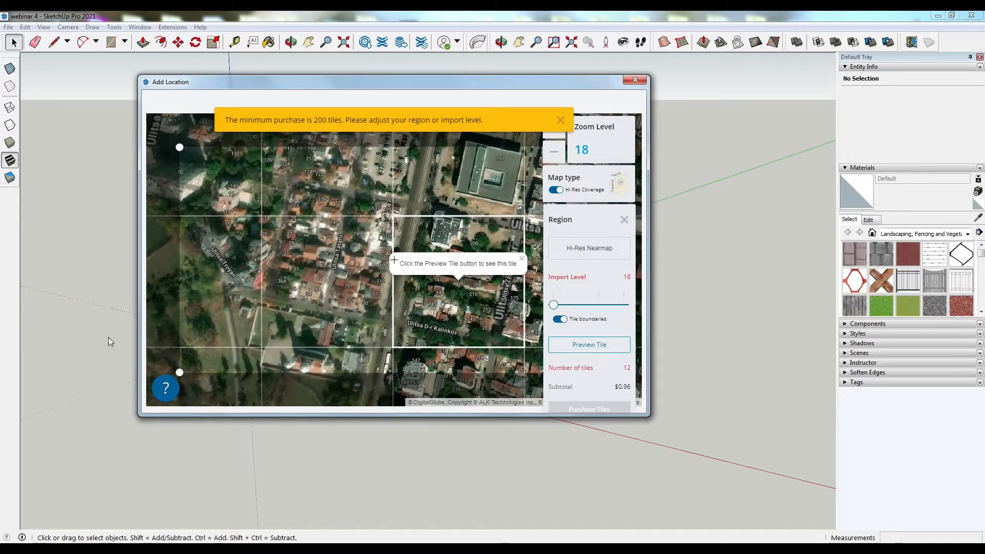
{"action": "left_click_drag", "start_coordinate": [177, 373], "coordinate": [179, 392]}
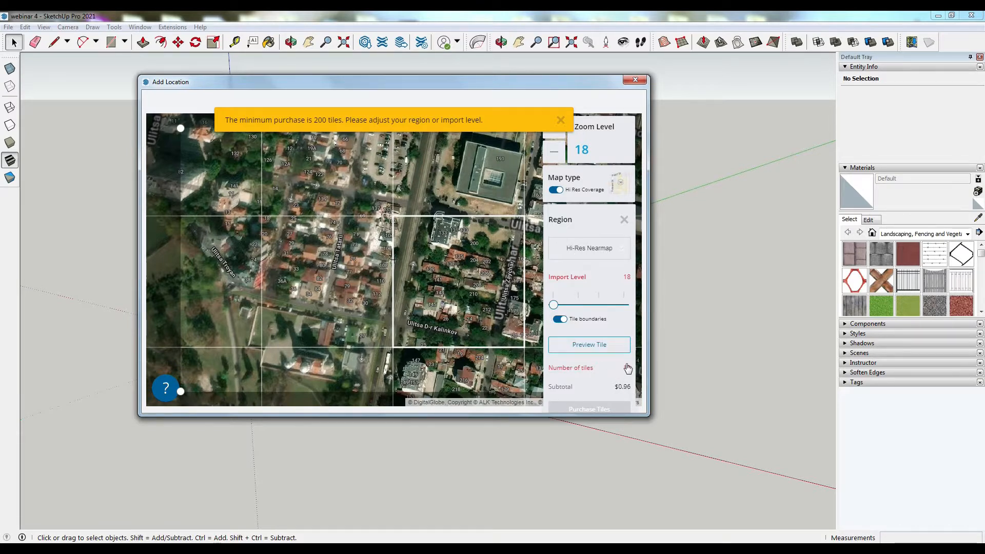
- Switch the imagery provider to Digital Globe and import the selected region
{"action": "left_click", "coordinate": [604, 258]}
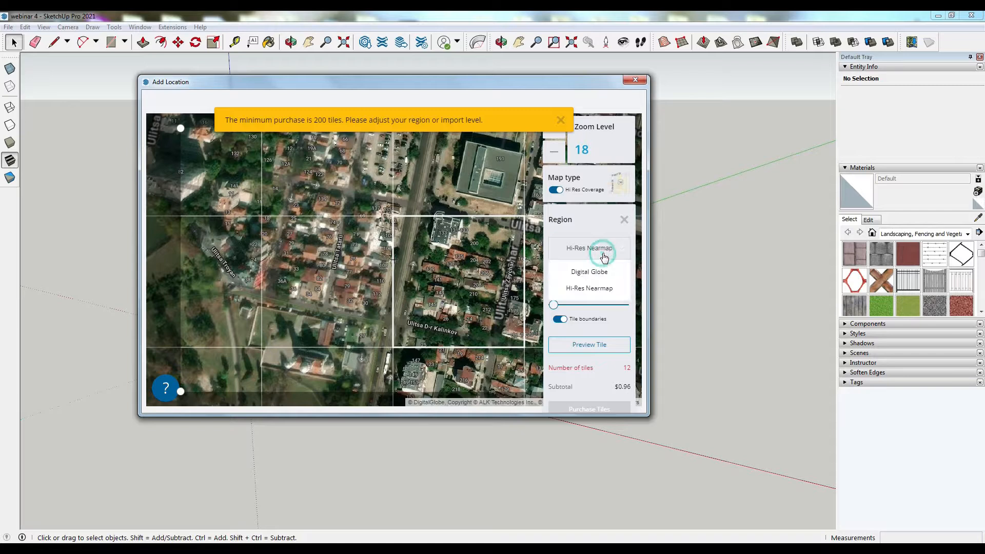
{"action": "left_click", "coordinate": [588, 272]}
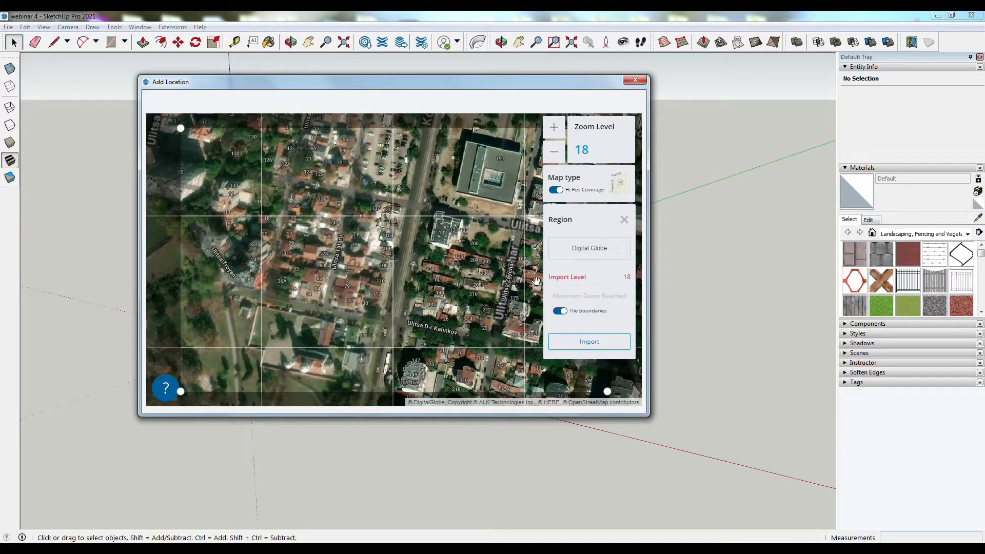
{"action": "mouse_move", "coordinate": [454, 260]}
{"action": "left_mouse_down"}
{"action": "mouse_move", "coordinate": [451, 275]}
{"action": "mouse_move", "coordinate": [445, 267]}
{"action": "mouse_move", "coordinate": [460, 261]}
{"action": "left_mouse_up"}
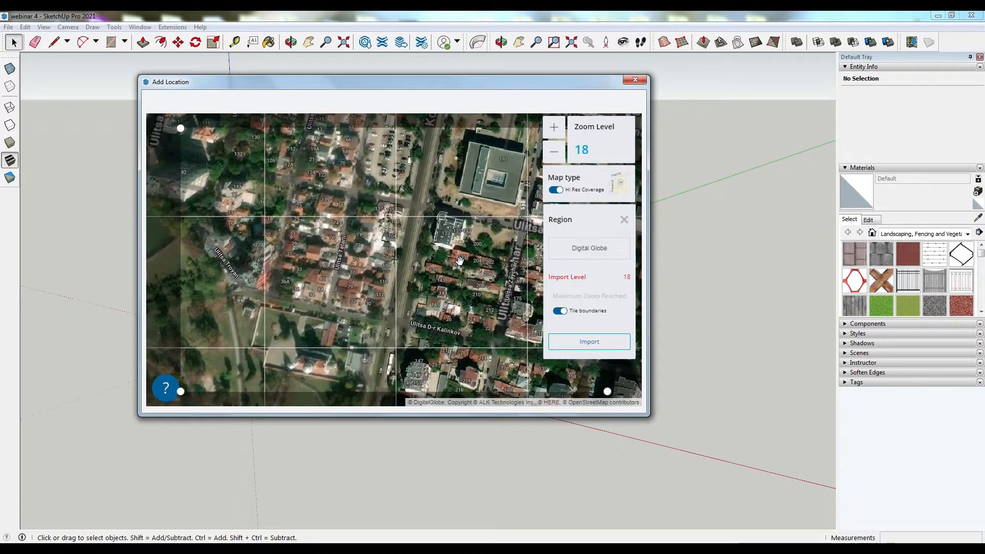
{"action": "left_click", "coordinate": [608, 344]}
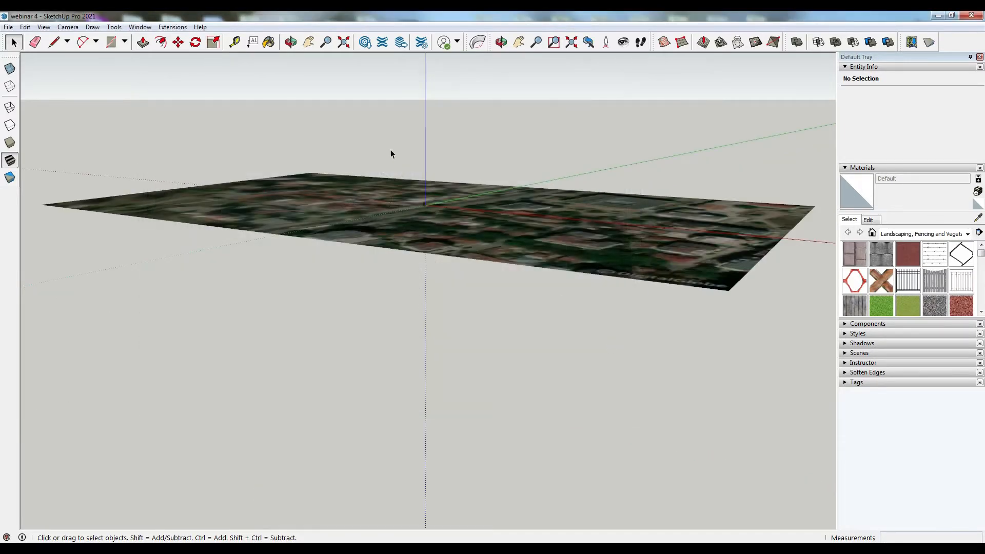
- Orbit and pan around the imported site imagery to inspect it
{"action": "middle_click_drag", "start_coordinate": [390, 150], "coordinate": [226, 295]}
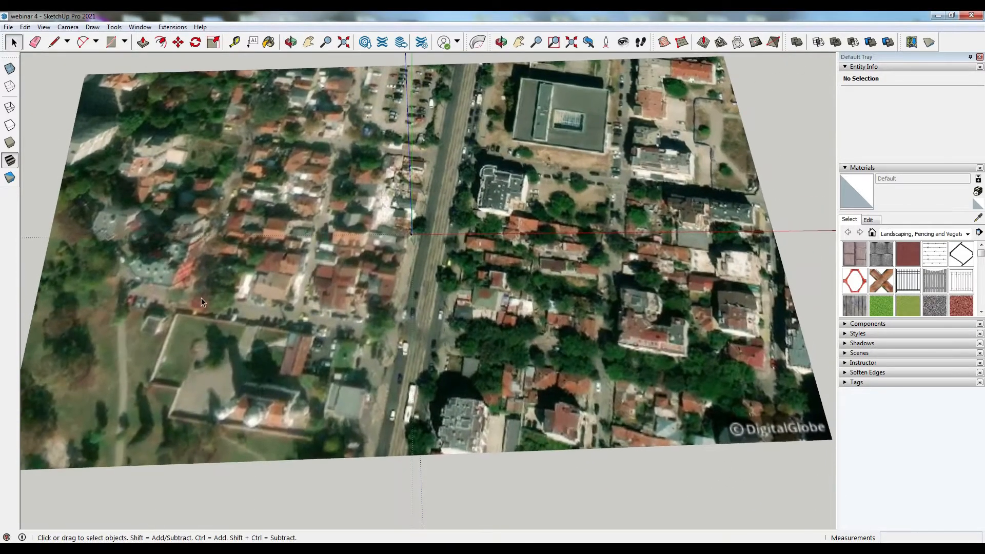
{"action": "middle_click_drag", "start_coordinate": [398, 235], "coordinate": [369, 122]}
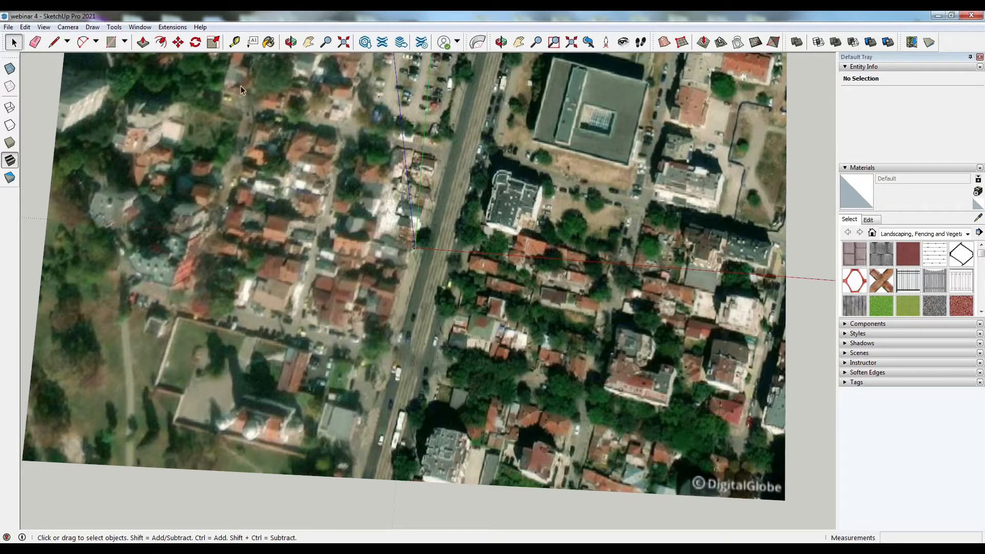
{"action": "middle_click_drag", "start_coordinate": [330, 267], "coordinate": [392, 164]}
{"action": "middle_click_drag", "start_coordinate": [433, 326], "coordinate": [353, 224]}
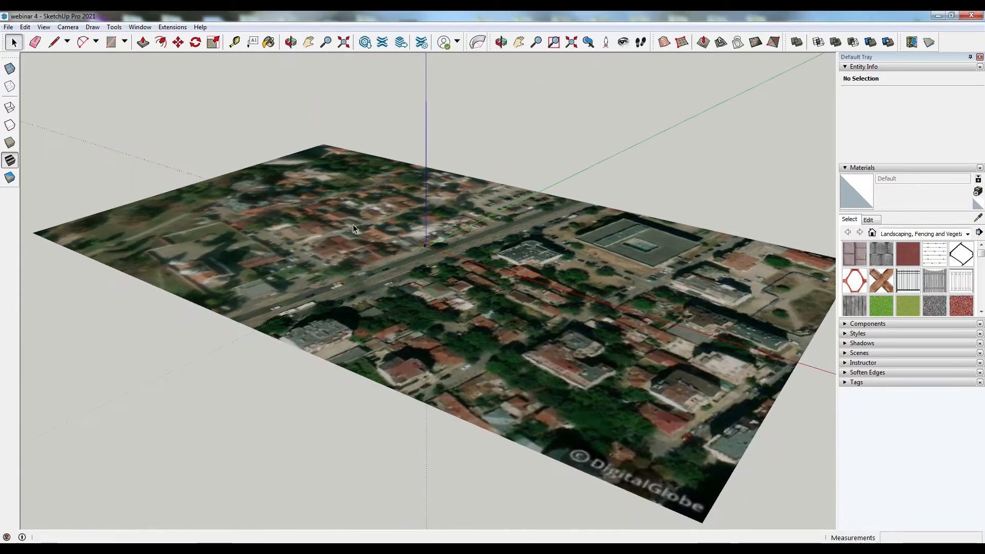
- Toggle the terrain on and off while orbiting to compare the flat and 3D site imagery
{"action": "left_click", "coordinate": [931, 41]}
{"action": "middle_click_drag", "start_coordinate": [667, 328], "coordinate": [658, 229]}
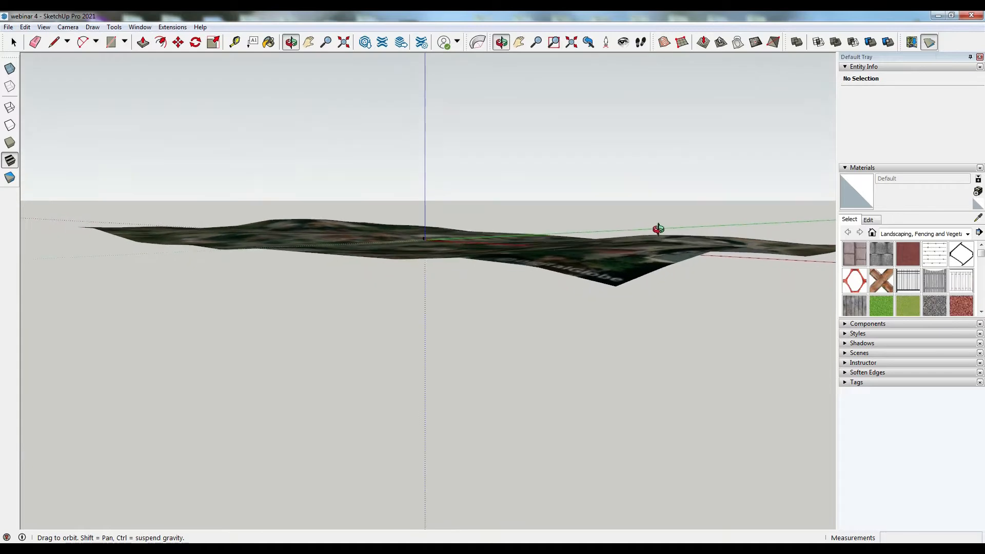
{"action": "left_click", "coordinate": [930, 43]}
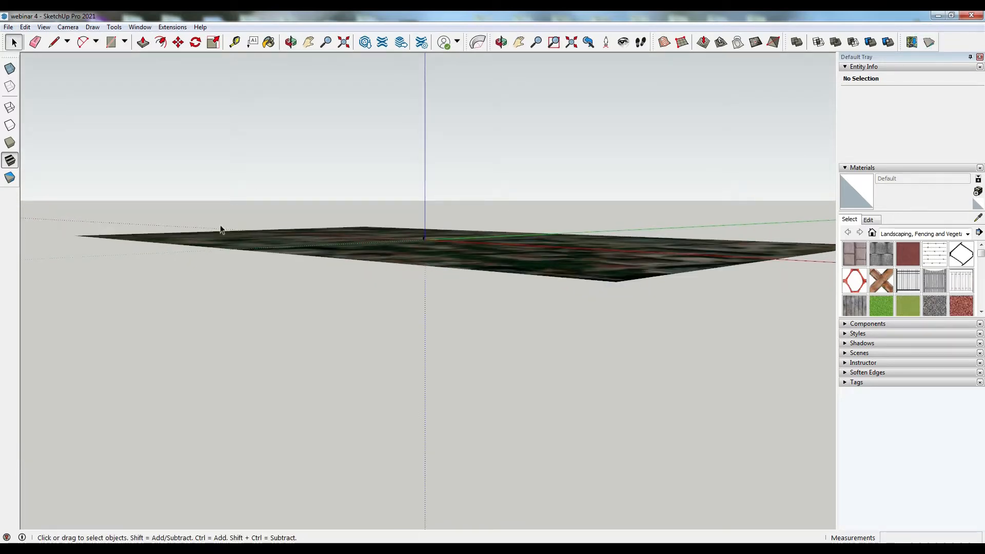
{"action": "left_click", "coordinate": [930, 42]}
{"action": "middle_click_drag", "start_coordinate": [642, 202], "coordinate": [386, 247]}
{"action": "middle_click_drag", "start_coordinate": [563, 223], "coordinate": [482, 287]}
{"action": "scroll", "coordinate": [479, 289], "scroll_direction": "up", "scroll_amount": 2}
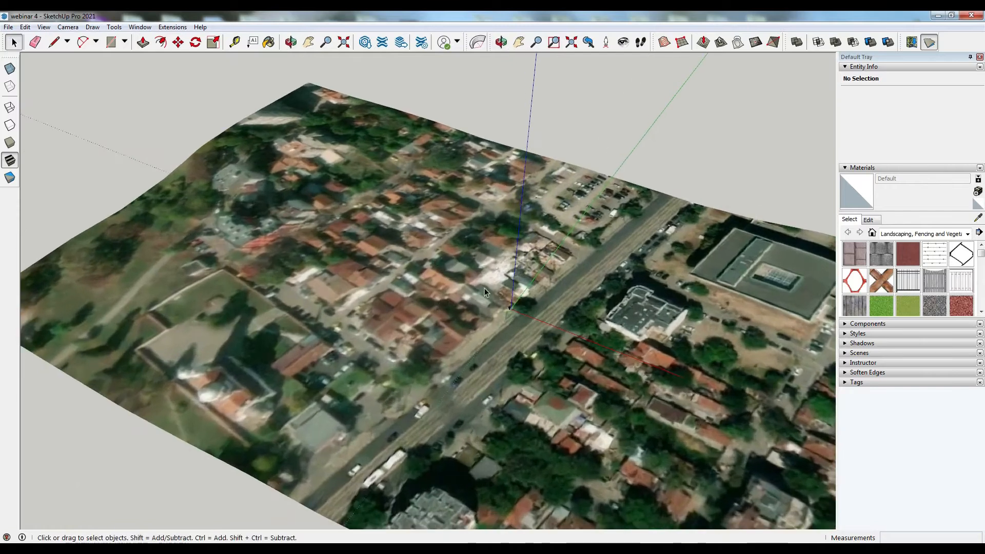
{"action": "left_click", "coordinate": [929, 43]}
- Draw a line along the western edge of the main street across the whole imagery
{"action": "middle_click_drag", "start_coordinate": [445, 165], "coordinate": [445, 312]}
{"action": "scroll", "coordinate": [441, 367], "scroll_direction": "down", "scroll_amount": 3}
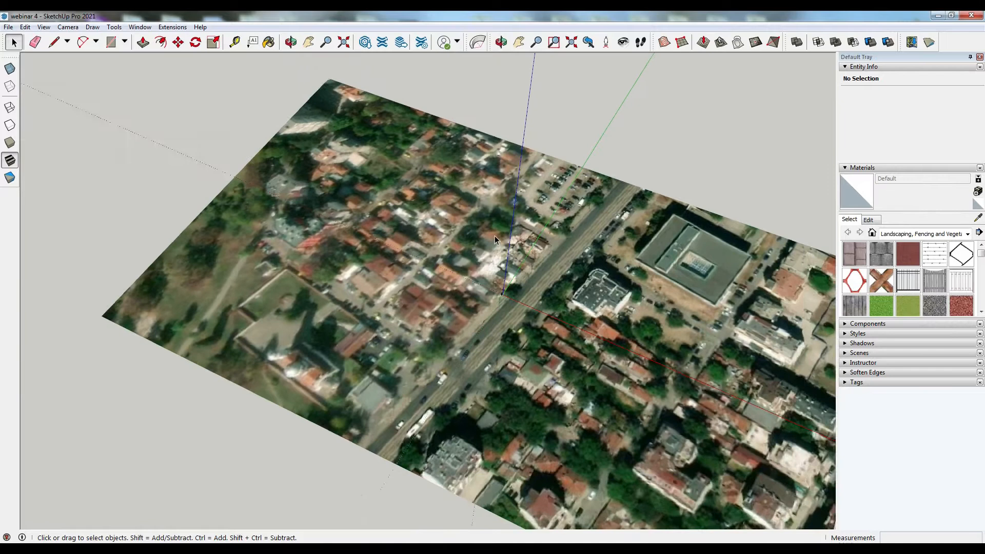
{"action": "middle_click_drag", "start_coordinate": [441, 366], "coordinate": [475, 417]}
{"action": "scroll", "coordinate": [485, 354], "scroll_direction": "up", "scroll_amount": 2}
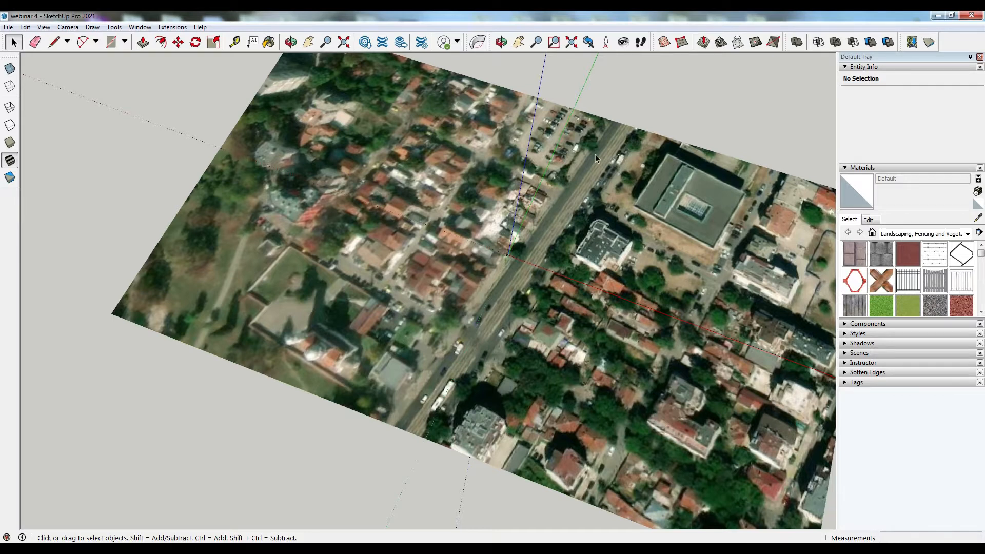
{"action": "middle_click_drag", "start_coordinate": [638, 131], "coordinate": [666, 154]}
{"action": "left_click", "coordinate": [54, 42]}
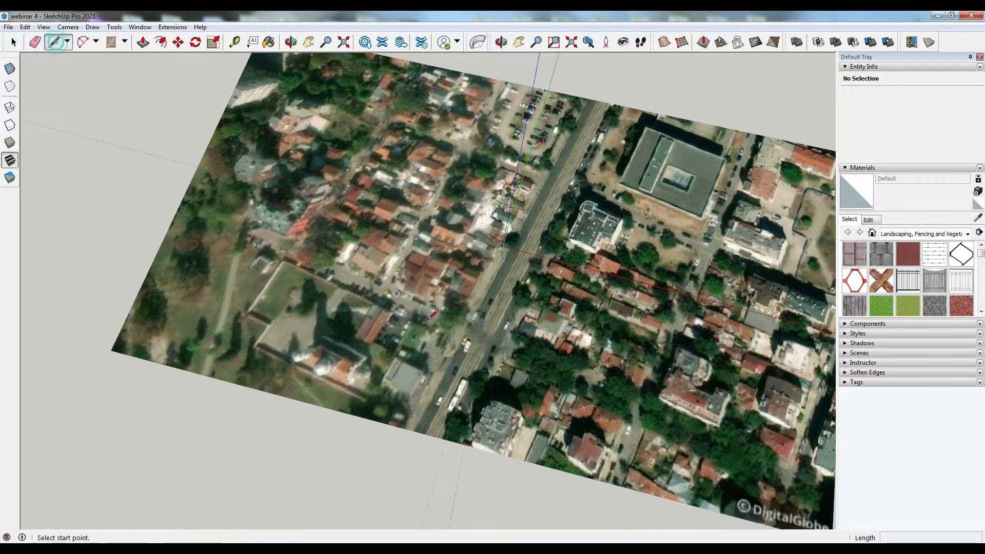
{"action": "left_click", "coordinate": [412, 432]}
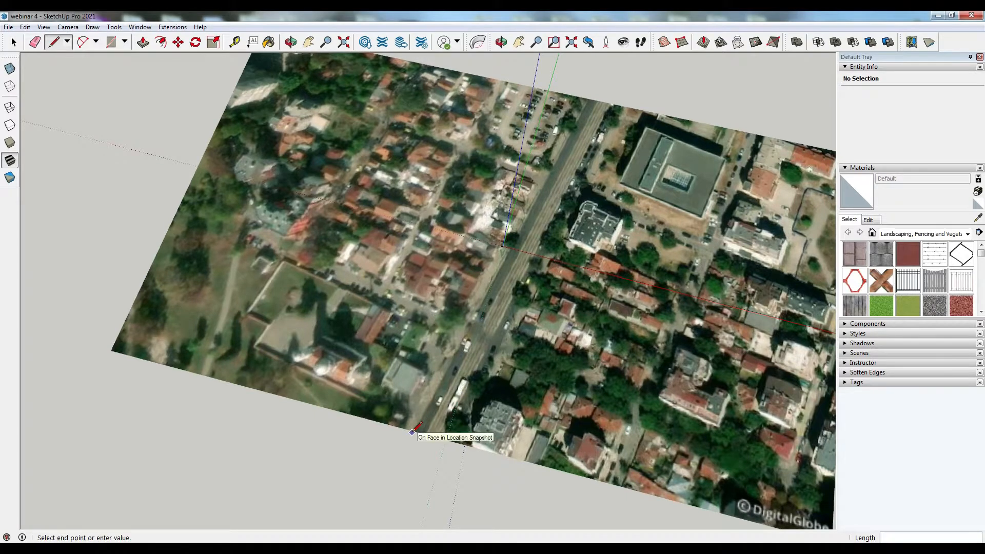
{"action": "left_click", "coordinate": [589, 98]}
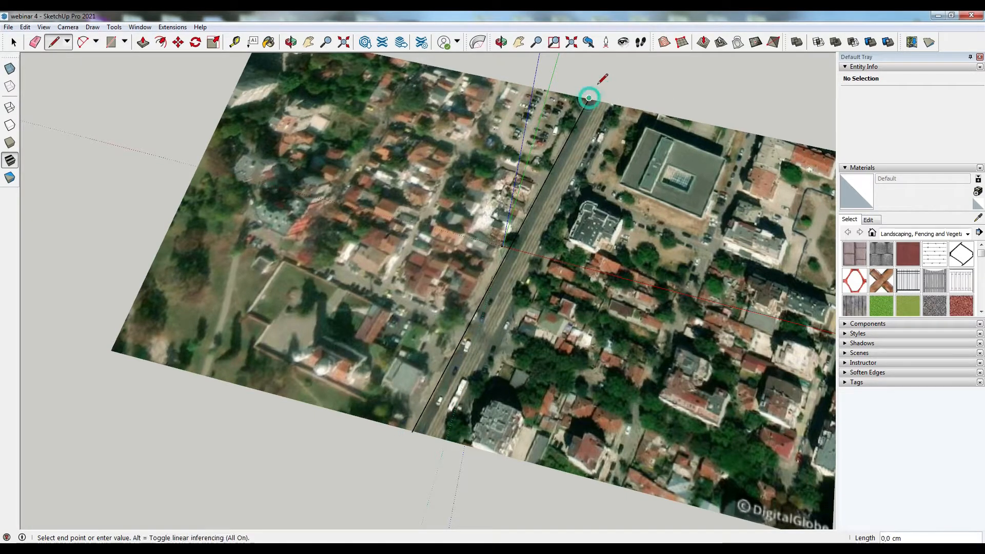
{"action": "left_click", "coordinate": [614, 104]}
- Make two copies of the street-edge line, each offset 600 cm across the street
{"action": "left_click", "coordinate": [178, 42]}
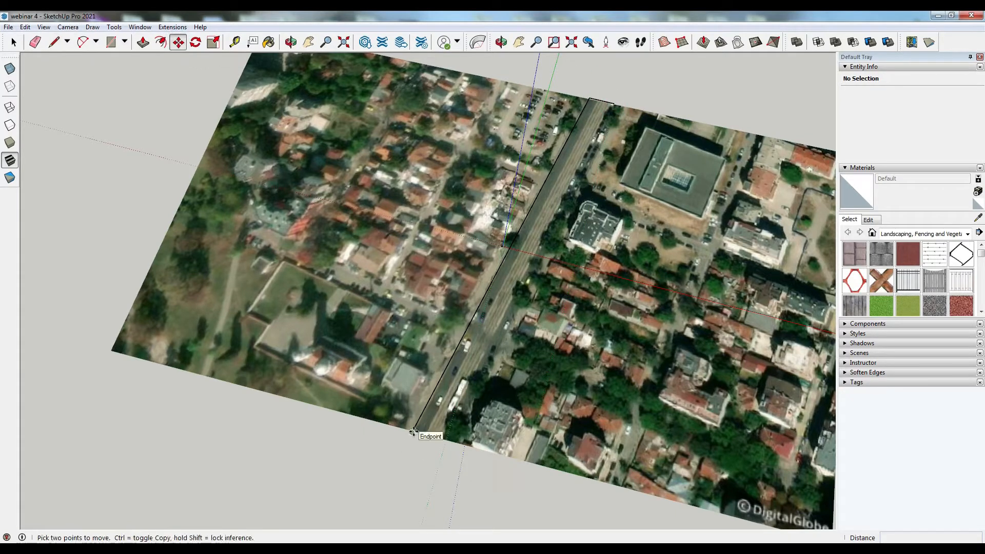
{"action": "left_click", "coordinate": [10, 45]}
{"action": "left_click", "coordinate": [466, 336]}
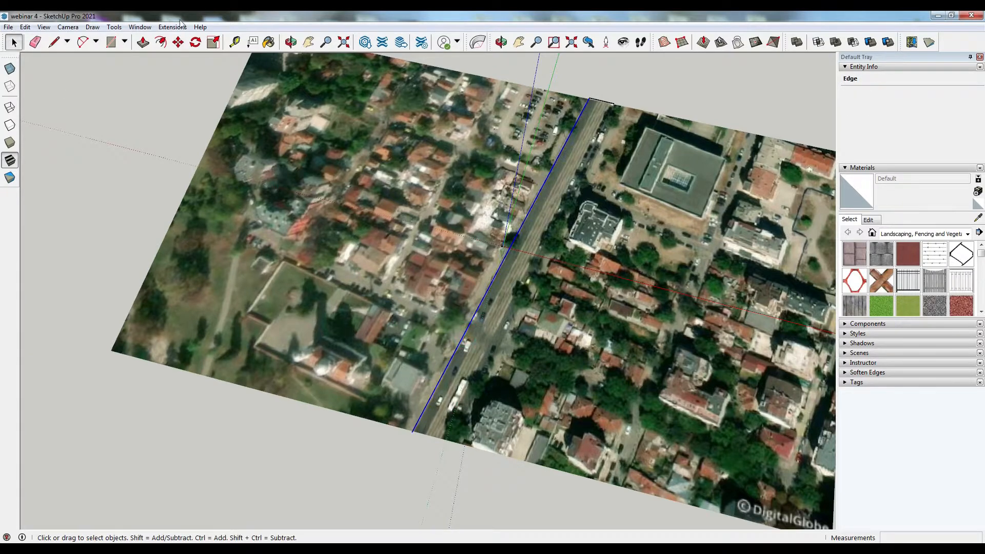
{"action": "left_click", "coordinate": [178, 42]}
{"action": "left_click", "coordinate": [412, 434]}
{"action": "key", "text": "ctrl"}
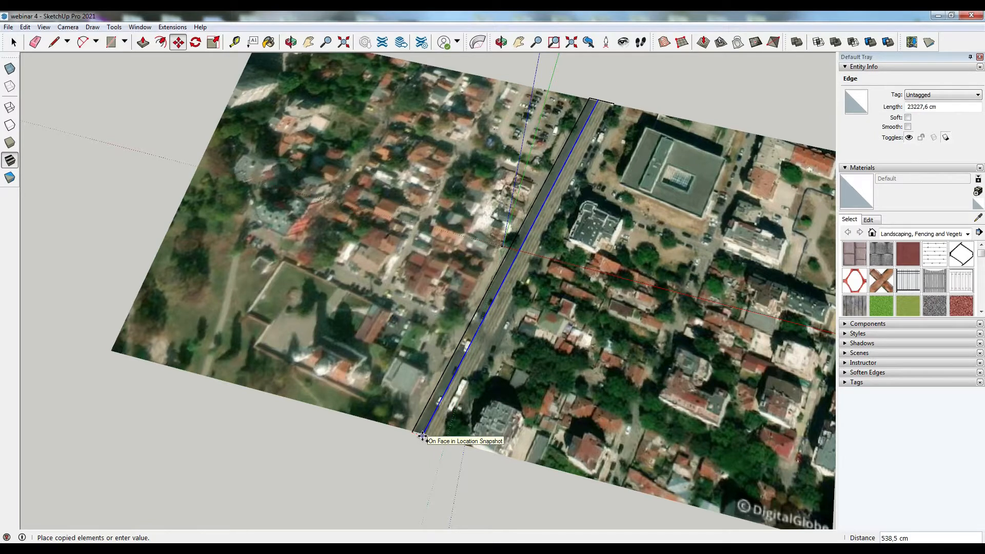
{"action": "key", "text": "Return"}
{"action": "key", "text": "Return"}
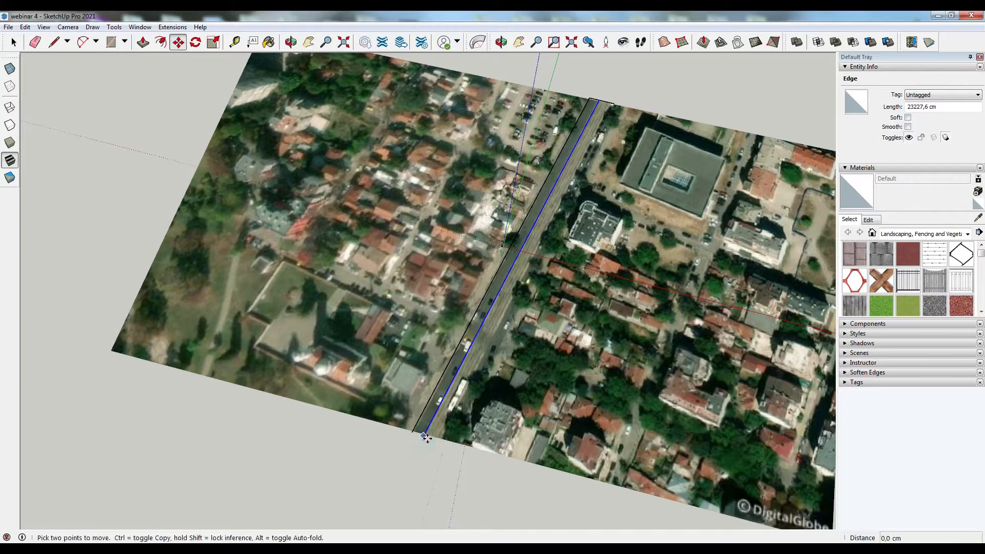
{"action": "left_click", "coordinate": [434, 442]}
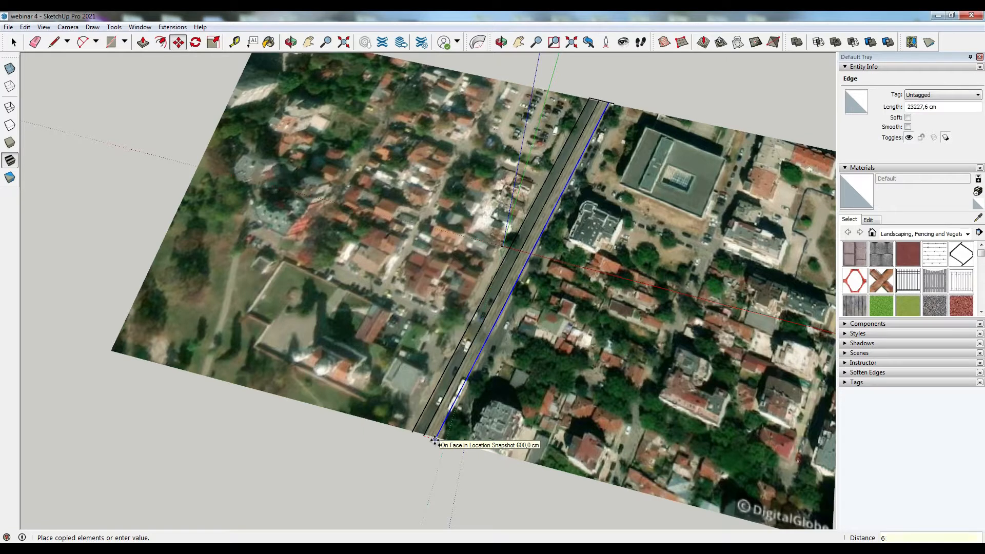
{"action": "key", "text": "Return"}
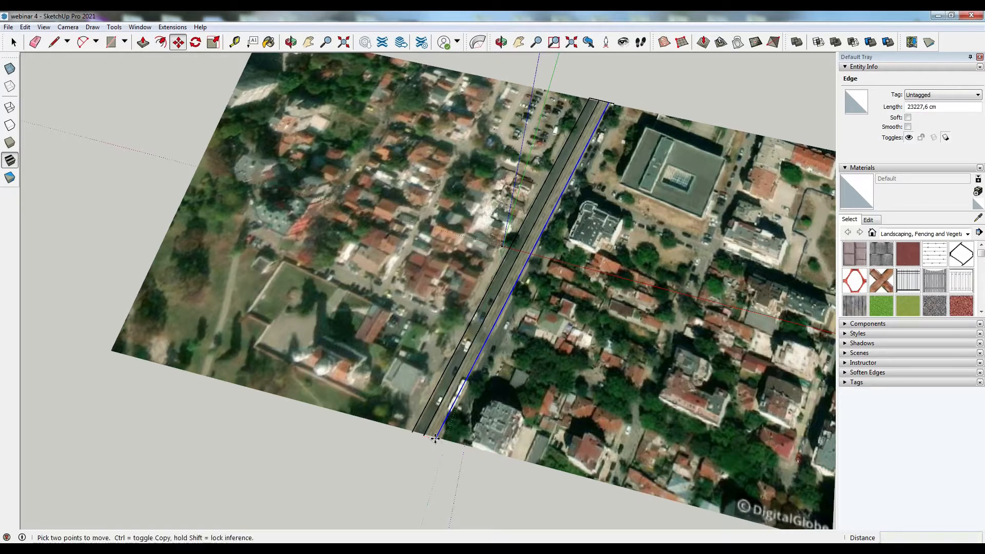
{"action": "left_click", "coordinate": [438, 439]}
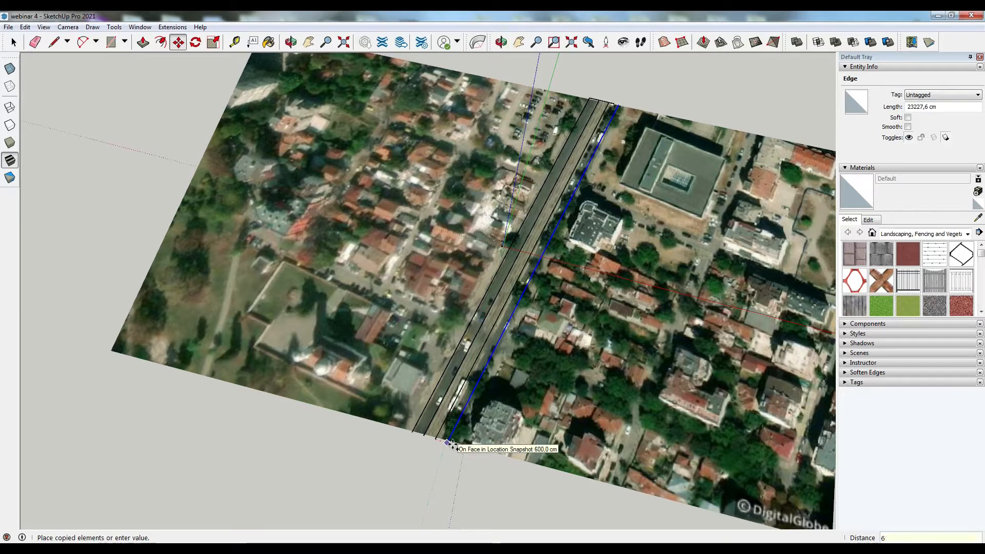
{"action": "key", "text": "Return"}
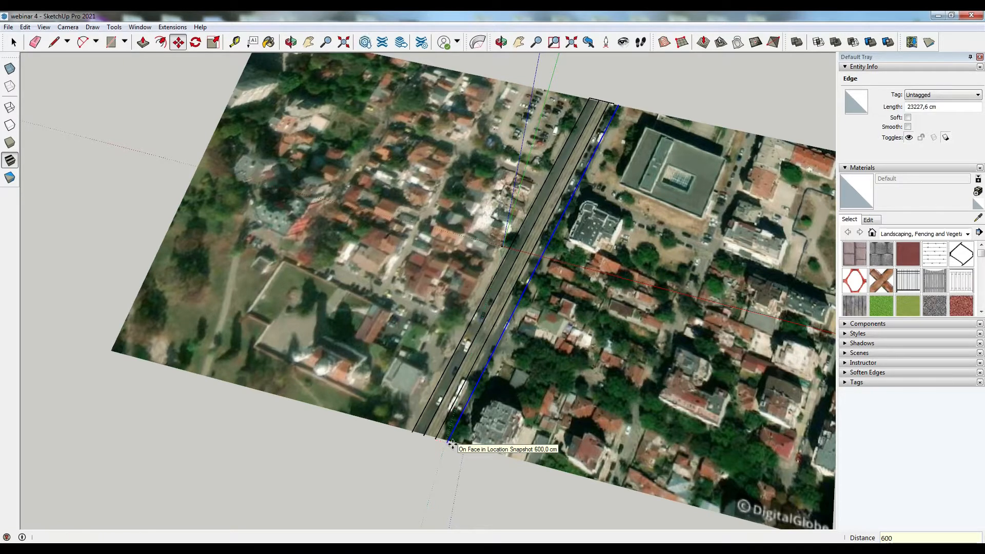
- Draw lines joining the ends of the outer street lines at both ends to close the street strip
{"action": "left_click", "coordinate": [53, 44]}
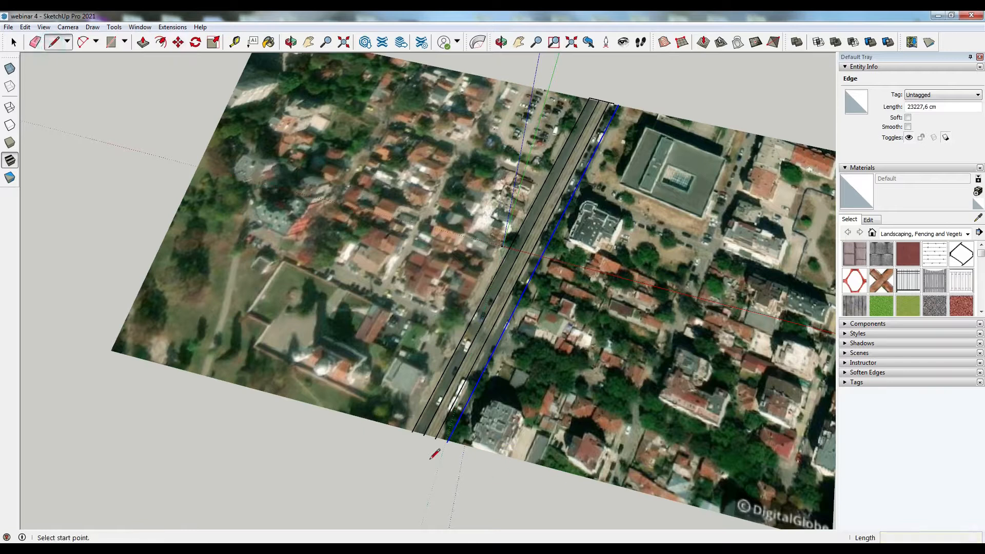
{"action": "scroll", "coordinate": [411, 418], "scroll_direction": "up", "scroll_amount": 4}
{"action": "left_click", "coordinate": [407, 418]}
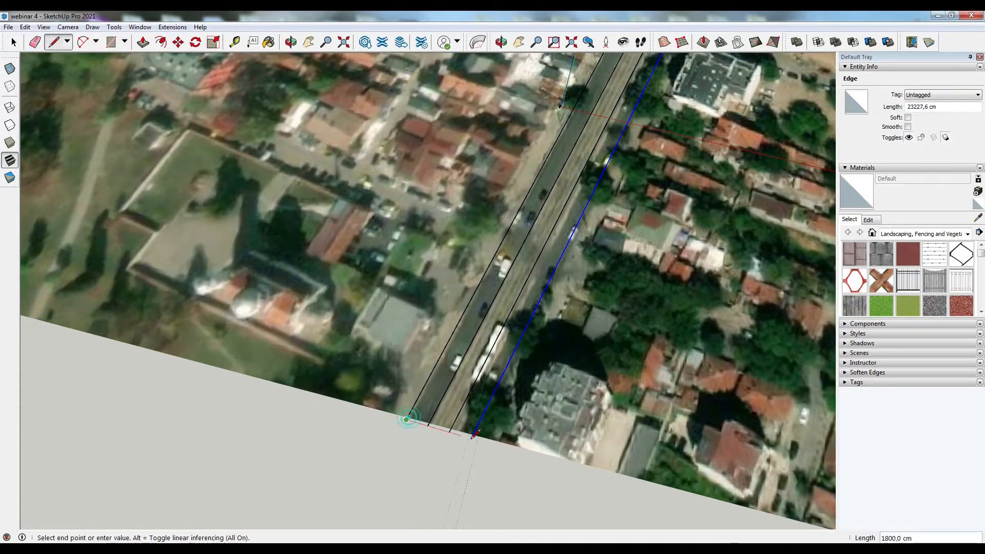
{"action": "left_click", "coordinate": [471, 438]}
{"action": "scroll", "coordinate": [470, 438], "scroll_direction": "down", "scroll_amount": 8}
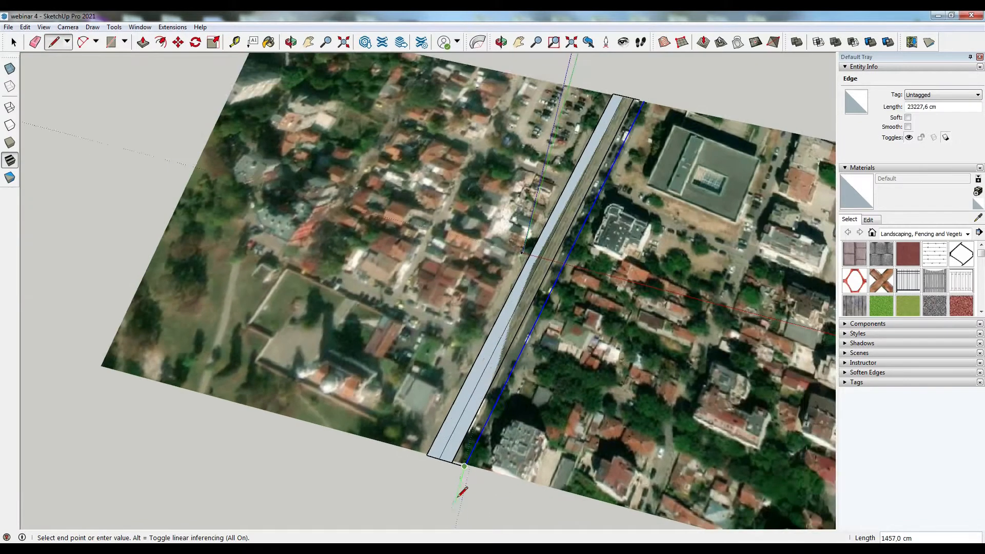
{"action": "scroll", "coordinate": [616, 159], "scroll_direction": "up", "scroll_amount": 5}
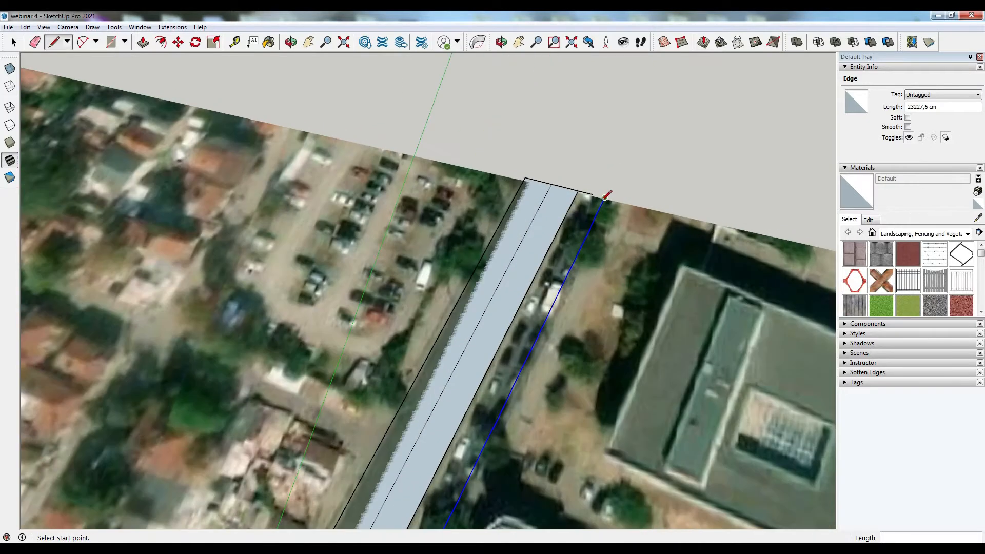
{"action": "left_click", "coordinate": [605, 197]}
{"action": "left_click", "coordinate": [526, 177]}
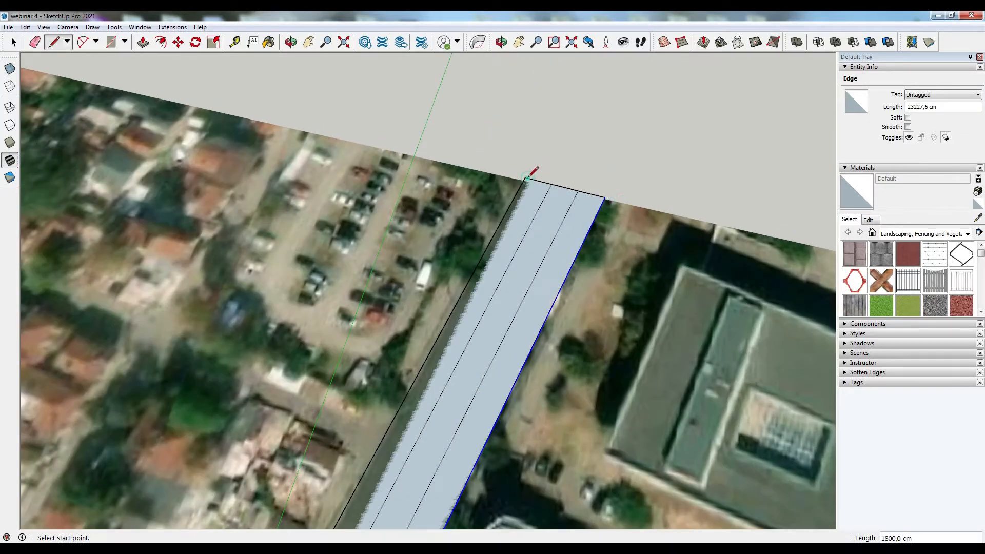
- Delete the closing edge segments at the street's upper end along with their faces
{"action": "key", "text": "space"}
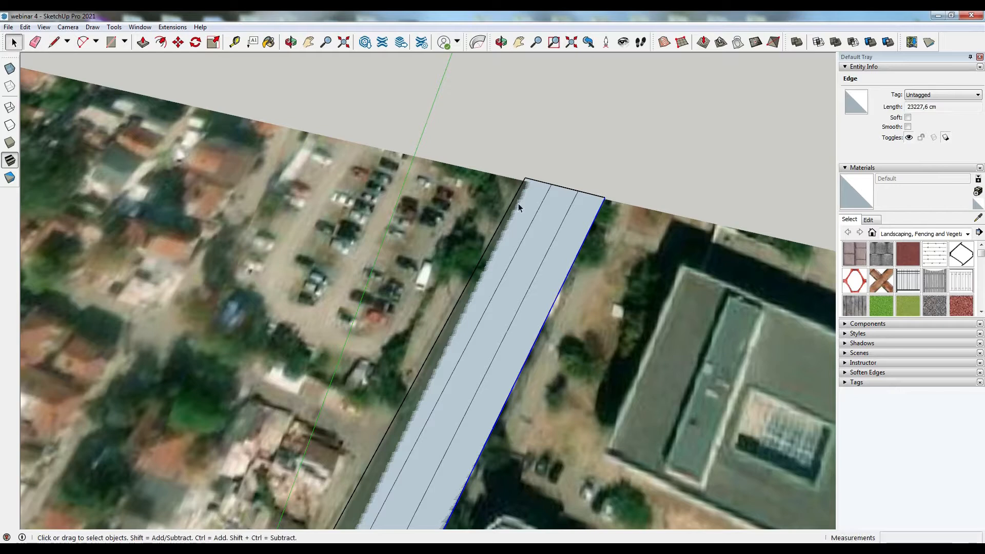
{"action": "left_click", "coordinate": [558, 188]}
{"action": "key", "text": "Delete"}
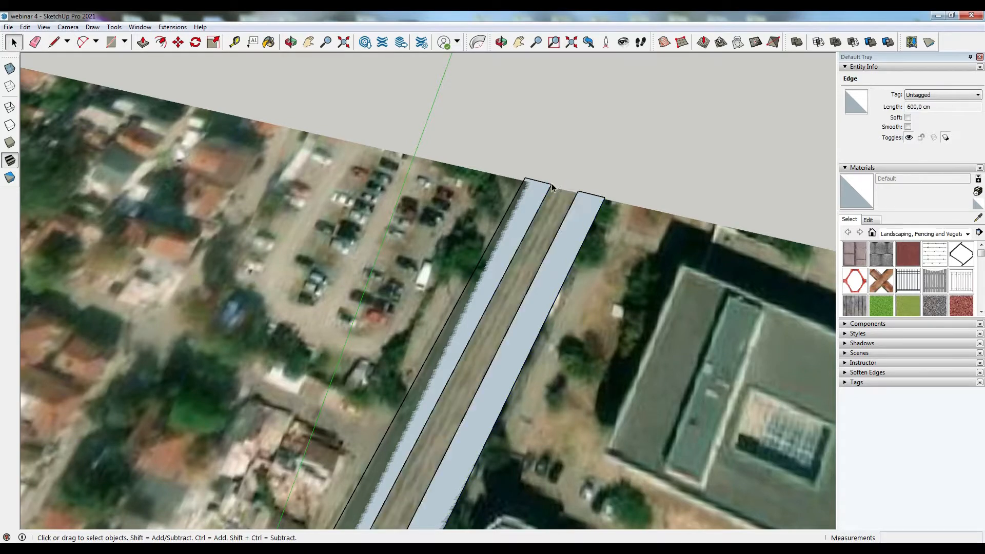
{"action": "left_click", "coordinate": [541, 186]}
{"action": "key", "text": "Delete"}
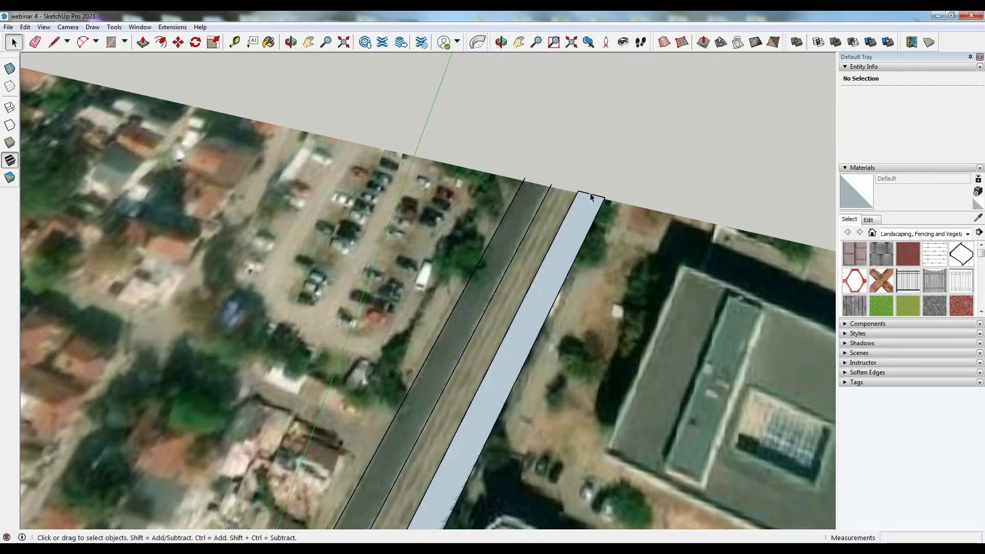
{"action": "key", "text": "Delete"}
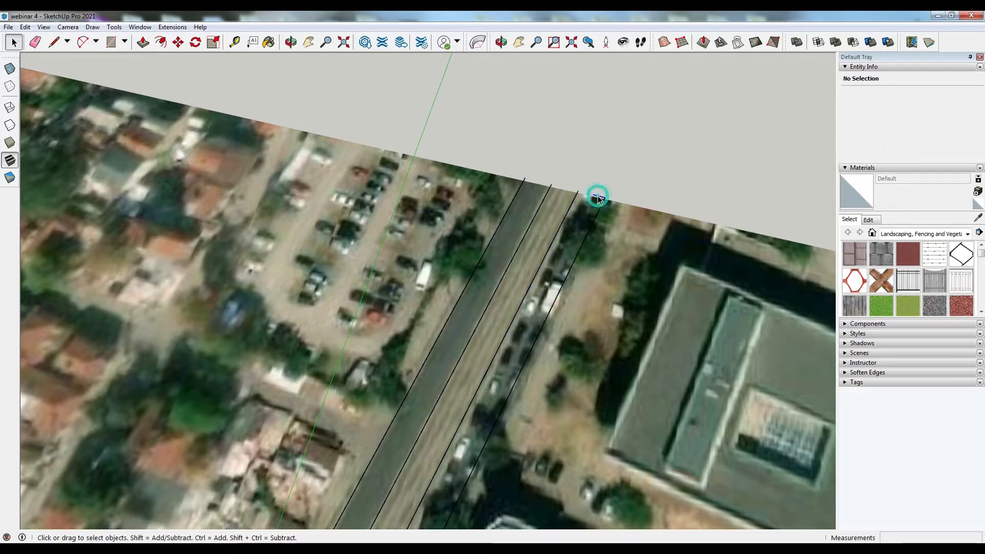
- Redraw the closing line across the street's upper end
{"action": "key", "text": "l"}
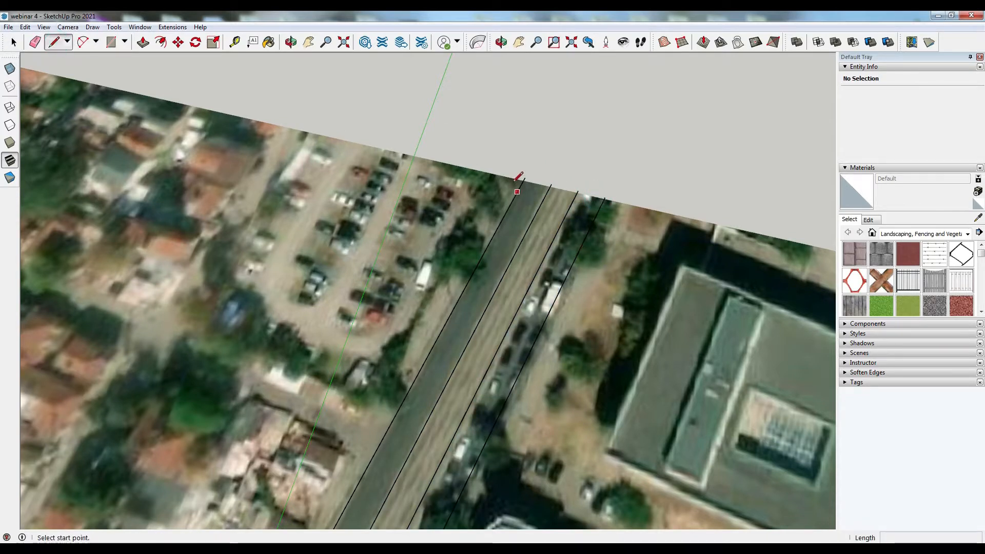
{"action": "left_click", "coordinate": [524, 178]}
{"action": "left_click", "coordinate": [605, 196]}
- Draw a line perpendicular to the street's western edge, about 10850 cm long, into the plot area
{"action": "scroll", "coordinate": [589, 198], "scroll_direction": "down", "scroll_amount": 5}
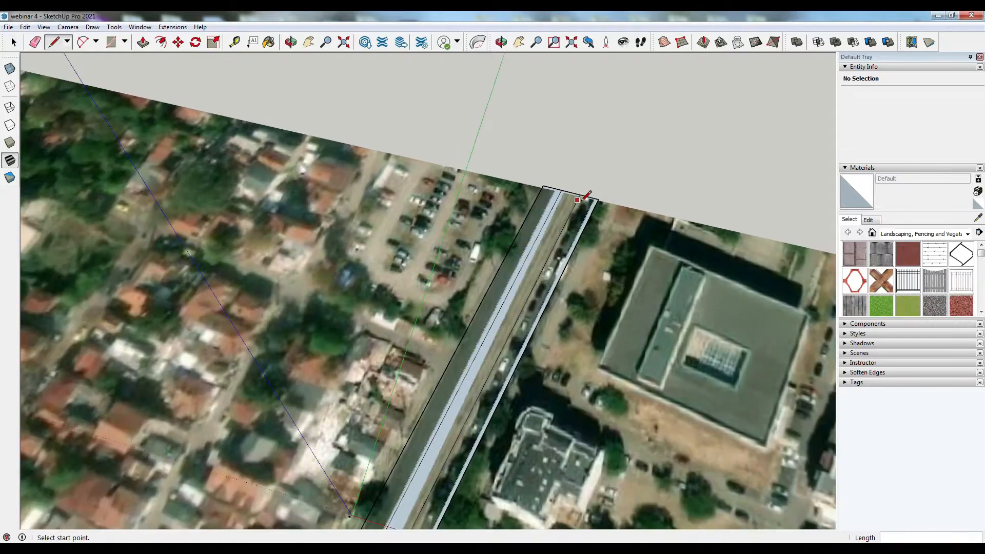
{"action": "scroll", "coordinate": [580, 198], "scroll_direction": "down", "scroll_amount": 2}
{"action": "mouse_move", "coordinate": [580, 198]}
{"action": "middle_mouse_down"}
{"action": "mouse_move", "coordinate": [508, 337]}
{"action": "mouse_move", "coordinate": [389, 387]}
{"action": "middle_mouse_up"}
{"action": "scroll", "coordinate": [389, 388], "scroll_direction": "up", "scroll_amount": 4}
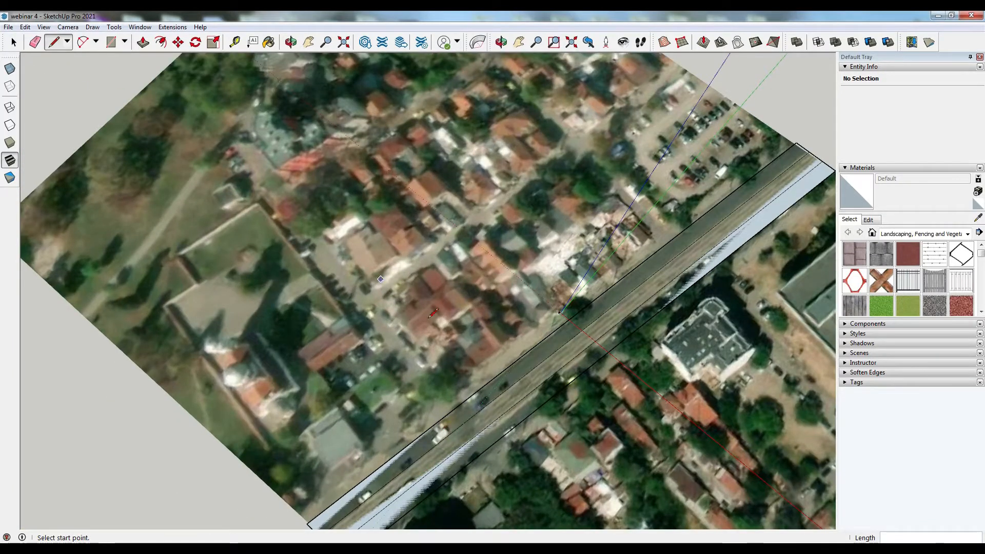
{"action": "left_click", "coordinate": [436, 423]}
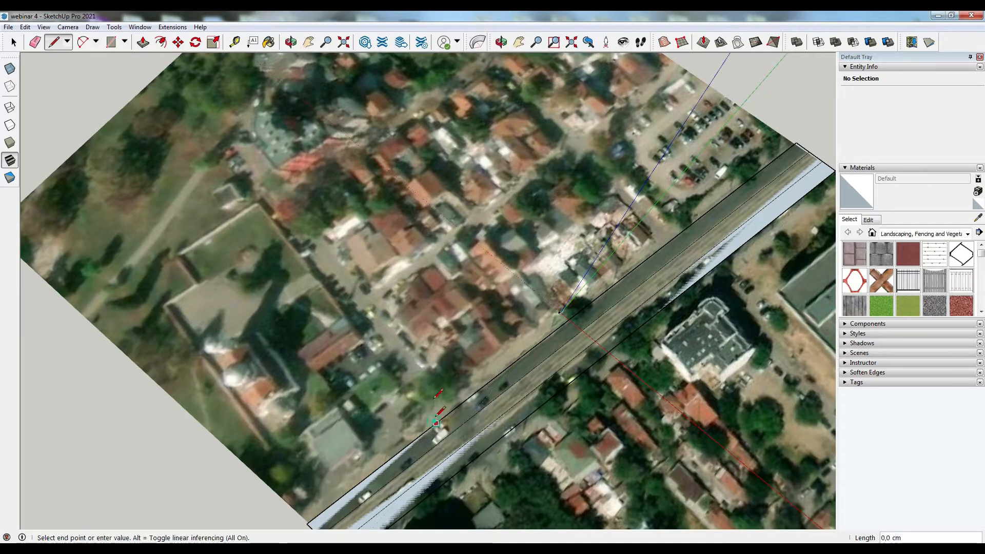
{"action": "left_click", "coordinate": [263, 195]}
- Copy the perpendicular line 600 cm along the street edge
{"action": "mouse_move", "coordinate": [363, 250]}
{"action": "middle_mouse_down"}
{"action": "mouse_move", "coordinate": [314, 215]}
{"action": "mouse_move", "coordinate": [315, 153]}
{"action": "mouse_move", "coordinate": [249, 59]}
{"action": "middle_mouse_up"}
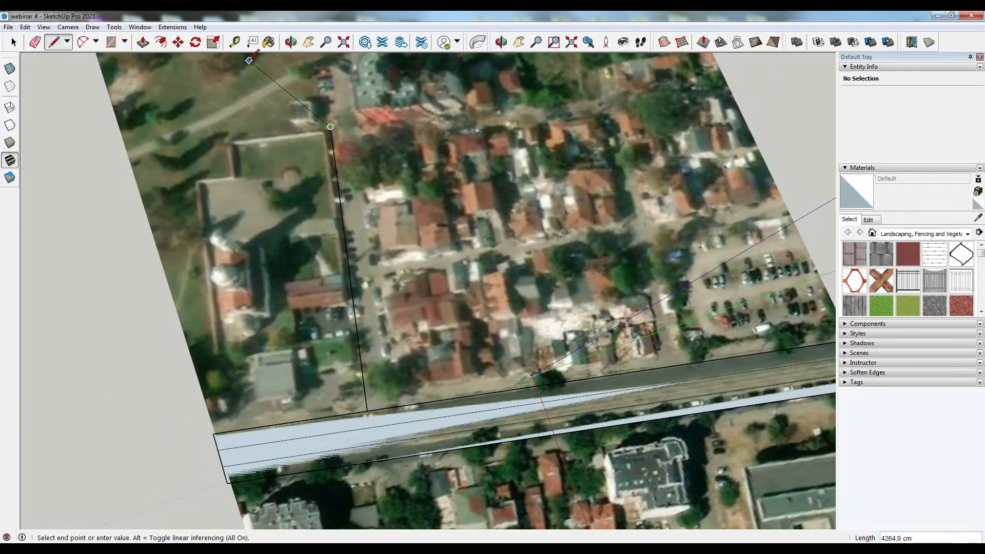
{"action": "left_click", "coordinate": [14, 42]}
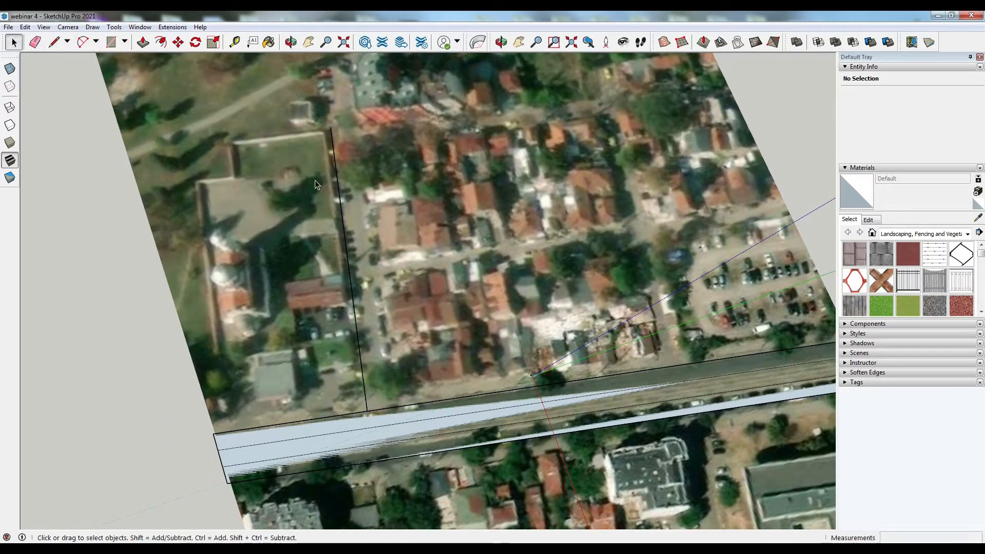
{"action": "left_click", "coordinate": [342, 219]}
{"action": "key", "text": "m"}
{"action": "left_click", "coordinate": [367, 410]}
{"action": "key", "text": "ctrl"}
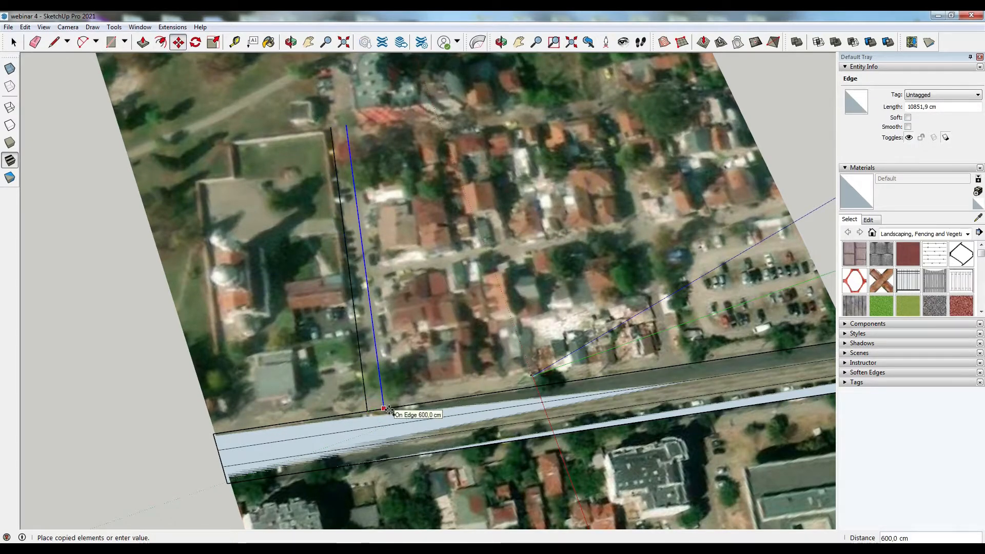
{"action": "left_click", "coordinate": [384, 409]}
{"action": "middle_click_drag", "start_coordinate": [385, 409], "coordinate": [198, 196]}
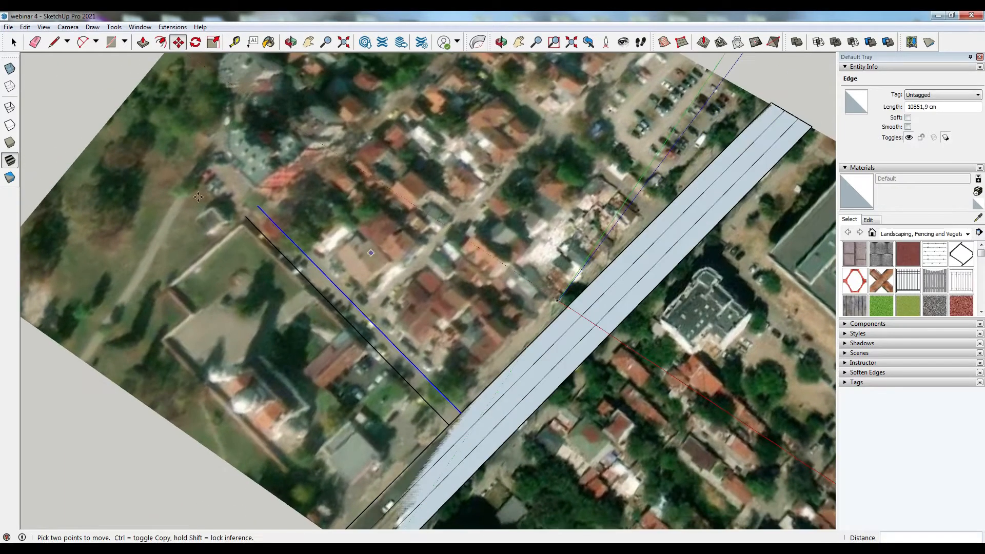
{"action": "middle_click_drag", "start_coordinate": [143, 178], "coordinate": [144, 303]}
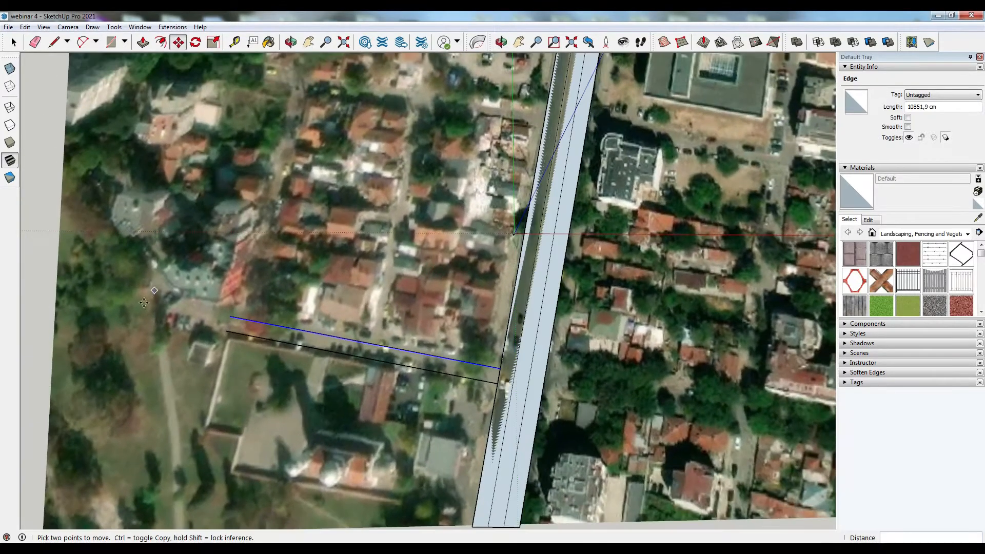
{"action": "scroll", "coordinate": [144, 303], "scroll_direction": "down", "scroll_amount": 3}
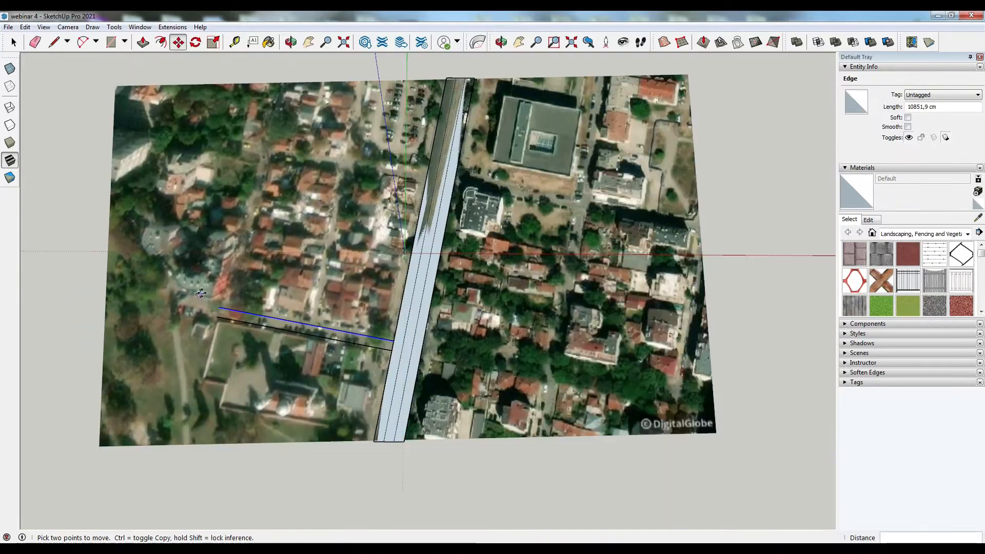
- Draw another line perpendicular to the street edge, farther along the street, about 10290 cm long
{"action": "scroll", "coordinate": [195, 283], "scroll_direction": "up", "scroll_amount": 2}
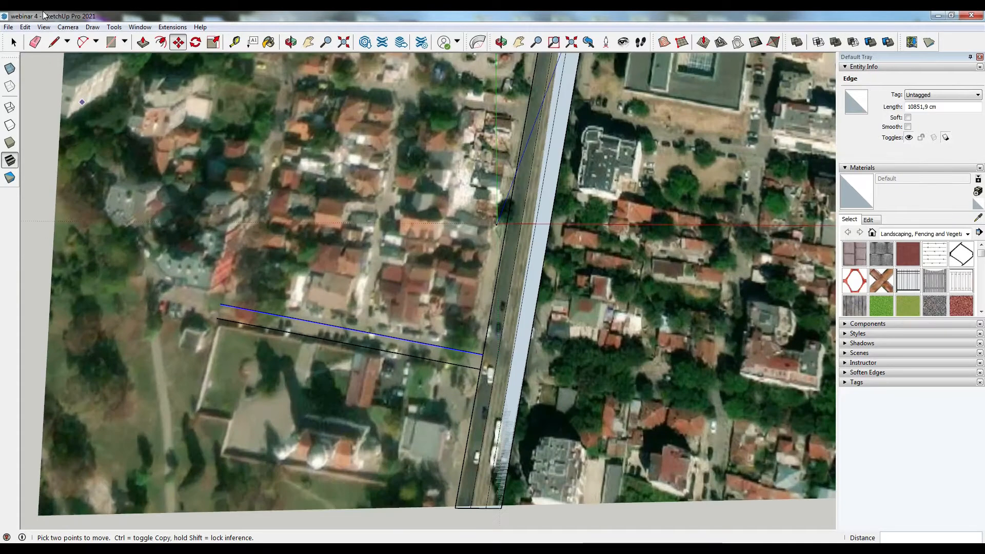
{"action": "left_click", "coordinate": [55, 43]}
{"action": "scroll", "coordinate": [259, 210], "scroll_direction": "down", "scroll_amount": 2}
{"action": "middle_click_drag", "start_coordinate": [259, 209], "coordinate": [198, 121]}
{"action": "scroll", "coordinate": [323, 95], "scroll_direction": "up", "scroll_amount": 1}
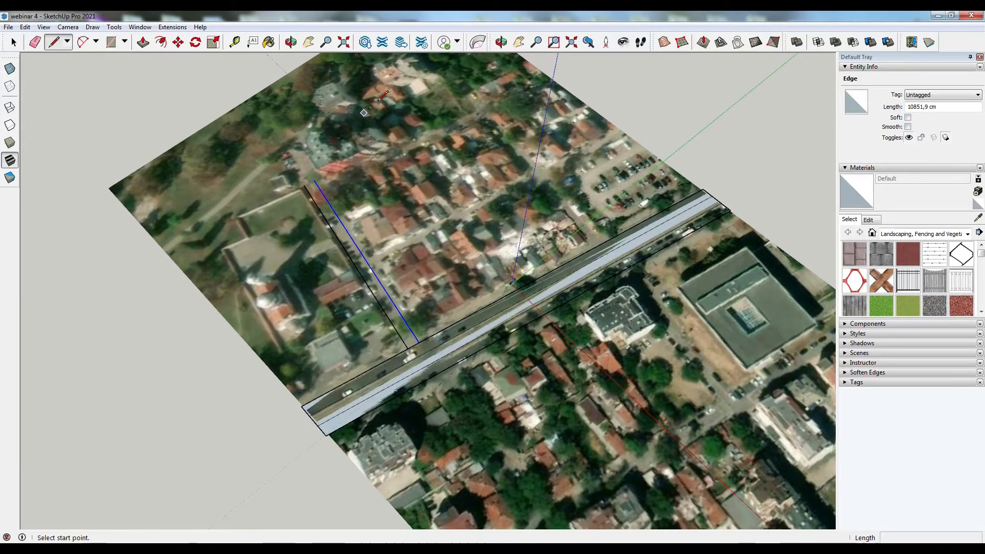
{"action": "middle_click_drag", "start_coordinate": [633, 232], "coordinate": [588, 235]}
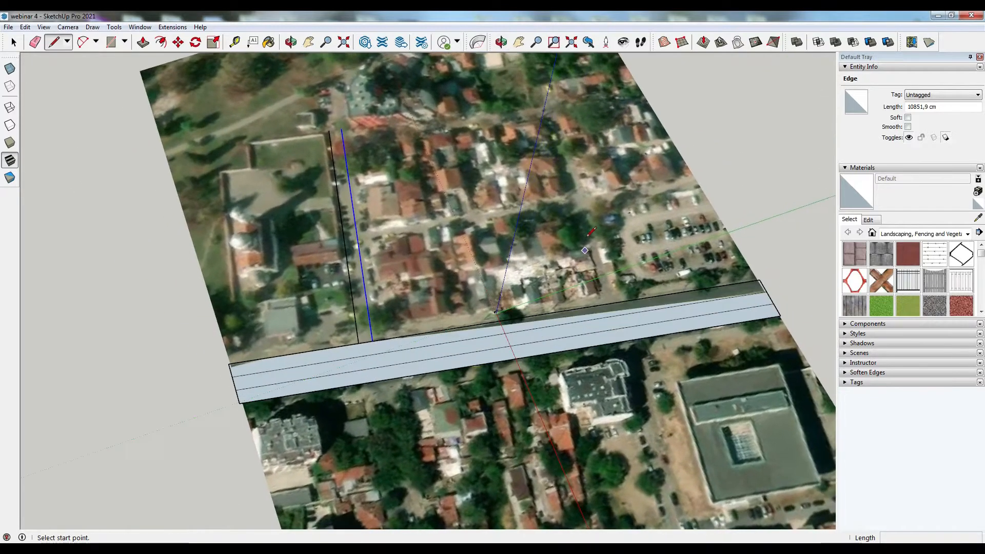
{"action": "left_click", "coordinate": [605, 304]}
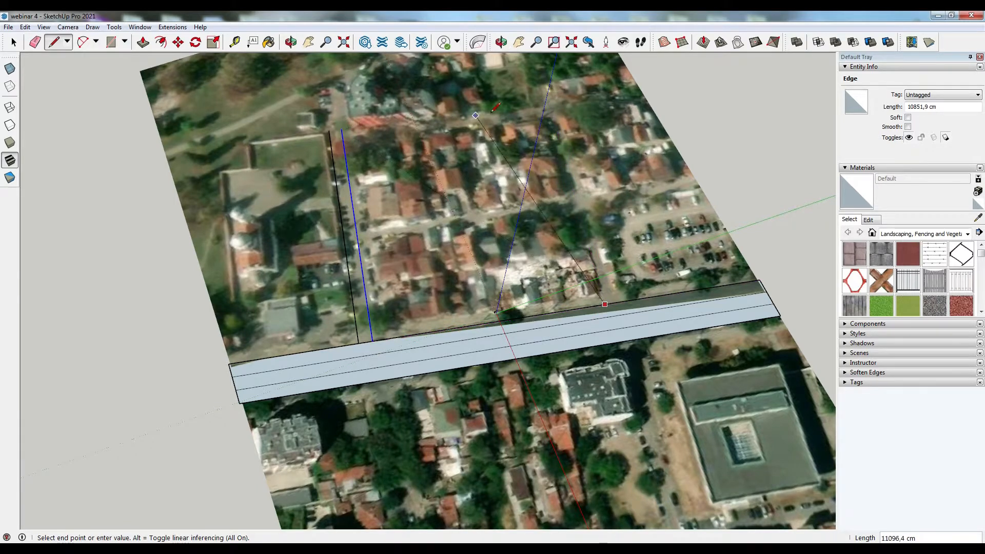
{"action": "left_click", "coordinate": [552, 108]}
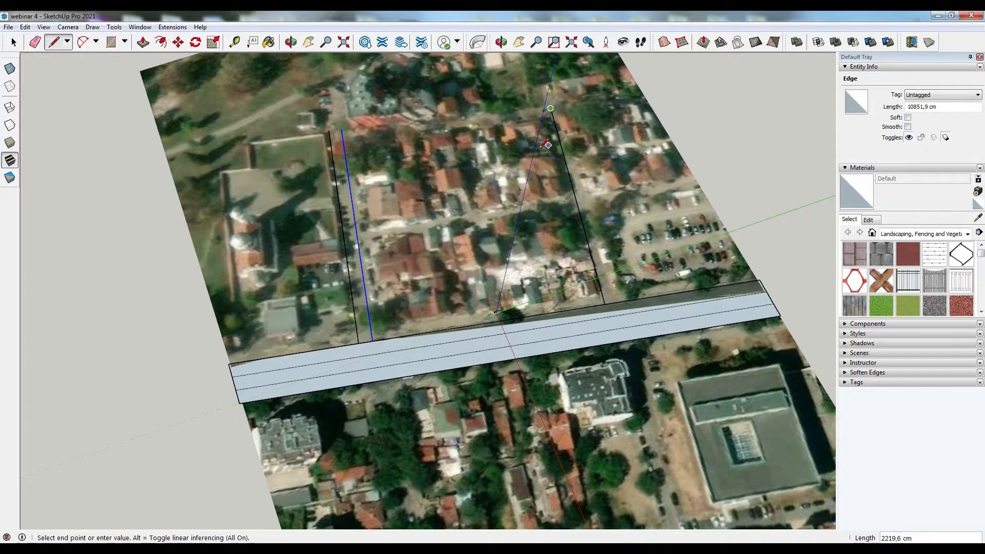
{"action": "key", "text": "space"}
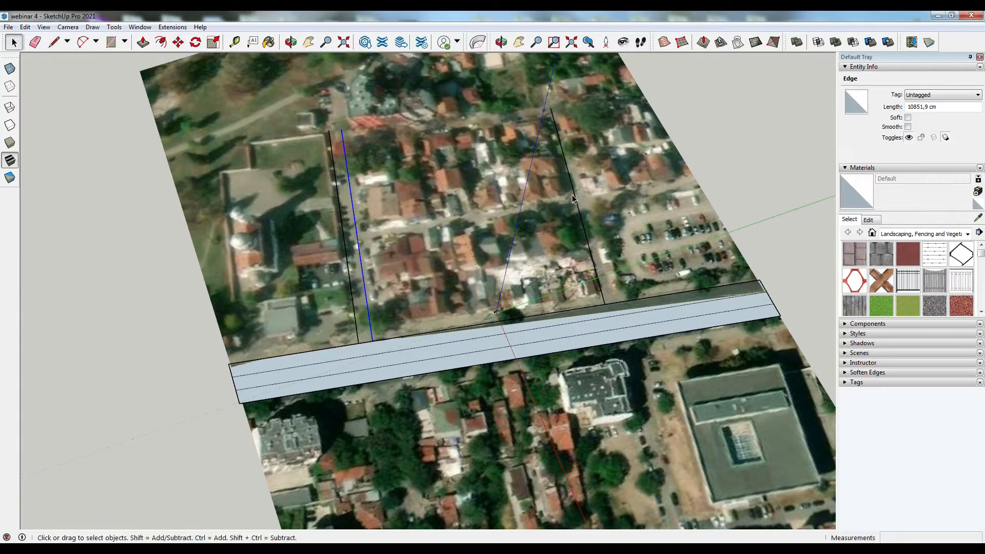
- Copy the new perpendicular line about 1070 cm along the street edge
{"action": "left_click", "coordinate": [178, 42]}
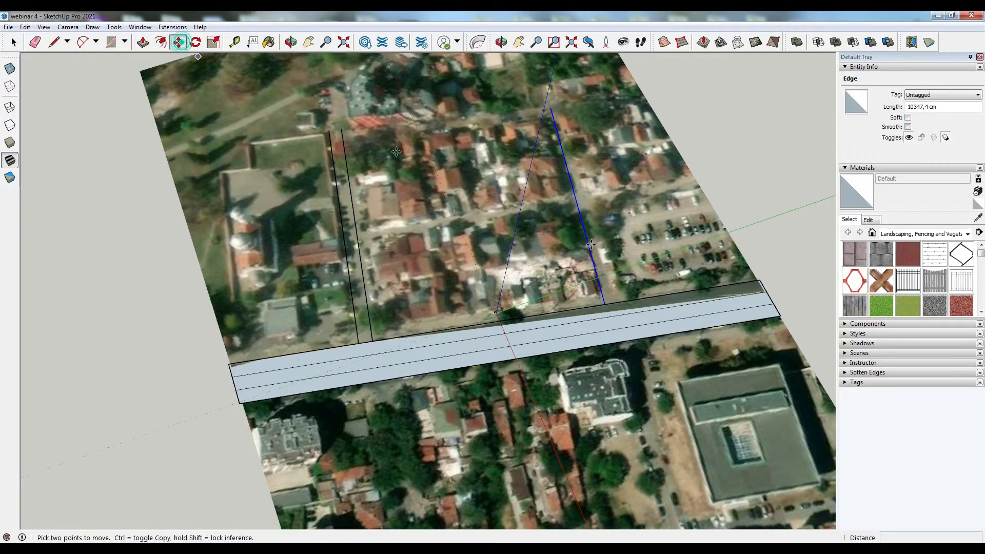
{"action": "key", "text": "ctrl"}
{"action": "left_click", "coordinate": [603, 305]}
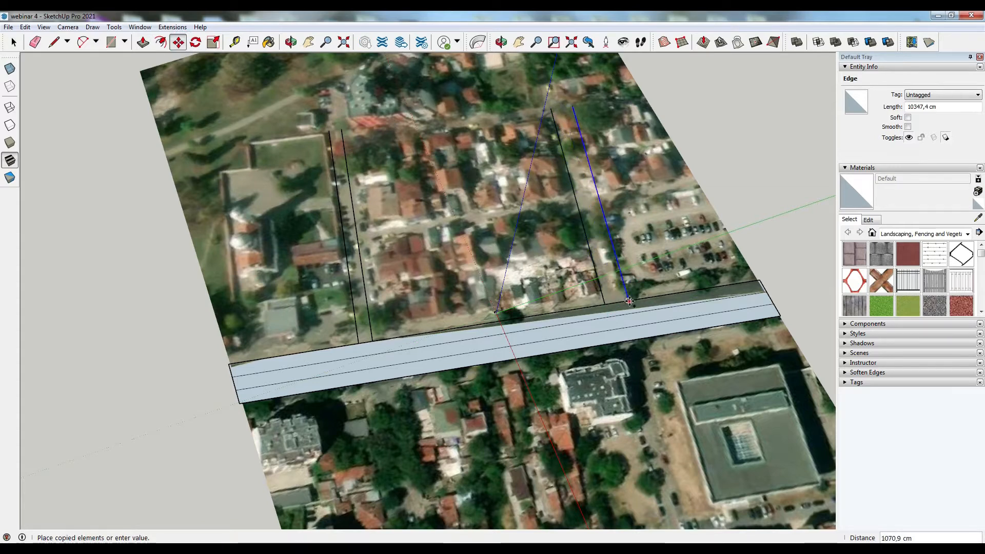
{"action": "left_click", "coordinate": [622, 303]}
- Draw a 2 Point Arc rounding the corner between the first perpendicular line and the street edge
{"action": "scroll", "coordinate": [359, 343], "scroll_direction": "up", "scroll_amount": 10}
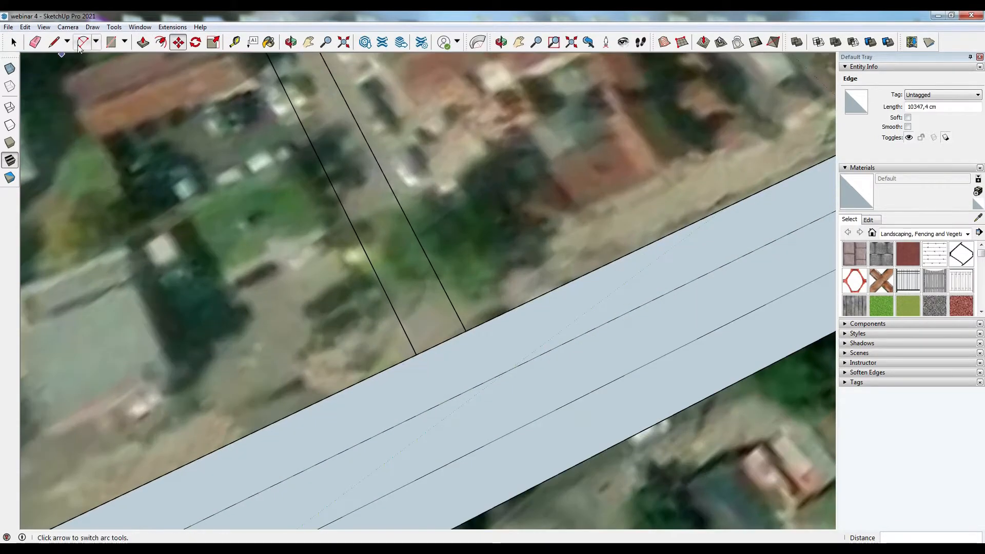
{"action": "left_click", "coordinate": [97, 42]}
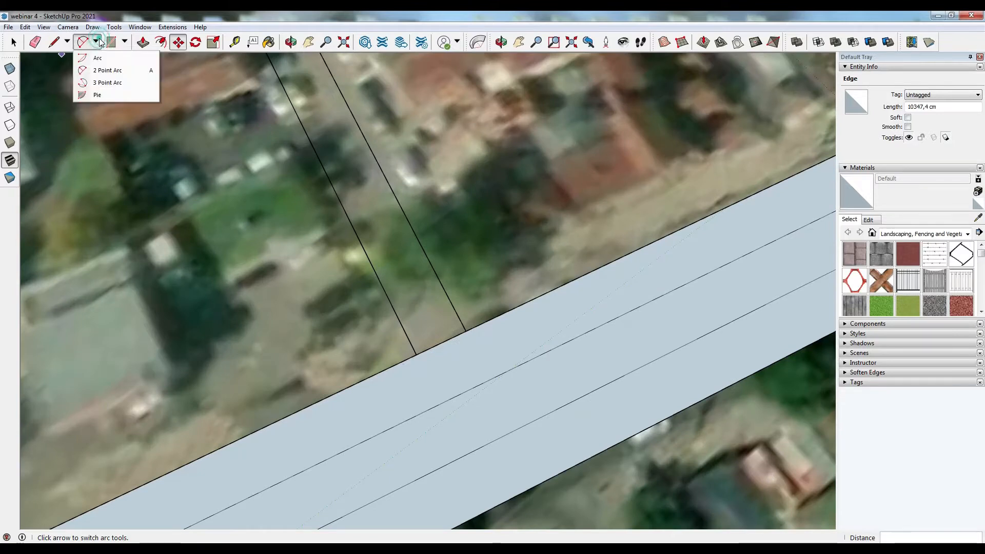
{"action": "left_click", "coordinate": [106, 70]}
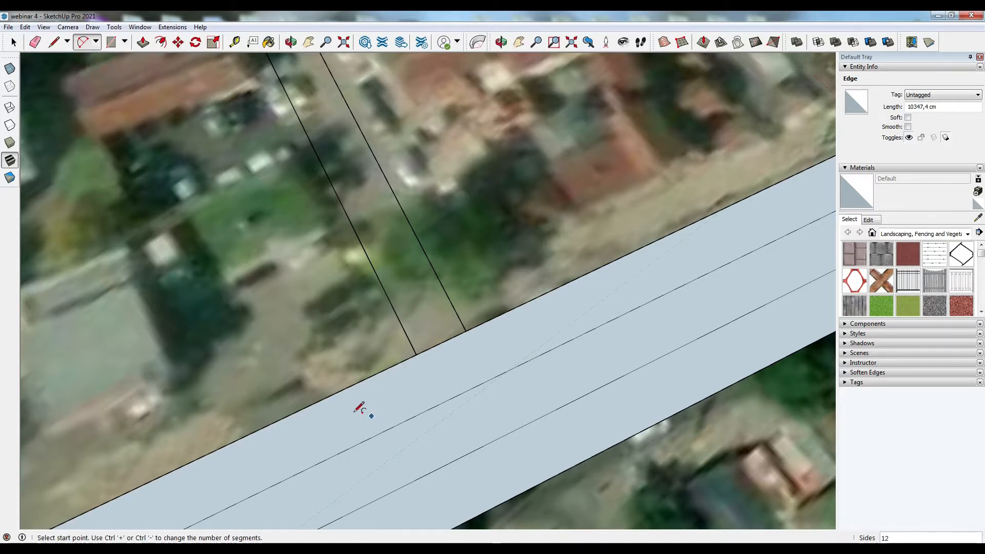
{"action": "left_click", "coordinate": [330, 395]}
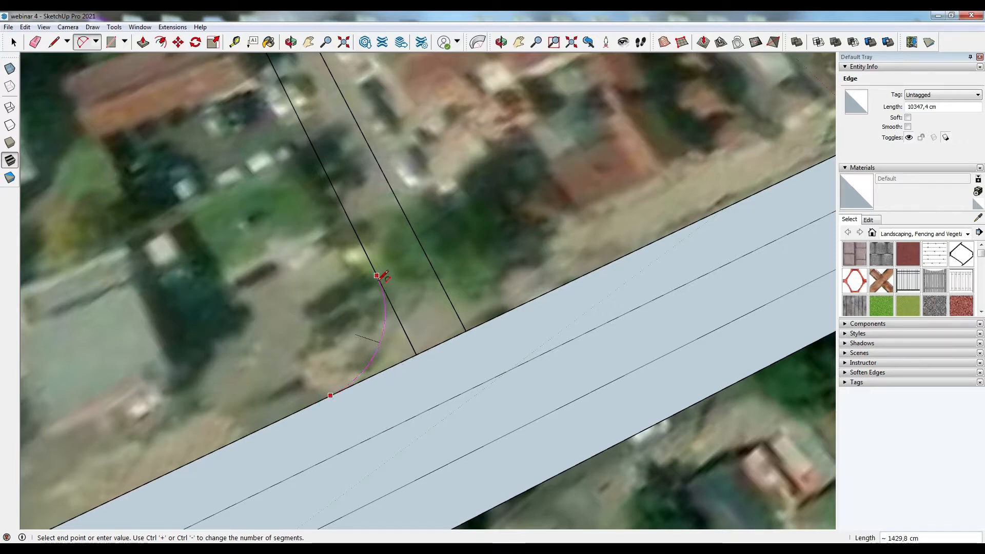
{"action": "left_click", "coordinate": [377, 275]}
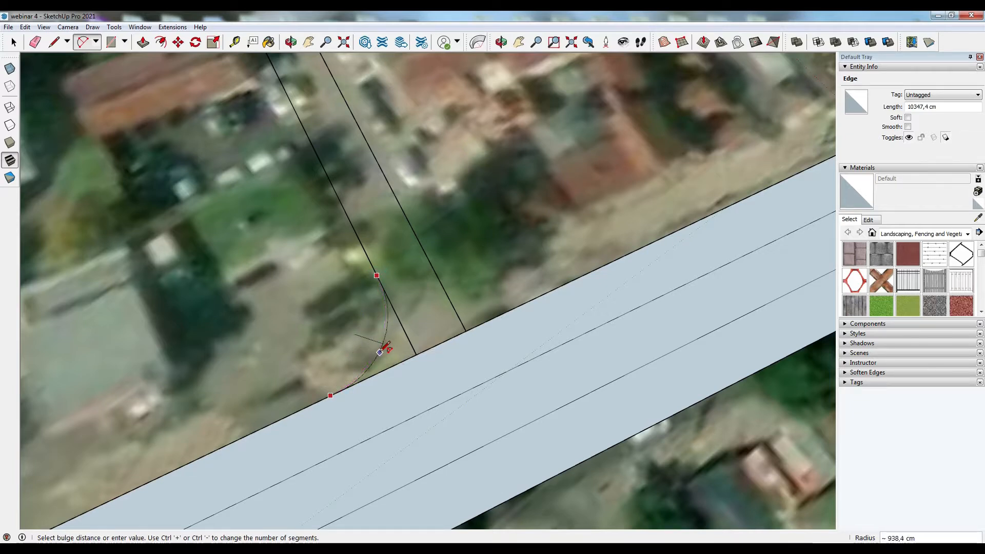
{"action": "left_click", "coordinate": [378, 341]}
{"action": "middle_click_drag", "start_coordinate": [378, 341], "coordinate": [329, 359]}
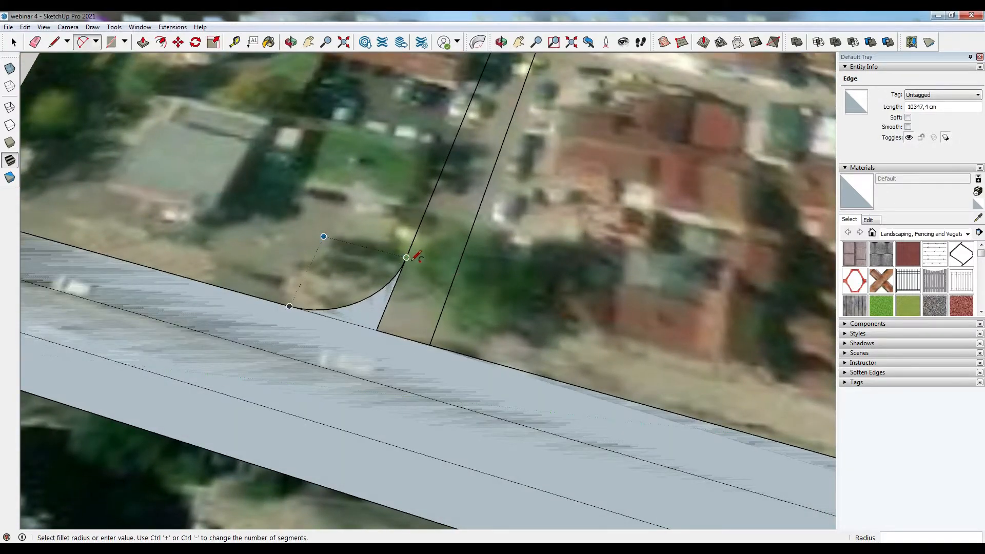
- Draw an arc rounding the opposite corner between the second perpendicular line and the street edge
{"action": "left_click", "coordinate": [454, 276]}
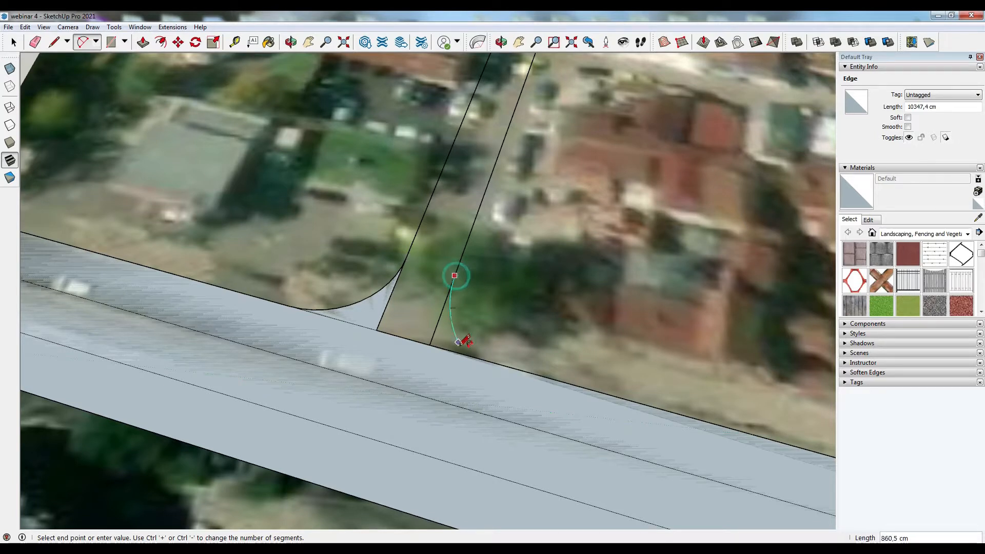
{"action": "left_click", "coordinate": [485, 364]}
{"action": "left_click", "coordinate": [464, 333]}
- Draw a line parallel to the street, about 11290 cm long, from the second perpendicular line to the third one
{"action": "scroll", "coordinate": [318, 278], "scroll_direction": "down", "scroll_amount": 3}
{"action": "middle_click_drag", "start_coordinate": [320, 276], "coordinate": [418, 330]}
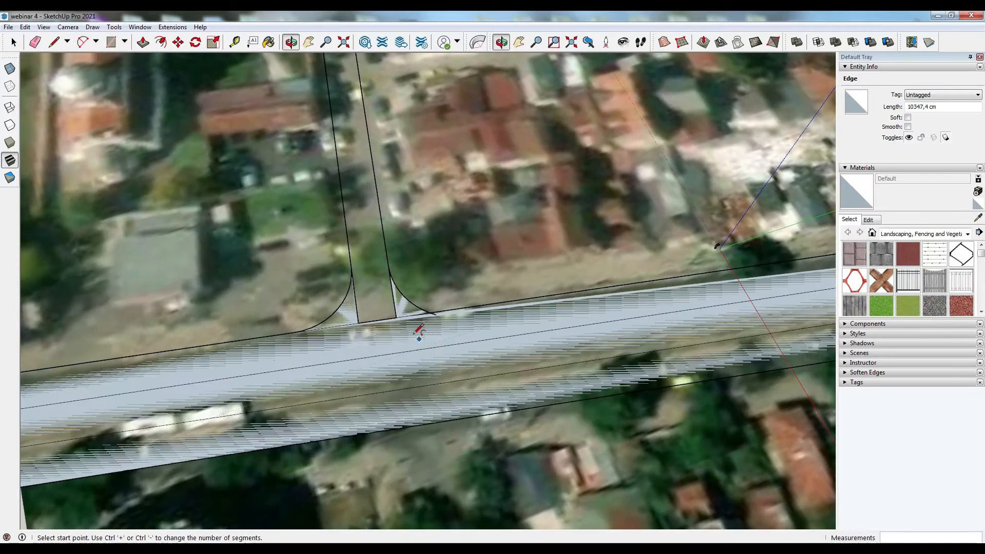
{"action": "scroll", "coordinate": [398, 320], "scroll_direction": "up", "scroll_amount": 3}
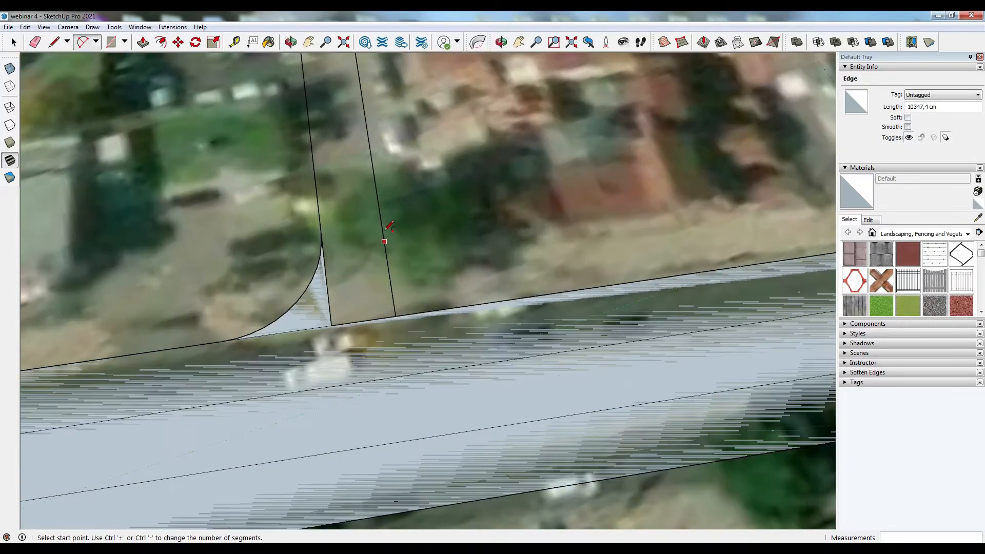
{"action": "key", "text": "l"}
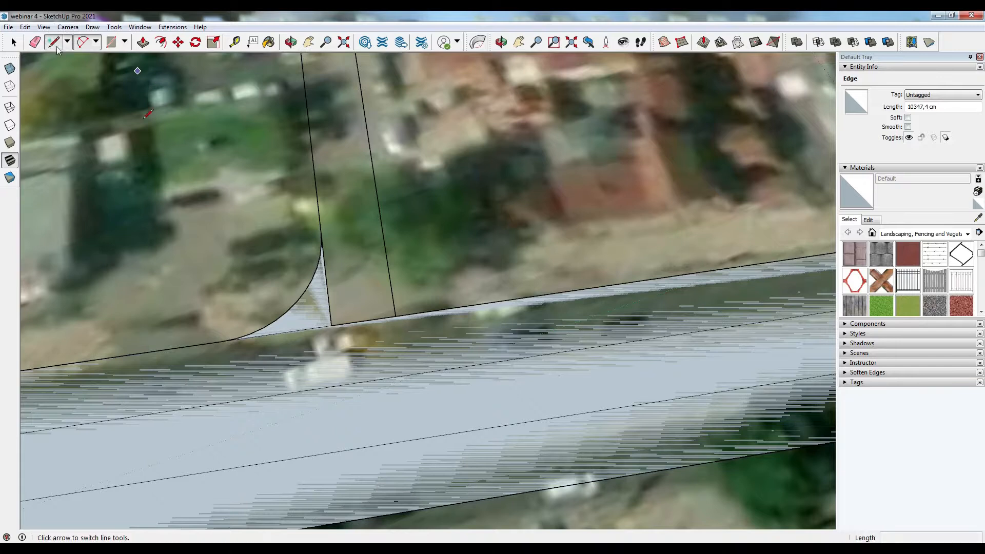
{"action": "left_click", "coordinate": [321, 232]}
{"action": "scroll", "coordinate": [320, 232], "scroll_direction": "down", "scroll_amount": 5}
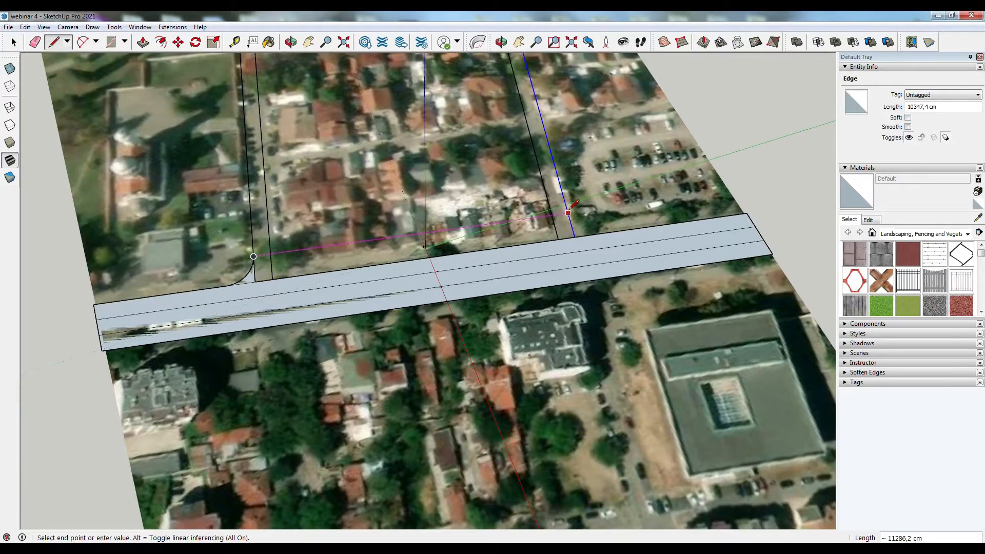
{"action": "left_click", "coordinate": [569, 212]}
{"action": "scroll", "coordinate": [257, 253], "scroll_direction": "up", "scroll_amount": 6}
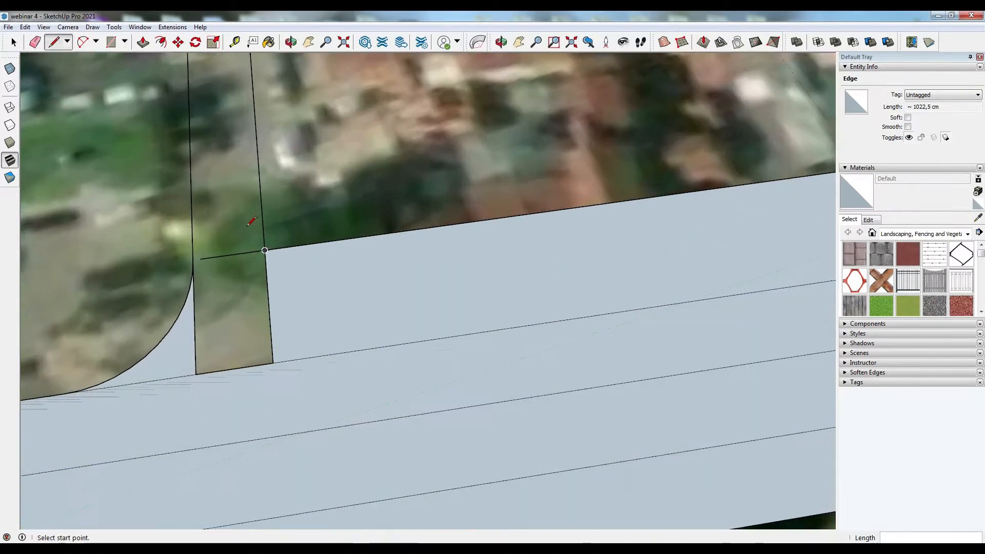
{"action": "key", "text": "space"}
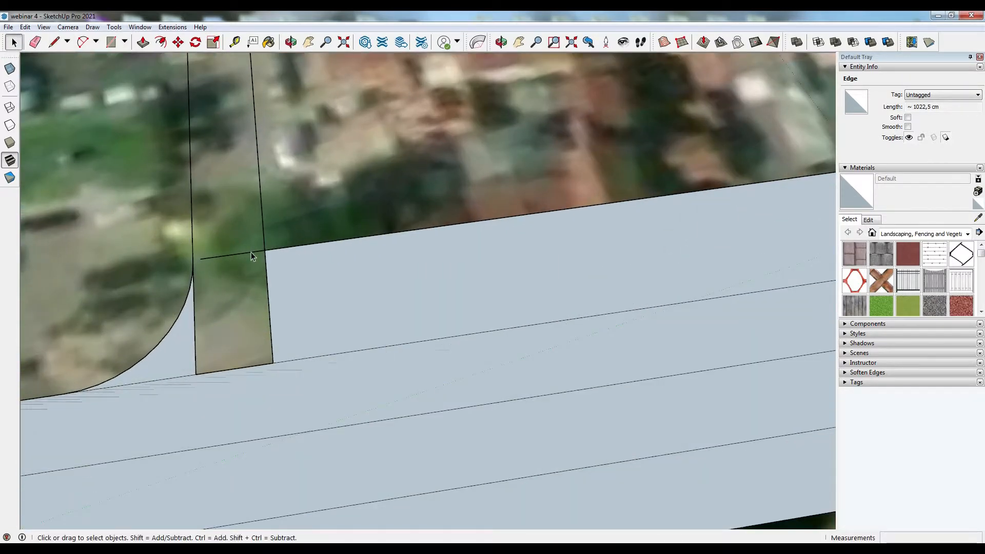
{"action": "left_click", "coordinate": [82, 41]}
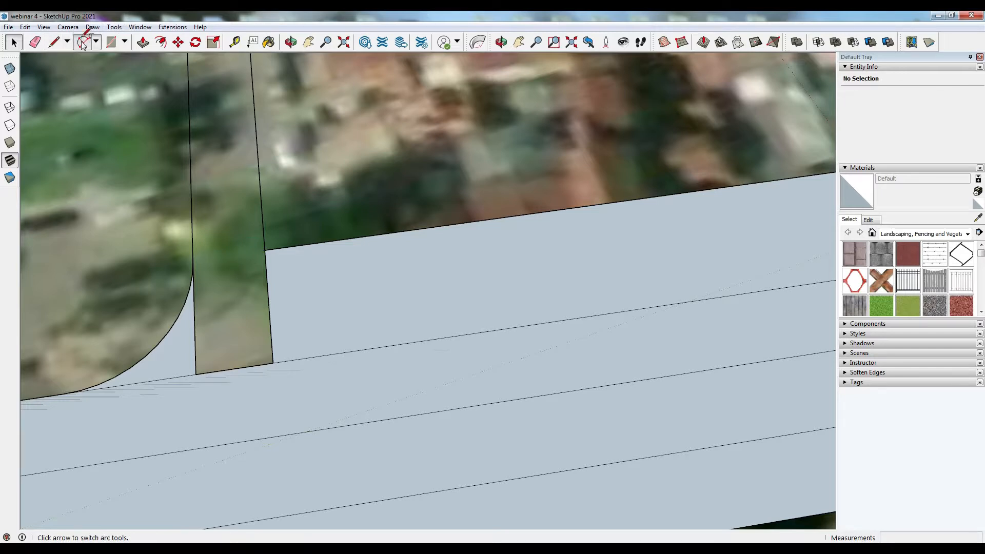
{"action": "left_click", "coordinate": [264, 250]}
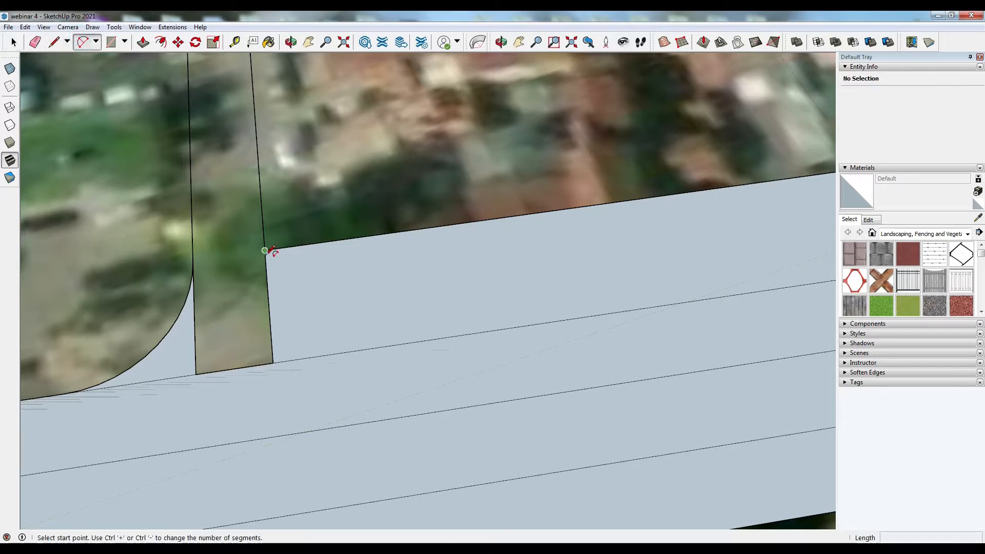
{"action": "left_click", "coordinate": [377, 348]}
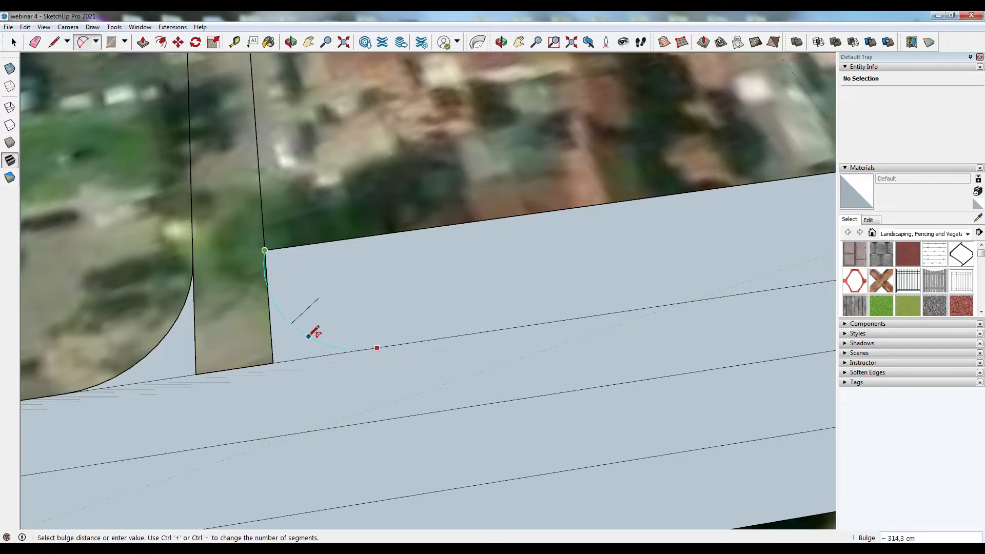
{"action": "key", "text": "Escape"}
- Draw an arc from the parallel line's end at the second perpendicular line down to the street edge
{"action": "left_click", "coordinate": [264, 250]}
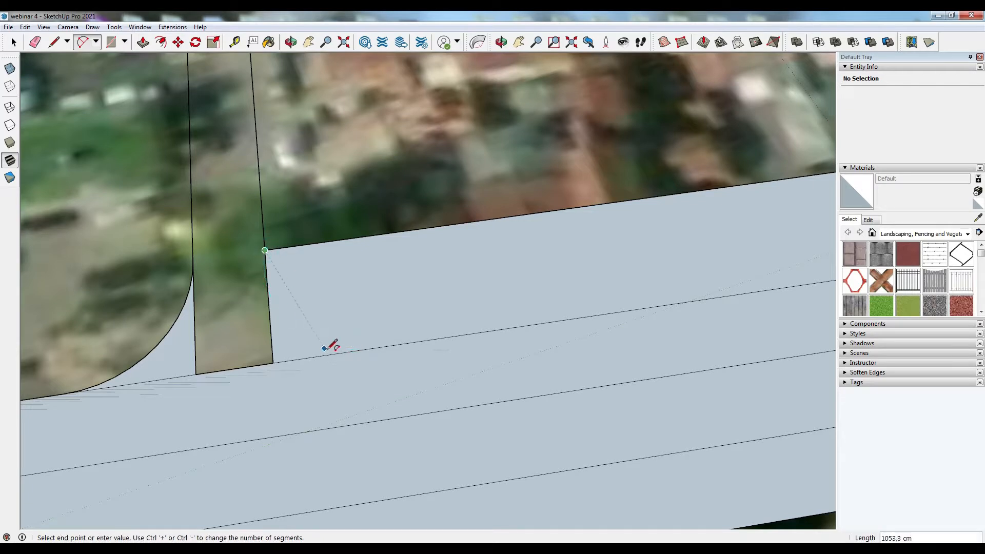
{"action": "left_click", "coordinate": [349, 352]}
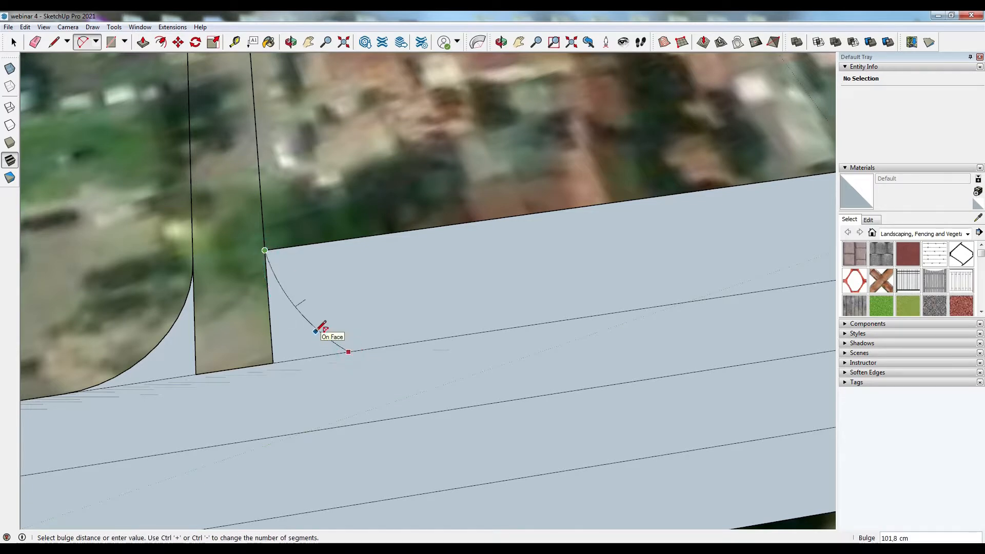
{"action": "left_click", "coordinate": [305, 329]}
- Draw an arc rounding the corner between the fourth perpendicular line and the street edge
{"action": "middle_click_drag", "start_coordinate": [281, 347], "coordinate": [285, 374]}
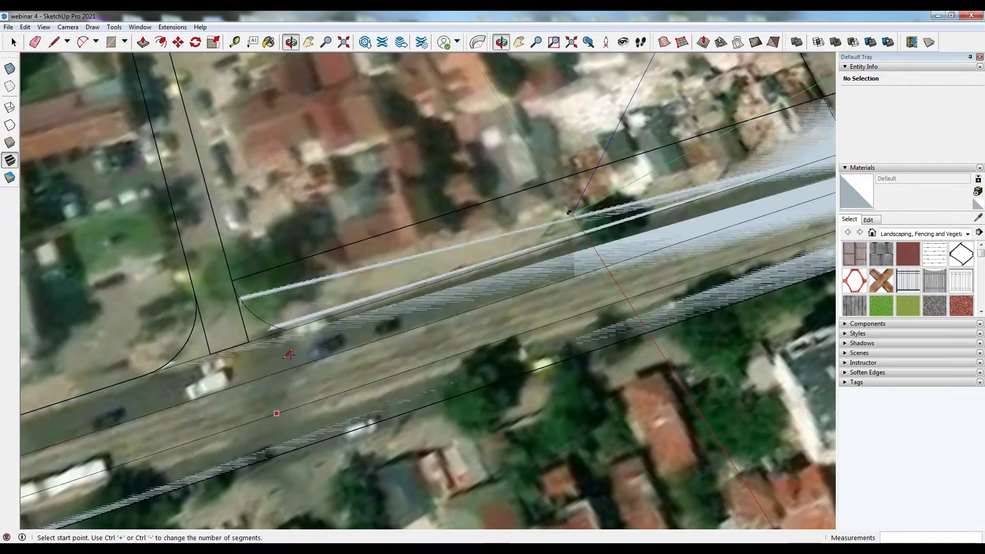
{"action": "scroll", "coordinate": [275, 326], "scroll_direction": "up", "scroll_amount": 3}
{"action": "scroll", "coordinate": [260, 315], "scroll_direction": "up", "scroll_amount": 1}
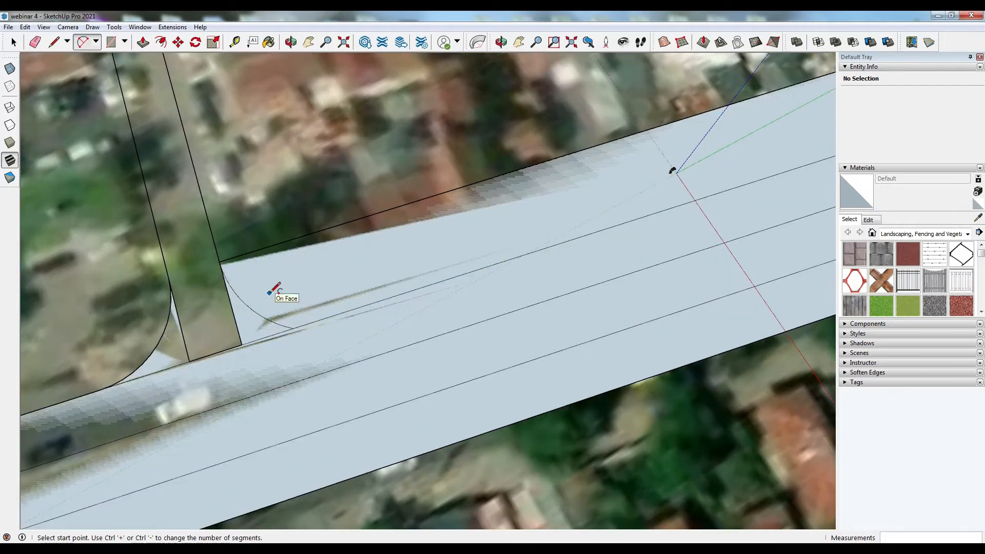
{"action": "scroll", "coordinate": [274, 290], "scroll_direction": "down", "scroll_amount": 5}
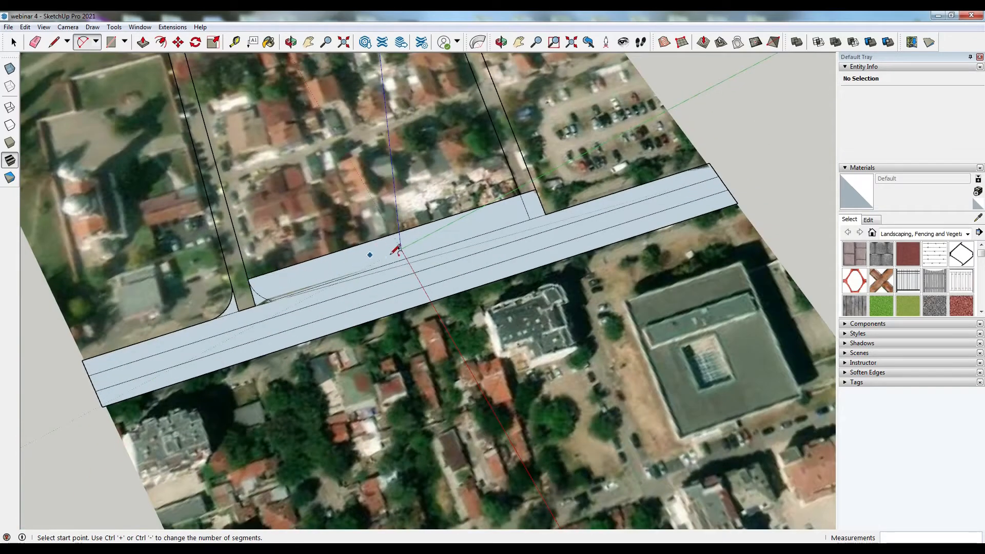
{"action": "scroll", "coordinate": [566, 200], "scroll_direction": "up", "scroll_amount": 5}
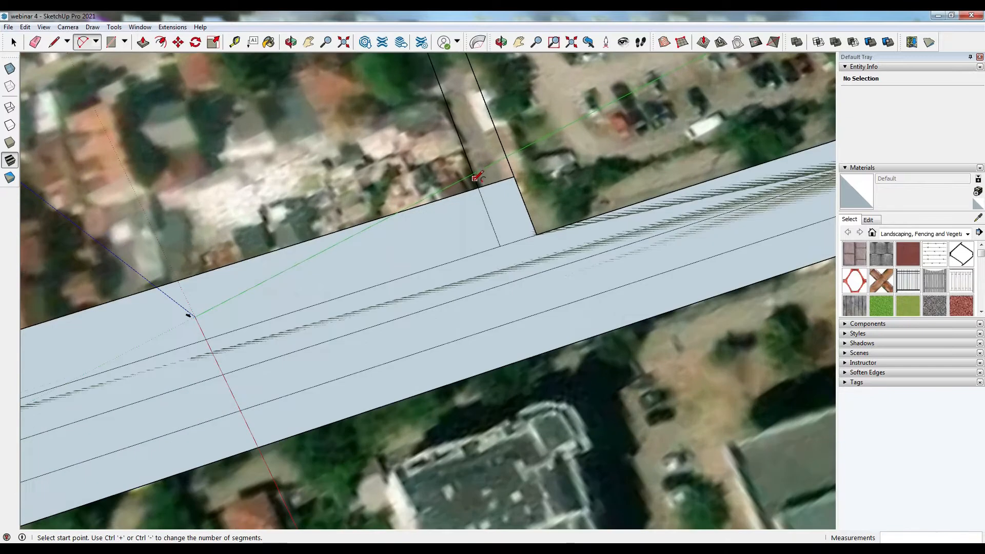
{"action": "left_click", "coordinate": [514, 176]}
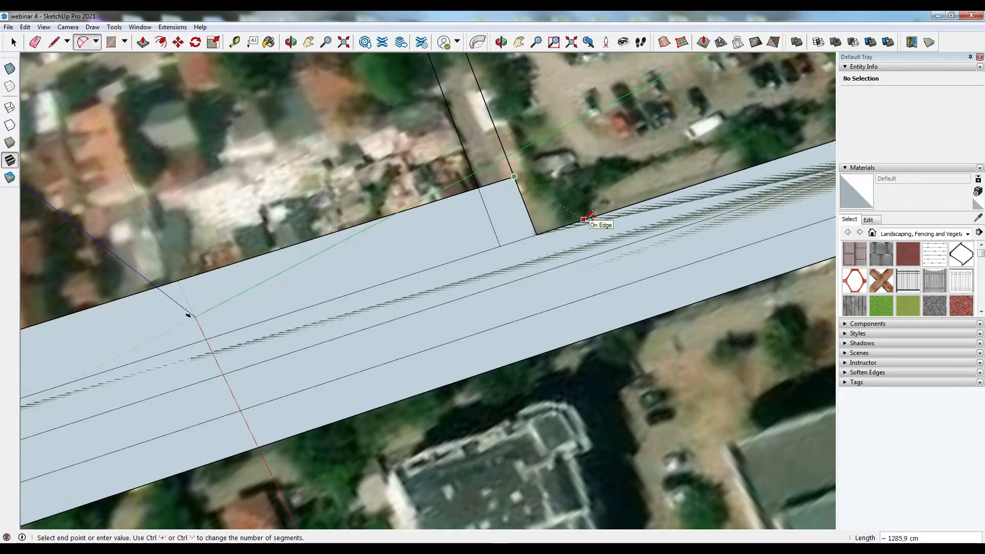
{"action": "key", "text": "Escape"}
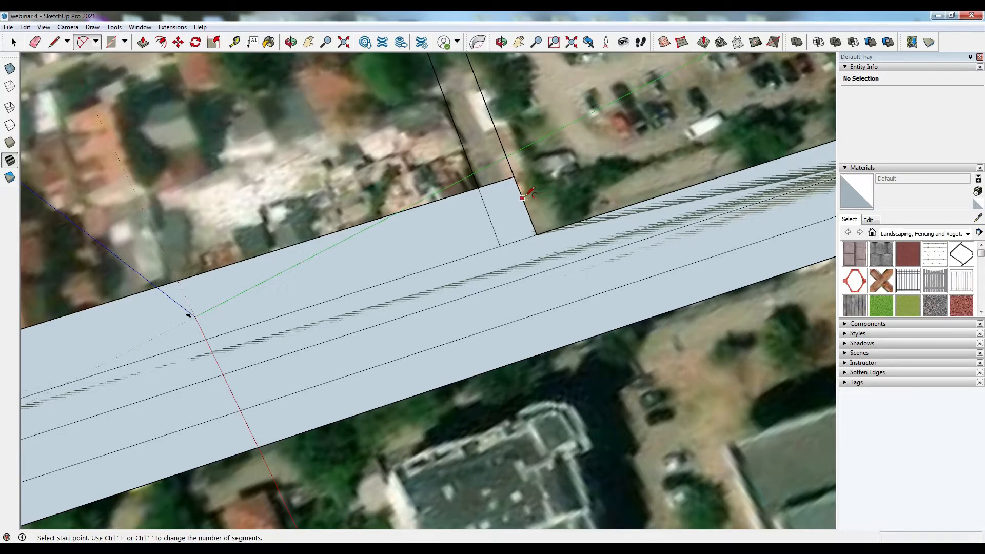
{"action": "left_click", "coordinate": [525, 205]}
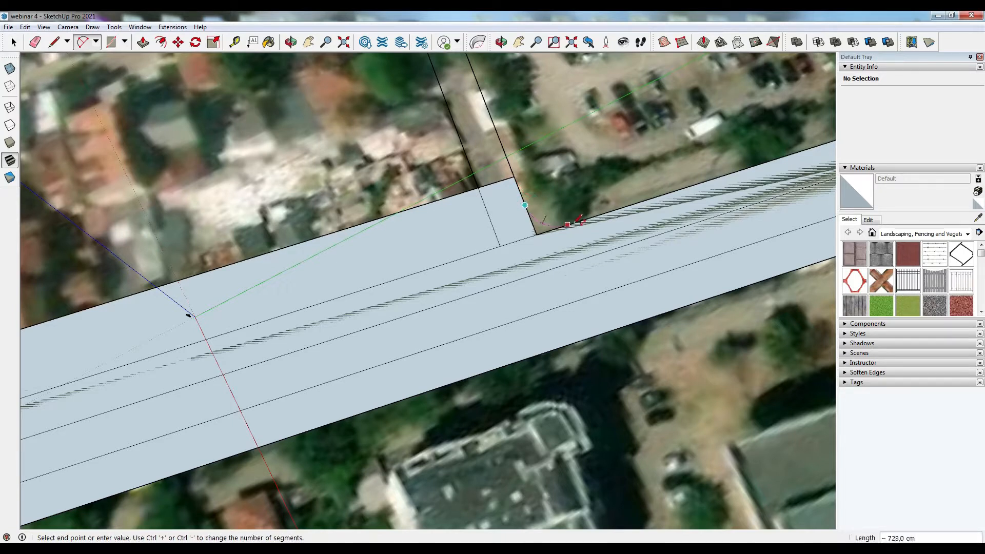
{"action": "left_click", "coordinate": [568, 224]}
{"action": "scroll", "coordinate": [564, 225], "scroll_direction": "up", "scroll_amount": 4}
{"action": "left_click", "coordinate": [539, 226]}
- Draw an arc rounding the opposite corner between the fourth perpendicular line and the street edge
{"action": "left_click", "coordinate": [461, 220]}
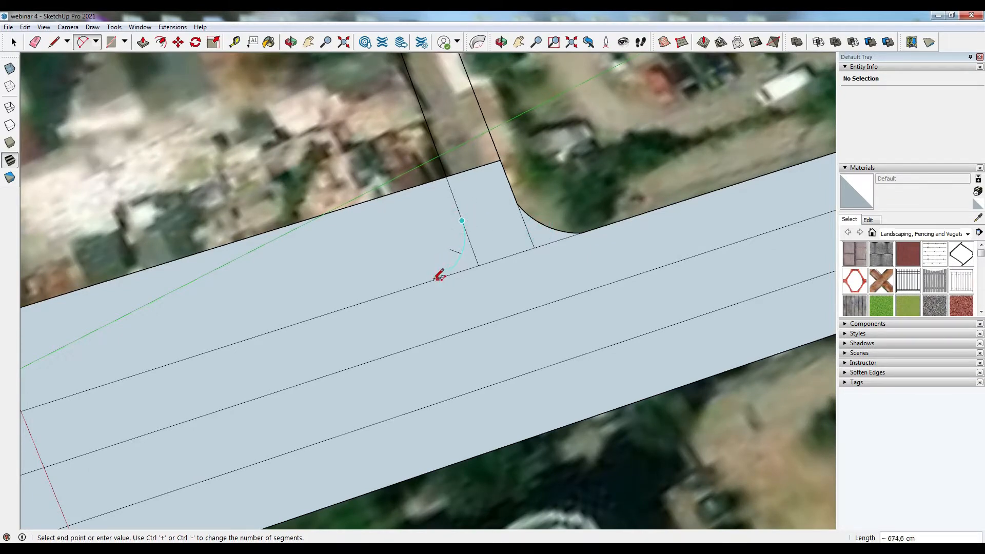
{"action": "left_click", "coordinate": [431, 281]}
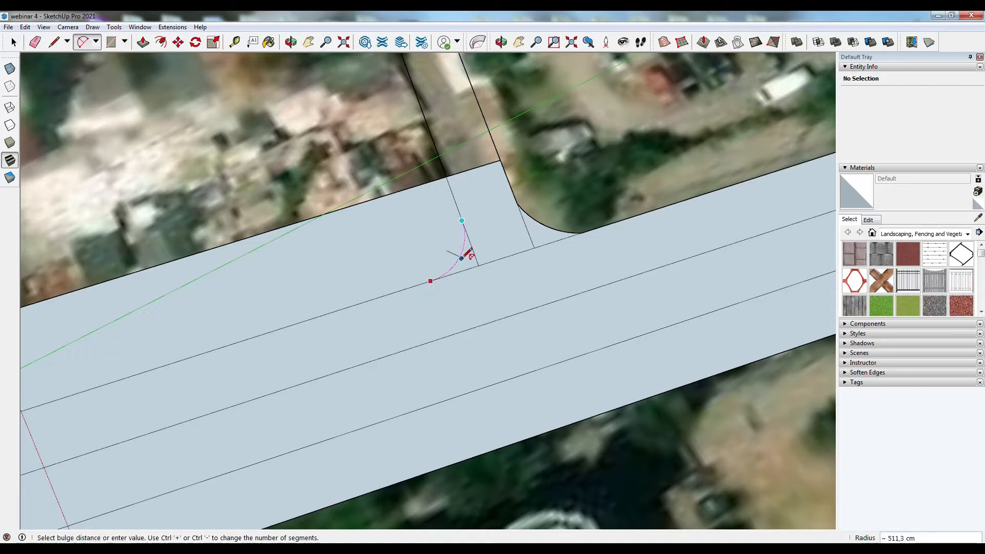
{"action": "left_click", "coordinate": [462, 258]}
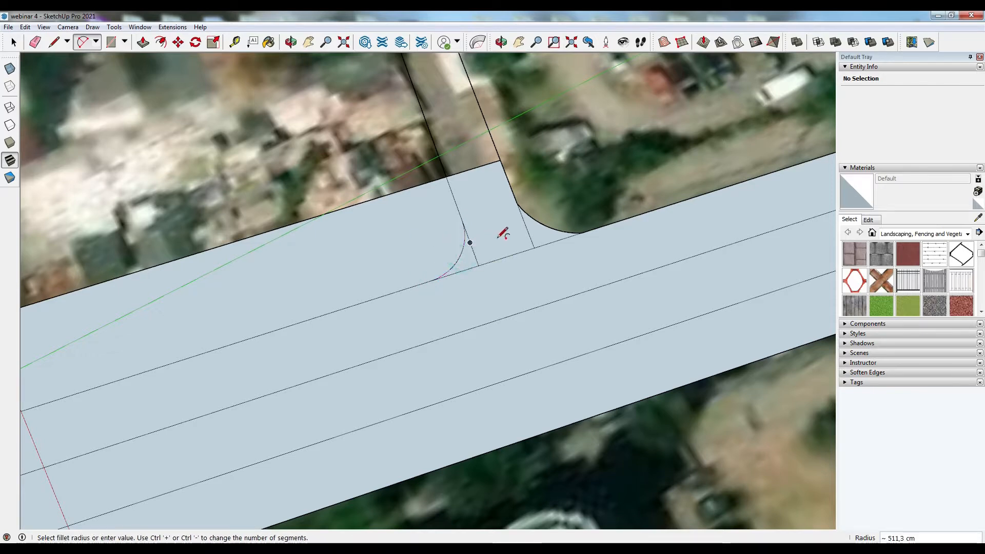
{"action": "scroll", "coordinate": [477, 212], "scroll_direction": "down", "scroll_amount": 2}
{"action": "left_click", "coordinate": [14, 42]}
{"action": "scroll", "coordinate": [487, 227], "scroll_direction": "down", "scroll_amount": 4}
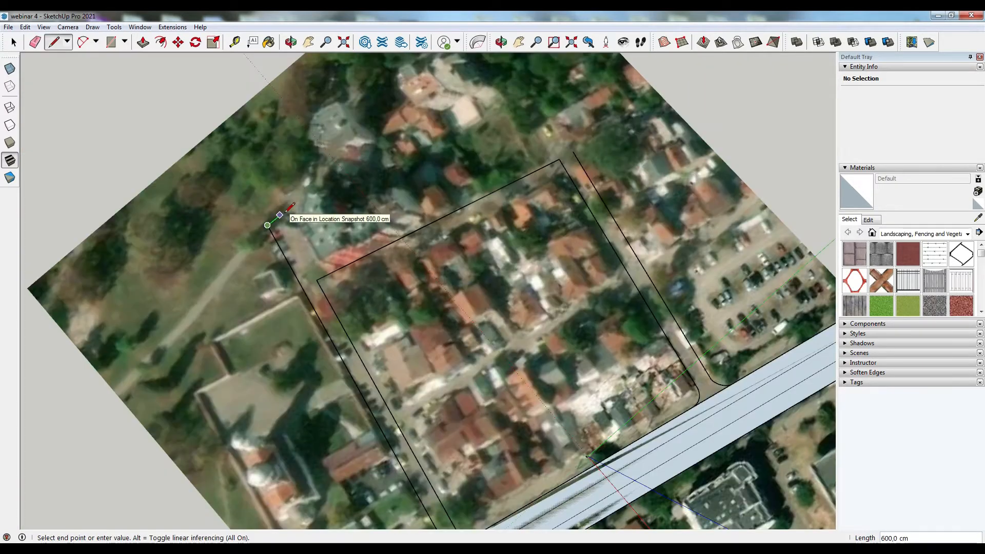
- Copy the plot's upper edge 600 cm outward as a parallel line for the side street's far edge
{"action": "key", "text": "Escape"}
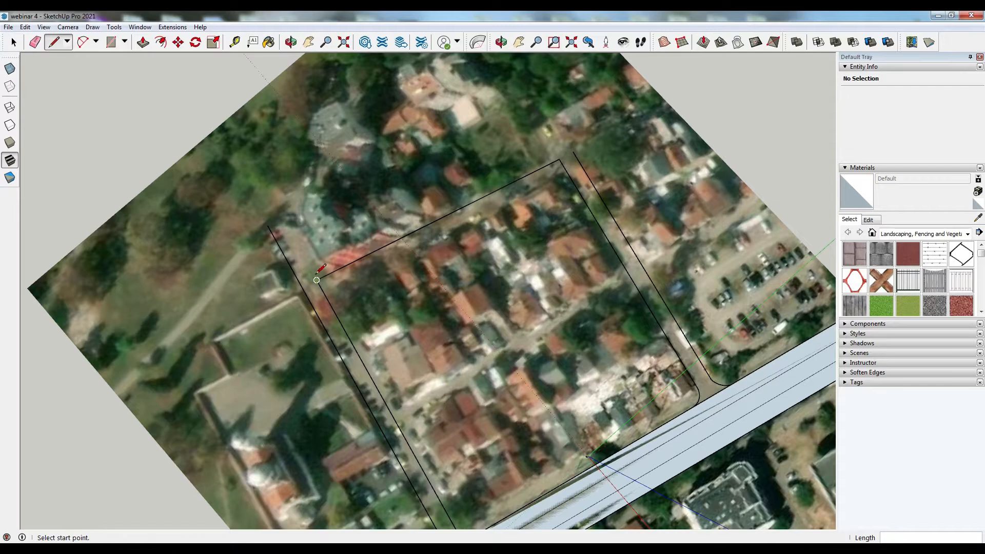
{"action": "left_click", "coordinate": [178, 42]}
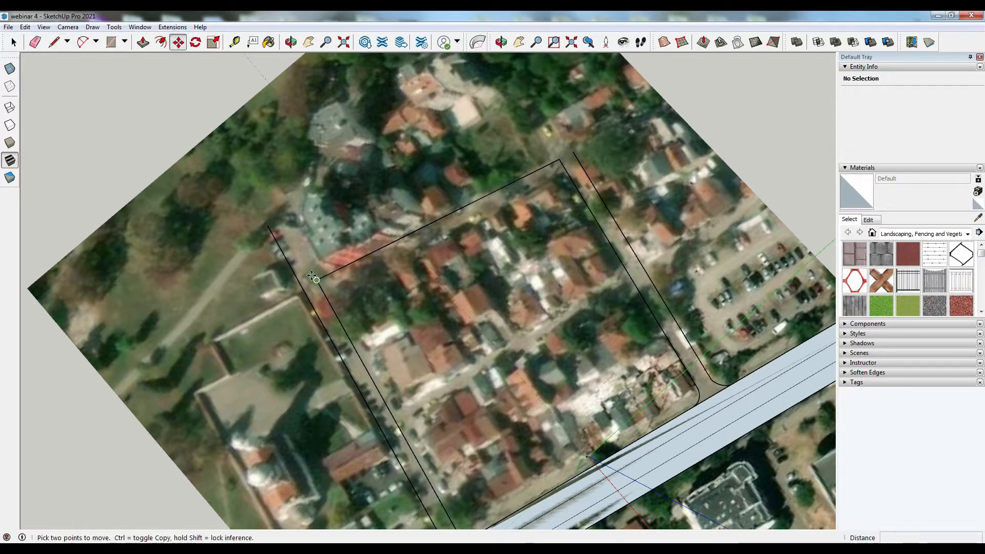
{"action": "left_click", "coordinate": [14, 42]}
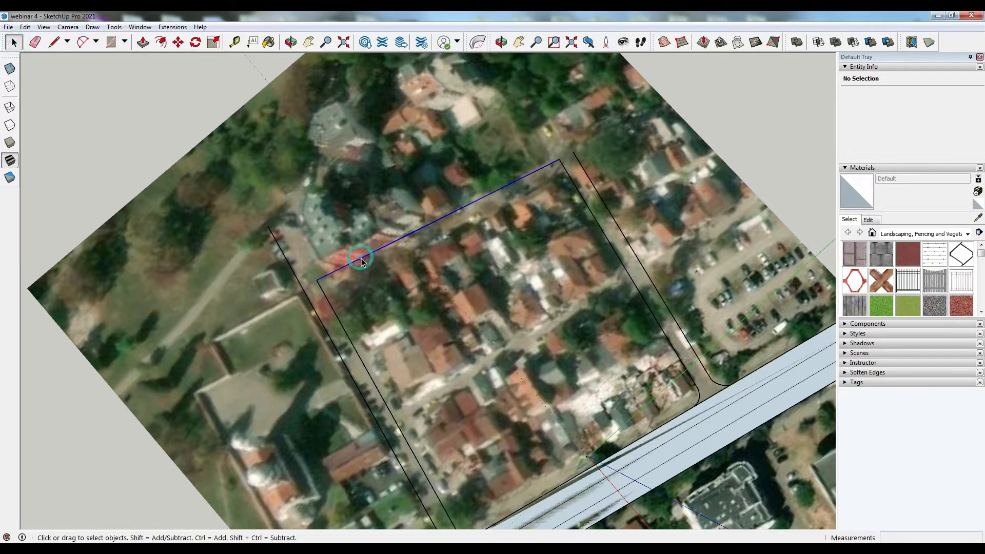
{"action": "left_click", "coordinate": [361, 261]}
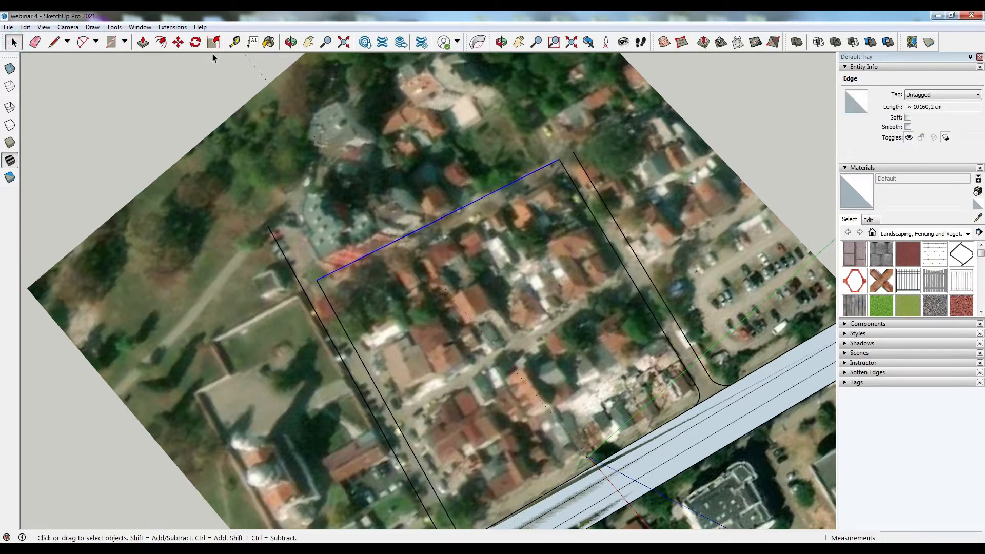
{"action": "left_click", "coordinate": [178, 42]}
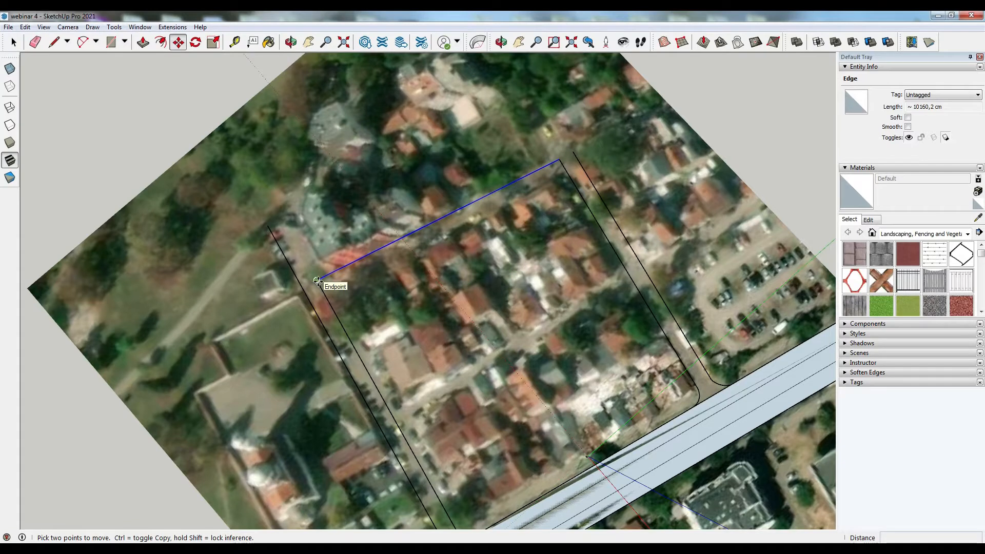
{"action": "left_click", "coordinate": [317, 281]}
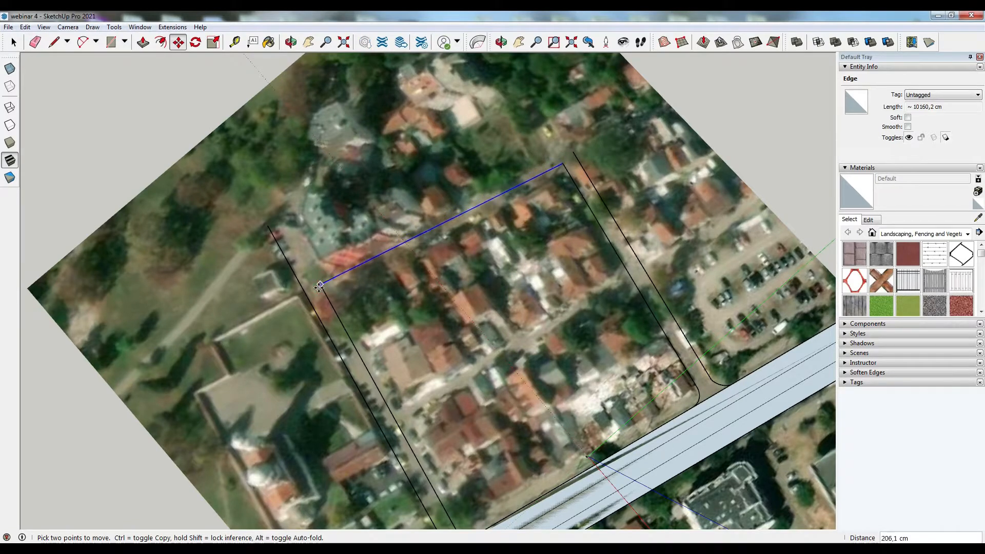
{"action": "key", "text": "ctrl"}
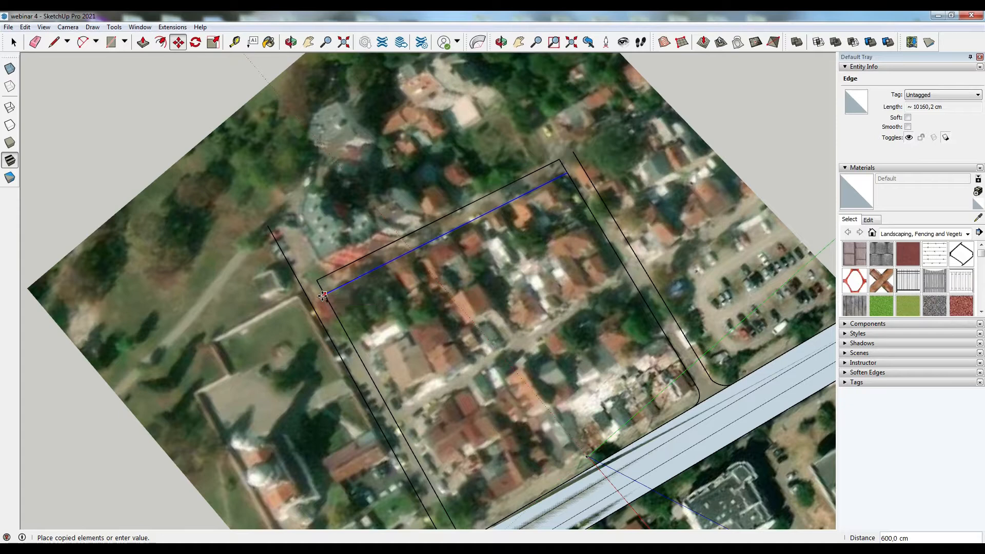
{"action": "key", "text": "Return"}
- Delete the selected duplicate edge and a stray segment at the upper right corner of the plot
{"action": "key", "text": "space"}
{"action": "scroll", "coordinate": [335, 279], "scroll_direction": "up", "scroll_amount": 1}
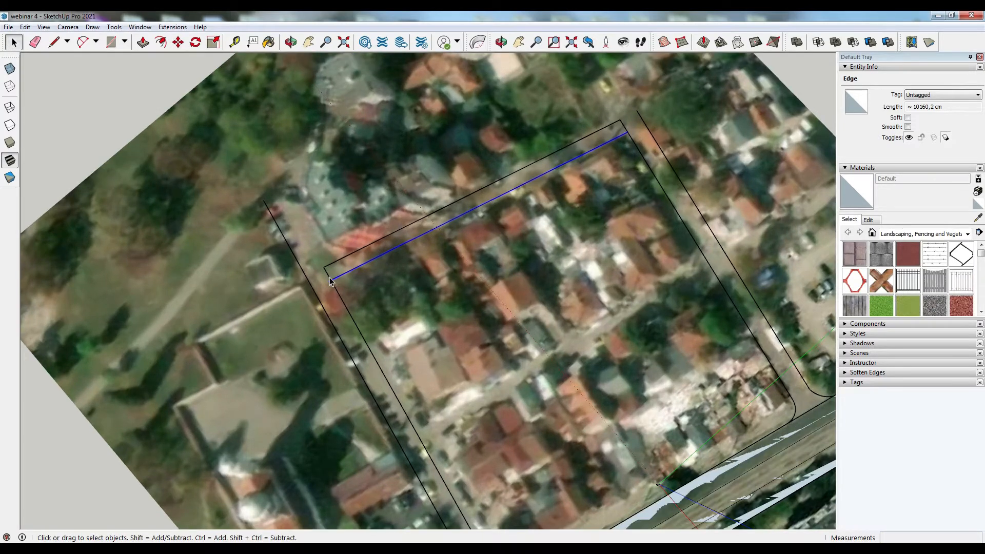
{"action": "key", "text": "Delete"}
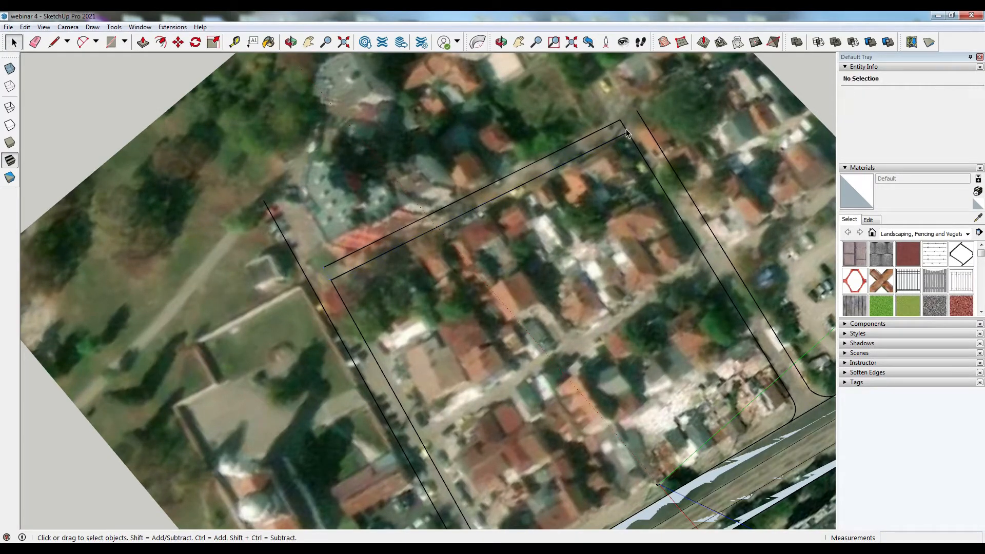
{"action": "left_click", "coordinate": [625, 132]}
{"action": "key", "text": "Delete"}
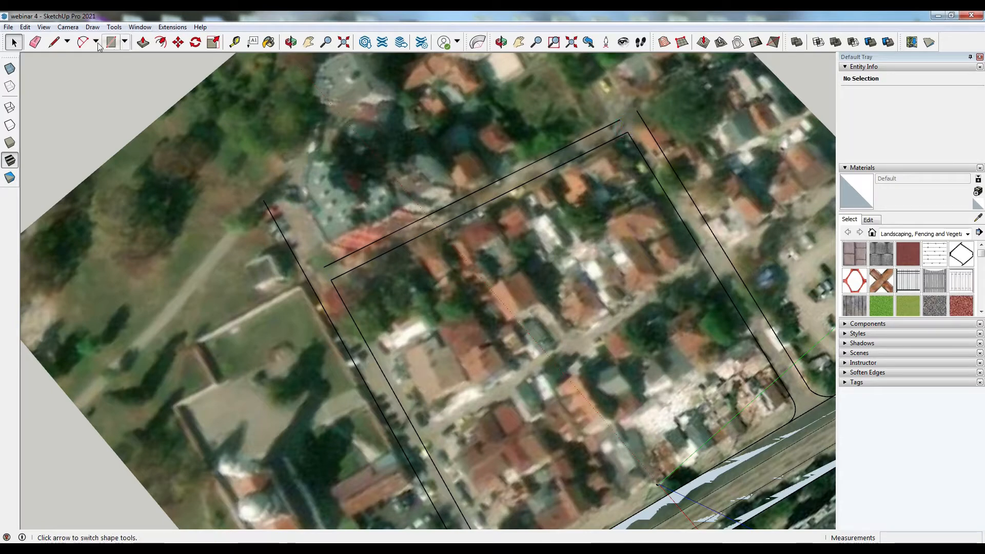
- Extend the new parallel line at its right end to meet the outer edge of the right-hand side street
{"action": "left_click", "coordinate": [54, 43]}
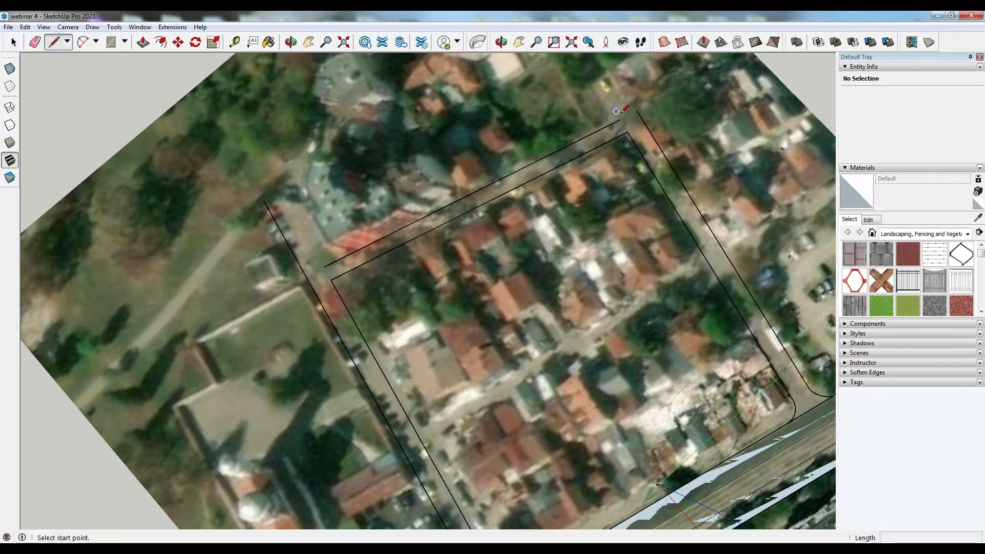
{"action": "left_click", "coordinate": [620, 120]}
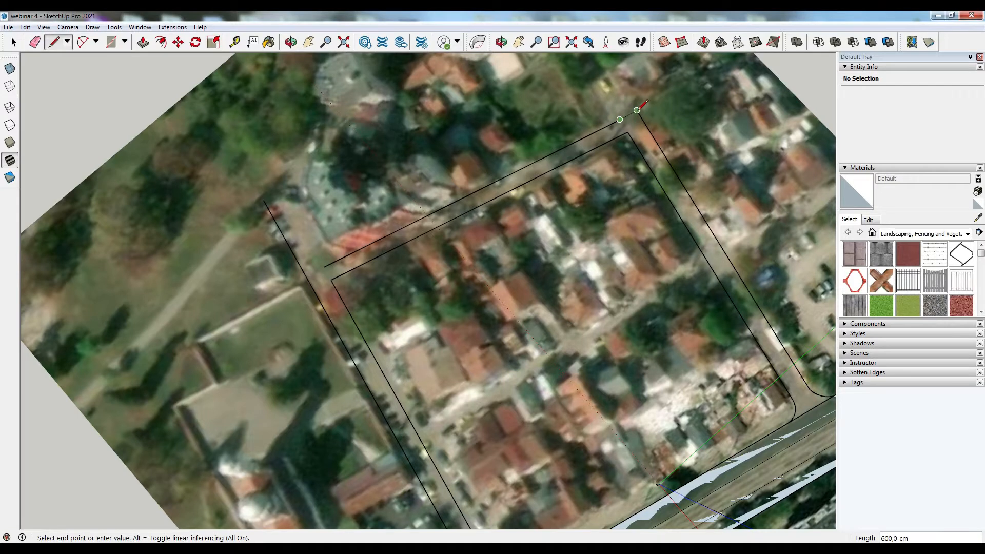
{"action": "scroll", "coordinate": [640, 107], "scroll_direction": "up", "scroll_amount": 5}
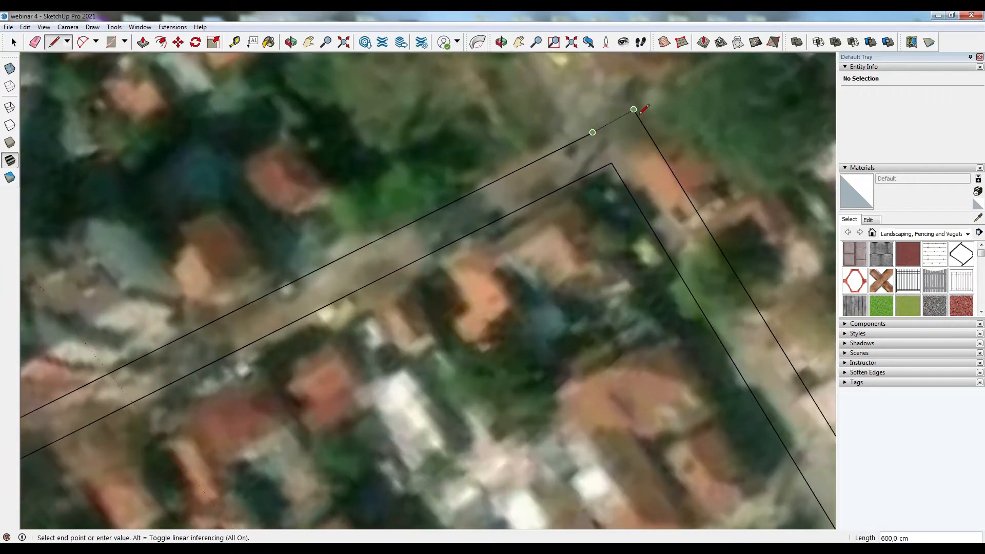
{"action": "left_click", "coordinate": [636, 113]}
{"action": "left_click", "coordinate": [13, 43]}
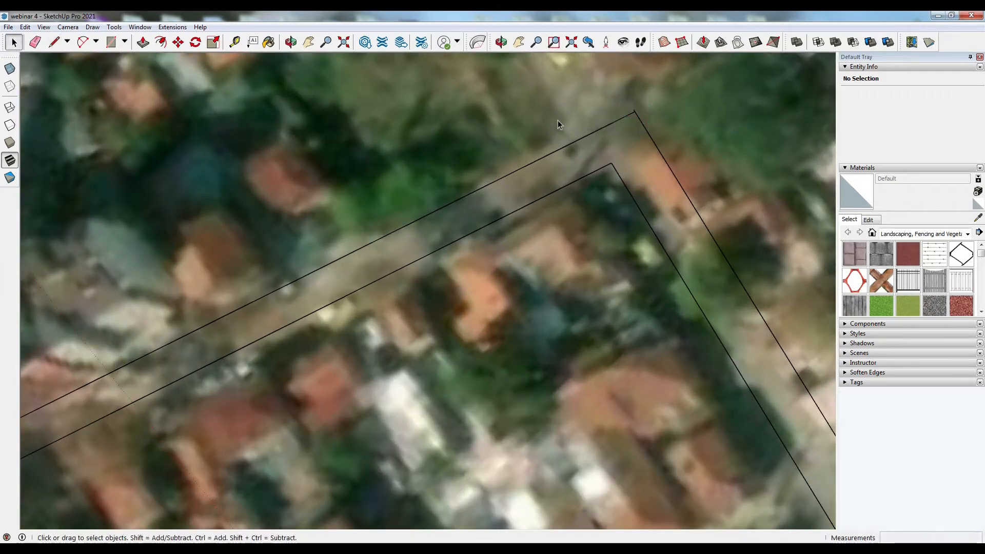
{"action": "scroll", "coordinate": [668, 113], "scroll_direction": "up", "scroll_amount": 3}
{"action": "left_click", "coordinate": [644, 95]}
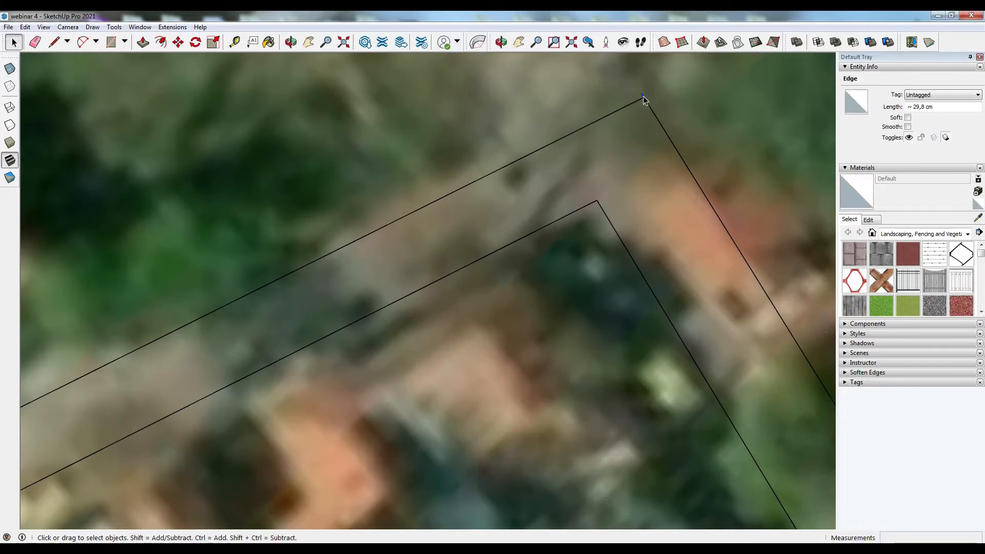
{"action": "scroll", "coordinate": [636, 154], "scroll_direction": "down", "scroll_amount": 10}
{"action": "scroll", "coordinate": [254, 336], "scroll_direction": "up", "scroll_amount": 3}
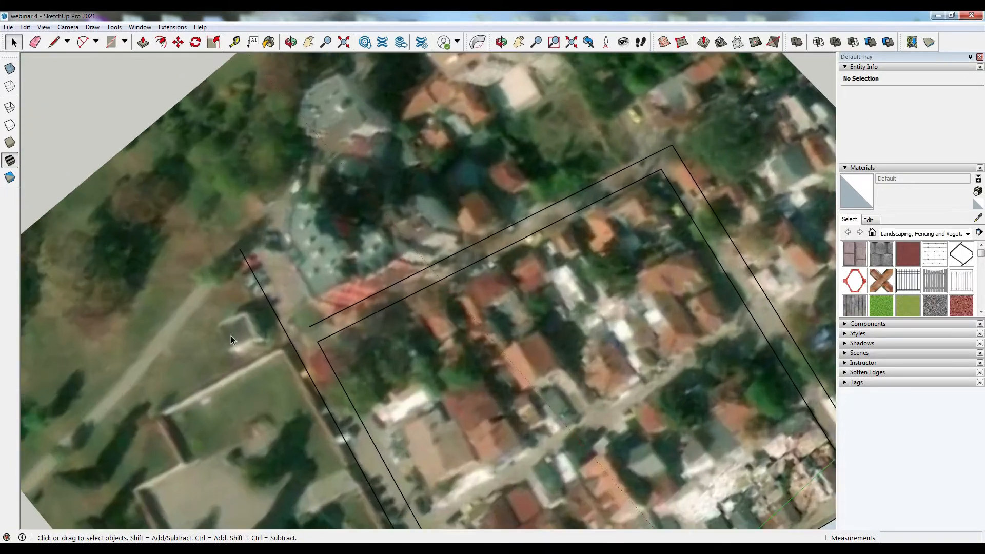
- Connect the parallel line's left end to the plot's left boundary line, closing the side street face
{"action": "left_click", "coordinate": [51, 43]}
{"action": "left_click", "coordinate": [338, 324]}
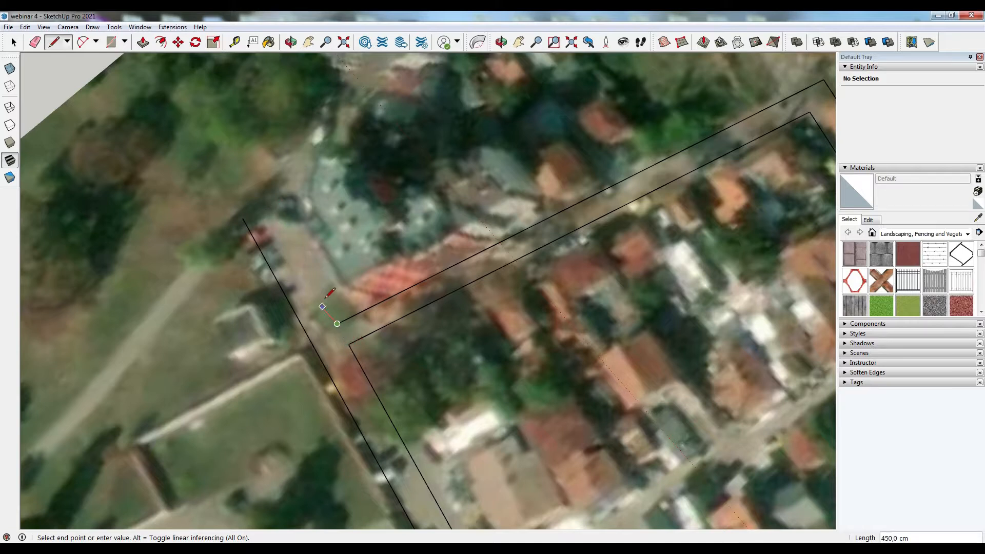
{"action": "left_click", "coordinate": [20, 41]}
{"action": "left_click", "coordinate": [53, 42]}
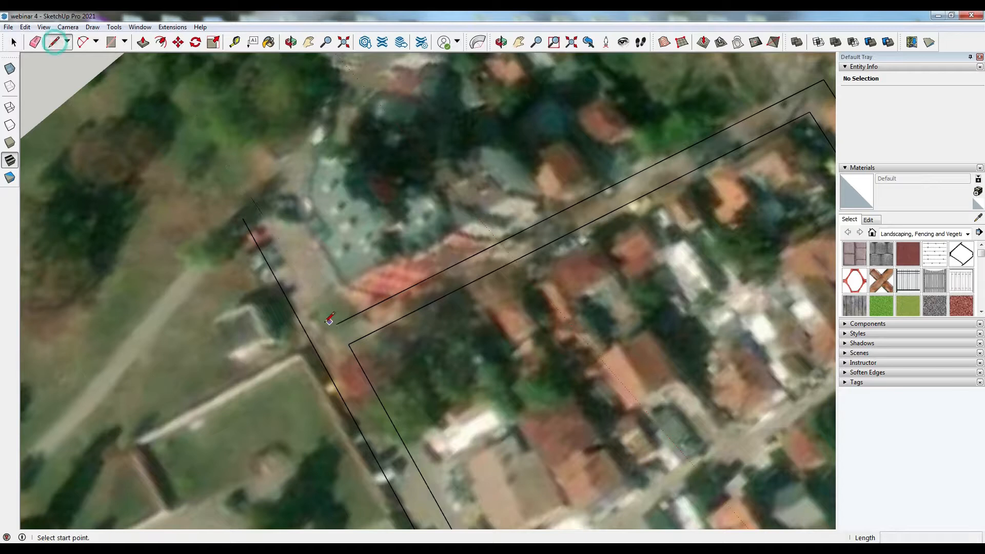
{"action": "left_click", "coordinate": [337, 324]}
{"action": "left_click", "coordinate": [310, 340]}
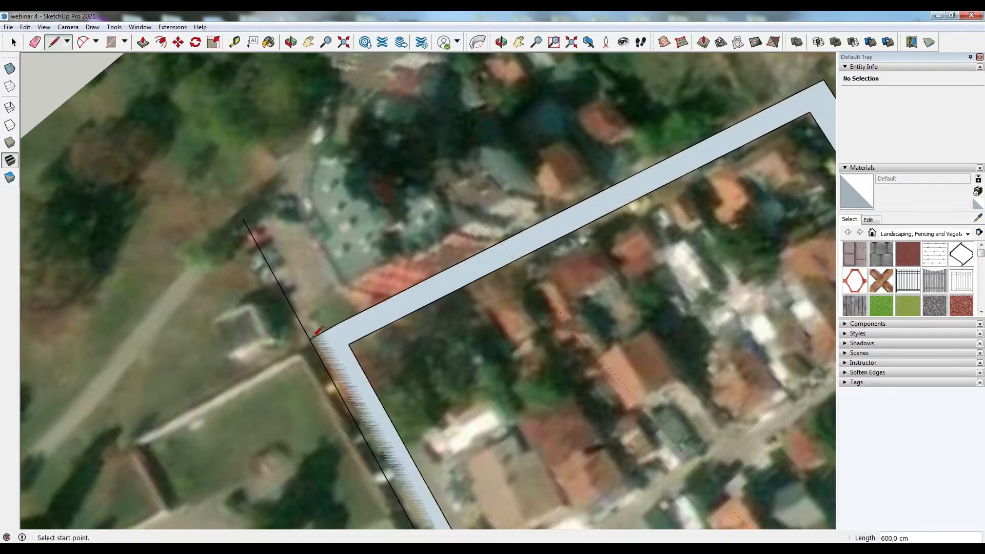
- Copy the left boundary line to the parallel line's left end to form the opposite edge of the left street
{"action": "left_click", "coordinate": [14, 42]}
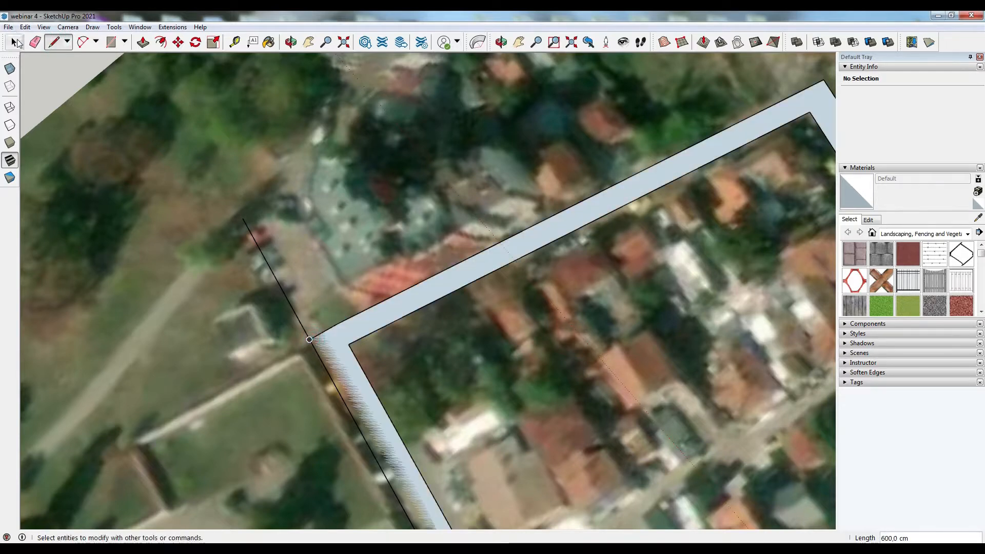
{"action": "left_click", "coordinate": [283, 293]}
{"action": "left_click", "coordinate": [53, 42]}
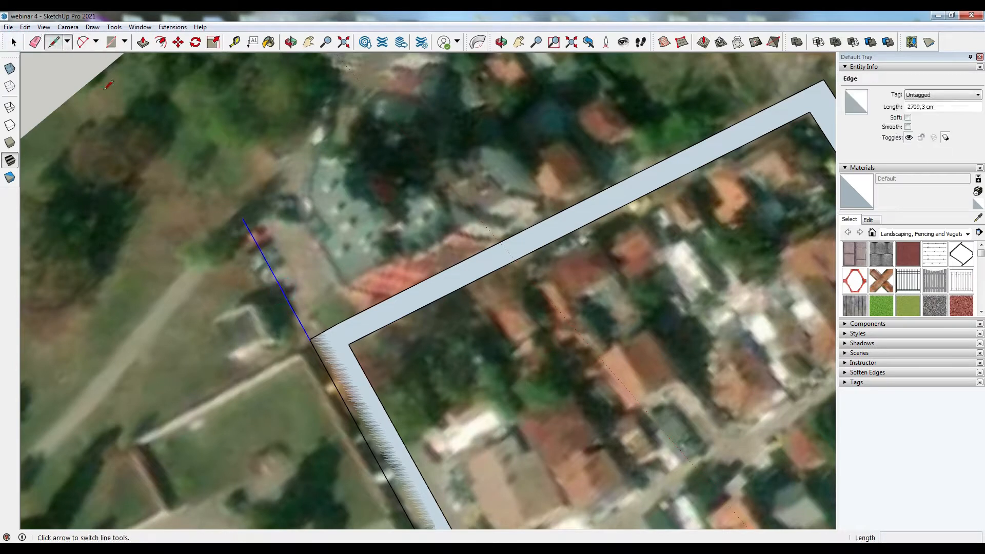
{"action": "left_click", "coordinate": [178, 41]}
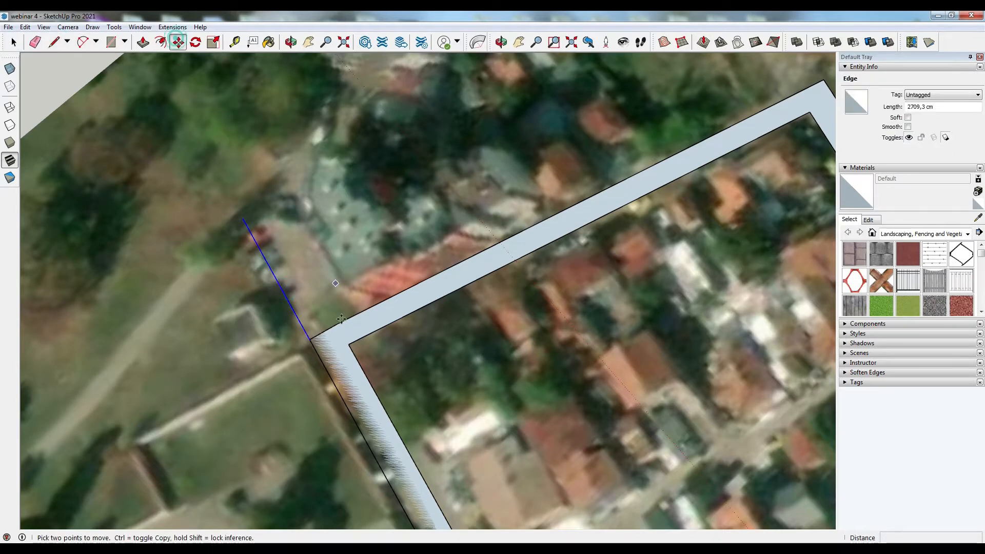
{"action": "left_click", "coordinate": [311, 341]}
{"action": "key", "text": "ctrl"}
{"action": "left_click", "coordinate": [337, 325]}
- Close the far end of the left street with a line and delete the short segment at its junction
{"action": "key", "text": "l"}
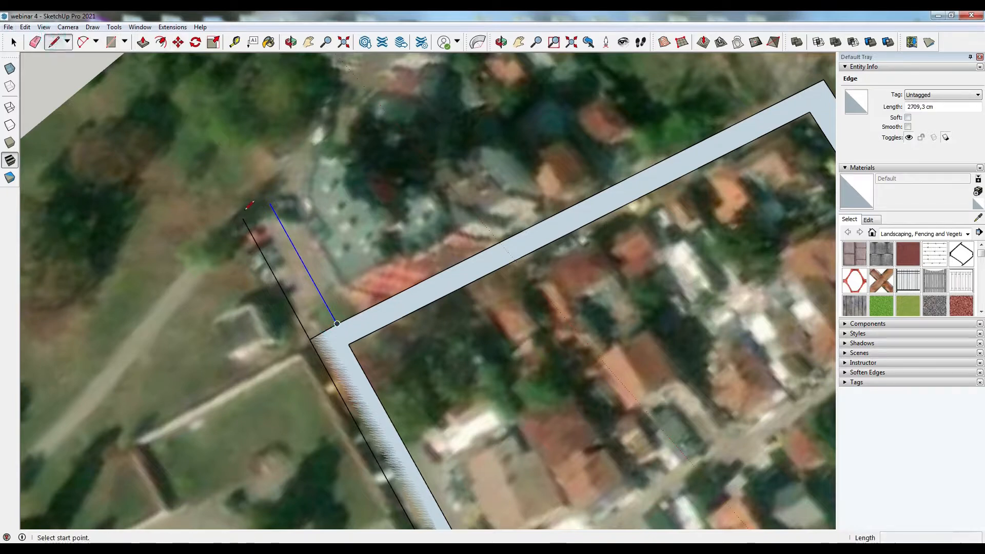
{"action": "left_click", "coordinate": [242, 218]}
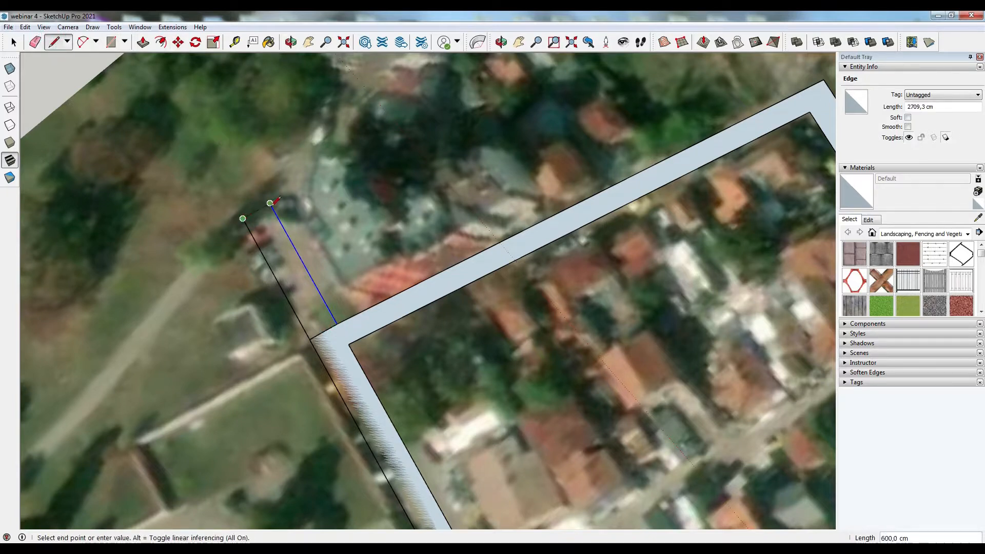
{"action": "left_click", "coordinate": [270, 203]}
{"action": "key", "text": "space"}
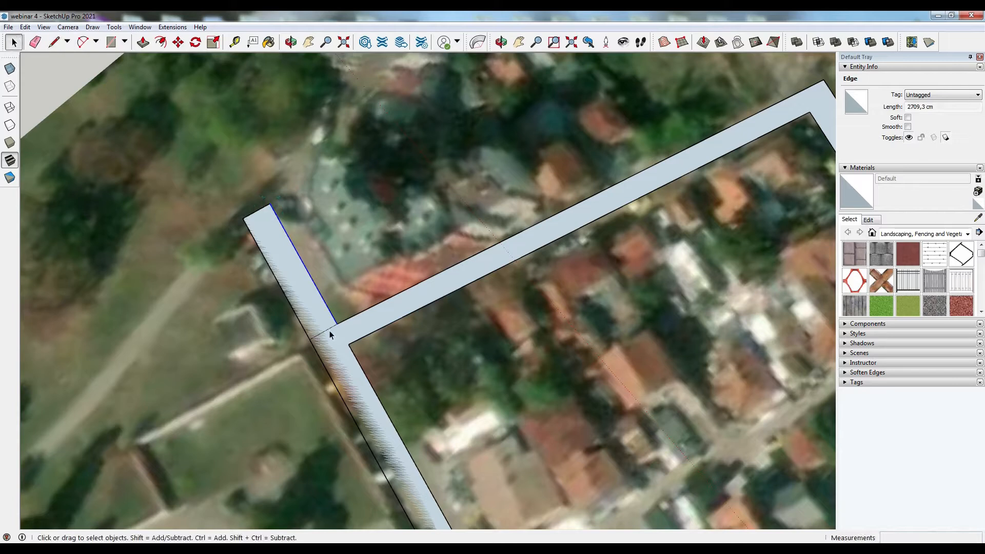
{"action": "left_click", "coordinate": [327, 330]}
{"action": "key", "text": "Delete"}
- Try to move the arc at the left corner of the side street's junction with the main street
{"action": "scroll", "coordinate": [390, 195], "scroll_direction": "down", "scroll_amount": 4}
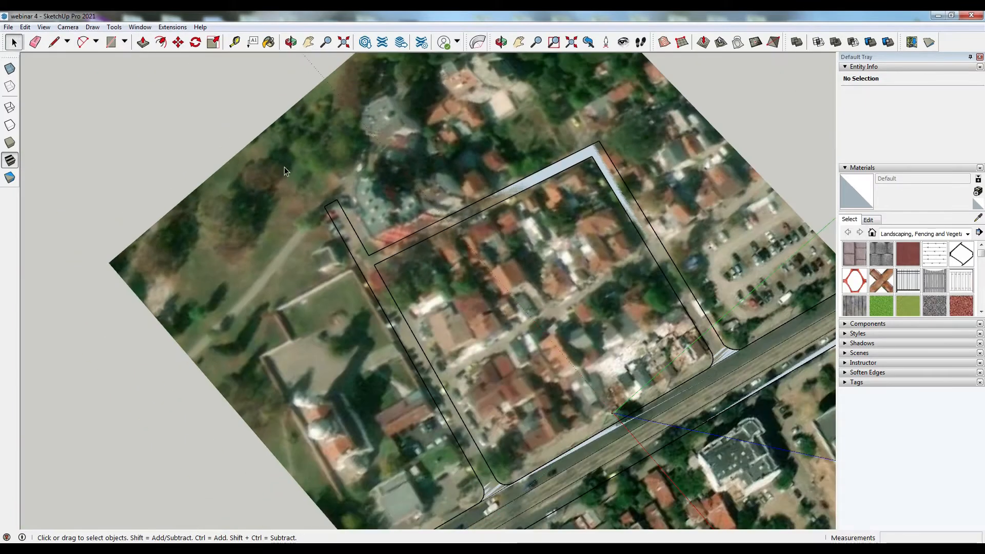
{"action": "scroll", "coordinate": [284, 167], "scroll_direction": "down", "scroll_amount": 2}
{"action": "scroll", "coordinate": [418, 392], "scroll_direction": "up", "scroll_amount": 8}
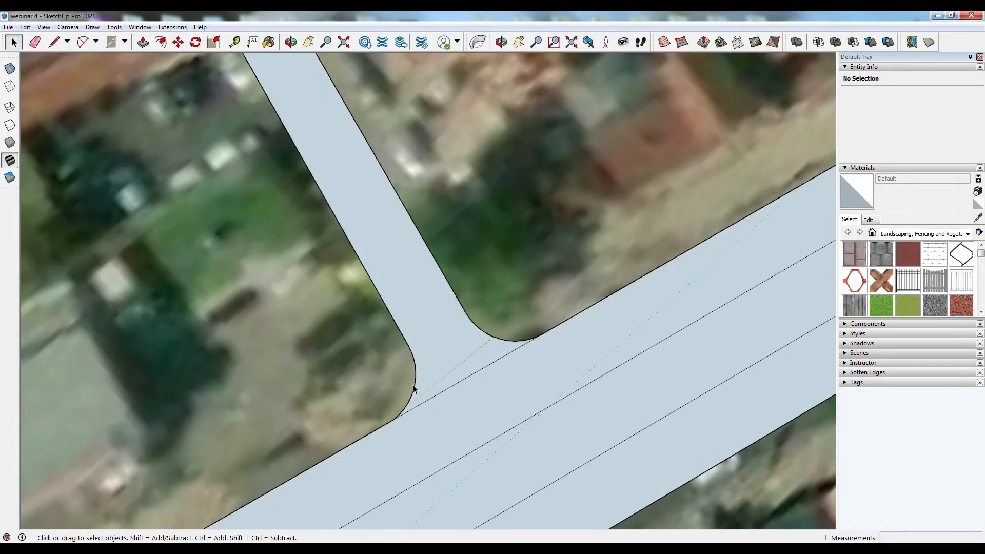
{"action": "left_click", "coordinate": [416, 385]}
{"action": "left_click", "coordinate": [178, 42]}
{"action": "left_click", "coordinate": [397, 419]}
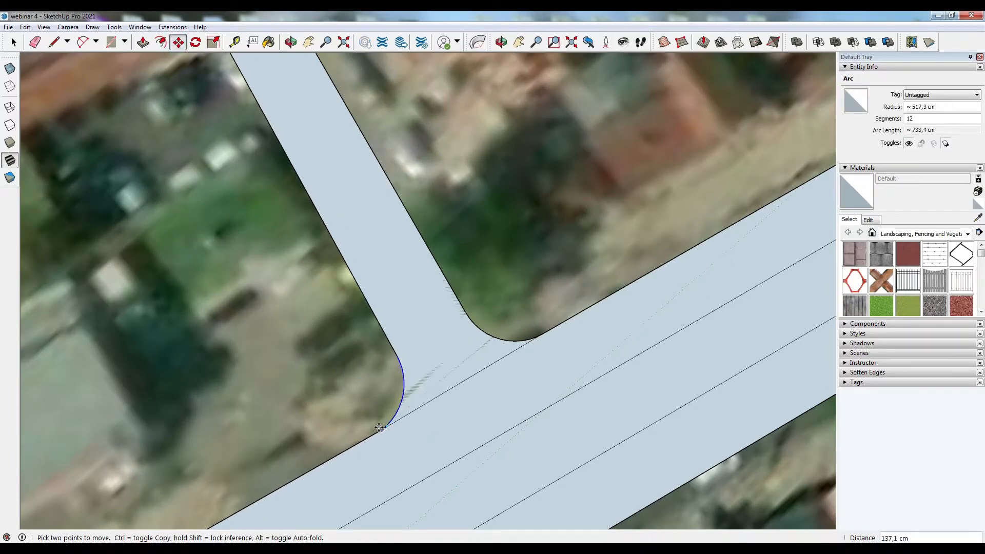
{"action": "key", "text": "Escape"}
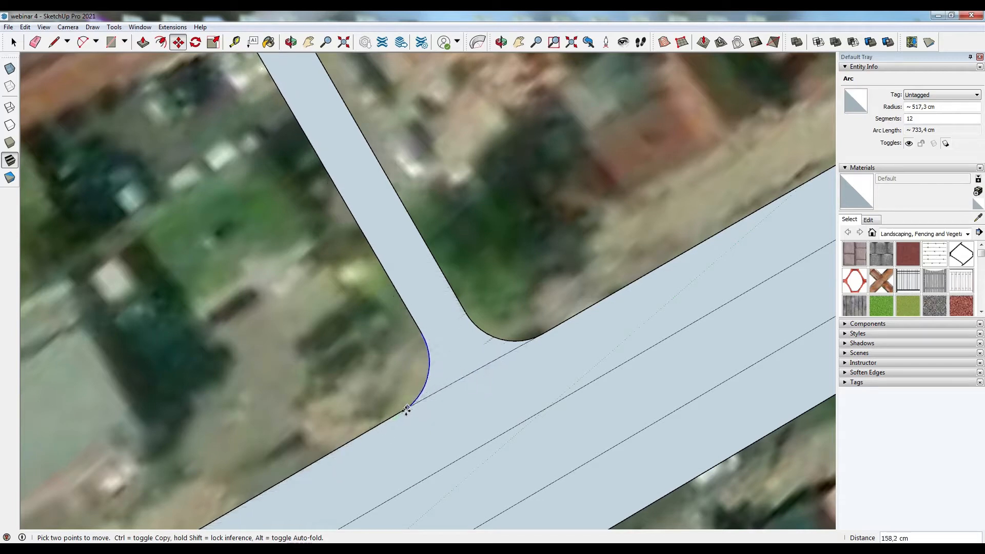
{"action": "left_click", "coordinate": [408, 345]}
{"action": "key", "text": "Escape"}
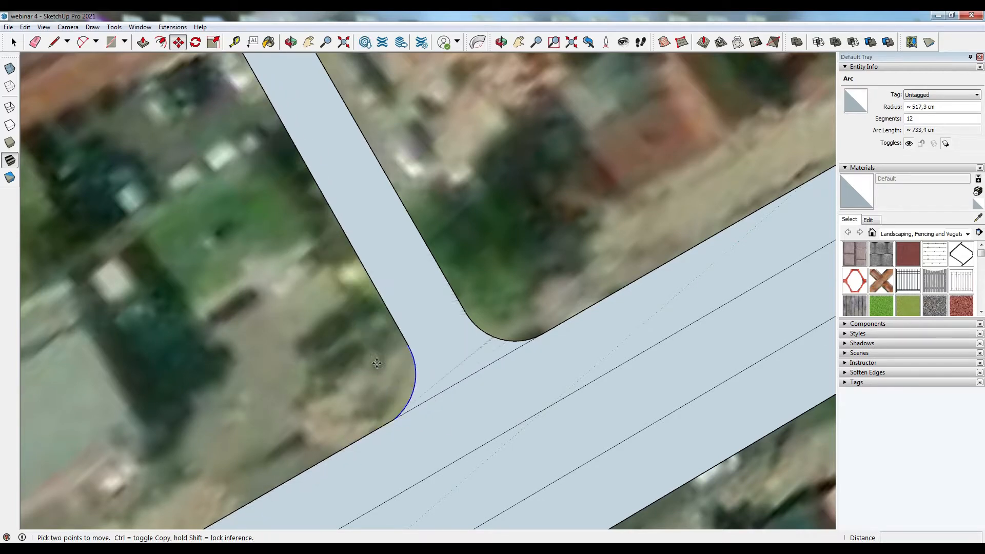
{"action": "left_click", "coordinate": [415, 382]}
{"action": "key", "text": "Escape"}
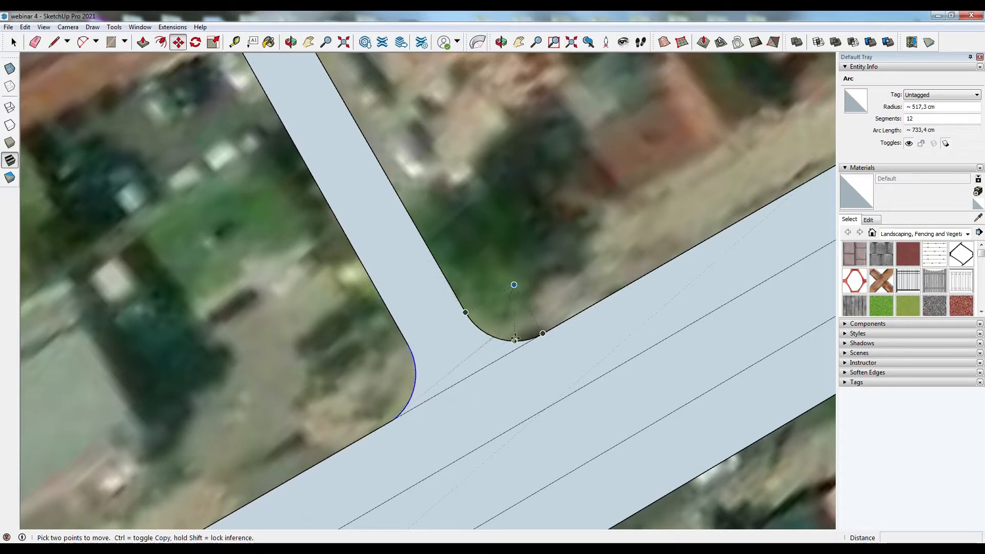
- Push/pull one strip of the main street up 10 cm
{"action": "left_click", "coordinate": [13, 45]}
{"action": "scroll", "coordinate": [291, 288], "scroll_direction": "down", "scroll_amount": 6}
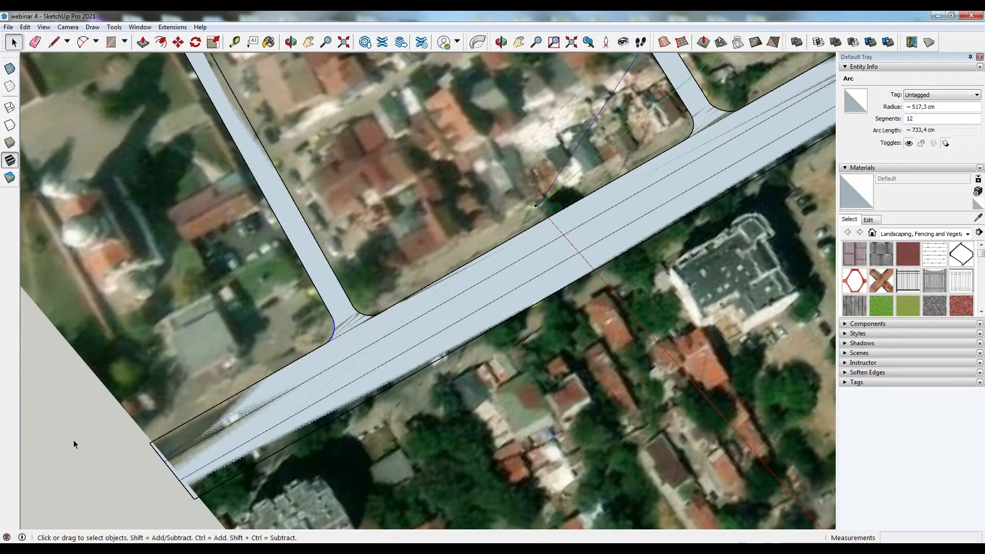
{"action": "middle_click_drag", "start_coordinate": [103, 460], "coordinate": [210, 456]}
{"action": "left_click", "coordinate": [144, 46]}
{"action": "scroll", "coordinate": [338, 244], "scroll_direction": "down", "scroll_amount": 5}
{"action": "scroll", "coordinate": [372, 277], "scroll_direction": "up", "scroll_amount": 1}
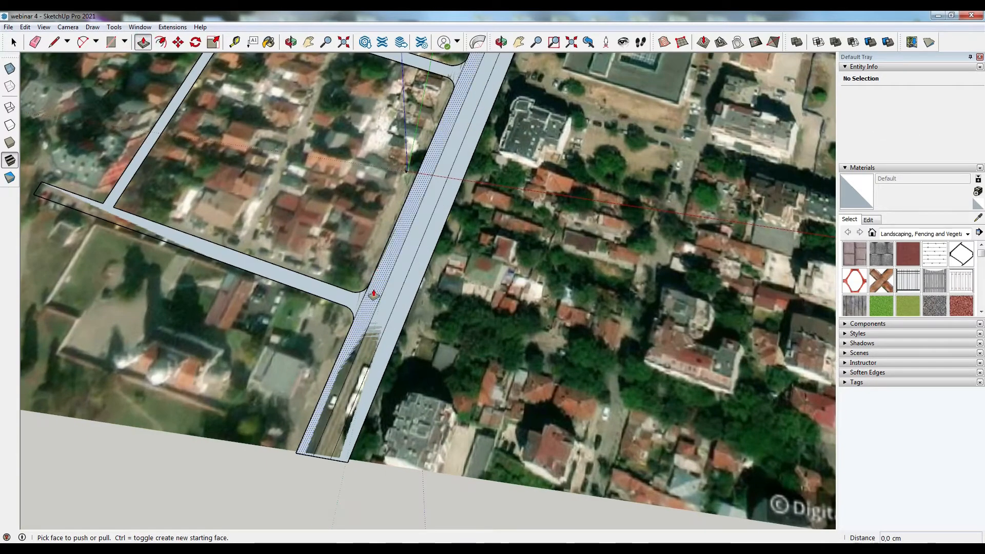
{"action": "left_click", "coordinate": [373, 295]}
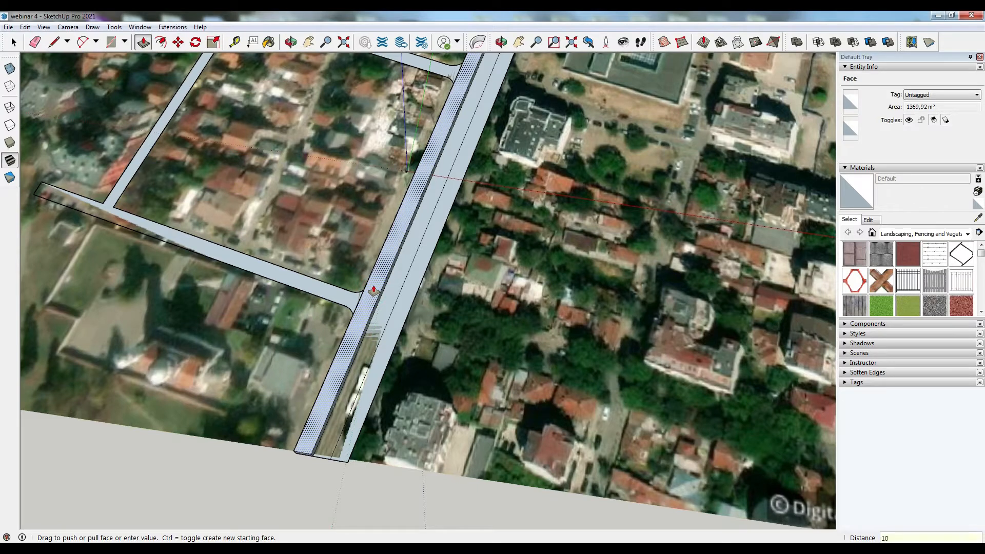
{"action": "key", "text": "Return"}
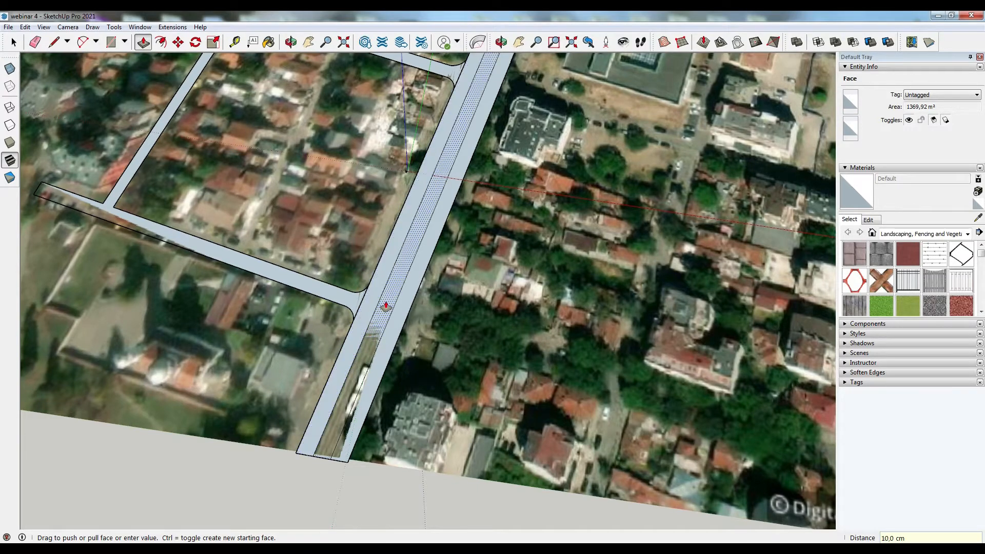
- Raise the neighbouring main street strip and the side streets by the same 10 cm
{"action": "left_click", "coordinate": [403, 310]}
{"action": "left_click", "coordinate": [403, 310]}
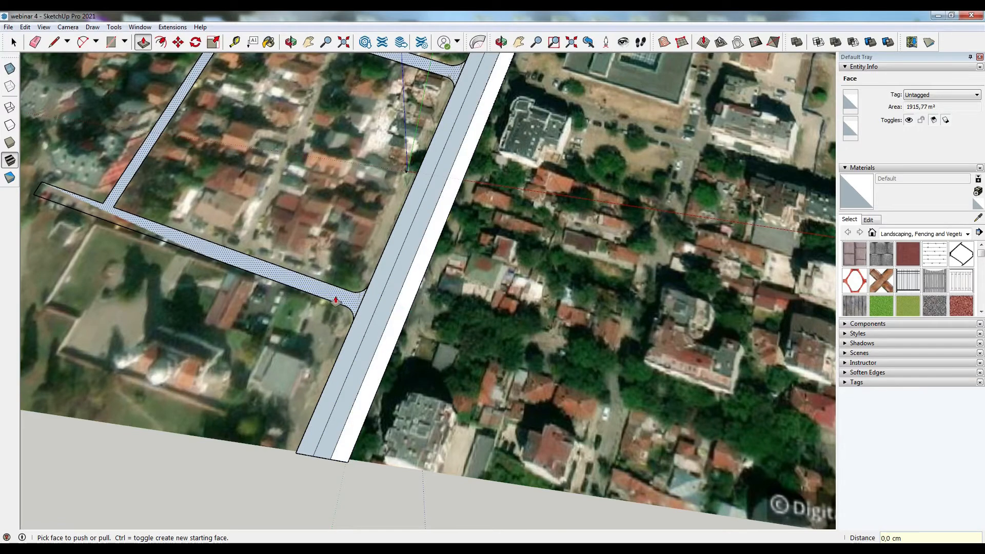
{"action": "double_click", "coordinate": [336, 301]}
{"action": "scroll", "coordinate": [329, 342], "scroll_direction": "down", "scroll_amount": 2}
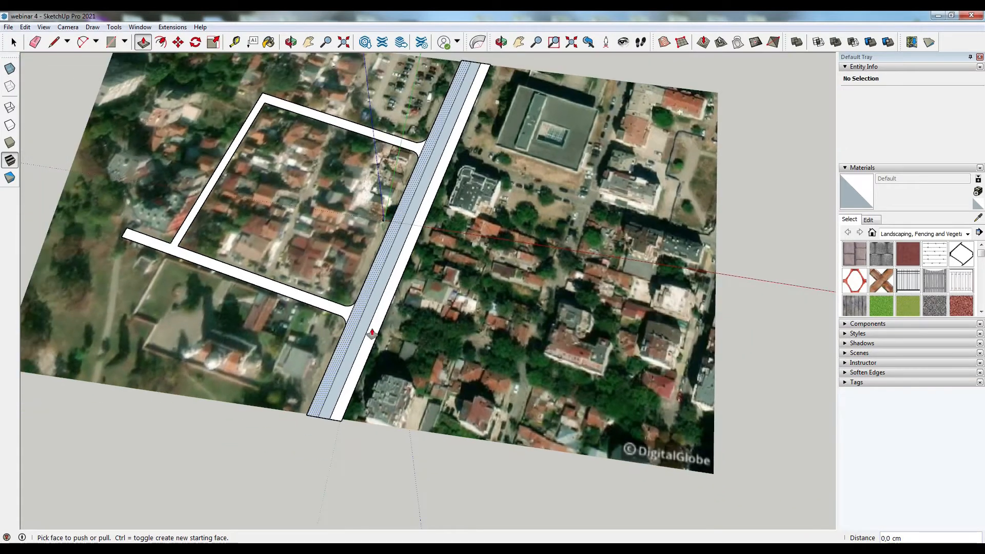
- Select the two main street strip faces, reverse them and paint them Grass Light Green
{"action": "scroll", "coordinate": [386, 328], "scroll_direction": "up", "scroll_amount": 1}
{"action": "left_click", "coordinate": [14, 42]}
{"action": "left_click", "coordinate": [374, 272]}
{"action": "left_click", "coordinate": [385, 277], "text": "ctrl"}
{"action": "right_click", "coordinate": [384, 271]}
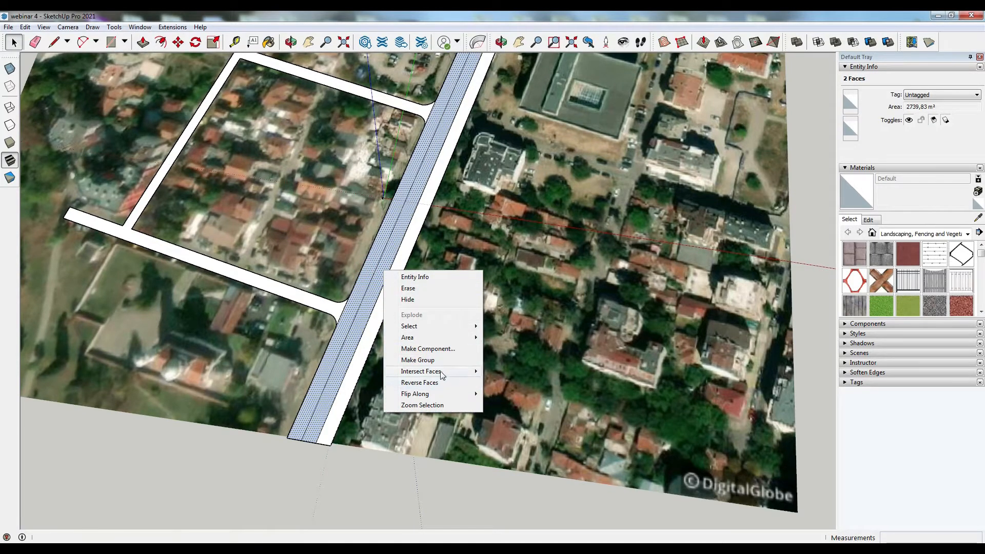
{"action": "left_click", "coordinate": [419, 383]}
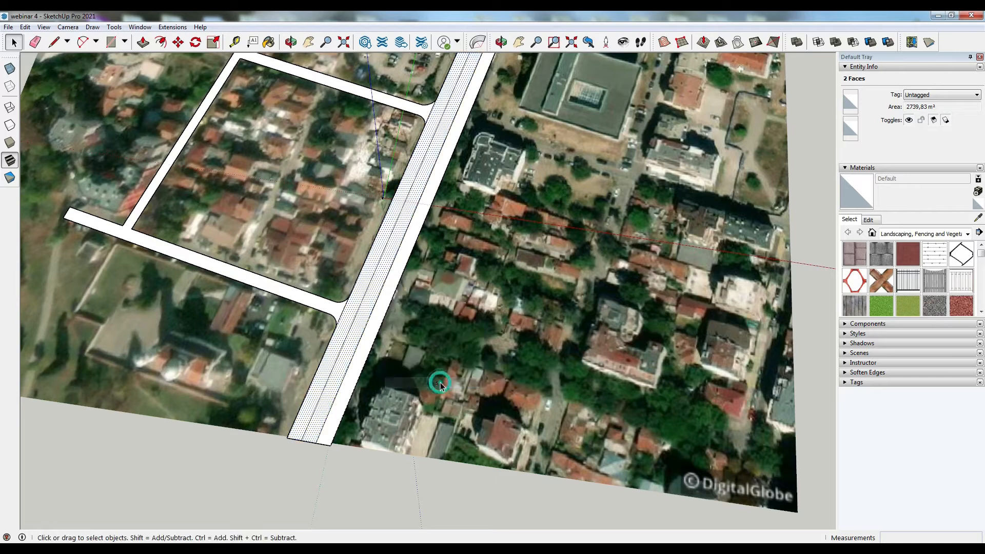
{"action": "left_click", "coordinate": [911, 310]}
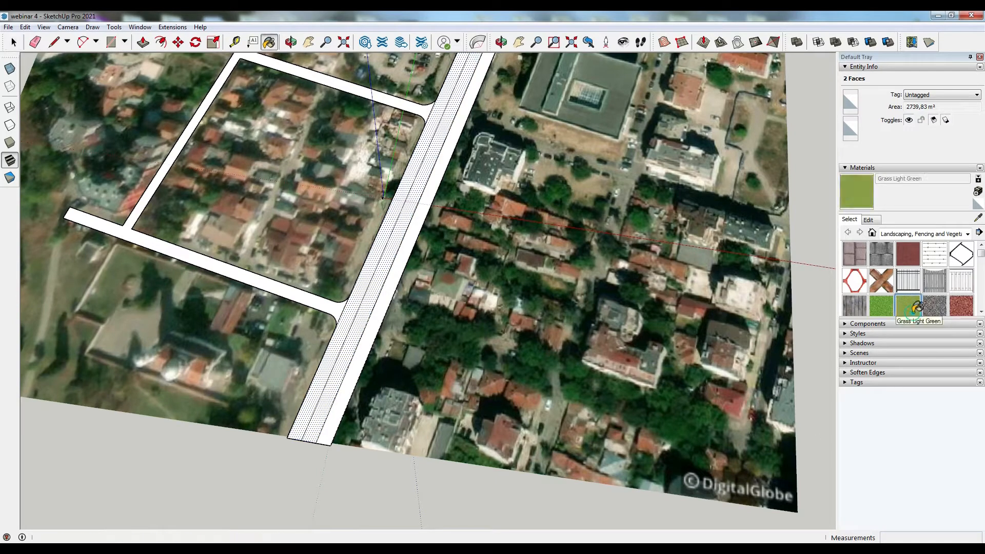
{"action": "left_click", "coordinate": [374, 293]}
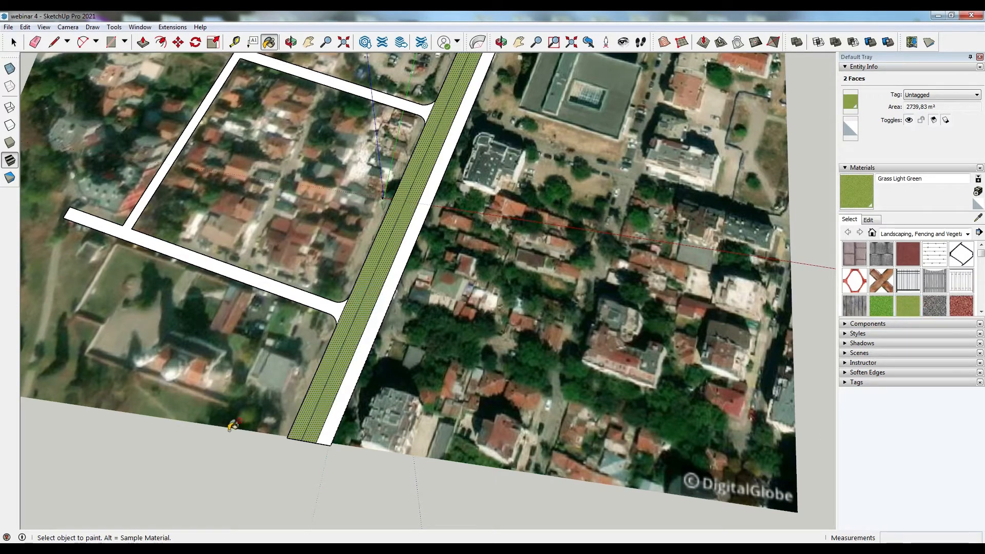
{"action": "scroll", "coordinate": [233, 425], "scroll_direction": "up", "scroll_amount": 5}
{"action": "key", "text": "space"}
{"action": "left_click", "coordinate": [248, 439]}
{"action": "scroll", "coordinate": [339, 452], "scroll_direction": "up", "scroll_amount": 3}
{"action": "left_click", "coordinate": [337, 384]}
{"action": "left_click", "coordinate": [314, 382]}
{"action": "left_click", "coordinate": [294, 486]}
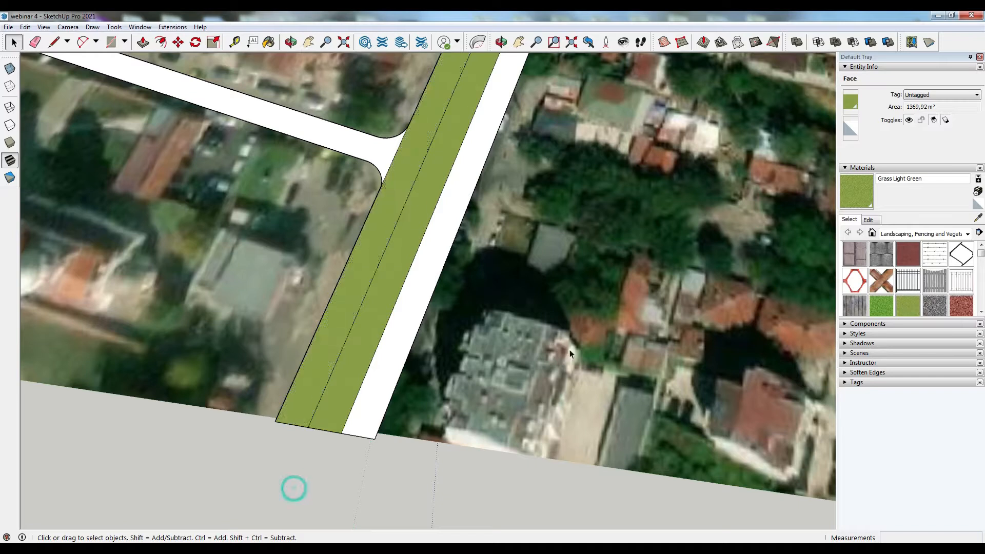
- Paint both outer lanes of the main street with Asphalt New from the Asphalt and Concrete materials
{"action": "left_click", "coordinate": [933, 234]}
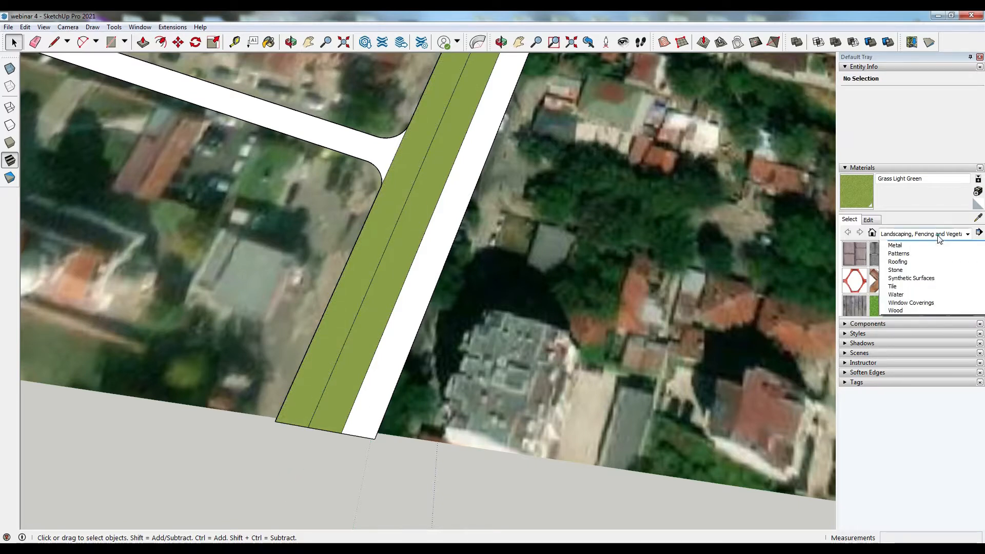
{"action": "left_click", "coordinate": [931, 245]}
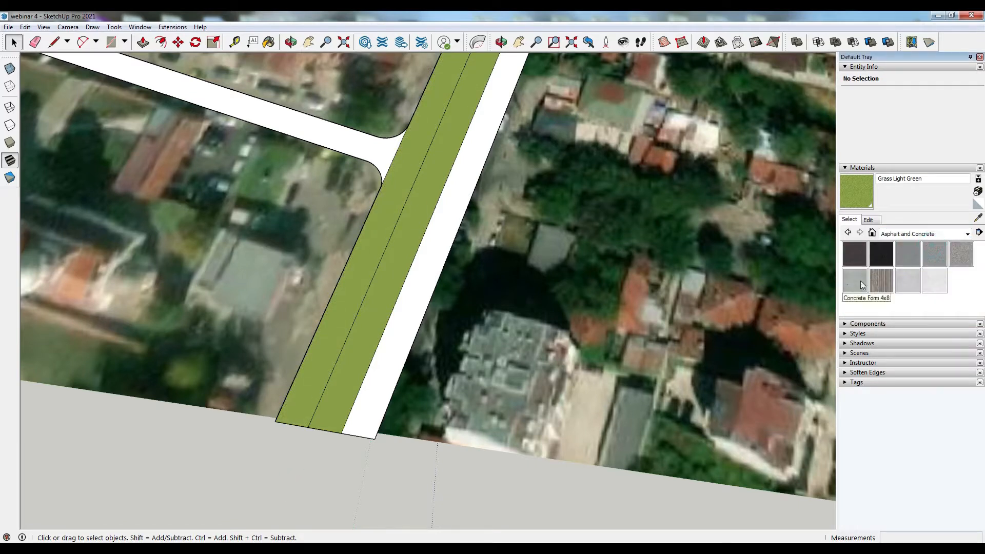
{"action": "left_click", "coordinate": [860, 259]}
{"action": "left_click", "coordinate": [377, 234]}
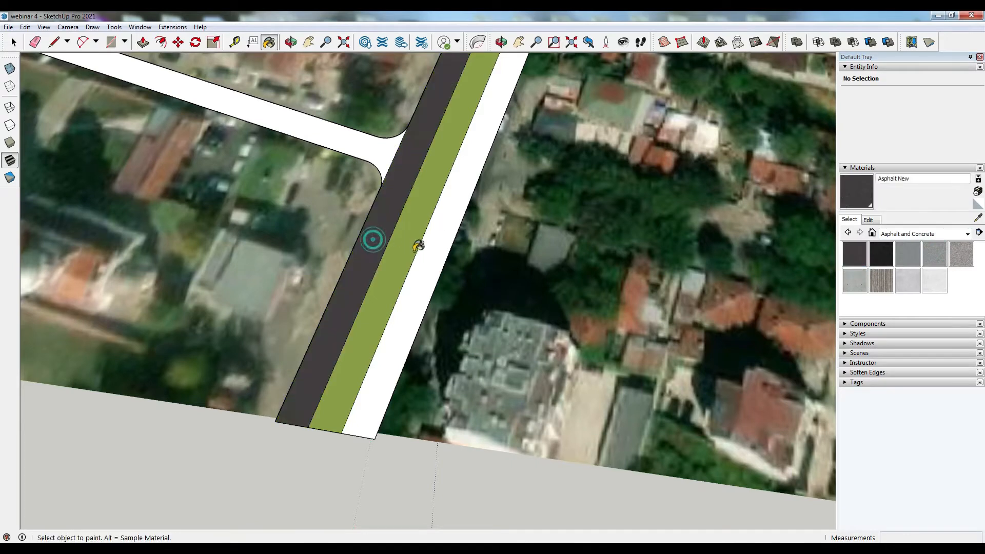
{"action": "left_click", "coordinate": [435, 257]}
- Paint the side streets with Blacktop Old 01
{"action": "scroll", "coordinate": [540, 332], "scroll_direction": "down", "scroll_amount": 2}
{"action": "middle_click_drag", "start_coordinate": [540, 332], "coordinate": [424, 248]}
{"action": "scroll", "coordinate": [424, 248], "scroll_direction": "up", "scroll_amount": 1}
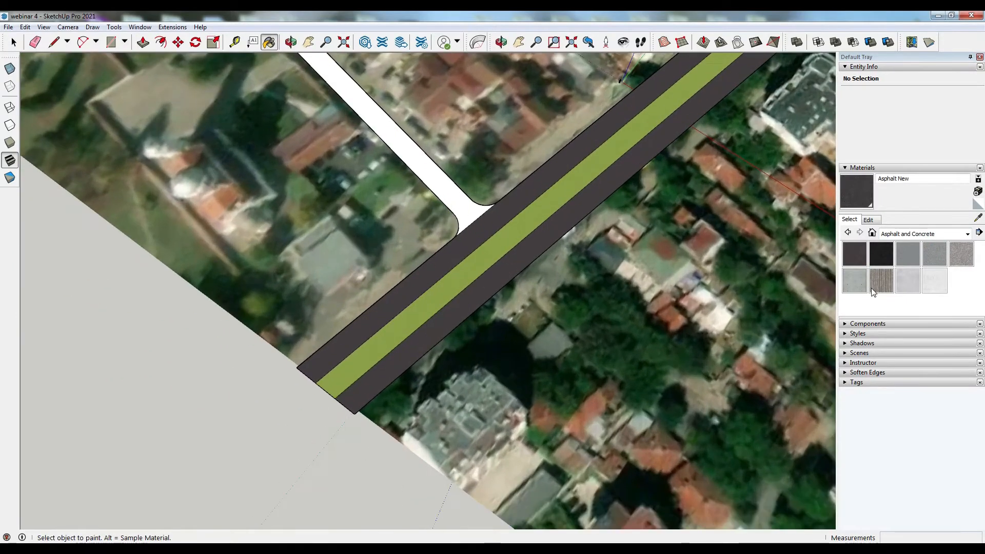
{"action": "left_click", "coordinate": [913, 255]}
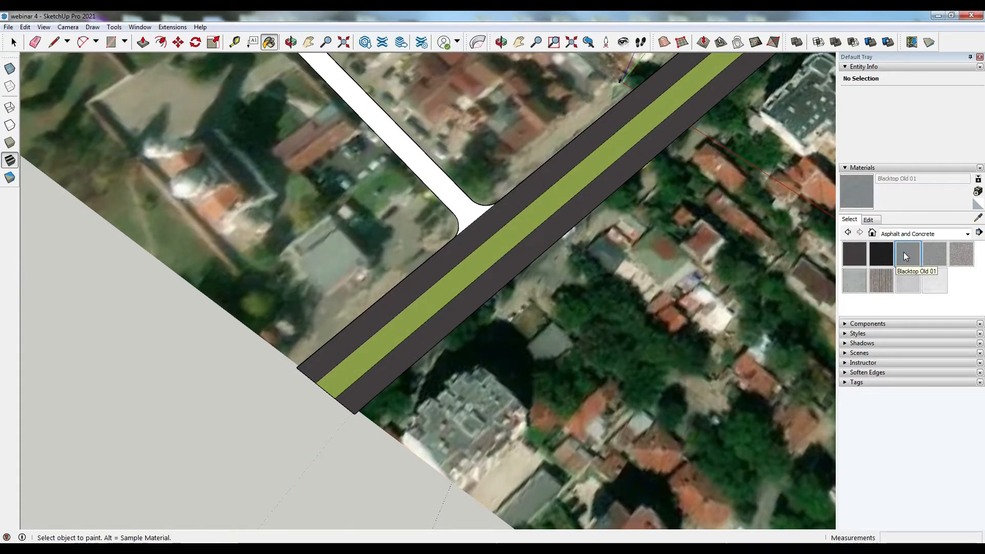
{"action": "left_click", "coordinate": [457, 199]}
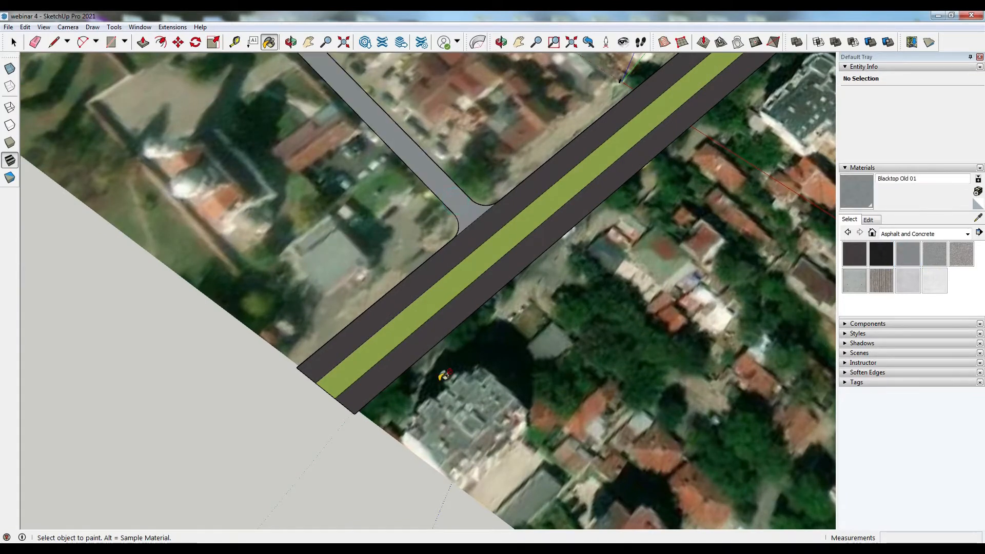
- Orbit and pan around the block to inspect the painted streets
{"action": "scroll", "coordinate": [459, 197], "scroll_direction": "down", "scroll_amount": 5}
{"action": "mouse_move", "coordinate": [410, 221]}
{"action": "middle_mouse_down"}
{"action": "mouse_move", "coordinate": [371, 253]}
{"action": "mouse_move", "coordinate": [345, 229]}
{"action": "middle_mouse_up"}
{"action": "scroll", "coordinate": [615, 339], "scroll_direction": "up", "scroll_amount": 4}
{"action": "mouse_move", "coordinate": [618, 340]}
{"action": "middle_mouse_down"}
{"action": "mouse_move", "coordinate": [455, 323]}
{"action": "mouse_move", "coordinate": [328, 256]}
{"action": "middle_mouse_up"}
{"action": "scroll", "coordinate": [540, 325], "scroll_direction": "up", "scroll_amount": 3}
{"action": "mouse_move", "coordinate": [541, 326]}
{"action": "middle_mouse_down"}
{"action": "mouse_move", "coordinate": [432, 434]}
{"action": "mouse_move", "coordinate": [349, 431]}
{"action": "middle_mouse_up"}
{"action": "mouse_move", "coordinate": [642, 407]}
{"action": "middle_mouse_down"}
{"action": "mouse_move", "coordinate": [513, 436]}
{"action": "mouse_move", "coordinate": [469, 423]}
{"action": "mouse_move", "coordinate": [345, 466]}
{"action": "middle_mouse_up"}
{"action": "scroll", "coordinate": [466, 414], "scroll_direction": "down", "scroll_amount": 3}
{"action": "scroll", "coordinate": [345, 466], "scroll_direction": "up", "scroll_amount": 2}
{"action": "middle_click_drag", "start_coordinate": [546, 467], "coordinate": [395, 456]}
{"action": "scroll", "coordinate": [400, 399], "scroll_direction": "down", "scroll_amount": 2}
{"action": "scroll", "coordinate": [322, 463], "scroll_direction": "up", "scroll_amount": 4}
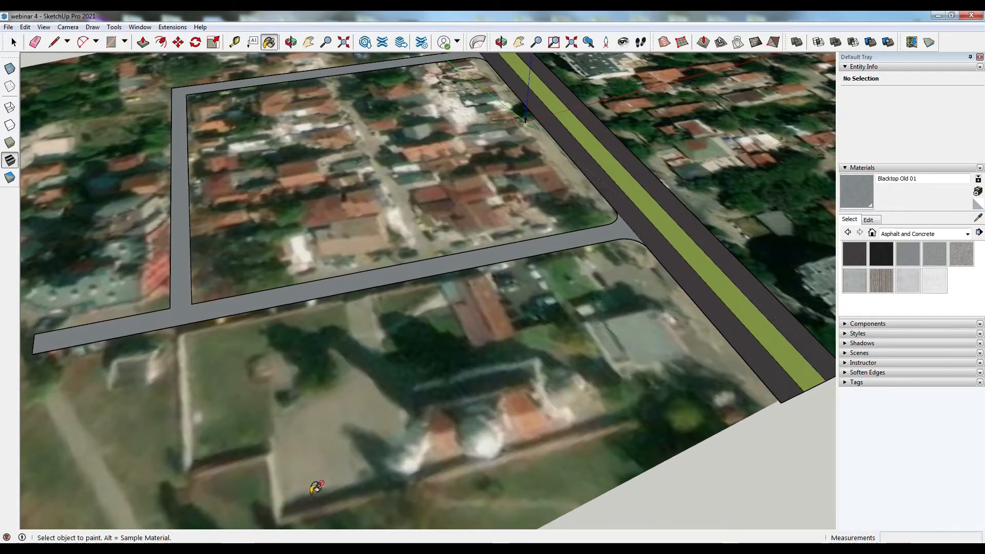
{"action": "middle_click_drag", "start_coordinate": [359, 324], "coordinate": [569, 221]}
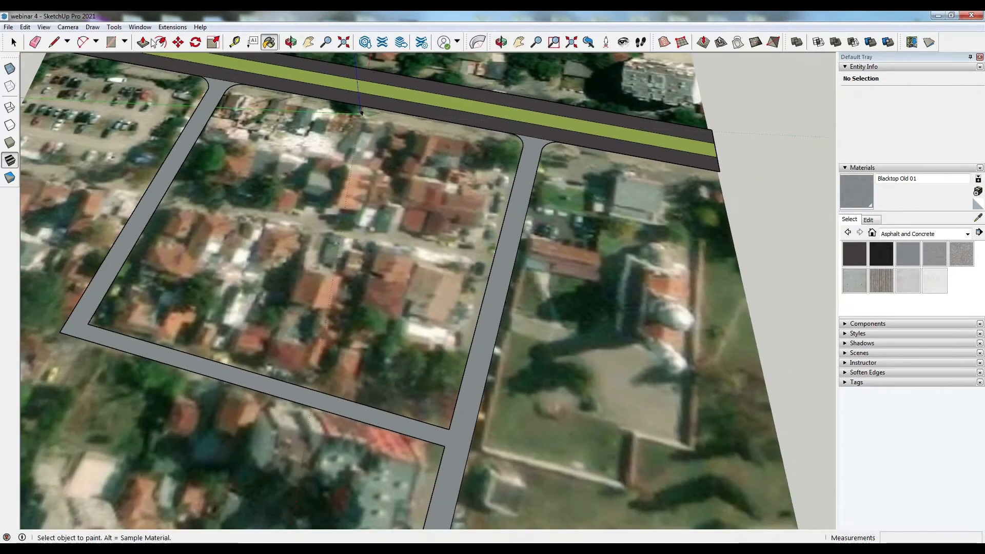
- Import the DWG file квартал подложка webinar 4 into the model
{"action": "left_click", "coordinate": [9, 27]}
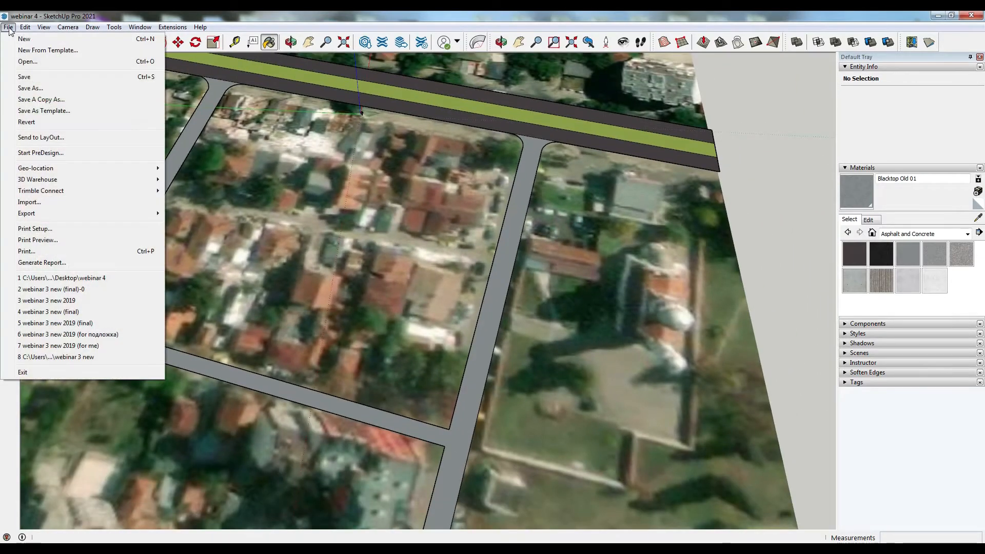
{"action": "left_click", "coordinate": [65, 203]}
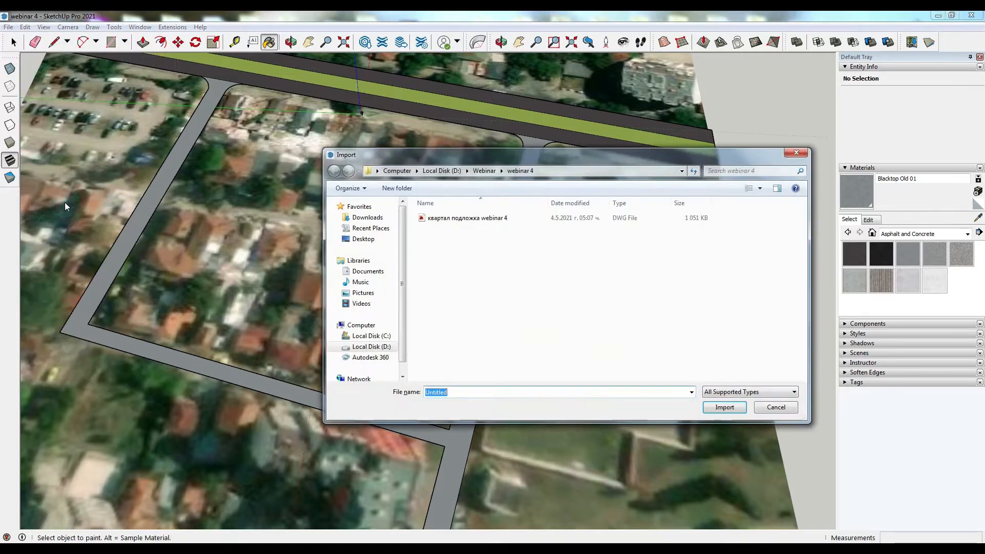
{"action": "left_click", "coordinate": [462, 222]}
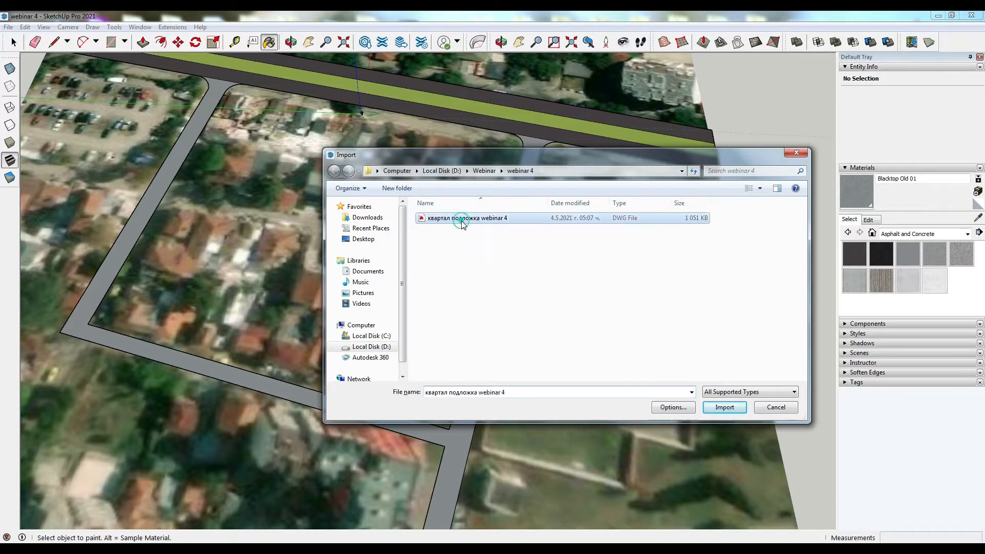
{"action": "left_click", "coordinate": [719, 409]}
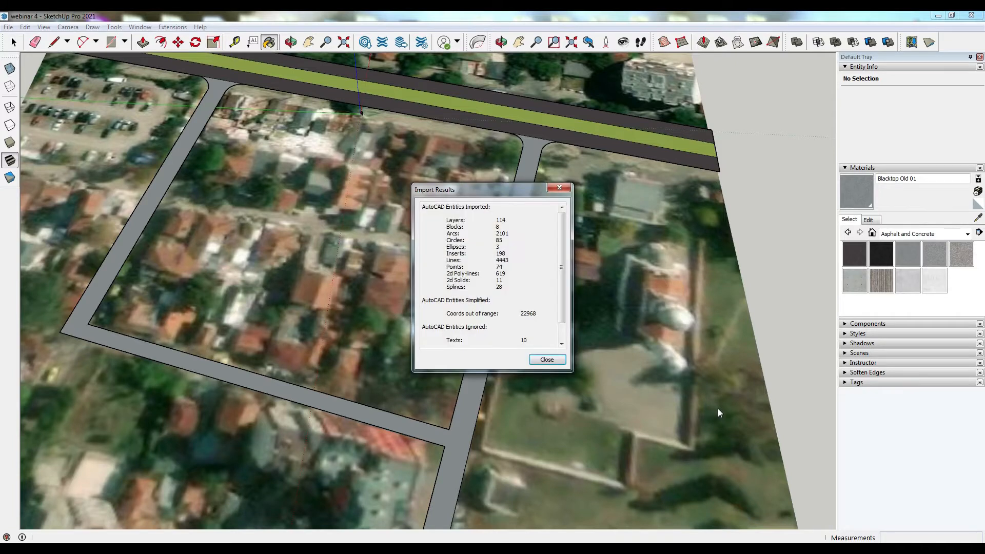
{"action": "left_click", "coordinate": [496, 216]}
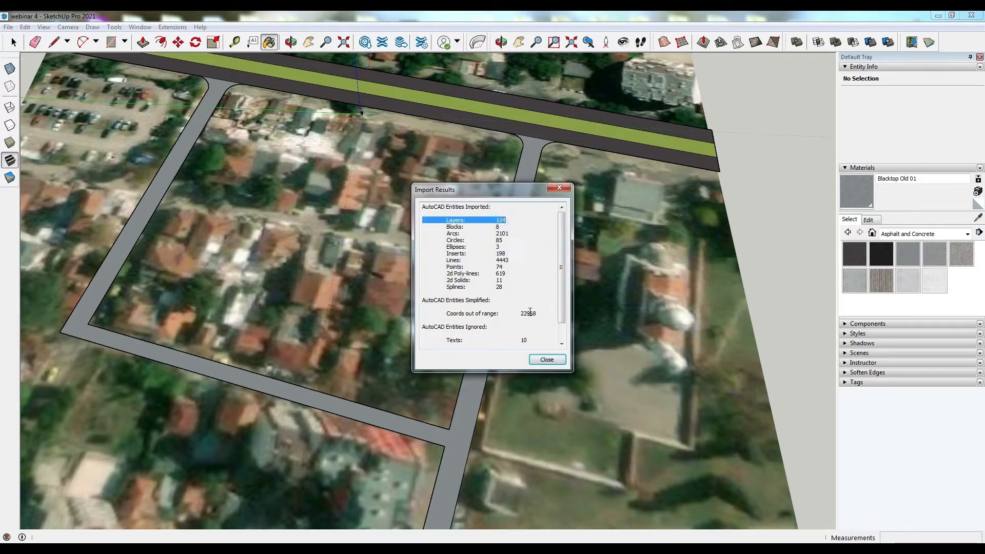
{"action": "left_click", "coordinate": [547, 360]}
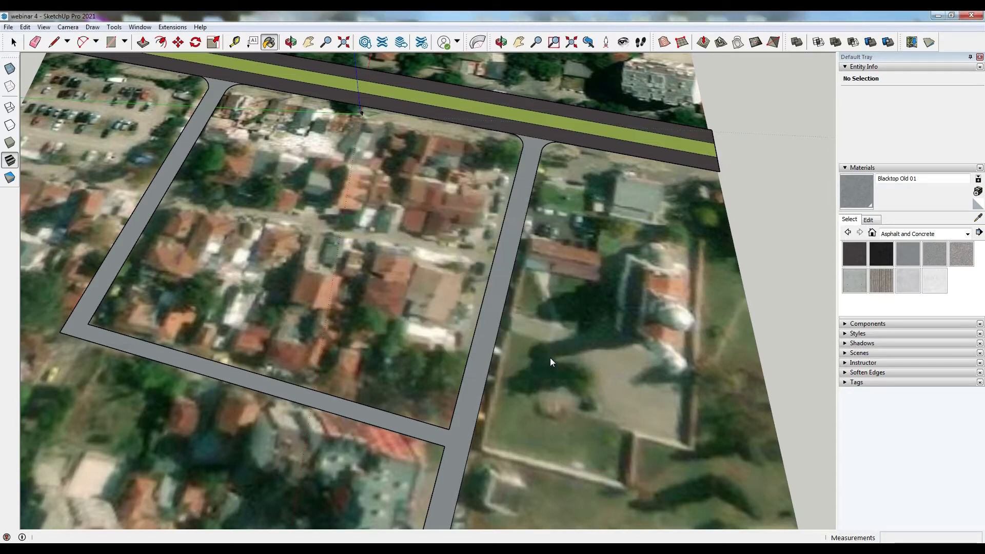
- Select the imported plan and move it over the satellite image near the main street
{"action": "key", "text": "space"}
{"action": "scroll", "coordinate": [550, 358], "scroll_direction": "down", "scroll_amount": 5}
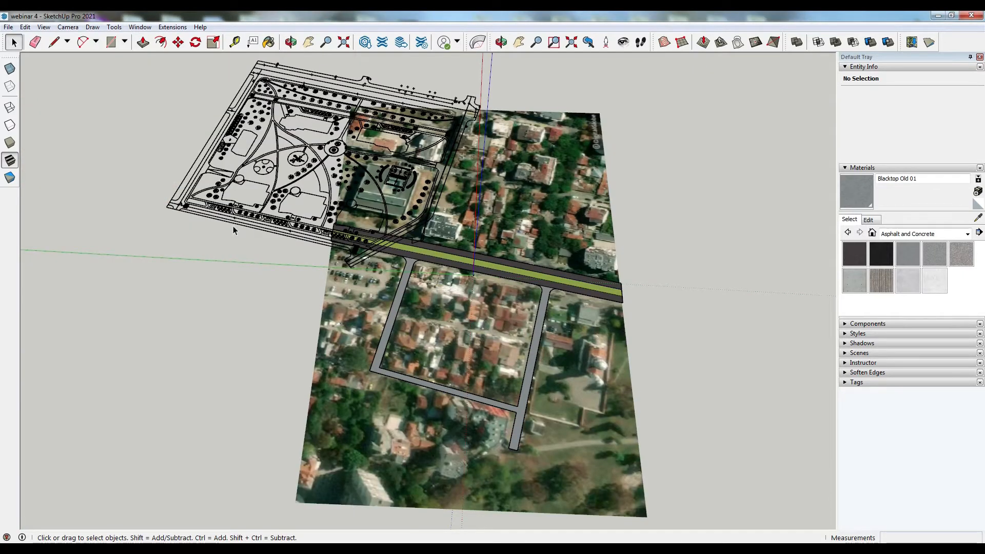
{"action": "middle_click_drag", "start_coordinate": [373, 315], "coordinate": [329, 308]}
{"action": "left_click", "coordinate": [287, 169]}
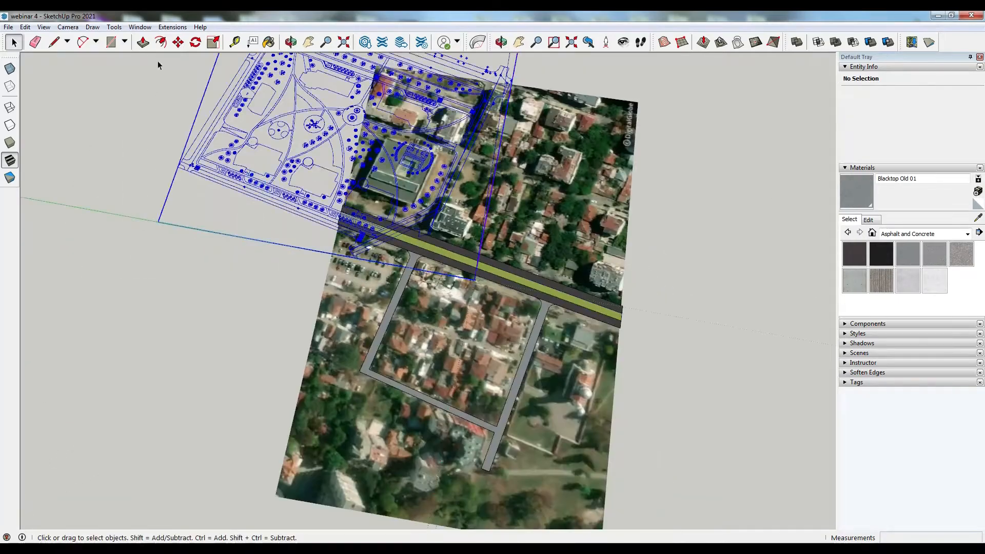
{"action": "left_click", "coordinate": [178, 42]}
{"action": "middle_click_drag", "start_coordinate": [411, 236], "coordinate": [284, 212]}
{"action": "left_click", "coordinate": [615, 218]}
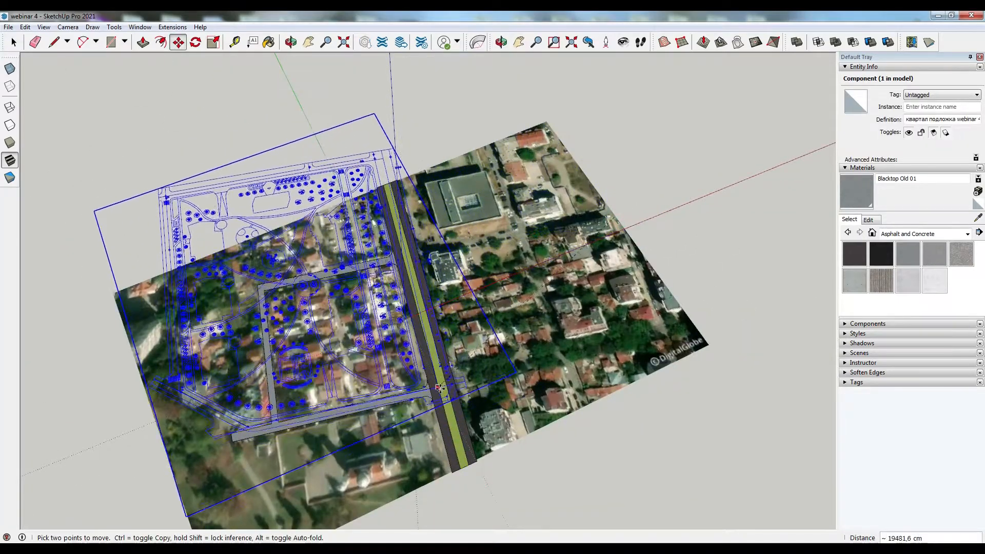
{"action": "left_click", "coordinate": [444, 392]}
- Move the plan again to align its corner with the side street junction
{"action": "scroll", "coordinate": [444, 393], "scroll_direction": "up", "scroll_amount": 10}
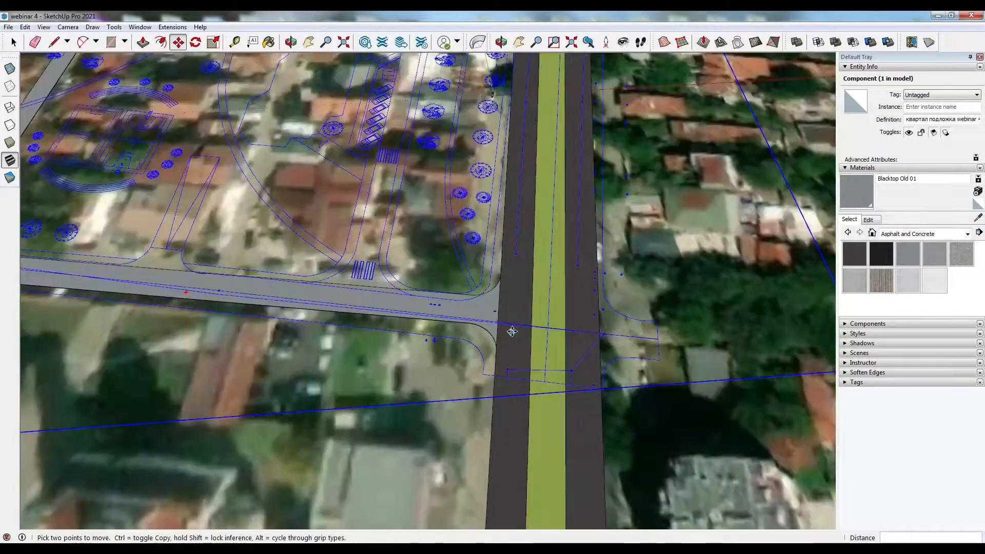
{"action": "scroll", "coordinate": [512, 331], "scroll_direction": "up", "scroll_amount": 2}
{"action": "left_click", "coordinate": [467, 348]}
{"action": "left_click", "coordinate": [481, 330]}
{"action": "scroll", "coordinate": [543, 375], "scroll_direction": "down", "scroll_amount": 2}
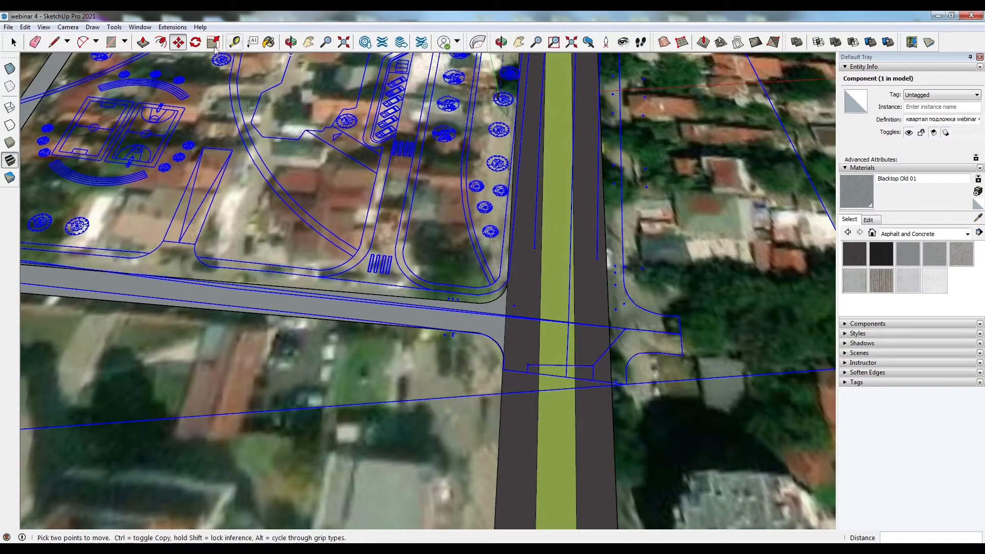
- Rotate the plan 15 degrees about the junction corner
{"action": "left_click", "coordinate": [196, 42]}
{"action": "left_click_drag", "start_coordinate": [495, 339], "coordinate": [501, 343]}
{"action": "left_click", "coordinate": [514, 344]}
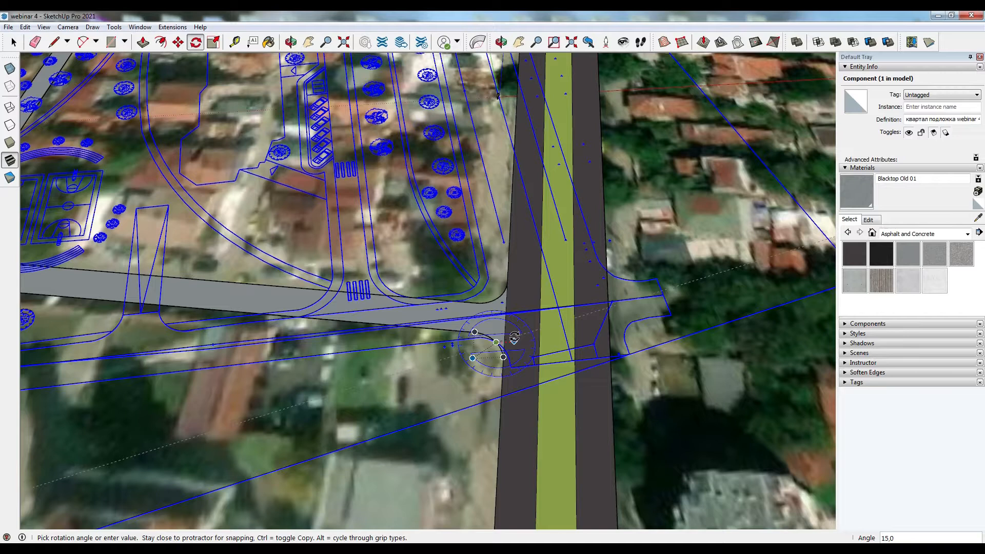
{"action": "key", "text": "Return"}
- Rotate the plan a further 1 degree about the same corner
{"action": "scroll", "coordinate": [512, 347], "scroll_direction": "down", "scroll_amount": 1}
{"action": "scroll", "coordinate": [505, 341], "scroll_direction": "up", "scroll_amount": 1}
{"action": "scroll", "coordinate": [505, 340], "scroll_direction": "up", "scroll_amount": 1}
{"action": "left_click", "coordinate": [498, 343]}
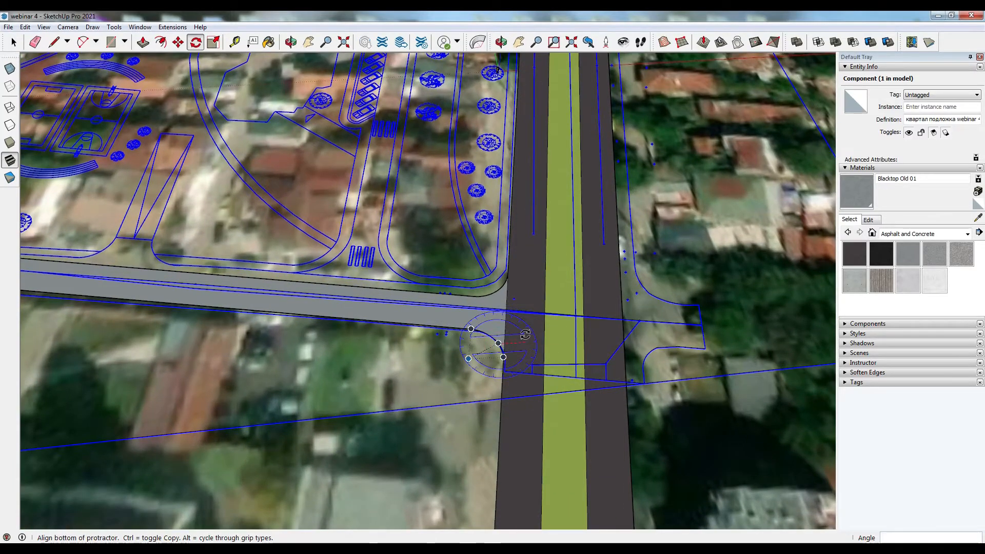
{"action": "left_click", "coordinate": [525, 340]}
{"action": "key", "text": "Return"}
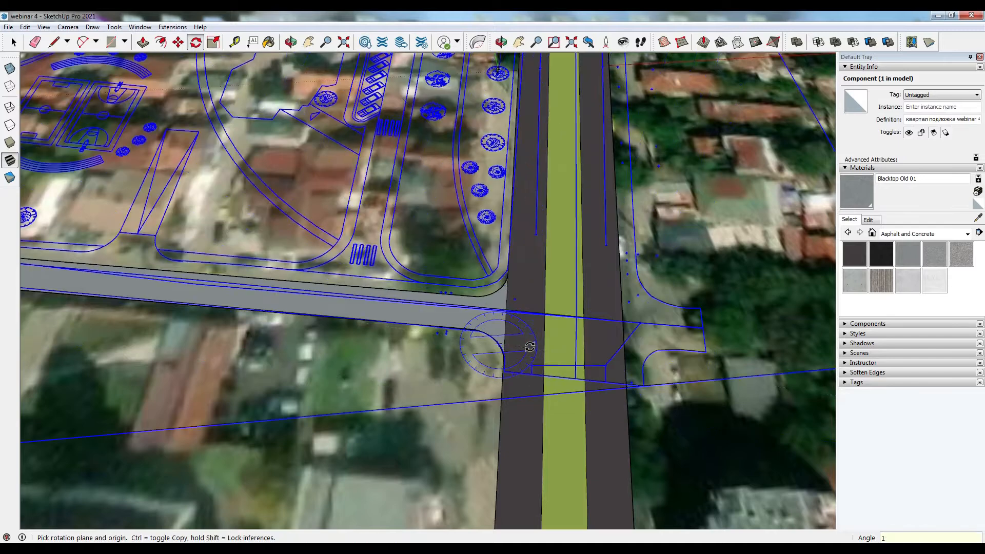
{"action": "scroll", "coordinate": [496, 358], "scroll_direction": "down", "scroll_amount": 3}
{"action": "scroll", "coordinate": [496, 358], "scroll_direction": "down", "scroll_amount": 4}
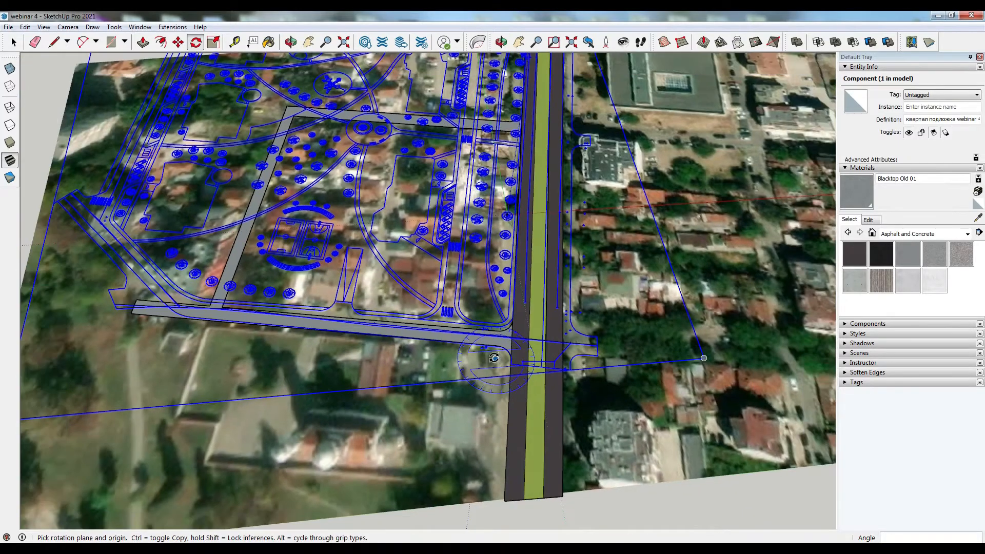
{"action": "scroll", "coordinate": [477, 384], "scroll_direction": "up", "scroll_amount": 2}
{"action": "scroll", "coordinate": [477, 385], "scroll_direction": "up", "scroll_amount": 2}
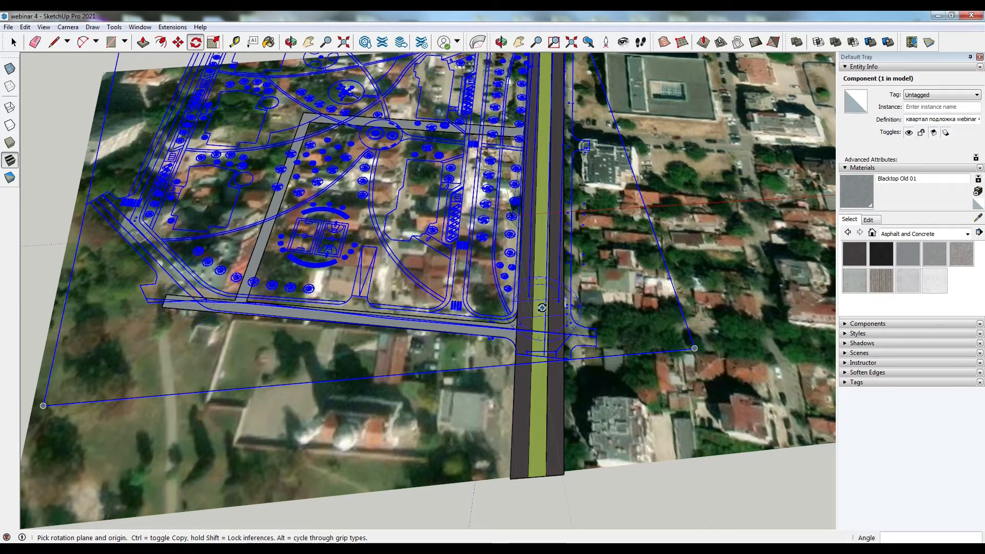
- Open Add Location and pan the map to the site area at zoom level 18
{"action": "scroll", "coordinate": [497, 420], "scroll_direction": "down", "scroll_amount": 1}
{"action": "middle_click_drag", "start_coordinate": [531, 457], "coordinate": [518, 460]}
{"action": "scroll", "coordinate": [487, 437], "scroll_direction": "down", "scroll_amount": 2}
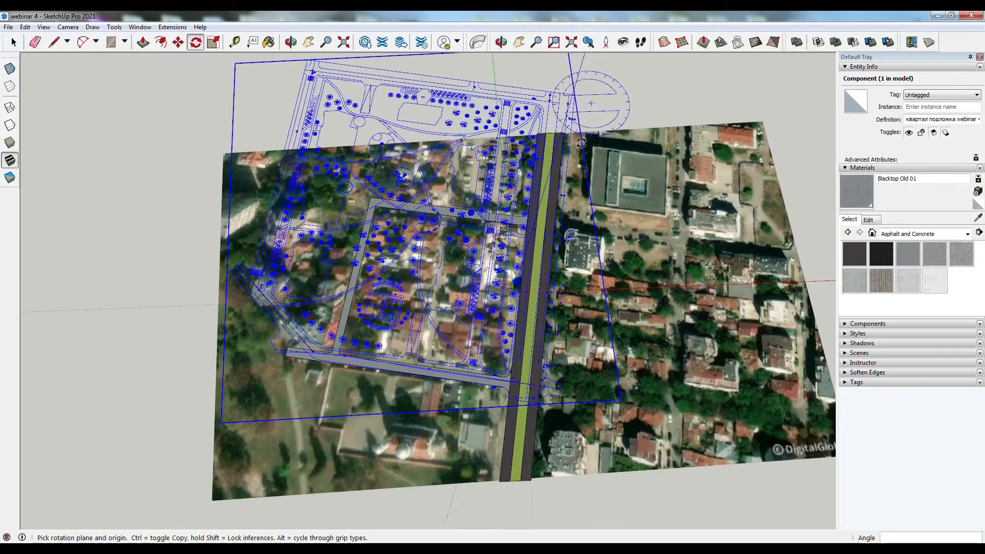
{"action": "key", "text": "space"}
{"action": "left_click", "coordinate": [95, 133]}
{"action": "middle_click_drag", "start_coordinate": [95, 134], "coordinate": [400, 148]}
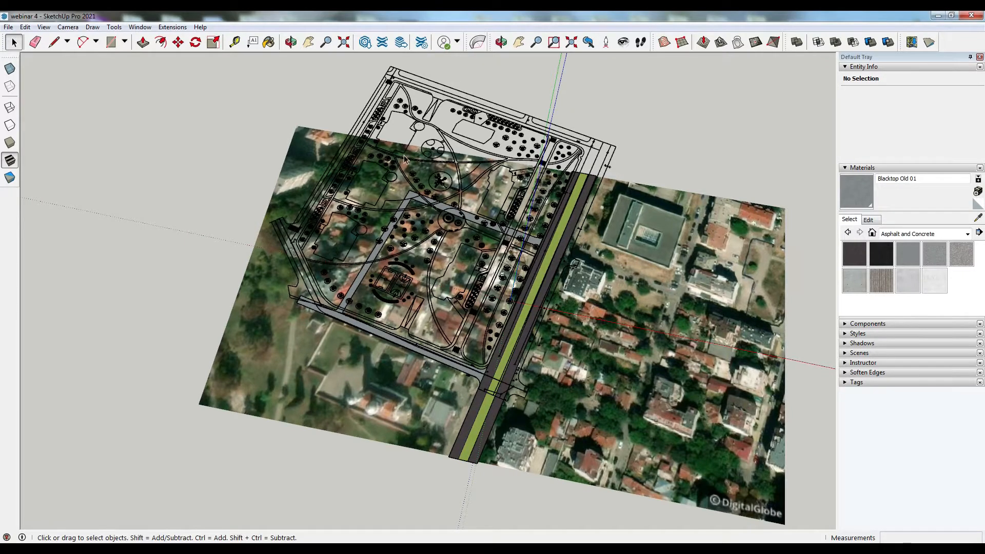
{"action": "scroll", "coordinate": [405, 159], "scroll_direction": "up", "scroll_amount": 2}
{"action": "scroll", "coordinate": [416, 276], "scroll_direction": "up", "scroll_amount": 1}
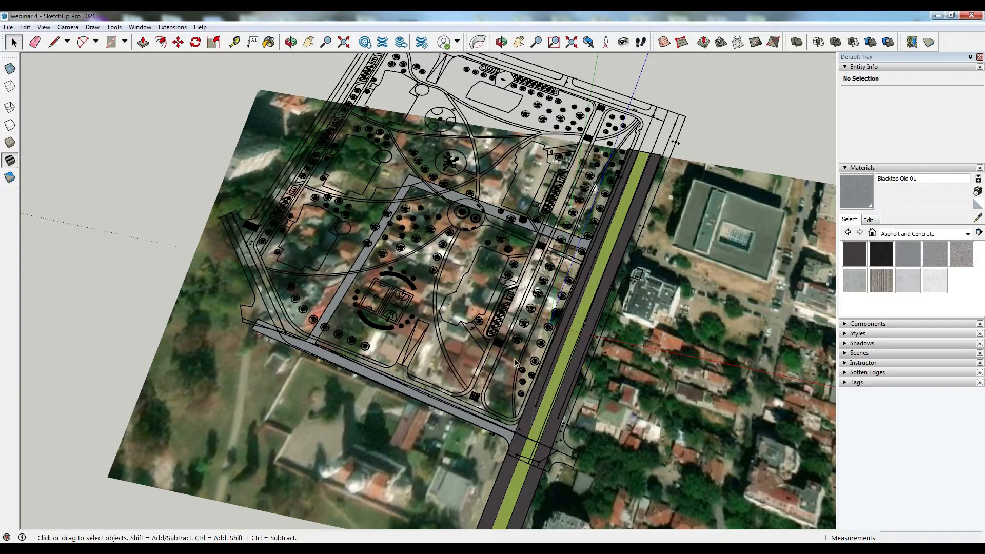
{"action": "left_click", "coordinate": [912, 43]}
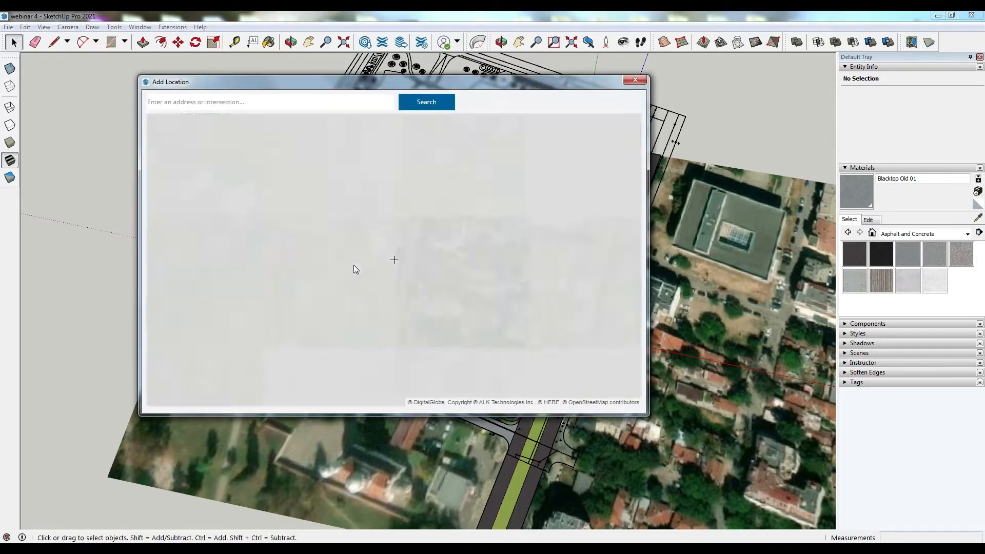
{"action": "scroll", "coordinate": [304, 255], "scroll_direction": "down", "scroll_amount": 1}
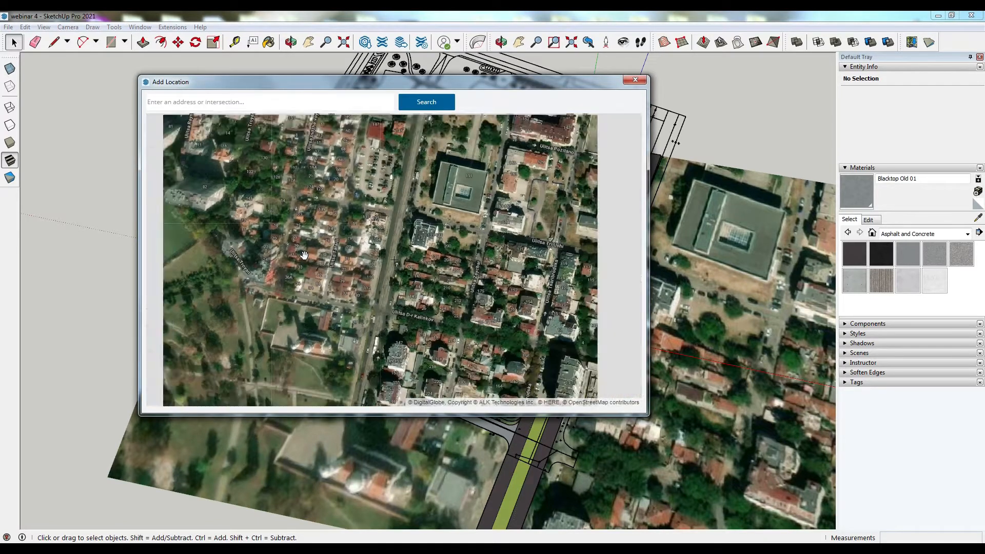
{"action": "left_click_drag", "start_coordinate": [364, 241], "coordinate": [352, 271]}
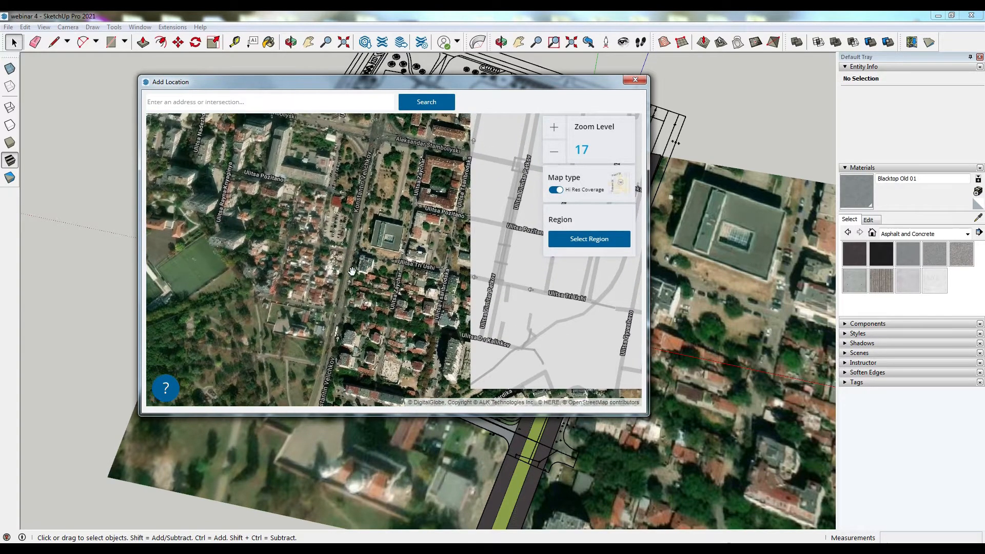
{"action": "scroll", "coordinate": [352, 270], "scroll_direction": "up", "scroll_amount": 1}
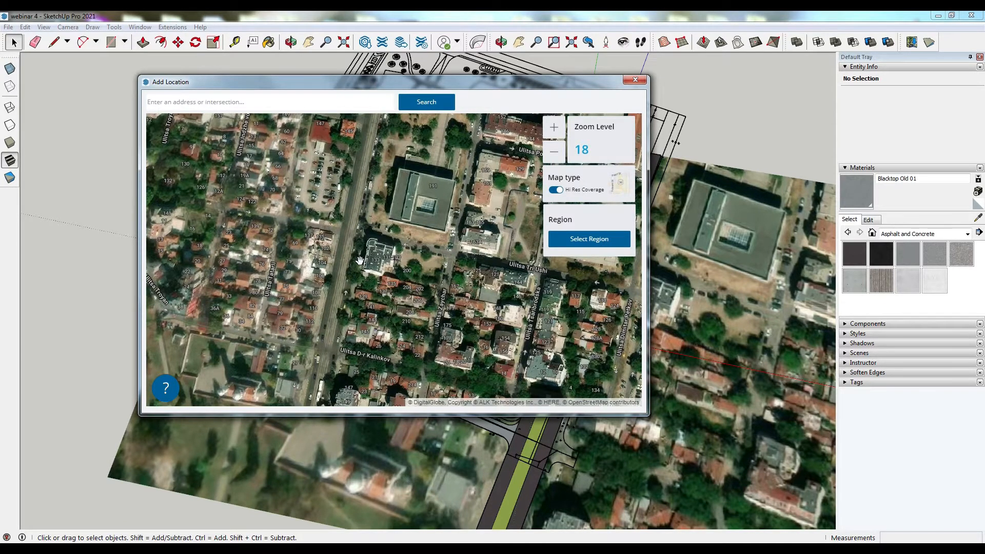
{"action": "left_click_drag", "start_coordinate": [359, 260], "coordinate": [414, 258]}
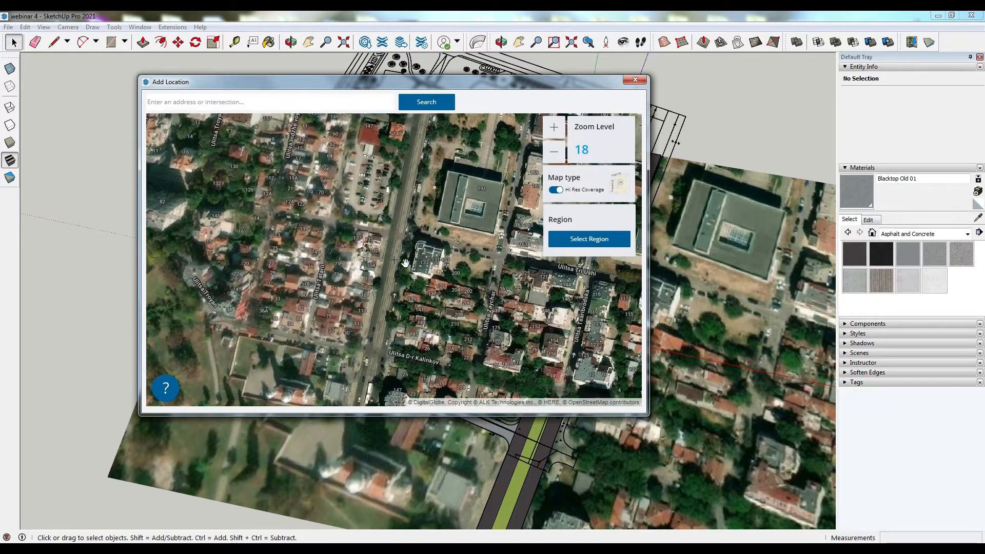
{"action": "scroll", "coordinate": [405, 264], "scroll_direction": "down", "scroll_amount": 1}
{"action": "scroll", "coordinate": [408, 264], "scroll_direction": "up", "scroll_amount": 1}
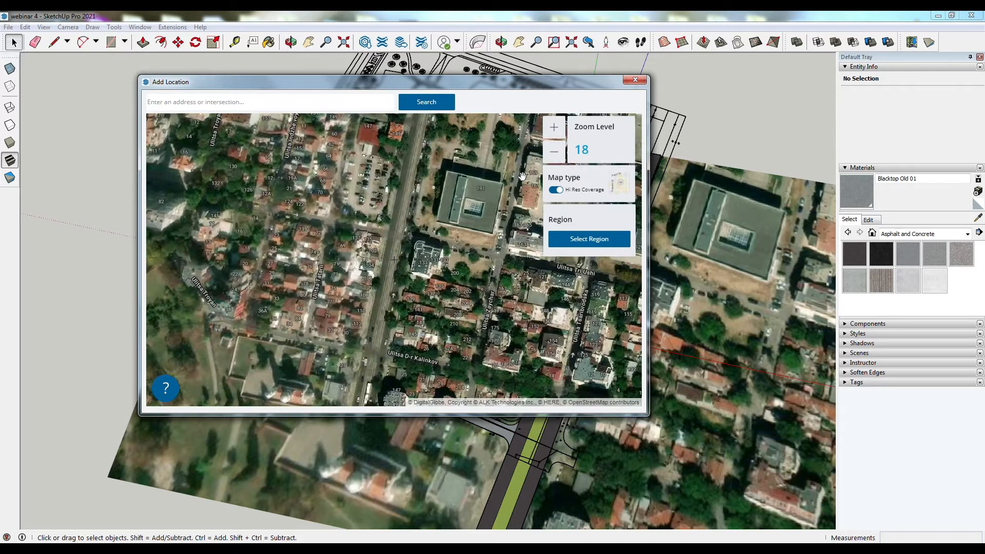
{"action": "left_click_drag", "start_coordinate": [473, 208], "coordinate": [459, 215]}
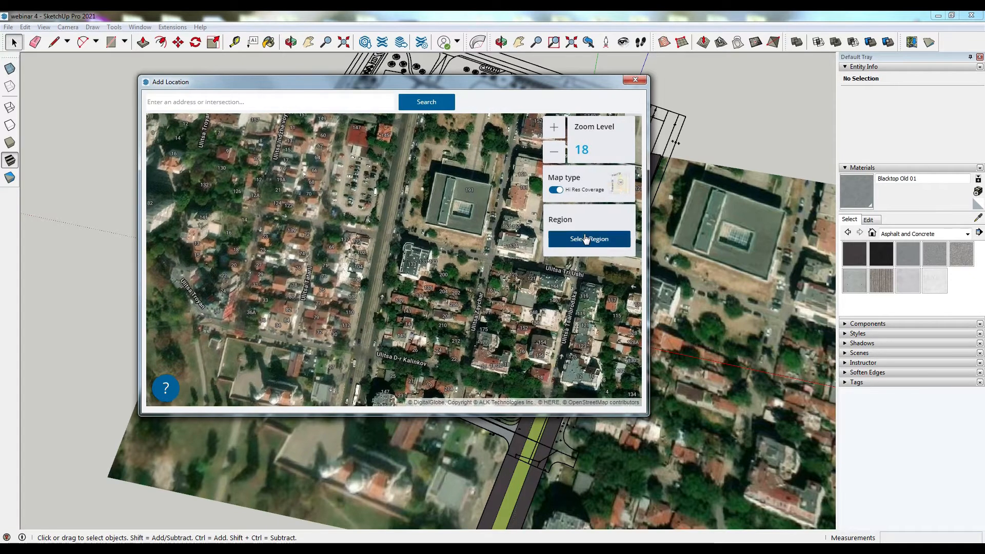
- Select a region with Digital Globe imagery, stretch it over the visible map area and import it
{"action": "left_click", "coordinate": [587, 238]}
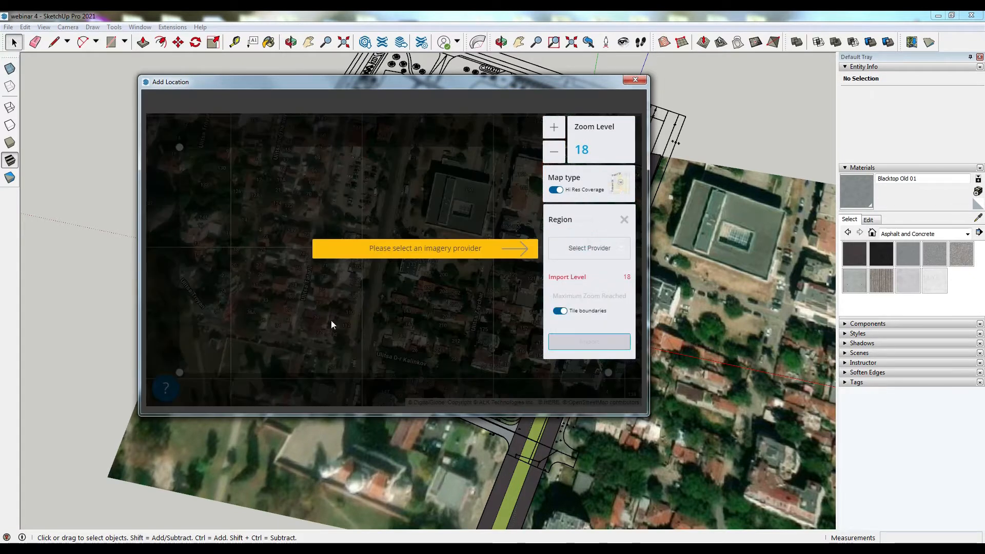
{"action": "left_click", "coordinate": [575, 249]}
{"action": "left_click", "coordinate": [577, 271]}
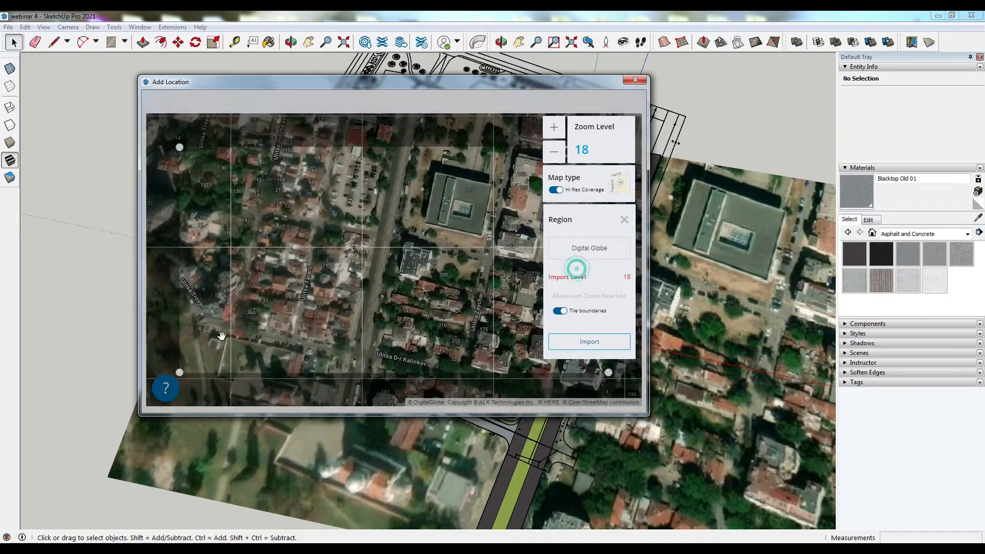
{"action": "left_click_drag", "start_coordinate": [179, 375], "coordinate": [177, 411]}
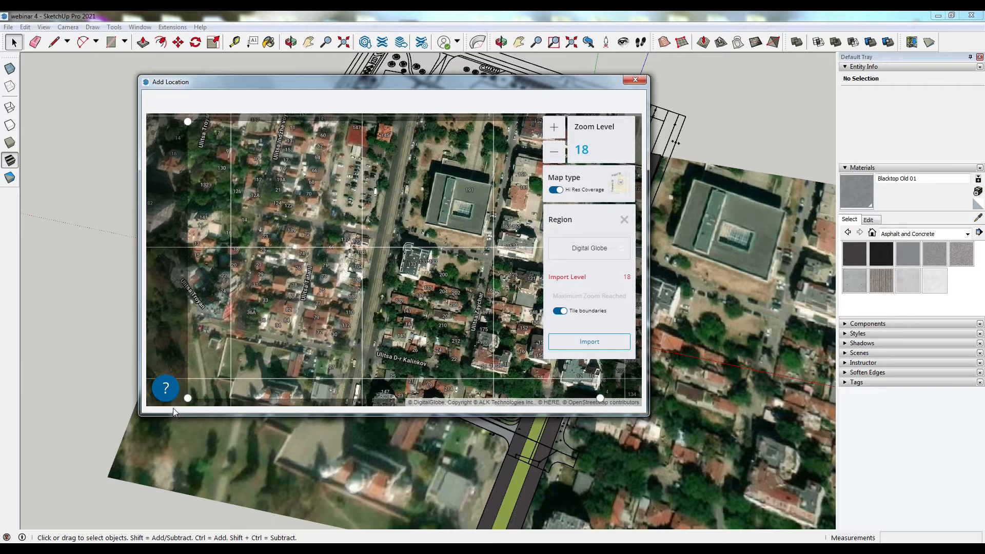
{"action": "left_click_drag", "start_coordinate": [188, 397], "coordinate": [154, 404]}
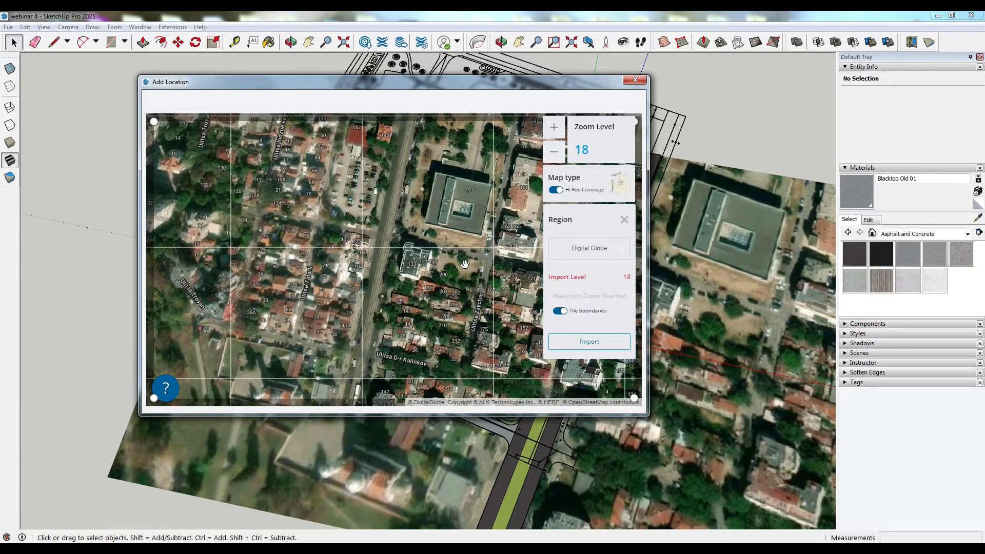
{"action": "left_click", "coordinate": [576, 339]}
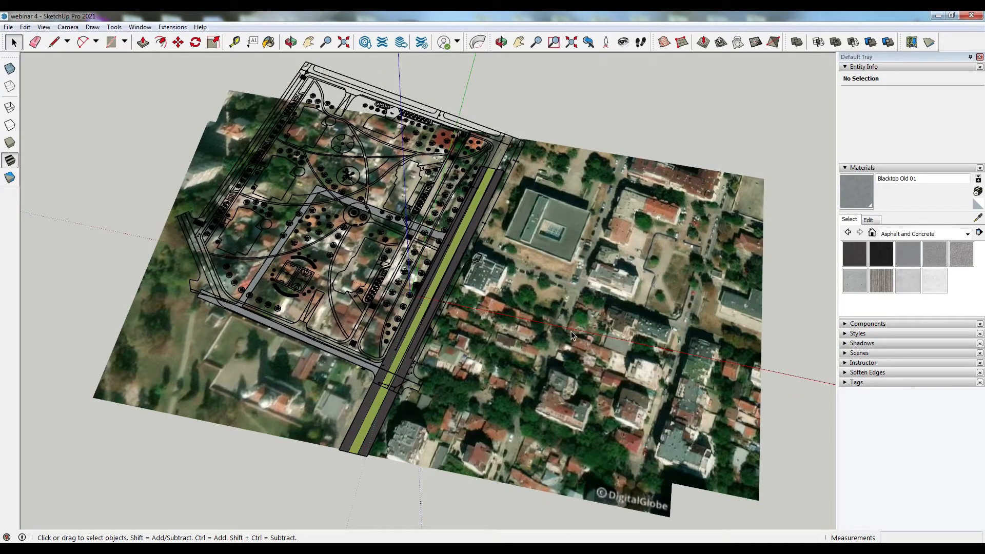
- Examine how the newly imported imagery lines up with the plan around the side street
{"action": "scroll", "coordinate": [427, 261], "scroll_direction": "down", "scroll_amount": 2}
{"action": "left_click", "coordinate": [428, 425]}
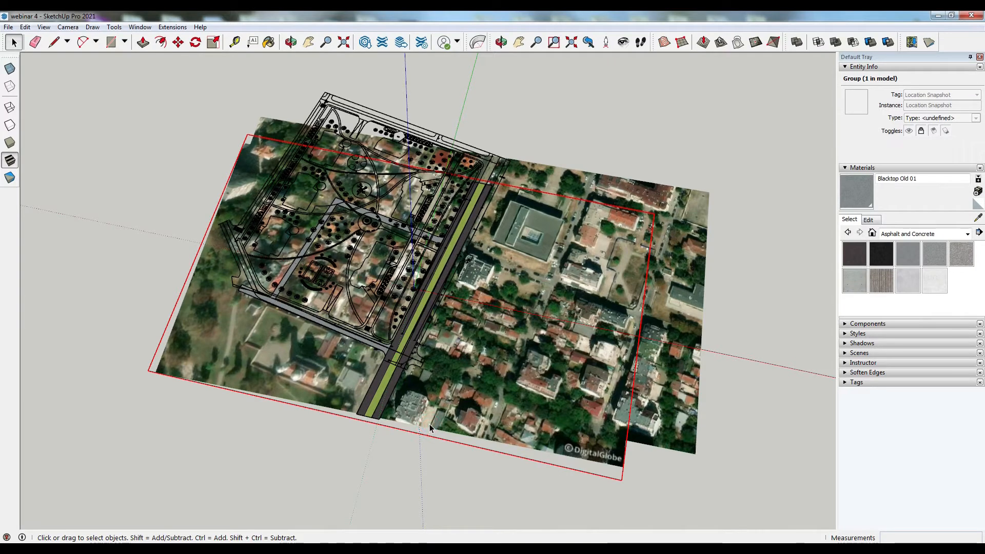
{"action": "middle_click_drag", "start_coordinate": [584, 486], "coordinate": [286, 435]}
{"action": "left_click", "coordinate": [307, 457]}
{"action": "scroll", "coordinate": [731, 451], "scroll_direction": "up", "scroll_amount": 5}
{"action": "scroll", "coordinate": [651, 451], "scroll_direction": "down", "scroll_amount": 4}
{"action": "scroll", "coordinate": [108, 216], "scroll_direction": "up", "scroll_amount": 3}
{"action": "middle_click_drag", "start_coordinate": [208, 307], "coordinate": [187, 368]}
{"action": "scroll", "coordinate": [188, 368], "scroll_direction": "down", "scroll_amount": 3}
{"action": "scroll", "coordinate": [190, 69], "scroll_direction": "up", "scroll_amount": 6}
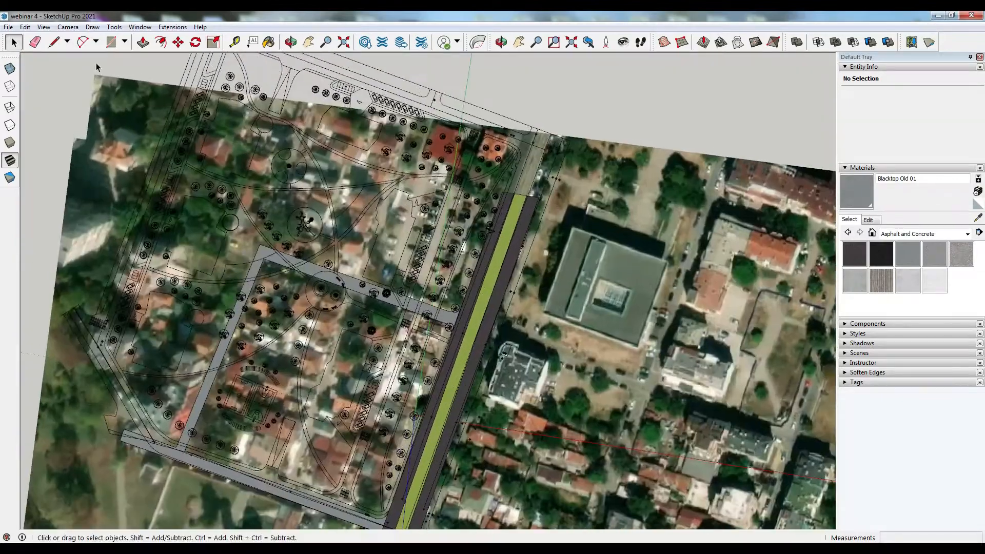
{"action": "left_click", "coordinate": [66, 195]}
{"action": "left_click", "coordinate": [68, 198]}
{"action": "scroll", "coordinate": [154, 138], "scroll_direction": "down", "scroll_amount": 4}
{"action": "middle_click_drag", "start_coordinate": [215, 205], "coordinate": [292, 241]}
{"action": "scroll", "coordinate": [333, 277], "scroll_direction": "down", "scroll_amount": 3}
{"action": "scroll", "coordinate": [315, 445], "scroll_direction": "up", "scroll_amount": 3}
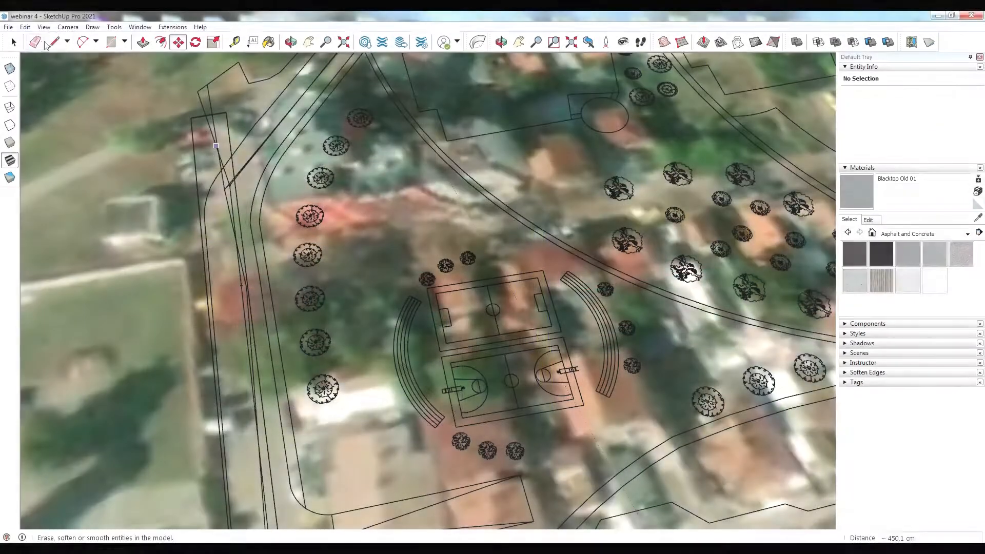
- Draw lines across the open ends of the side street outline to close it into a face
{"action": "left_click", "coordinate": [53, 42]}
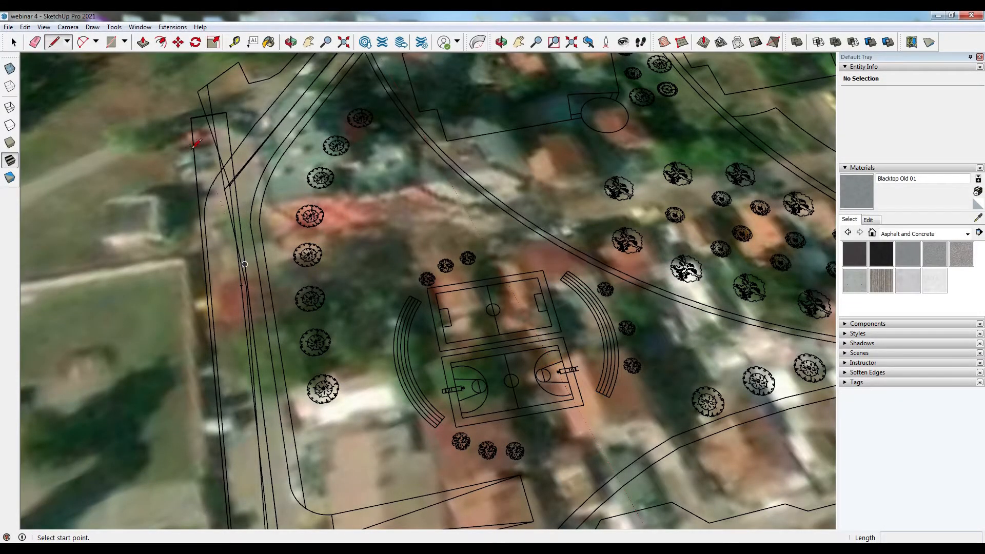
{"action": "left_click", "coordinate": [193, 148]}
{"action": "left_click", "coordinate": [230, 143]}
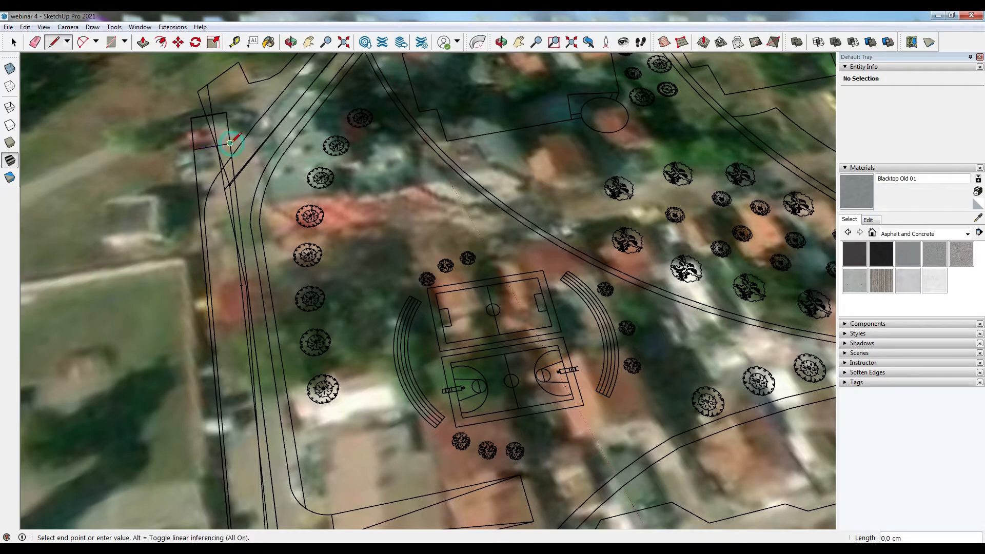
{"action": "mouse_move", "coordinate": [213, 137]}
{"action": "middle_mouse_down"}
{"action": "mouse_move", "coordinate": [261, 155]}
{"action": "mouse_move", "coordinate": [257, 182]}
{"action": "mouse_move", "coordinate": [249, 117]}
{"action": "mouse_move", "coordinate": [258, 203]}
{"action": "mouse_move", "coordinate": [275, 187]}
{"action": "middle_mouse_up"}
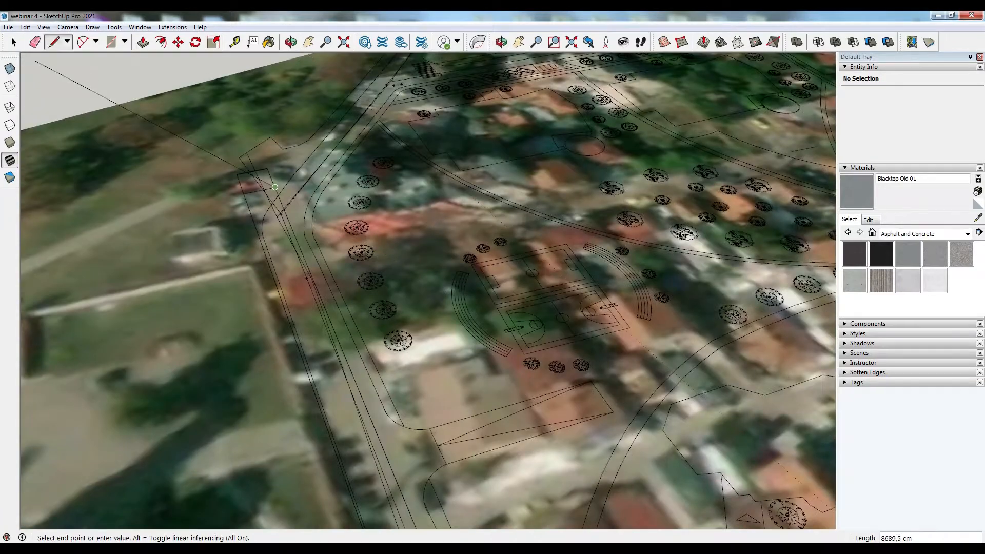
{"action": "key", "text": "space"}
{"action": "scroll", "coordinate": [306, 295], "scroll_direction": "up", "scroll_amount": 4}
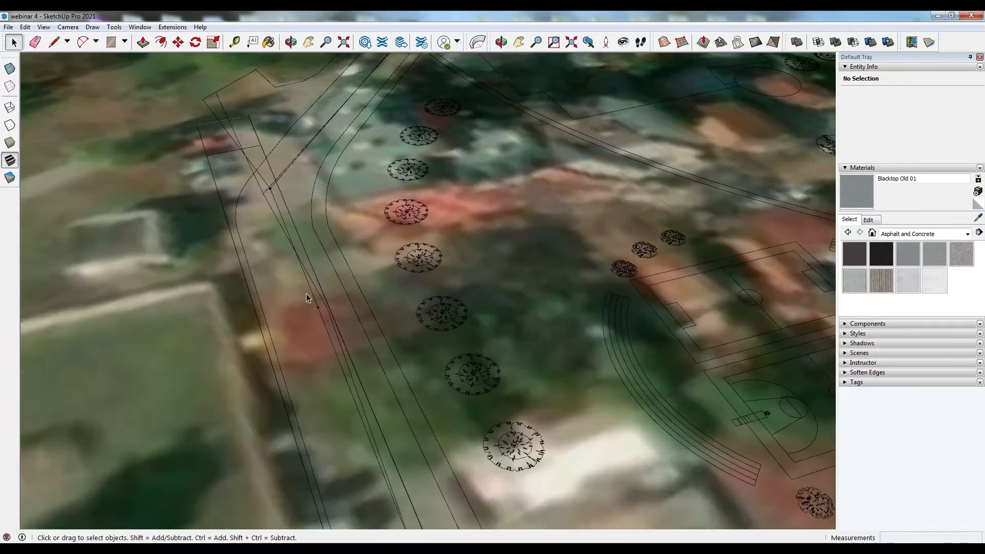
{"action": "scroll", "coordinate": [313, 292], "scroll_direction": "up", "scroll_amount": 4}
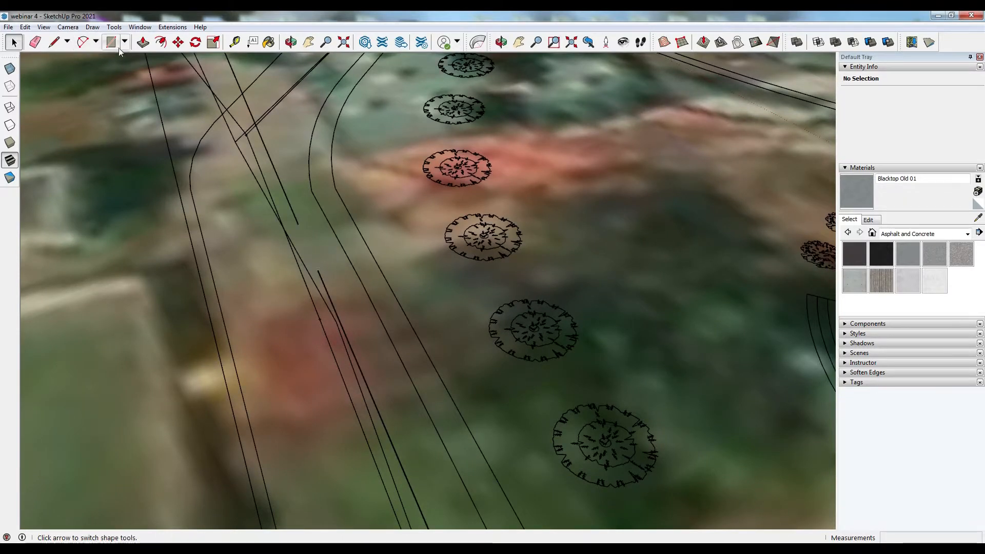
{"action": "left_click", "coordinate": [55, 42]}
{"action": "left_click", "coordinate": [298, 223]}
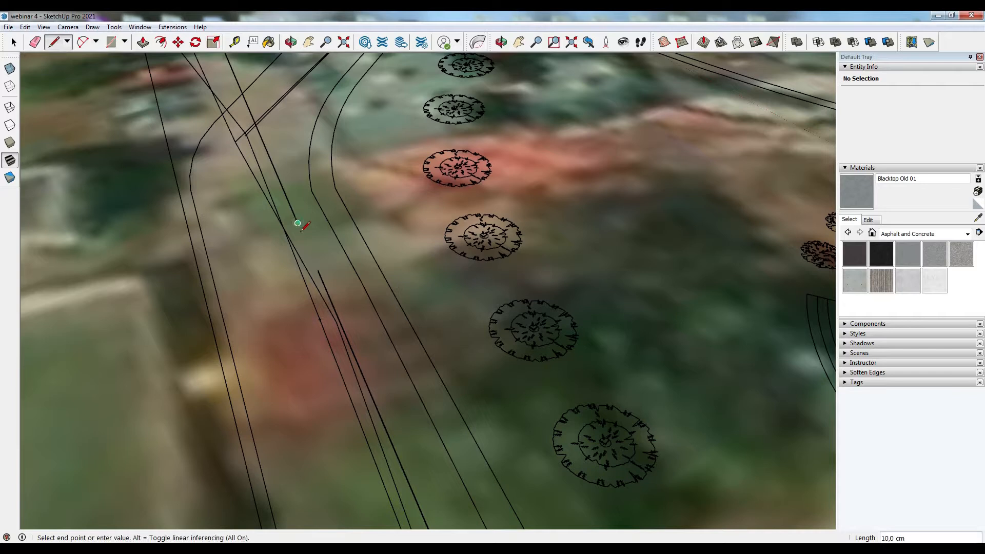
{"action": "left_click", "coordinate": [318, 271]}
{"action": "key", "text": "space"}
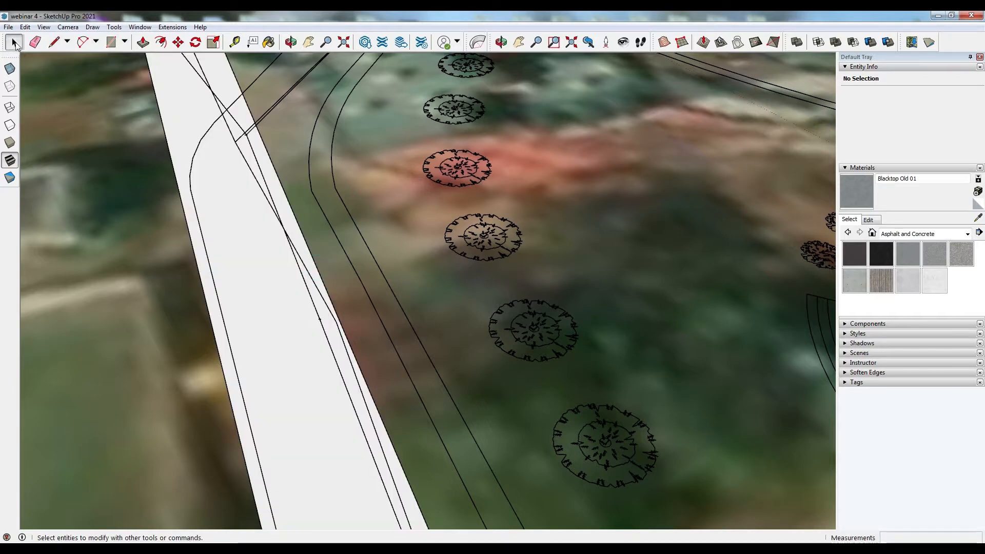
- Extrude the side street face with Push/Pull and paint it with Blacktop Old 01
{"action": "left_click", "coordinate": [146, 42]}
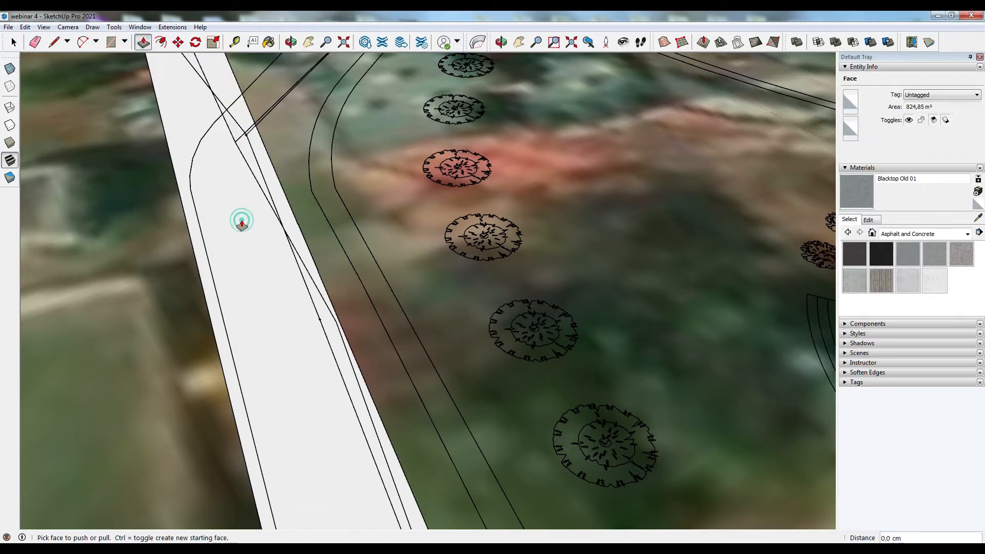
{"action": "scroll", "coordinate": [231, 154], "scroll_direction": "down", "scroll_amount": 3}
{"action": "scroll", "coordinate": [237, 149], "scroll_direction": "down", "scroll_amount": 8}
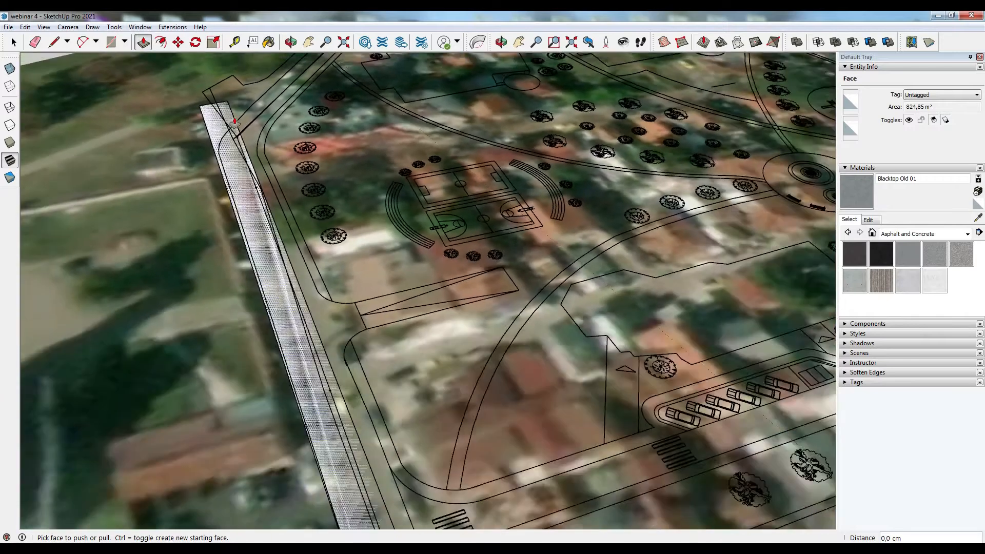
{"action": "left_click", "coordinate": [307, 330]}
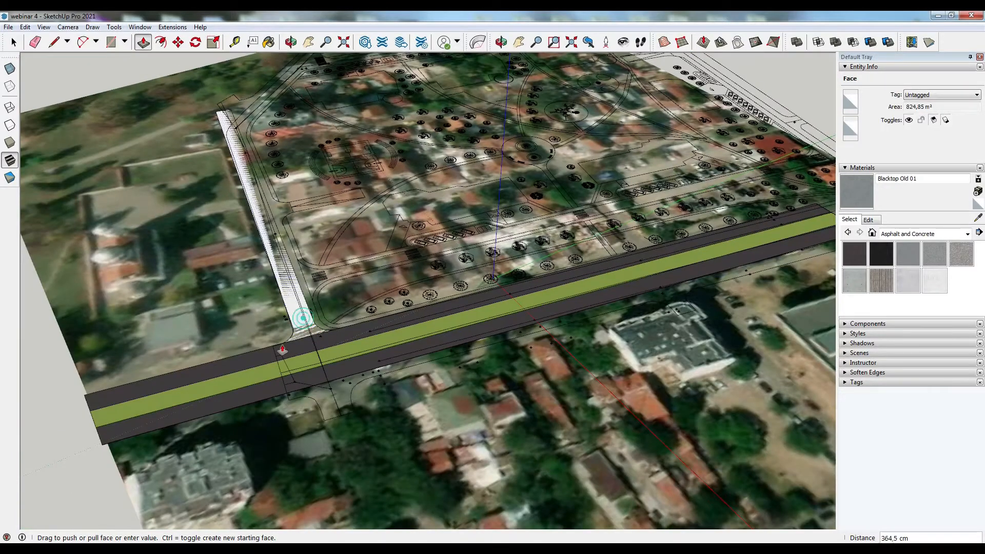
{"action": "left_click", "coordinate": [252, 360]}
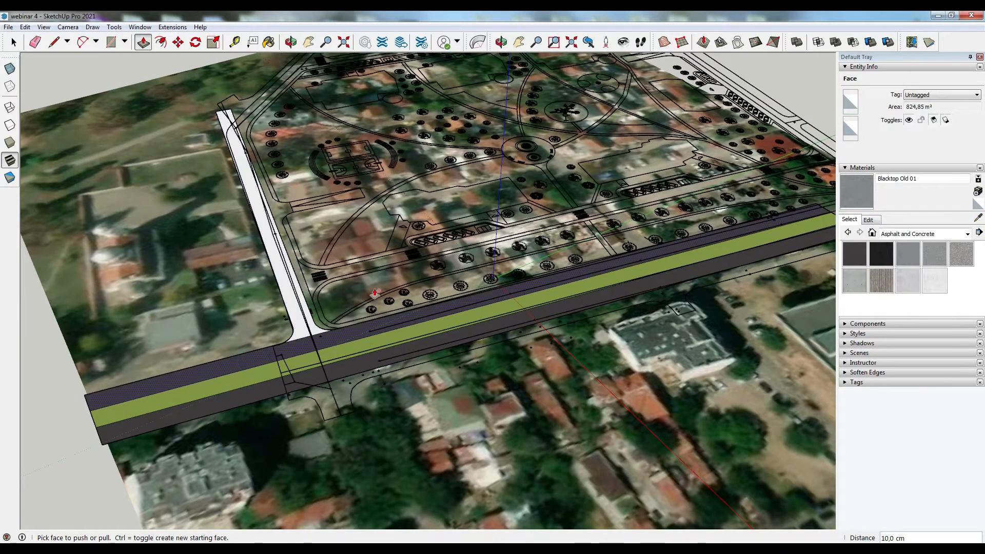
{"action": "left_click", "coordinate": [292, 280]}
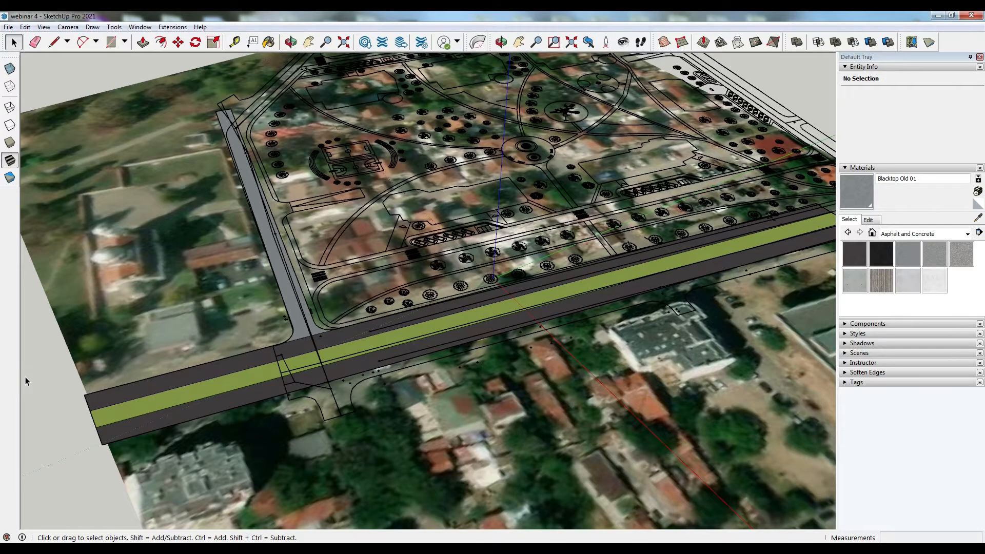
- Examine the surfaced side street and the surrounding plan from several angles
{"action": "middle_click_drag", "start_coordinate": [26, 377], "coordinate": [359, 422]}
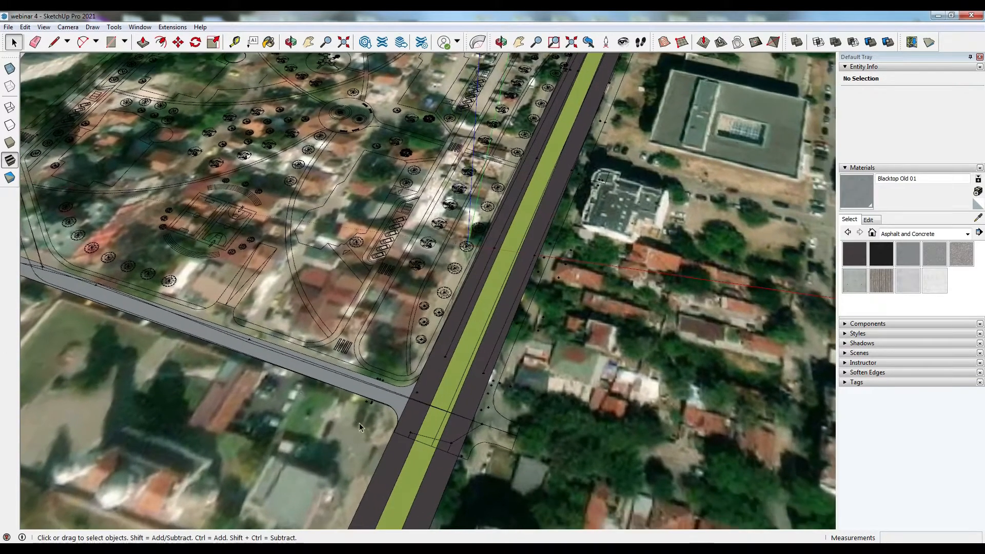
{"action": "scroll", "coordinate": [352, 426], "scroll_direction": "down", "scroll_amount": 3}
{"action": "scroll", "coordinate": [358, 215], "scroll_direction": "up", "scroll_amount": 3}
{"action": "middle_click_drag", "start_coordinate": [359, 215], "coordinate": [395, 309]}
{"action": "scroll", "coordinate": [395, 309], "scroll_direction": "down", "scroll_amount": 3}
{"action": "scroll", "coordinate": [243, 156], "scroll_direction": "up", "scroll_amount": 2}
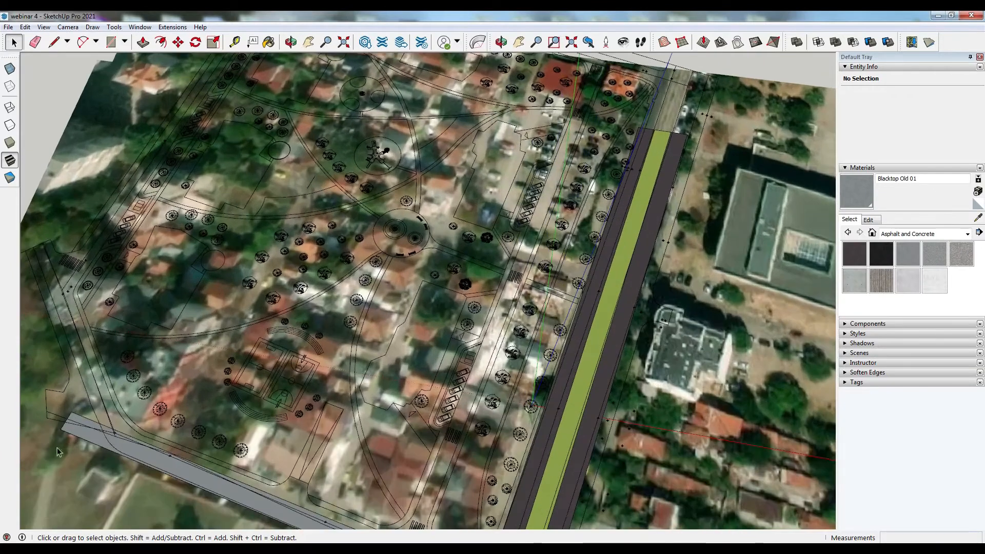
{"action": "scroll", "coordinate": [148, 344], "scroll_direction": "down", "scroll_amount": 2}
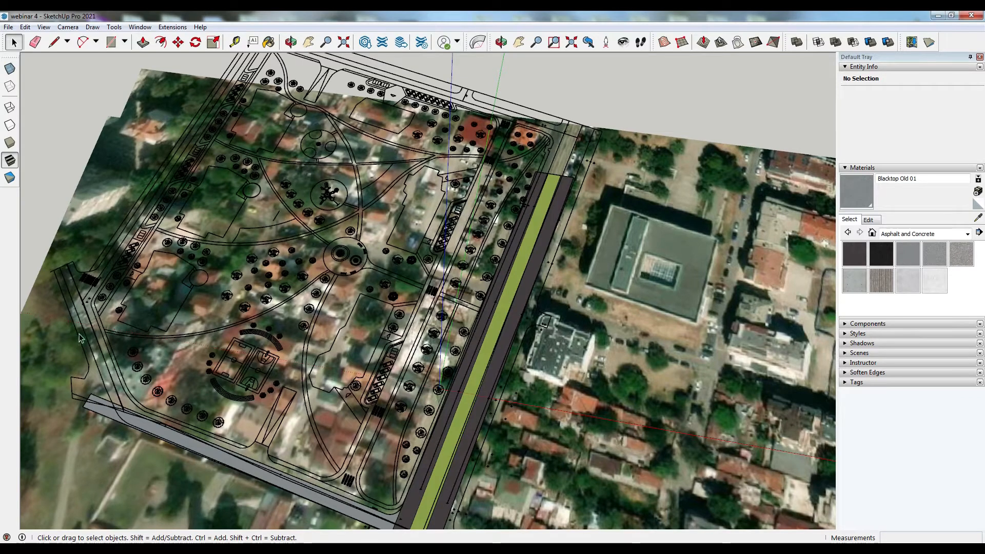
{"action": "scroll", "coordinate": [80, 337], "scroll_direction": "up", "scroll_amount": 6}
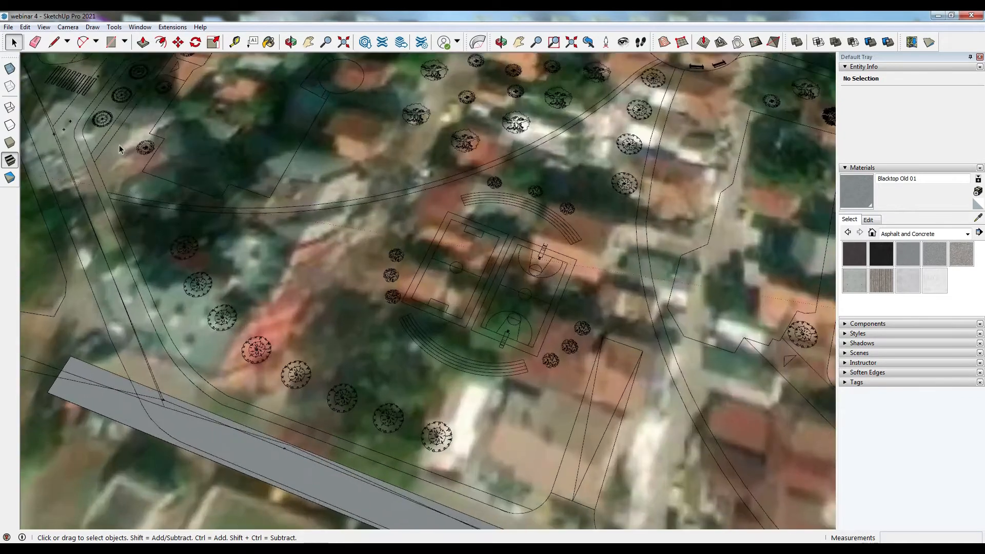
- Delete the stray edges left along the side street near the plan's curb lines
{"action": "key", "text": "a"}
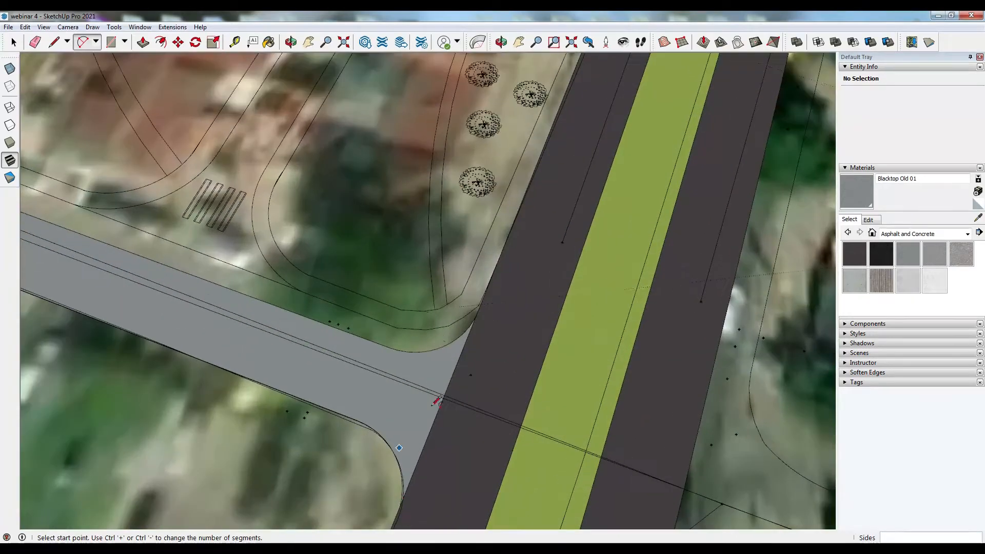
{"action": "key", "text": "space"}
{"action": "key", "text": "Delete"}
{"action": "left_click", "coordinate": [354, 421]}
{"action": "key", "text": "Delete"}
{"action": "left_click", "coordinate": [356, 421]}
{"action": "key", "text": "Delete"}
{"action": "left_click", "coordinate": [392, 351]}
{"action": "key", "text": "Delete"}
{"action": "left_click", "coordinate": [392, 351]}
{"action": "left_click", "coordinate": [410, 341]}
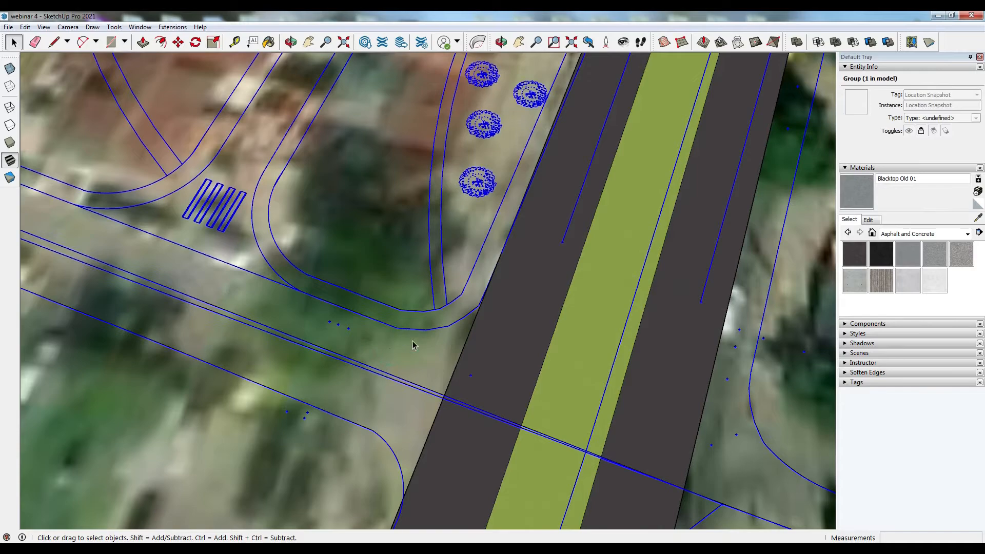
{"action": "scroll", "coordinate": [416, 410], "scroll_direction": "down", "scroll_amount": 12}
{"action": "scroll", "coordinate": [185, 348], "scroll_direction": "up", "scroll_amount": 10}
{"action": "left_click", "coordinate": [352, 419]}
{"action": "key", "text": "Delete"}
{"action": "left_click", "coordinate": [383, 430]}
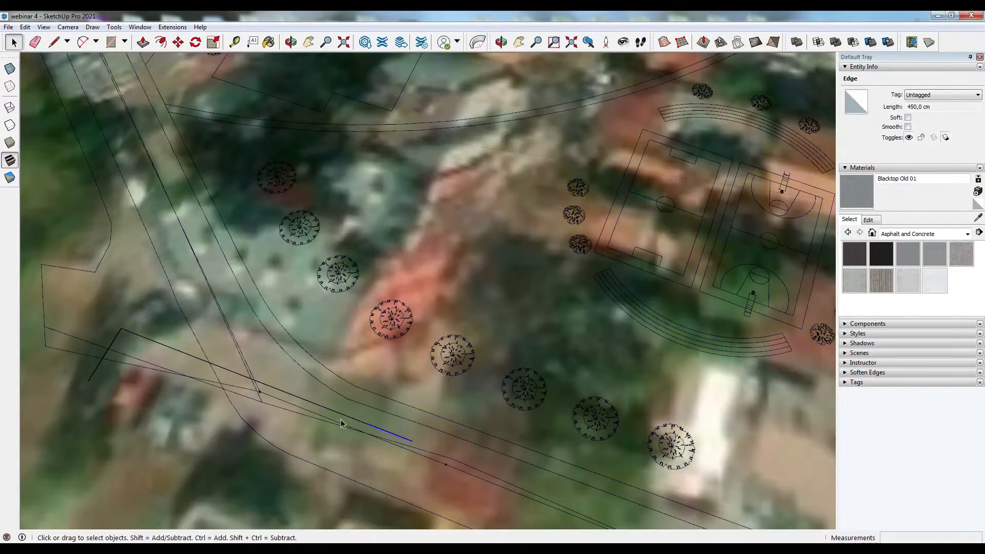
{"action": "key", "text": "Delete"}
{"action": "left_click", "coordinate": [165, 347]}
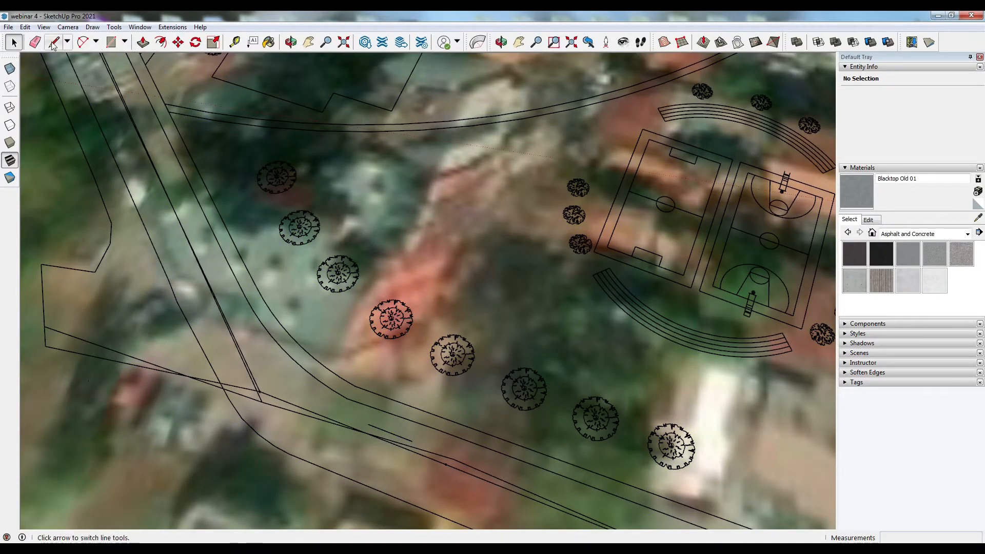
{"action": "left_click", "coordinate": [53, 45]}
{"action": "scroll", "coordinate": [82, 123], "scroll_direction": "down", "scroll_amount": 2}
{"action": "left_click", "coordinate": [228, 368]}
{"action": "scroll", "coordinate": [200, 341], "scroll_direction": "down", "scroll_amount": 5}
{"action": "scroll", "coordinate": [570, 480], "scroll_direction": "up", "scroll_amount": 4}
{"action": "key", "text": "a"}
{"action": "scroll", "coordinate": [551, 506], "scroll_direction": "up", "scroll_amount": 5}
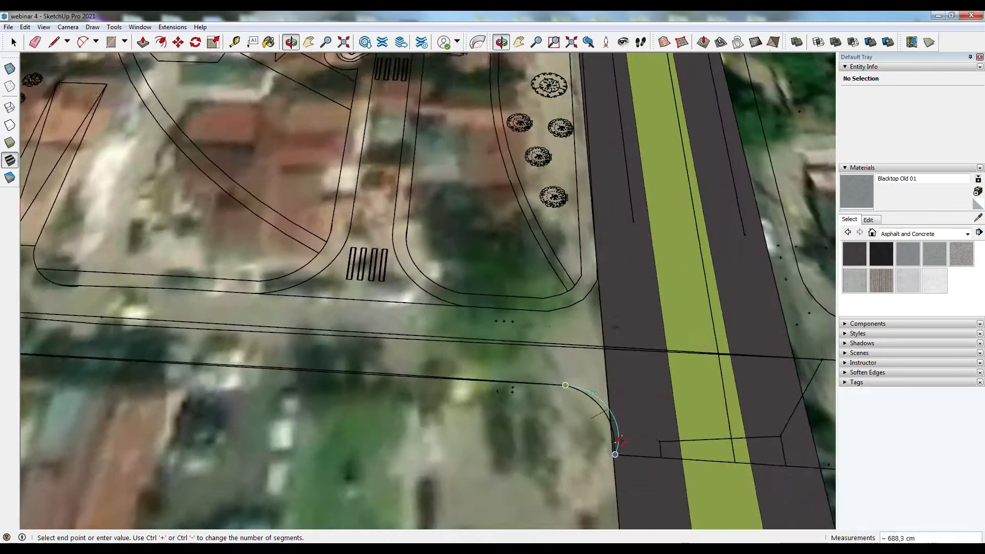
{"action": "left_click", "coordinate": [13, 43]}
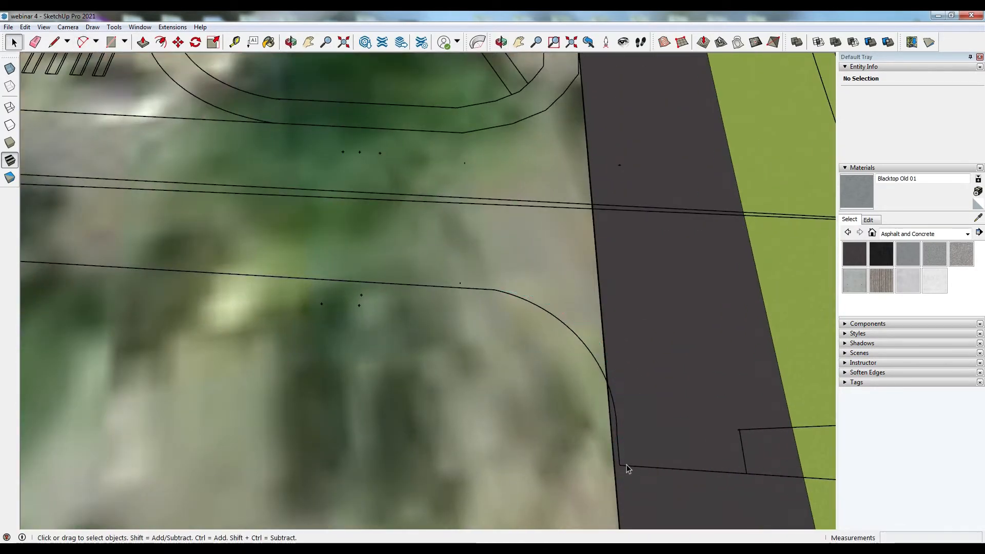
- Move the imported plan component so its curb corner snaps onto the main road's edge
{"action": "key", "text": "ctrl+a"}
{"action": "left_click", "coordinate": [178, 43]}
{"action": "middle_click_drag", "start_coordinate": [528, 369], "coordinate": [707, 340]}
{"action": "scroll", "coordinate": [707, 339], "scroll_direction": "up", "scroll_amount": 6}
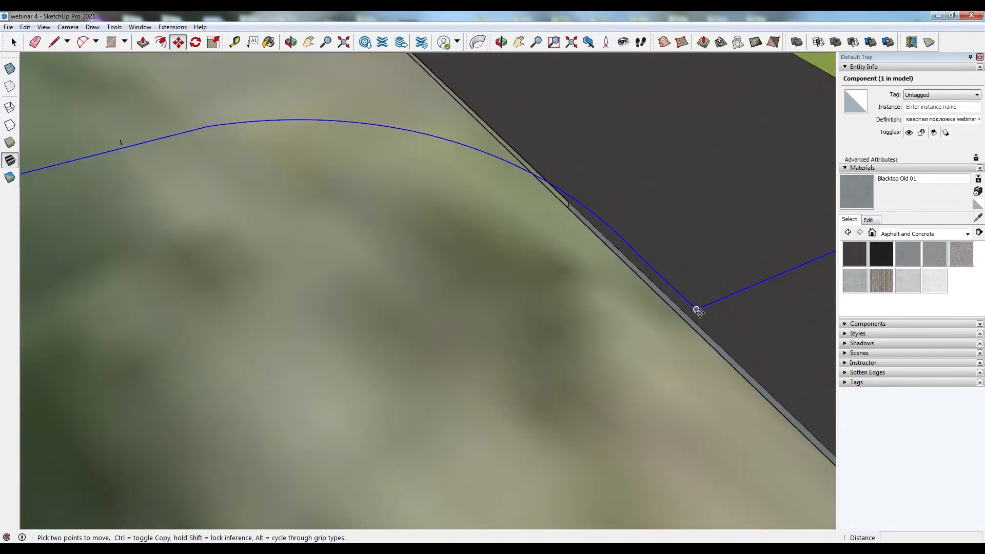
{"action": "left_click", "coordinate": [693, 314]}
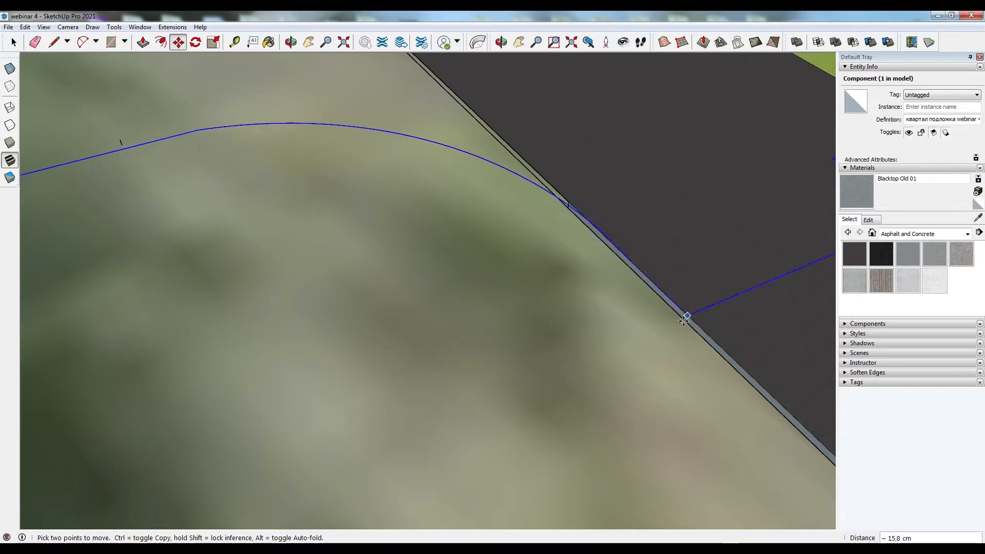
{"action": "left_click", "coordinate": [690, 327]}
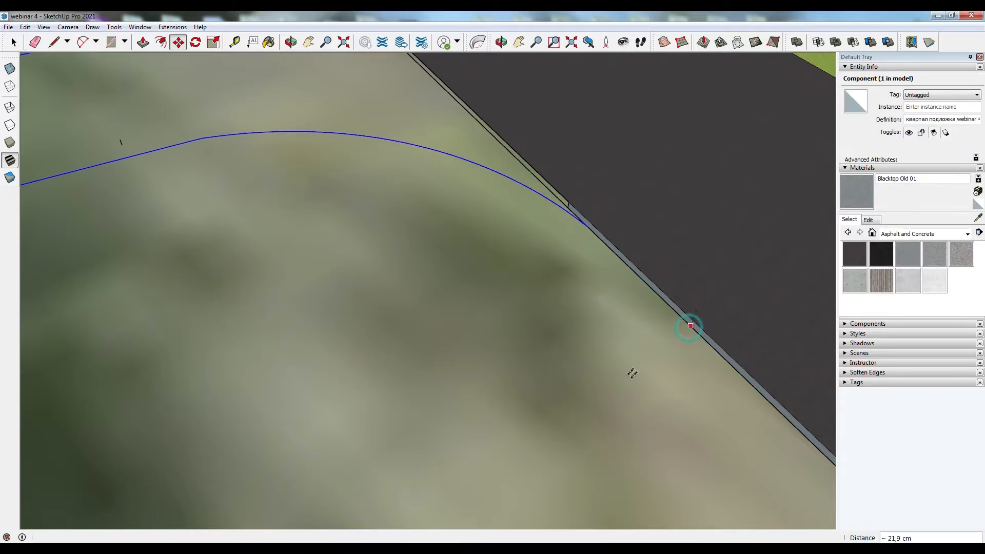
{"action": "scroll", "coordinate": [641, 375], "scroll_direction": "down", "scroll_amount": 10}
{"action": "scroll", "coordinate": [669, 394], "scroll_direction": "down", "scroll_amount": 8}
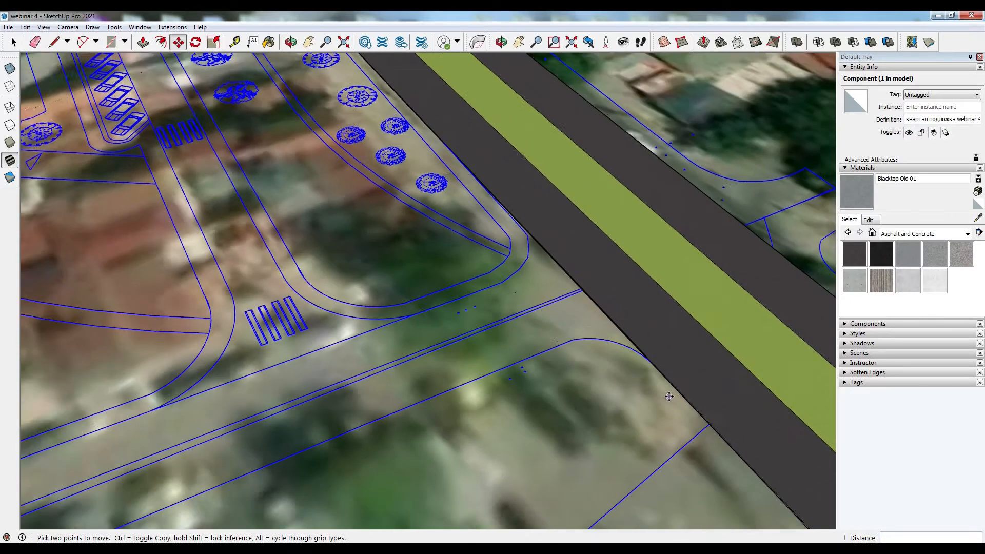
{"action": "scroll", "coordinate": [584, 354], "scroll_direction": "down", "scroll_amount": 5}
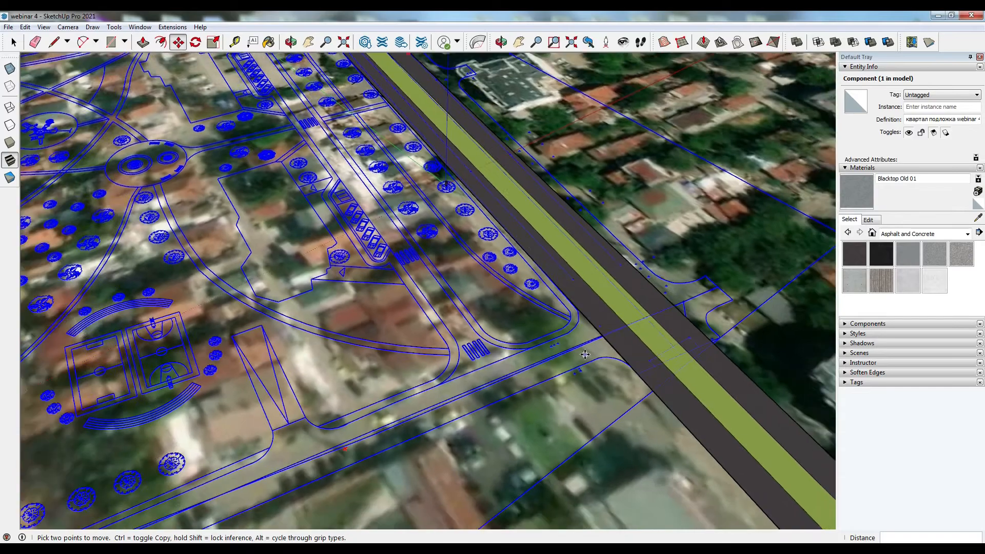
{"action": "middle_click_drag", "start_coordinate": [585, 354], "coordinate": [354, 413]}
{"action": "left_click", "coordinate": [14, 43]}
{"action": "left_click", "coordinate": [42, 95]}
- Trace the curb arc at the side street's western corner with a 2-point arc
{"action": "left_click", "coordinate": [56, 43]}
{"action": "scroll", "coordinate": [180, 292], "scroll_direction": "up", "scroll_amount": 2}
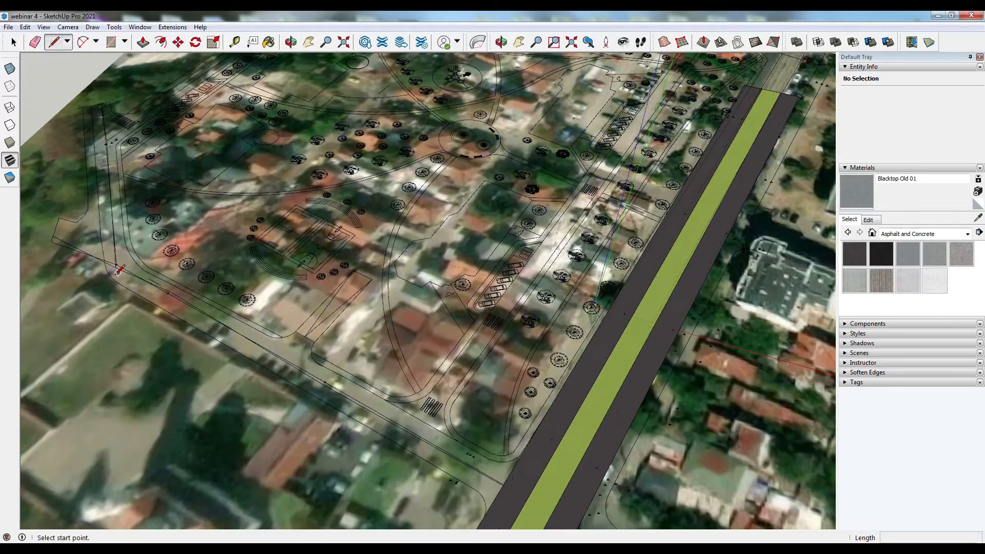
{"action": "left_click", "coordinate": [117, 283]}
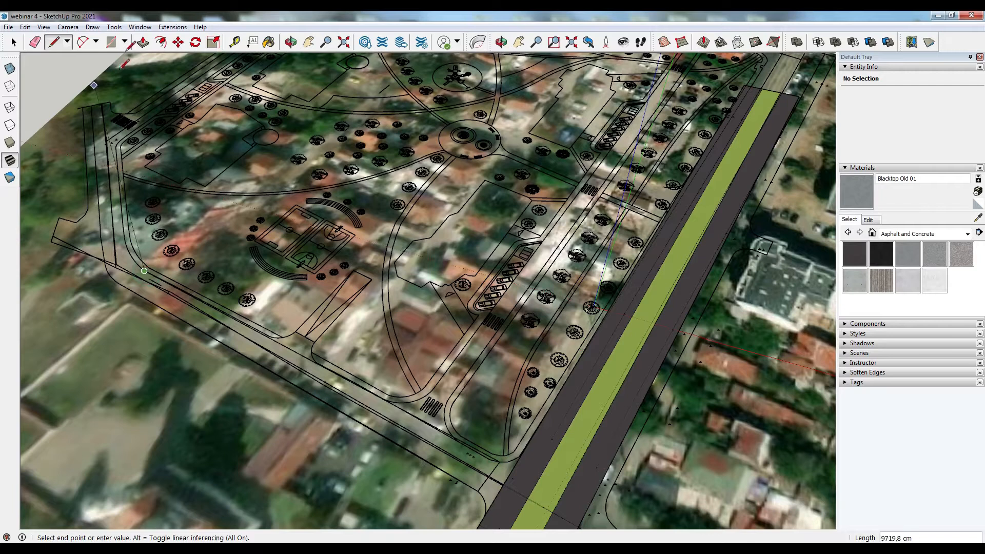
{"action": "left_click", "coordinate": [82, 44]}
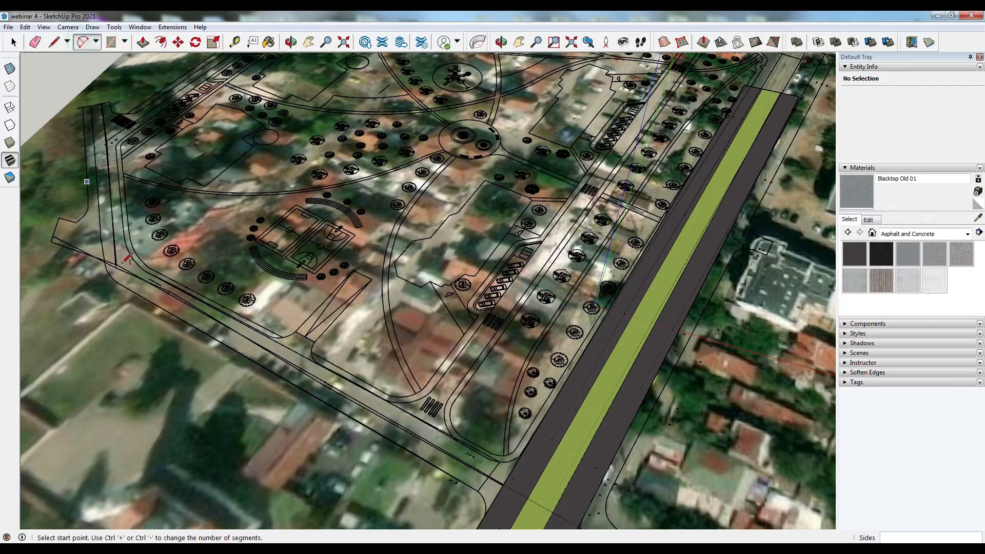
{"action": "scroll", "coordinate": [123, 288], "scroll_direction": "up", "scroll_amount": 5}
{"action": "scroll", "coordinate": [120, 293], "scroll_direction": "up", "scroll_amount": 1}
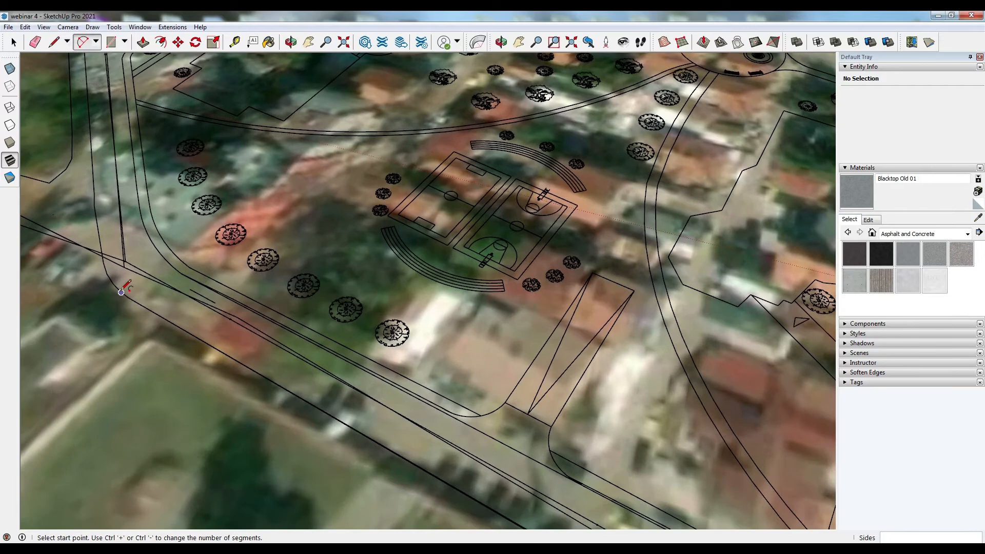
{"action": "left_click", "coordinate": [121, 292]}
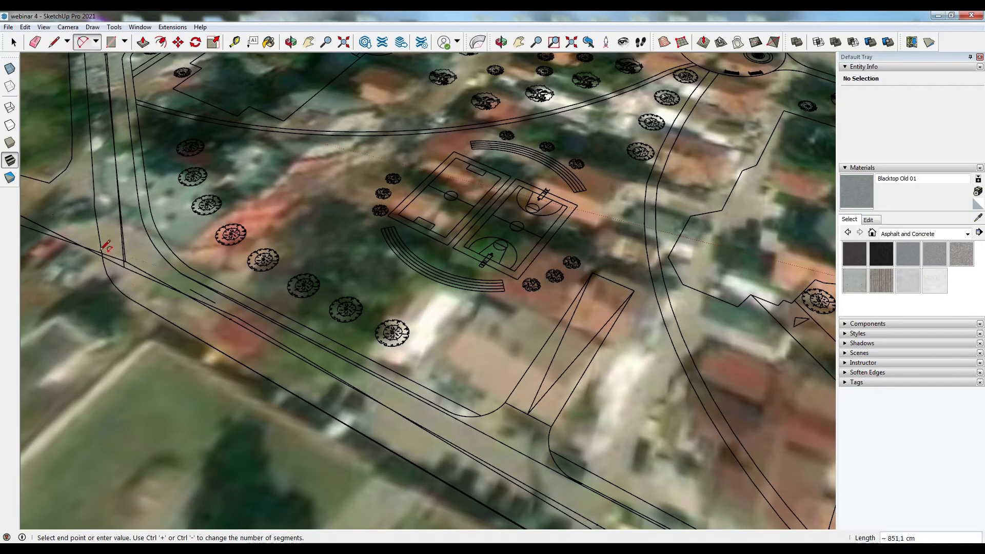
{"action": "scroll", "coordinate": [102, 252], "scroll_direction": "up", "scroll_amount": 3}
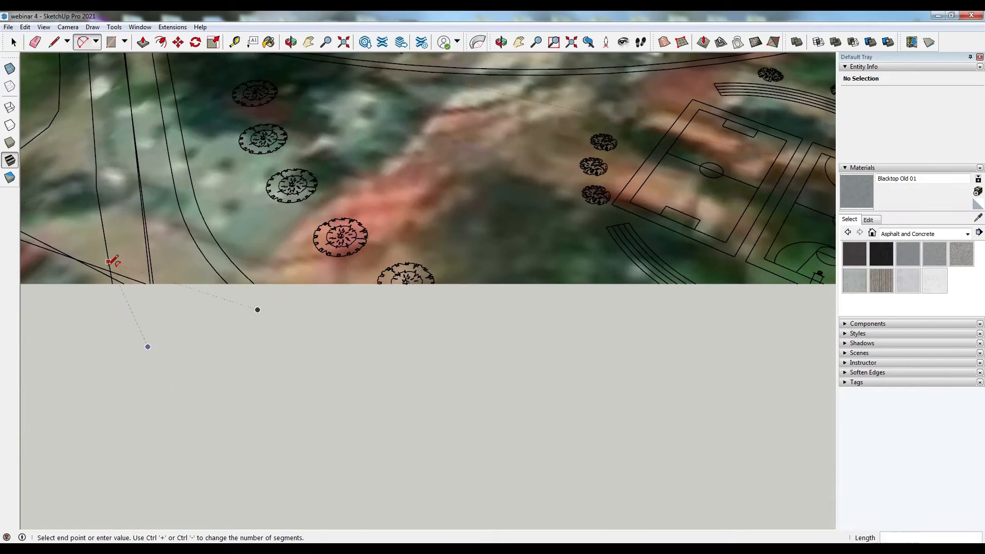
{"action": "scroll", "coordinate": [109, 262], "scroll_direction": "down", "scroll_amount": 1}
{"action": "left_click", "coordinate": [110, 270]}
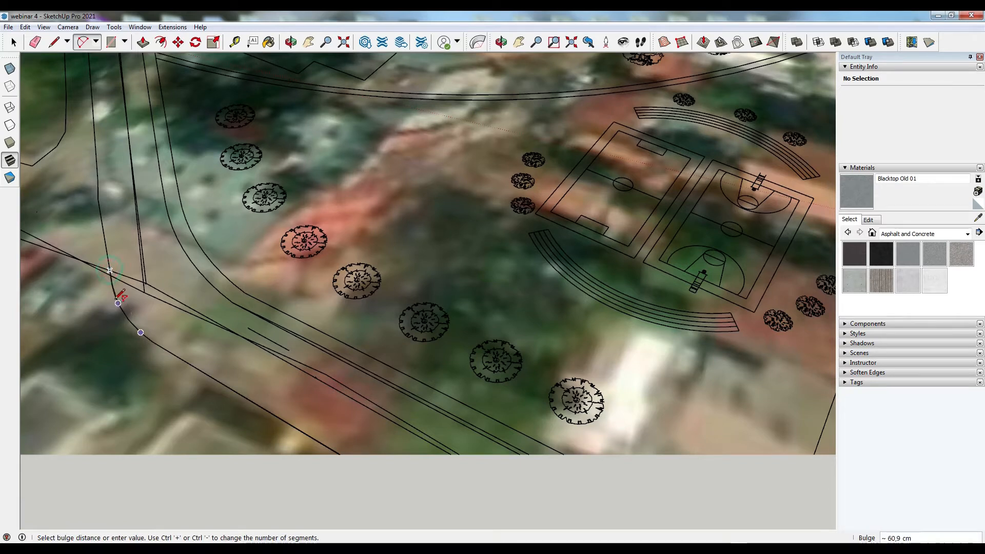
{"action": "left_click", "coordinate": [119, 301]}
- Draw a line across the side street's western end to close its outline
{"action": "left_click", "coordinate": [183, 249]}
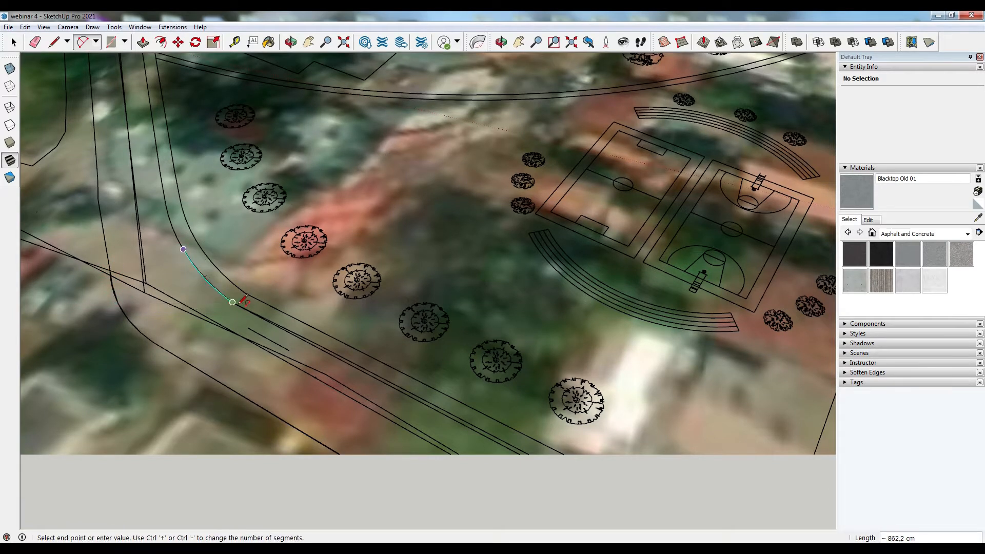
{"action": "left_click", "coordinate": [54, 42]}
{"action": "left_click", "coordinate": [111, 276]}
{"action": "scroll", "coordinate": [175, 359], "scroll_direction": "down", "scroll_amount": 5}
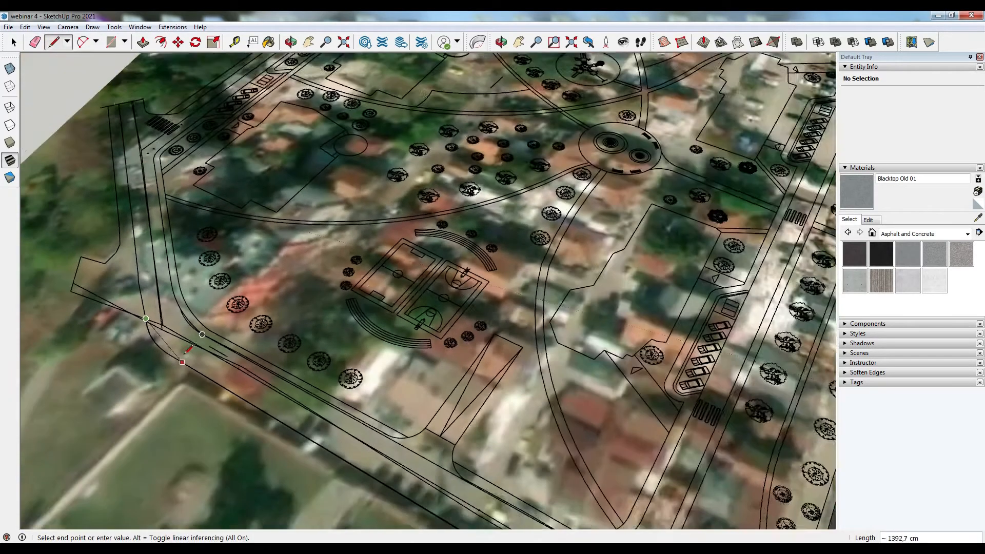
{"action": "scroll", "coordinate": [148, 116], "scroll_direction": "up", "scroll_amount": 2}
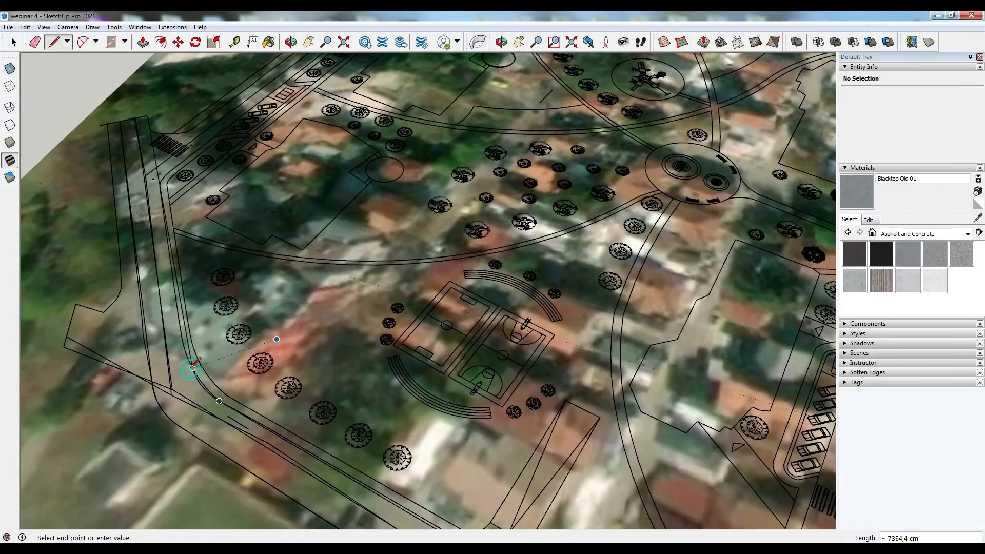
{"action": "left_click", "coordinate": [192, 367]}
{"action": "scroll", "coordinate": [167, 137], "scroll_direction": "down", "scroll_amount": 3}
{"action": "key", "text": "Escape"}
- Trace the curb arcs where the side street meets the main road with 2-point arcs
{"action": "middle_click_drag", "start_coordinate": [492, 267], "coordinate": [338, 462]}
{"action": "scroll", "coordinate": [302, 498], "scroll_direction": "up", "scroll_amount": 5}
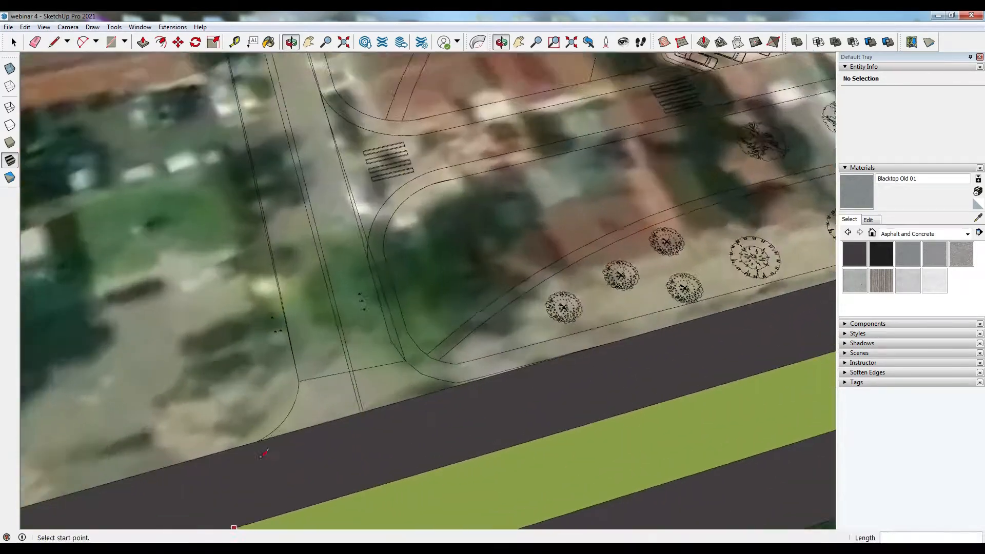
{"action": "middle_click_drag", "start_coordinate": [264, 454], "coordinate": [767, 273]}
{"action": "scroll", "coordinate": [766, 270], "scroll_direction": "up", "scroll_amount": 3}
{"action": "left_click", "coordinate": [83, 42]}
{"action": "middle_click_drag", "start_coordinate": [253, 267], "coordinate": [278, 254]}
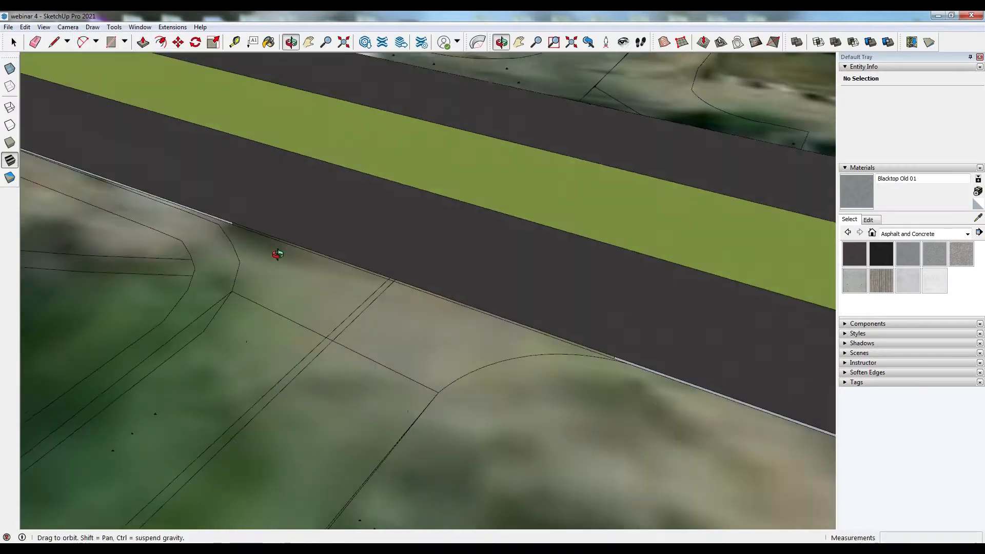
{"action": "left_click", "coordinate": [232, 291]}
{"action": "scroll", "coordinate": [220, 224], "scroll_direction": "up", "scroll_amount": 5}
{"action": "left_click", "coordinate": [214, 216]}
{"action": "left_click", "coordinate": [300, 323]}
{"action": "scroll", "coordinate": [298, 321], "scroll_direction": "down", "scroll_amount": 5}
{"action": "left_click", "coordinate": [442, 437]}
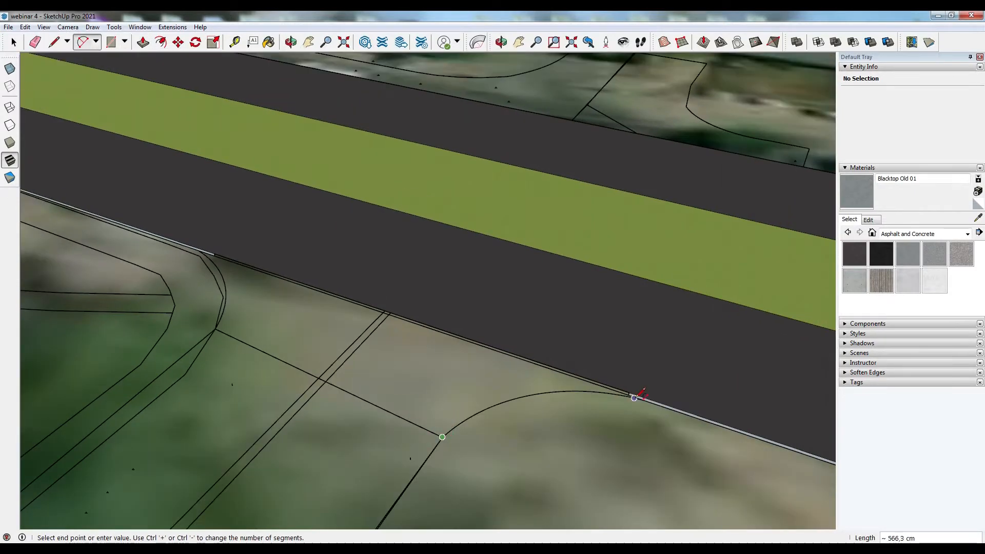
{"action": "scroll", "coordinate": [634, 398], "scroll_direction": "up", "scroll_amount": 3}
{"action": "left_click", "coordinate": [399, 386]}
{"action": "scroll", "coordinate": [456, 384], "scroll_direction": "down", "scroll_amount": 3}
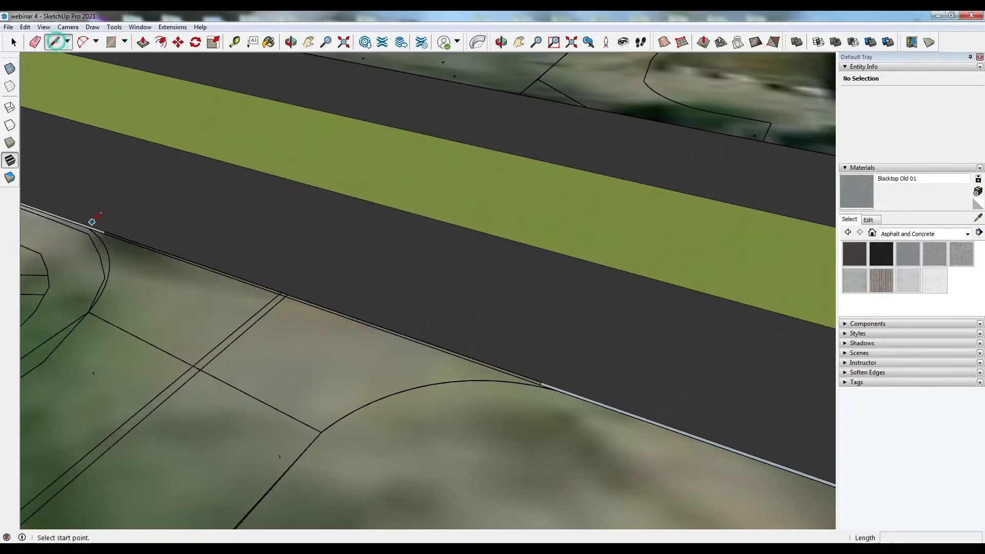
- Draw a line along the main road's edge to close the side street face at the junction
{"action": "left_click", "coordinate": [92, 221]}
{"action": "scroll", "coordinate": [94, 221], "scroll_direction": "up", "scroll_amount": 2}
{"action": "scroll", "coordinate": [550, 392], "scroll_direction": "down", "scroll_amount": 2}
{"action": "left_click", "coordinate": [584, 379]}
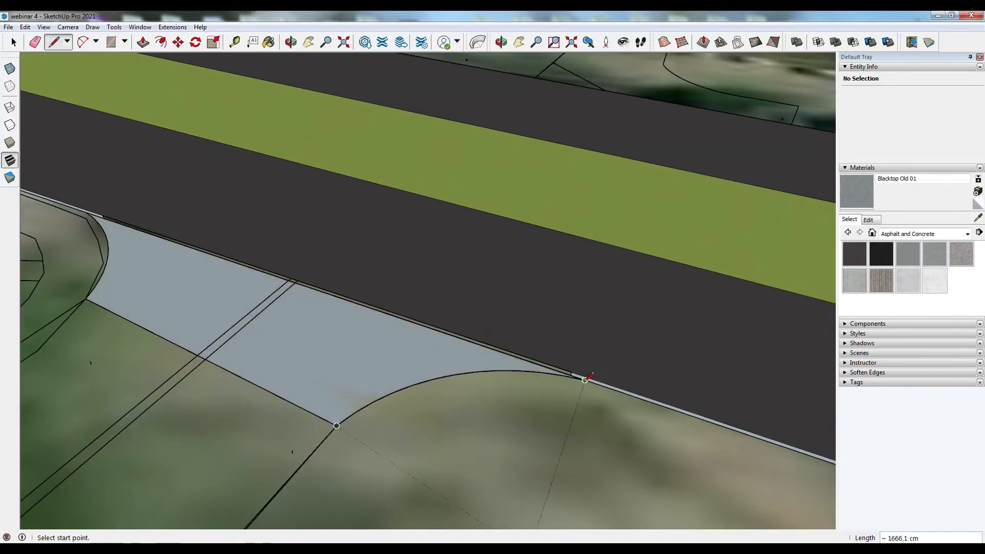
{"action": "left_click", "coordinate": [584, 380]}
- Delete the leftover edges on both sides of the junction with the main road
{"action": "scroll", "coordinate": [580, 374], "scroll_direction": "up", "scroll_amount": 3}
{"action": "scroll", "coordinate": [575, 375], "scroll_direction": "down", "scroll_amount": 3}
{"action": "left_click", "coordinate": [11, 40]}
{"action": "scroll", "coordinate": [110, 221], "scroll_direction": "up", "scroll_amount": 3}
{"action": "left_click", "coordinate": [122, 221]}
{"action": "key", "text": "Delete"}
{"action": "scroll", "coordinate": [123, 221], "scroll_direction": "down", "scroll_amount": 2}
{"action": "scroll", "coordinate": [662, 390], "scroll_direction": "up", "scroll_amount": 2}
{"action": "left_click", "coordinate": [674, 389]}
{"action": "key", "text": "Delete"}
{"action": "scroll", "coordinate": [673, 387], "scroll_direction": "down", "scroll_amount": 10}
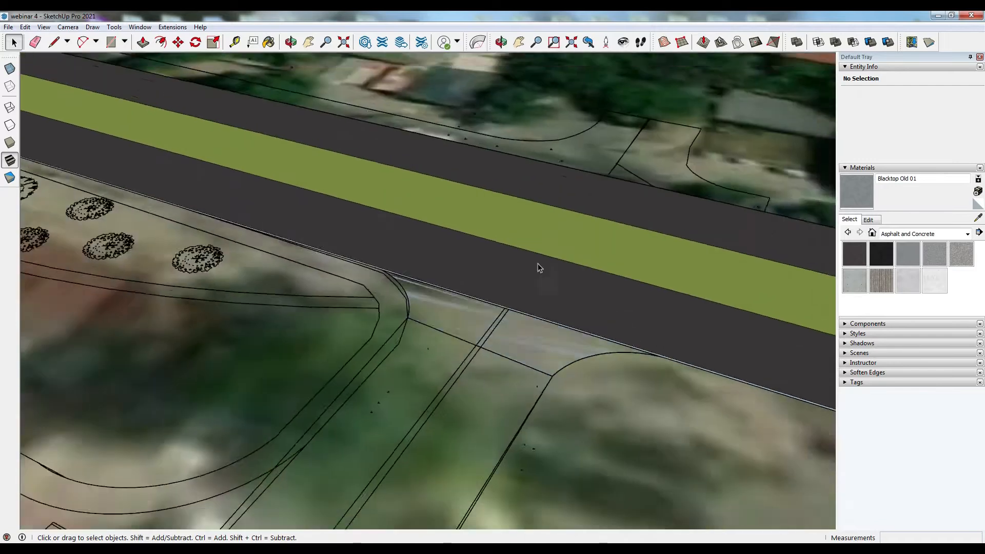
- Draw a line across the side street mouth at its junction with the main road
{"action": "left_click", "coordinate": [54, 42]}
{"action": "scroll", "coordinate": [170, 256], "scroll_direction": "down", "scroll_amount": 1}
{"action": "scroll", "coordinate": [396, 423], "scroll_direction": "up", "scroll_amount": 3}
{"action": "scroll", "coordinate": [409, 407], "scroll_direction": "up", "scroll_amount": 3}
{"action": "scroll", "coordinate": [488, 288], "scroll_direction": "down", "scroll_amount": 2}
{"action": "left_click", "coordinate": [477, 354]}
{"action": "left_click", "coordinate": [430, 327]}
{"action": "scroll", "coordinate": [495, 309], "scroll_direction": "down", "scroll_amount": 2}
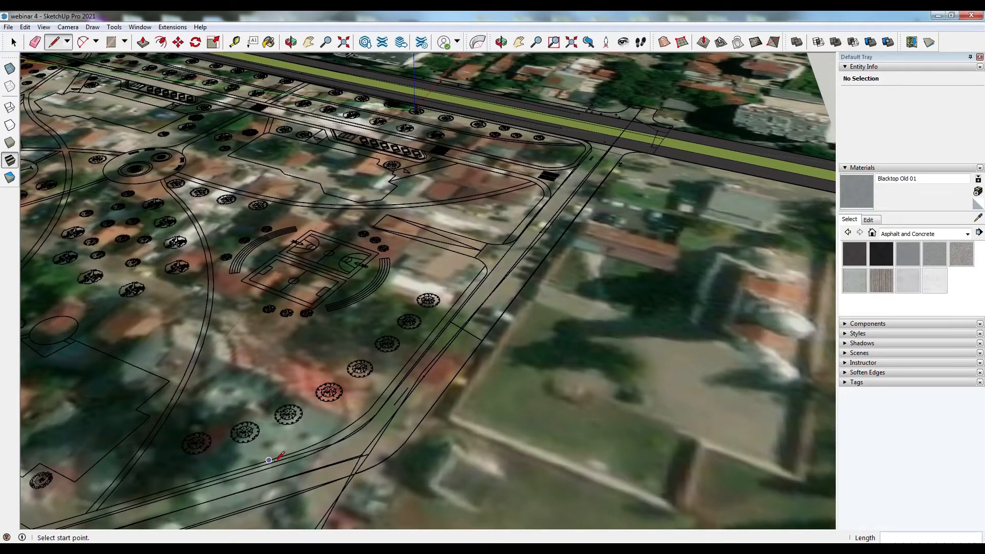
- Draw lines across the eastern side street where it meets the curved road to form faces
{"action": "scroll", "coordinate": [280, 460], "scroll_direction": "up", "scroll_amount": 2}
{"action": "left_click", "coordinate": [282, 461]}
{"action": "scroll", "coordinate": [358, 369], "scroll_direction": "down", "scroll_amount": 2}
{"action": "middle_click_drag", "start_coordinate": [365, 380], "coordinate": [585, 453]}
{"action": "left_click", "coordinate": [590, 453]}
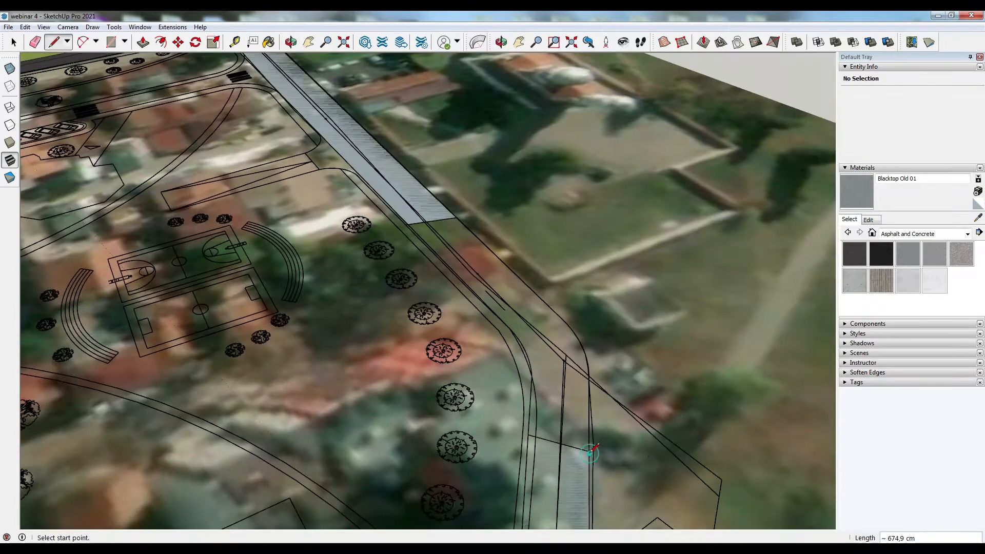
{"action": "left_click", "coordinate": [503, 323]}
{"action": "left_click", "coordinate": [544, 305]}
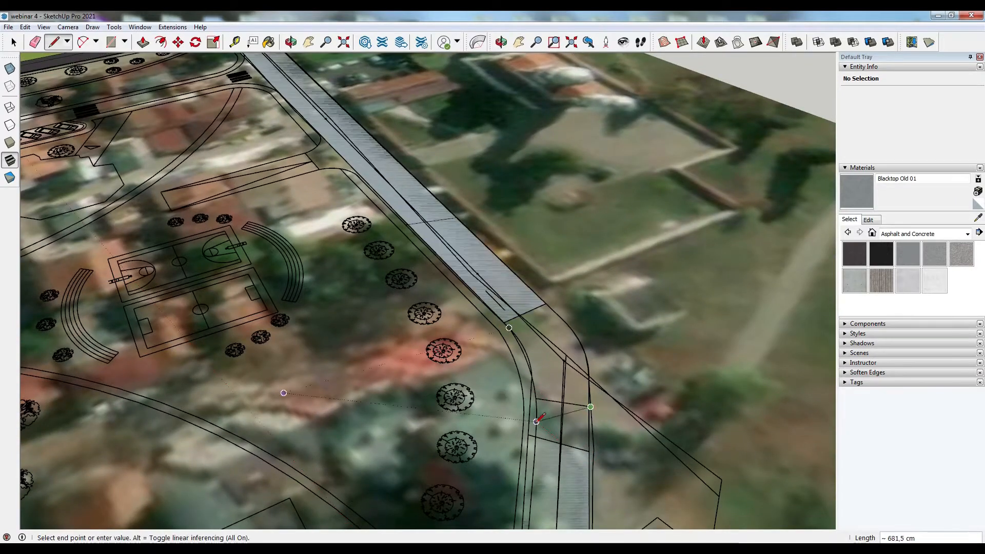
{"action": "left_click", "coordinate": [530, 404]}
{"action": "left_click", "coordinate": [589, 410]}
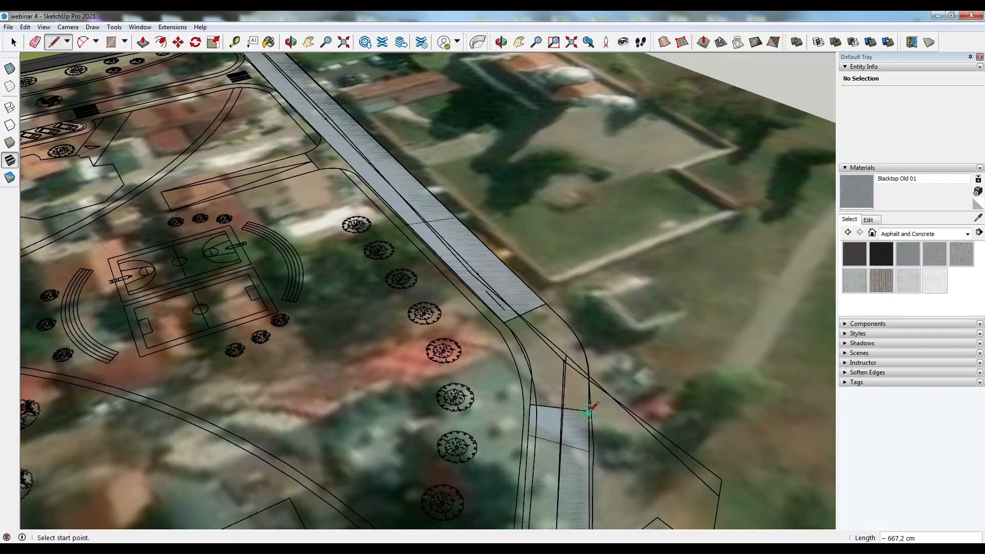
- Draw more lines between the curb corners at the eastern junction to split the street surface into faces
{"action": "left_click", "coordinate": [527, 354]}
{"action": "left_click", "coordinate": [578, 338]}
{"action": "left_click", "coordinate": [556, 314]}
{"action": "scroll", "coordinate": [549, 321], "scroll_direction": "up", "scroll_amount": 2}
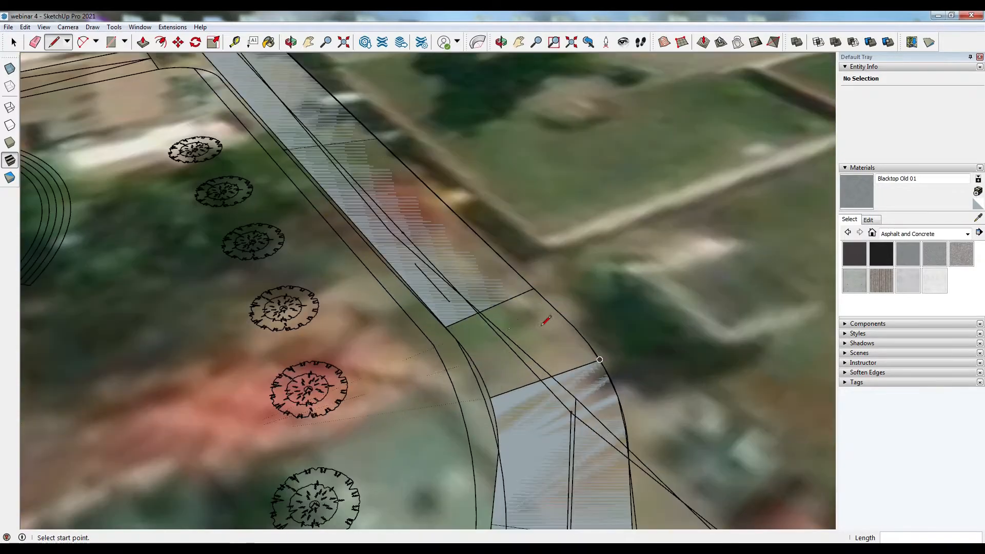
{"action": "left_click", "coordinate": [571, 328]}
{"action": "left_click", "coordinate": [490, 396]}
{"action": "left_click", "coordinate": [572, 326]}
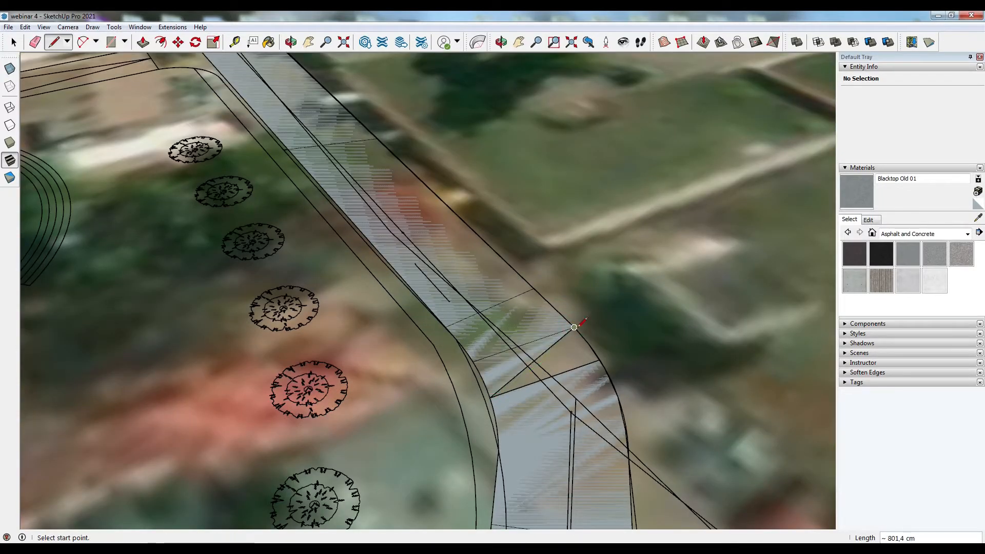
{"action": "left_click", "coordinate": [600, 360]}
{"action": "left_click", "coordinate": [590, 344]}
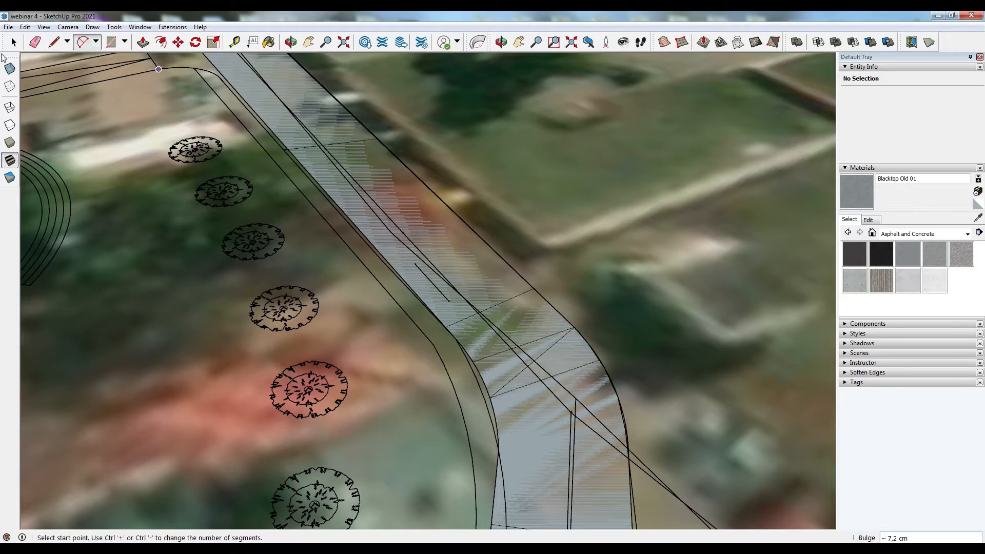
- Delete the unneeded edges crossing the eastern side street surface
{"action": "left_click", "coordinate": [371, 140]}
{"action": "key", "text": "Delete"}
{"action": "left_click", "coordinate": [505, 303]}
{"action": "key", "text": "Delete"}
{"action": "left_click", "coordinate": [537, 340]}
{"action": "key", "text": "Delete"}
{"action": "left_click", "coordinate": [553, 346]}
{"action": "scroll", "coordinate": [578, 427], "scroll_direction": "down", "scroll_amount": 5}
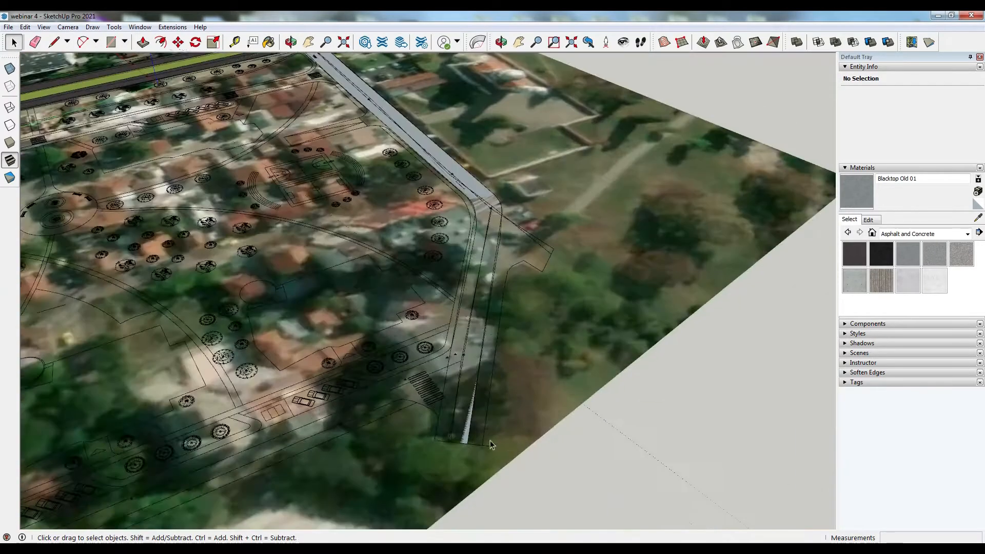
{"action": "left_click", "coordinate": [143, 42]}
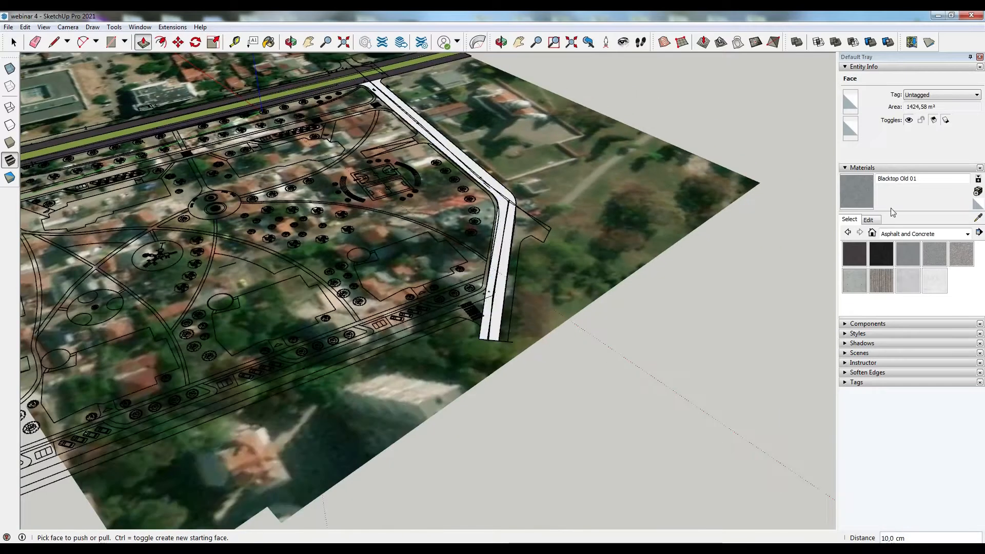
{"action": "left_click", "coordinate": [864, 197]}
{"action": "left_click", "coordinate": [507, 224]}
{"action": "mouse_move", "coordinate": [606, 287]}
{"action": "middle_mouse_down"}
{"action": "mouse_move", "coordinate": [380, 372]}
{"action": "mouse_move", "coordinate": [216, 338]}
{"action": "middle_mouse_up"}
{"action": "scroll", "coordinate": [662, 309], "scroll_direction": "up", "scroll_amount": 4}
{"action": "scroll", "coordinate": [662, 310], "scroll_direction": "up", "scroll_amount": 2}
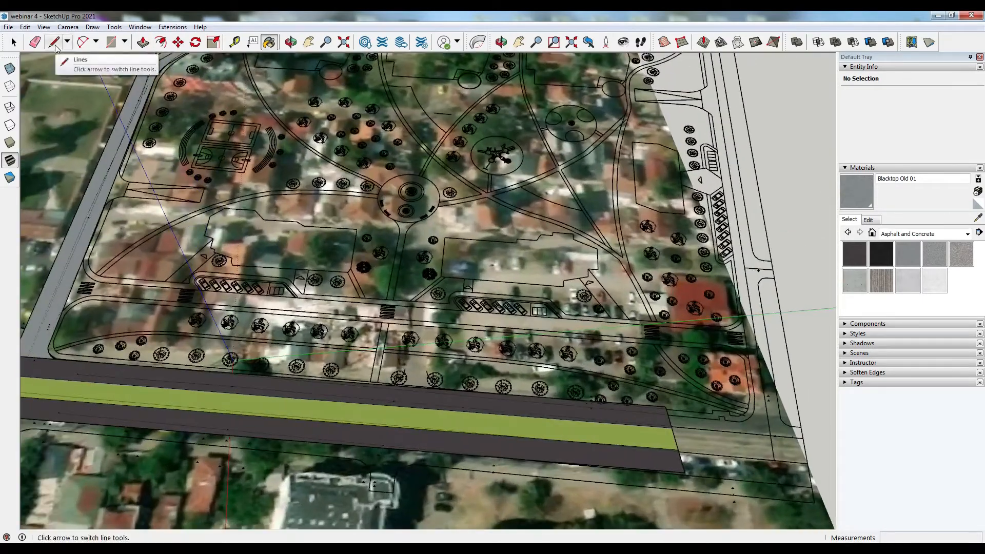
- Draw a line along the park-side curb of the main road
{"action": "left_click", "coordinate": [54, 42]}
{"action": "left_click", "coordinate": [171, 331]}
{"action": "scroll", "coordinate": [708, 323], "scroll_direction": "up", "scroll_amount": 5}
{"action": "left_click", "coordinate": [709, 361]}
{"action": "scroll", "coordinate": [708, 360], "scroll_direction": "down", "scroll_amount": 8}
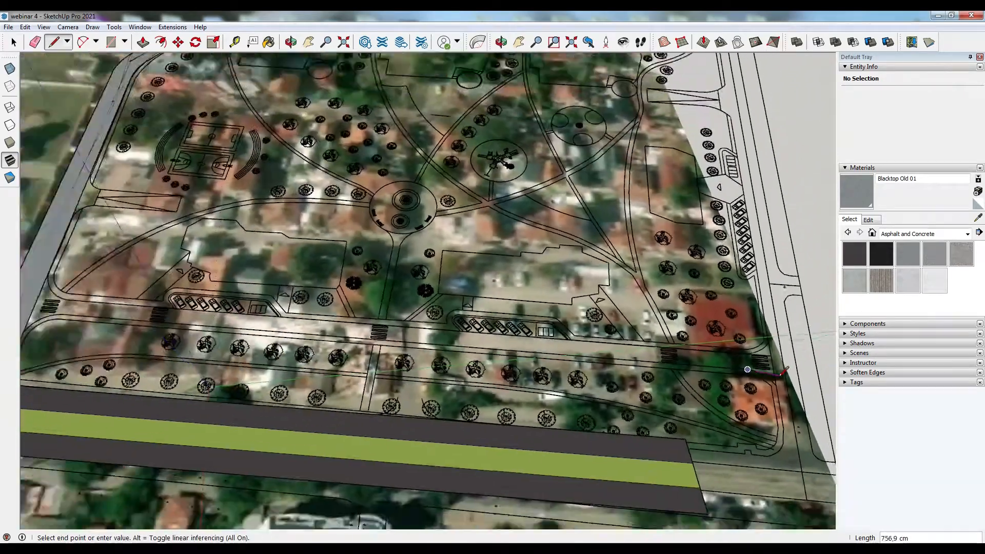
{"action": "scroll", "coordinate": [164, 328], "scroll_direction": "up", "scroll_amount": 7}
{"action": "left_click", "coordinate": [208, 328]}
- Draw an arc tracing the curved curb at the western side street corner
{"action": "left_click", "coordinate": [83, 42]}
{"action": "left_click", "coordinate": [120, 374]}
{"action": "left_click", "coordinate": [213, 327]}
{"action": "scroll", "coordinate": [159, 350], "scroll_direction": "up", "scroll_amount": 2}
{"action": "scroll", "coordinate": [111, 381], "scroll_direction": "up", "scroll_amount": 5}
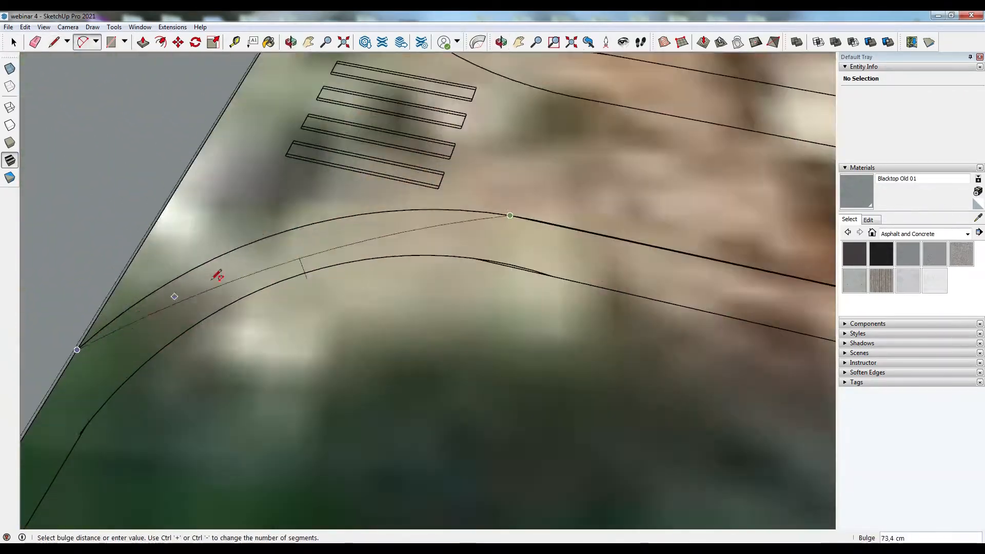
{"action": "left_click", "coordinate": [216, 277]}
{"action": "scroll", "coordinate": [215, 277], "scroll_direction": "down", "scroll_amount": 5}
{"action": "scroll", "coordinate": [289, 163], "scroll_direction": "up", "scroll_amount": 8}
- Draw arcs tracing the curved curb corners at the eastern junction
{"action": "left_click", "coordinate": [296, 110]}
{"action": "scroll", "coordinate": [294, 115], "scroll_direction": "down", "scroll_amount": 4}
{"action": "left_click", "coordinate": [464, 383]}
{"action": "left_click", "coordinate": [272, 285]}
{"action": "scroll", "coordinate": [272, 286], "scroll_direction": "down", "scroll_amount": 6}
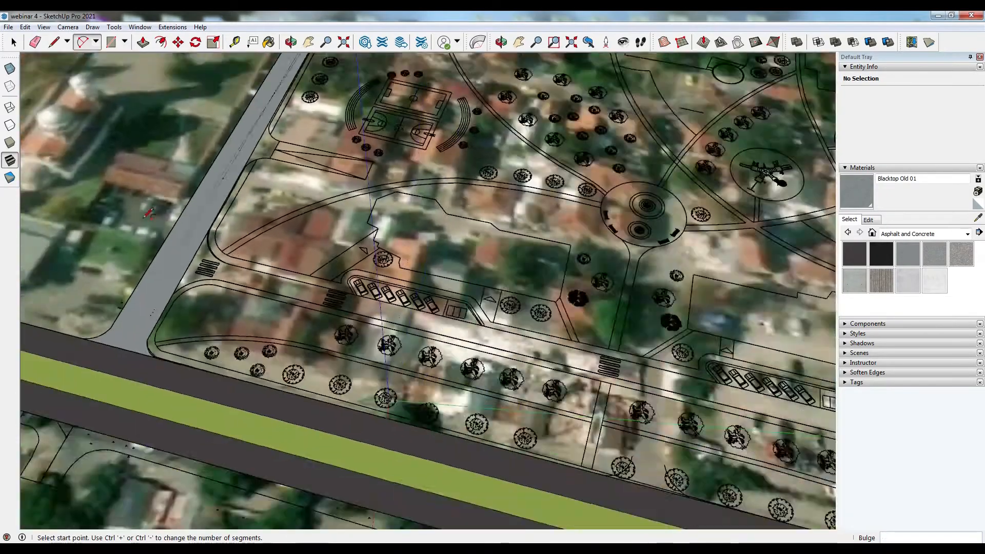
{"action": "scroll", "coordinate": [586, 369], "scroll_direction": "up", "scroll_amount": 7}
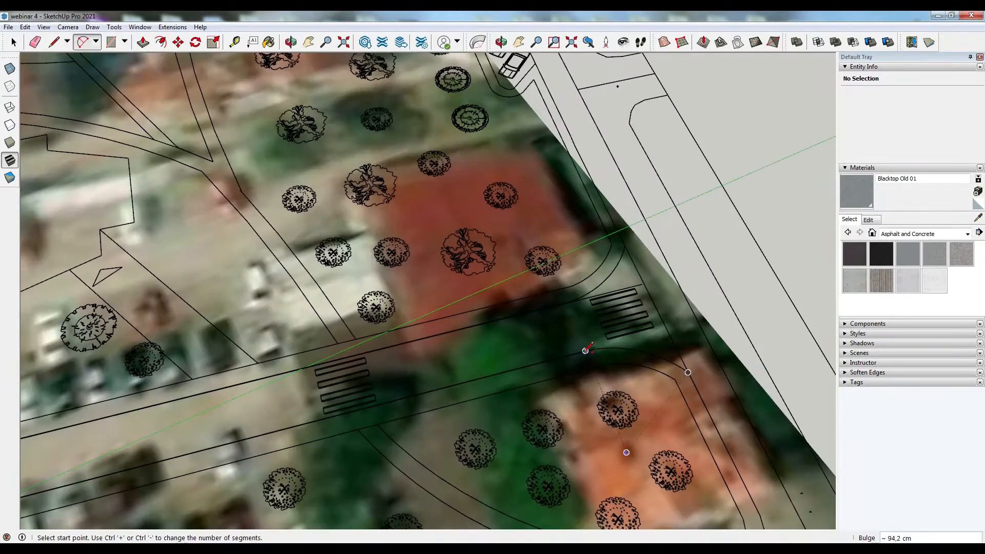
{"action": "scroll", "coordinate": [636, 346], "scroll_direction": "up", "scroll_amount": 5}
{"action": "mouse_move", "coordinate": [636, 346]}
{"action": "middle_mouse_down"}
{"action": "mouse_move", "coordinate": [637, 330]}
{"action": "mouse_move", "coordinate": [281, 300]}
{"action": "mouse_move", "coordinate": [336, 497]}
{"action": "middle_mouse_up"}
{"action": "left_click", "coordinate": [638, 330]}
- Draw lines between the curb edges to close the side street outline
{"action": "key", "text": "l"}
{"action": "left_click", "coordinate": [650, 177]}
{"action": "scroll", "coordinate": [789, 359], "scroll_direction": "down", "scroll_amount": 4}
{"action": "left_click", "coordinate": [89, 362]}
{"action": "scroll", "coordinate": [336, 497], "scroll_direction": "down", "scroll_amount": 6}
{"action": "scroll", "coordinate": [340, 177], "scroll_direction": "up", "scroll_amount": 3}
{"action": "left_click", "coordinate": [359, 179]}
{"action": "middle_click_drag", "start_coordinate": [359, 179], "coordinate": [418, 229]}
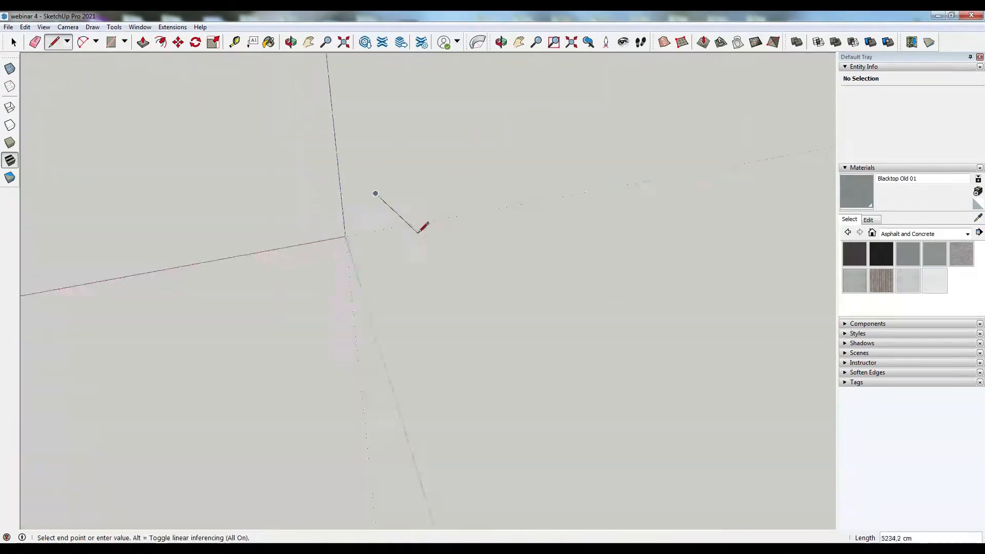
{"action": "left_click", "coordinate": [372, 468]}
{"action": "left_click", "coordinate": [411, 458]}
{"action": "left_click", "coordinate": [360, 231]}
{"action": "left_click", "coordinate": [326, 237]}
{"action": "key", "text": "space"}
{"action": "left_click", "coordinate": [331, 238]}
{"action": "scroll", "coordinate": [330, 245], "scroll_direction": "up", "scroll_amount": 8}
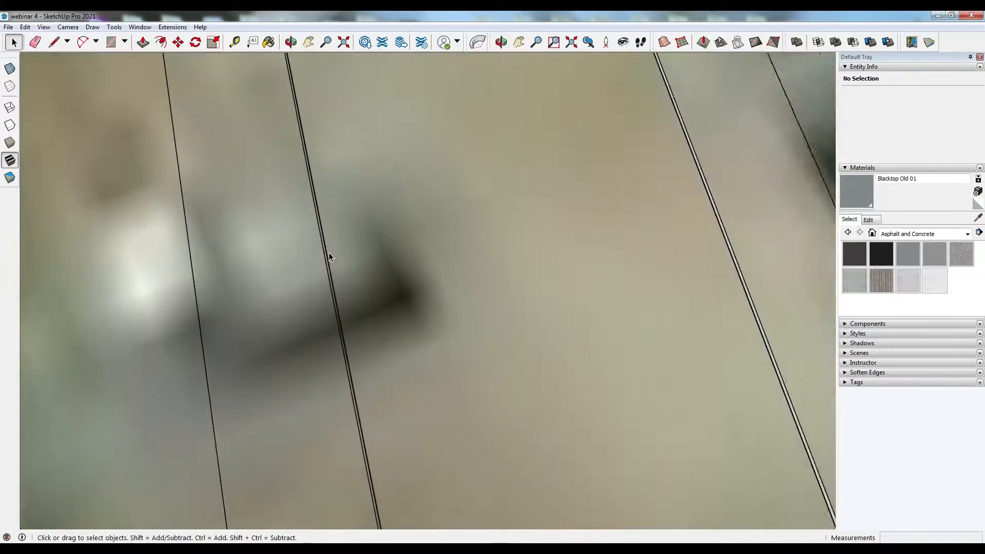
- Draw a line connecting the parallel curb lines and delete a stray edge
{"action": "left_click", "coordinate": [315, 207]}
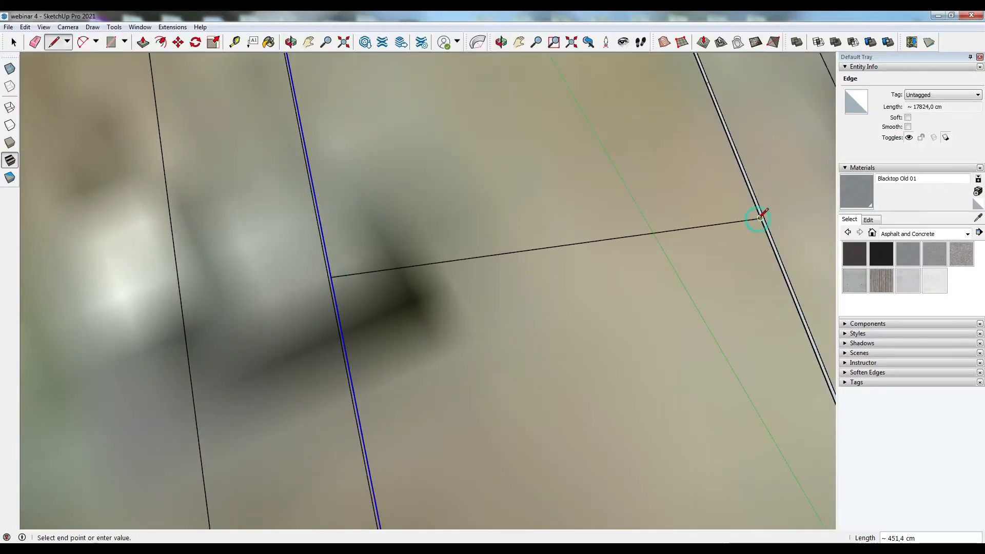
{"action": "left_click", "coordinate": [747, 187]}
{"action": "scroll", "coordinate": [472, 249], "scroll_direction": "down", "scroll_amount": 8}
{"action": "scroll", "coordinate": [521, 411], "scroll_direction": "up", "scroll_amount": 3}
{"action": "scroll", "coordinate": [434, 411], "scroll_direction": "up", "scroll_amount": 8}
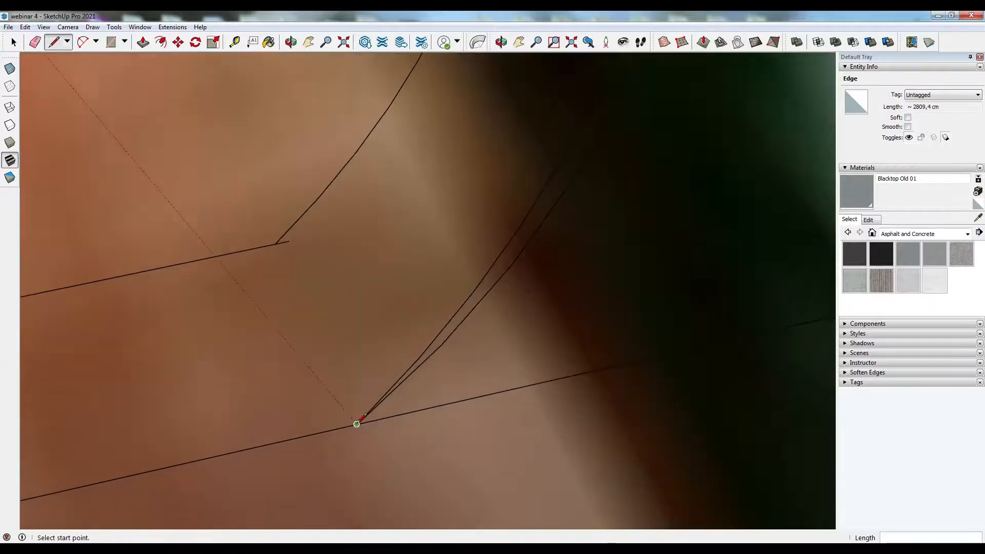
{"action": "scroll", "coordinate": [356, 422], "scroll_direction": "down", "scroll_amount": 5}
{"action": "scroll", "coordinate": [550, 121], "scroll_direction": "up", "scroll_amount": 6}
{"action": "key", "text": "space"}
{"action": "left_click", "coordinate": [550, 233]}
{"action": "key", "text": "Delete"}
- Draw an arc along the curved curb corner of the side street
{"action": "scroll", "coordinate": [536, 318], "scroll_direction": "down", "scroll_amount": 3}
{"action": "left_click", "coordinate": [537, 294]}
{"action": "key", "text": "a"}
{"action": "left_click", "coordinate": [469, 128]}
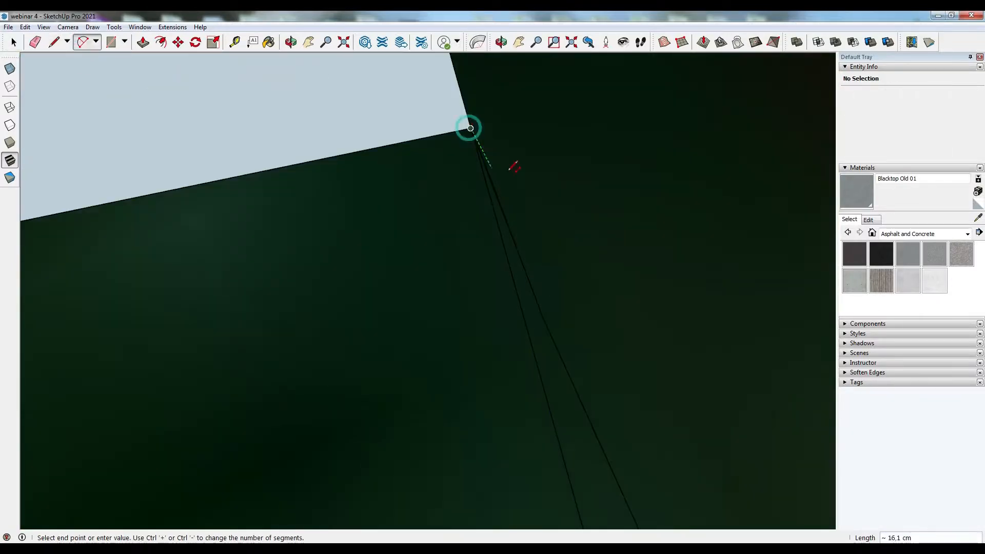
{"action": "scroll", "coordinate": [513, 180], "scroll_direction": "down", "scroll_amount": 8}
{"action": "left_click", "coordinate": [712, 370]}
{"action": "left_click", "coordinate": [516, 262]}
{"action": "key", "text": "space"}
- Draw a line across the street between its two curb edges
{"action": "scroll", "coordinate": [484, 359], "scroll_direction": "down", "scroll_amount": 4}
{"action": "scroll", "coordinate": [532, 395], "scroll_direction": "down", "scroll_amount": 5}
{"action": "middle_click_drag", "start_coordinate": [790, 333], "coordinate": [559, 310]}
{"action": "scroll", "coordinate": [559, 310], "scroll_direction": "down", "scroll_amount": 8}
{"action": "scroll", "coordinate": [503, 261], "scroll_direction": "up", "scroll_amount": 10}
{"action": "scroll", "coordinate": [411, 233], "scroll_direction": "up", "scroll_amount": 6}
{"action": "key", "text": "l"}
{"action": "left_click", "coordinate": [268, 188]}
{"action": "scroll", "coordinate": [277, 205], "scroll_direction": "down", "scroll_amount": 2}
{"action": "scroll", "coordinate": [394, 420], "scroll_direction": "up", "scroll_amount": 2}
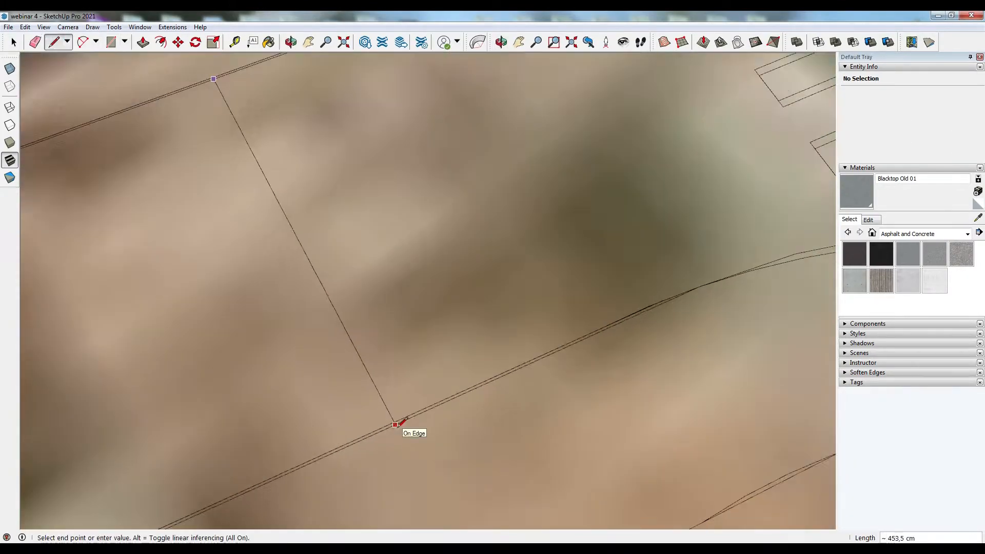
{"action": "left_click", "coordinate": [395, 425]}
{"action": "middle_click_drag", "start_coordinate": [395, 424], "coordinate": [431, 428]}
{"action": "scroll", "coordinate": [405, 428], "scroll_direction": "up", "scroll_amount": 2}
{"action": "left_click", "coordinate": [383, 442]}
{"action": "scroll", "coordinate": [485, 462], "scroll_direction": "down", "scroll_amount": 2}
{"action": "left_click", "coordinate": [180, 128]}
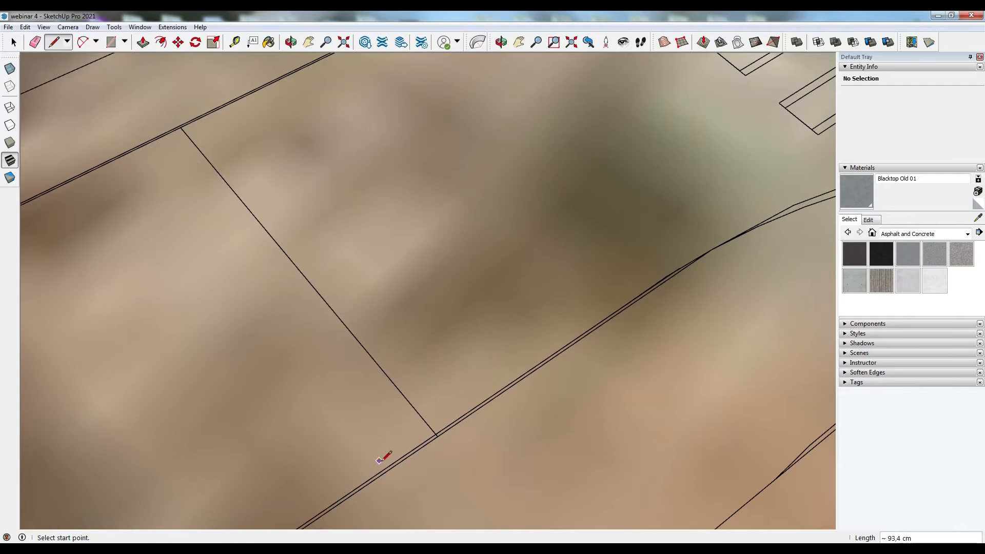
- Draw another line across the street to split its surface into faces
{"action": "left_click", "coordinate": [101, 173]}
{"action": "scroll", "coordinate": [101, 173], "scroll_direction": "down", "scroll_amount": 6}
{"action": "middle_click_drag", "start_coordinate": [102, 177], "coordinate": [251, 390]}
{"action": "scroll", "coordinate": [145, 249], "scroll_direction": "up", "scroll_amount": 8}
{"action": "left_click", "coordinate": [145, 251]}
{"action": "scroll", "coordinate": [154, 246], "scroll_direction": "down", "scroll_amount": 7}
{"action": "scroll", "coordinate": [518, 77], "scroll_direction": "up", "scroll_amount": 8}
{"action": "left_click", "coordinate": [513, 74]}
{"action": "scroll", "coordinate": [513, 75], "scroll_direction": "down", "scroll_amount": 10}
- Delete an unneeded edge crossing the street surface, undoing one mistaken deletion
{"action": "key", "text": "space"}
{"action": "scroll", "coordinate": [251, 402], "scroll_direction": "up", "scroll_amount": 5}
{"action": "left_click", "coordinate": [259, 363]}
{"action": "key", "text": "Delete"}
{"action": "key", "text": "ctrl+z"}
{"action": "scroll", "coordinate": [279, 316], "scroll_direction": "up", "scroll_amount": 7}
{"action": "left_click", "coordinate": [278, 312]}
{"action": "key", "text": "Delete"}
{"action": "scroll", "coordinate": [285, 342], "scroll_direction": "down", "scroll_amount": 8}
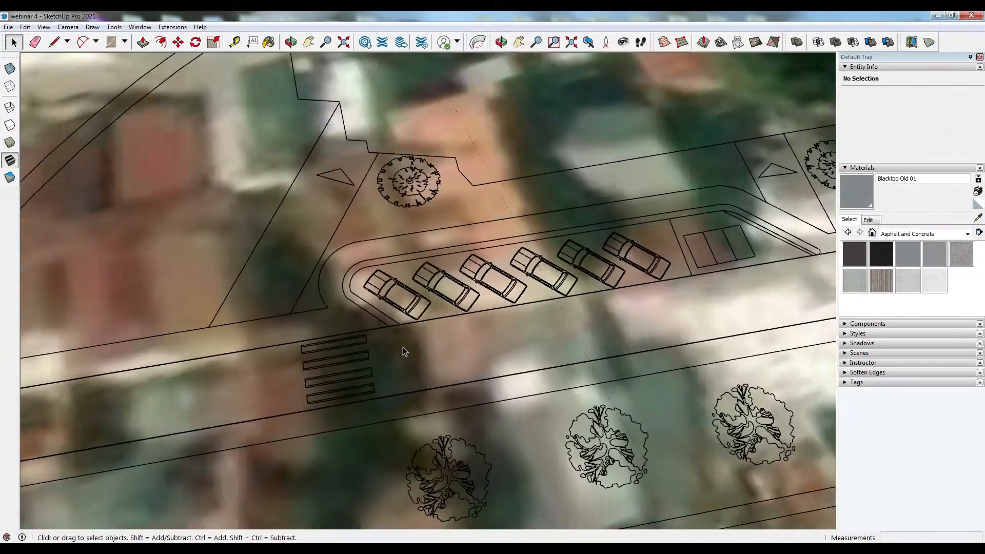
- Push/pull the street faces up 10 cm
{"action": "key", "text": "p"}
{"action": "left_click", "coordinate": [49, 328]}
{"action": "type", "text": "10"}
{"action": "key", "text": "Return"}
{"action": "scroll", "coordinate": [120, 282], "scroll_direction": "down", "scroll_amount": 5}
{"action": "middle_click_drag", "start_coordinate": [273, 296], "coordinate": [446, 257]}
{"action": "scroll", "coordinate": [451, 262], "scroll_direction": "up", "scroll_amount": 5}
{"action": "double_click", "coordinate": [462, 268]}
{"action": "key", "text": "space"}
- Delete stray edges around the parking area
{"action": "scroll", "coordinate": [385, 308], "scroll_direction": "up", "scroll_amount": 10}
{"action": "left_click", "coordinate": [387, 301]}
{"action": "key", "text": "Delete"}
{"action": "scroll", "coordinate": [387, 300], "scroll_direction": "down", "scroll_amount": 8}
{"action": "left_click", "coordinate": [620, 102]}
{"action": "key", "text": "Delete"}
{"action": "scroll", "coordinate": [467, 224], "scroll_direction": "down", "scroll_amount": 10}
{"action": "middle_click_drag", "start_coordinate": [482, 257], "coordinate": [646, 375]}
{"action": "scroll", "coordinate": [328, 329], "scroll_direction": "up", "scroll_amount": 5}
- Draw lines closing the southern end of the main road into faces
{"action": "key", "text": "p"}
{"action": "left_click", "coordinate": [280, 267]}
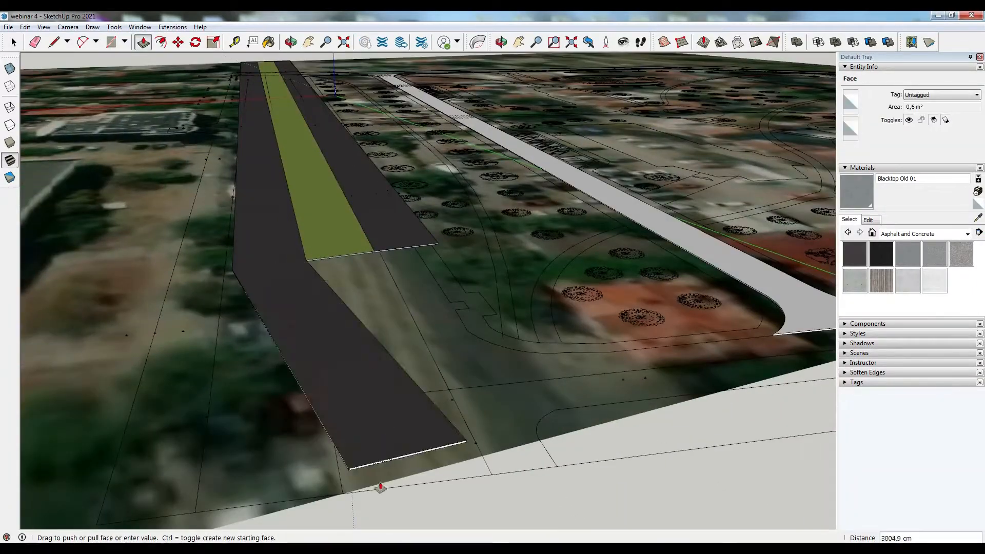
{"action": "key", "text": "l"}
{"action": "middle_click_drag", "start_coordinate": [226, 299], "coordinate": [246, 281]}
{"action": "key", "text": "m"}
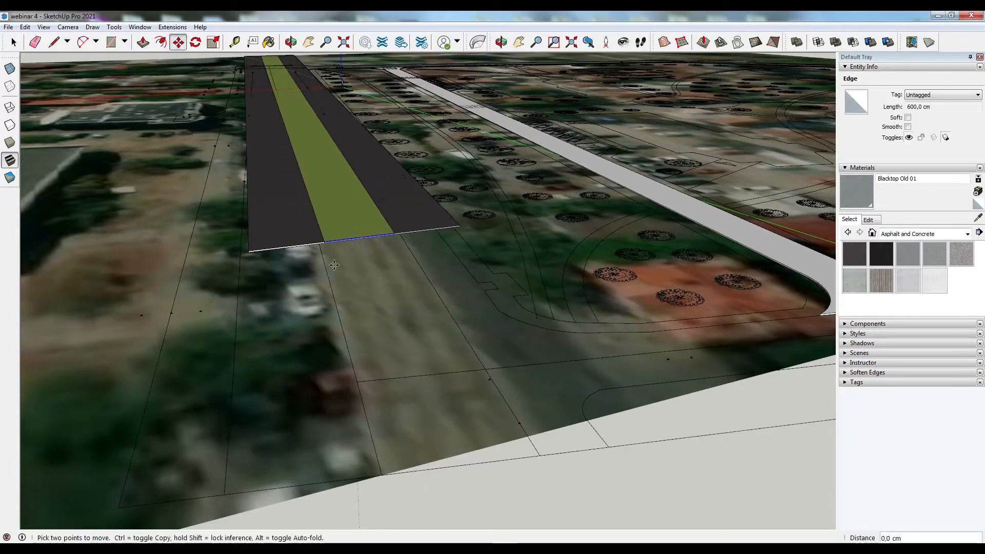
{"action": "left_click", "coordinate": [54, 42]}
{"action": "scroll", "coordinate": [250, 256], "scroll_direction": "up", "scroll_amount": 5}
{"action": "left_click", "coordinate": [250, 238]}
{"action": "scroll", "coordinate": [262, 257], "scroll_direction": "down", "scroll_amount": 5}
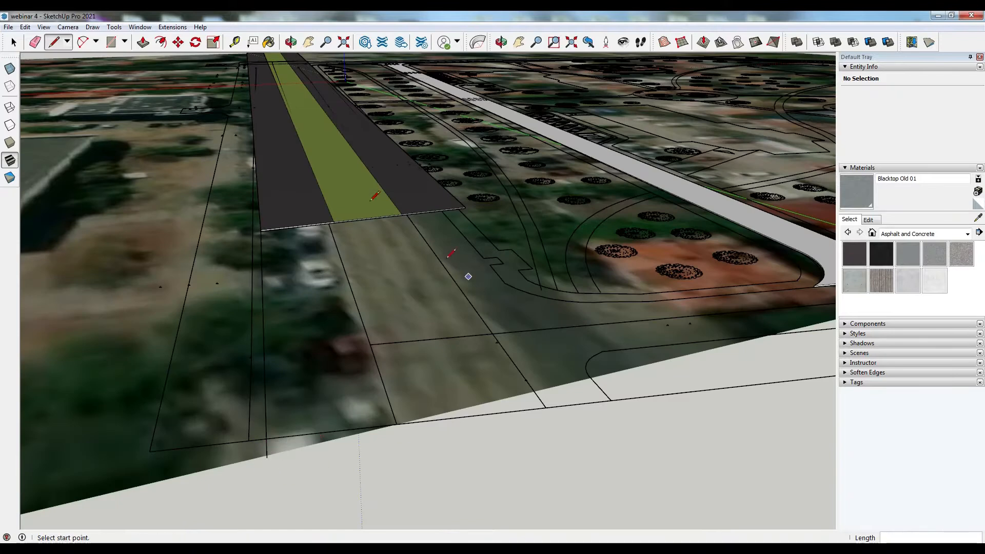
{"action": "scroll", "coordinate": [448, 245], "scroll_direction": "up", "scroll_amount": 5}
{"action": "scroll", "coordinate": [588, 225], "scroll_direction": "down", "scroll_amount": 1}
{"action": "key", "text": "space"}
{"action": "key", "text": "m"}
{"action": "scroll", "coordinate": [54, 239], "scroll_direction": "up", "scroll_amount": 2}
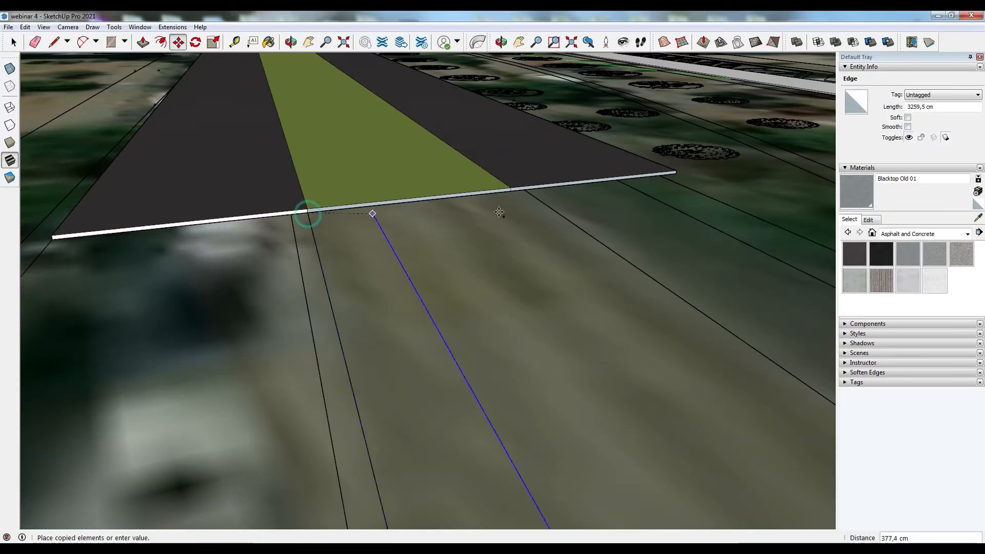
{"action": "key", "text": "l"}
{"action": "scroll", "coordinate": [349, 198], "scroll_direction": "down", "scroll_amount": 5}
{"action": "left_click", "coordinate": [237, 436]}
- Push/pull the two new road faces up by the same 10 cm
{"action": "key", "text": "p"}
{"action": "double_click", "coordinate": [354, 215]}
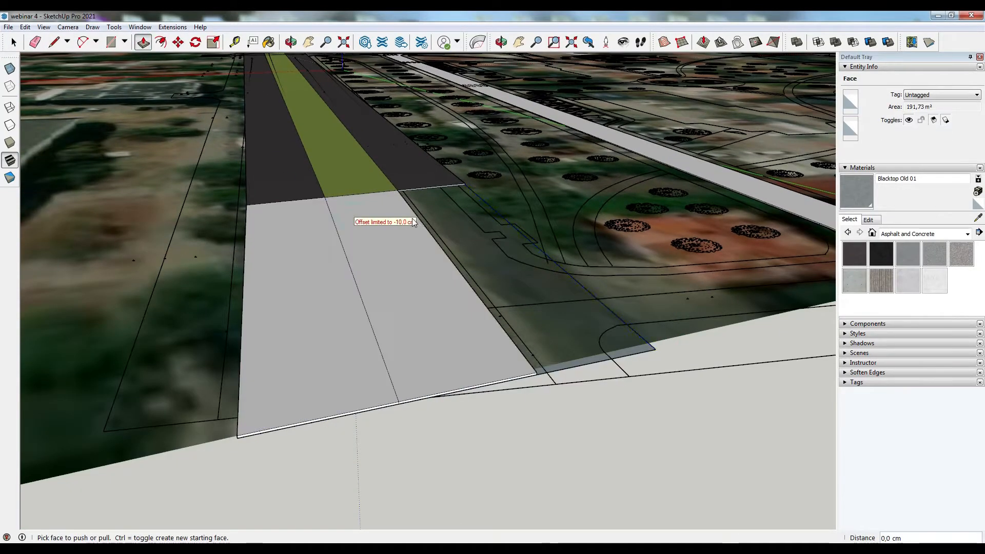
{"action": "double_click", "coordinate": [462, 226]}
{"action": "key", "text": "space"}
- Delete the seam edges and paint the extended road lanes with Asphalt New
{"action": "left_click", "coordinate": [293, 200]}
{"action": "key", "text": "Delete"}
{"action": "left_click", "coordinate": [361, 193]}
{"action": "key", "text": "Delete"}
{"action": "left_click", "coordinate": [854, 254]}
{"action": "left_click", "coordinate": [329, 258]}
- Pick the Grass Light Green material from the Landscaping, Fencing and Vegetation collection
{"action": "left_click", "coordinate": [968, 234]}
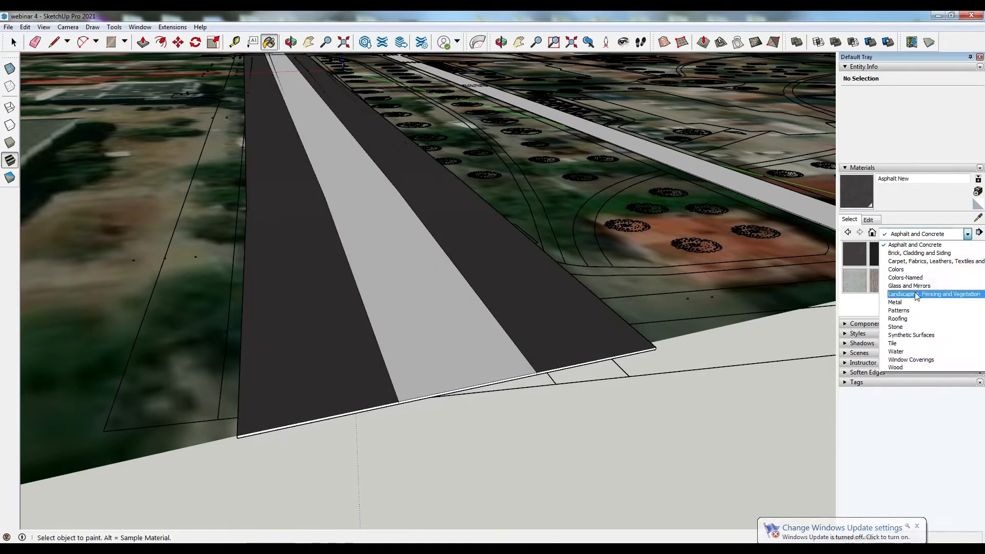
{"action": "left_click", "coordinate": [917, 293]}
{"action": "left_click", "coordinate": [881, 305]}
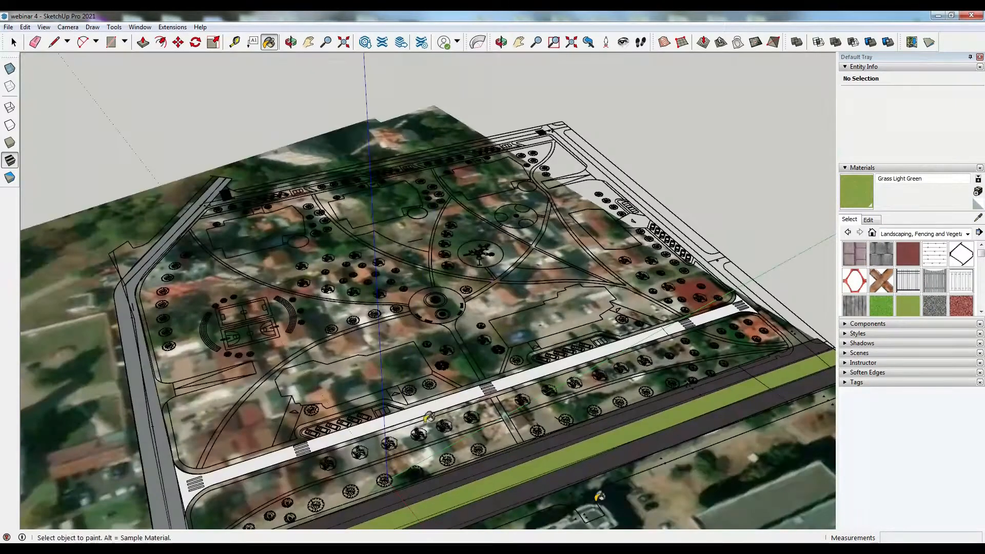
{"action": "right_click", "coordinate": [868, 486]}
{"action": "left_click", "coordinate": [889, 521]}
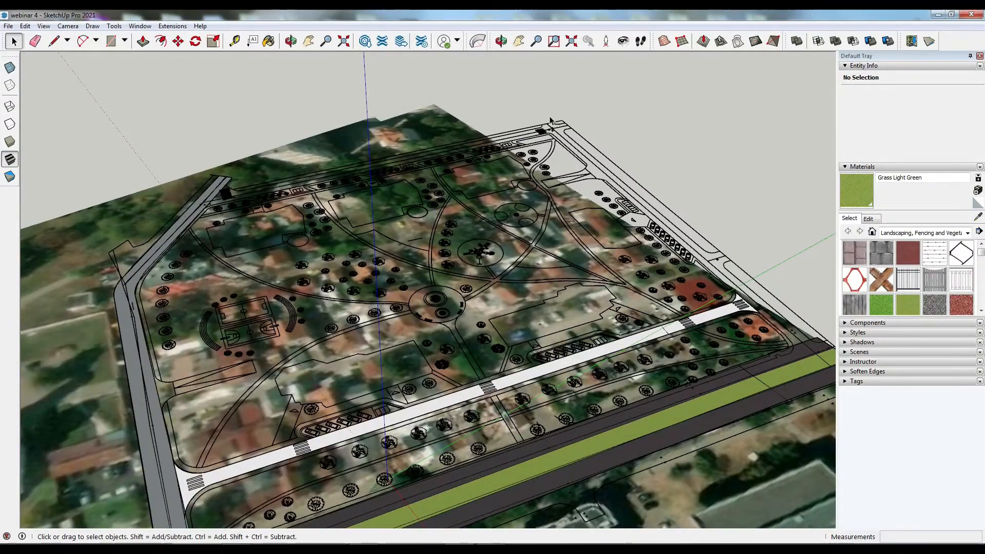
{"action": "middle_click_drag", "start_coordinate": [359, 257], "coordinate": [206, 231]}
{"action": "scroll", "coordinate": [152, 226], "scroll_direction": "up", "scroll_amount": 8}
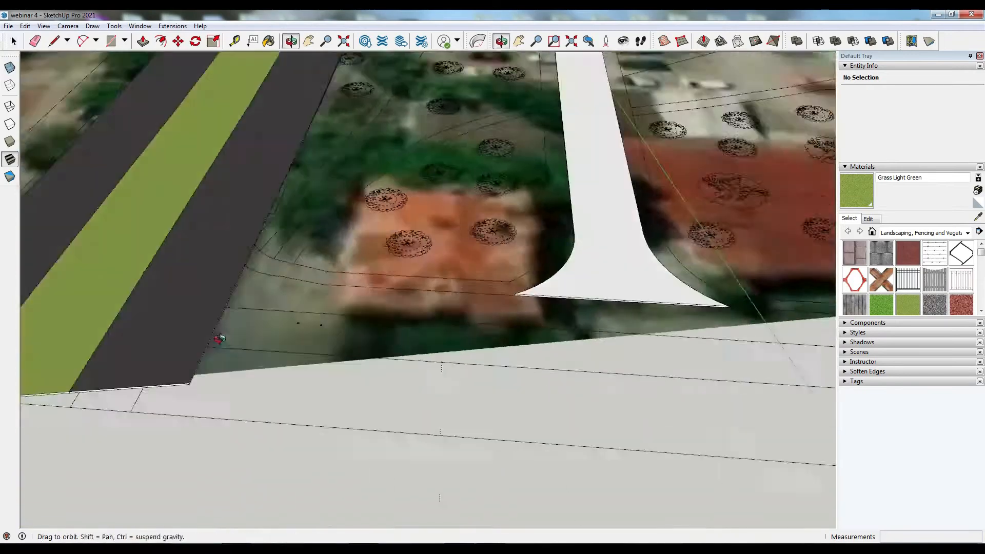
- Draw lines closing the side street outline near the curved road
{"action": "key", "text": "l"}
{"action": "left_click", "coordinate": [152, 227]}
{"action": "scroll", "coordinate": [152, 226], "scroll_direction": "down", "scroll_amount": 8}
{"action": "scroll", "coordinate": [252, 264], "scroll_direction": "up", "scroll_amount": 3}
{"action": "left_click", "coordinate": [373, 278]}
{"action": "left_click", "coordinate": [255, 332]}
- Draw an arc along the curb corner at the side street mouth
{"action": "left_click", "coordinate": [162, 44]}
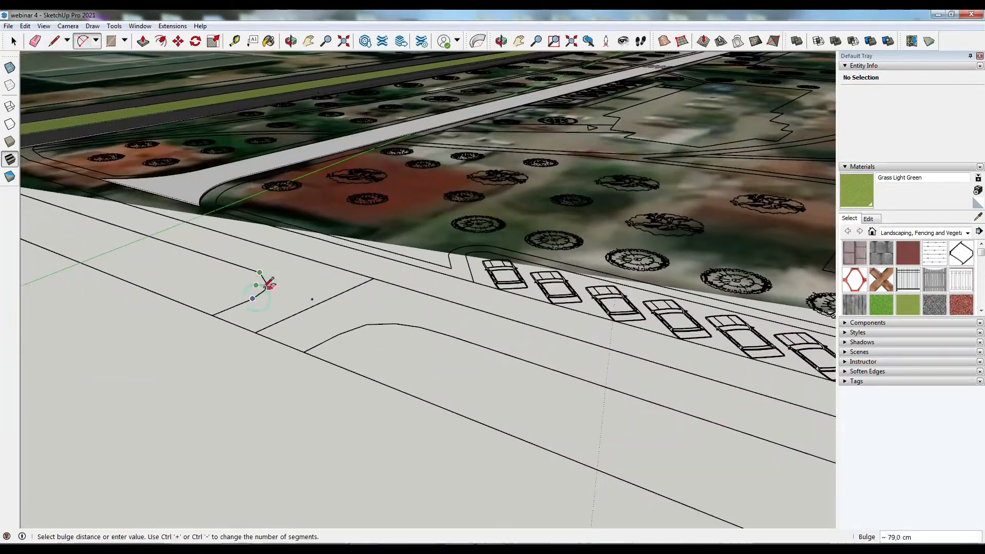
{"action": "left_click", "coordinate": [271, 284]}
{"action": "scroll", "coordinate": [271, 284], "scroll_direction": "up", "scroll_amount": 2}
{"action": "key", "text": "l"}
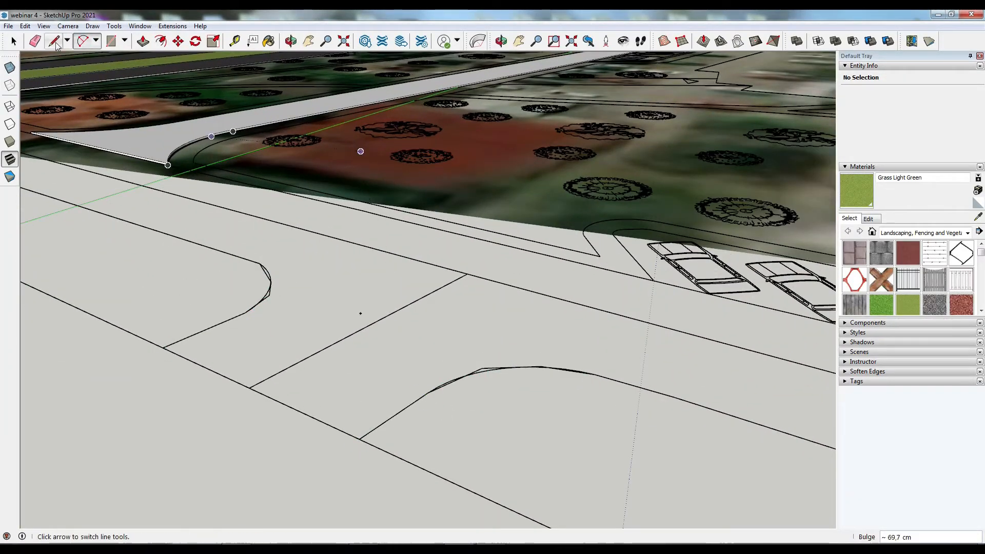
- Draw lines and an arc closing the curb outline at the side street's corner near the crosswalk
{"action": "left_click", "coordinate": [55, 43]}
{"action": "left_click", "coordinate": [595, 375]}
{"action": "scroll", "coordinate": [429, 236], "scroll_direction": "down", "scroll_amount": 9}
{"action": "scroll", "coordinate": [768, 316], "scroll_direction": "up", "scroll_amount": 6}
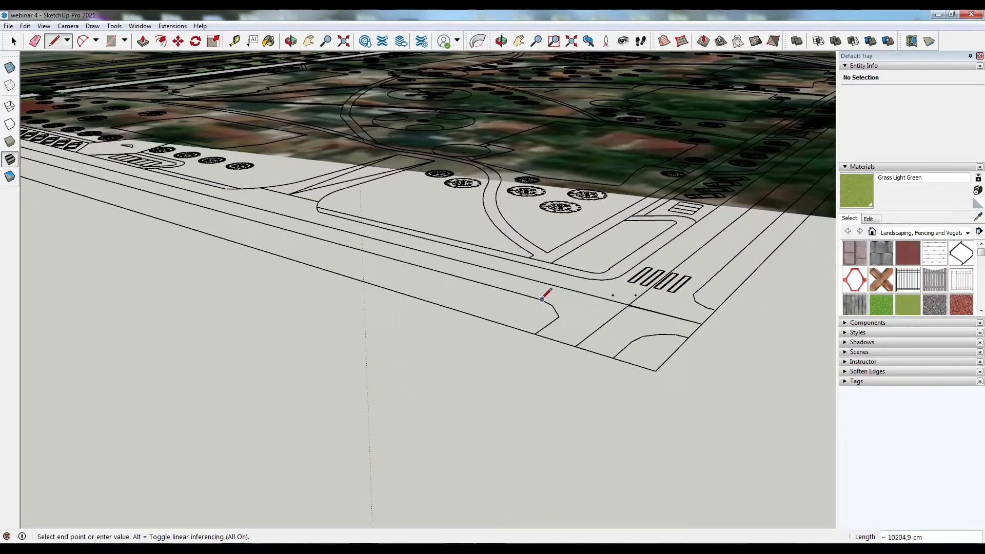
{"action": "left_click", "coordinate": [560, 318]}
{"action": "scroll", "coordinate": [556, 310], "scroll_direction": "up", "scroll_amount": 3}
{"action": "left_click", "coordinate": [507, 373]}
{"action": "scroll", "coordinate": [346, 274], "scroll_direction": "down", "scroll_amount": 2}
{"action": "left_click", "coordinate": [598, 391]}
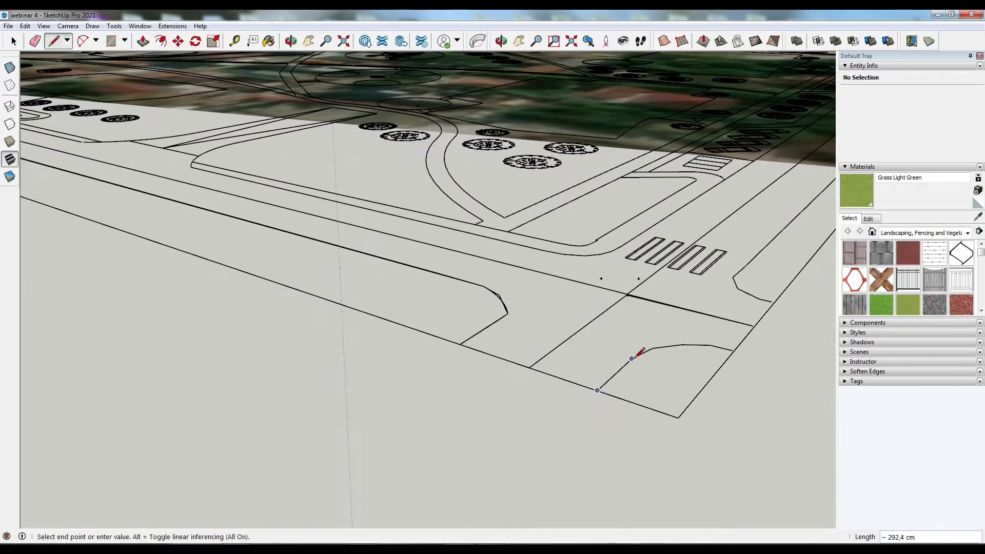
{"action": "scroll", "coordinate": [765, 299], "scroll_direction": "up", "scroll_amount": 2}
{"action": "left_click", "coordinate": [766, 300]}
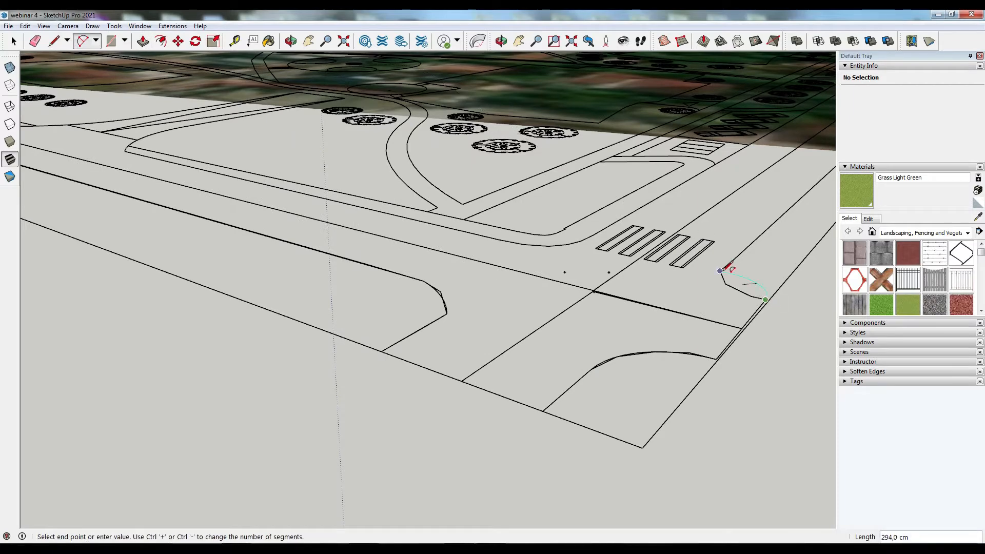
- Draw a long line from the street's edge endpoint to the curb corner beside the crosswalk
{"action": "scroll", "coordinate": [668, 289], "scroll_direction": "down", "scroll_amount": 5}
{"action": "scroll", "coordinate": [694, 193], "scroll_direction": "up", "scroll_amount": 4}
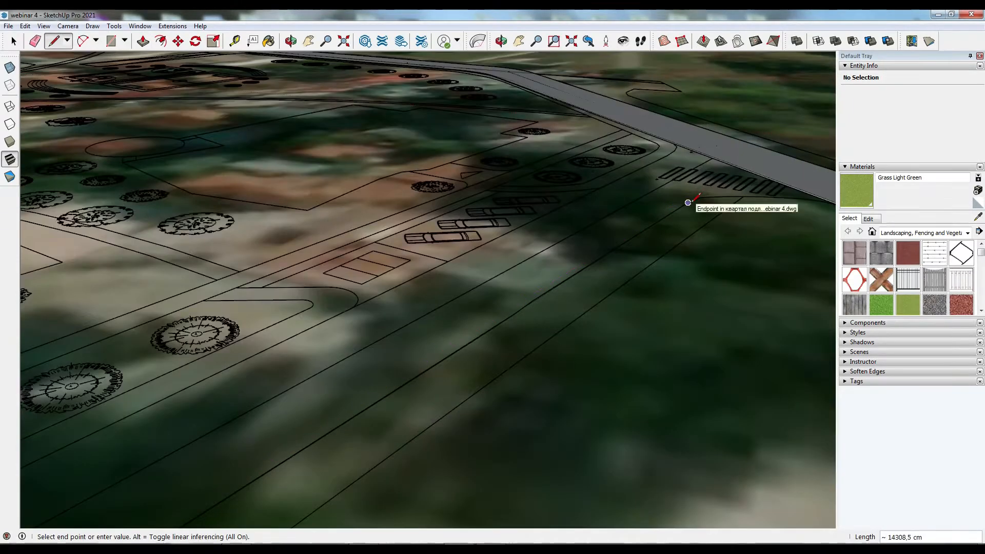
{"action": "scroll", "coordinate": [822, 201], "scroll_direction": "up", "scroll_amount": 5}
{"action": "double_click", "coordinate": [780, 198]}
{"action": "middle_click_drag", "start_coordinate": [777, 199], "coordinate": [483, 251]}
{"action": "scroll", "coordinate": [400, 94], "scroll_direction": "up", "scroll_amount": 4}
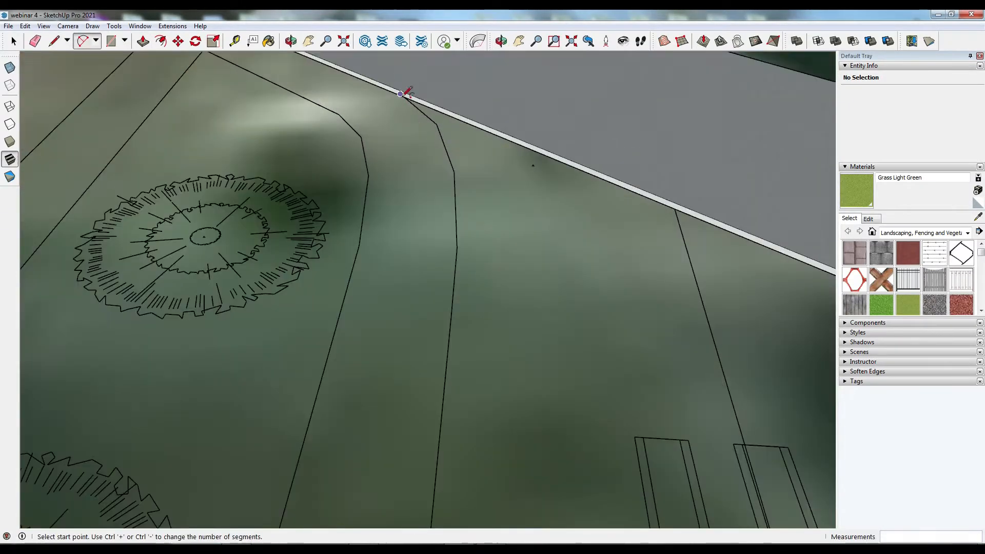
{"action": "left_click", "coordinate": [452, 166]}
{"action": "key", "text": "l"}
{"action": "scroll", "coordinate": [487, 123], "scroll_direction": "down", "scroll_amount": 8}
{"action": "scroll", "coordinate": [473, 331], "scroll_direction": "up", "scroll_amount": 6}
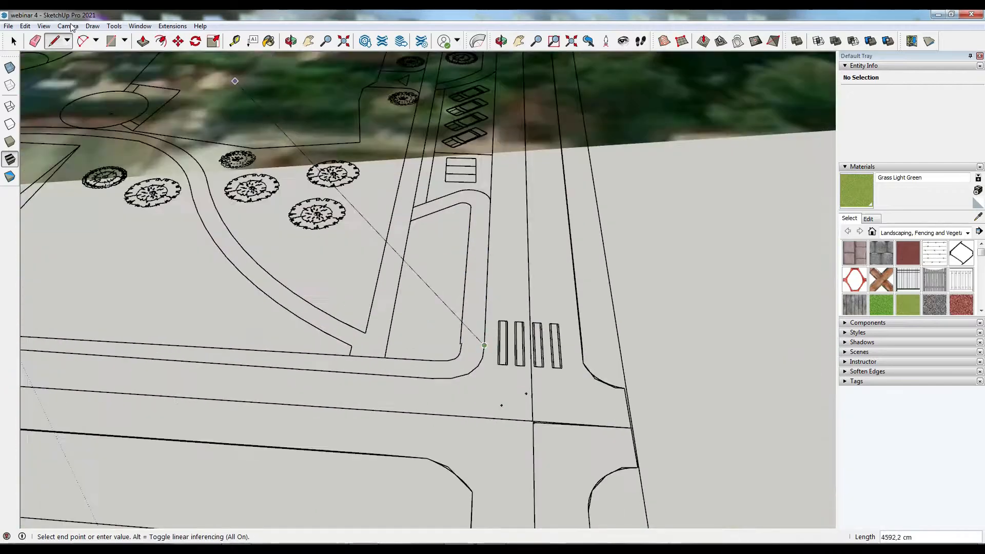
{"action": "scroll", "coordinate": [482, 344], "scroll_direction": "up", "scroll_amount": 3}
{"action": "left_click", "coordinate": [488, 323]}
- Draw an arc tracing the curved curb of the park entrance road along the main street
{"action": "key", "text": "a"}
{"action": "left_click", "coordinate": [409, 398]}
{"action": "scroll", "coordinate": [409, 398], "scroll_direction": "down", "scroll_amount": 6}
{"action": "scroll", "coordinate": [359, 380], "scroll_direction": "up", "scroll_amount": 4}
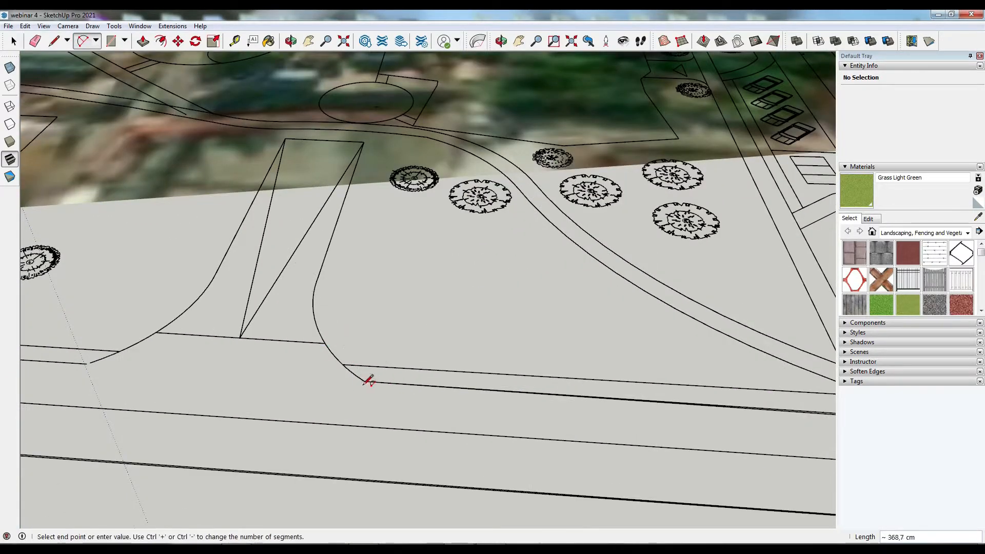
{"action": "left_click", "coordinate": [156, 333]}
{"action": "scroll", "coordinate": [89, 363], "scroll_direction": "up", "scroll_amount": 2}
{"action": "double_click", "coordinate": [88, 364]}
- Draw a line across the entrance road mouth and an arc along the neighbouring curb corner
{"action": "key", "text": "l"}
{"action": "left_click", "coordinate": [468, 333]}
{"action": "scroll", "coordinate": [469, 334], "scroll_direction": "down", "scroll_amount": 6}
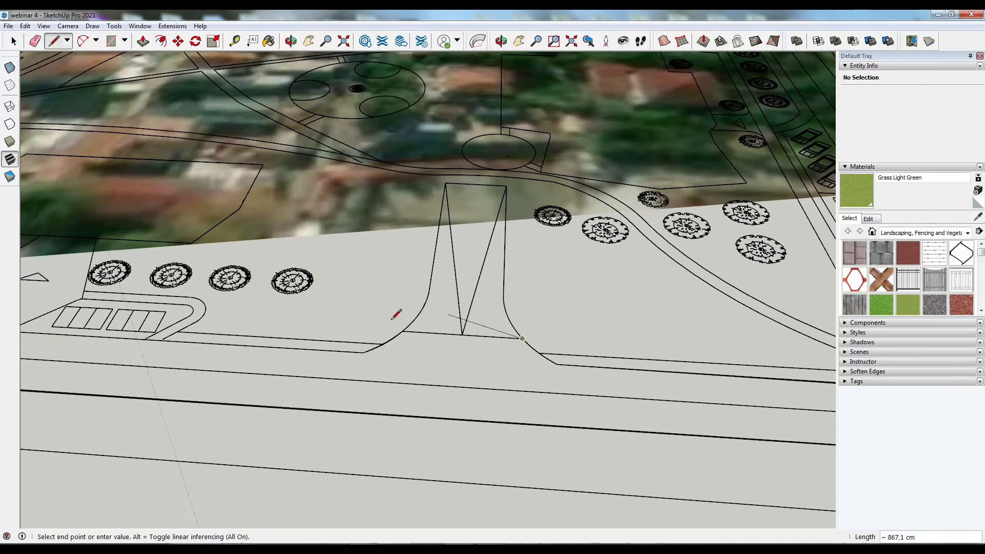
{"action": "scroll", "coordinate": [31, 341], "scroll_direction": "up", "scroll_amount": 5}
{"action": "scroll", "coordinate": [62, 285], "scroll_direction": "up", "scroll_amount": 4}
{"action": "middle_click_drag", "start_coordinate": [61, 285], "coordinate": [154, 286]}
{"action": "key", "text": "a"}
{"action": "scroll", "coordinate": [54, 269], "scroll_direction": "up", "scroll_amount": 5}
{"action": "left_click", "coordinate": [54, 268]}
{"action": "middle_click_drag", "start_coordinate": [54, 269], "coordinate": [153, 283]}
{"action": "left_click", "coordinate": [439, 356]}
{"action": "scroll", "coordinate": [439, 356], "scroll_direction": "down", "scroll_amount": 2}
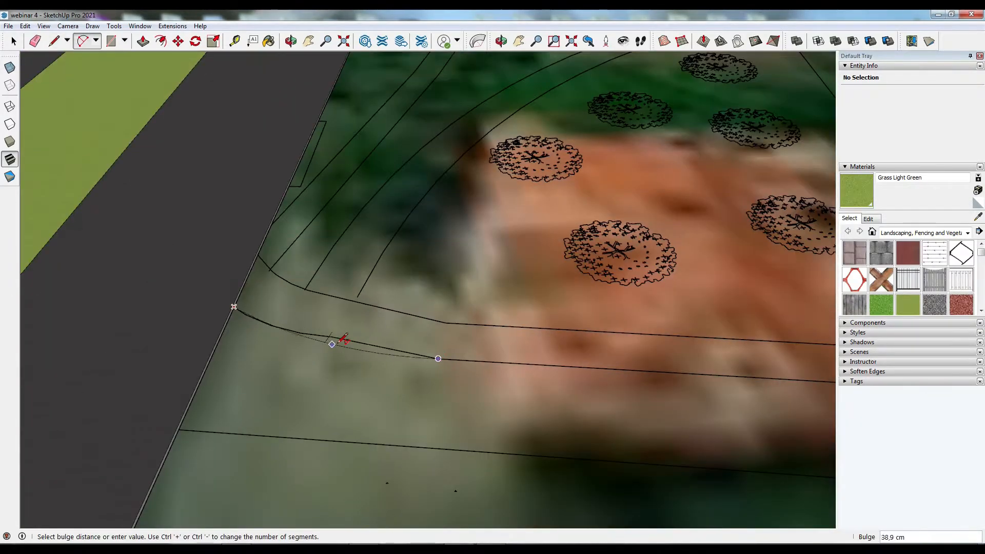
{"action": "left_click", "coordinate": [336, 343]}
{"action": "middle_click_drag", "start_coordinate": [336, 343], "coordinate": [216, 334]}
{"action": "scroll", "coordinate": [113, 361], "scroll_direction": "up", "scroll_amount": 3}
- Draw lines closing the road outline between the curb corners along the main street
{"action": "key", "text": "l"}
{"action": "left_click", "coordinate": [110, 358]}
{"action": "left_click", "coordinate": [79, 408]}
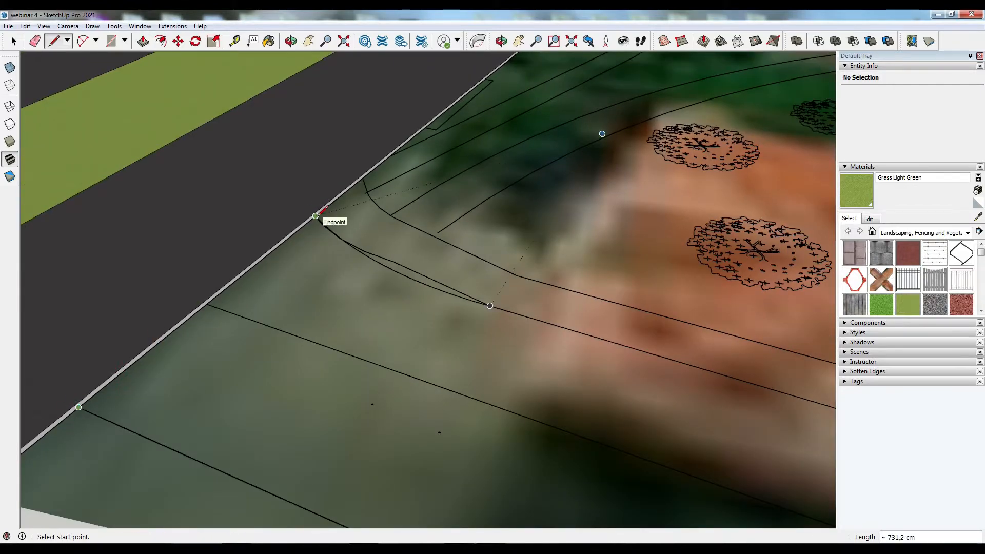
{"action": "scroll", "coordinate": [316, 215], "scroll_direction": "down", "scroll_amount": 6}
{"action": "scroll", "coordinate": [537, 336], "scroll_direction": "up", "scroll_amount": 3}
{"action": "left_click", "coordinate": [535, 335]}
{"action": "scroll", "coordinate": [269, 247], "scroll_direction": "down", "scroll_amount": 6}
{"action": "scroll", "coordinate": [760, 393], "scroll_direction": "up", "scroll_amount": 6}
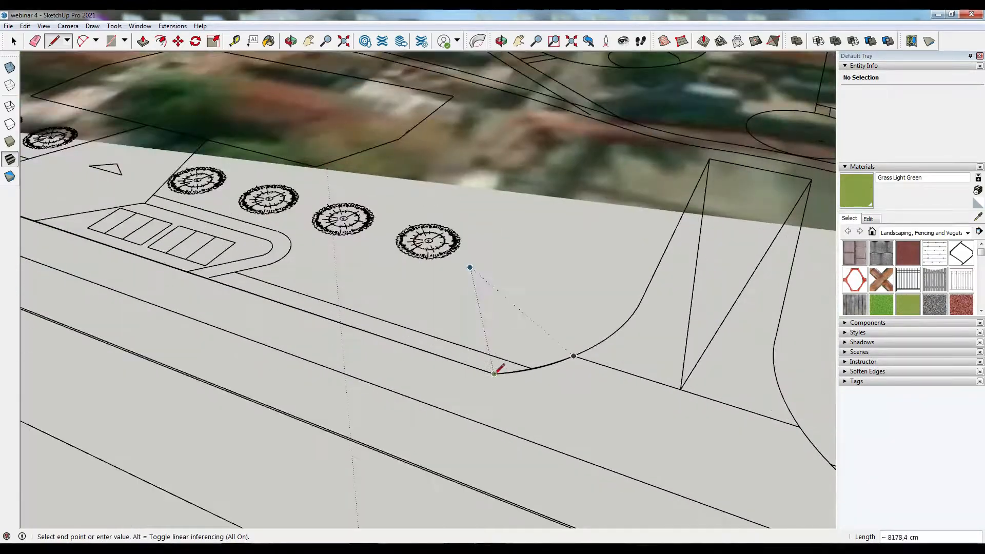
{"action": "left_click", "coordinate": [576, 355]}
{"action": "left_click", "coordinate": [799, 427]}
{"action": "scroll", "coordinate": [549, 287], "scroll_direction": "down", "scroll_amount": 6}
{"action": "middle_click_drag", "start_coordinate": [549, 288], "coordinate": [472, 307]}
{"action": "left_click", "coordinate": [541, 413]}
{"action": "left_click", "coordinate": [502, 435]}
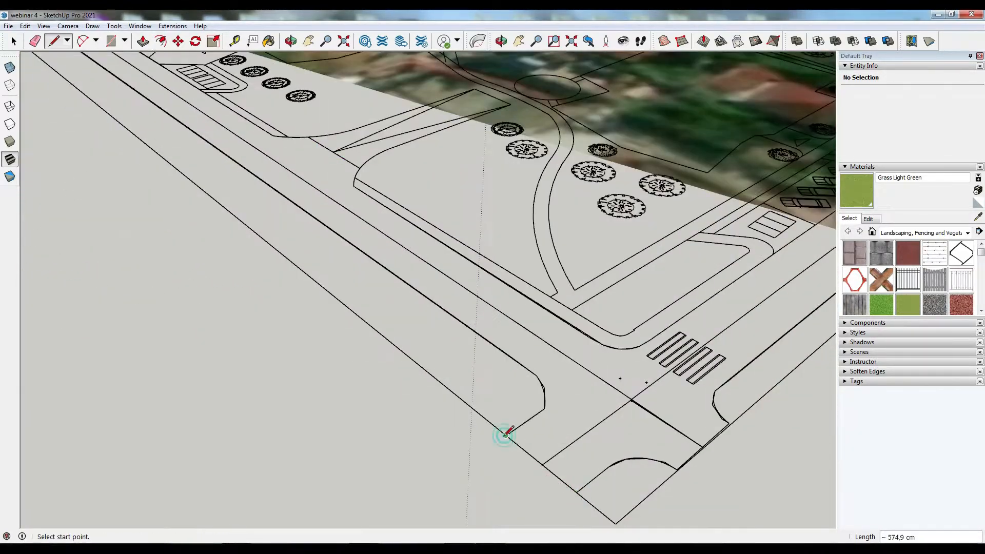
- Draw lines connecting the curb corner to the raised road edge at the far intersection
{"action": "scroll", "coordinate": [281, 444], "scroll_direction": "down", "scroll_amount": 5}
{"action": "scroll", "coordinate": [829, 191], "scroll_direction": "up", "scroll_amount": 5}
{"action": "middle_click_drag", "start_coordinate": [390, 154], "coordinate": [482, 84]}
{"action": "scroll", "coordinate": [482, 85], "scroll_direction": "up", "scroll_amount": 5}
{"action": "left_click", "coordinate": [481, 88]}
{"action": "scroll", "coordinate": [482, 88], "scroll_direction": "down", "scroll_amount": 4}
{"action": "scroll", "coordinate": [699, 160], "scroll_direction": "up", "scroll_amount": 5}
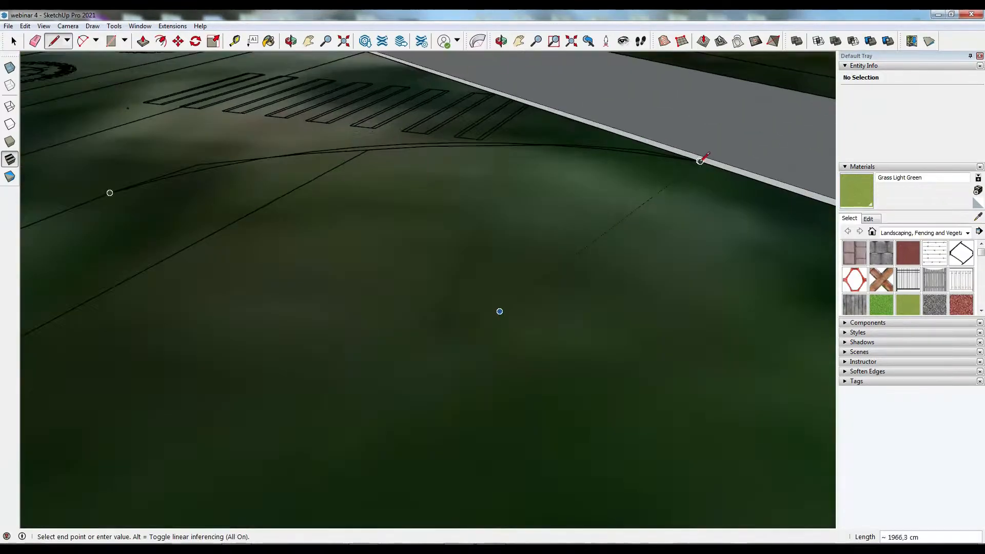
{"action": "scroll", "coordinate": [699, 167], "scroll_direction": "up", "scroll_amount": 3}
{"action": "left_click", "coordinate": [699, 168]}
{"action": "scroll", "coordinate": [798, 260], "scroll_direction": "down", "scroll_amount": 8}
{"action": "left_click", "coordinate": [621, 414]}
{"action": "left_click", "coordinate": [620, 414]}
- Draw lines across the main street and side street ends to close them into road faces
{"action": "scroll", "coordinate": [691, 269], "scroll_direction": "down", "scroll_amount": 8}
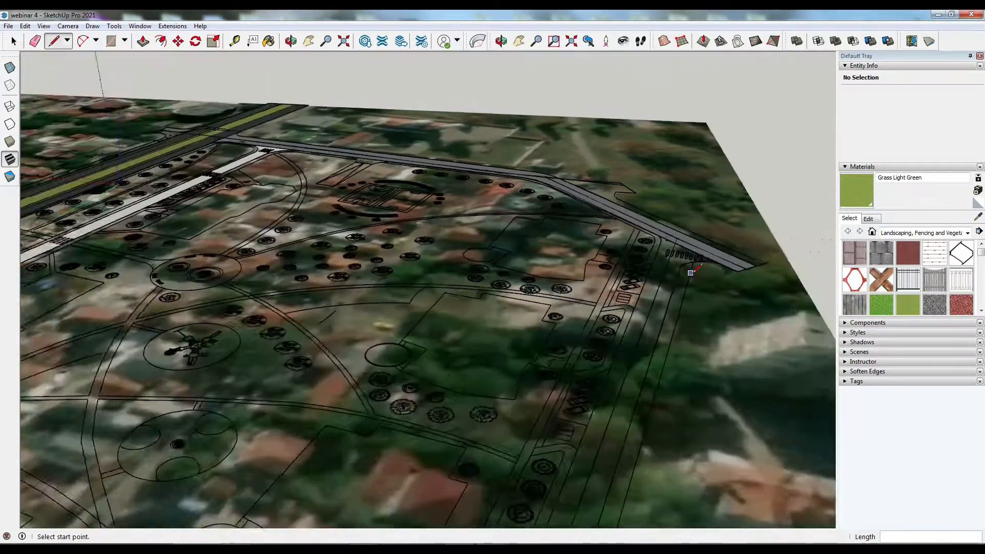
{"action": "scroll", "coordinate": [616, 474], "scroll_direction": "up", "scroll_amount": 5}
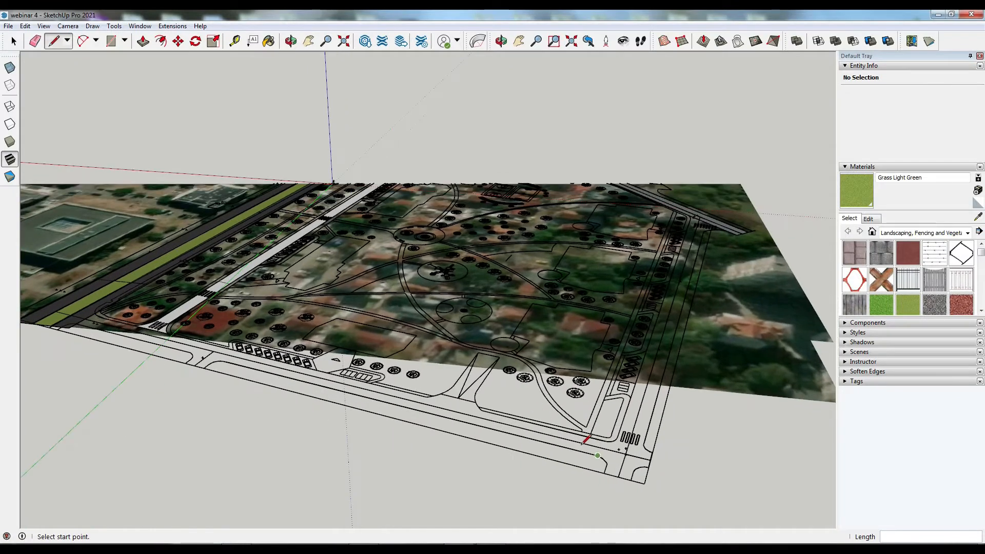
{"action": "scroll", "coordinate": [582, 444], "scroll_direction": "up", "scroll_amount": 5}
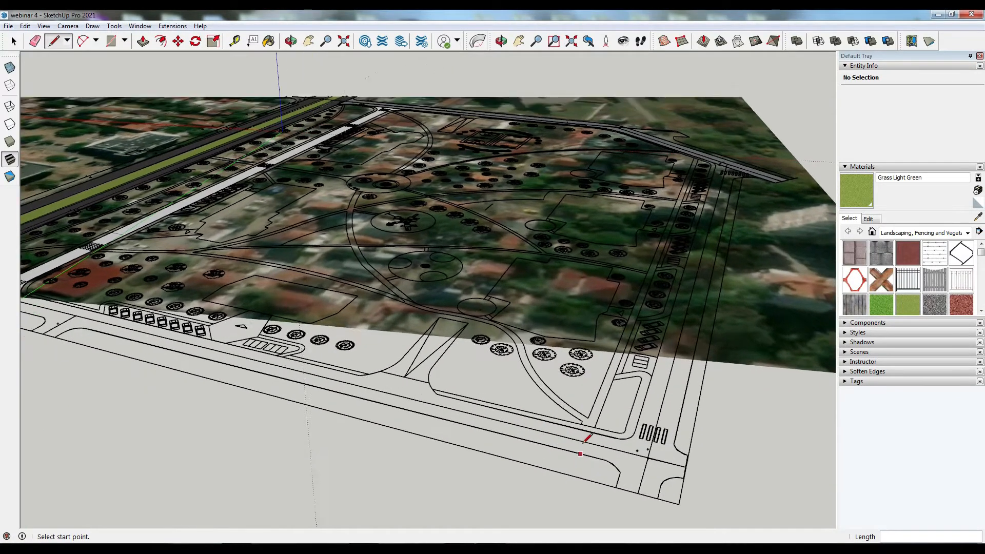
{"action": "scroll", "coordinate": [582, 444], "scroll_direction": "up", "scroll_amount": 5}
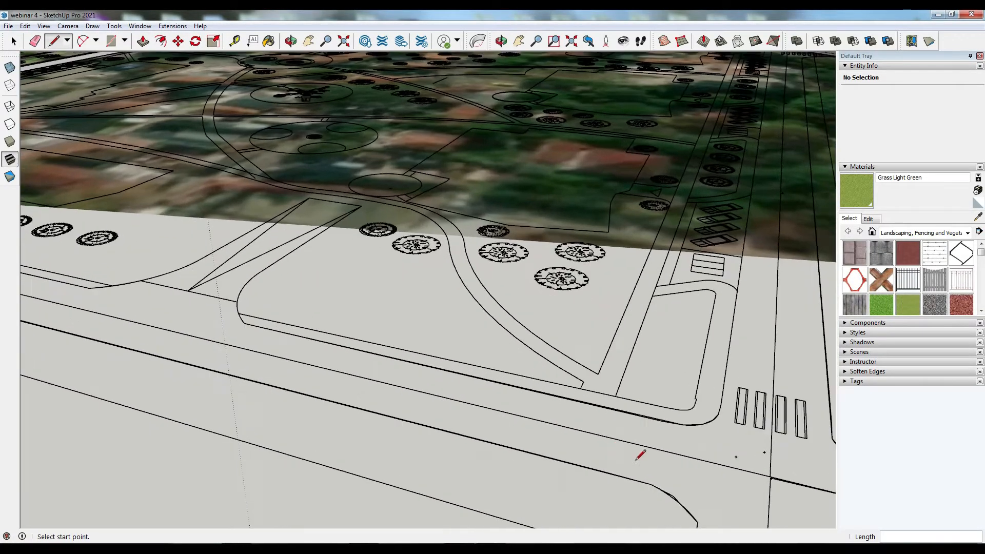
{"action": "left_click", "coordinate": [657, 488]}
{"action": "left_click", "coordinate": [691, 422]}
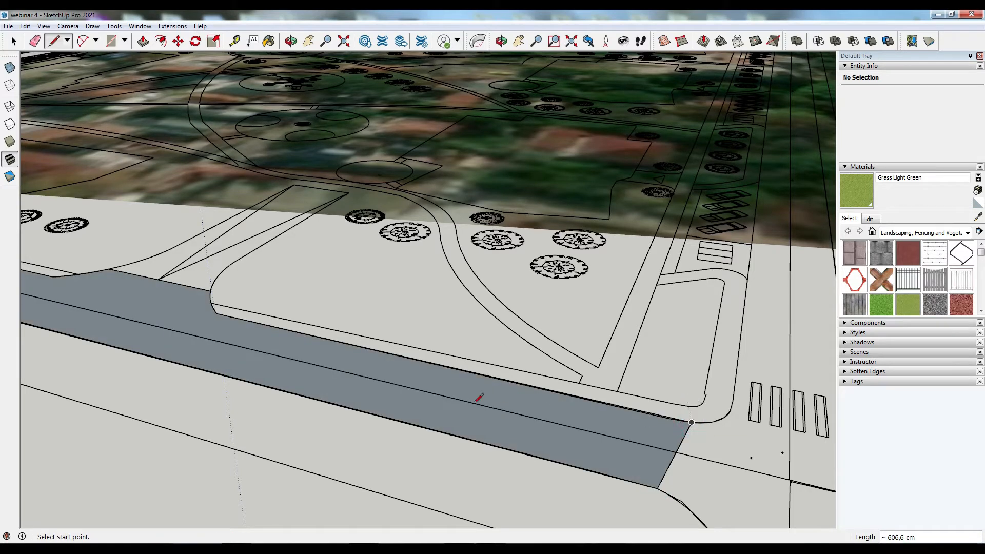
{"action": "left_click", "coordinate": [744, 304]}
{"action": "scroll", "coordinate": [587, 294], "scroll_direction": "down", "scroll_amount": 1}
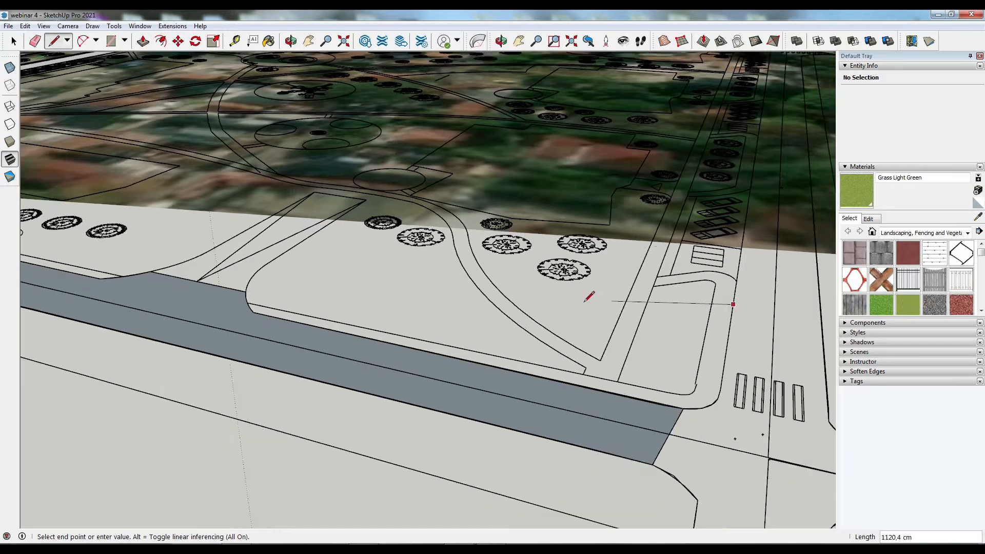
{"action": "left_click", "coordinate": [799, 317]}
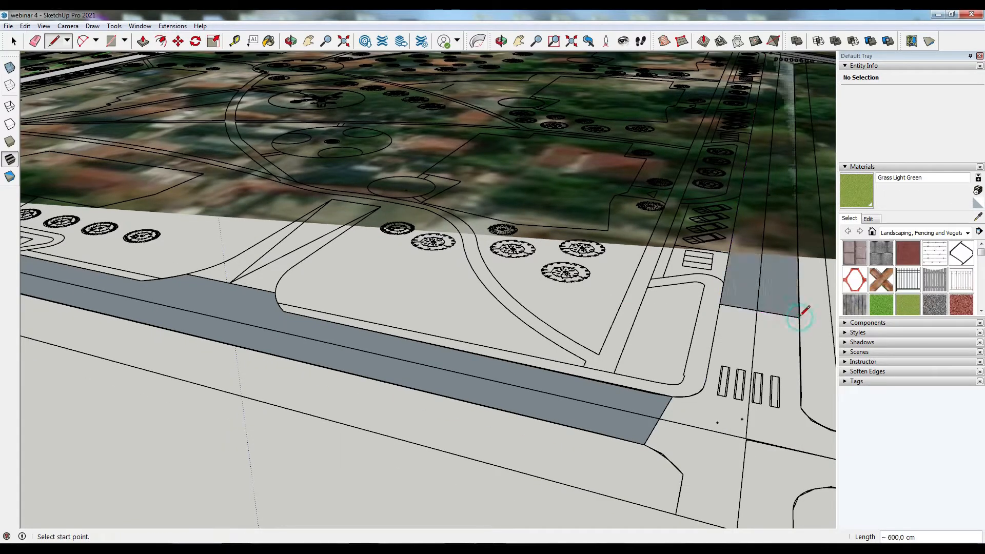
{"action": "scroll", "coordinate": [558, 219], "scroll_direction": "down", "scroll_amount": 1}
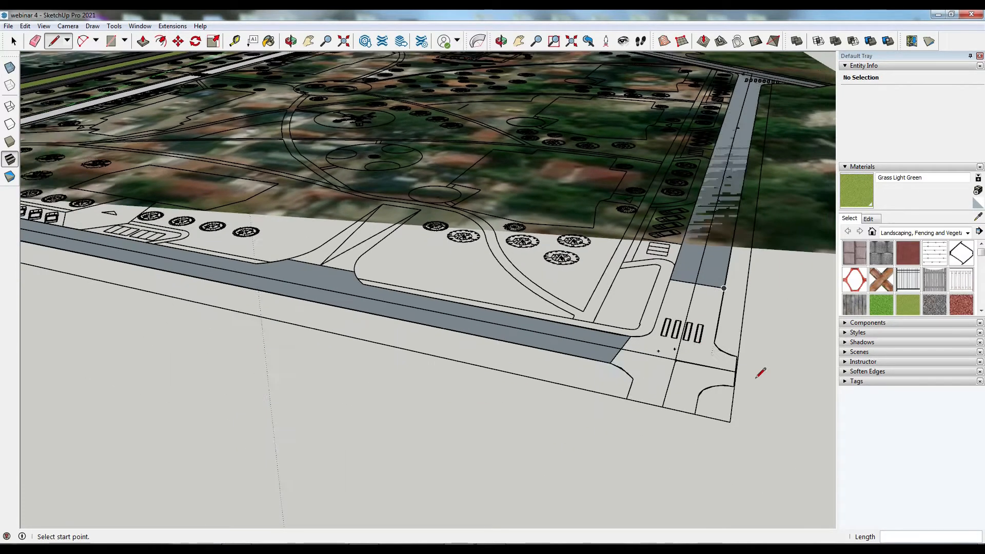
{"action": "scroll", "coordinate": [719, 334], "scroll_direction": "up", "scroll_amount": 2}
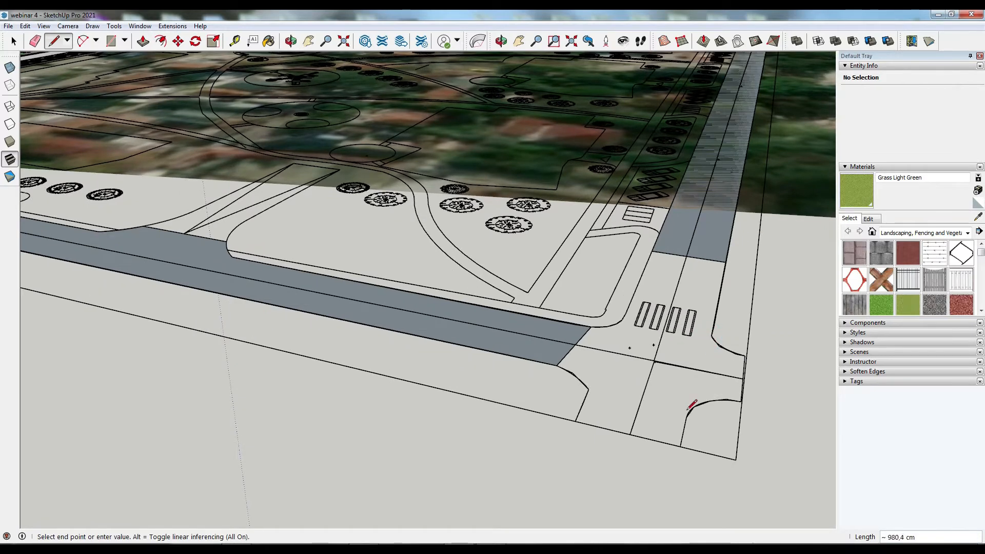
- Draw lines closing the intersection corners and crosswalk area into separate road faces
{"action": "left_click", "coordinate": [687, 417]}
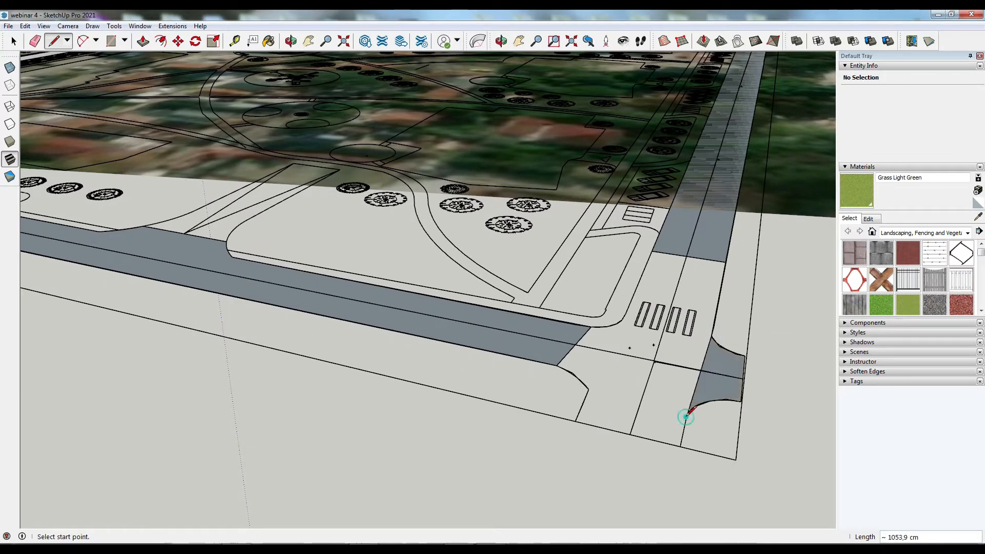
{"action": "left_click", "coordinate": [589, 389]}
{"action": "left_click", "coordinate": [686, 417]}
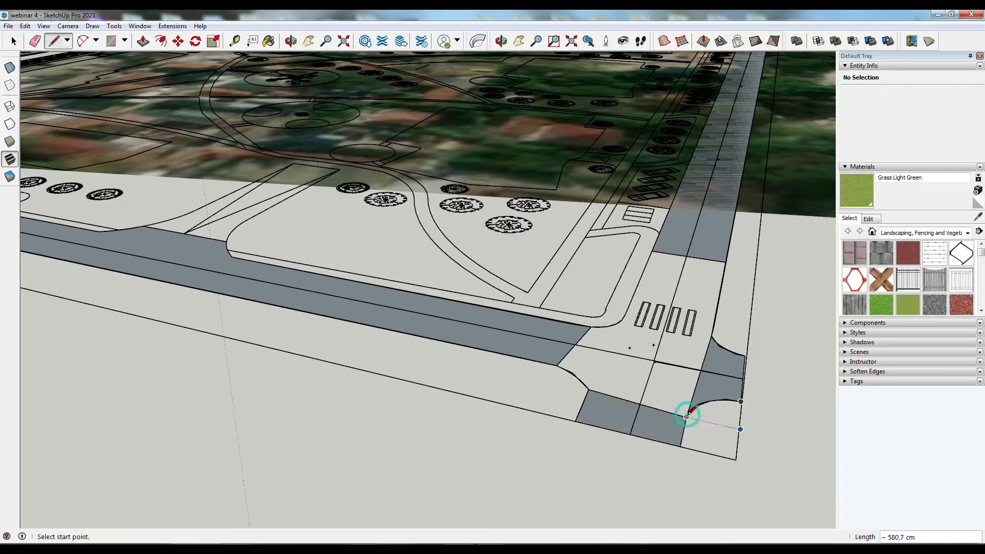
{"action": "left_click", "coordinate": [589, 389]}
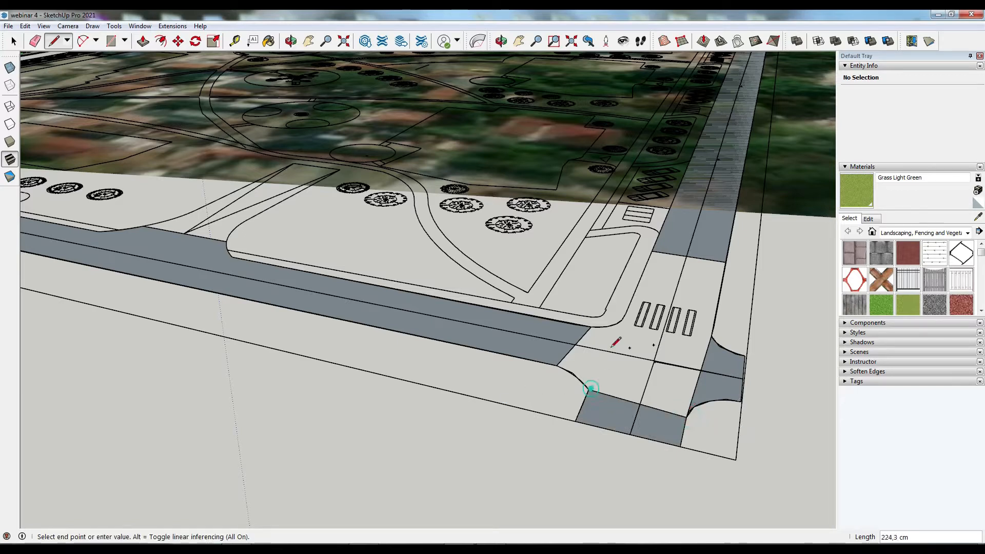
{"action": "left_click", "coordinate": [622, 319]}
{"action": "left_click", "coordinate": [621, 320]}
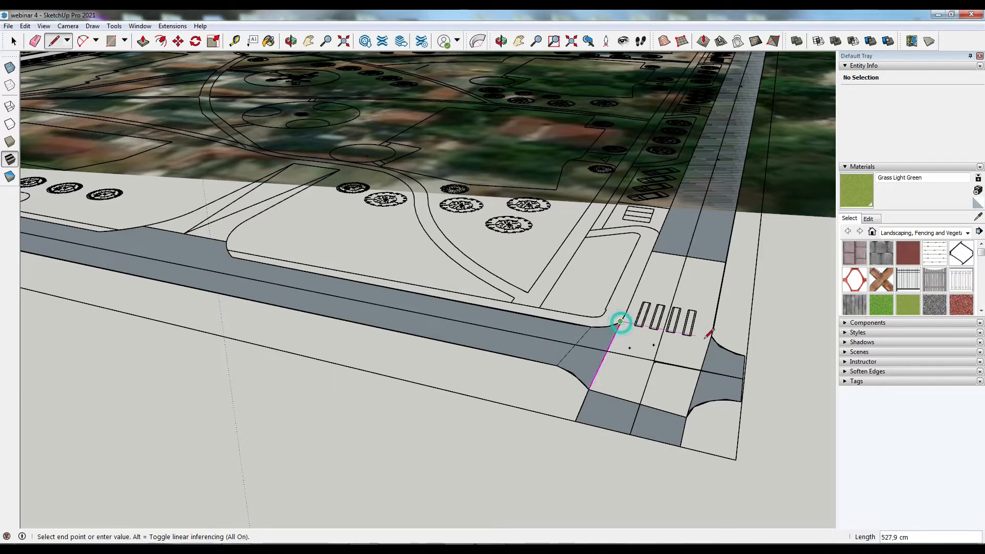
{"action": "left_click", "coordinate": [711, 336]}
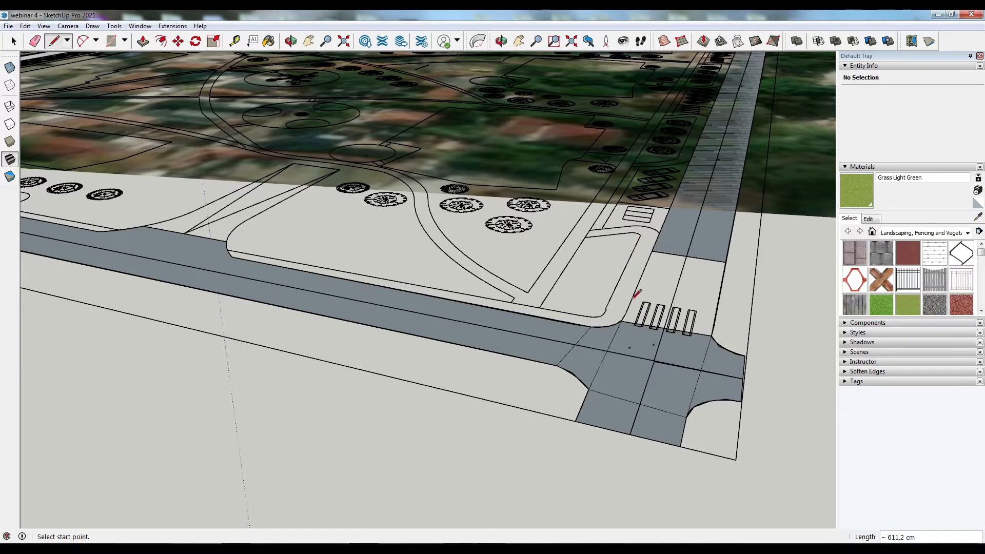
{"action": "left_click", "coordinate": [621, 320]}
{"action": "left_click", "coordinate": [651, 251]}
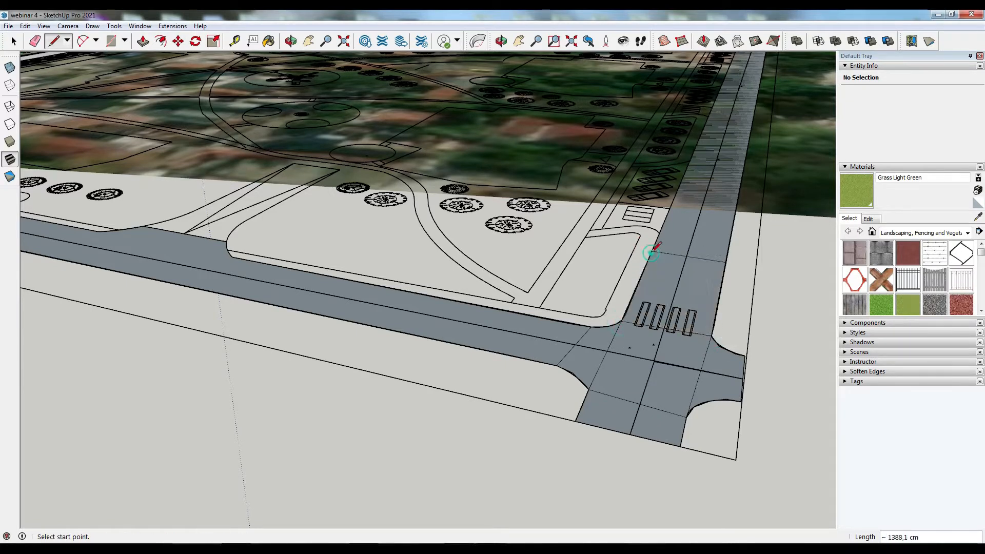
- Select the seam edge crossing the main street at the intersection
{"action": "left_click", "coordinate": [14, 41]}
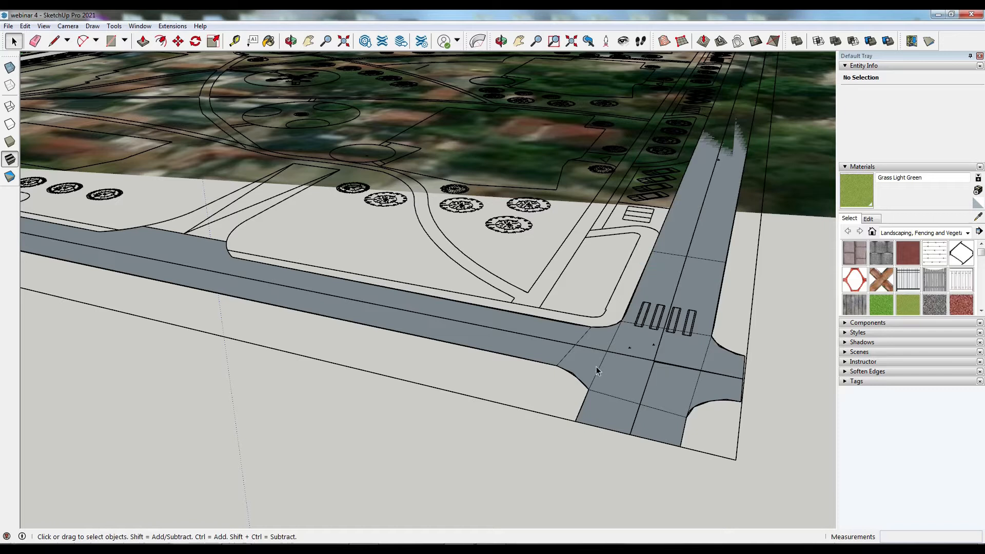
{"action": "left_click", "coordinate": [573, 354]}
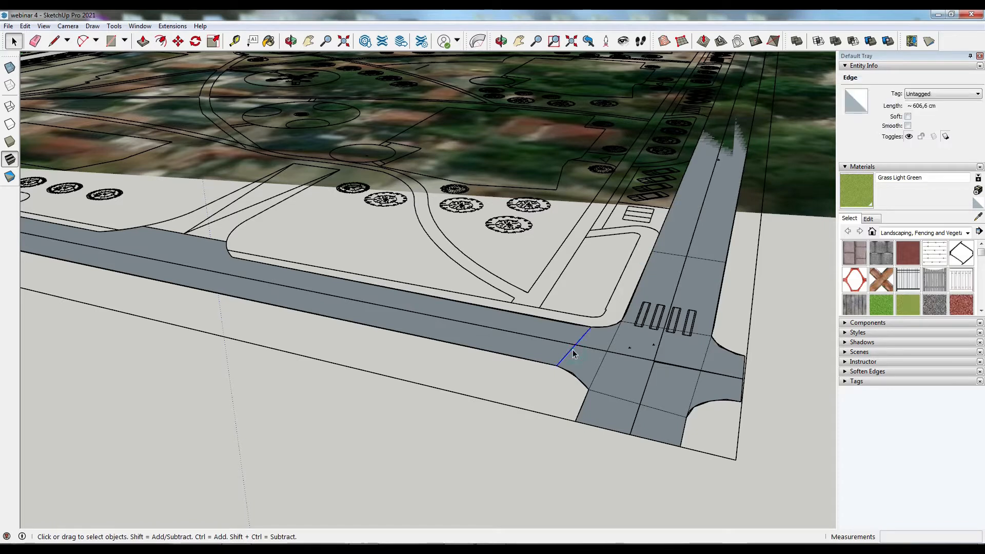
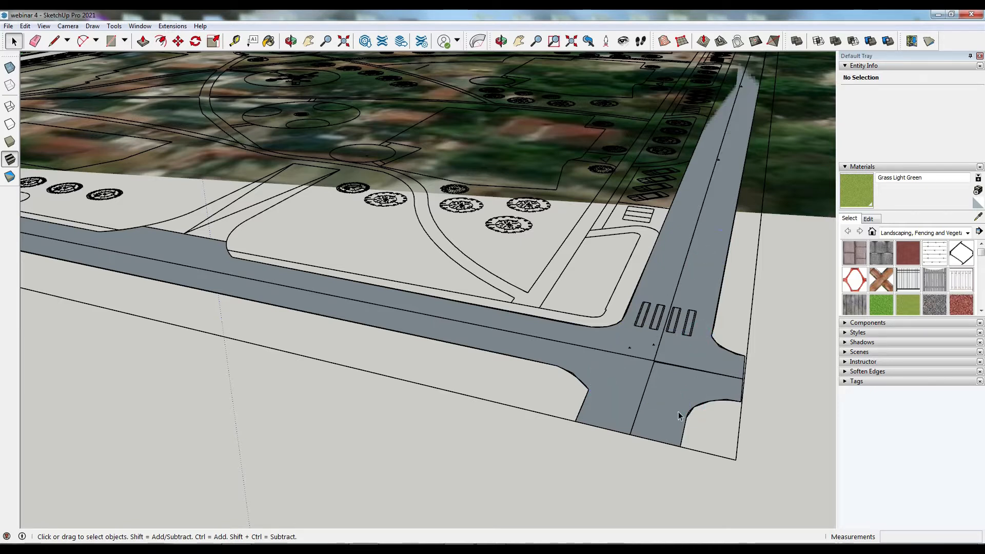
- Extrude the main street face 10 cm, then undo the extrusion
{"action": "scroll", "coordinate": [688, 451], "scroll_direction": "down", "scroll_amount": 3}
{"action": "scroll", "coordinate": [693, 455], "scroll_direction": "down", "scroll_amount": 3}
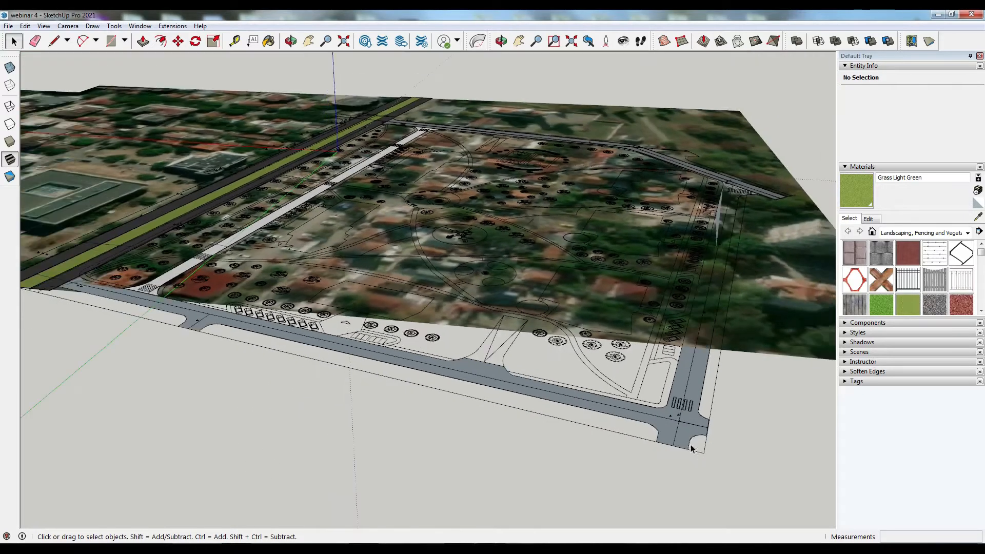
{"action": "left_click", "coordinate": [143, 41]}
{"action": "scroll", "coordinate": [88, 285], "scroll_direction": "up", "scroll_amount": 5}
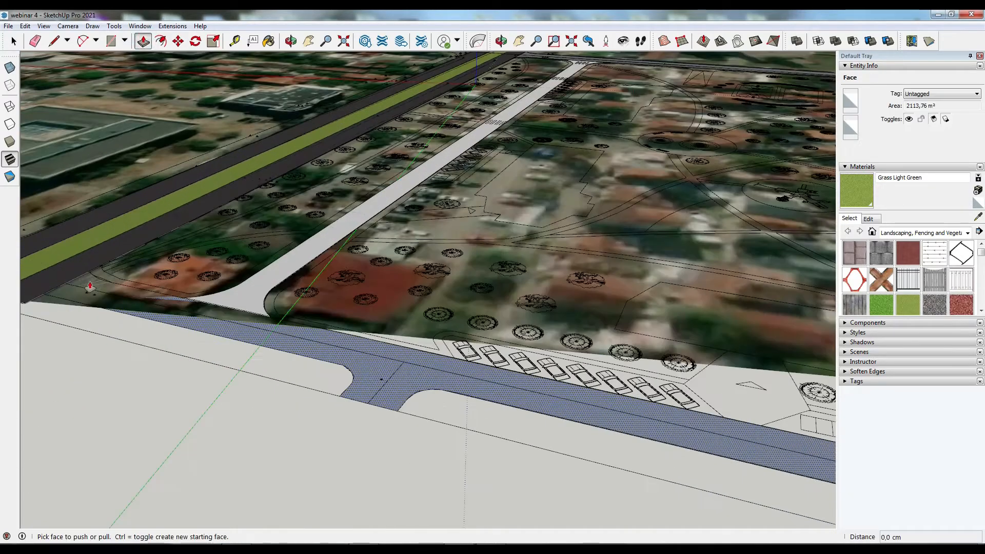
{"action": "left_click", "coordinate": [86, 285]}
{"action": "type", "text": "10"}
{"action": "key", "text": "Return"}
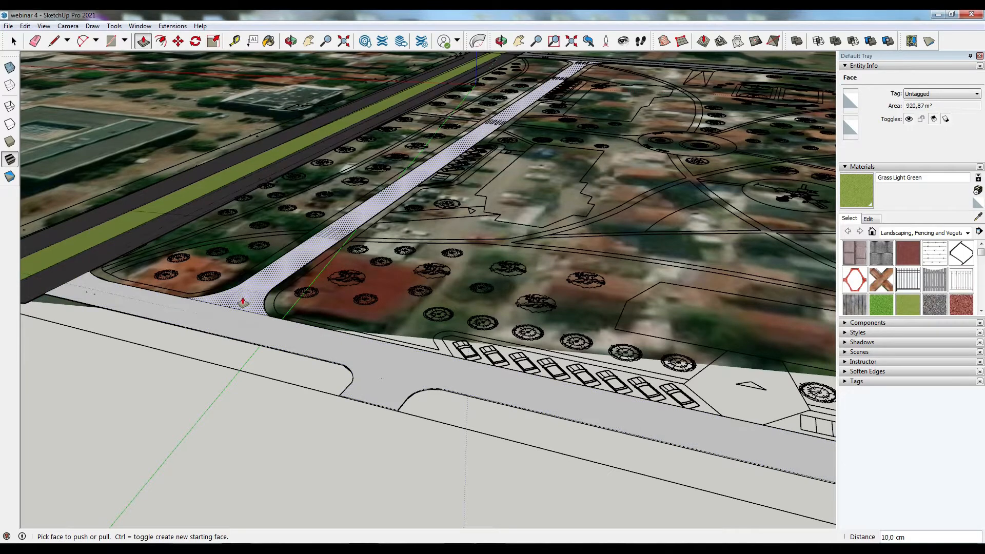
{"action": "key", "text": "ctrl+z"}
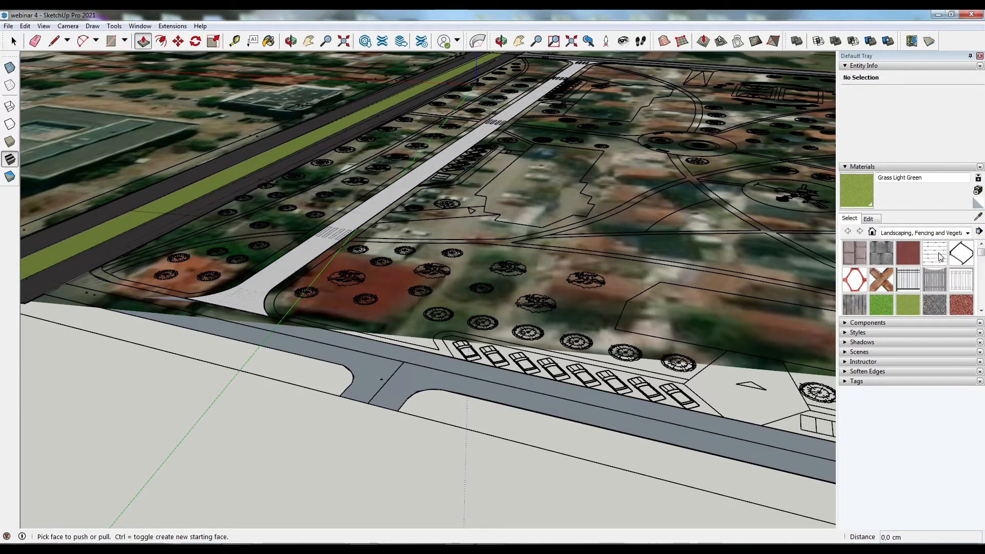
- Paint the main street face with the Blacktop Old 01 material from the Asphalt and Concrete library
{"action": "left_click", "coordinate": [908, 233]}
{"action": "left_click", "coordinate": [898, 258]}
{"action": "left_click", "coordinate": [905, 259]}
{"action": "left_click", "coordinate": [274, 335]}
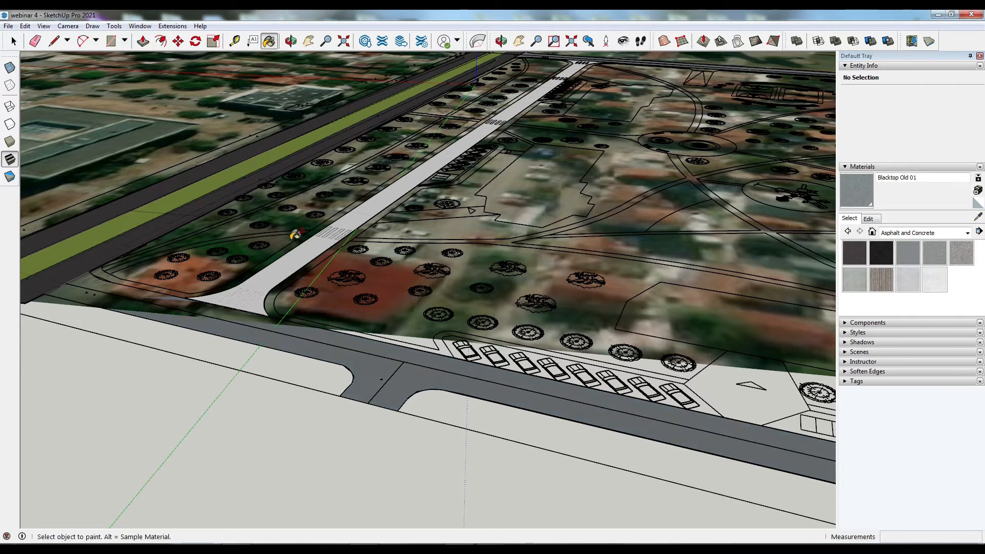
- Push/Pull the painted main street face up 10 cm
{"action": "left_click", "coordinate": [143, 42]}
{"action": "left_click", "coordinate": [287, 342]}
{"action": "left_click", "coordinate": [53, 288]}
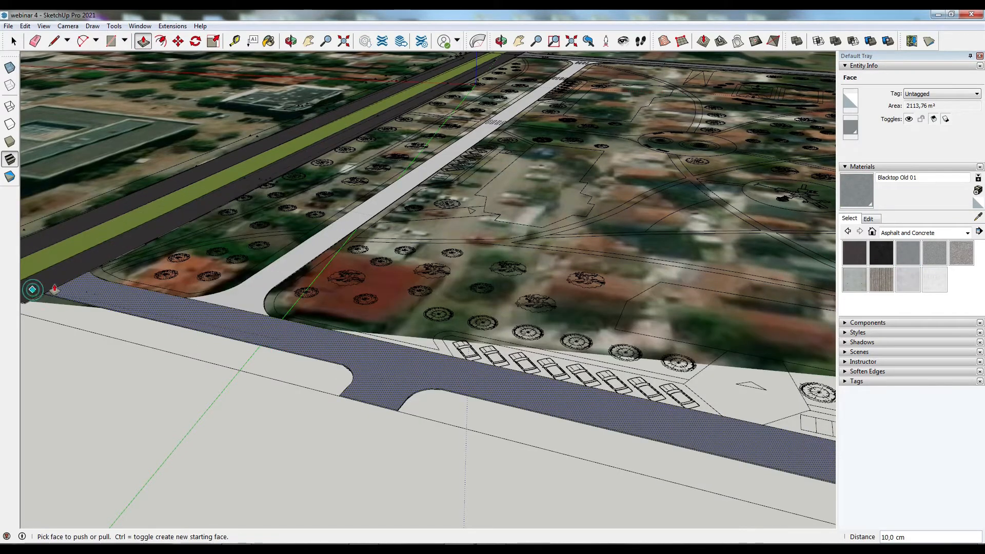
- Orbit and zoom around the model to review the paved streets around the park
{"action": "scroll", "coordinate": [641, 201], "scroll_direction": "down", "scroll_amount": 10}
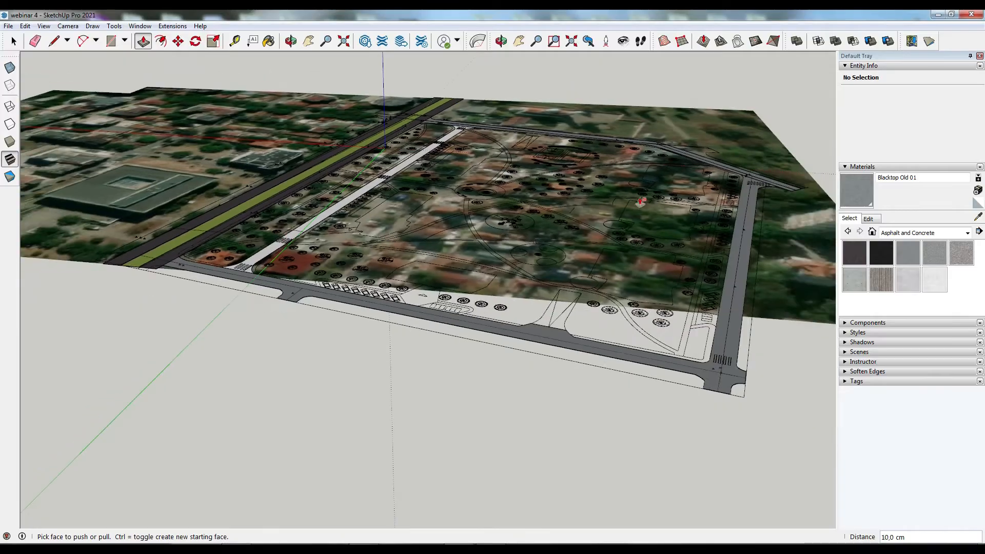
{"action": "middle_click_drag", "start_coordinate": [640, 201], "coordinate": [390, 351]}
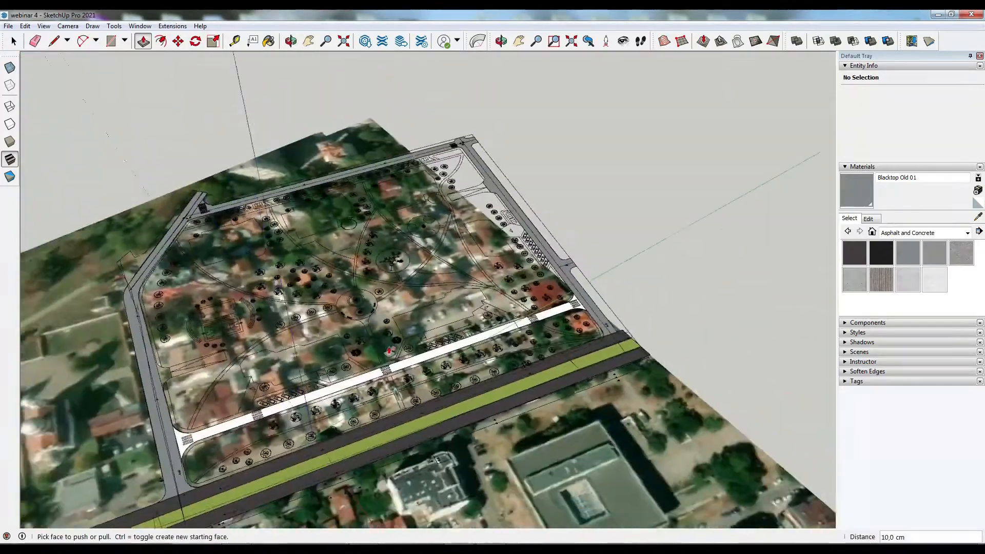
{"action": "scroll", "coordinate": [390, 350], "scroll_direction": "up", "scroll_amount": 5}
{"action": "key", "text": "b"}
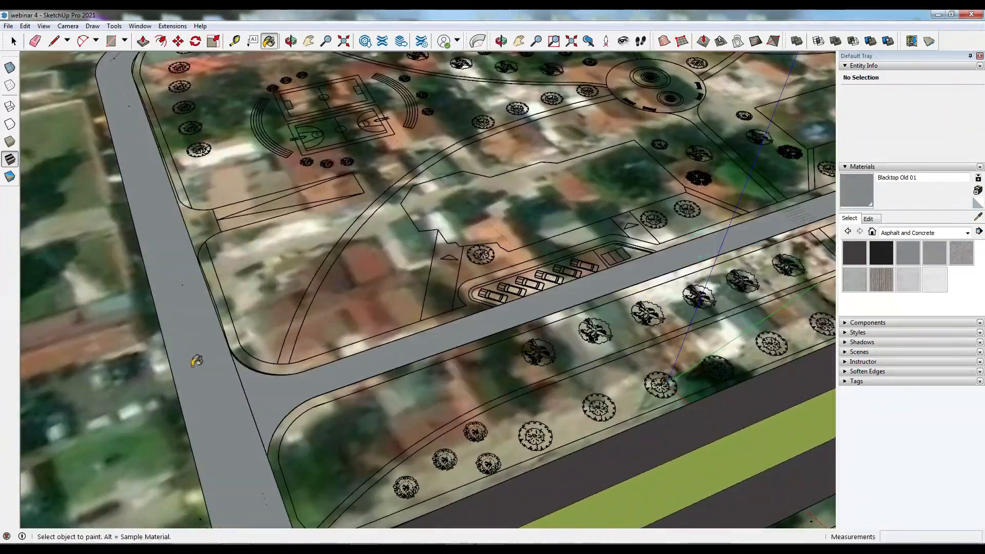
{"action": "scroll", "coordinate": [197, 361], "scroll_direction": "down", "scroll_amount": 5}
{"action": "middle_click_drag", "start_coordinate": [501, 209], "coordinate": [439, 230]}
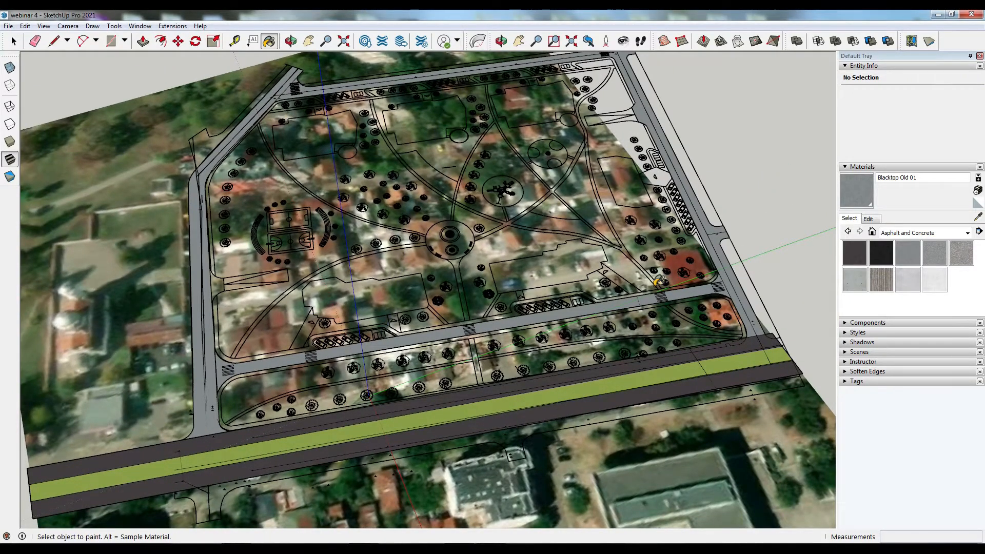
{"action": "middle_click_drag", "start_coordinate": [630, 157], "coordinate": [175, 82]}
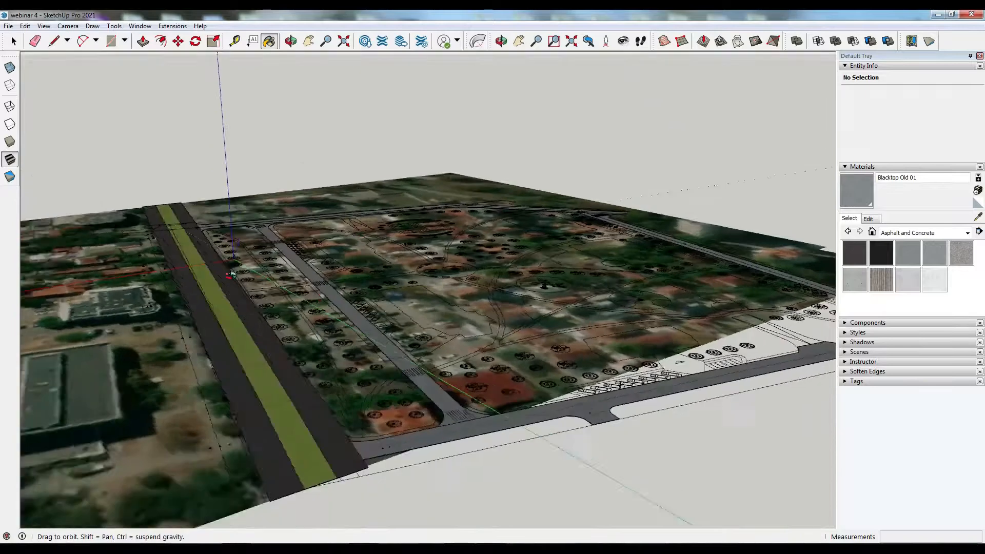
{"action": "scroll", "coordinate": [121, 386], "scroll_direction": "up", "scroll_amount": 5}
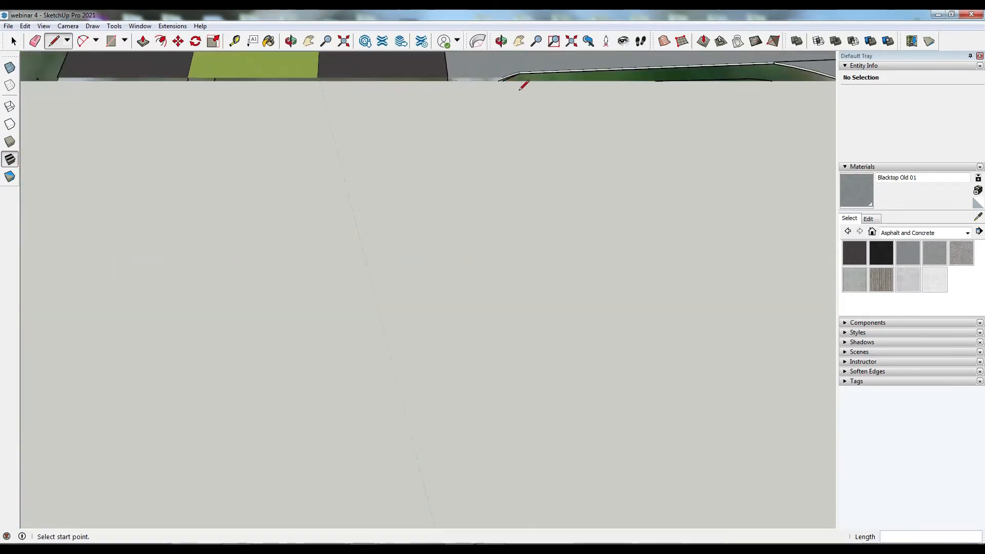
- Draw a line from the boulevard corner across the planted strip to the park road's edge
{"action": "middle_click_drag", "start_coordinate": [523, 85], "coordinate": [512, 128]}
{"action": "scroll", "coordinate": [512, 128], "scroll_direction": "down", "scroll_amount": 8}
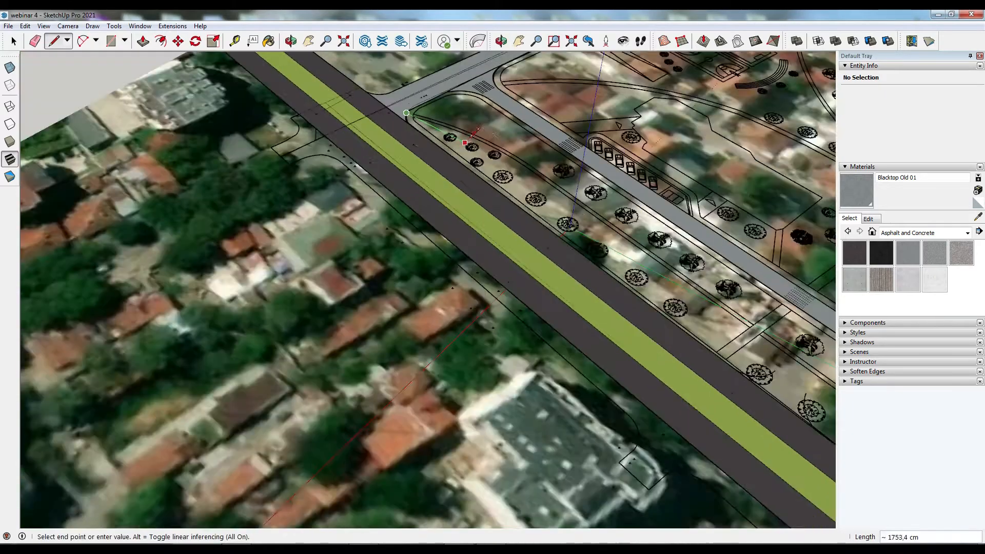
{"action": "middle_click_drag", "start_coordinate": [544, 205], "coordinate": [833, 290]}
{"action": "scroll", "coordinate": [611, 105], "scroll_direction": "up", "scroll_amount": 15}
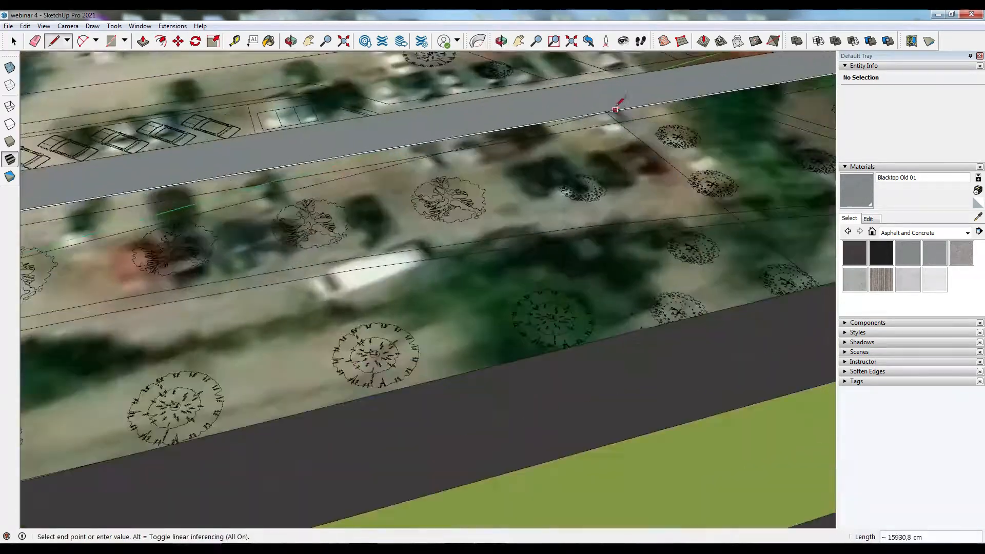
{"action": "scroll", "coordinate": [692, 141], "scroll_direction": "down", "scroll_amount": 4}
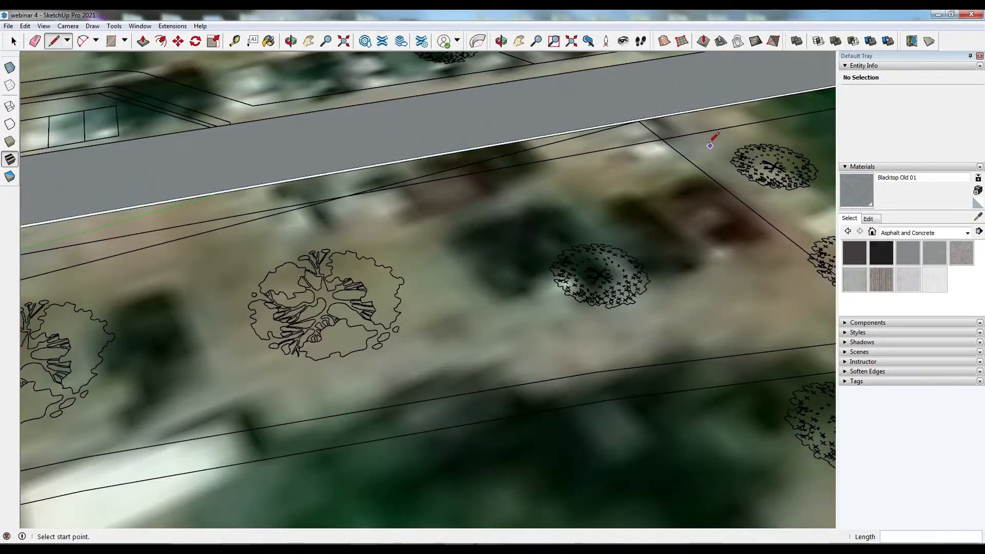
{"action": "left_click", "coordinate": [638, 121]}
- Draw a connecting line along the boulevard's curb edge on the planted strip
{"action": "scroll", "coordinate": [641, 118], "scroll_direction": "down", "scroll_amount": 5}
{"action": "middle_click_drag", "start_coordinate": [477, 330], "coordinate": [718, 336]}
{"action": "scroll", "coordinate": [626, 326], "scroll_direction": "up", "scroll_amount": 3}
{"action": "scroll", "coordinate": [595, 350], "scroll_direction": "up", "scroll_amount": 4}
{"action": "scroll", "coordinate": [594, 351], "scroll_direction": "up", "scroll_amount": 2}
{"action": "scroll", "coordinate": [638, 345], "scroll_direction": "down", "scroll_amount": 2}
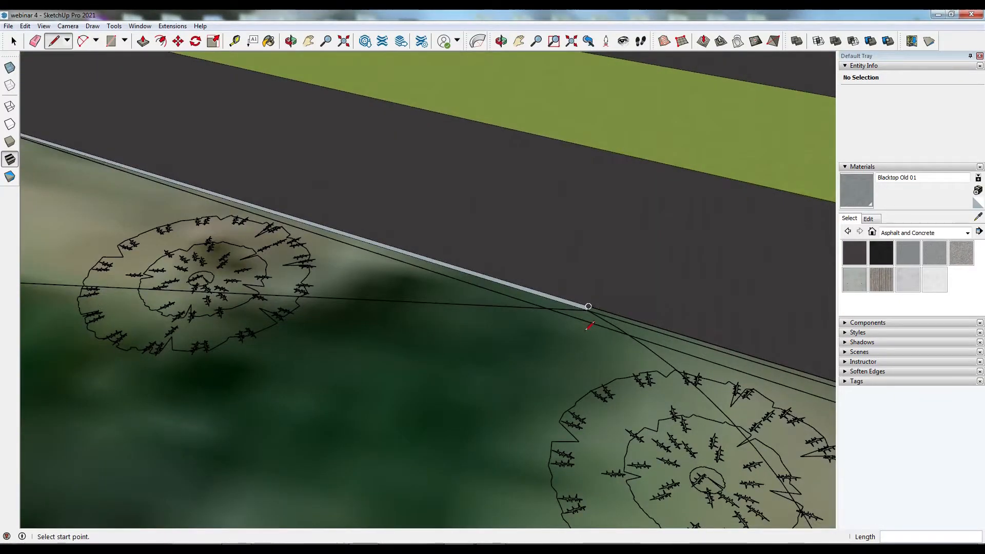
{"action": "scroll", "coordinate": [587, 305], "scroll_direction": "up", "scroll_amount": 4}
{"action": "left_click", "coordinate": [586, 303]}
{"action": "scroll", "coordinate": [376, 255], "scroll_direction": "down", "scroll_amount": 4}
{"action": "scroll", "coordinate": [373, 253], "scroll_direction": "down", "scroll_amount": 5}
{"action": "scroll", "coordinate": [576, 290], "scroll_direction": "up", "scroll_amount": 6}
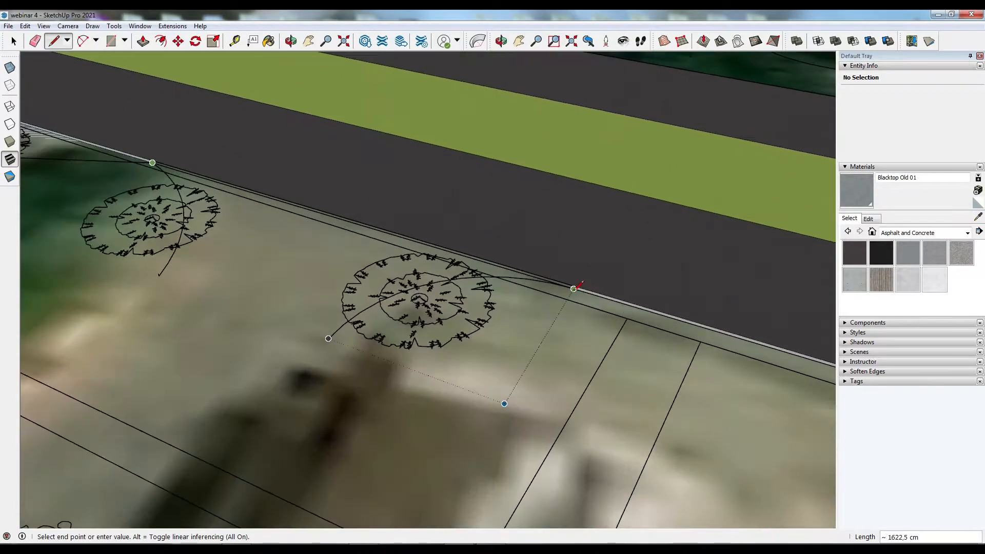
{"action": "left_click", "coordinate": [575, 283]}
{"action": "key", "text": "space"}
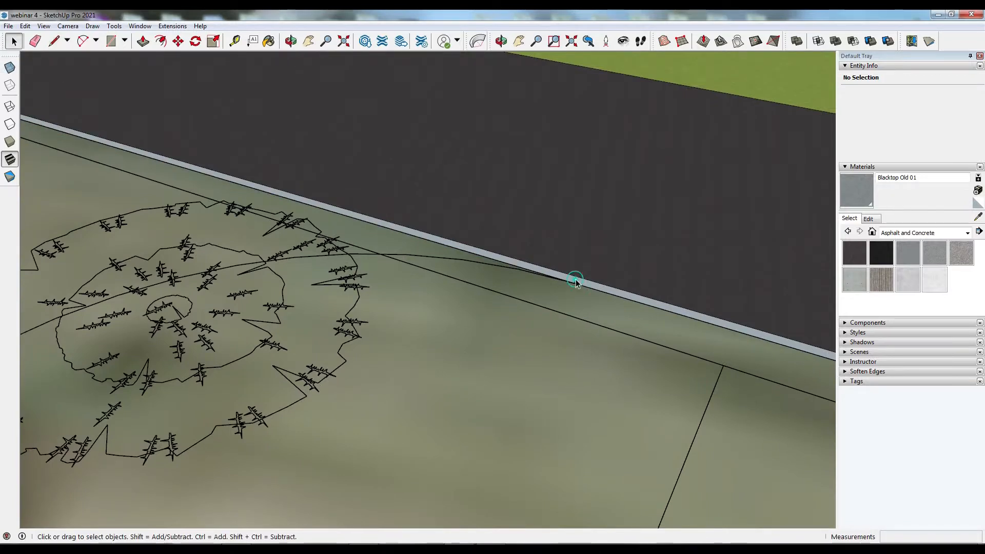
- Select and delete a stray edge along the curb of the planted strip
{"action": "left_click", "coordinate": [689, 356]}
{"action": "scroll", "coordinate": [690, 357], "scroll_direction": "down", "scroll_amount": 6}
{"action": "key", "text": "Delete"}
{"action": "middle_click_drag", "start_coordinate": [325, 233], "coordinate": [384, 238]}
{"action": "scroll", "coordinate": [242, 303], "scroll_direction": "up", "scroll_amount": 7}
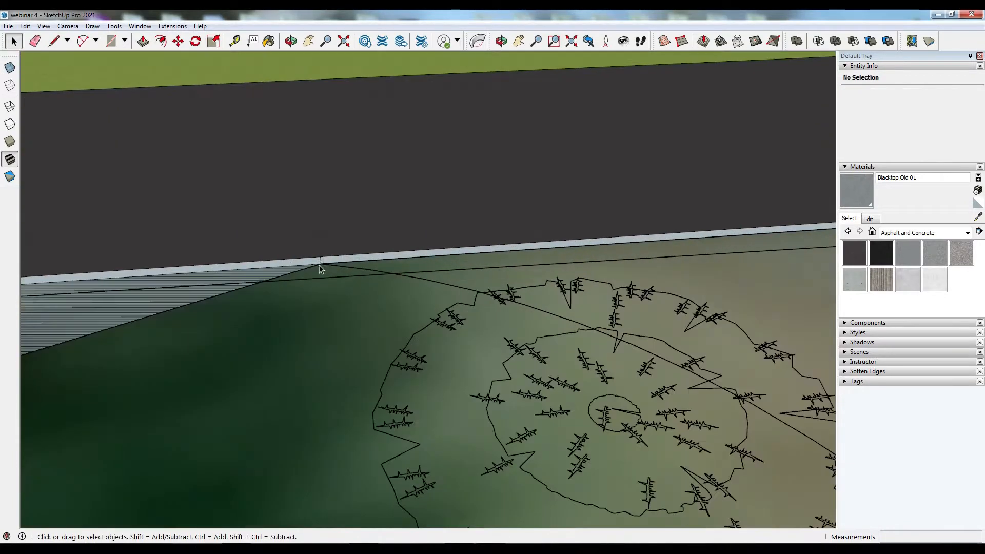
{"action": "scroll", "coordinate": [315, 288], "scroll_direction": "down", "scroll_amount": 2}
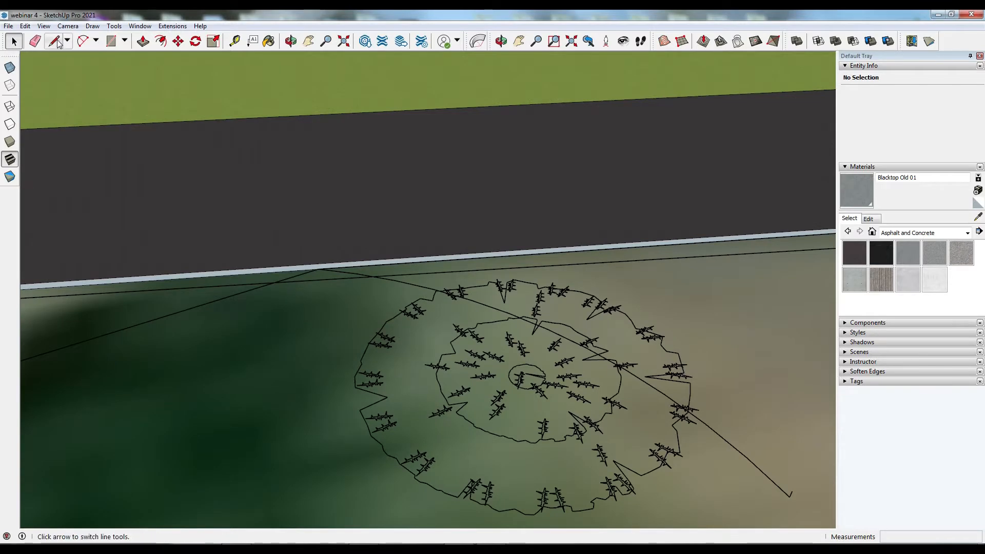
- Try drawing a line from the boulevard curb to the park road edge, then undo it
{"action": "left_click", "coordinate": [318, 269]}
{"action": "scroll", "coordinate": [270, 232], "scroll_direction": "down", "scroll_amount": 5}
{"action": "middle_click_drag", "start_coordinate": [270, 232], "coordinate": [645, 227]}
{"action": "scroll", "coordinate": [644, 227], "scroll_direction": "down", "scroll_amount": 1}
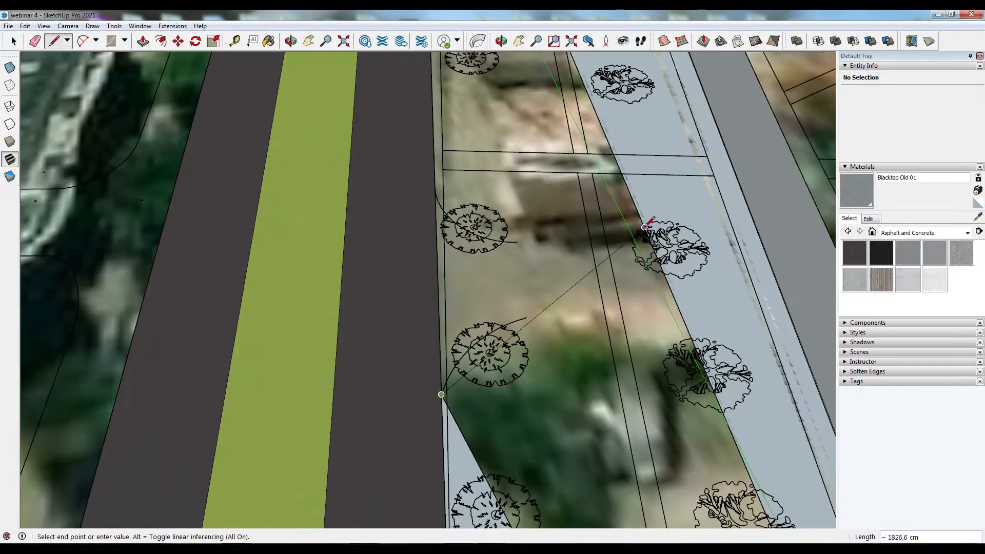
{"action": "left_click", "coordinate": [635, 205]}
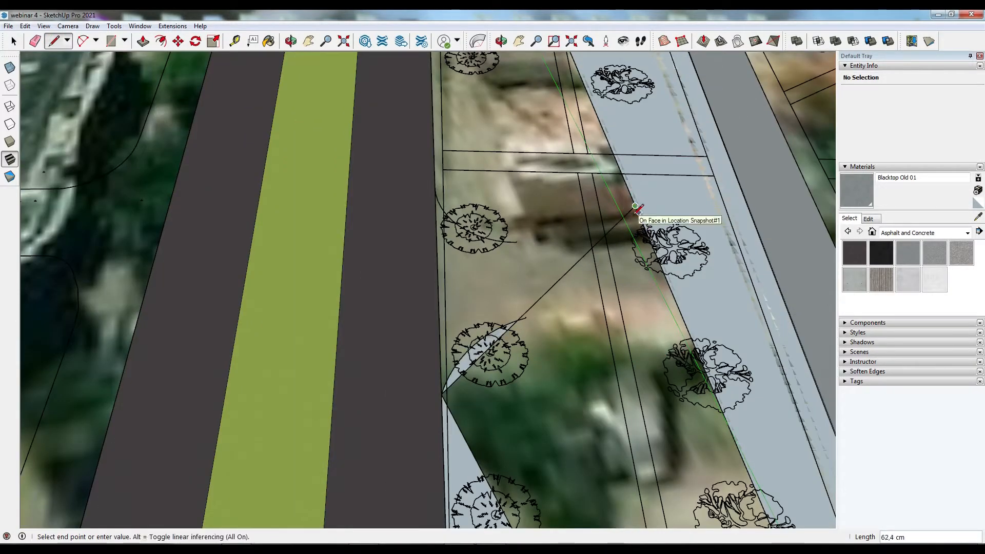
{"action": "key", "text": "ctrl+z"}
{"action": "left_click", "coordinate": [740, 447]}
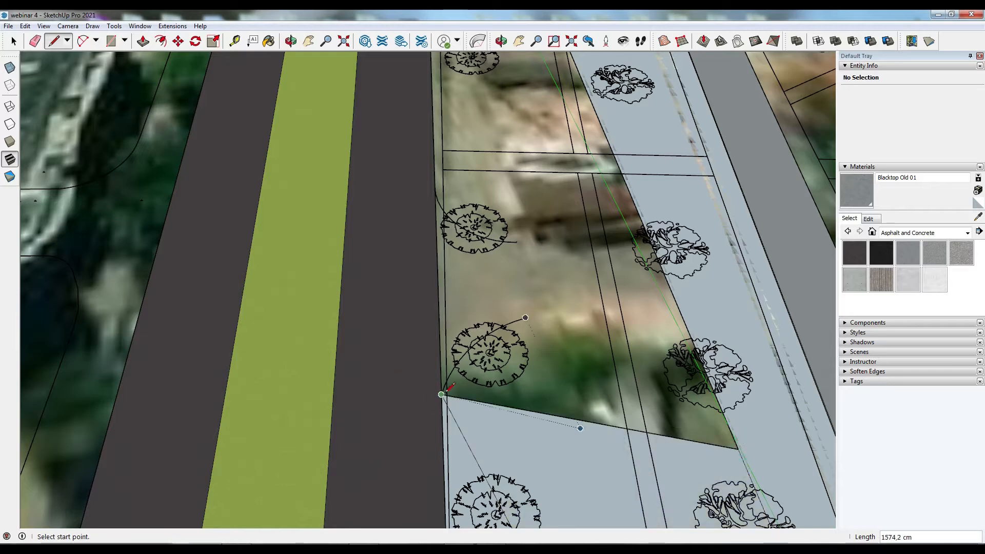
{"action": "middle_click_drag", "start_coordinate": [605, 220], "coordinate": [429, 154]}
{"action": "key", "text": "Escape"}
- Draw a line segment along the boulevard curb edge on the planted strip
{"action": "scroll", "coordinate": [575, 241], "scroll_direction": "up", "scroll_amount": 3}
{"action": "left_click", "coordinate": [556, 197]}
{"action": "scroll", "coordinate": [513, 205], "scroll_direction": "down", "scroll_amount": 3}
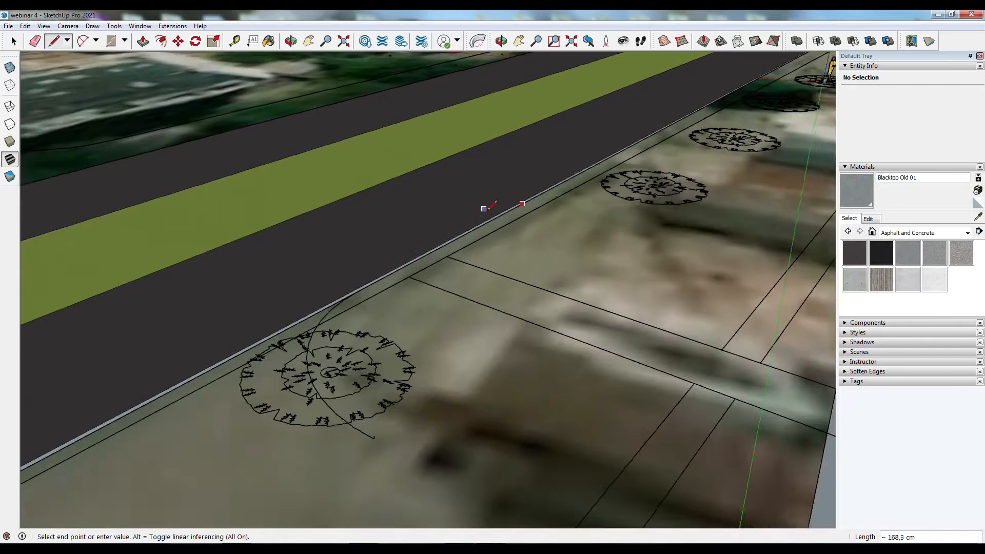
{"action": "left_click", "coordinate": [704, 291]}
- Draw more curb-edge lines closing the planted strip beside the boulevard into faces
{"action": "scroll", "coordinate": [405, 246], "scroll_direction": "up", "scroll_amount": 6}
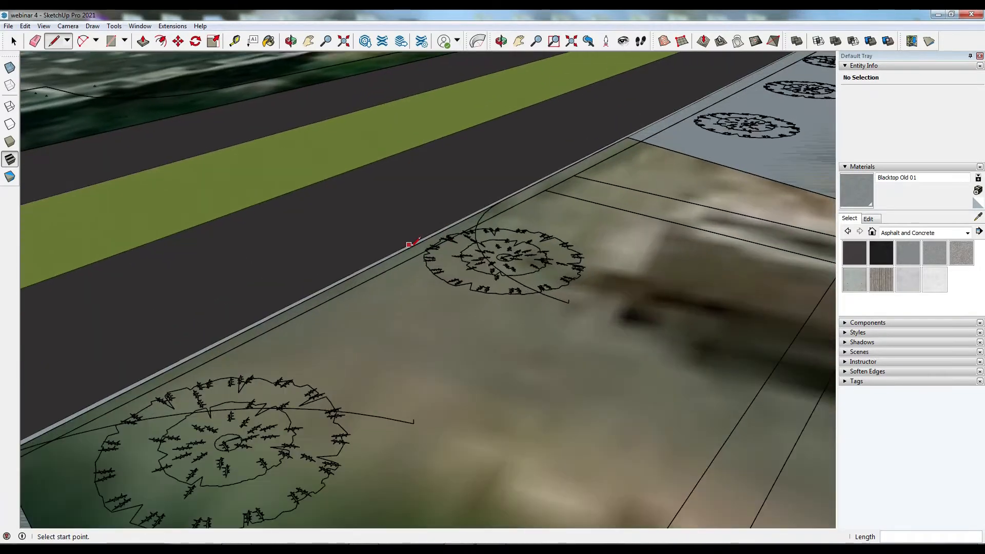
{"action": "left_click", "coordinate": [400, 249]}
{"action": "scroll", "coordinate": [400, 249], "scroll_direction": "down", "scroll_amount": 5}
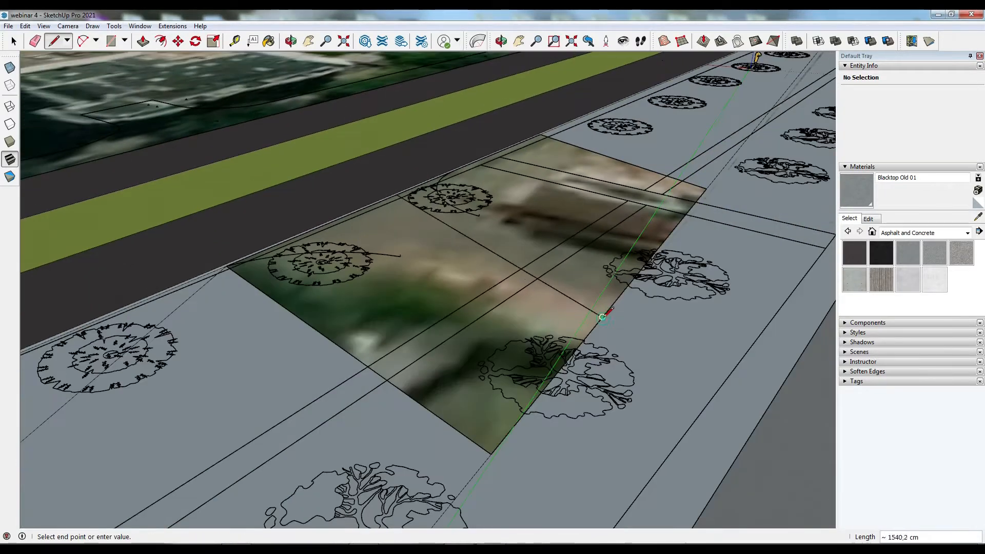
{"action": "scroll", "coordinate": [464, 160], "scroll_direction": "up", "scroll_amount": 7}
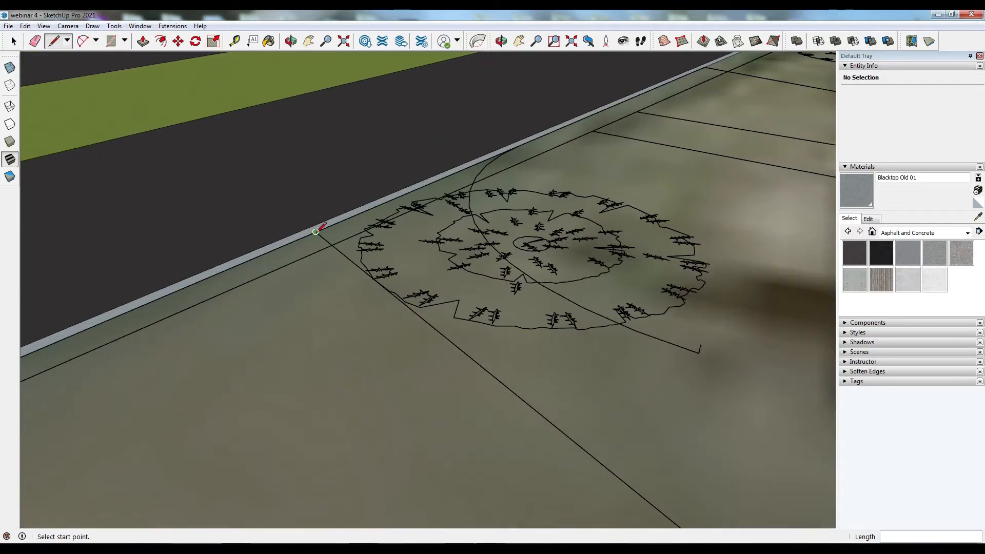
{"action": "left_click", "coordinate": [317, 231]}
{"action": "scroll", "coordinate": [349, 303], "scroll_direction": "down", "scroll_amount": 2}
{"action": "scroll", "coordinate": [643, 109], "scroll_direction": "down", "scroll_amount": 2}
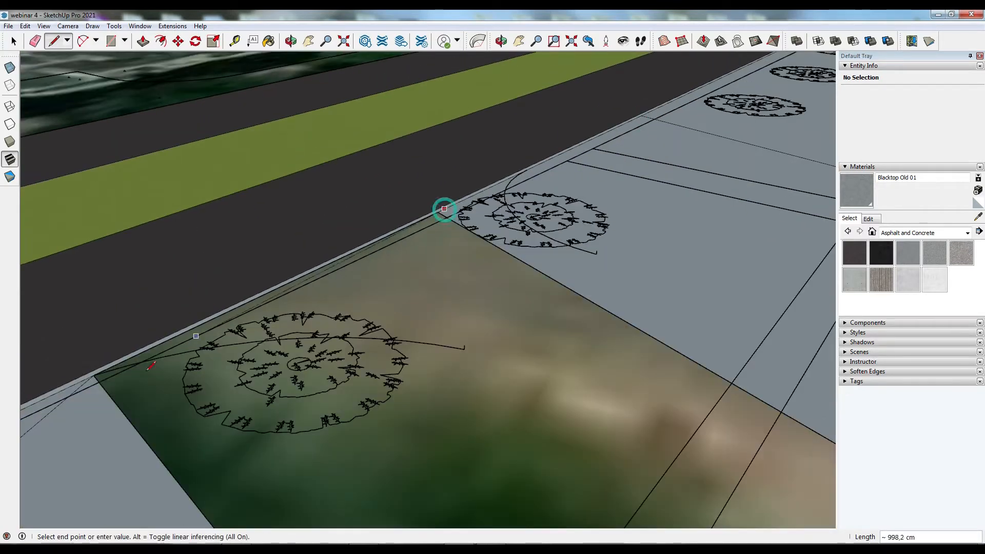
{"action": "left_click", "coordinate": [438, 212]}
{"action": "left_click", "coordinate": [93, 375]}
{"action": "scroll", "coordinate": [108, 368], "scroll_direction": "down", "scroll_amount": 6}
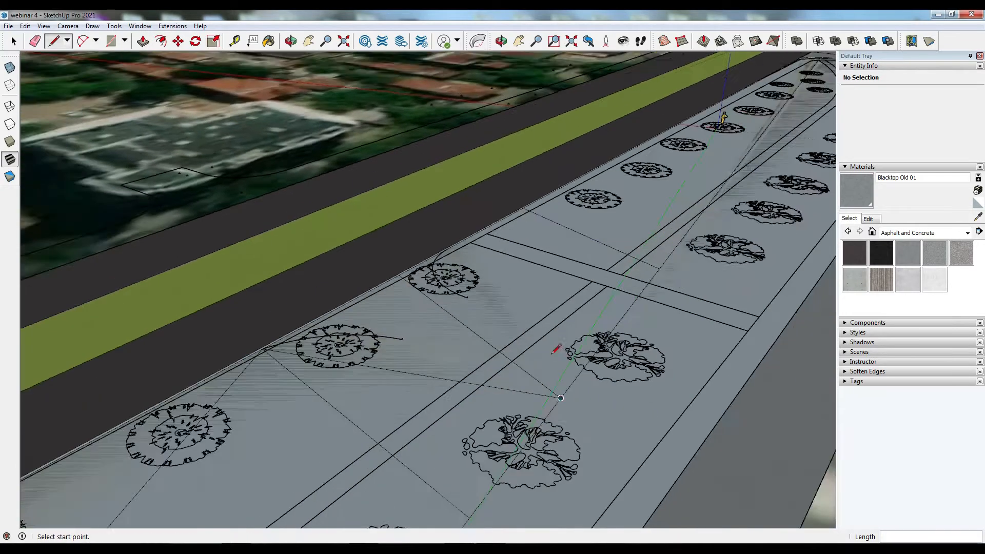
- Delete three stray diagonal lines crossing the planted strip
{"action": "left_click", "coordinate": [13, 41]}
{"action": "left_click", "coordinate": [237, 381]}
{"action": "key", "text": "Delete"}
{"action": "left_click", "coordinate": [336, 408]}
{"action": "key", "text": "Delete"}
{"action": "left_click", "coordinate": [477, 507]}
{"action": "key", "text": "Delete"}
- Delete a leftover face and the remaining diagonal edges on the planted strip
{"action": "left_click", "coordinate": [536, 390]}
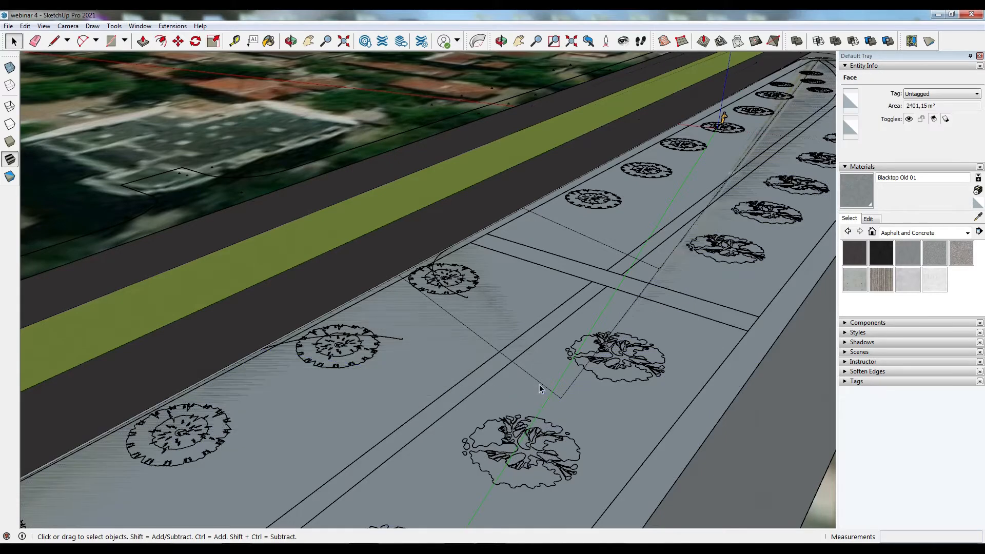
{"action": "key", "text": "Delete"}
{"action": "left_click", "coordinate": [571, 381]}
{"action": "key", "text": "Delete"}
{"action": "left_click", "coordinate": [657, 267]}
{"action": "key", "text": "Delete"}
{"action": "left_click", "coordinate": [664, 264]}
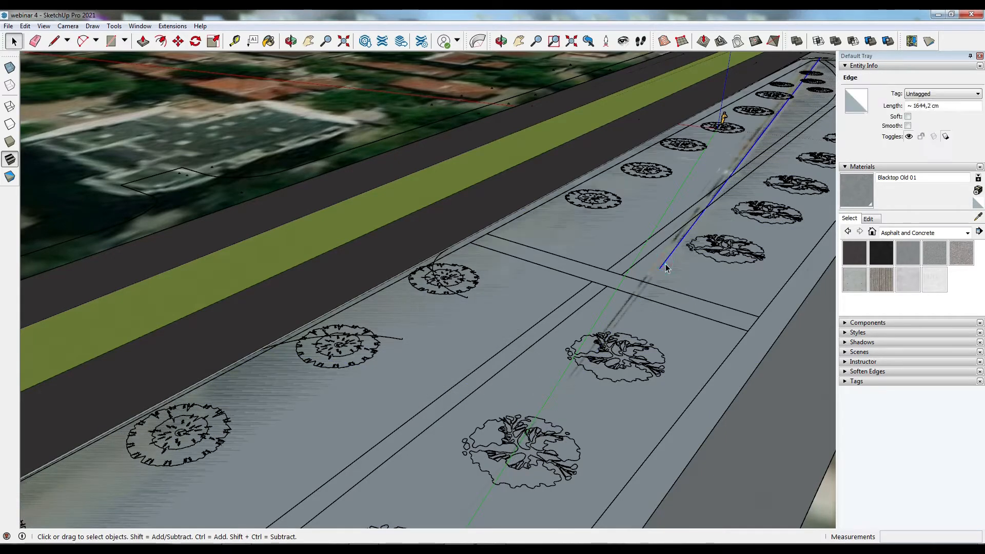
{"action": "key", "text": "Delete"}
- Orbit and zoom across the park to inspect the remaining street and strip outlines
{"action": "scroll", "coordinate": [575, 303], "scroll_direction": "down", "scroll_amount": 3}
{"action": "scroll", "coordinate": [575, 304], "scroll_direction": "down", "scroll_amount": 7}
{"action": "middle_click_drag", "start_coordinate": [574, 303], "coordinate": [641, 361]}
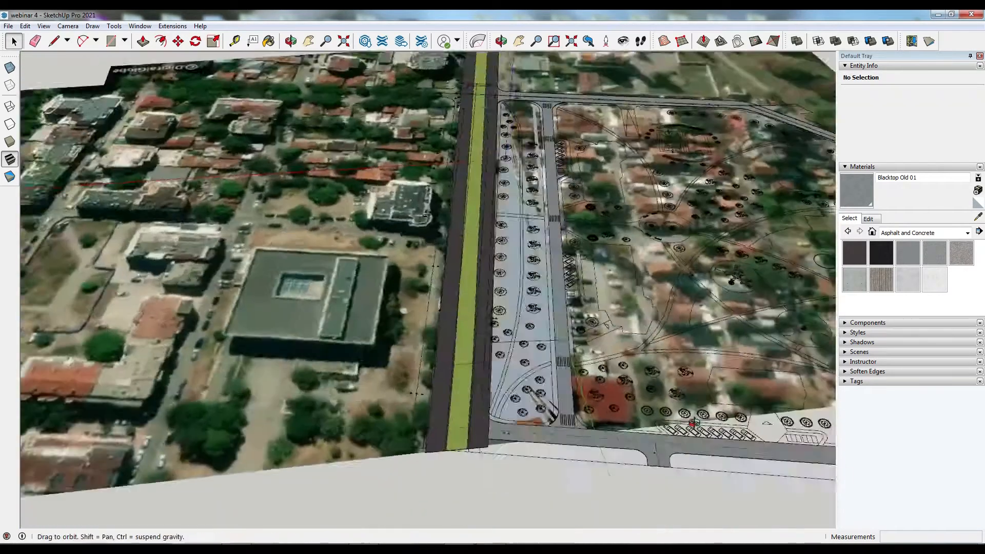
{"action": "scroll", "coordinate": [521, 354], "scroll_direction": "up", "scroll_amount": 4}
{"action": "scroll", "coordinate": [522, 354], "scroll_direction": "down", "scroll_amount": 3}
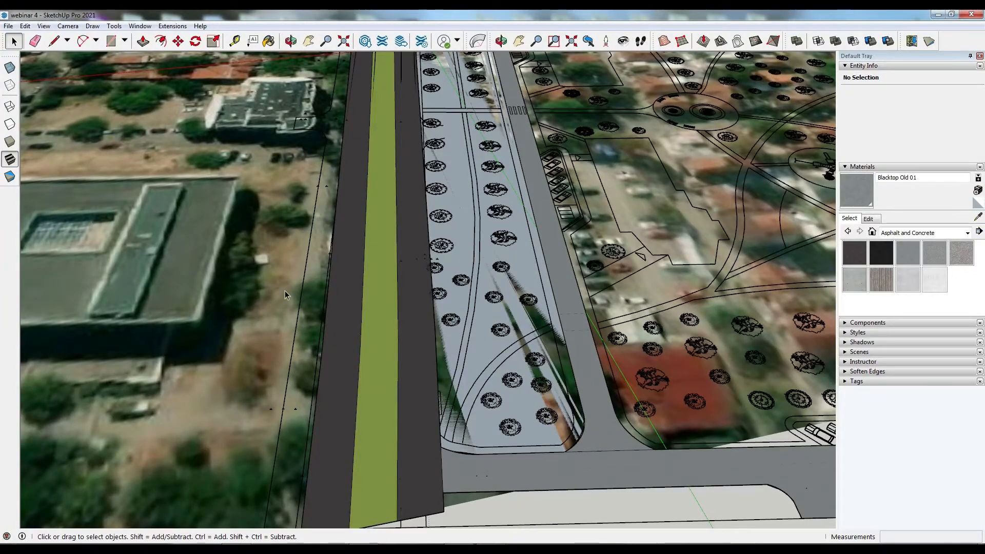
{"action": "scroll", "coordinate": [456, 281], "scroll_direction": "down", "scroll_amount": 5}
{"action": "middle_click_drag", "start_coordinate": [456, 281], "coordinate": [524, 358]}
{"action": "scroll", "coordinate": [444, 294], "scroll_direction": "up", "scroll_amount": 10}
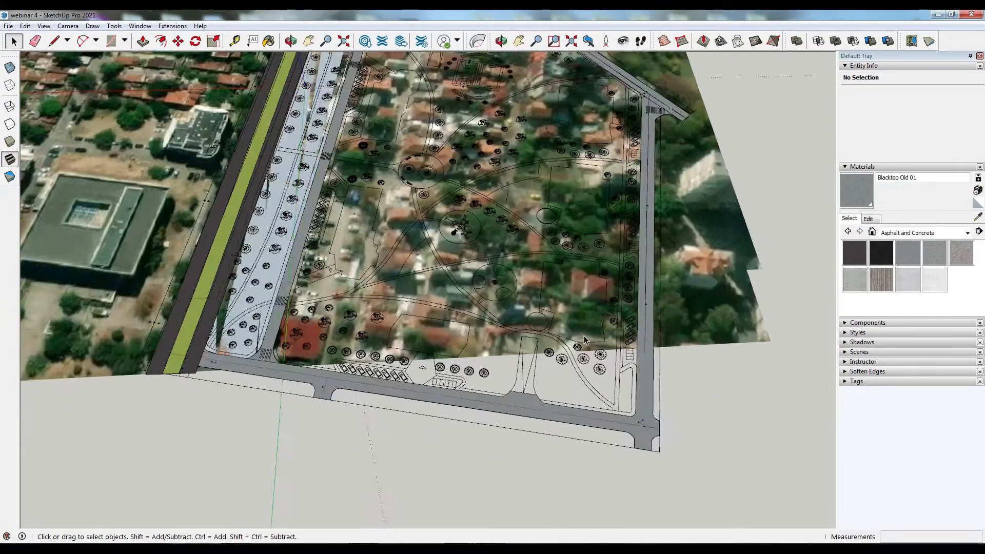
{"action": "scroll", "coordinate": [185, 218], "scroll_direction": "up", "scroll_amount": 3}
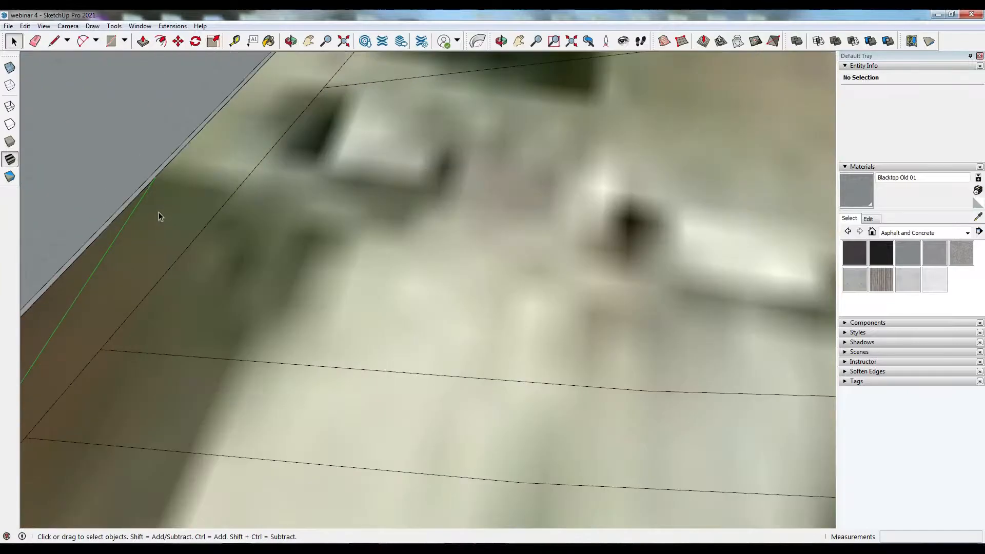
- Draw lines from the boulevard's curb edge across the park to split its surface into separate faces
{"action": "left_click", "coordinate": [137, 196]}
{"action": "scroll", "coordinate": [137, 195], "scroll_direction": "down", "scroll_amount": 8}
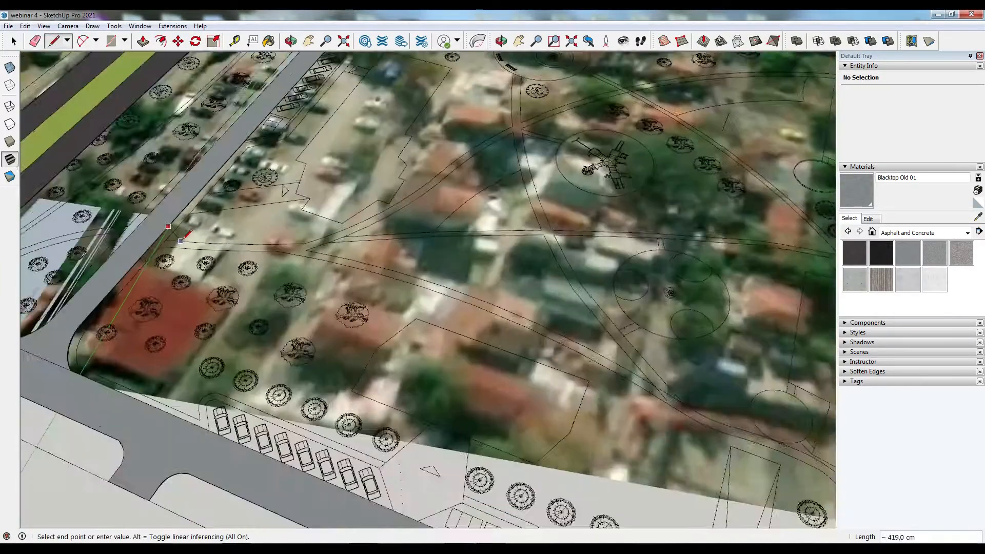
{"action": "scroll", "coordinate": [405, 185], "scroll_direction": "up", "scroll_amount": 4}
{"action": "scroll", "coordinate": [406, 184], "scroll_direction": "up", "scroll_amount": 6}
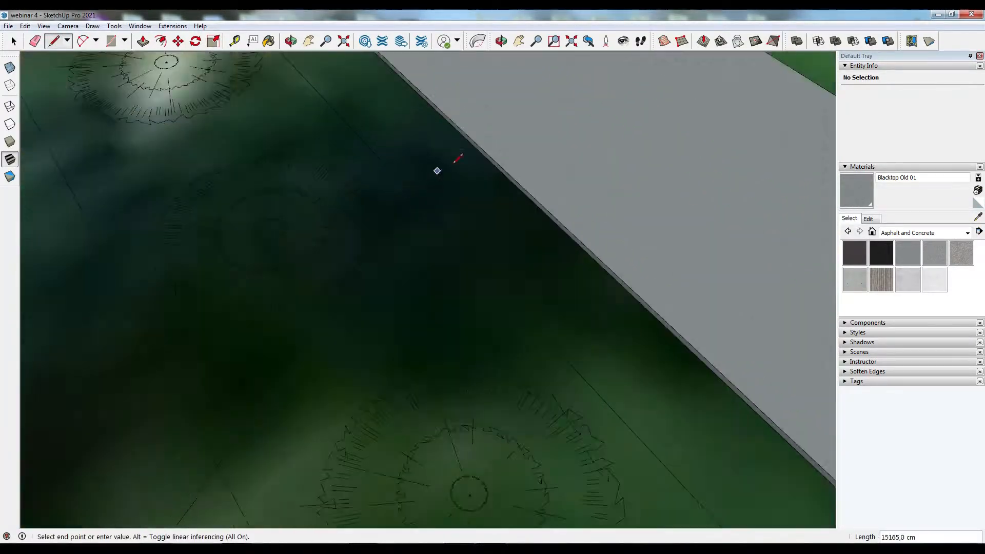
{"action": "left_click", "coordinate": [492, 128]}
{"action": "scroll", "coordinate": [522, 261], "scroll_direction": "down", "scroll_amount": 3}
{"action": "scroll", "coordinate": [517, 220], "scroll_direction": "up", "scroll_amount": 3}
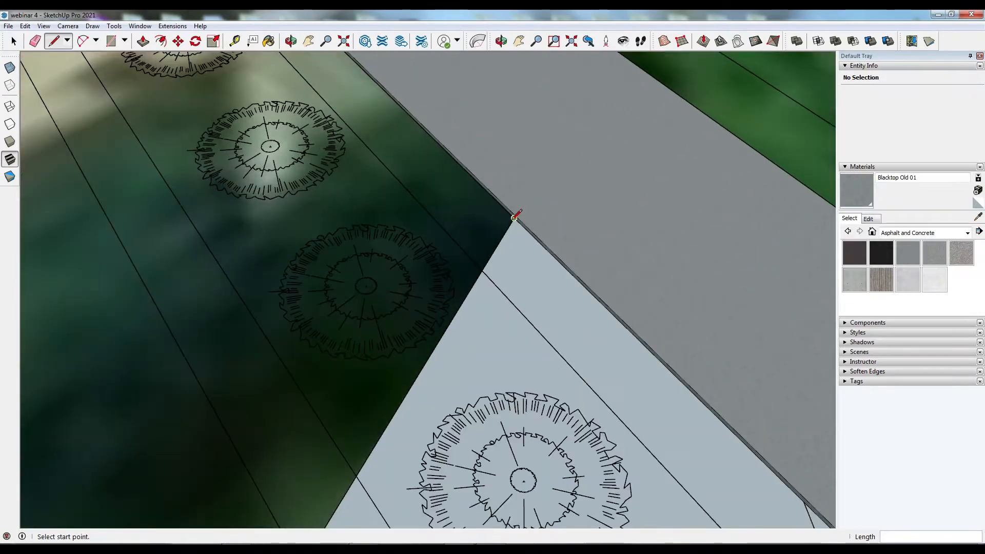
{"action": "left_click", "coordinate": [519, 213]}
{"action": "scroll", "coordinate": [587, 282], "scroll_direction": "down", "scroll_amount": 3}
{"action": "scroll", "coordinate": [585, 295], "scroll_direction": "up", "scroll_amount": 3}
{"action": "scroll", "coordinate": [584, 295], "scroll_direction": "down", "scroll_amount": 4}
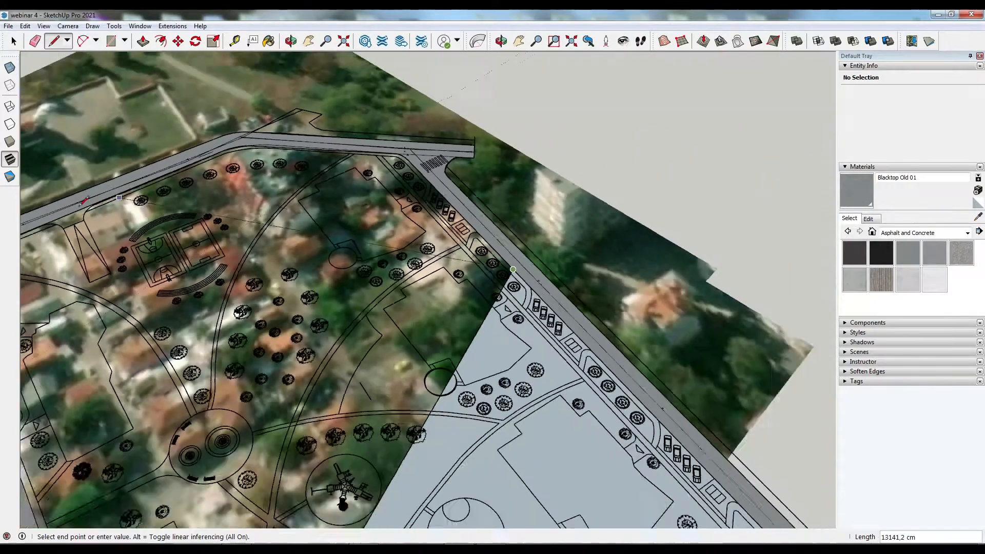
{"action": "scroll", "coordinate": [107, 195], "scroll_direction": "up", "scroll_amount": 6}
{"action": "scroll", "coordinate": [110, 201], "scroll_direction": "up", "scroll_amount": 4}
{"action": "left_click", "coordinate": [101, 192]}
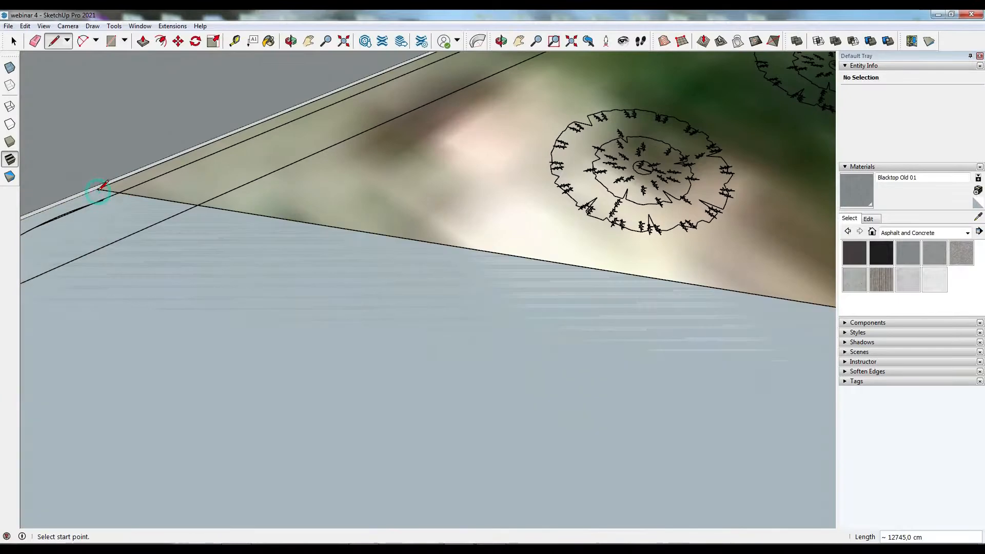
{"action": "left_click", "coordinate": [100, 192]}
- Continue tracing dividing lines from the curved curb edge across the park's corner area
{"action": "scroll", "coordinate": [91, 351], "scroll_direction": "down", "scroll_amount": 5}
{"action": "scroll", "coordinate": [469, 132], "scroll_direction": "up", "scroll_amount": 4}
{"action": "scroll", "coordinate": [473, 129], "scroll_direction": "up", "scroll_amount": 3}
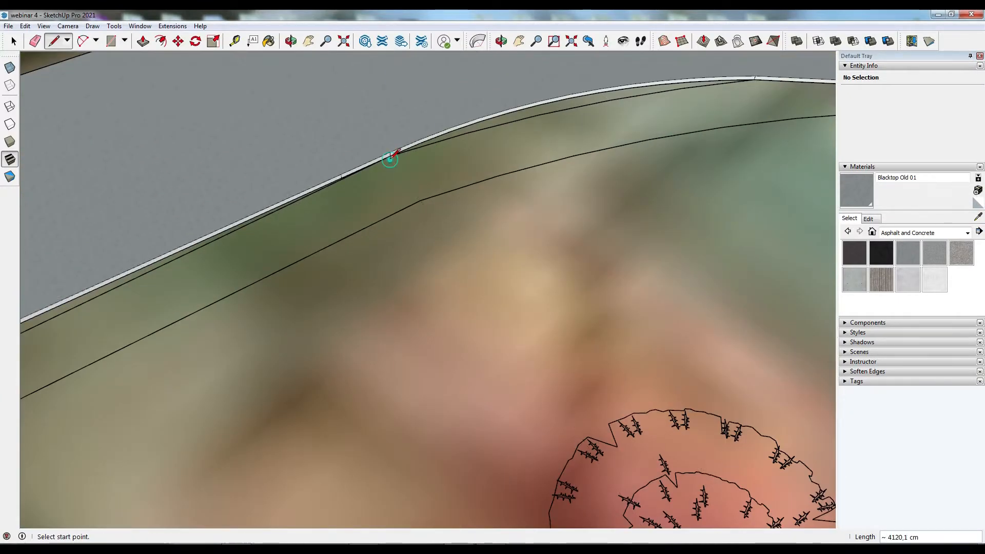
{"action": "left_click", "coordinate": [390, 159]}
{"action": "scroll", "coordinate": [395, 158], "scroll_direction": "down", "scroll_amount": 9}
{"action": "left_click", "coordinate": [672, 337]}
{"action": "scroll", "coordinate": [388, 178], "scroll_direction": "up", "scroll_amount": 4}
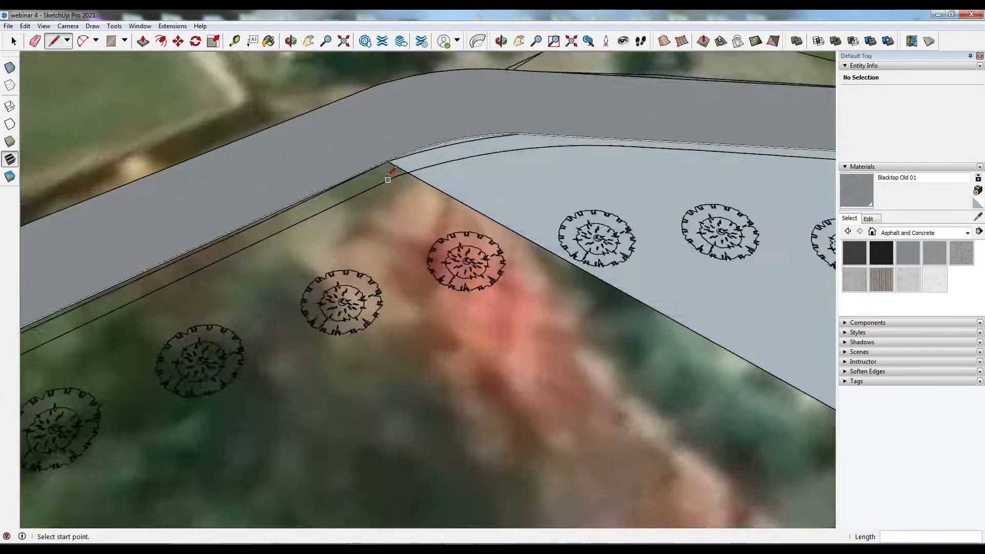
{"action": "left_click", "coordinate": [388, 179]}
{"action": "scroll", "coordinate": [130, 317], "scroll_direction": "up", "scroll_amount": 5}
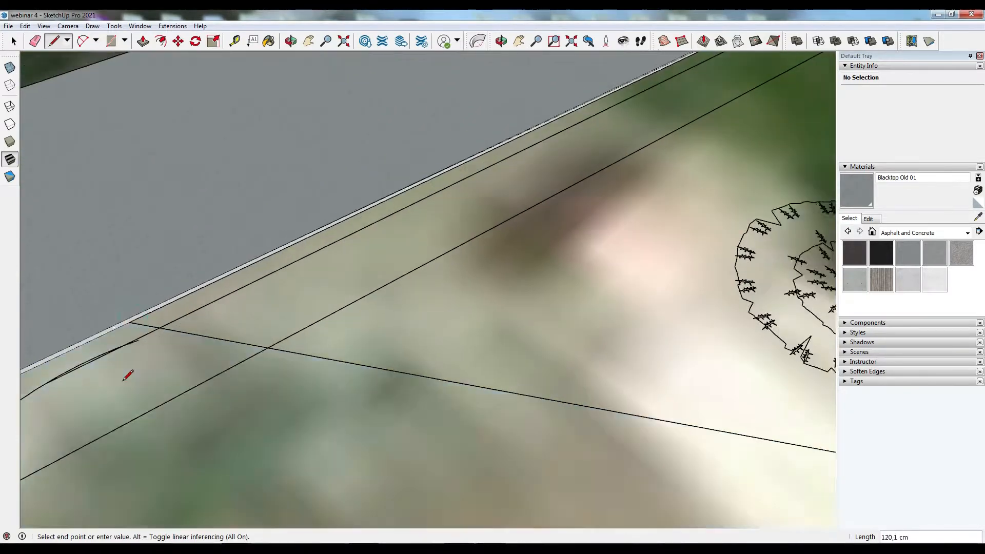
{"action": "scroll", "coordinate": [333, 248], "scroll_direction": "up", "scroll_amount": 5}
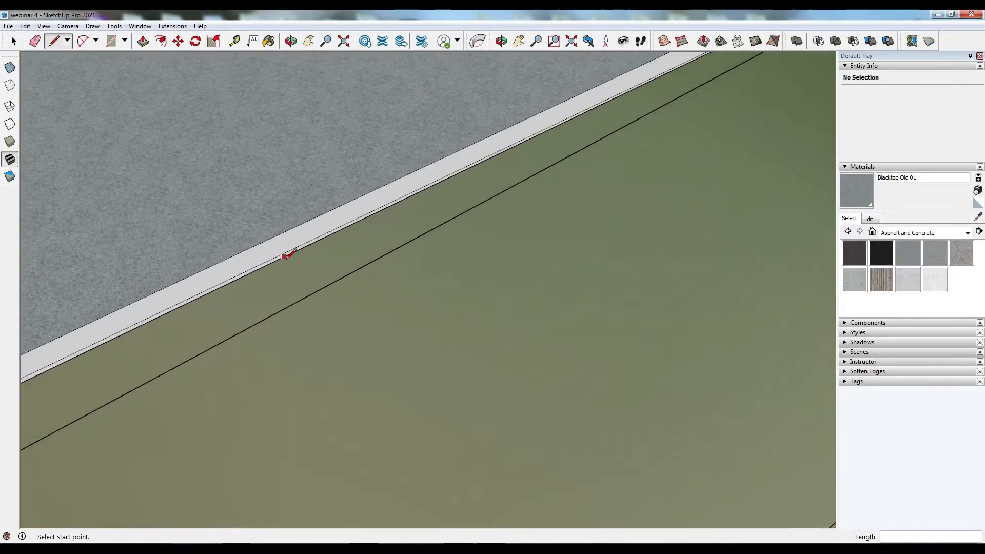
{"action": "middle_click_drag", "start_coordinate": [284, 259], "coordinate": [396, 154]}
{"action": "left_click", "coordinate": [303, 378]}
{"action": "key", "text": "Delete"}
{"action": "middle_click_drag", "start_coordinate": [349, 504], "coordinate": [477, 476]}
{"action": "scroll", "coordinate": [477, 477], "scroll_direction": "down", "scroll_amount": 5}
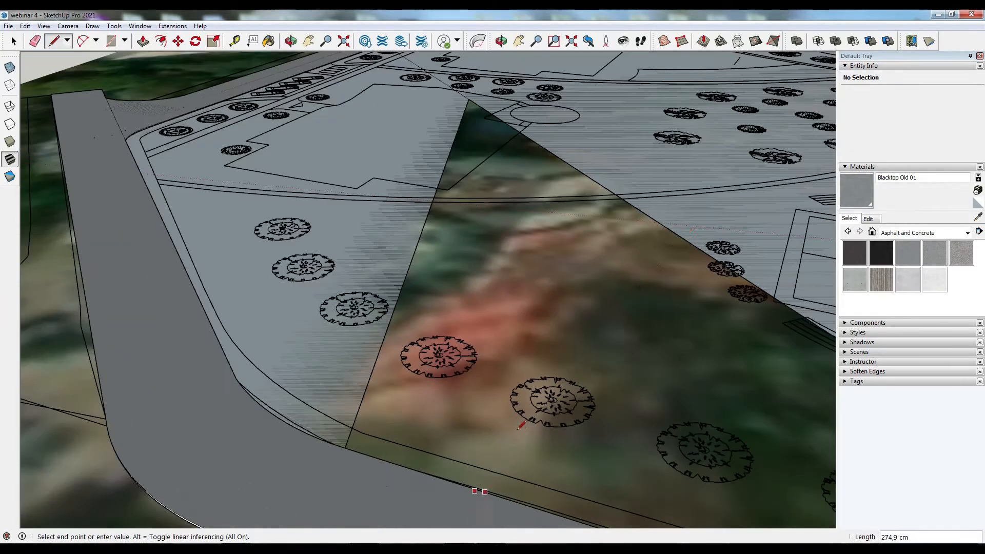
{"action": "middle_click_drag", "start_coordinate": [534, 256], "coordinate": [197, 261]}
{"action": "scroll", "coordinate": [195, 256], "scroll_direction": "up", "scroll_amount": 5}
{"action": "key", "text": "Escape"}
{"action": "scroll", "coordinate": [208, 251], "scroll_direction": "up", "scroll_amount": 3}
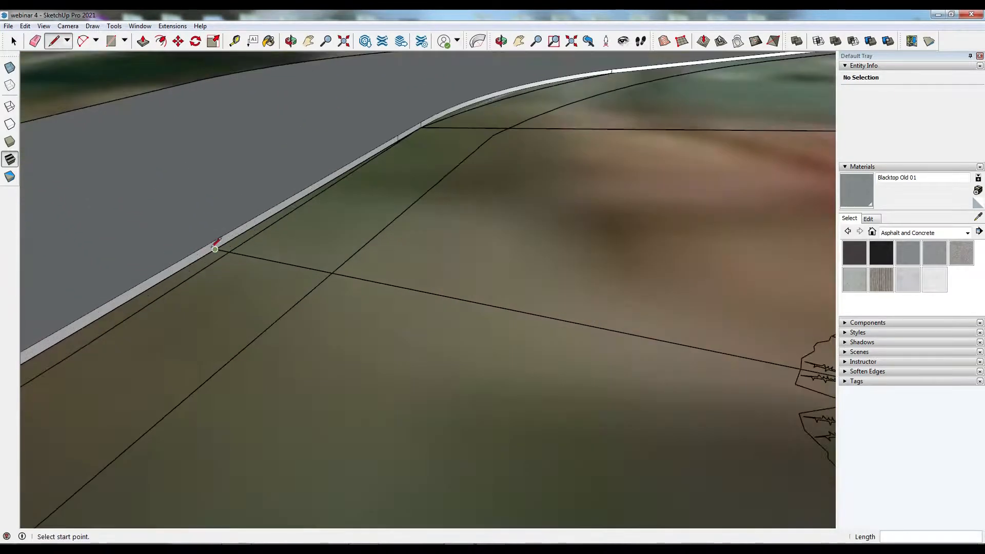
- Draw lines from the road's curb edge across the planted area beside the park
{"action": "left_click", "coordinate": [214, 248]}
{"action": "scroll", "coordinate": [353, 256], "scroll_direction": "down", "scroll_amount": 8}
{"action": "scroll", "coordinate": [354, 255], "scroll_direction": "down", "scroll_amount": 3}
{"action": "middle_click_drag", "start_coordinate": [354, 256], "coordinate": [231, 274]}
{"action": "scroll", "coordinate": [110, 329], "scroll_direction": "up", "scroll_amount": 9}
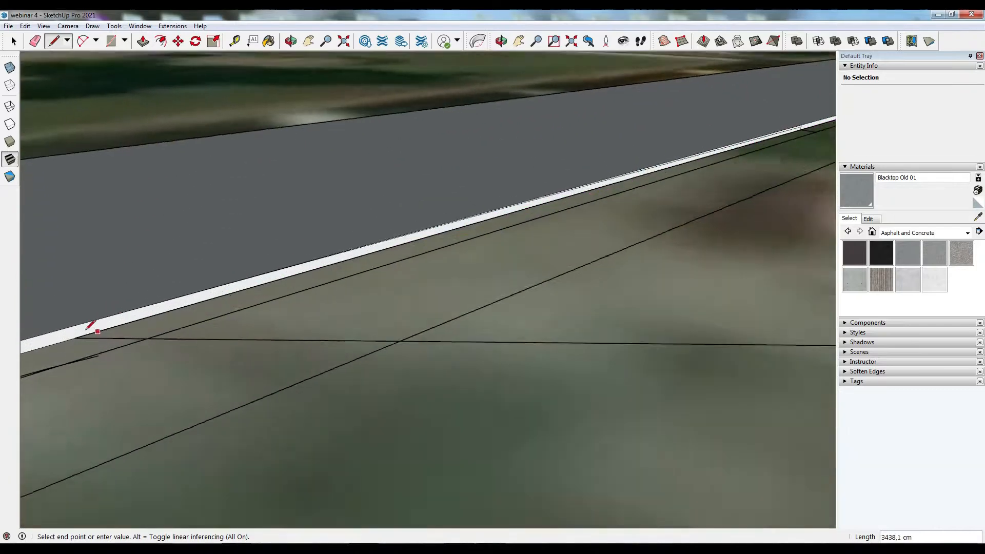
{"action": "left_click", "coordinate": [67, 351]}
{"action": "scroll", "coordinate": [139, 383], "scroll_direction": "down", "scroll_amount": 6}
{"action": "scroll", "coordinate": [676, 185], "scroll_direction": "up", "scroll_amount": 6}
{"action": "left_click", "coordinate": [668, 185]}
{"action": "scroll", "coordinate": [627, 239], "scroll_direction": "down", "scroll_amount": 9}
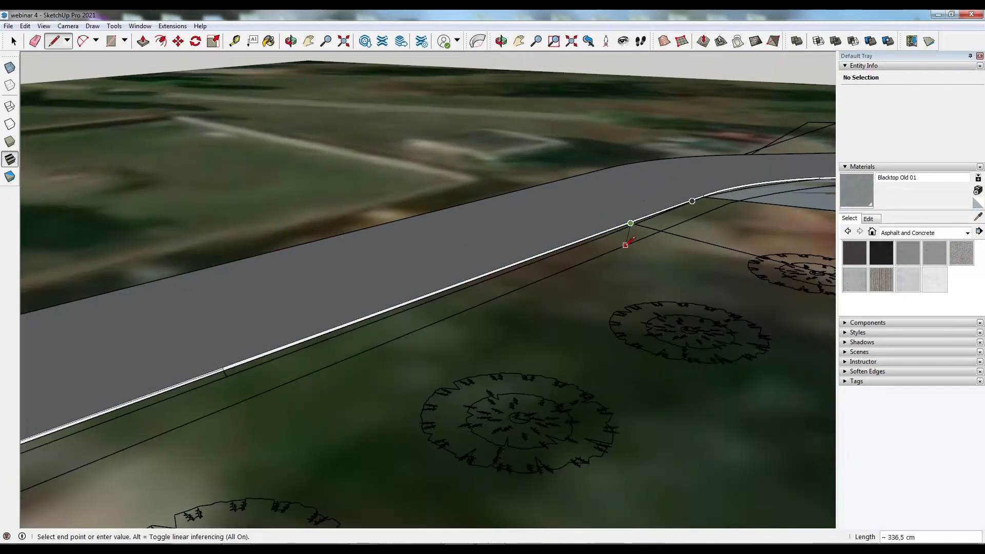
{"action": "left_click", "coordinate": [593, 338]}
{"action": "scroll", "coordinate": [770, 329], "scroll_direction": "down", "scroll_amount": 3}
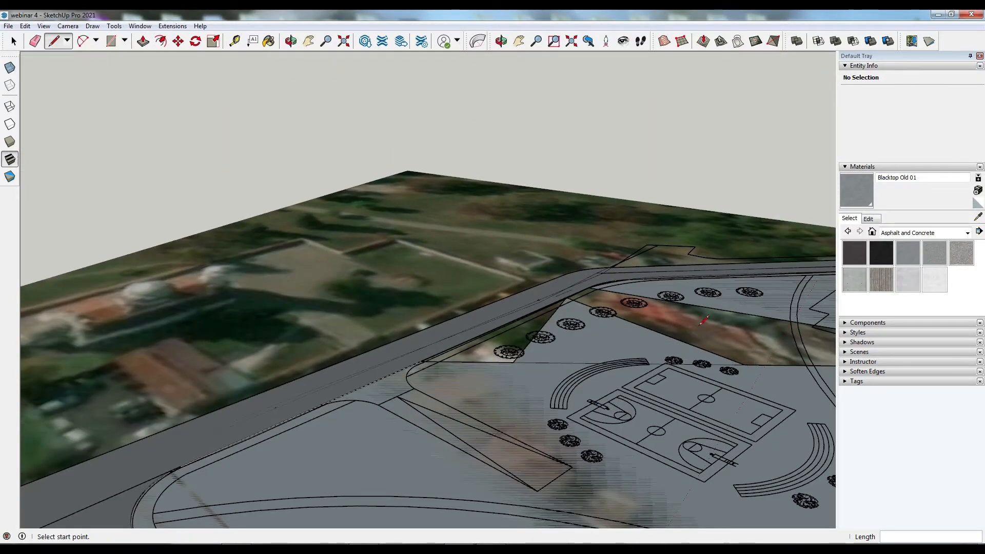
- Draw connecting lines between the curb corner near the basketball courts and the park edge
{"action": "left_click", "coordinate": [696, 305]}
{"action": "left_click", "coordinate": [577, 302]}
{"action": "left_click", "coordinate": [616, 293]}
{"action": "scroll", "coordinate": [590, 290], "scroll_direction": "up", "scroll_amount": 6}
{"action": "left_click", "coordinate": [419, 342]}
{"action": "left_click", "coordinate": [572, 280]}
{"action": "scroll", "coordinate": [505, 306], "scroll_direction": "down", "scroll_amount": 8}
{"action": "scroll", "coordinate": [505, 320], "scroll_direction": "up", "scroll_amount": 8}
{"action": "left_click", "coordinate": [588, 270]}
{"action": "scroll", "coordinate": [605, 270], "scroll_direction": "down", "scroll_amount": 9}
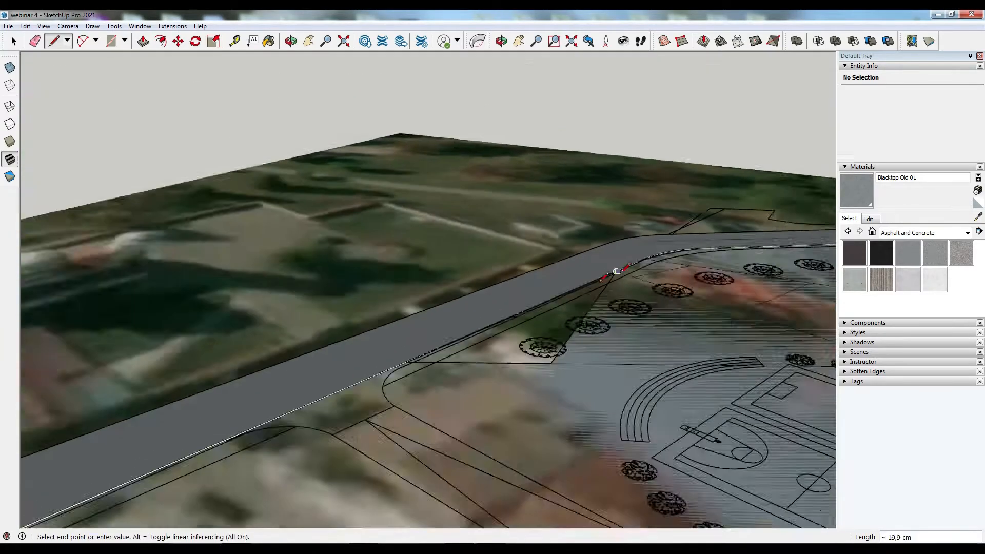
{"action": "scroll", "coordinate": [388, 363], "scroll_direction": "up", "scroll_amount": 9}
{"action": "left_click", "coordinate": [380, 357]}
{"action": "scroll", "coordinate": [354, 387], "scroll_direction": "down", "scroll_amount": 6}
{"action": "scroll", "coordinate": [582, 280], "scroll_direction": "up", "scroll_amount": 7}
{"action": "left_click", "coordinate": [581, 278]}
{"action": "scroll", "coordinate": [576, 270], "scroll_direction": "down", "scroll_amount": 7}
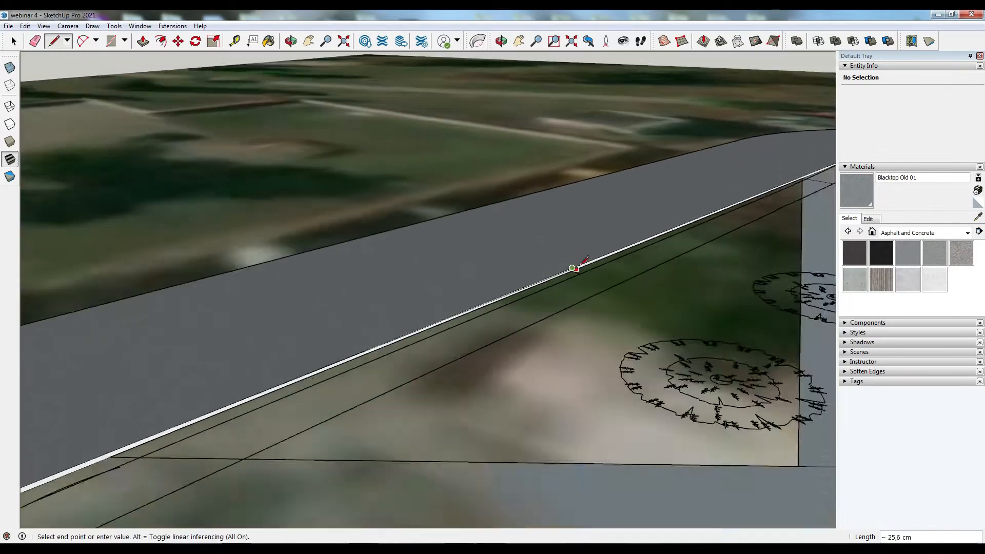
{"action": "left_click", "coordinate": [544, 376]}
- Delete the stray lines crossing the park and planted area near the curb
{"action": "key", "text": "space"}
{"action": "scroll", "coordinate": [566, 275], "scroll_direction": "up", "scroll_amount": 5}
{"action": "left_click", "coordinate": [567, 277]}
{"action": "key", "text": "Delete"}
{"action": "left_click", "coordinate": [571, 297]}
{"action": "key", "text": "Delete"}
{"action": "scroll", "coordinate": [571, 303], "scroll_direction": "down", "scroll_amount": 5}
{"action": "left_click", "coordinate": [689, 356]}
{"action": "key", "text": "Delete"}
{"action": "scroll", "coordinate": [689, 356], "scroll_direction": "down", "scroll_amount": 4}
{"action": "left_click", "coordinate": [759, 268]}
{"action": "key", "text": "Delete"}
{"action": "left_click", "coordinate": [795, 266]}
{"action": "key", "text": "Delete"}
{"action": "left_click", "coordinate": [719, 233]}
{"action": "key", "text": "Delete"}
{"action": "middle_click_drag", "start_coordinate": [387, 169], "coordinate": [575, 267]}
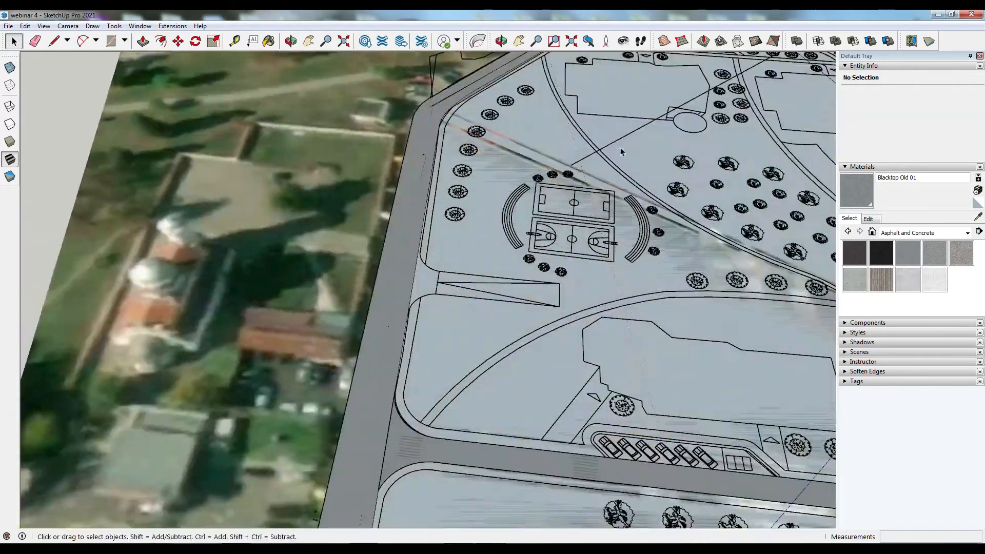
{"action": "scroll", "coordinate": [489, 201], "scroll_direction": "down", "scroll_amount": 3}
{"action": "scroll", "coordinate": [488, 201], "scroll_direction": "down", "scroll_amount": 3}
{"action": "middle_click_drag", "start_coordinate": [488, 201], "coordinate": [639, 398]}
{"action": "scroll", "coordinate": [639, 399], "scroll_direction": "up", "scroll_amount": 3}
{"action": "scroll", "coordinate": [638, 400], "scroll_direction": "down", "scroll_amount": 4}
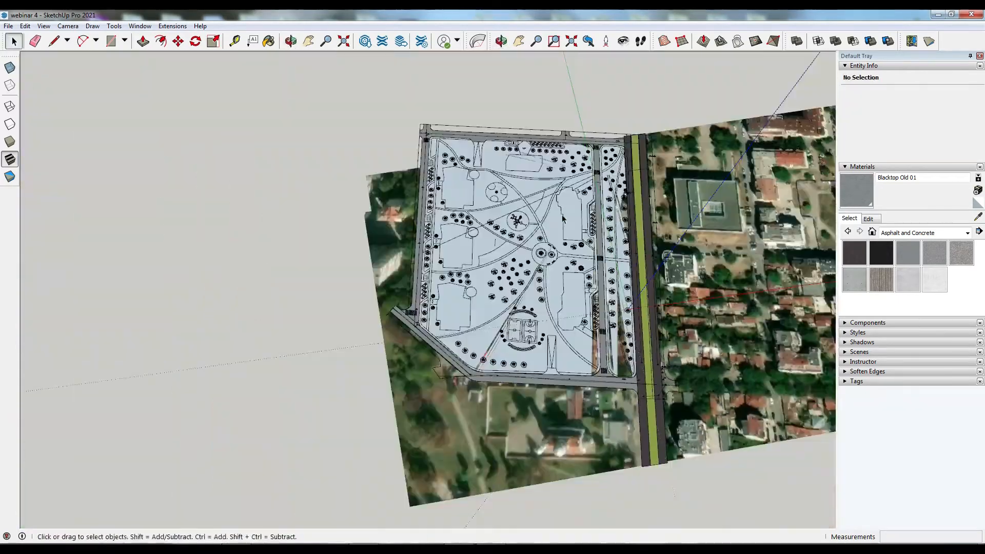
{"action": "scroll", "coordinate": [577, 231], "scroll_direction": "up", "scroll_amount": 2}
- Open the Landscaping, Fencing and Vegetation material category and undo the last change
{"action": "left_click", "coordinate": [161, 41]}
{"action": "scroll", "coordinate": [402, 128], "scroll_direction": "up", "scroll_amount": 7}
{"action": "left_click", "coordinate": [331, 113]}
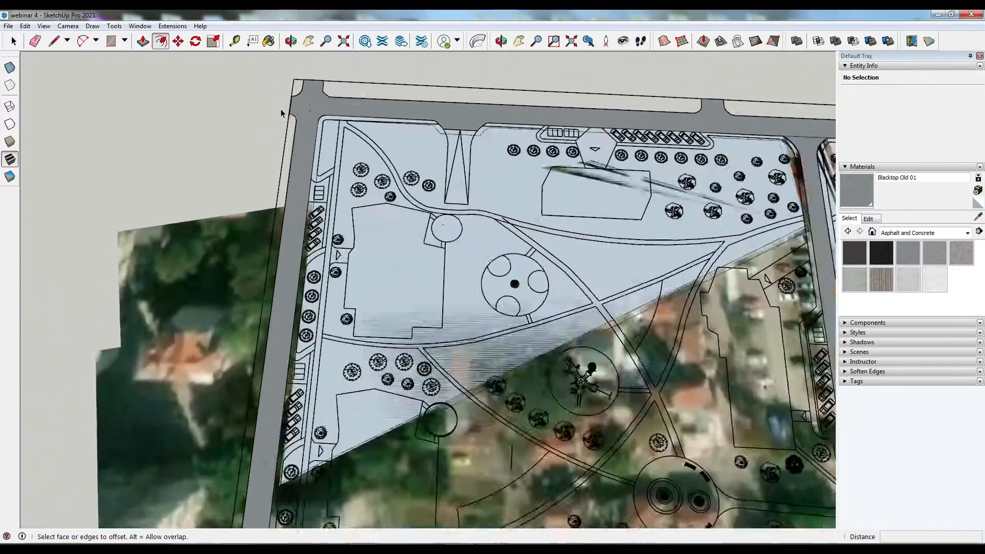
{"action": "scroll", "coordinate": [709, 314], "scroll_direction": "up", "scroll_amount": 5}
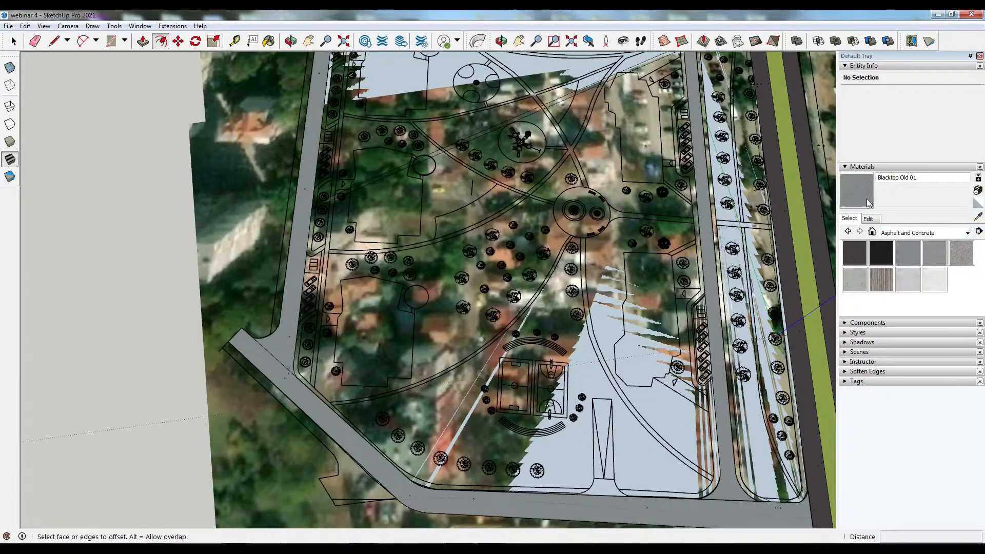
{"action": "left_click", "coordinate": [944, 233]}
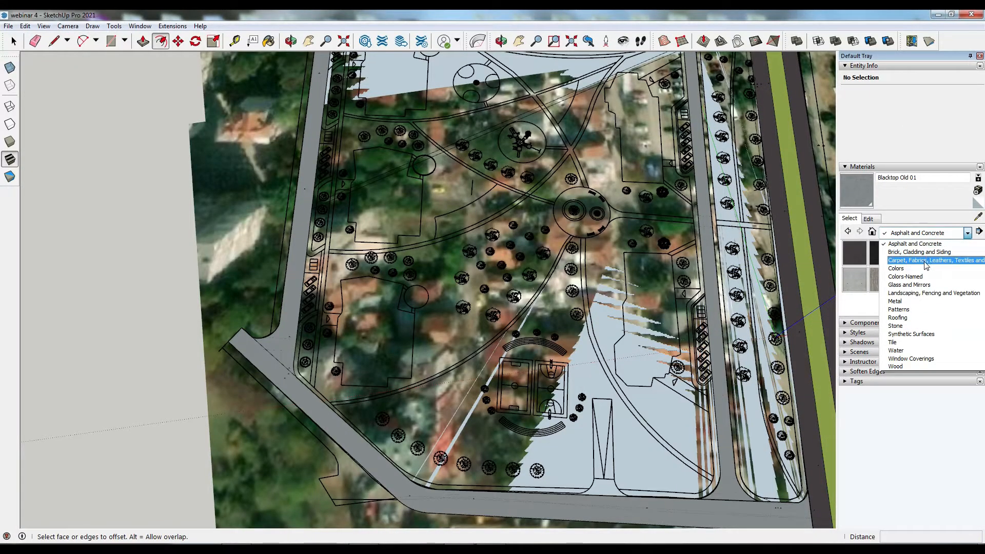
{"action": "left_click", "coordinate": [921, 293]}
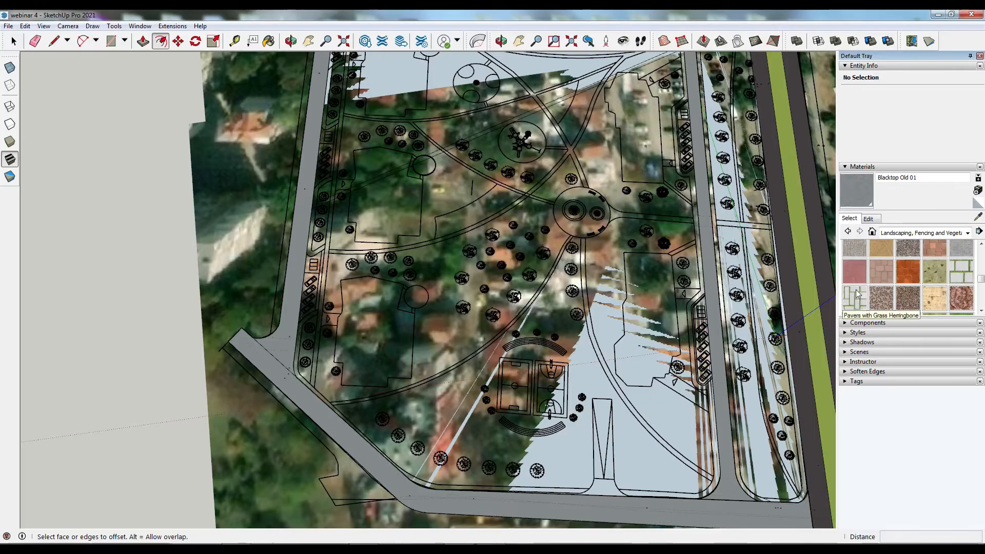
{"action": "left_click", "coordinate": [858, 294]}
{"action": "scroll", "coordinate": [721, 461], "scroll_direction": "up", "scroll_amount": 6}
{"action": "key", "text": "ctrl+z"}
{"action": "scroll", "coordinate": [743, 433], "scroll_direction": "down", "scroll_amount": 6}
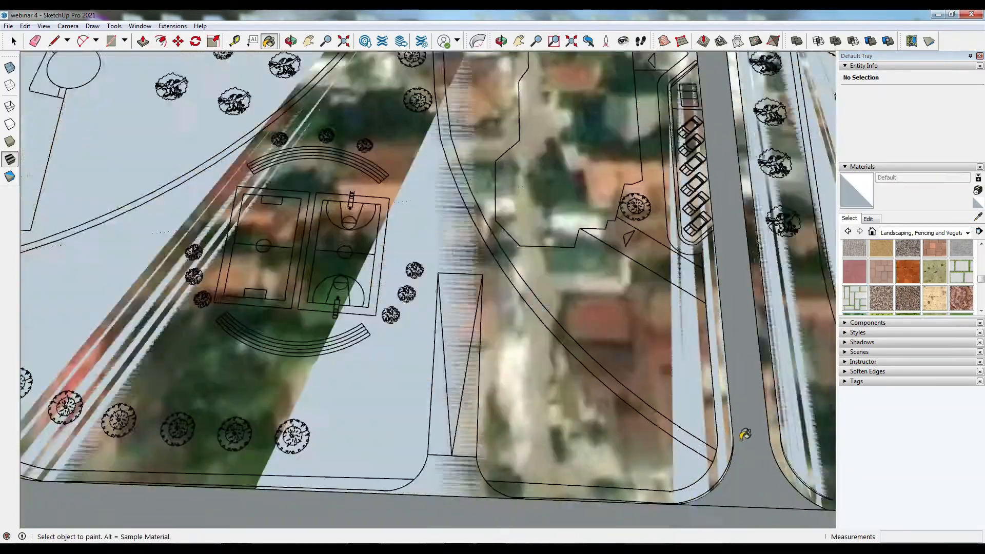
- Paint the park's curb border with Pavers with Grass Brick
{"action": "scroll", "coordinate": [330, 270], "scroll_direction": "up", "scroll_amount": 6}
{"action": "scroll", "coordinate": [330, 269], "scroll_direction": "down", "scroll_amount": 9}
{"action": "scroll", "coordinate": [330, 104], "scroll_direction": "up", "scroll_amount": 2}
{"action": "scroll", "coordinate": [333, 106], "scroll_direction": "up", "scroll_amount": 8}
{"action": "middle_click_drag", "start_coordinate": [431, 226], "coordinate": [626, 198]}
{"action": "scroll", "coordinate": [199, 296], "scroll_direction": "up", "scroll_amount": 3}
{"action": "left_click", "coordinate": [960, 272]}
{"action": "left_click", "coordinate": [137, 274]}
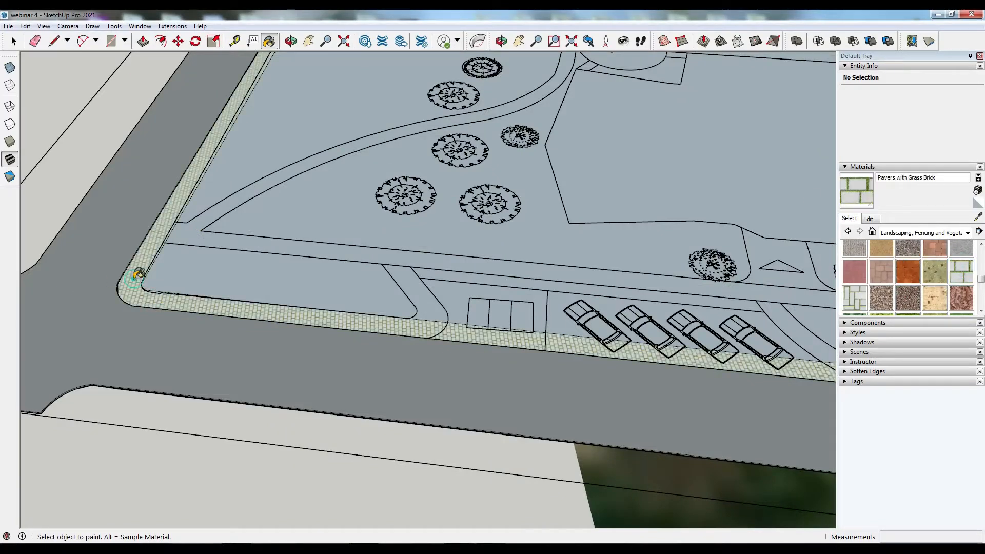
- Repaint the park's curb border with Pavers Driveway Brick
{"action": "left_click", "coordinate": [857, 256]}
{"action": "left_click", "coordinate": [473, 337]}
{"action": "scroll", "coordinate": [893, 287], "scroll_direction": "down", "scroll_amount": 2}
{"action": "left_click", "coordinate": [935, 302]}
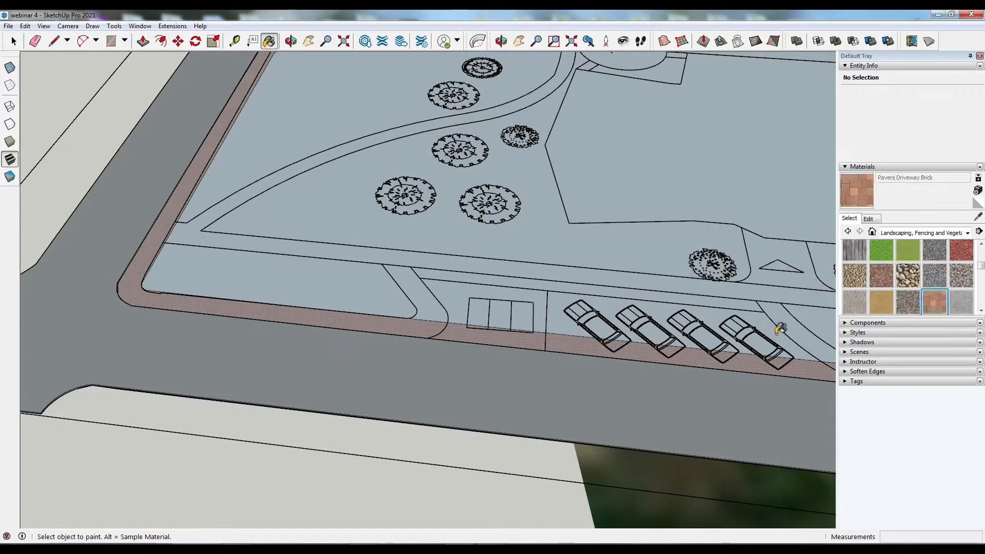
{"action": "left_click", "coordinate": [626, 352]}
- Edit the Pavers Driveway Brick material's colour to a lighter tan on the colour wheel
{"action": "scroll", "coordinate": [400, 365], "scroll_direction": "down", "scroll_amount": 4}
{"action": "middle_click_drag", "start_coordinate": [394, 369], "coordinate": [488, 378]}
{"action": "left_click", "coordinate": [868, 219]}
{"action": "left_click_drag", "start_coordinate": [873, 267], "coordinate": [868, 266]}
{"action": "left_click_drag", "start_coordinate": [895, 264], "coordinate": [871, 266]}
{"action": "middle_click_drag", "start_coordinate": [328, 313], "coordinate": [601, 302]}
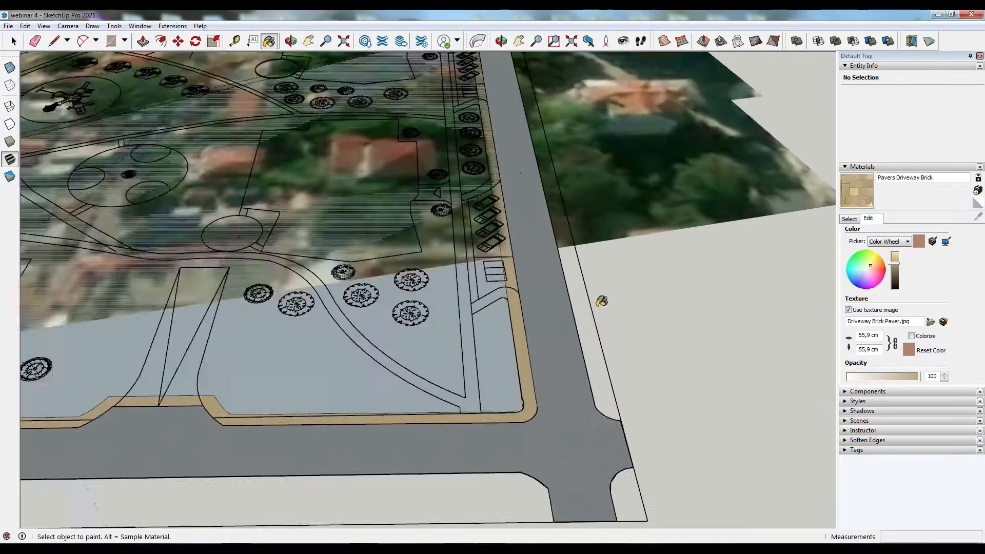
{"action": "scroll", "coordinate": [601, 301], "scroll_direction": "down", "scroll_amount": 1}
{"action": "left_click", "coordinate": [849, 218]}
{"action": "left_click", "coordinate": [916, 233]}
{"action": "left_click", "coordinate": [143, 41]}
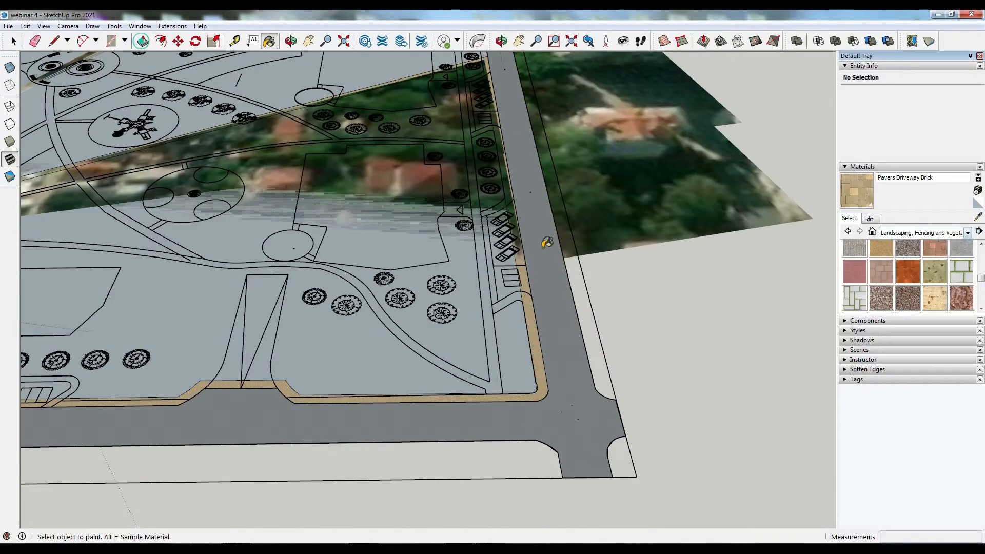
{"action": "scroll", "coordinate": [562, 390], "scroll_direction": "down", "scroll_amount": 4}
{"action": "scroll", "coordinate": [308, 405], "scroll_direction": "up", "scroll_amount": 4}
{"action": "scroll", "coordinate": [307, 405], "scroll_direction": "up", "scroll_amount": 3}
{"action": "left_click", "coordinate": [269, 41]}
{"action": "left_click", "coordinate": [401, 389]}
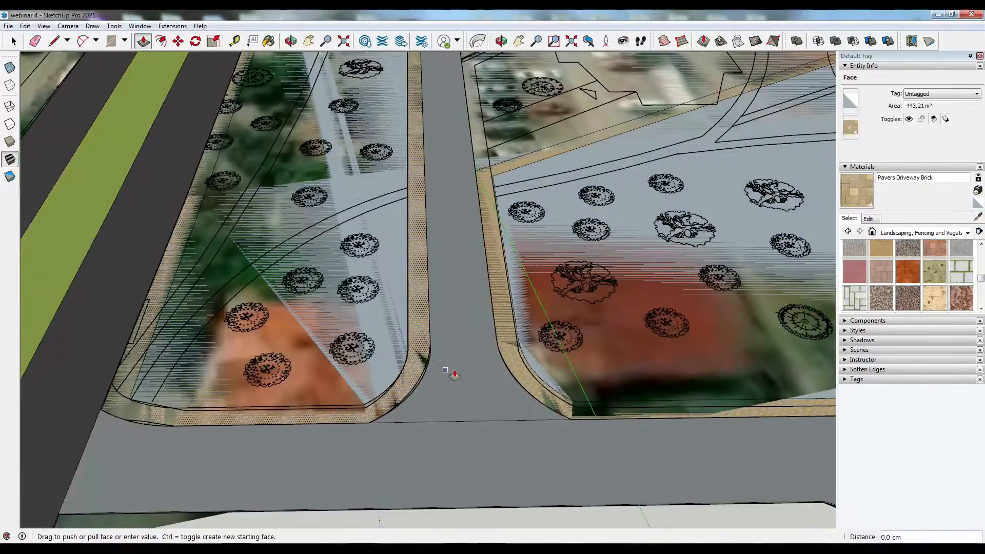
{"action": "scroll", "coordinate": [564, 333], "scroll_direction": "down", "scroll_amount": 8}
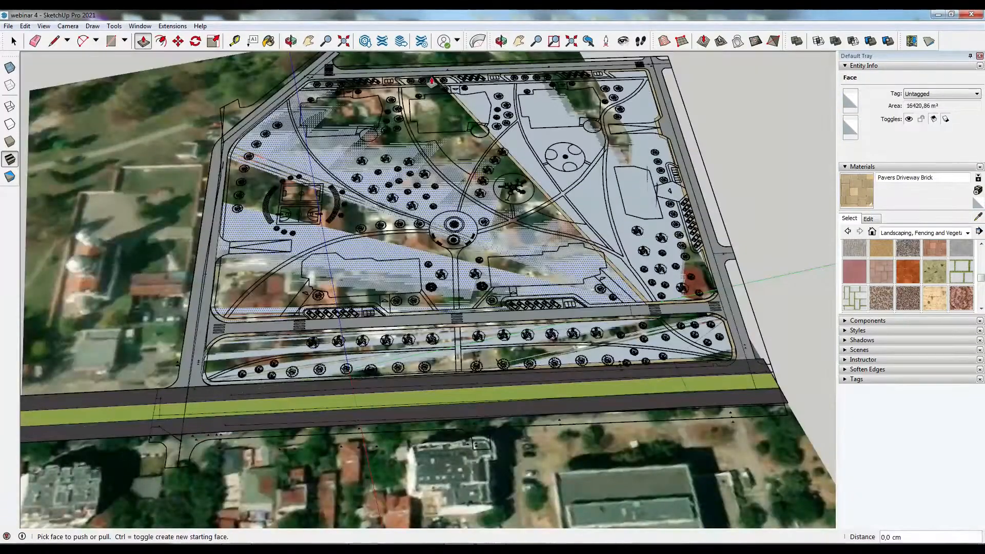
{"action": "scroll", "coordinate": [554, 216], "scroll_direction": "up", "scroll_amount": 3}
{"action": "key", "text": "space"}
{"action": "key", "text": "f"}
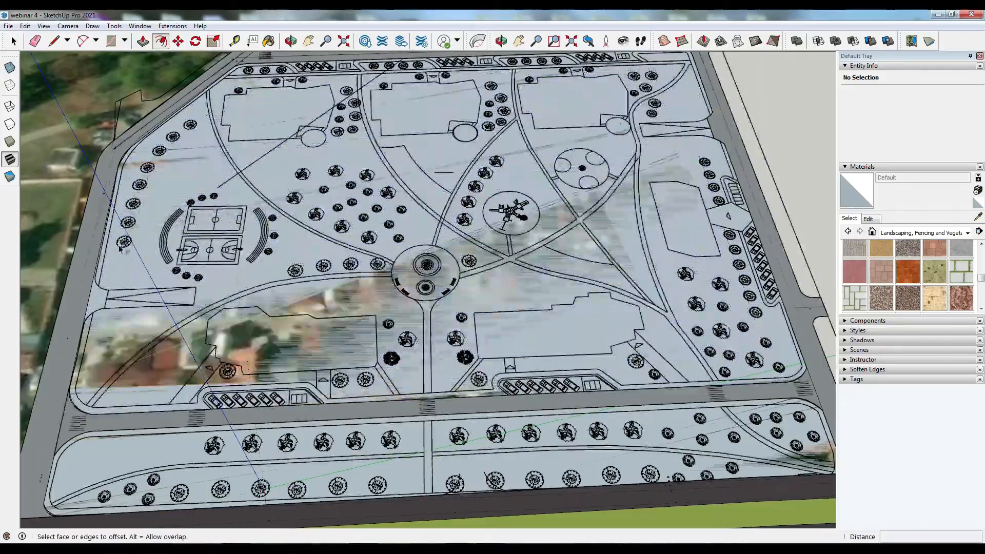
{"action": "scroll", "coordinate": [103, 228], "scroll_direction": "up", "scroll_amount": 10}
{"action": "key", "text": "ctrl+z"}
{"action": "key", "text": "space"}
- Offset the edge of the park's surface face inward by 1
{"action": "left_click", "coordinate": [39, 368]}
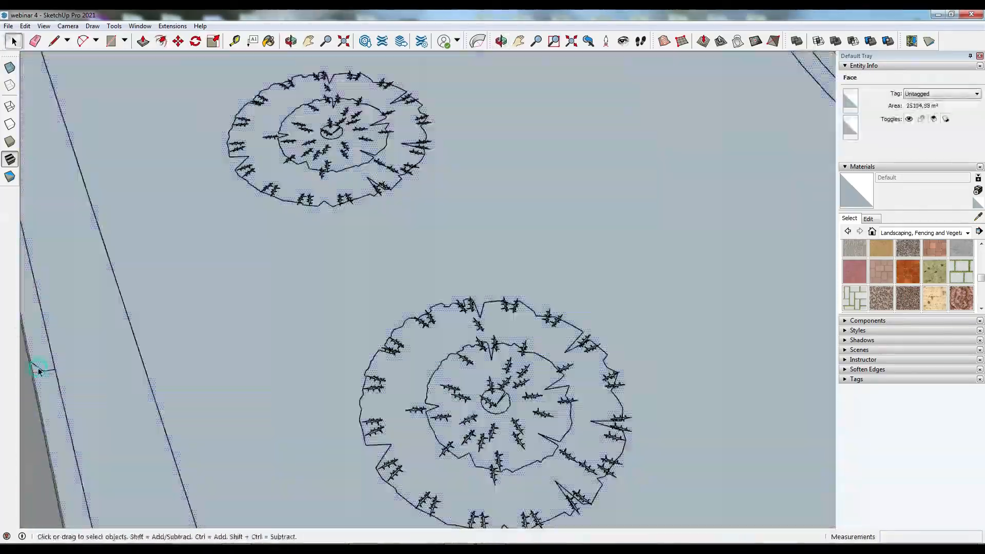
{"action": "left_click", "coordinate": [161, 41]}
{"action": "left_click", "coordinate": [40, 303]}
{"action": "type", "text": "1"}
{"action": "key", "text": "Return"}
{"action": "scroll", "coordinate": [145, 284], "scroll_direction": "down", "scroll_amount": 10}
- Offset the edge of the planted strip beside the boulevard by 1
{"action": "left_click", "coordinate": [238, 454]}
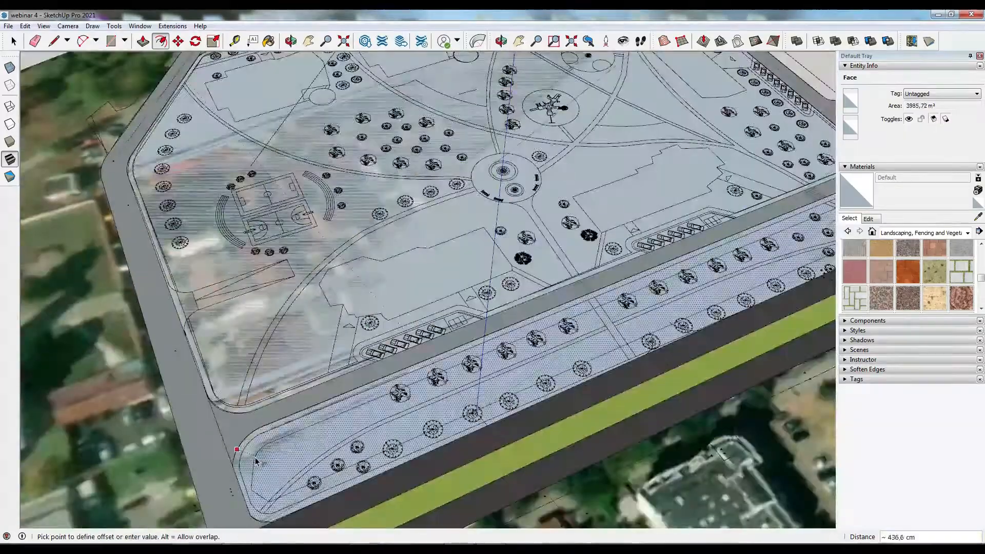
{"action": "type", "text": "1"}
{"action": "key", "text": "Return"}
{"action": "middle_click_drag", "start_coordinate": [198, 494], "coordinate": [176, 325]}
{"action": "scroll", "coordinate": [176, 325], "scroll_direction": "up", "scroll_amount": 8}
{"action": "left_click", "coordinate": [176, 325]}
{"action": "key", "text": "Escape"}
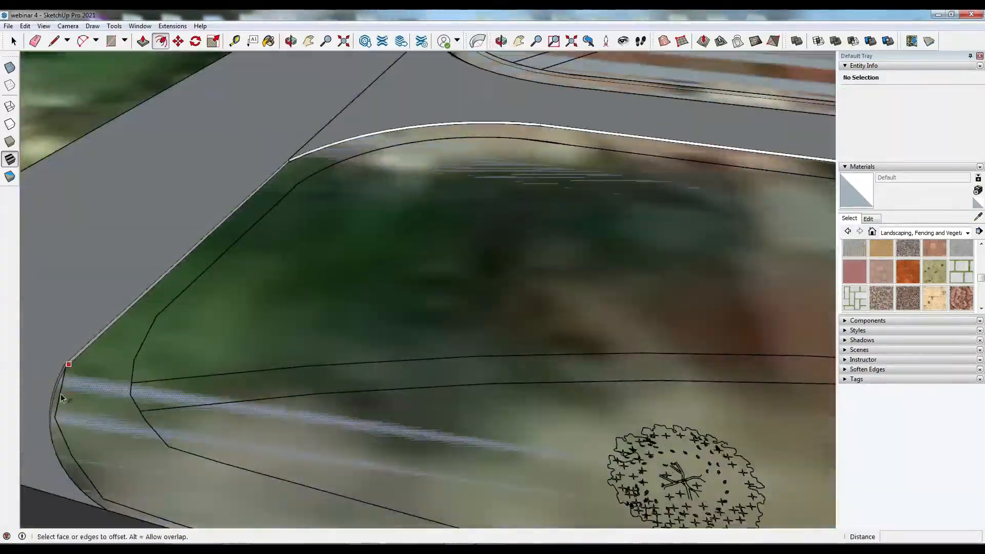
- Offset the planted strip's edge inward by 200
{"action": "scroll", "coordinate": [64, 372], "scroll_direction": "up", "scroll_amount": 5}
{"action": "left_click", "coordinate": [392, 442]}
{"action": "scroll", "coordinate": [392, 442], "scroll_direction": "down", "scroll_amount": 5}
{"action": "type", "text": "200"}
{"action": "key", "text": "Return"}
- Paint the planted strip's outer border with the Asphalt Stamped Brick material from the landscaping collection
{"action": "left_click", "coordinate": [872, 232]}
{"action": "scroll", "coordinate": [919, 272], "scroll_direction": "down", "scroll_amount": 10}
{"action": "scroll", "coordinate": [913, 269], "scroll_direction": "up", "scroll_amount": 5}
{"action": "scroll", "coordinate": [901, 264], "scroll_direction": "down", "scroll_amount": 5}
{"action": "scroll", "coordinate": [901, 264], "scroll_direction": "up", "scroll_amount": 5}
{"action": "left_click", "coordinate": [936, 233]}
{"action": "left_click", "coordinate": [935, 285]}
{"action": "left_click", "coordinate": [940, 232]}
{"action": "left_click", "coordinate": [939, 294]}
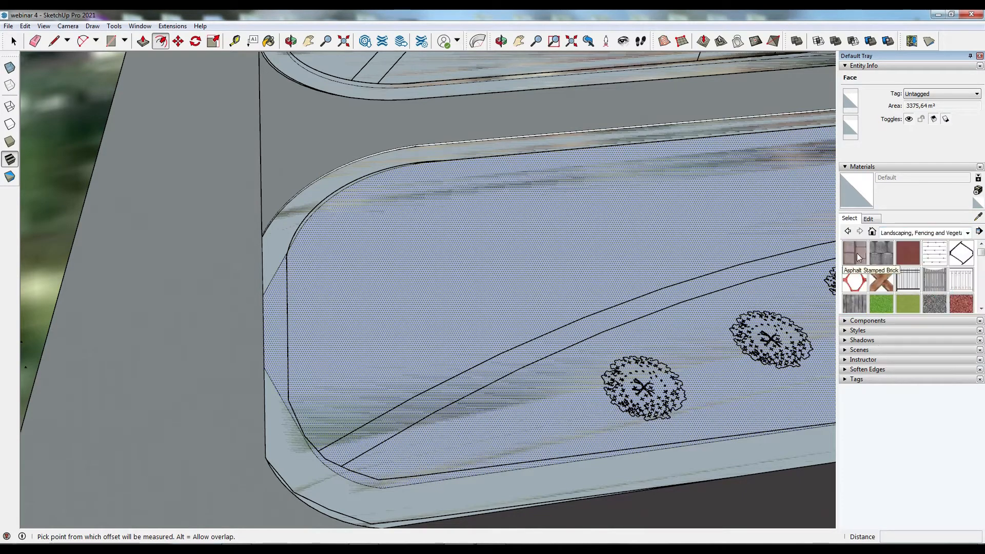
{"action": "left_click", "coordinate": [855, 253]}
{"action": "left_click", "coordinate": [354, 497]}
{"action": "scroll", "coordinate": [378, 395], "scroll_direction": "down", "scroll_amount": 1}
{"action": "left_click", "coordinate": [868, 219]}
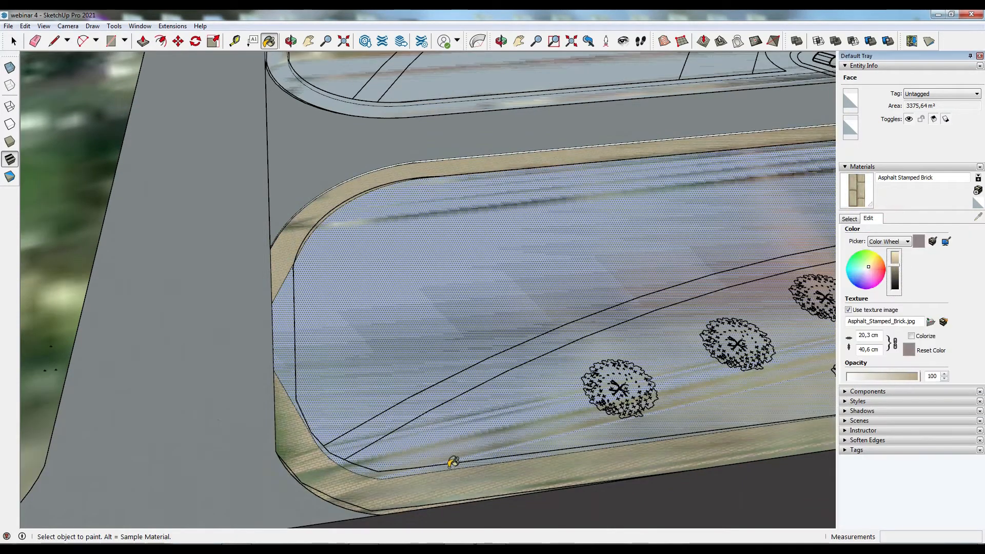
{"action": "left_click", "coordinate": [55, 42]}
{"action": "scroll", "coordinate": [291, 268], "scroll_direction": "up", "scroll_amount": 4}
{"action": "left_click", "coordinate": [307, 261]}
{"action": "scroll", "coordinate": [311, 264], "scroll_direction": "down", "scroll_amount": 3}
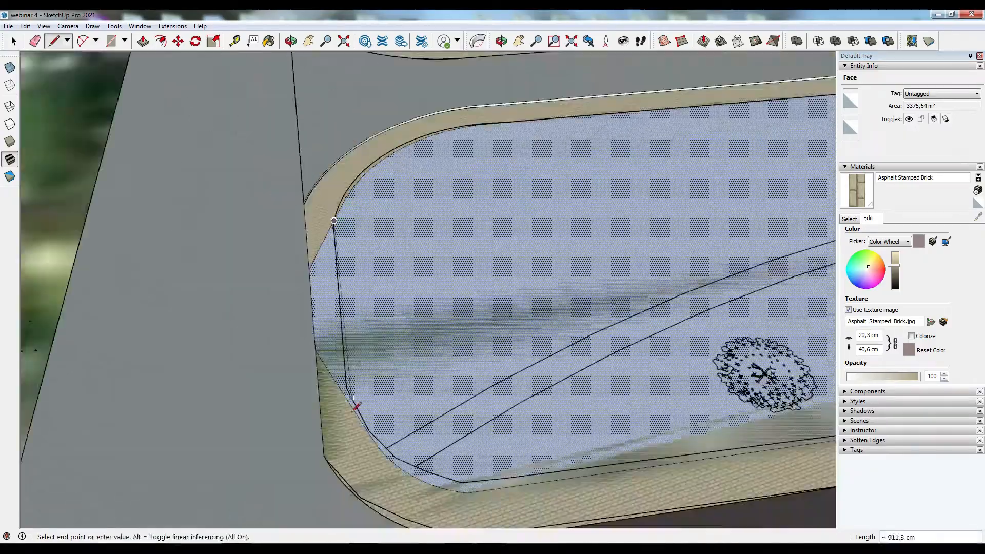
{"action": "key", "text": "Delete"}
{"action": "scroll", "coordinate": [321, 352], "scroll_direction": "down", "scroll_amount": 8}
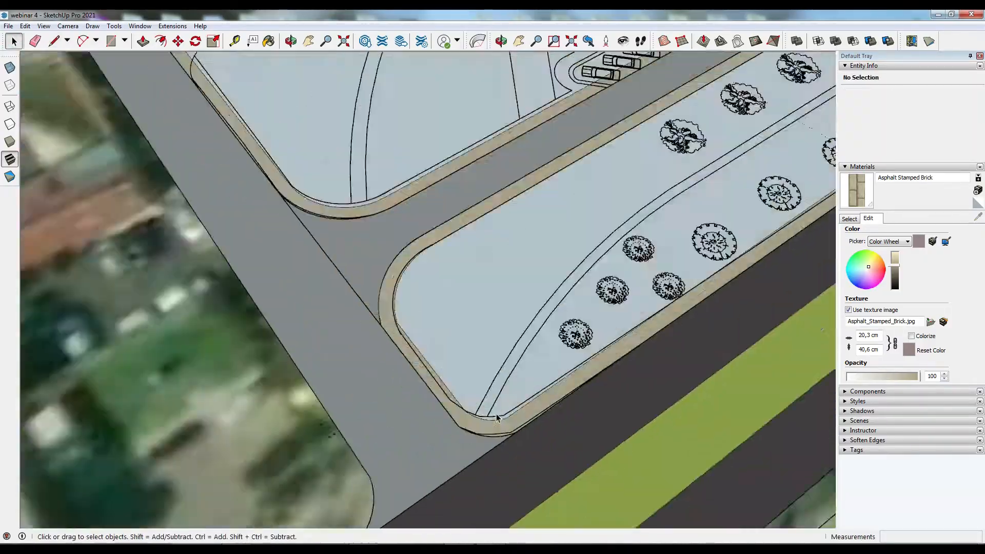
{"action": "scroll", "coordinate": [462, 385], "scroll_direction": "down", "scroll_amount": 2}
{"action": "key", "text": "p"}
{"action": "left_click", "coordinate": [367, 285]}
{"action": "middle_click_drag", "start_coordinate": [367, 286], "coordinate": [483, 295]}
{"action": "scroll", "coordinate": [466, 366], "scroll_direction": "up", "scroll_amount": 5}
{"action": "middle_click_drag", "start_coordinate": [466, 366], "coordinate": [457, 404]}
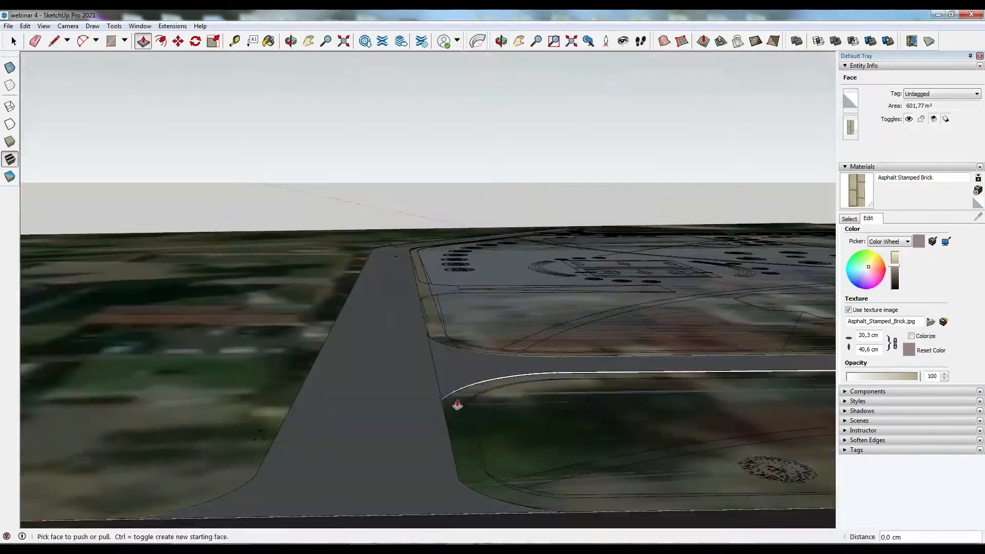
{"action": "left_click", "coordinate": [409, 318]}
{"action": "scroll", "coordinate": [460, 354], "scroll_direction": "down", "scroll_amount": 8}
{"action": "middle_click_drag", "start_coordinate": [409, 318], "coordinate": [501, 323]}
{"action": "scroll", "coordinate": [459, 354], "scroll_direction": "up", "scroll_amount": 8}
{"action": "double_click", "coordinate": [460, 354]}
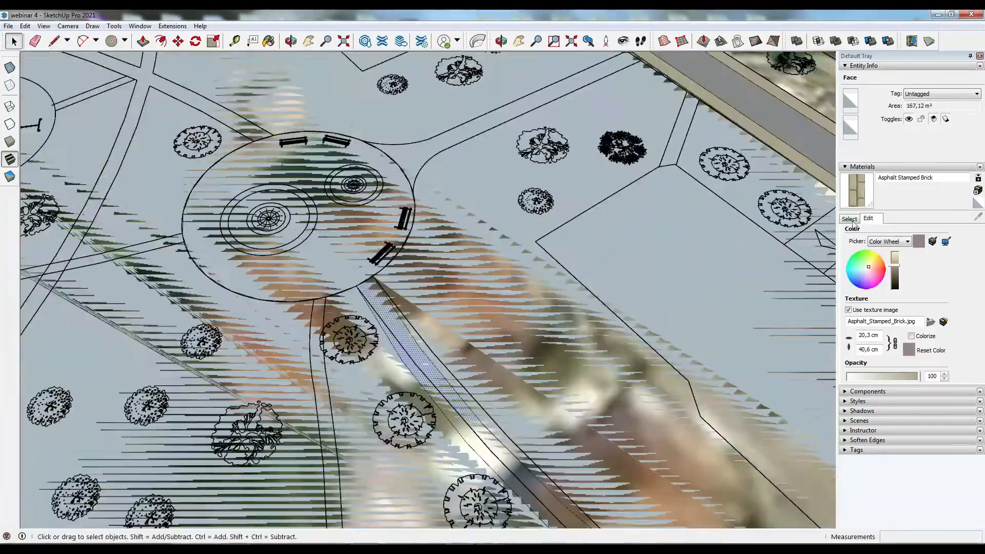
- Pick the Pavers with Grass Brick material and trace the curved footpath's edges with 2-point arcs
{"action": "left_click", "coordinate": [849, 218]}
{"action": "left_click", "coordinate": [960, 271]}
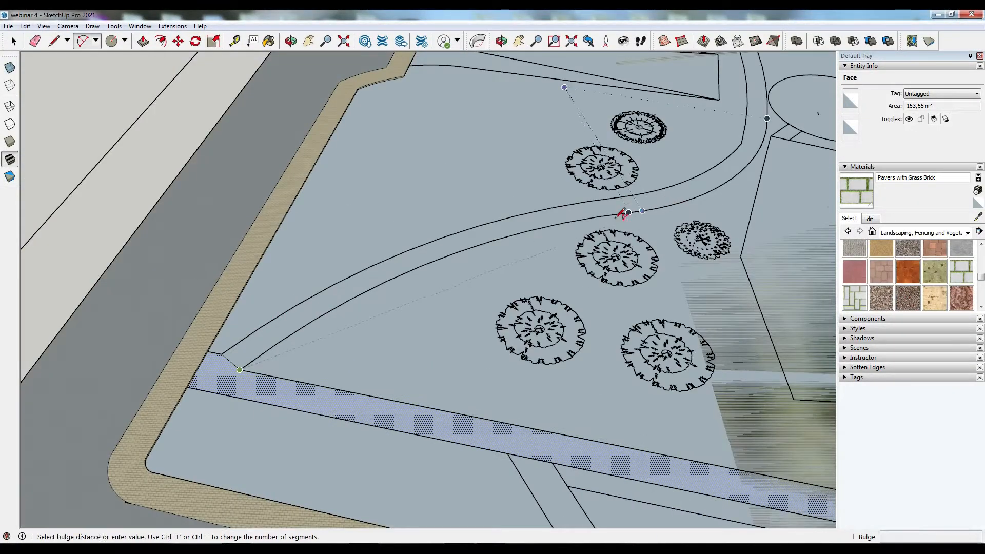
{"action": "left_click", "coordinate": [741, 144]}
{"action": "scroll", "coordinate": [711, 170], "scroll_direction": "up", "scroll_amount": 2}
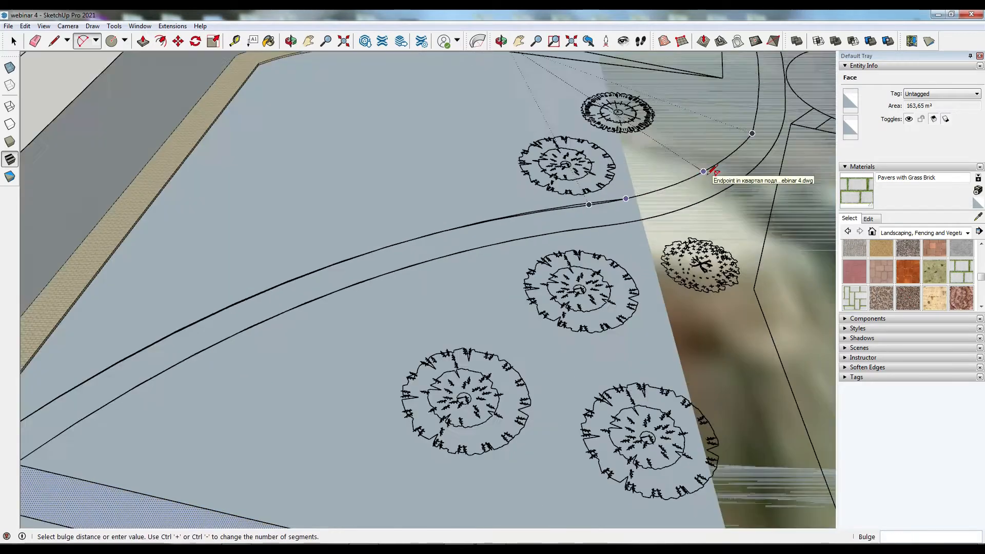
{"action": "left_click", "coordinate": [711, 170]}
{"action": "left_click", "coordinate": [744, 135]}
{"action": "middle_click_drag", "start_coordinate": [744, 136], "coordinate": [715, 290], "text": "shift"}
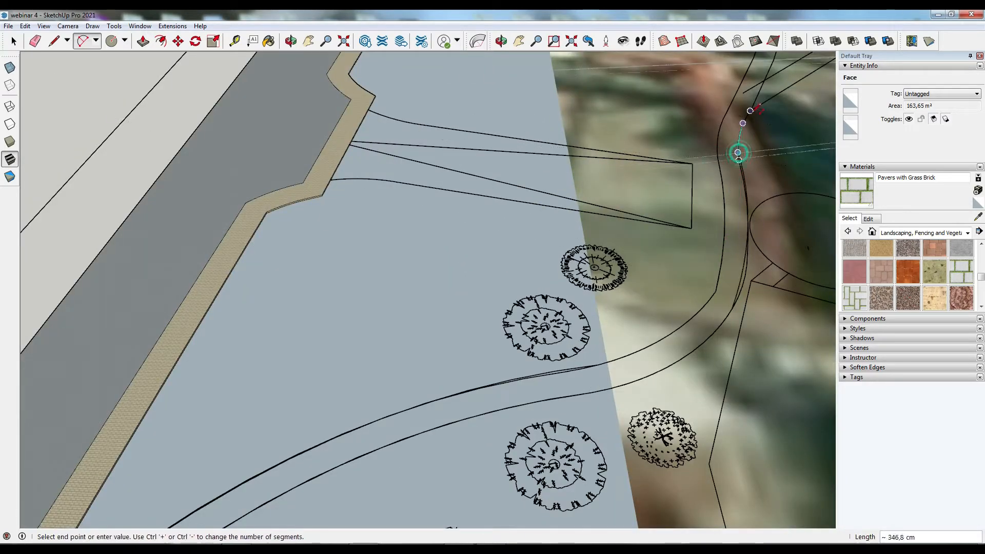
{"action": "left_click", "coordinate": [750, 110]}
{"action": "scroll", "coordinate": [750, 111], "scroll_direction": "up", "scroll_amount": 2}
{"action": "left_click", "coordinate": [700, 127]}
{"action": "scroll", "coordinate": [698, 237], "scroll_direction": "down", "scroll_amount": 3}
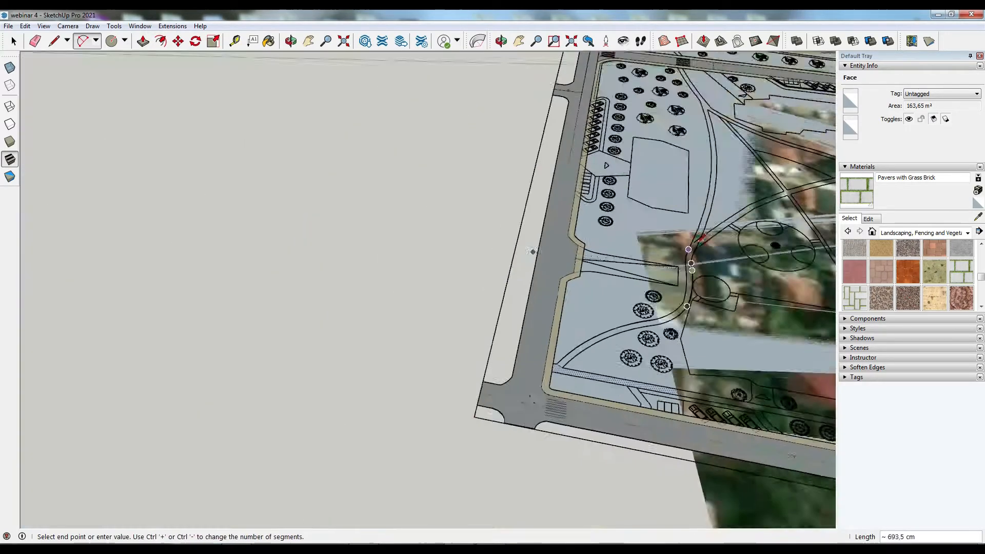
{"action": "left_click", "coordinate": [725, 300]}
- Draw another arc along the footpath edge, close the path's end with a line and select the path face
{"action": "scroll", "coordinate": [724, 301], "scroll_direction": "down", "scroll_amount": 3}
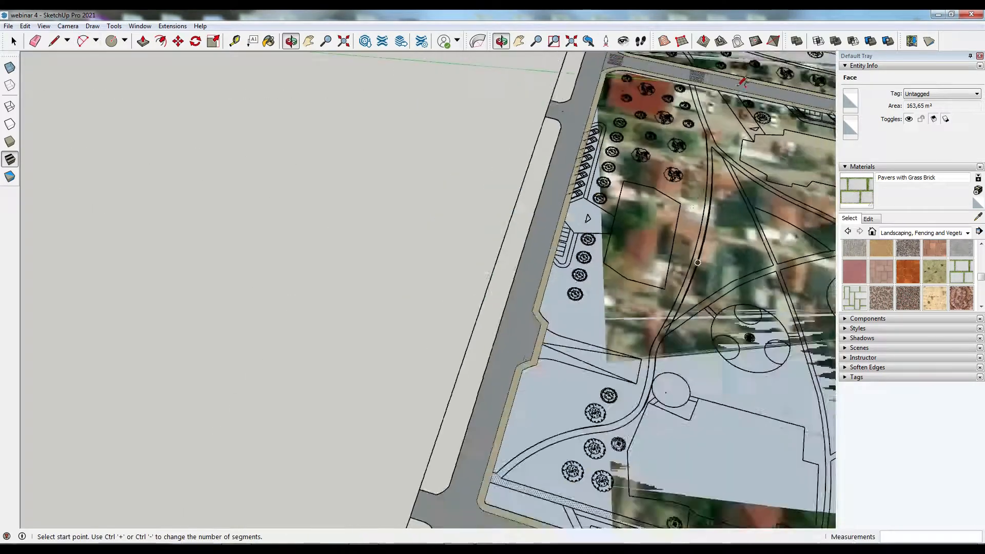
{"action": "scroll", "coordinate": [667, 120], "scroll_direction": "up", "scroll_amount": 8}
{"action": "left_click", "coordinate": [666, 121]}
{"action": "scroll", "coordinate": [629, 123], "scroll_direction": "down", "scroll_amount": 5}
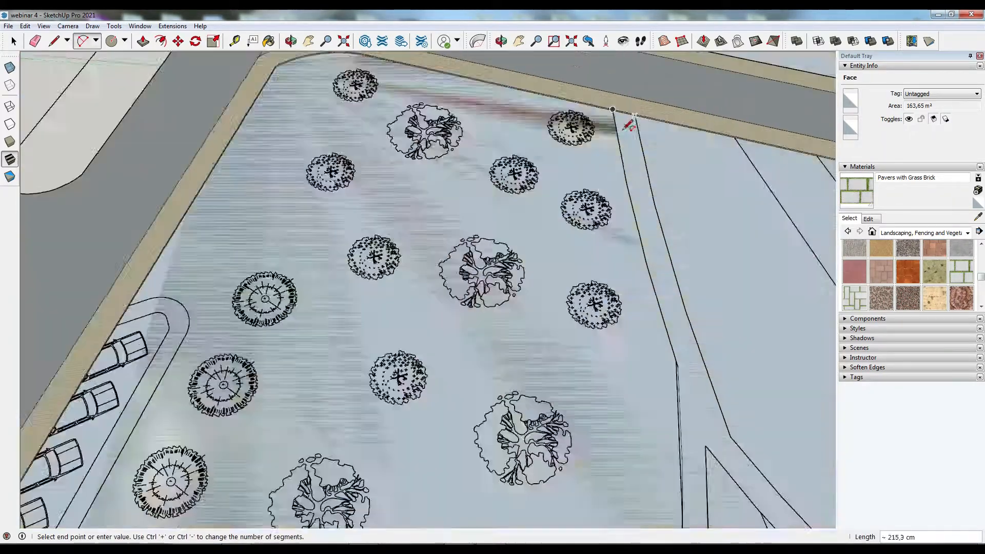
{"action": "left_click", "coordinate": [679, 402]}
{"action": "left_click", "coordinate": [636, 226]}
{"action": "key", "text": "l"}
{"action": "left_click", "coordinate": [684, 358]}
{"action": "key", "text": "space"}
{"action": "scroll", "coordinate": [596, 188], "scroll_direction": "down", "scroll_amount": 4}
{"action": "left_click", "coordinate": [597, 189]}
{"action": "scroll", "coordinate": [597, 189], "scroll_direction": "down", "scroll_amount": 5}
{"action": "scroll", "coordinate": [612, 350], "scroll_direction": "up", "scroll_amount": 2}
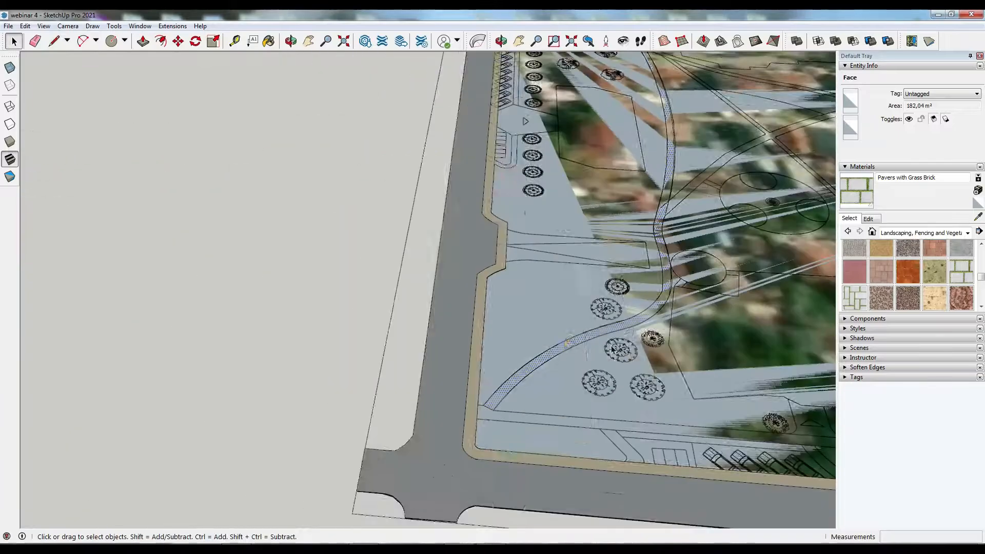
- Trace the edges of the crossing footpath with 2-point arcs
{"action": "left_click", "coordinate": [495, 415]}
{"action": "middle_click_drag", "start_coordinate": [496, 415], "coordinate": [611, 340]}
{"action": "scroll", "coordinate": [611, 341], "scroll_direction": "down", "scroll_amount": 5}
{"action": "scroll", "coordinate": [247, 175], "scroll_direction": "up", "scroll_amount": 6}
{"action": "key", "text": "a"}
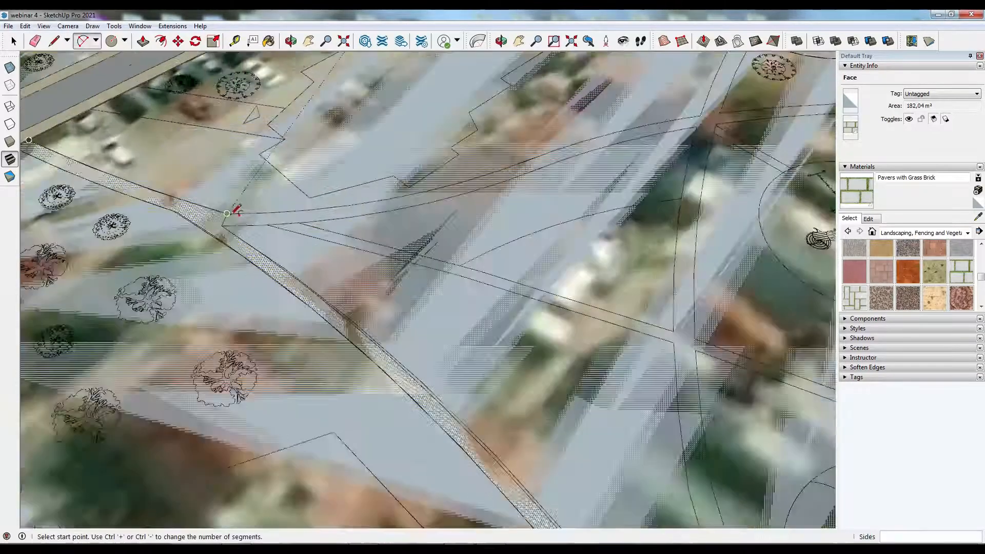
{"action": "scroll", "coordinate": [230, 216], "scroll_direction": "up", "scroll_amount": 3}
{"action": "left_click", "coordinate": [222, 235]}
{"action": "left_click", "coordinate": [523, 189]}
{"action": "left_click", "coordinate": [387, 218]}
{"action": "left_click", "coordinate": [227, 221]}
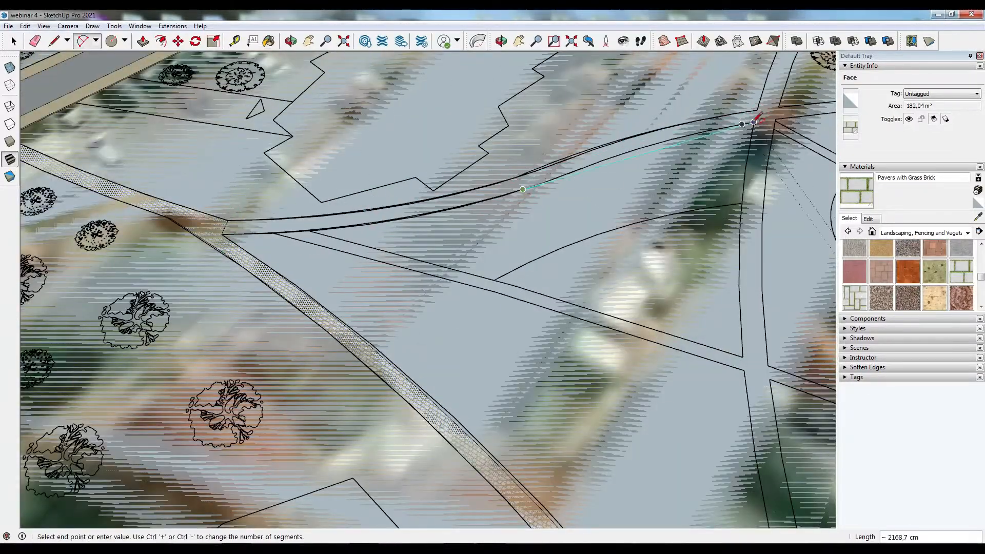
{"action": "scroll", "coordinate": [308, 221], "scroll_direction": "up", "scroll_amount": 8}
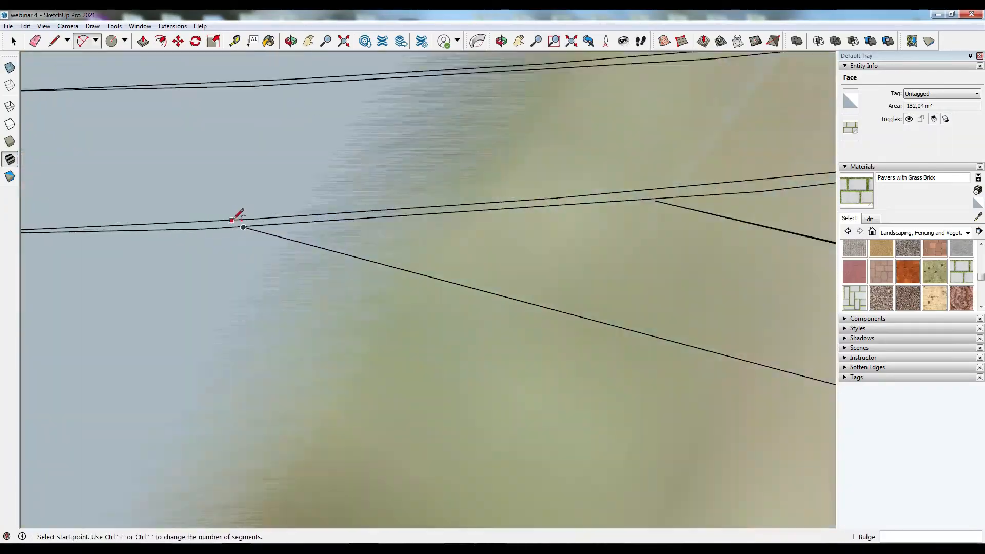
{"action": "left_click", "coordinate": [243, 227]}
{"action": "scroll", "coordinate": [244, 227], "scroll_direction": "down", "scroll_amount": 10}
{"action": "left_click", "coordinate": [629, 244]}
{"action": "scroll", "coordinate": [257, 146], "scroll_direction": "up", "scroll_amount": 6}
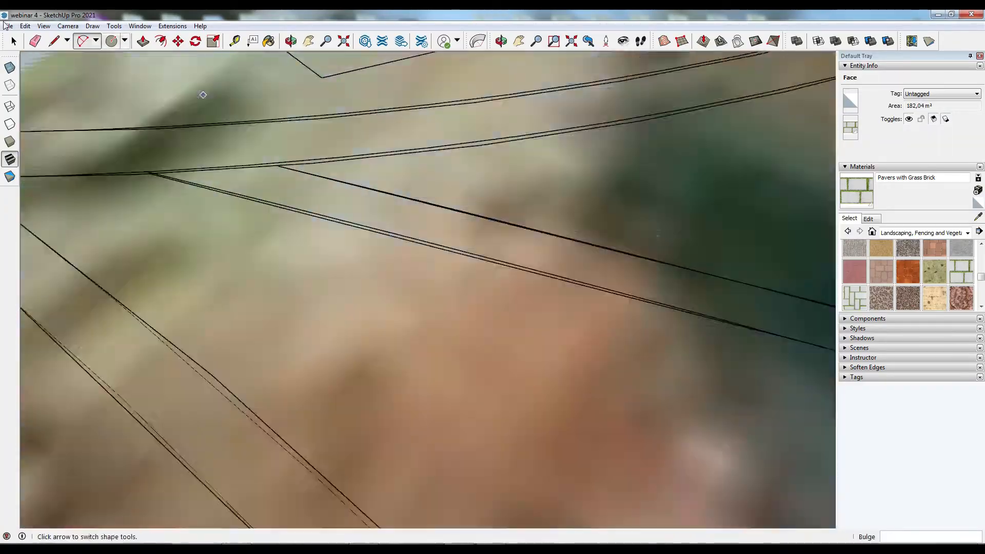
- Close the crossing footpath's ends with lines and select its face
{"action": "left_click", "coordinate": [54, 41]}
{"action": "key", "text": "space"}
{"action": "scroll", "coordinate": [287, 277], "scroll_direction": "down", "scroll_amount": 8}
{"action": "left_click", "coordinate": [726, 166]}
{"action": "scroll", "coordinate": [661, 169], "scroll_direction": "up", "scroll_amount": 5}
{"action": "key", "text": "l"}
{"action": "left_click", "coordinate": [622, 154]}
{"action": "left_click", "coordinate": [604, 194]}
{"action": "key", "text": "space"}
{"action": "scroll", "coordinate": [659, 186], "scroll_direction": "down", "scroll_amount": 4}
{"action": "left_click", "coordinate": [229, 297]}
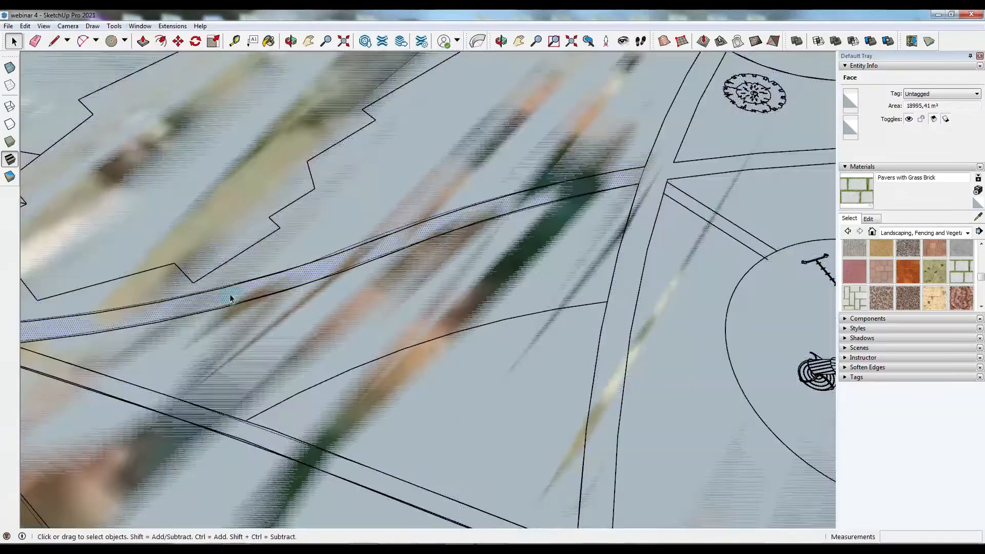
{"action": "left_click", "coordinate": [229, 297]}
- Paint the crossing footpath faces with Pavers with Grass Brick and delete the selected stray face
{"action": "key", "text": "b"}
{"action": "left_click", "coordinate": [590, 438]}
{"action": "scroll", "coordinate": [590, 438], "scroll_direction": "down", "scroll_amount": 4}
{"action": "mouse_move", "coordinate": [492, 287]}
{"action": "middle_mouse_down"}
{"action": "mouse_move", "coordinate": [488, 308]}
{"action": "mouse_move", "coordinate": [471, 288]}
{"action": "middle_mouse_up"}
{"action": "scroll", "coordinate": [220, 247], "scroll_direction": "up", "scroll_amount": 5}
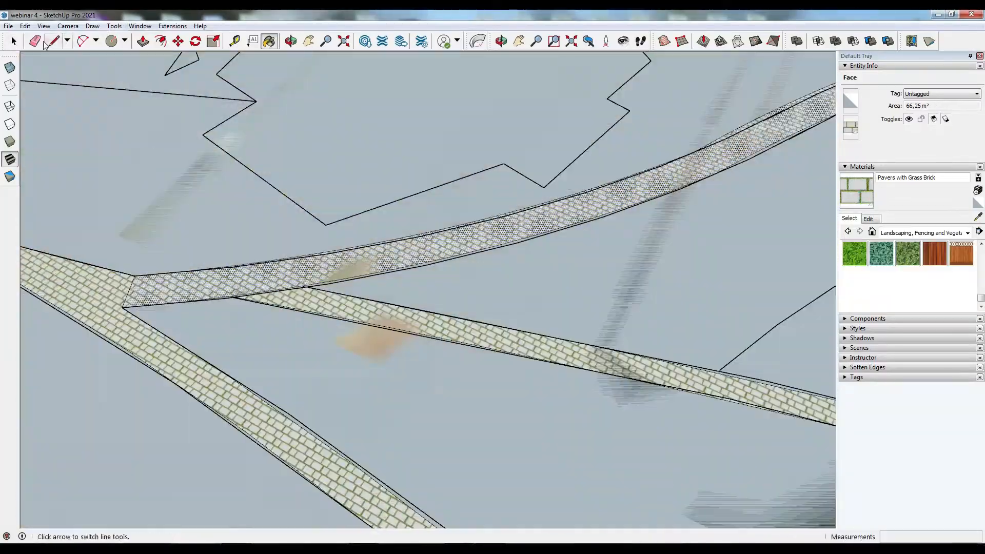
{"action": "key", "text": "Delete"}
- Trace the curved footpath beside the playground circle with 2-point arcs
{"action": "scroll", "coordinate": [270, 297], "scroll_direction": "down", "scroll_amount": 10}
{"action": "key", "text": "a"}
{"action": "scroll", "coordinate": [413, 392], "scroll_direction": "up", "scroll_amount": 6}
{"action": "left_click", "coordinate": [413, 393]}
{"action": "scroll", "coordinate": [413, 393], "scroll_direction": "down", "scroll_amount": 5}
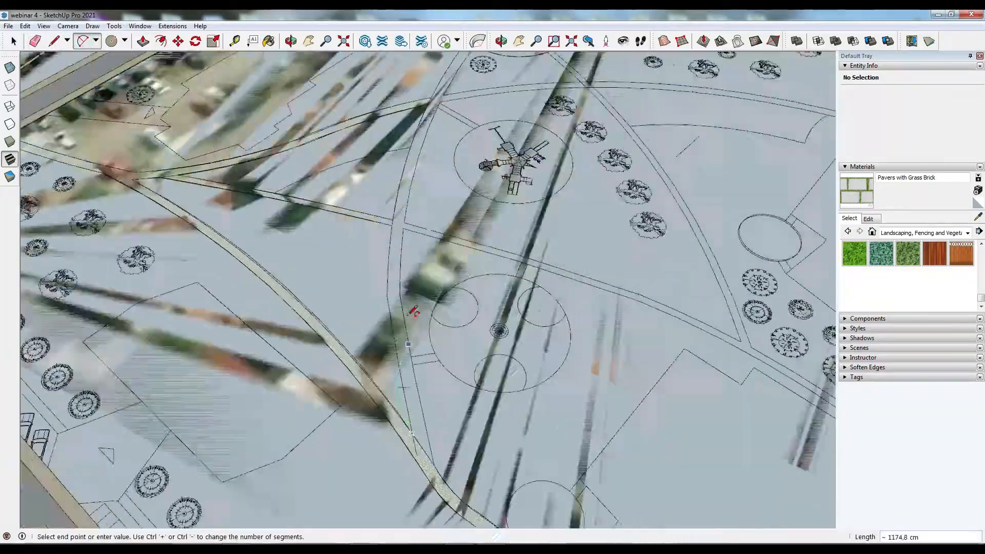
{"action": "scroll", "coordinate": [475, 105], "scroll_direction": "up", "scroll_amount": 3}
{"action": "left_click", "coordinate": [475, 106]}
{"action": "scroll", "coordinate": [387, 346], "scroll_direction": "up", "scroll_amount": 8}
{"action": "left_click", "coordinate": [392, 355]}
{"action": "scroll", "coordinate": [403, 257], "scroll_direction": "down", "scroll_amount": 9}
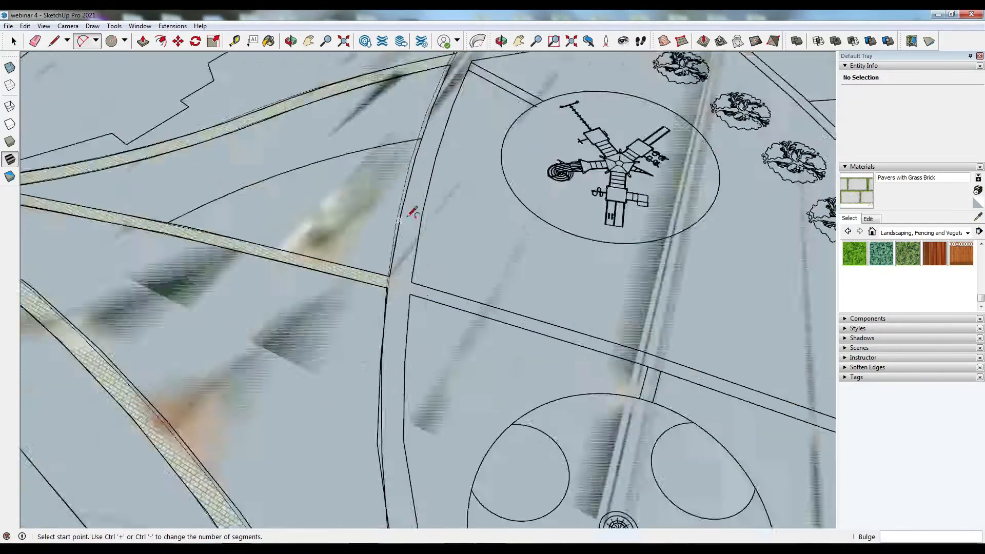
{"action": "left_click", "coordinate": [441, 497]}
{"action": "scroll", "coordinate": [478, 80], "scroll_direction": "up", "scroll_amount": 10}
{"action": "left_click", "coordinate": [487, 142]}
{"action": "scroll", "coordinate": [428, 116], "scroll_direction": "down", "scroll_amount": 8}
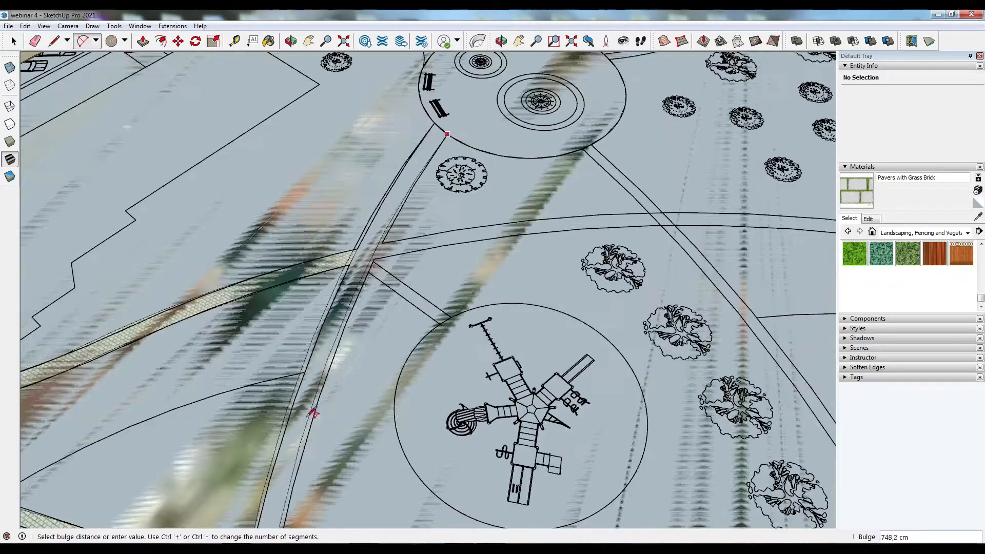
{"action": "left_click", "coordinate": [311, 412]}
{"action": "scroll", "coordinate": [428, 98], "scroll_direction": "up", "scroll_amount": 8}
{"action": "scroll", "coordinate": [419, 205], "scroll_direction": "up", "scroll_amount": 5}
- Close the new footpath with a line and paint it with Pavers with Grass Brick
{"action": "key", "text": "l"}
{"action": "left_click", "coordinate": [381, 201]}
{"action": "left_click", "coordinate": [567, 390]}
{"action": "scroll", "coordinate": [491, 229], "scroll_direction": "down", "scroll_amount": 7}
{"action": "key", "text": "b"}
{"action": "left_click", "coordinate": [470, 266]}
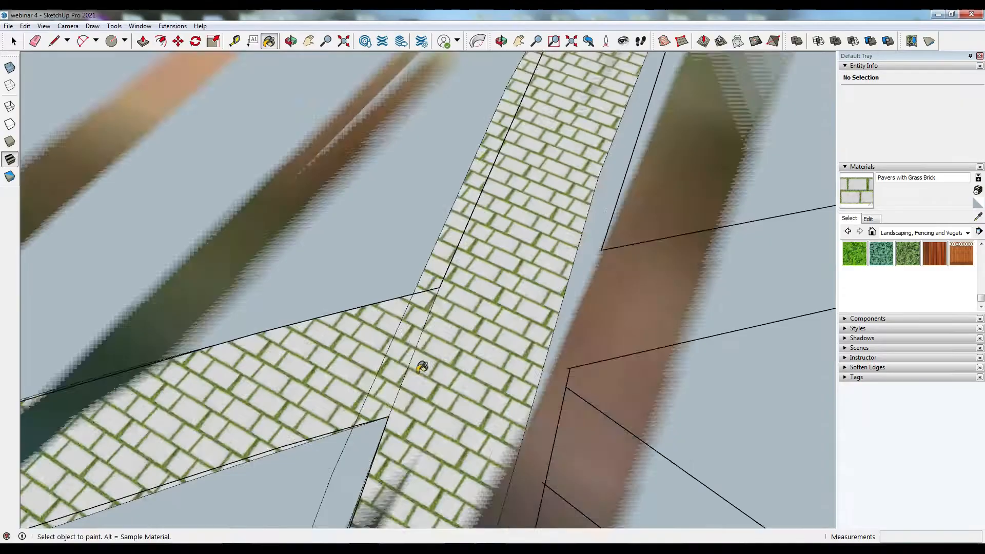
- Examine the junction where the curved footpath meets the crossing path
{"action": "key", "text": "space"}
{"action": "scroll", "coordinate": [432, 277], "scroll_direction": "down", "scroll_amount": 10}
{"action": "left_click", "coordinate": [557, 200]}
{"action": "left_click", "coordinate": [431, 386]}
{"action": "scroll", "coordinate": [431, 385], "scroll_direction": "down", "scroll_amount": 4}
{"action": "left_click", "coordinate": [262, 400]}
{"action": "middle_click_drag", "start_coordinate": [431, 386], "coordinate": [515, 363]}
{"action": "scroll", "coordinate": [262, 400], "scroll_direction": "up", "scroll_amount": 6}
{"action": "left_click", "coordinate": [273, 400]}
{"action": "left_click", "coordinate": [516, 364]}
{"action": "scroll", "coordinate": [521, 429], "scroll_direction": "up", "scroll_amount": 10}
{"action": "middle_click_drag", "start_coordinate": [521, 429], "coordinate": [424, 395]}
- Draw a line across the path junction and paint the split footpath face with Pavers with Grass Brick
{"action": "key", "text": "l"}
{"action": "scroll", "coordinate": [425, 395], "scroll_direction": "down", "scroll_amount": 5}
{"action": "key", "text": "space"}
{"action": "left_click", "coordinate": [506, 303]}
{"action": "key", "text": "b"}
{"action": "middle_click_drag", "start_coordinate": [550, 254], "coordinate": [416, 189]}
{"action": "scroll", "coordinate": [488, 105], "scroll_direction": "down", "scroll_amount": 5}
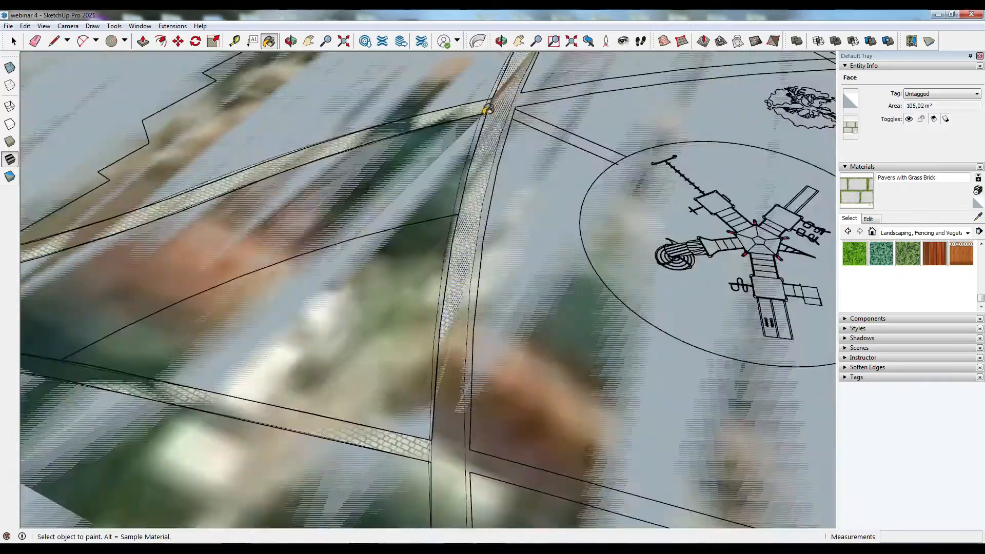
{"action": "left_click", "coordinate": [480, 209]}
- Select and delete a stray edge at the footpath junction
{"action": "scroll", "coordinate": [480, 209], "scroll_direction": "down", "scroll_amount": 4}
{"action": "scroll", "coordinate": [460, 330], "scroll_direction": "up", "scroll_amount": 9}
{"action": "middle_click_drag", "start_coordinate": [459, 330], "coordinate": [379, 356]}
{"action": "key", "text": "space"}
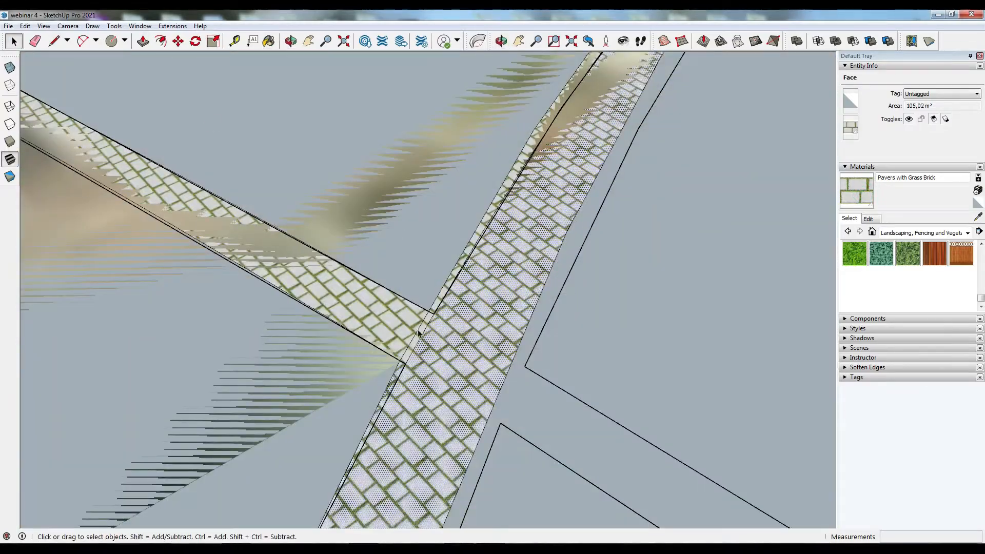
{"action": "scroll", "coordinate": [456, 425], "scroll_direction": "down", "scroll_amount": 3}
{"action": "left_click", "coordinate": [440, 382]}
{"action": "middle_click_drag", "start_coordinate": [439, 382], "coordinate": [626, 133], "text": "shift"}
{"action": "scroll", "coordinate": [617, 158], "scroll_direction": "down", "scroll_amount": 8}
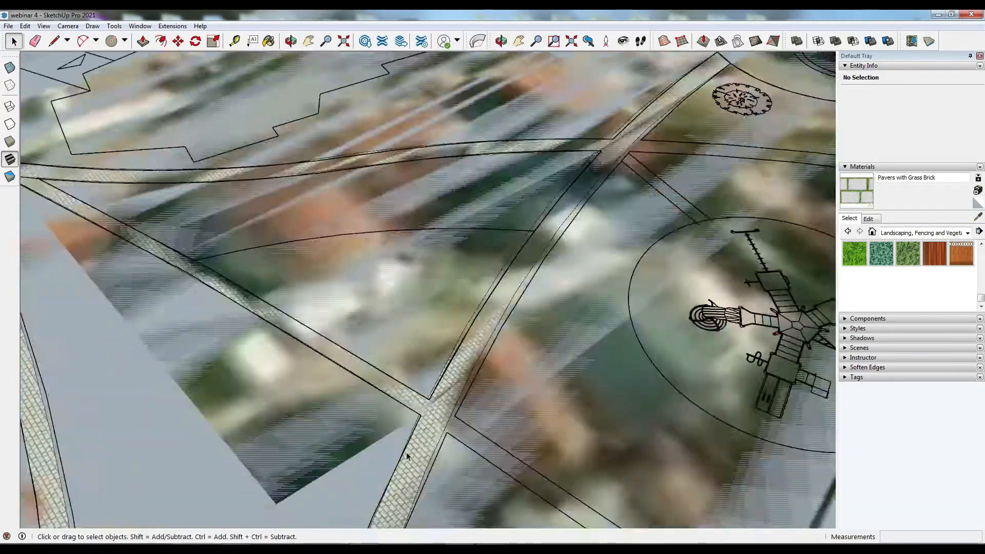
{"action": "scroll", "coordinate": [407, 455], "scroll_direction": "up", "scroll_amount": 8}
{"action": "left_click", "coordinate": [442, 376]}
{"action": "key", "text": "Delete"}
- Draw arcs tracing the curved footpath edges between the crossing paths near the playground
{"action": "scroll", "coordinate": [437, 442], "scroll_direction": "down", "scroll_amount": 8}
{"action": "mouse_move", "coordinate": [437, 442]}
{"action": "middle_mouse_down"}
{"action": "mouse_move", "coordinate": [416, 324]}
{"action": "mouse_move", "coordinate": [487, 216]}
{"action": "middle_mouse_up"}
{"action": "scroll", "coordinate": [416, 324], "scroll_direction": "down", "scroll_amount": 4}
{"action": "scroll", "coordinate": [293, 189], "scroll_direction": "up", "scroll_amount": 8}
{"action": "key", "text": "a"}
{"action": "left_click", "coordinate": [292, 189]}
{"action": "scroll", "coordinate": [292, 189], "scroll_direction": "down", "scroll_amount": 8}
{"action": "scroll", "coordinate": [641, 190], "scroll_direction": "up", "scroll_amount": 5}
{"action": "scroll", "coordinate": [641, 190], "scroll_direction": "down", "scroll_amount": 8}
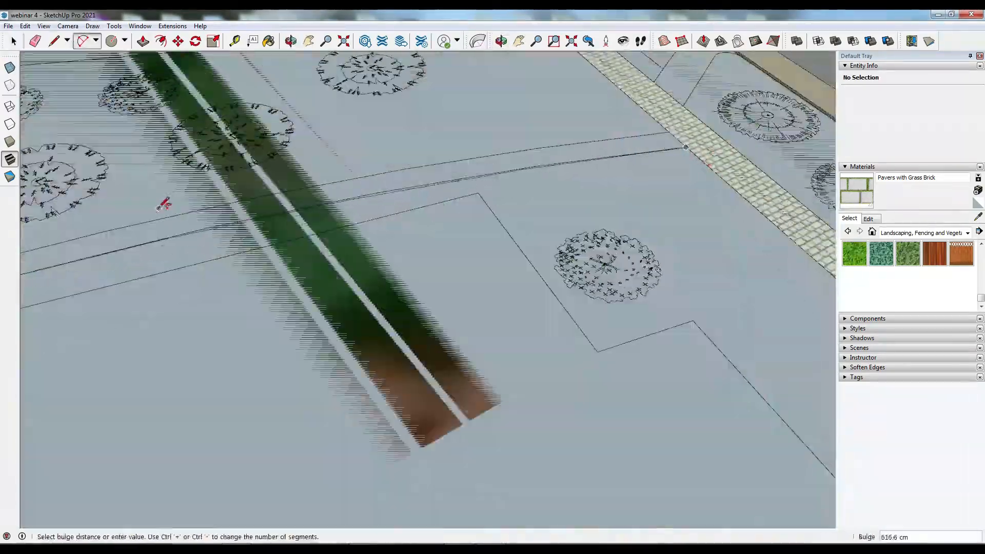
{"action": "scroll", "coordinate": [284, 337], "scroll_direction": "up", "scroll_amount": 8}
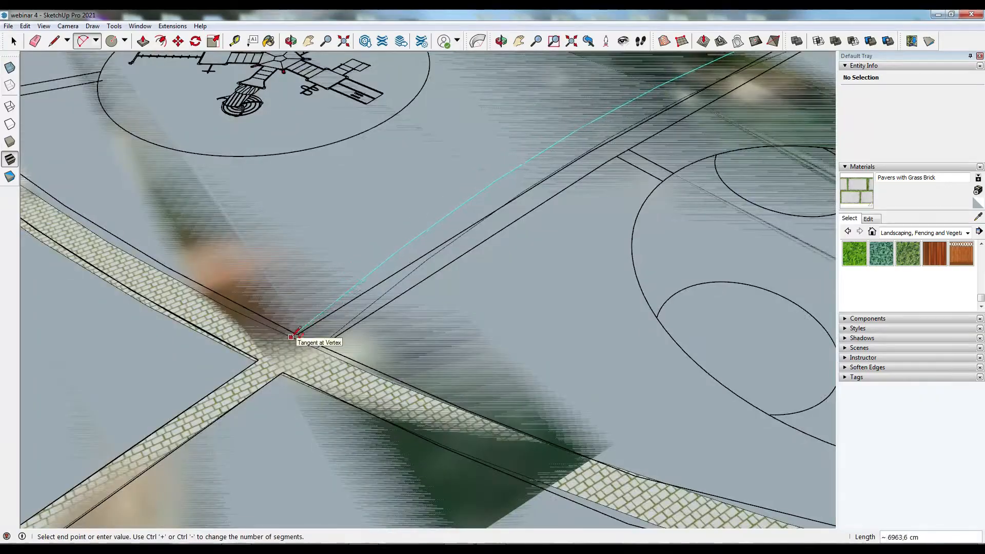
{"action": "left_click", "coordinate": [557, 134]}
{"action": "scroll", "coordinate": [558, 134], "scroll_direction": "down", "scroll_amount": 6}
{"action": "middle_click_drag", "start_coordinate": [557, 134], "coordinate": [340, 238]}
{"action": "scroll", "coordinate": [280, 279], "scroll_direction": "down", "scroll_amount": 3}
{"action": "scroll", "coordinate": [224, 198], "scroll_direction": "up", "scroll_amount": 8}
{"action": "scroll", "coordinate": [224, 198], "scroll_direction": "down", "scroll_amount": 8}
{"action": "middle_click_drag", "start_coordinate": [687, 390], "coordinate": [816, 359]}
{"action": "scroll", "coordinate": [739, 247], "scroll_direction": "up", "scroll_amount": 8}
{"action": "left_click", "coordinate": [741, 235]}
{"action": "scroll", "coordinate": [690, 329], "scroll_direction": "down", "scroll_amount": 7}
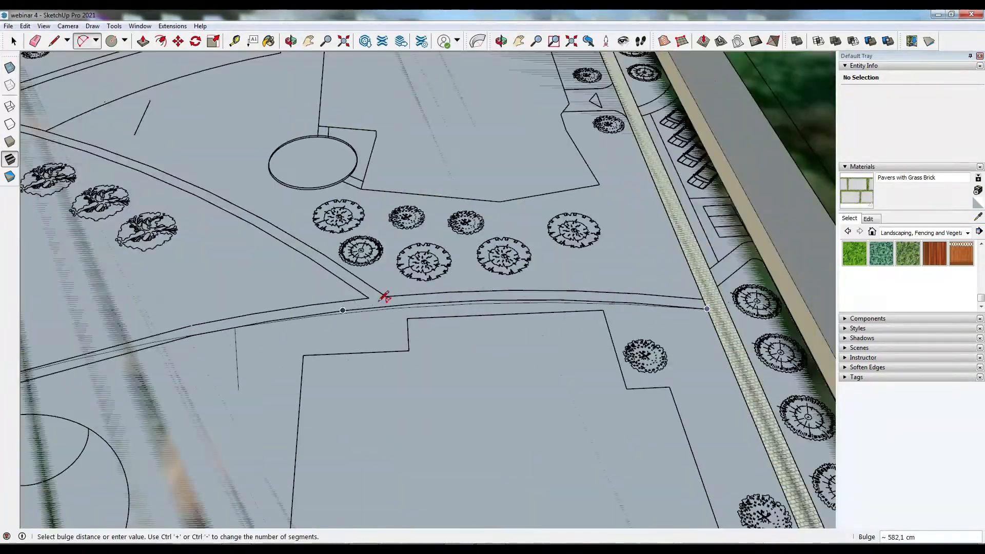
{"action": "left_click", "coordinate": [379, 302]}
- Draw the opposite edge arc of the curved footpath and paint the new path face with a paver material
{"action": "scroll", "coordinate": [704, 300], "scroll_direction": "up", "scroll_amount": 6}
{"action": "left_click", "coordinate": [720, 337]}
{"action": "scroll", "coordinate": [719, 337], "scroll_direction": "down", "scroll_amount": 7}
{"action": "scroll", "coordinate": [179, 440], "scroll_direction": "up", "scroll_amount": 5}
{"action": "left_click", "coordinate": [178, 441]}
{"action": "left_click", "coordinate": [601, 272]}
{"action": "left_click", "coordinate": [856, 192]}
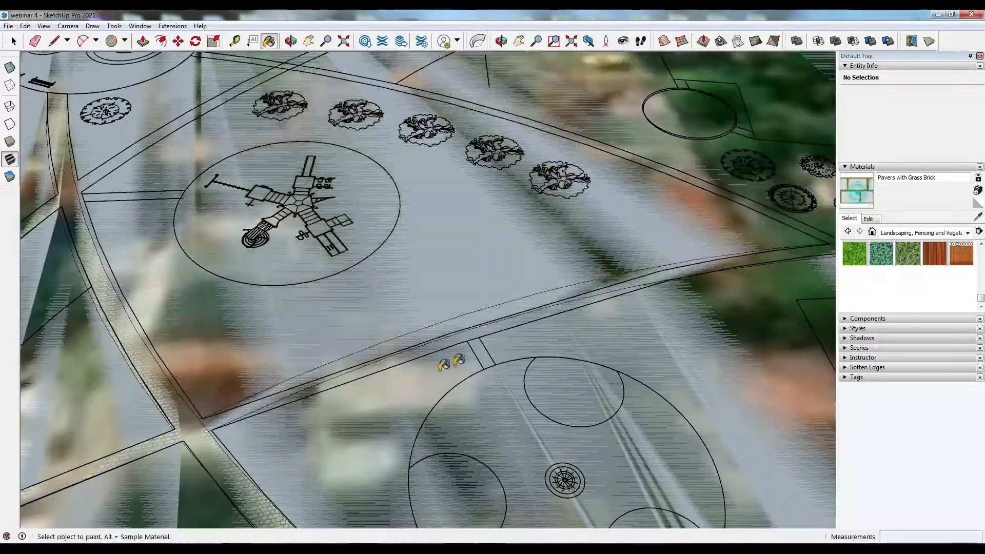
{"action": "left_click", "coordinate": [333, 380]}
- Select and delete a stray edge at the end of the curved footpath
{"action": "scroll", "coordinate": [208, 390], "scroll_direction": "down", "scroll_amount": 5}
{"action": "scroll", "coordinate": [211, 408], "scroll_direction": "up", "scroll_amount": 4}
{"action": "key", "text": "space"}
{"action": "left_click", "coordinate": [226, 408]}
{"action": "key", "text": "Delete"}
- Draw arcs along the curved path edges beside the paved strip
{"action": "middle_click_drag", "start_coordinate": [615, 308], "coordinate": [260, 352]}
{"action": "scroll", "coordinate": [246, 349], "scroll_direction": "up", "scroll_amount": 8}
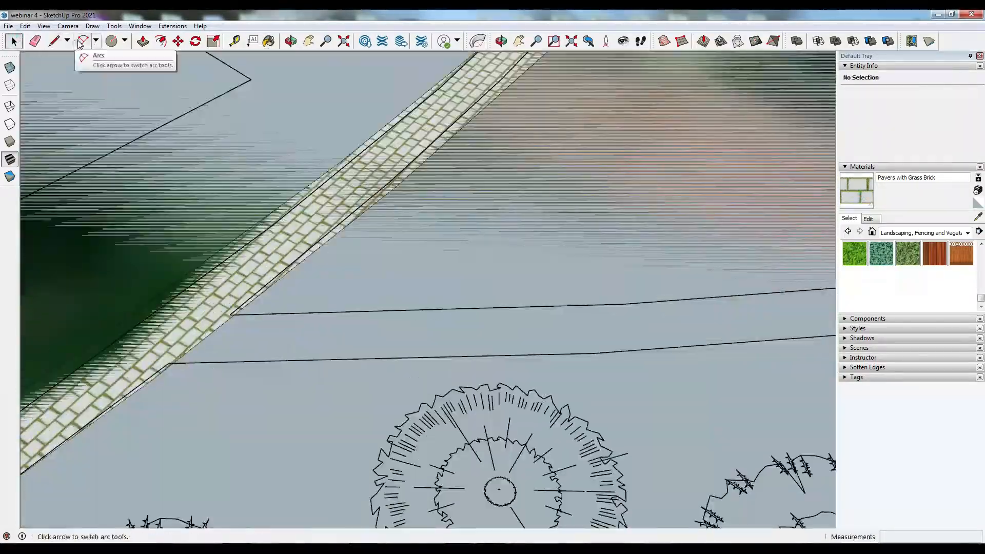
{"action": "left_click", "coordinate": [81, 42]}
{"action": "left_click", "coordinate": [170, 363]}
{"action": "scroll", "coordinate": [170, 363], "scroll_direction": "down", "scroll_amount": 7}
{"action": "left_click", "coordinate": [800, 260]}
{"action": "scroll", "coordinate": [136, 400], "scroll_direction": "up", "scroll_amount": 4}
{"action": "left_click", "coordinate": [137, 397]}
{"action": "scroll", "coordinate": [138, 397], "scroll_direction": "down", "scroll_amount": 5}
{"action": "scroll", "coordinate": [656, 324], "scroll_direction": "up", "scroll_amount": 8}
{"action": "scroll", "coordinate": [656, 324], "scroll_direction": "up", "scroll_amount": 4}
{"action": "left_click", "coordinate": [646, 333]}
{"action": "scroll", "coordinate": [647, 332], "scroll_direction": "down", "scroll_amount": 4}
{"action": "scroll", "coordinate": [539, 337], "scroll_direction": "down", "scroll_amount": 8}
{"action": "left_click", "coordinate": [279, 497]}
{"action": "scroll", "coordinate": [554, 344], "scroll_direction": "up", "scroll_amount": 8}
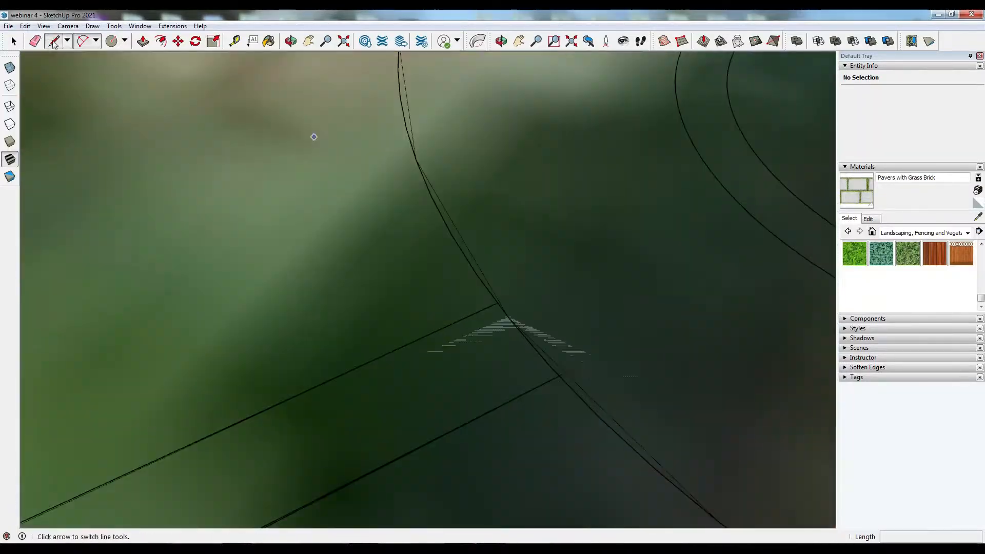
- Draw a line closing the path end and paint the path face with Pavers with Grass Brick
{"action": "left_click", "coordinate": [54, 42]}
{"action": "scroll", "coordinate": [542, 351], "scroll_direction": "down", "scroll_amount": 10}
{"action": "left_click", "coordinate": [538, 354]}
{"action": "left_click", "coordinate": [269, 41]}
{"action": "middle_click_drag", "start_coordinate": [206, 452], "coordinate": [615, 428]}
{"action": "scroll", "coordinate": [622, 431], "scroll_direction": "up", "scroll_amount": 4}
{"action": "left_click", "coordinate": [651, 293]}
{"action": "scroll", "coordinate": [578, 359], "scroll_direction": "down", "scroll_amount": 6}
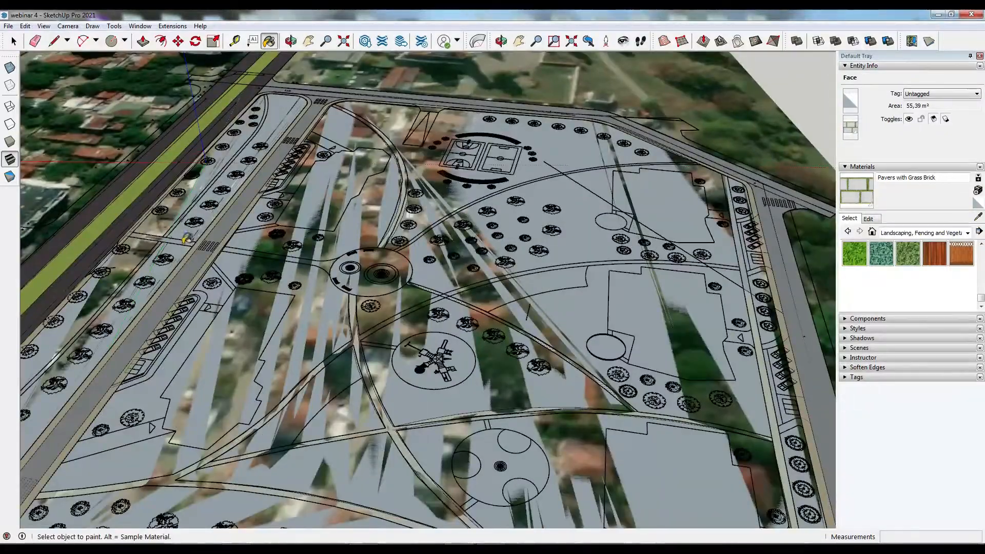
- Trace lines along the planting strip next to the boulevard sidewalk
{"action": "middle_click_drag", "start_coordinate": [328, 287], "coordinate": [354, 290]}
{"action": "scroll", "coordinate": [154, 246], "scroll_direction": "up", "scroll_amount": 5}
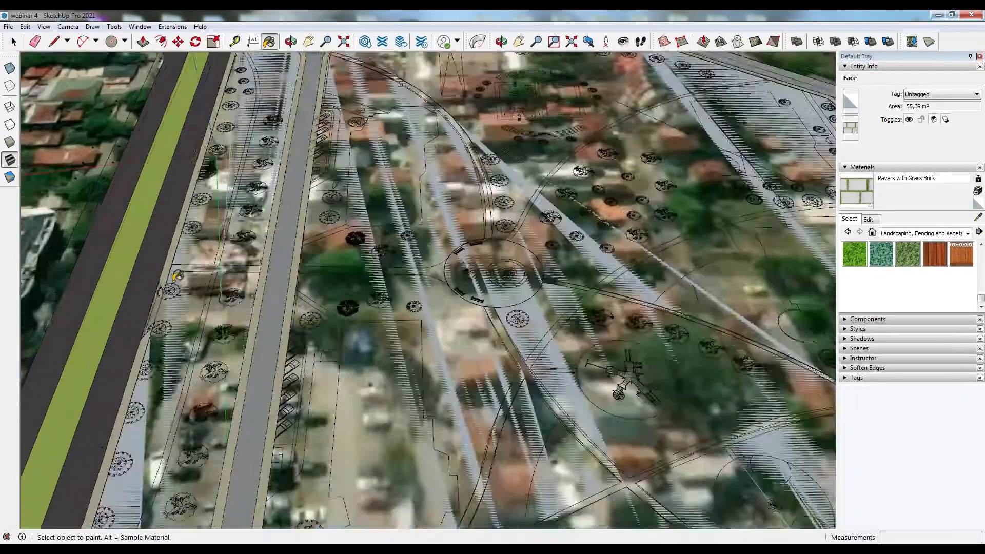
{"action": "middle_click_drag", "start_coordinate": [205, 287], "coordinate": [359, 308]}
{"action": "scroll", "coordinate": [92, 321], "scroll_direction": "up", "scroll_amount": 6}
{"action": "left_click", "coordinate": [54, 41]}
{"action": "left_click", "coordinate": [92, 347]}
{"action": "scroll", "coordinate": [422, 281], "scroll_direction": "down", "scroll_amount": 5}
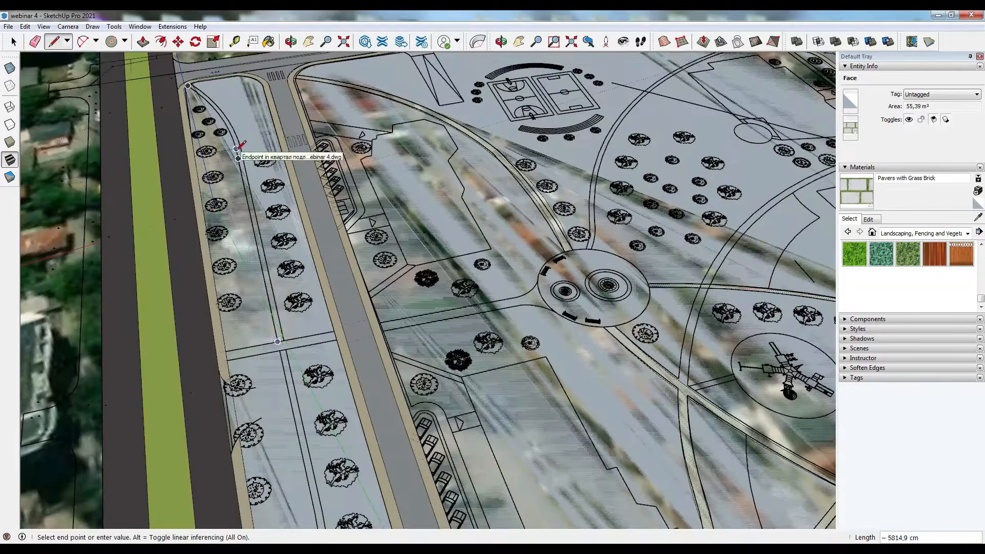
{"action": "left_click", "coordinate": [281, 351]}
{"action": "scroll", "coordinate": [269, 297], "scroll_direction": "down", "scroll_amount": 4}
{"action": "scroll", "coordinate": [308, 346], "scroll_direction": "up", "scroll_amount": 3}
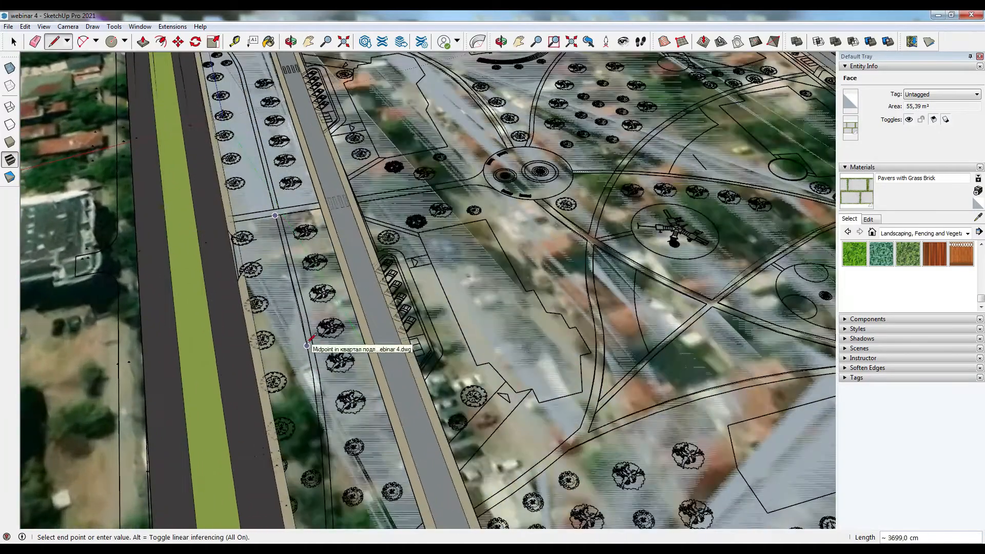
{"action": "scroll", "coordinate": [308, 318], "scroll_direction": "up", "scroll_amount": 3}
{"action": "left_click", "coordinate": [13, 42]}
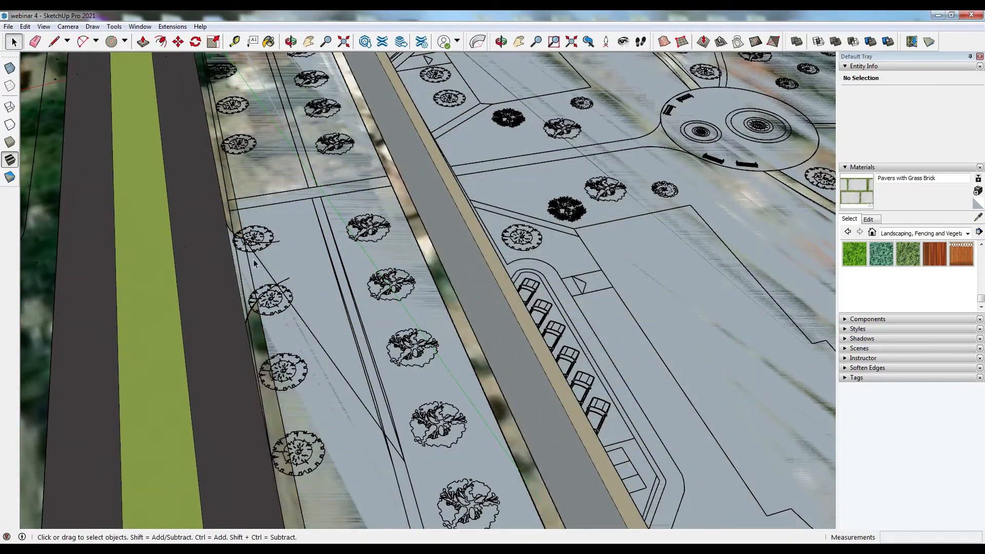
- Draw lines closing the sidewalk strip where it meets the boulevard curb
{"action": "left_click", "coordinate": [54, 41]}
{"action": "scroll", "coordinate": [244, 261], "scroll_direction": "up", "scroll_amount": 5}
{"action": "scroll", "coordinate": [287, 194], "scroll_direction": "down", "scroll_amount": 4}
{"action": "scroll", "coordinate": [334, 193], "scroll_direction": "up", "scroll_amount": 3}
{"action": "left_click", "coordinate": [19, 44]}
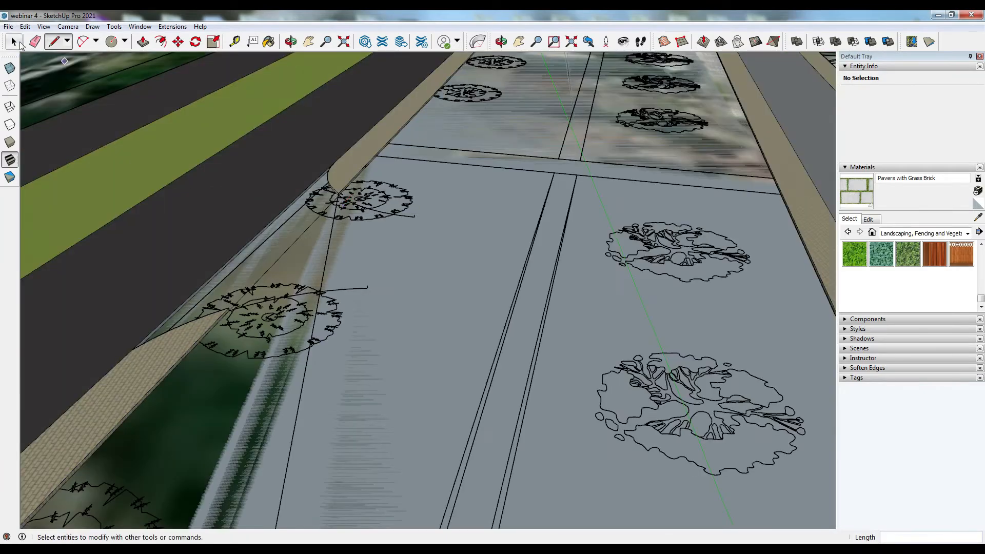
{"action": "left_click", "coordinate": [232, 311]}
{"action": "scroll", "coordinate": [339, 193], "scroll_direction": "up", "scroll_amount": 4}
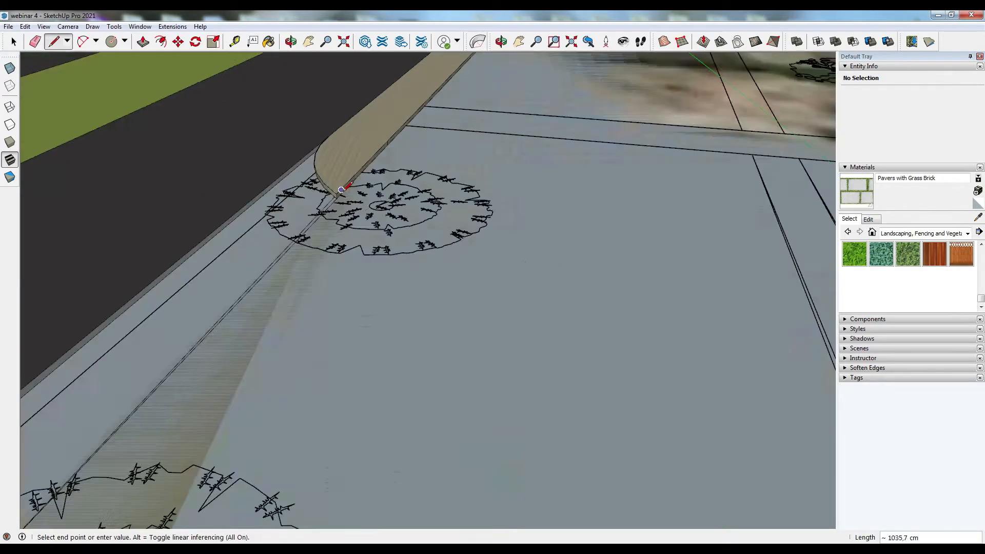
{"action": "left_click", "coordinate": [340, 193]}
{"action": "scroll", "coordinate": [340, 193], "scroll_direction": "down", "scroll_amount": 2}
{"action": "scroll", "coordinate": [183, 377], "scroll_direction": "up", "scroll_amount": 2}
{"action": "left_click", "coordinate": [308, 209]}
{"action": "left_click", "coordinate": [340, 113]}
- Paint the sidewalk strip faces along the boulevard with Asphalt Stamped Brick
{"action": "left_click", "coordinate": [268, 42]}
{"action": "left_click", "coordinate": [134, 405], "text": "alt"}
{"action": "left_click", "coordinate": [179, 328]}
{"action": "scroll", "coordinate": [187, 372], "scroll_direction": "up", "scroll_amount": 2}
{"action": "left_click", "coordinate": [202, 354]}
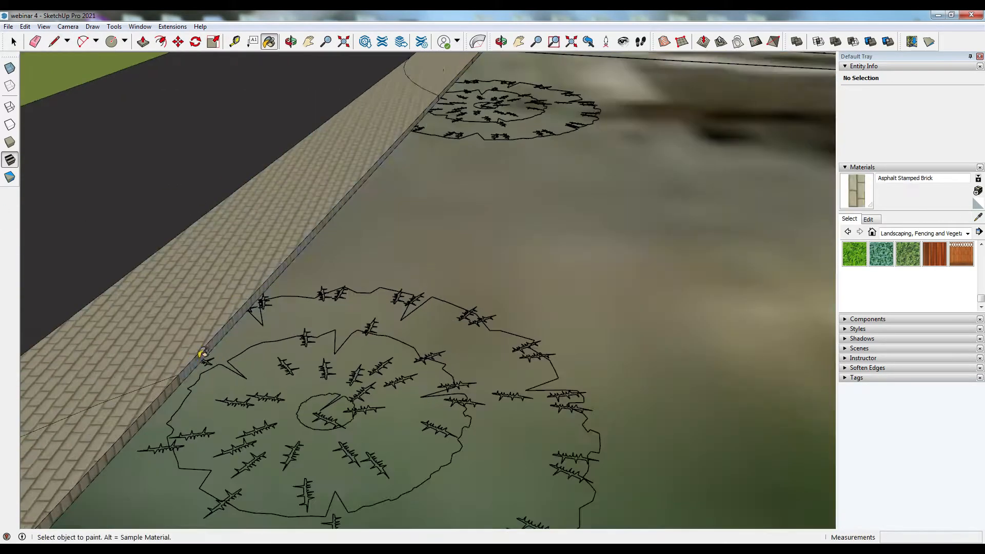
{"action": "left_click", "coordinate": [429, 110]}
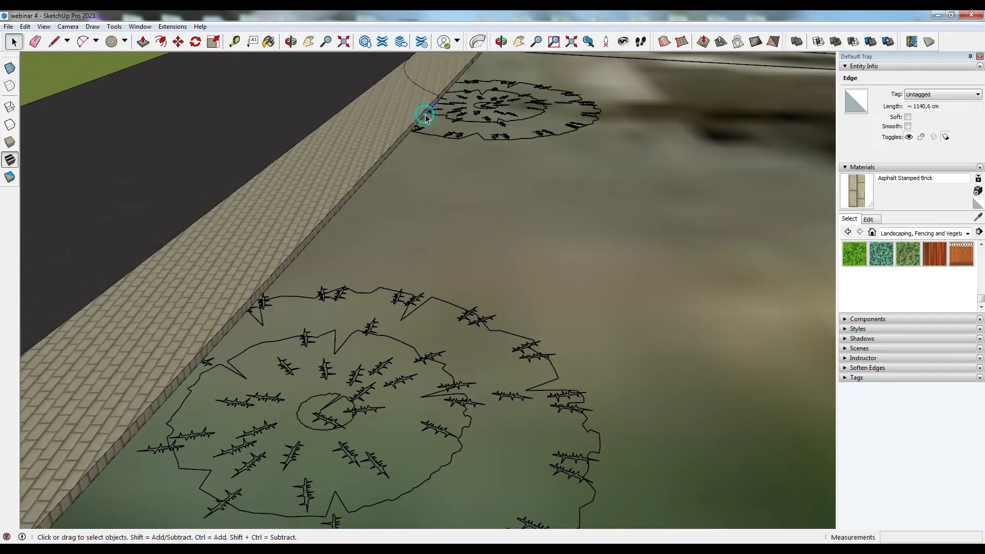
- Draw arcs tracing the curved path edges at the sidewalk corner
{"action": "scroll", "coordinate": [440, 81], "scroll_direction": "up", "scroll_amount": 3}
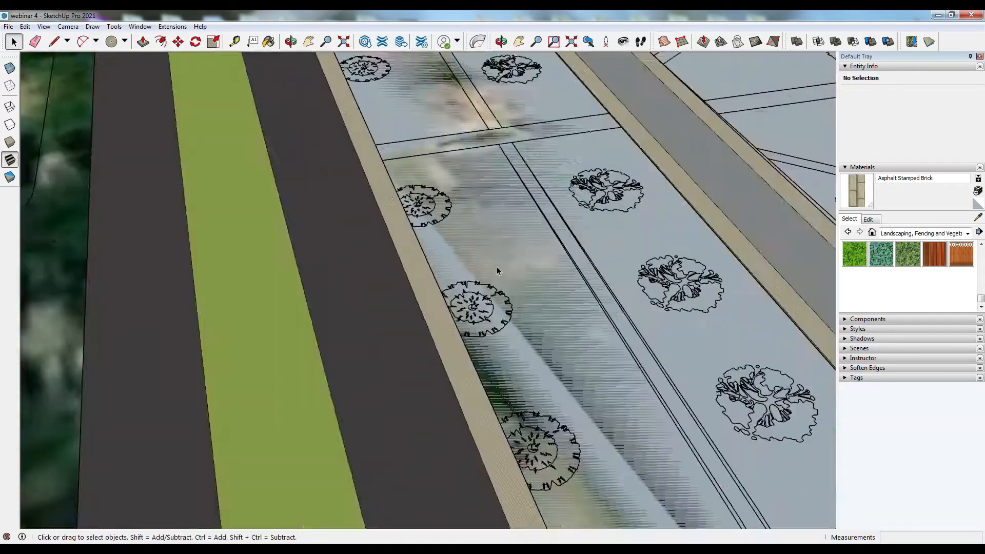
{"action": "key", "text": "a"}
{"action": "scroll", "coordinate": [497, 271], "scroll_direction": "down", "scroll_amount": 5}
{"action": "scroll", "coordinate": [480, 290], "scroll_direction": "up", "scroll_amount": 8}
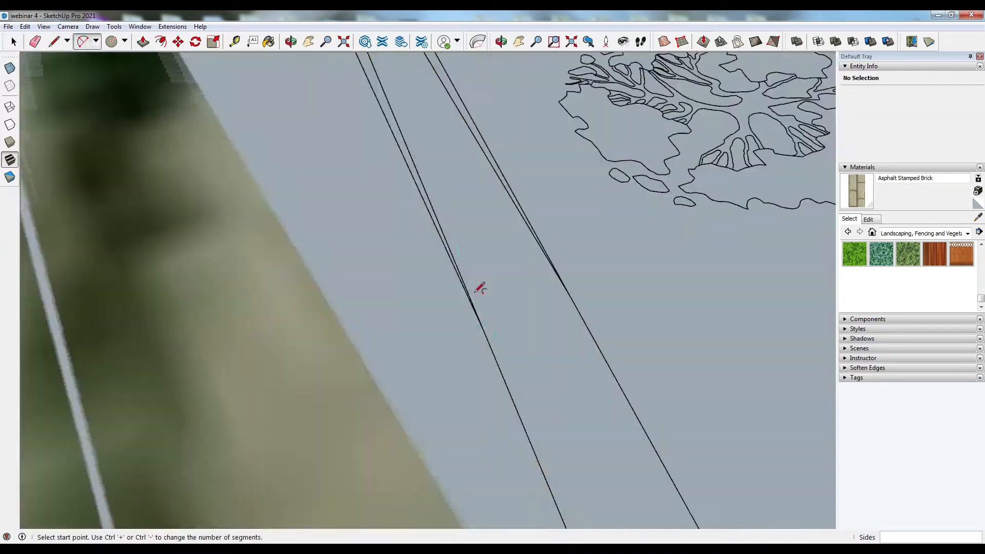
{"action": "left_click", "coordinate": [478, 291]}
{"action": "scroll", "coordinate": [478, 292], "scroll_direction": "down", "scroll_amount": 8}
{"action": "scroll", "coordinate": [513, 318], "scroll_direction": "up", "scroll_amount": 7}
{"action": "middle_click_drag", "start_coordinate": [636, 329], "coordinate": [454, 366]}
{"action": "left_click", "coordinate": [451, 362]}
{"action": "scroll", "coordinate": [445, 358], "scroll_direction": "down", "scroll_amount": 8}
{"action": "left_click", "coordinate": [742, 313]}
{"action": "scroll", "coordinate": [436, 372], "scroll_direction": "up", "scroll_amount": 3}
{"action": "left_click", "coordinate": [347, 365]}
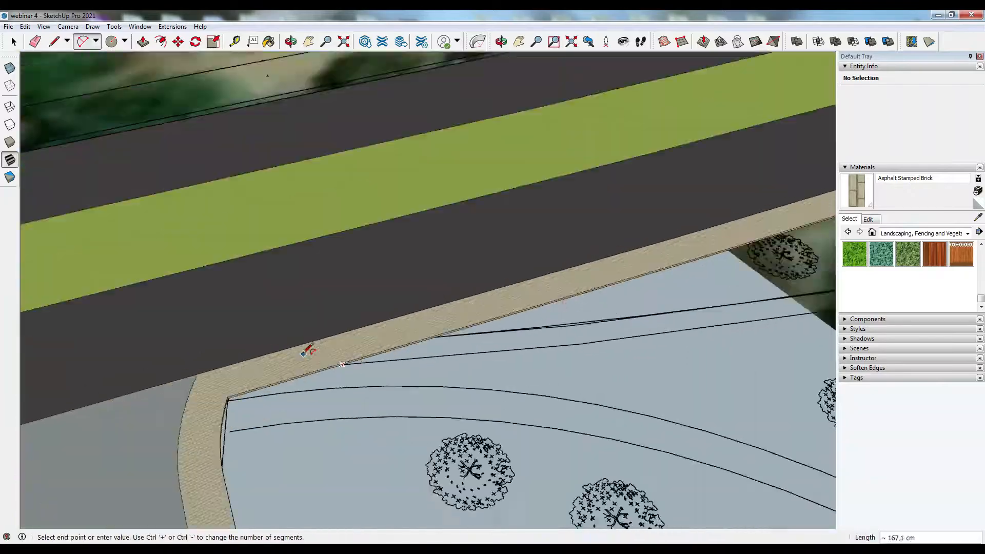
{"action": "scroll", "coordinate": [308, 347], "scroll_direction": "down", "scroll_amount": 5}
{"action": "scroll", "coordinate": [690, 281], "scroll_direction": "up", "scroll_amount": 7}
{"action": "left_click", "coordinate": [619, 310]}
{"action": "left_click", "coordinate": [10, 41]}
- Draw a line across the path to split the large face at the crossing
{"action": "scroll", "coordinate": [461, 287], "scroll_direction": "down", "scroll_amount": 8}
{"action": "left_click", "coordinate": [567, 277]}
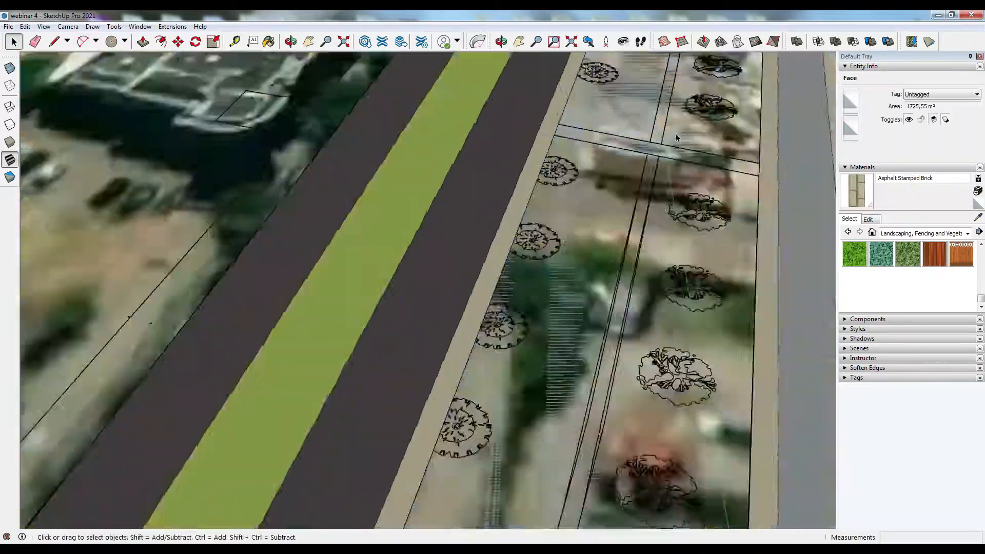
{"action": "key", "text": "l"}
{"action": "scroll", "coordinate": [526, 135], "scroll_direction": "up", "scroll_amount": 8}
{"action": "left_click", "coordinate": [524, 136]}
{"action": "scroll", "coordinate": [649, 159], "scroll_direction": "up", "scroll_amount": 5}
{"action": "left_click", "coordinate": [622, 181]}
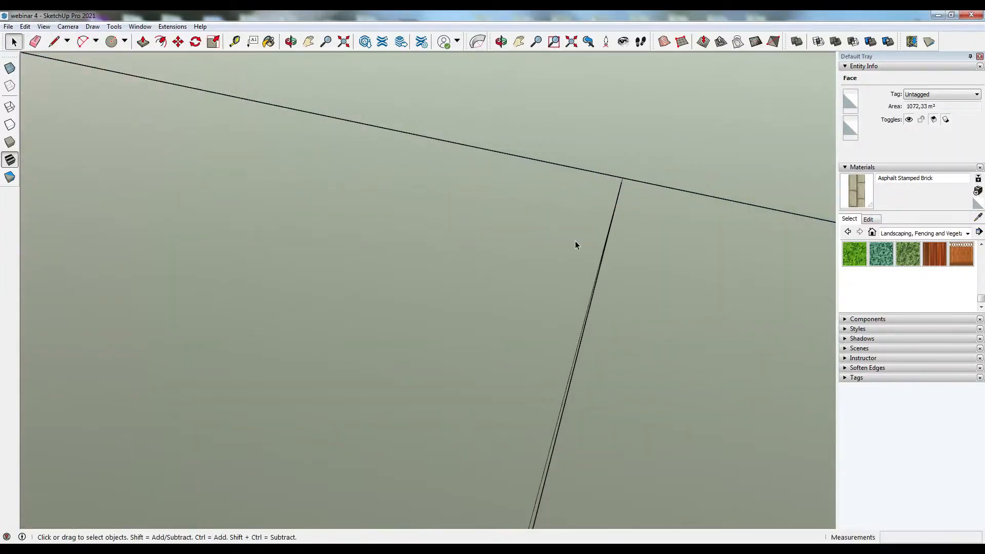
{"action": "left_click", "coordinate": [575, 245]}
- Choose Pavers with Grass Brick and paint the split crossing path segments with it
{"action": "scroll", "coordinate": [572, 231], "scroll_direction": "down", "scroll_amount": 6}
{"action": "scroll", "coordinate": [482, 216], "scroll_direction": "down", "scroll_amount": 6}
{"action": "left_click", "coordinate": [978, 217]}
{"action": "scroll", "coordinate": [475, 396], "scroll_direction": "down", "scroll_amount": 3}
{"action": "left_click", "coordinate": [475, 396]}
{"action": "scroll", "coordinate": [513, 246], "scroll_direction": "up", "scroll_amount": 8}
{"action": "middle_click_drag", "start_coordinate": [513, 246], "coordinate": [719, 277]}
{"action": "left_click", "coordinate": [979, 217]}
{"action": "scroll", "coordinate": [586, 389], "scroll_direction": "down", "scroll_amount": 6}
{"action": "left_click", "coordinate": [809, 103]}
{"action": "scroll", "coordinate": [548, 392], "scroll_direction": "up", "scroll_amount": 8}
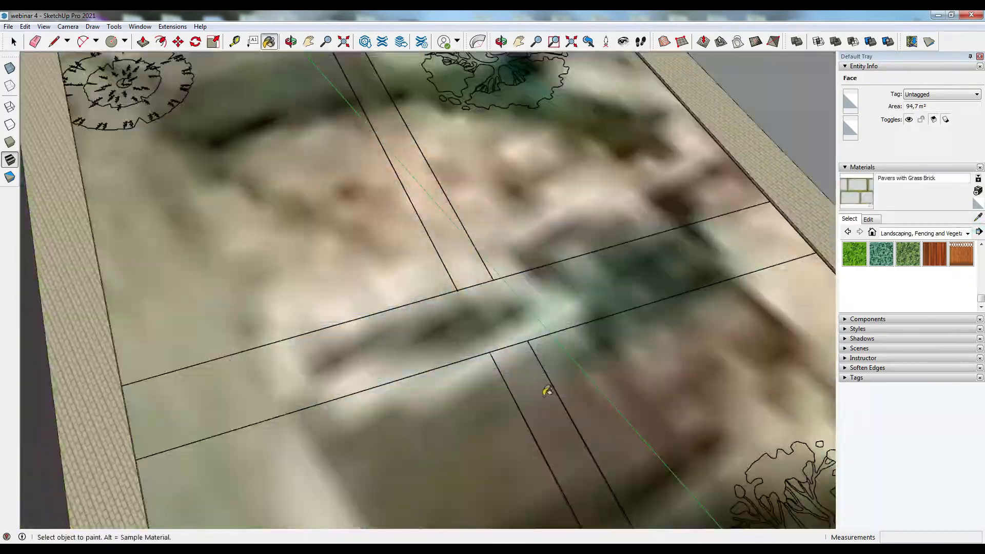
{"action": "left_click", "coordinate": [548, 392]}
{"action": "left_click", "coordinate": [13, 41]}
{"action": "left_click", "coordinate": [477, 249]}
{"action": "left_click", "coordinate": [269, 41]}
{"action": "left_click", "coordinate": [482, 251]}
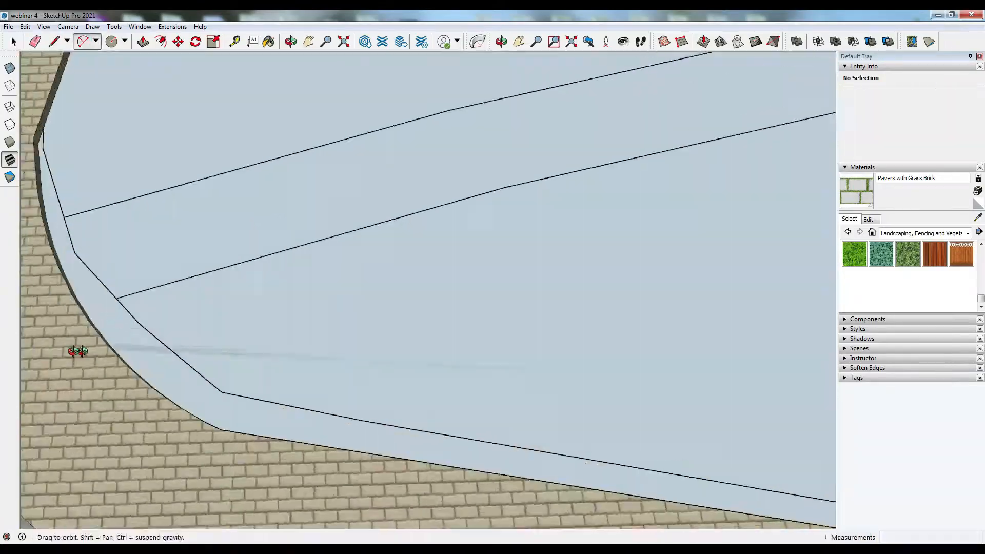
- Draw two arcs outlining a curved path through the planted median
{"action": "left_click", "coordinate": [90, 225]}
{"action": "scroll", "coordinate": [100, 201], "scroll_direction": "down", "scroll_amount": 10}
{"action": "left_click", "coordinate": [516, 293]}
{"action": "left_click", "coordinate": [494, 257]}
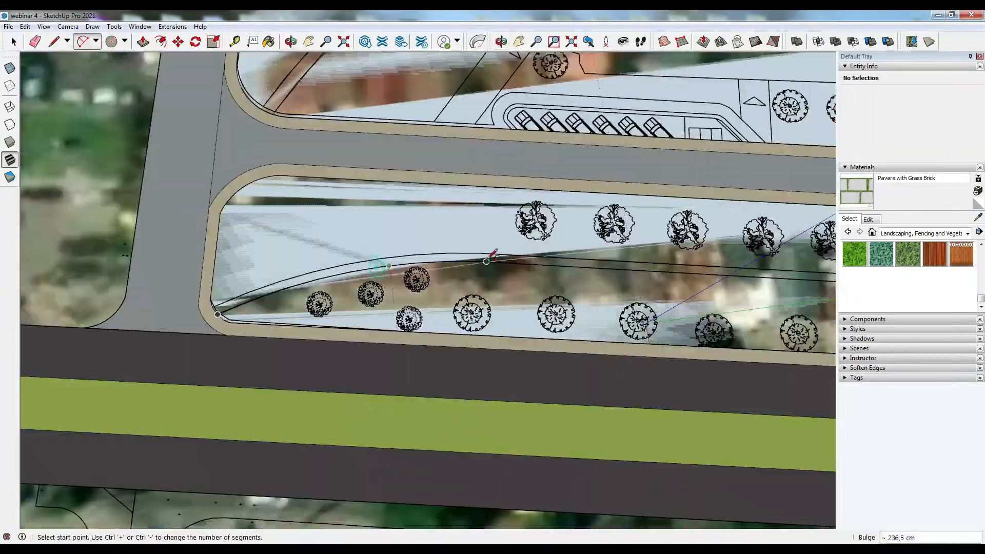
{"action": "scroll", "coordinate": [208, 193], "scroll_direction": "up", "scroll_amount": 10}
{"action": "left_click", "coordinate": [208, 193]}
{"action": "scroll", "coordinate": [208, 193], "scroll_direction": "down", "scroll_amount": 8}
{"action": "left_click", "coordinate": [518, 287]}
{"action": "scroll", "coordinate": [225, 233], "scroll_direction": "up", "scroll_amount": 10}
{"action": "left_click", "coordinate": [335, 227]}
{"action": "scroll", "coordinate": [260, 172], "scroll_direction": "down", "scroll_amount": 5}
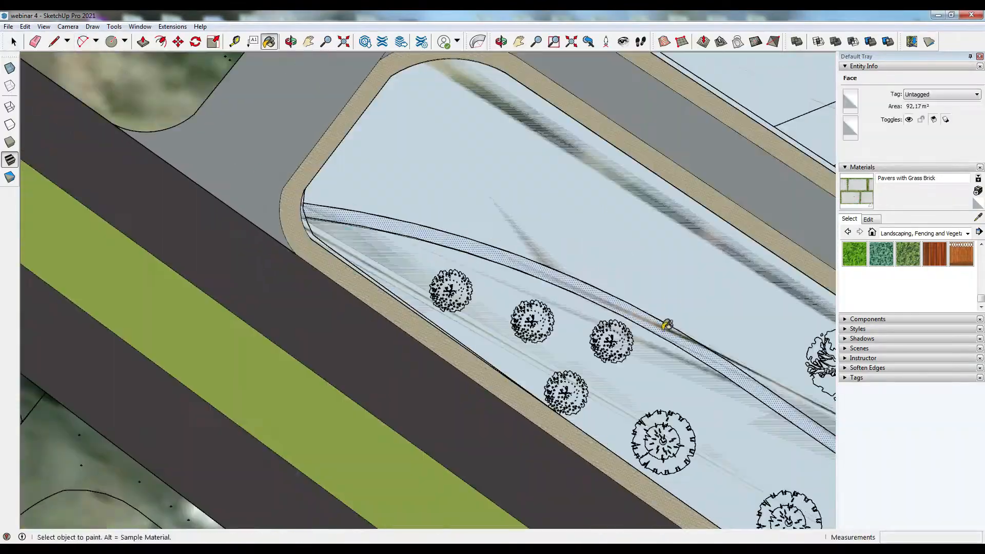
- Paint the curved median path with Pavers with Grass Brick
{"action": "left_click", "coordinate": [667, 326]}
{"action": "scroll", "coordinate": [667, 325], "scroll_direction": "down", "scroll_amount": 12}
{"action": "middle_click_drag", "start_coordinate": [513, 308], "coordinate": [642, 287]}
{"action": "scroll", "coordinate": [717, 251], "scroll_direction": "up", "scroll_amount": 10}
- Draw an arc across the planted median to outline the edge of another curved path
{"action": "key", "text": "a"}
{"action": "scroll", "coordinate": [238, 99], "scroll_direction": "up", "scroll_amount": 10}
{"action": "scroll", "coordinate": [238, 99], "scroll_direction": "down", "scroll_amount": 10}
{"action": "middle_click_drag", "start_coordinate": [257, 174], "coordinate": [477, 205]}
{"action": "scroll", "coordinate": [490, 202], "scroll_direction": "up", "scroll_amount": 10}
{"action": "left_click", "coordinate": [490, 202]}
{"action": "scroll", "coordinate": [503, 376], "scroll_direction": "down", "scroll_amount": 2}
{"action": "left_click", "coordinate": [832, 458]}
{"action": "scroll", "coordinate": [383, 199], "scroll_direction": "up", "scroll_amount": 3}
{"action": "left_click", "coordinate": [379, 201]}
{"action": "scroll", "coordinate": [380, 201], "scroll_direction": "down", "scroll_amount": 10}
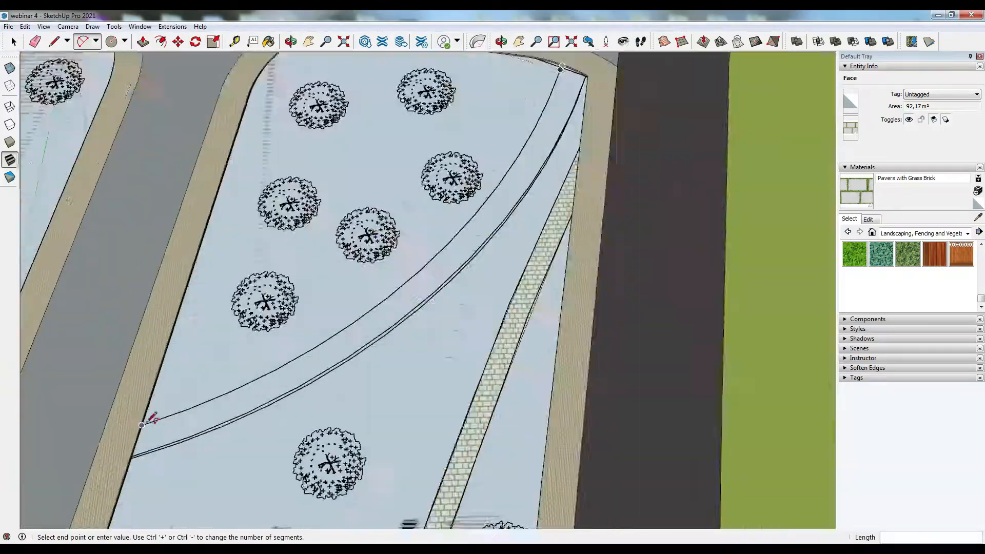
{"action": "scroll", "coordinate": [142, 426], "scroll_direction": "up", "scroll_amount": 8}
{"action": "left_click", "coordinate": [123, 424]}
{"action": "scroll", "coordinate": [400, 436], "scroll_direction": "down", "scroll_amount": 8}
{"action": "left_click", "coordinate": [608, 336]}
{"action": "scroll", "coordinate": [354, 472], "scroll_direction": "up", "scroll_amount": 8}
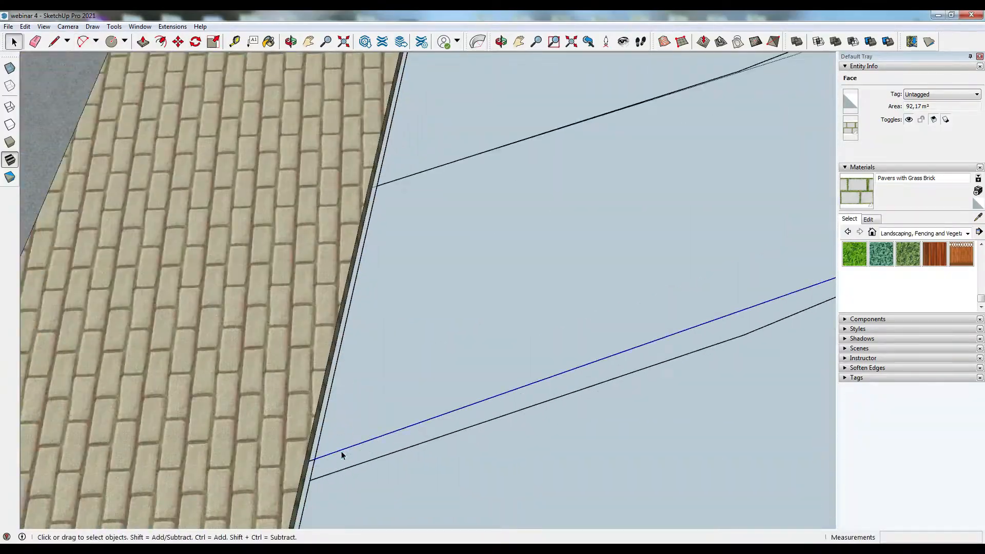
- Select and delete a stray edge near the lower end of the curved median path
{"action": "left_click", "coordinate": [54, 42]}
{"action": "scroll", "coordinate": [286, 455], "scroll_direction": "up", "scroll_amount": 3}
{"action": "scroll", "coordinate": [308, 494], "scroll_direction": "down", "scroll_amount": 2}
{"action": "scroll", "coordinate": [164, 451], "scroll_direction": "down", "scroll_amount": 6}
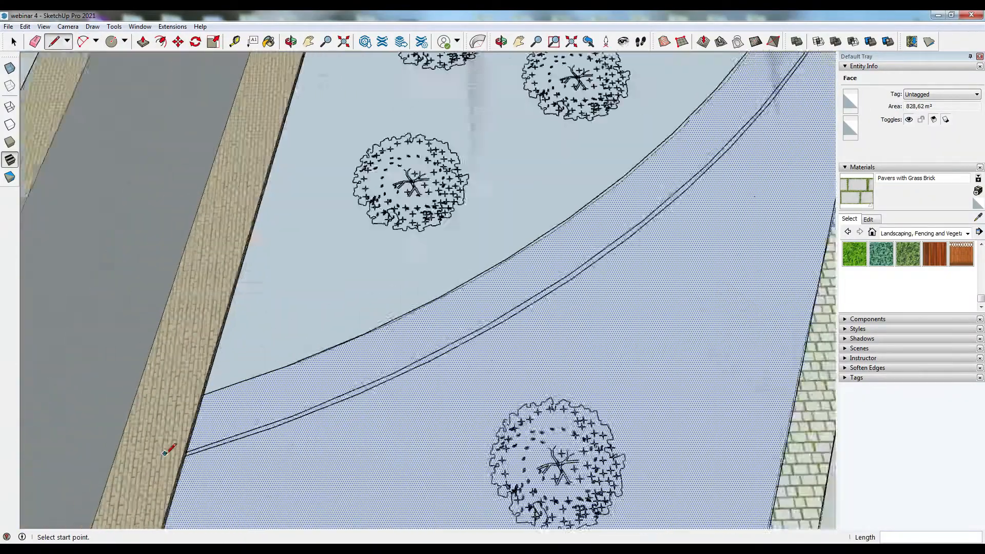
{"action": "scroll", "coordinate": [604, 152], "scroll_direction": "up", "scroll_amount": 8}
{"action": "scroll", "coordinate": [467, 260], "scroll_direction": "down", "scroll_amount": 8}
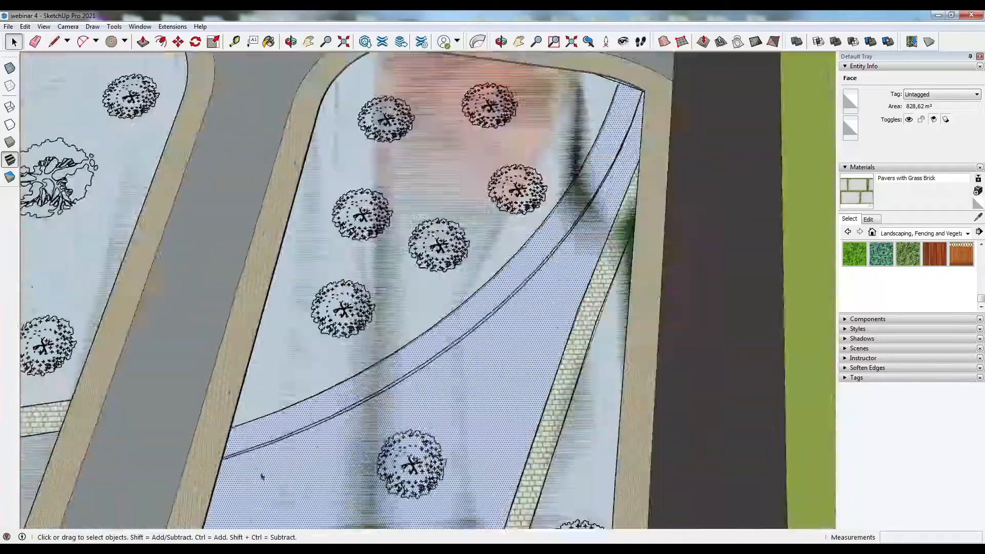
{"action": "scroll", "coordinate": [261, 475], "scroll_direction": "up", "scroll_amount": 8}
{"action": "left_click", "coordinate": [201, 469]}
{"action": "key", "text": "Delete"}
- Draw a tangent arc from the path's end across the median to redraw its edge
{"action": "key", "text": "a"}
{"action": "left_click", "coordinate": [205, 475]}
{"action": "scroll", "coordinate": [274, 459], "scroll_direction": "down", "scroll_amount": 8}
{"action": "scroll", "coordinate": [596, 178], "scroll_direction": "up", "scroll_amount": 8}
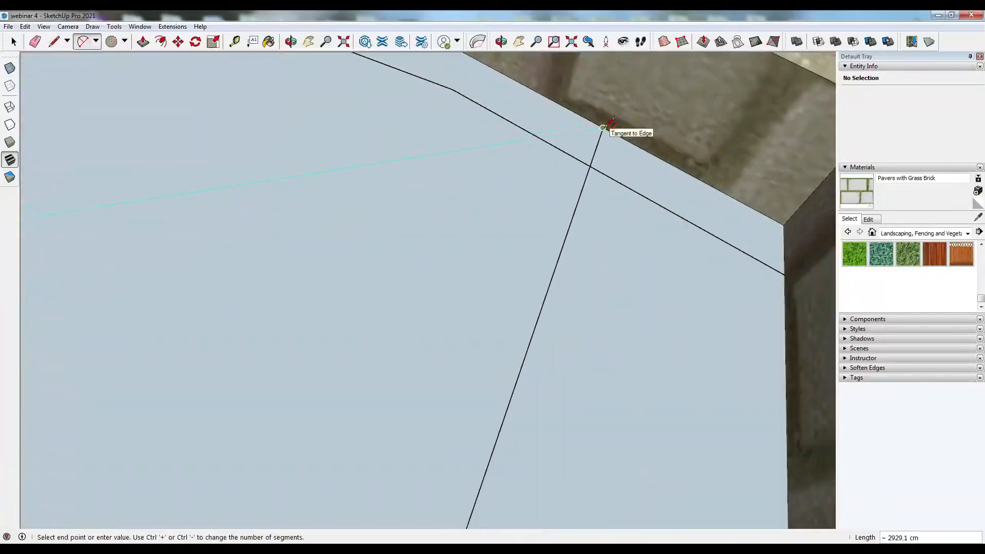
{"action": "left_click", "coordinate": [602, 127]}
{"action": "scroll", "coordinate": [362, 200], "scroll_direction": "down", "scroll_amount": 6}
{"action": "scroll", "coordinate": [362, 200], "scroll_direction": "down", "scroll_amount": 5}
{"action": "left_click", "coordinate": [222, 385]}
{"action": "key", "text": "b"}
{"action": "scroll", "coordinate": [222, 385], "scroll_direction": "down", "scroll_amount": 6}
{"action": "mouse_move", "coordinate": [222, 385]}
{"action": "middle_mouse_down"}
{"action": "mouse_move", "coordinate": [455, 272]}
{"action": "mouse_move", "coordinate": [211, 93]}
{"action": "middle_mouse_up"}
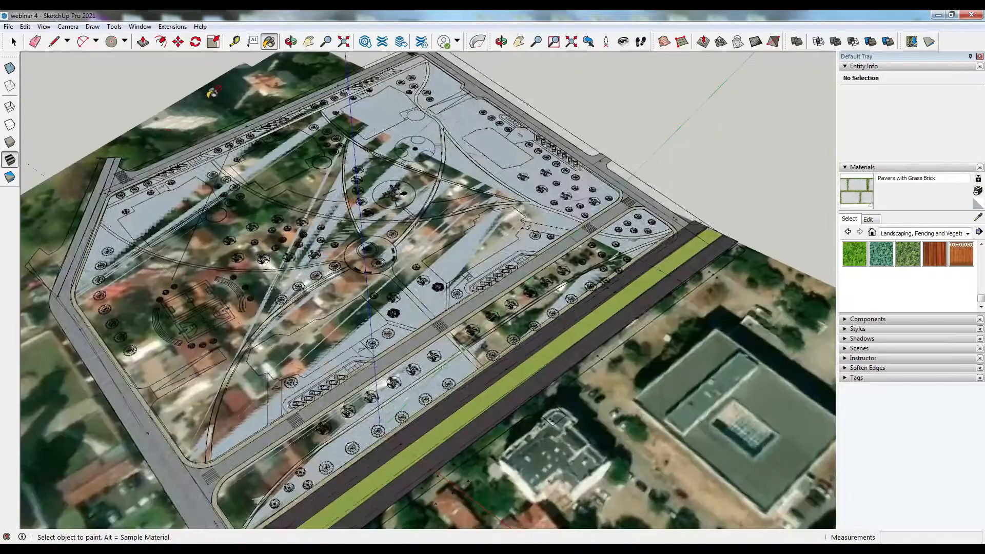
{"action": "left_click", "coordinate": [898, 546]}
{"action": "right_click", "coordinate": [890, 500]}
{"action": "middle_click_drag", "start_coordinate": [455, 354], "coordinate": [222, 376]}
{"action": "scroll", "coordinate": [462, 215], "scroll_direction": "up", "scroll_amount": 6}
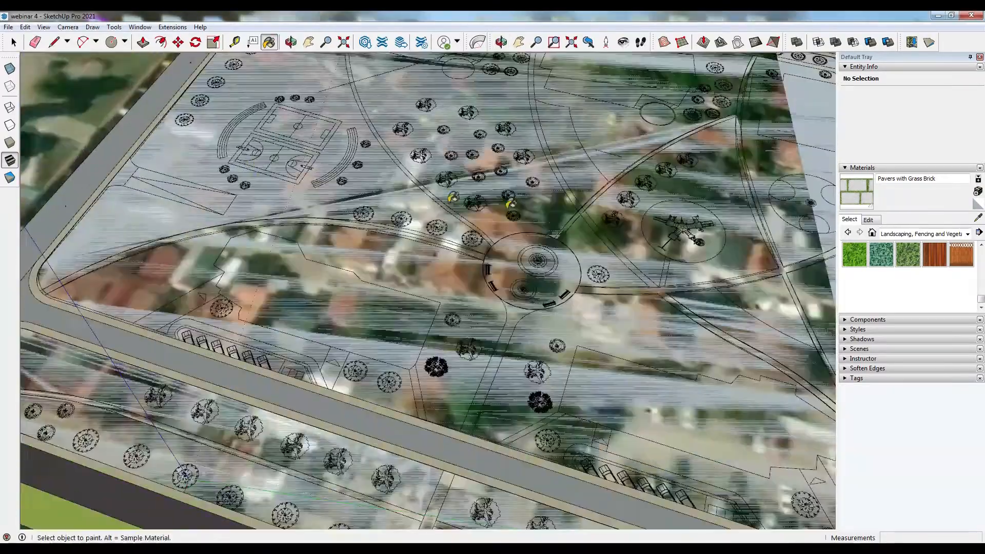
{"action": "scroll", "coordinate": [503, 179], "scroll_direction": "up", "scroll_amount": 4}
{"action": "scroll", "coordinate": [468, 396], "scroll_direction": "up", "scroll_amount": 5}
- Draw an arc along a curved footpath near the park's upper edge
{"action": "key", "text": "a"}
{"action": "scroll", "coordinate": [496, 334], "scroll_direction": "up", "scroll_amount": 5}
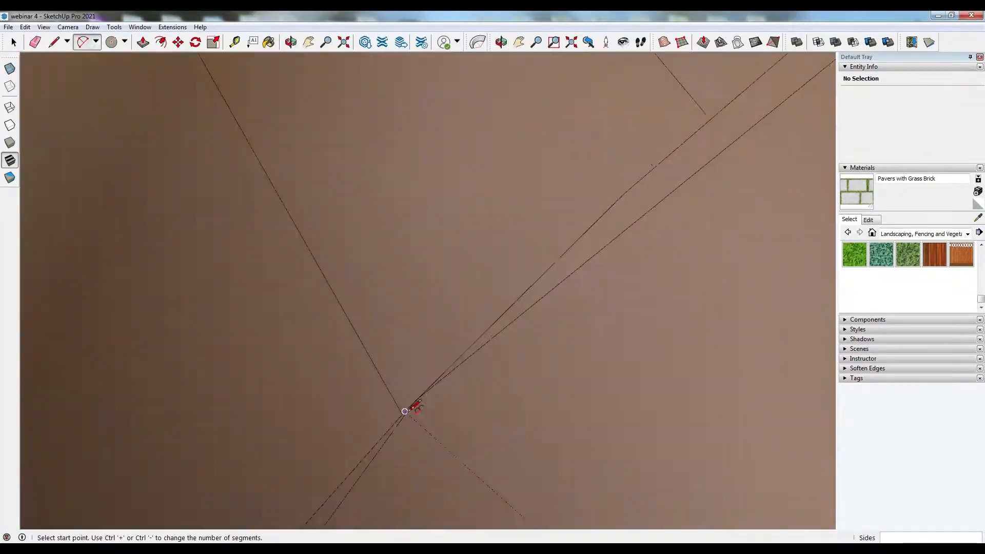
{"action": "left_click", "coordinate": [455, 426]}
{"action": "scroll", "coordinate": [500, 453], "scroll_direction": "down", "scroll_amount": 8}
{"action": "scroll", "coordinate": [417, 92], "scroll_direction": "up", "scroll_amount": 10}
{"action": "left_click", "coordinate": [417, 93]}
{"action": "scroll", "coordinate": [435, 102], "scroll_direction": "down", "scroll_amount": 6}
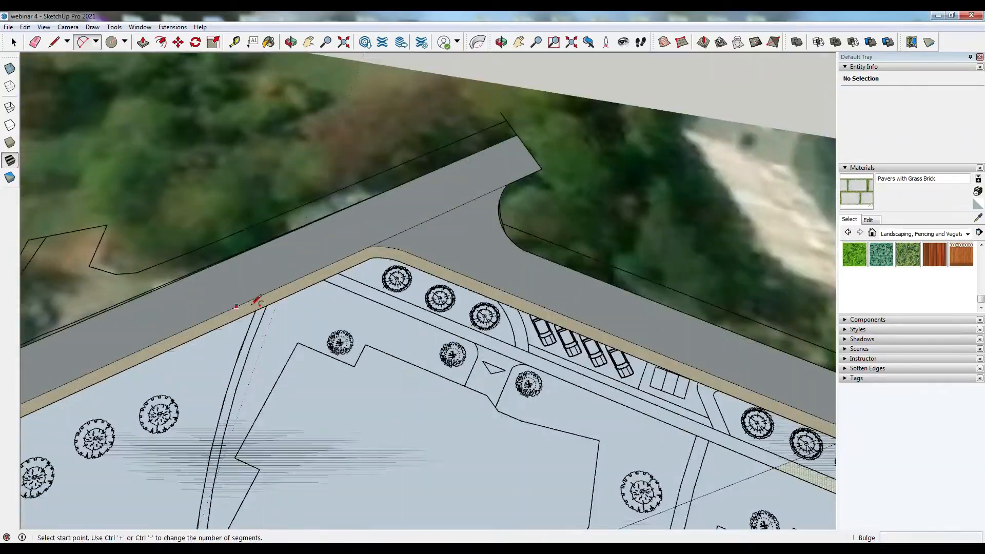
- Try another arc across the park and delete the long stray edge it leaves
{"action": "scroll", "coordinate": [257, 302], "scroll_direction": "up", "scroll_amount": 4}
{"action": "left_click", "coordinate": [270, 288]}
{"action": "scroll", "coordinate": [368, 198], "scroll_direction": "down", "scroll_amount": 10}
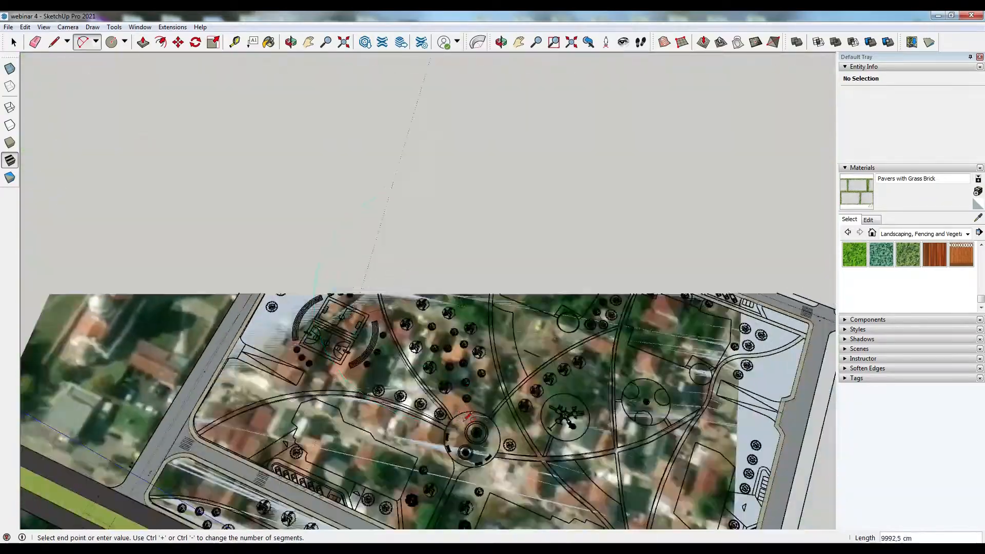
{"action": "scroll", "coordinate": [468, 417], "scroll_direction": "up", "scroll_amount": 10}
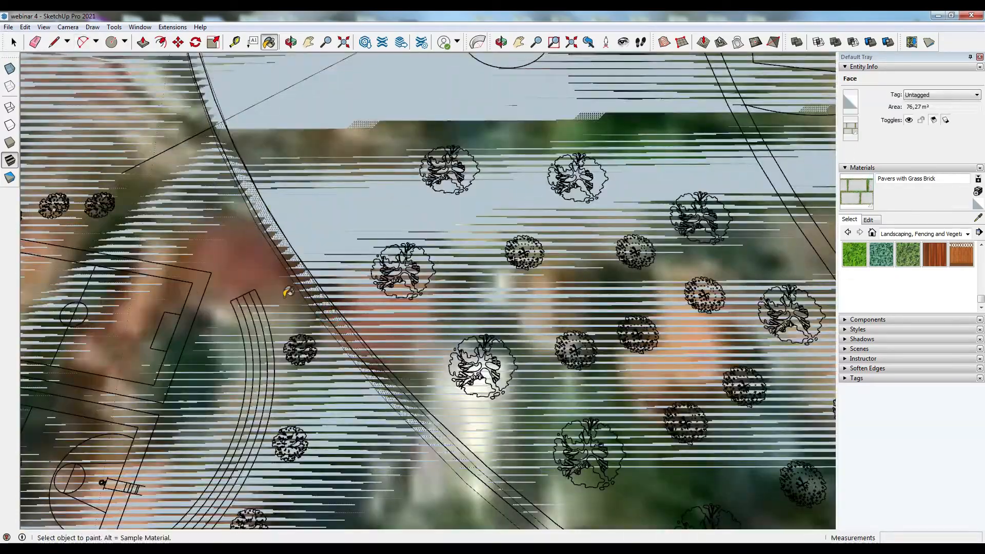
{"action": "scroll", "coordinate": [289, 291], "scroll_direction": "down", "scroll_amount": 6}
{"action": "scroll", "coordinate": [560, 387], "scroll_direction": "up", "scroll_amount": 6}
{"action": "left_click", "coordinate": [81, 42]}
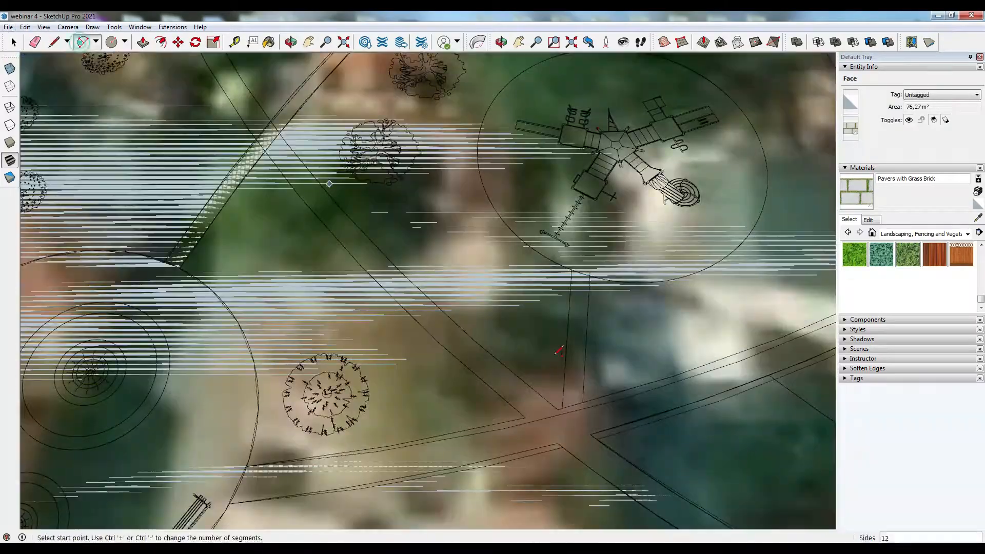
{"action": "left_click", "coordinate": [533, 421]}
{"action": "scroll", "coordinate": [533, 420], "scroll_direction": "down", "scroll_amount": 5}
{"action": "scroll", "coordinate": [328, 256], "scroll_direction": "up", "scroll_amount": 5}
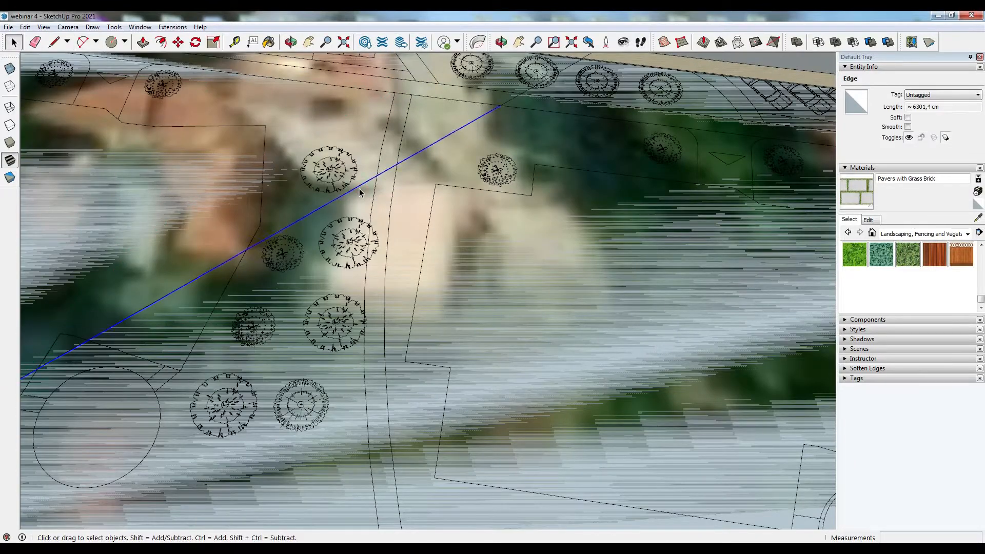
{"action": "key", "text": "Delete"}
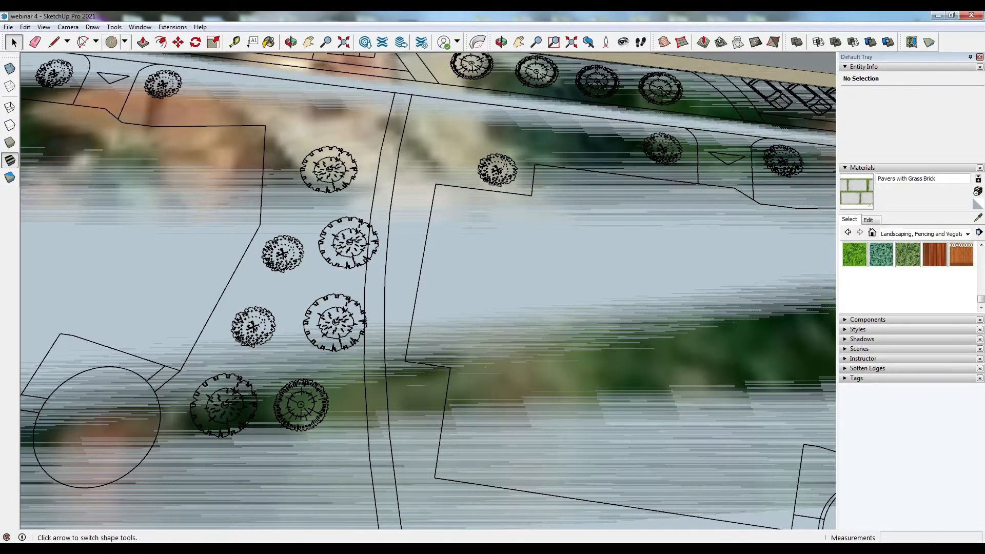
- Draw a tangent arc from the top edge's midpoint down along the vertical footpath
{"action": "left_click", "coordinate": [395, 93]}
{"action": "scroll", "coordinate": [395, 93], "scroll_direction": "down", "scroll_amount": 4}
{"action": "scroll", "coordinate": [398, 92], "scroll_direction": "up", "scroll_amount": 4}
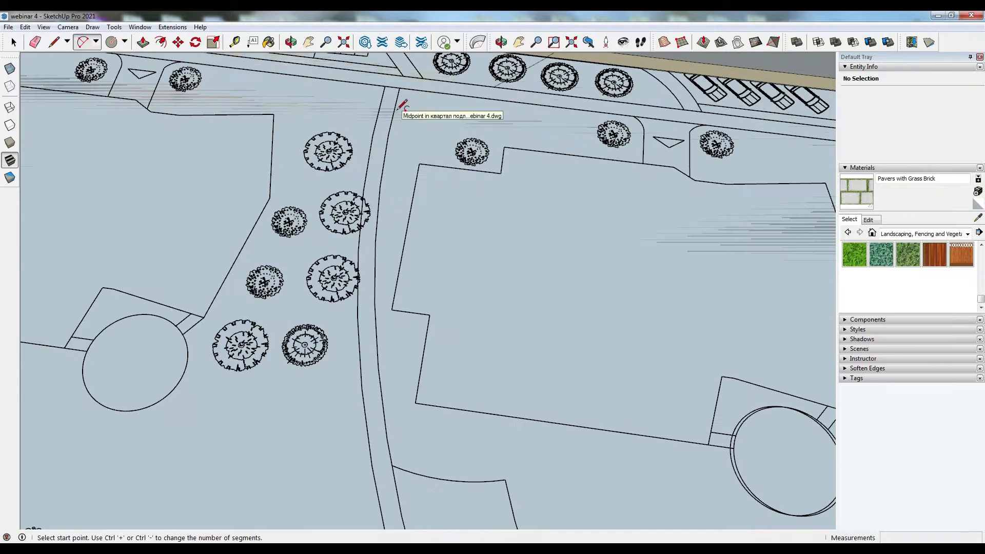
{"action": "scroll", "coordinate": [386, 87], "scroll_direction": "up", "scroll_amount": 2}
{"action": "left_click", "coordinate": [386, 87]}
{"action": "scroll", "coordinate": [386, 86], "scroll_direction": "down", "scroll_amount": 5}
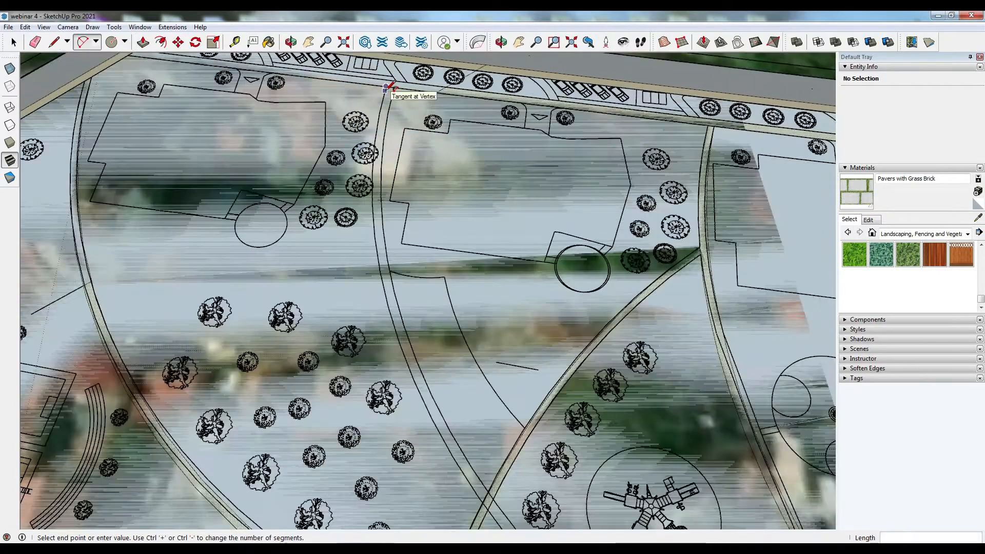
{"action": "scroll", "coordinate": [487, 503], "scroll_direction": "up", "scroll_amount": 1}
{"action": "scroll", "coordinate": [376, 288], "scroll_direction": "up", "scroll_amount": 5}
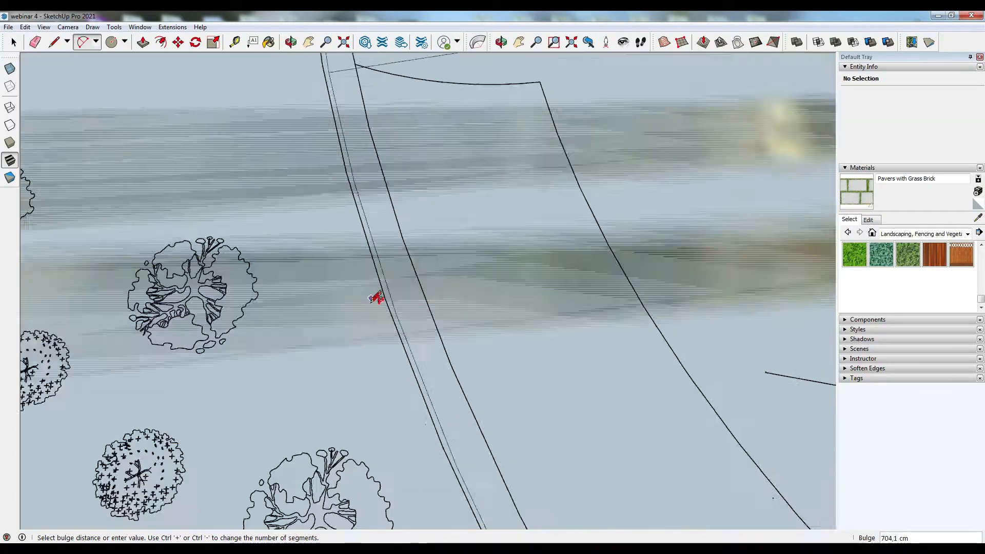
{"action": "left_click", "coordinate": [376, 296]}
{"action": "scroll", "coordinate": [420, 169], "scroll_direction": "down", "scroll_amount": 5}
{"action": "scroll", "coordinate": [569, 513], "scroll_direction": "up", "scroll_amount": 3}
{"action": "scroll", "coordinate": [564, 498], "scroll_direction": "up", "scroll_amount": 2}
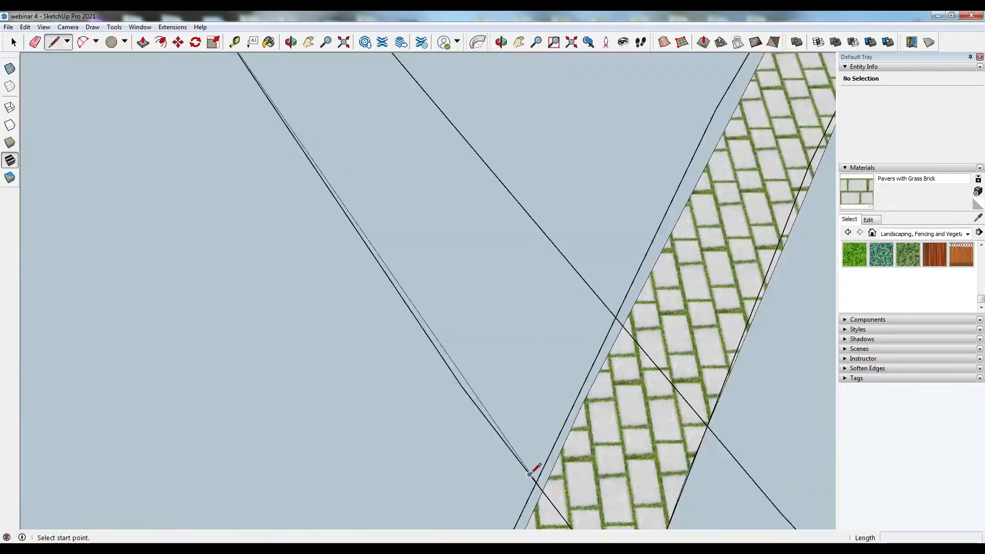
- Draw a second arc forming the other edge of the vertical footpath
{"action": "left_click", "coordinate": [622, 326]}
{"action": "scroll", "coordinate": [636, 370], "scroll_direction": "down", "scroll_amount": 6}
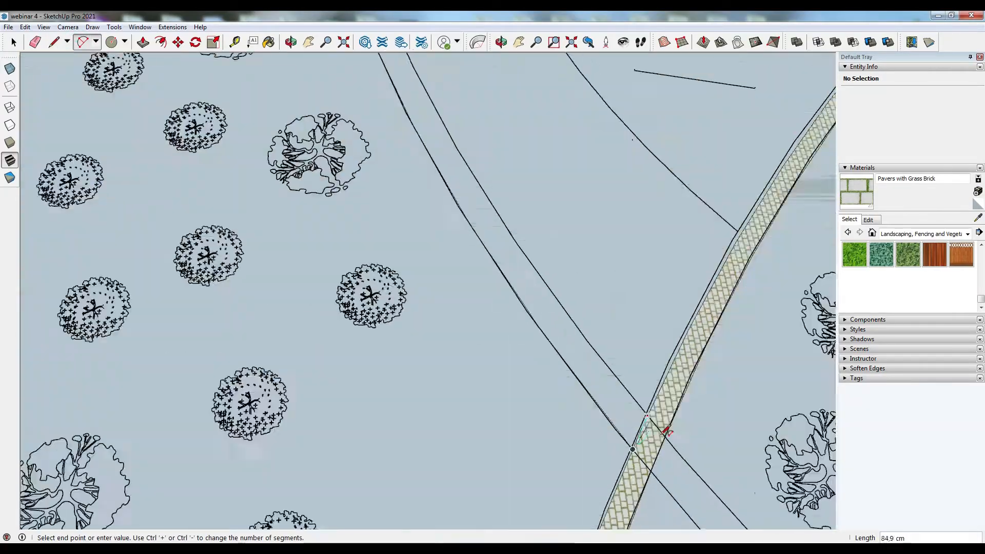
{"action": "scroll", "coordinate": [550, 136], "scroll_direction": "up", "scroll_amount": 6}
{"action": "left_click", "coordinate": [549, 137]}
{"action": "scroll", "coordinate": [549, 136], "scroll_direction": "down", "scroll_amount": 2}
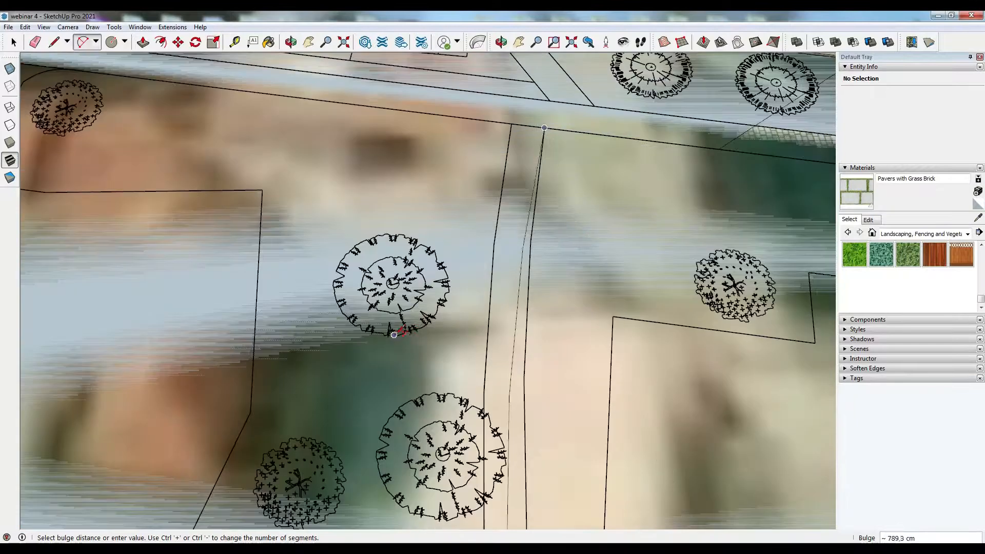
{"action": "left_click", "coordinate": [420, 340]}
{"action": "key", "text": "space"}
- Paint the new vertical footpath with Pavers with Grass Brick
{"action": "left_click", "coordinate": [528, 175]}
{"action": "scroll", "coordinate": [512, 119], "scroll_direction": "down", "scroll_amount": 3}
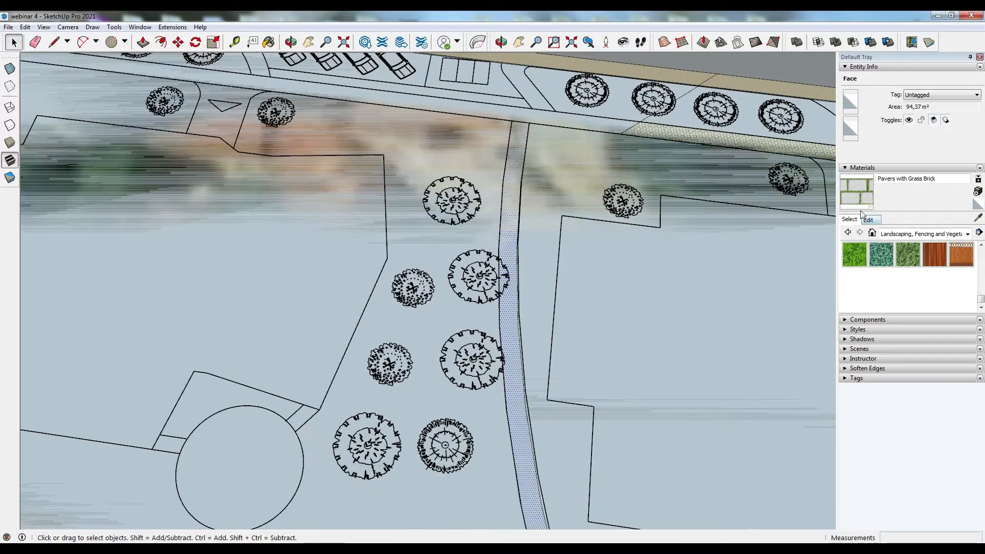
{"action": "scroll", "coordinate": [439, 135], "scroll_direction": "up", "scroll_amount": 2}
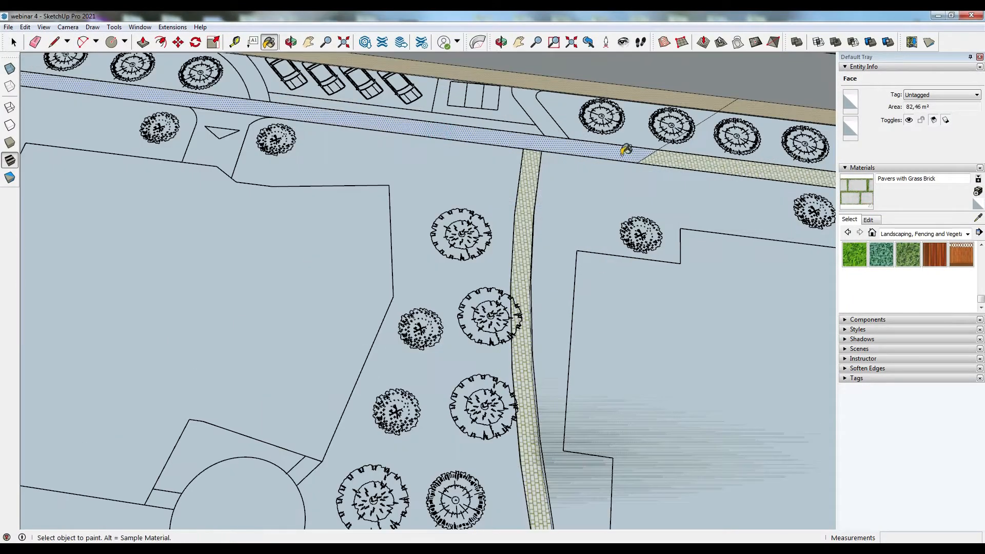
- Select and delete leftover edges crossing the footpaths and the lawn
{"action": "middle_click_drag", "start_coordinate": [727, 104], "coordinate": [402, 209]}
{"action": "scroll", "coordinate": [402, 209], "scroll_direction": "up", "scroll_amount": 2}
{"action": "left_click", "coordinate": [406, 206]}
{"action": "key", "text": "Delete"}
{"action": "scroll", "coordinate": [407, 206], "scroll_direction": "down", "scroll_amount": 4}
{"action": "middle_click_drag", "start_coordinate": [497, 280], "coordinate": [606, 410]}
{"action": "scroll", "coordinate": [592, 400], "scroll_direction": "up", "scroll_amount": 7}
{"action": "key", "text": "Delete"}
{"action": "scroll", "coordinate": [587, 431], "scroll_direction": "down", "scroll_amount": 4}
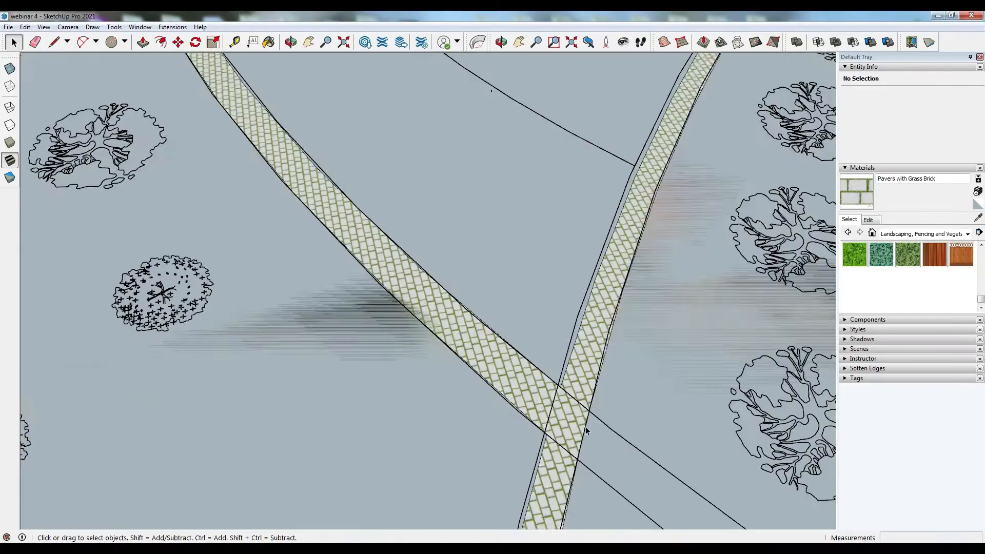
- Draw a tangent arc from the paved path across the lawn toward the play area
{"action": "left_click", "coordinate": [586, 431]}
{"action": "scroll", "coordinate": [512, 224], "scroll_direction": "down", "scroll_amount": 5}
{"action": "middle_click_drag", "start_coordinate": [423, 195], "coordinate": [86, 46]}
{"action": "scroll", "coordinate": [470, 330], "scroll_direction": "up", "scroll_amount": 3}
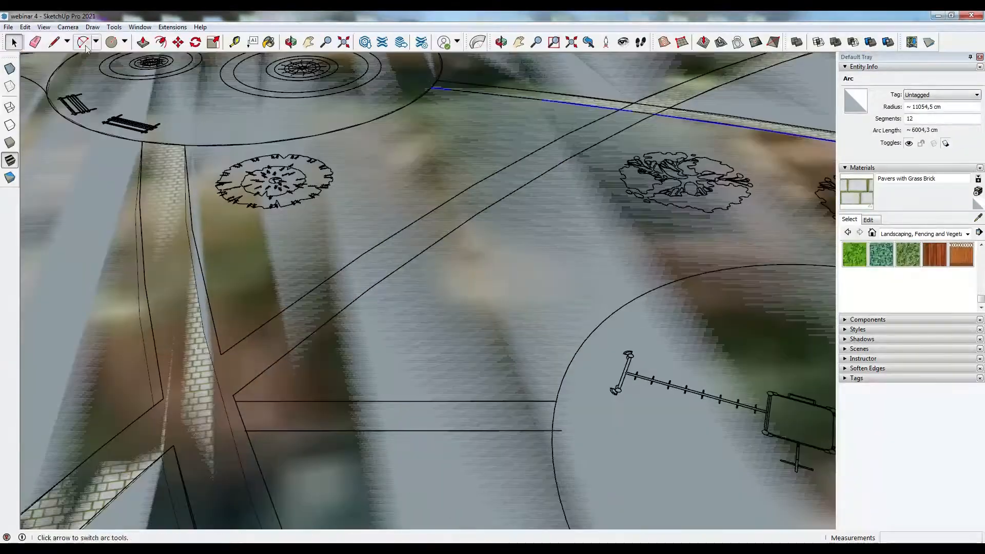
{"action": "left_click", "coordinate": [208, 303]}
{"action": "scroll", "coordinate": [627, 105], "scroll_direction": "up", "scroll_amount": 4}
{"action": "left_click", "coordinate": [615, 115]}
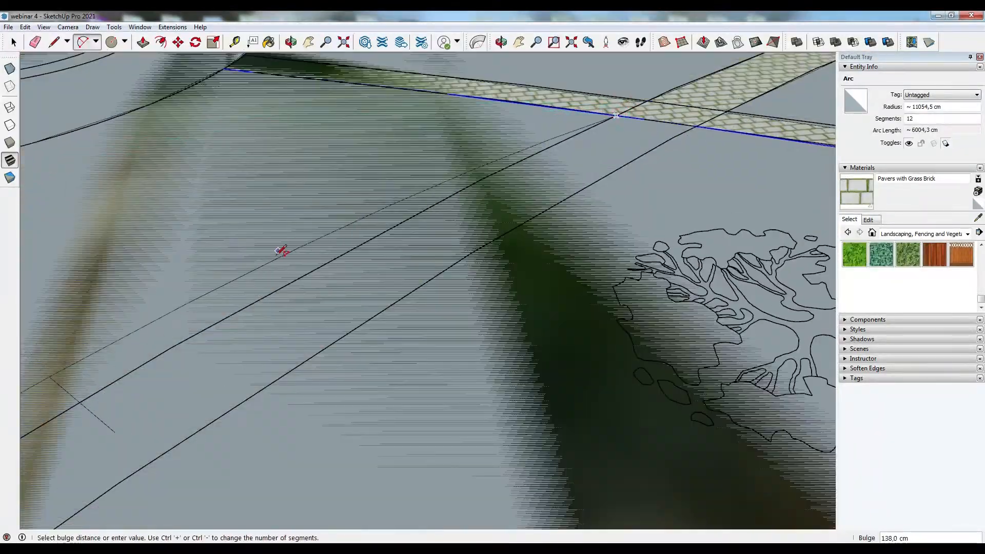
{"action": "left_click", "coordinate": [280, 282]}
- Try another arc along the path and delete the short leftover edge
{"action": "scroll", "coordinate": [649, 143], "scroll_direction": "up", "scroll_amount": 6}
{"action": "middle_click_drag", "start_coordinate": [649, 154], "coordinate": [619, 241]}
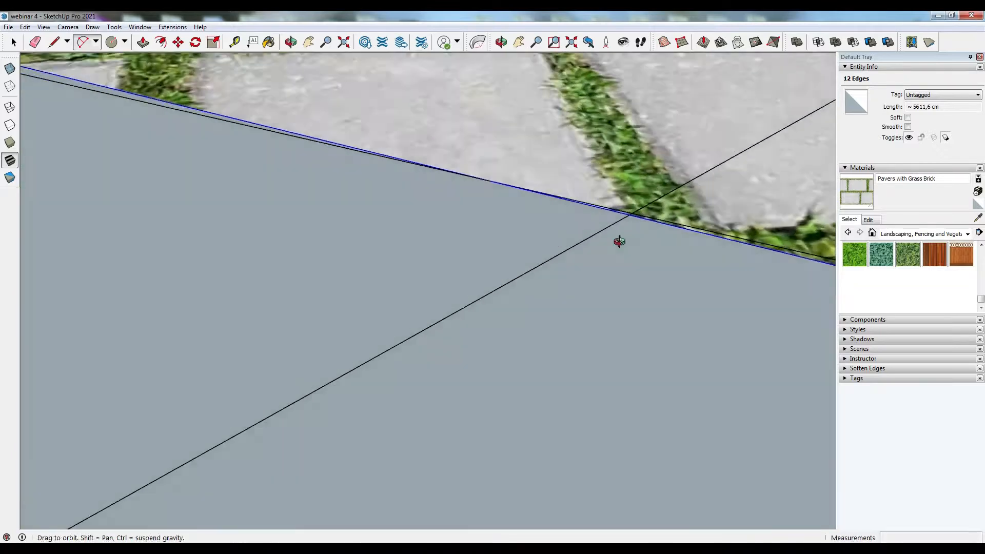
{"action": "left_click", "coordinate": [628, 216]}
{"action": "scroll", "coordinate": [682, 200], "scroll_direction": "down", "scroll_amount": 5}
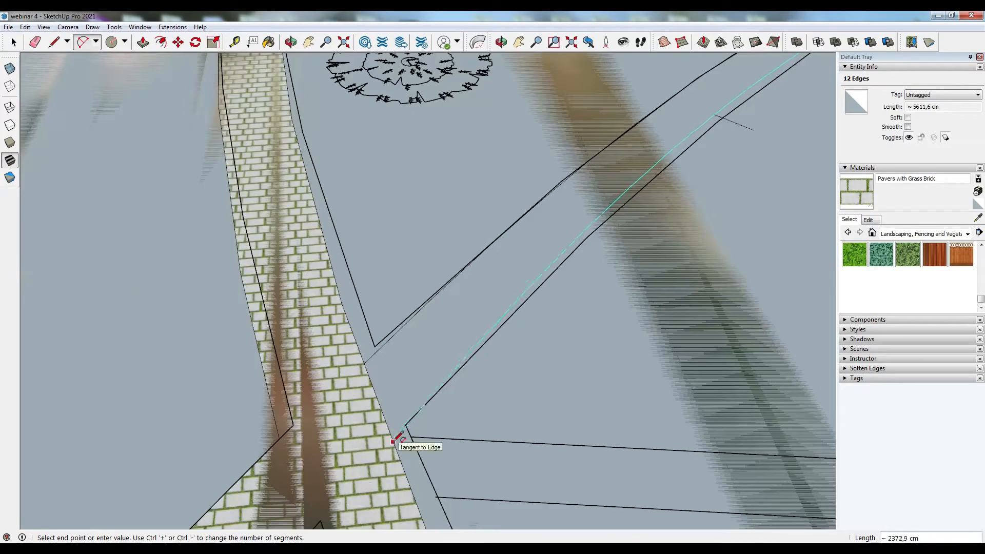
{"action": "left_click", "coordinate": [724, 117]}
{"action": "left_click", "coordinate": [22, 45]}
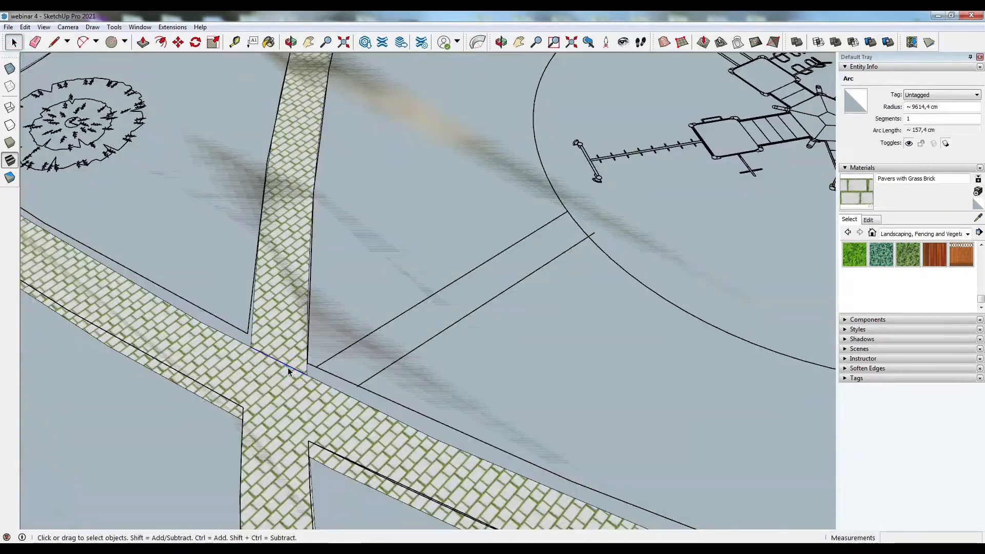
{"action": "key", "text": "Delete"}
- Draw a straight line from the sidewalk edge across the lawn toward the circular plaza
{"action": "scroll", "coordinate": [314, 365], "scroll_direction": "up", "scroll_amount": 2}
{"action": "scroll", "coordinate": [305, 378], "scroll_direction": "down", "scroll_amount": 5}
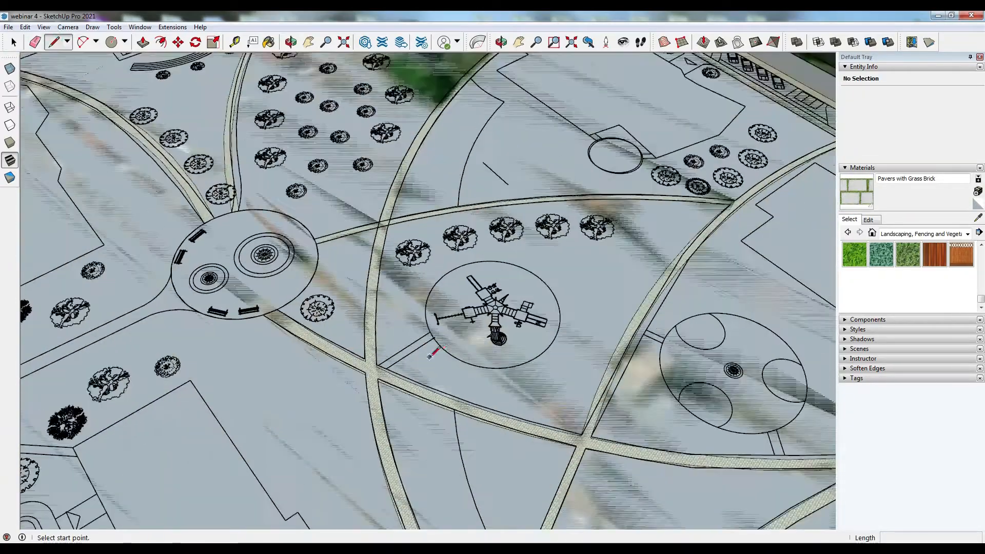
{"action": "scroll", "coordinate": [464, 336], "scroll_direction": "down", "scroll_amount": 2}
{"action": "scroll", "coordinate": [176, 411], "scroll_direction": "up", "scroll_amount": 5}
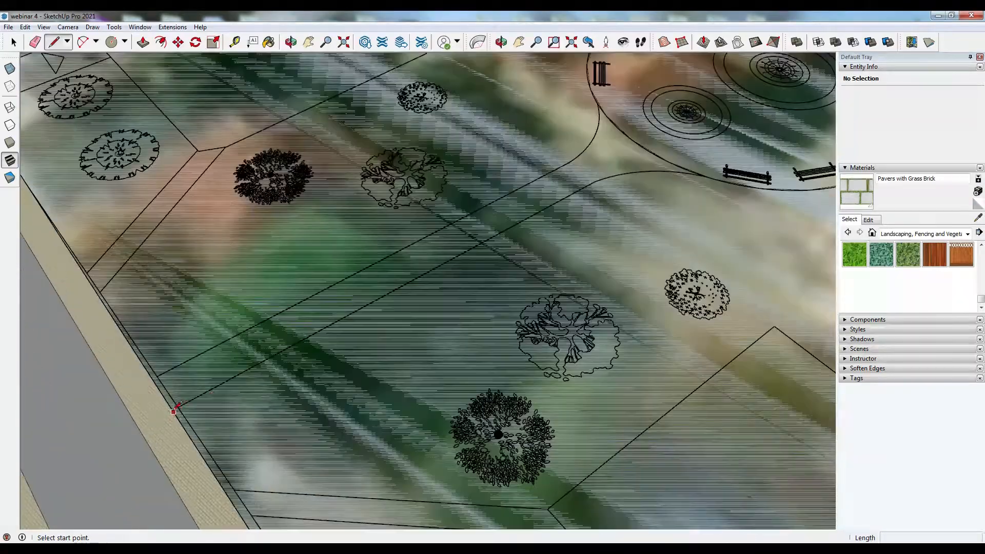
{"action": "middle_click_drag", "start_coordinate": [180, 415], "coordinate": [98, 288]}
{"action": "scroll", "coordinate": [116, 261], "scroll_direction": "up", "scroll_amount": 5}
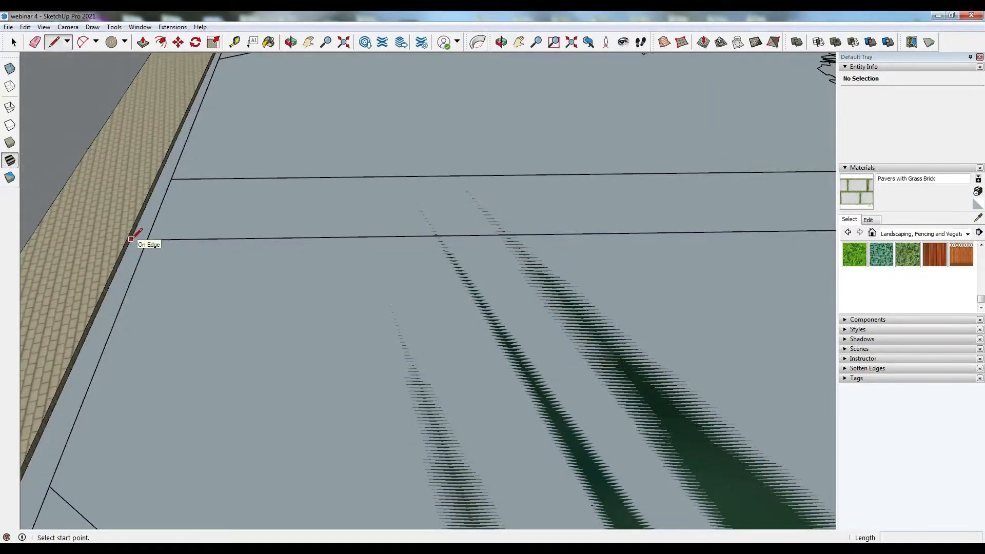
{"action": "left_click", "coordinate": [131, 239]}
{"action": "scroll", "coordinate": [133, 239], "scroll_direction": "down", "scroll_amount": 4}
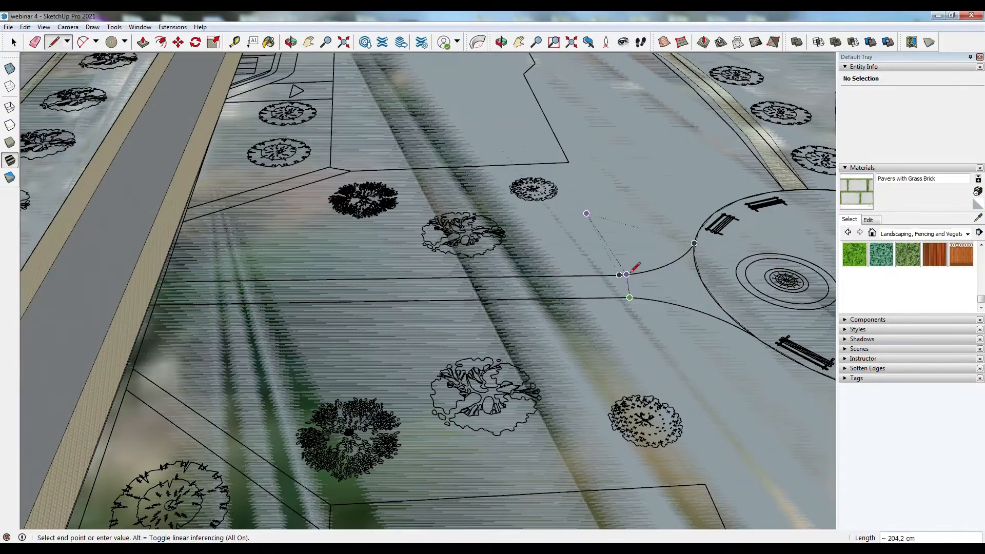
{"action": "scroll", "coordinate": [157, 282], "scroll_direction": "up", "scroll_amount": 4}
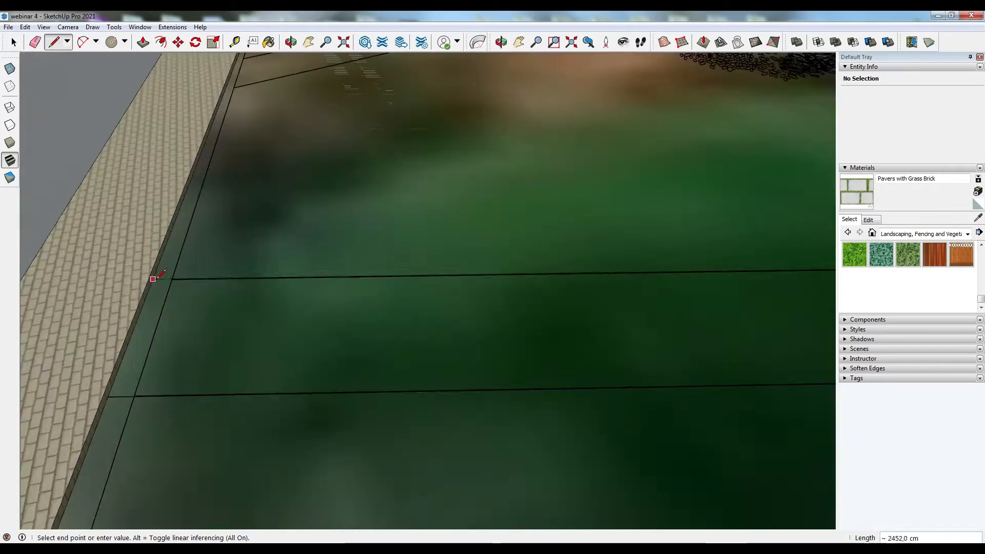
- Draw an arc continuing the footpath edge into the circular plaza
{"action": "left_click", "coordinate": [83, 42]}
{"action": "scroll", "coordinate": [144, 402], "scroll_direction": "down", "scroll_amount": 4}
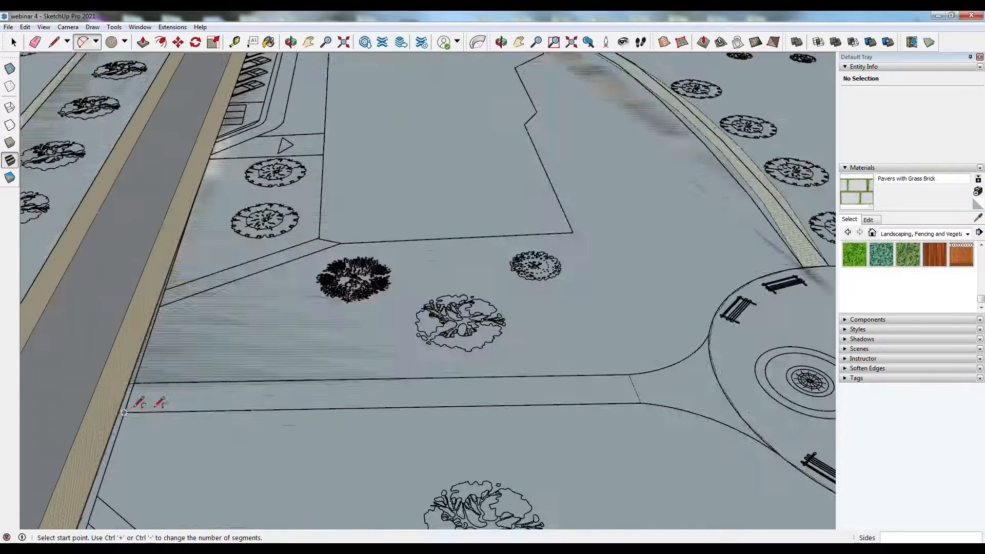
{"action": "scroll", "coordinate": [484, 399], "scroll_direction": "up", "scroll_amount": 4}
{"action": "left_click", "coordinate": [484, 399]}
{"action": "scroll", "coordinate": [674, 308], "scroll_direction": "down", "scroll_amount": 4}
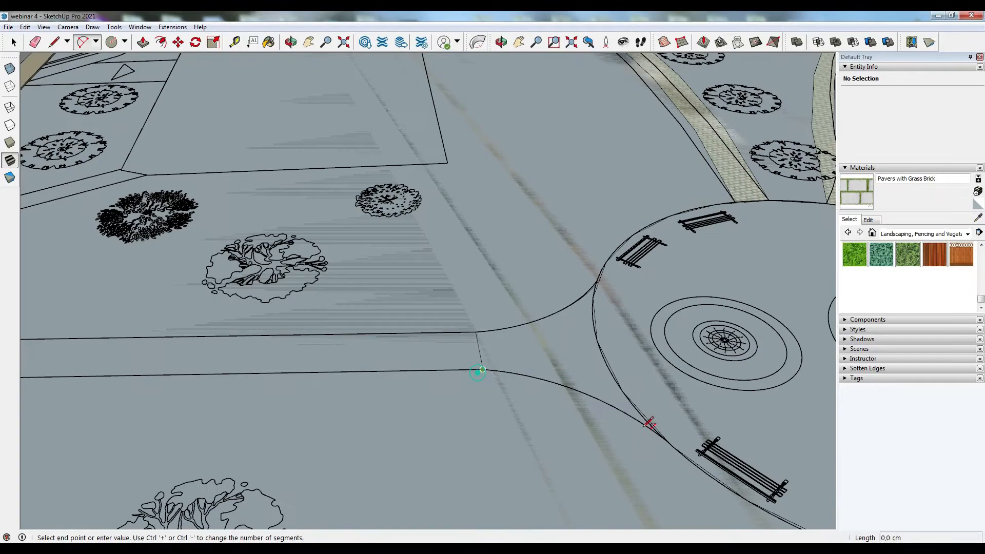
{"action": "scroll", "coordinate": [655, 432], "scroll_direction": "up", "scroll_amount": 4}
{"action": "left_click", "coordinate": [480, 330]}
{"action": "key", "text": "space"}
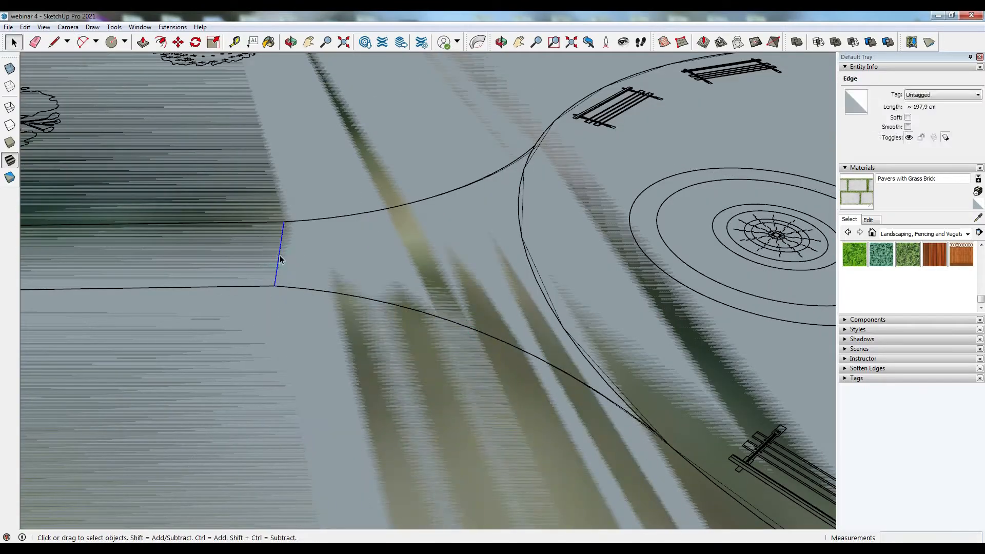
- Paint the new path segment beside the plaza with the Pavers with Grass Brick material
{"action": "key", "text": "b"}
{"action": "left_click", "coordinate": [308, 256]}
{"action": "scroll", "coordinate": [461, 246], "scroll_direction": "down", "scroll_amount": 10}
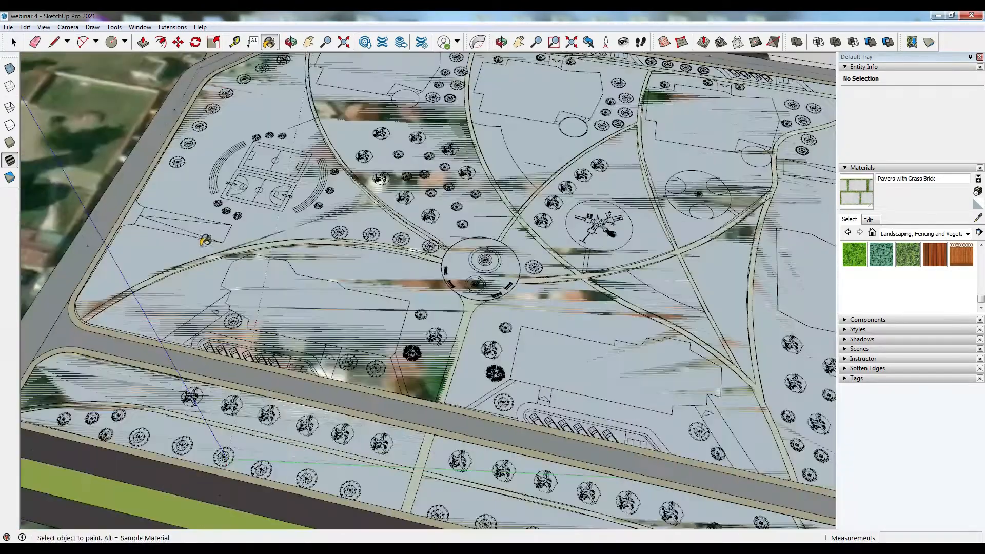
- Push the paved path faces around the central plaza down 10 cm with Push/Pull
{"action": "key", "text": "p"}
{"action": "left_click", "coordinate": [460, 328]}
{"action": "left_click", "coordinate": [454, 305]}
{"action": "left_click", "coordinate": [317, 247]}
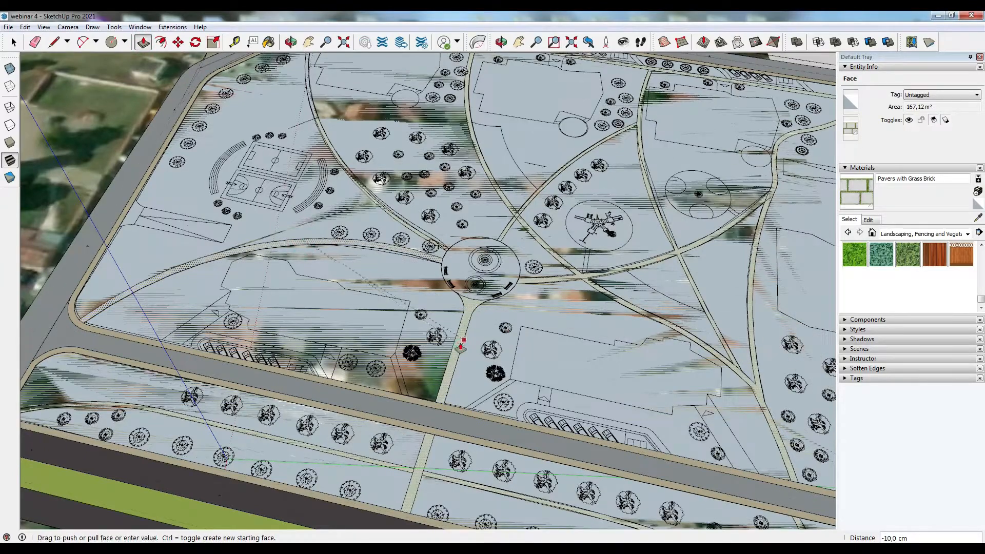
{"action": "left_click", "coordinate": [361, 246]}
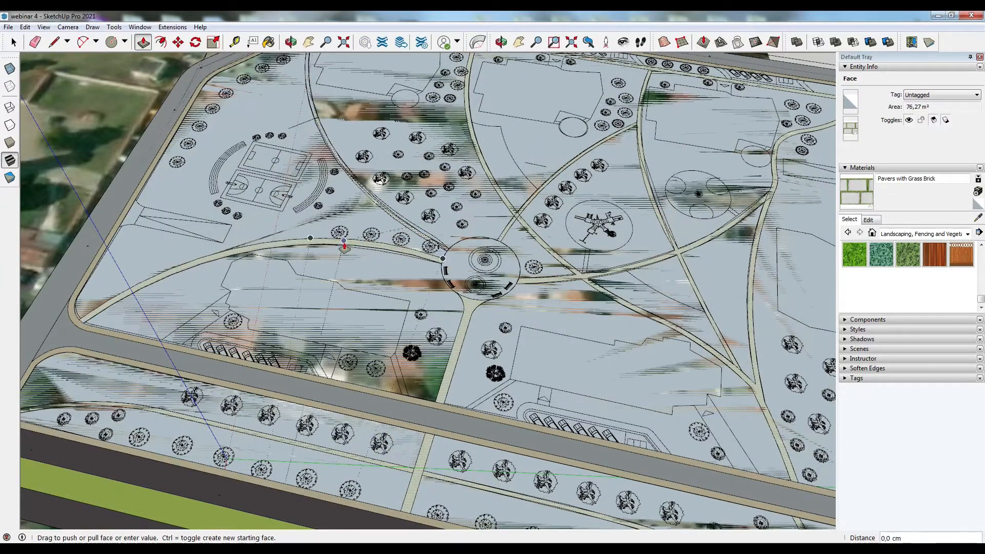
{"action": "left_click", "coordinate": [319, 246]}
{"action": "left_click", "coordinate": [595, 278]}
{"action": "left_click", "coordinate": [466, 309]}
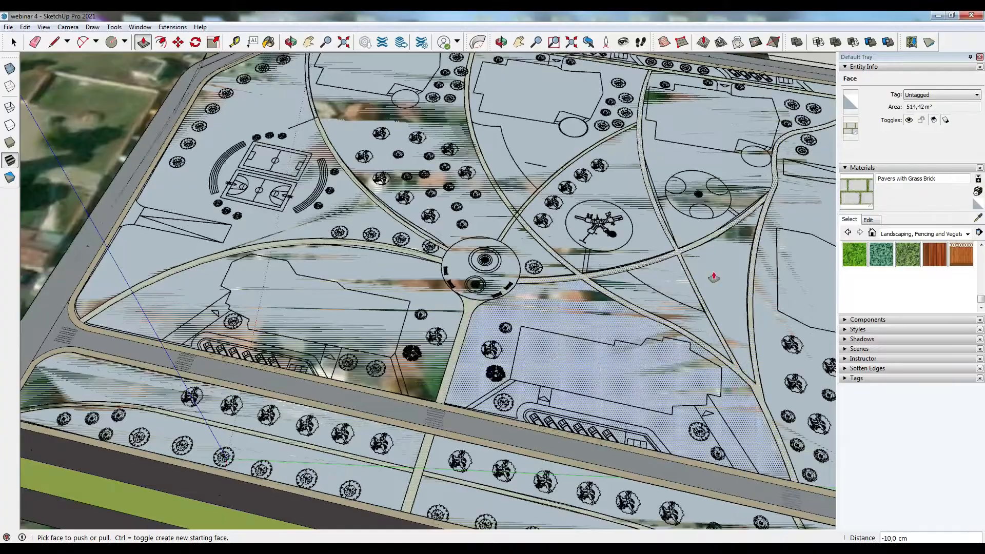
{"action": "left_click", "coordinate": [505, 272]}
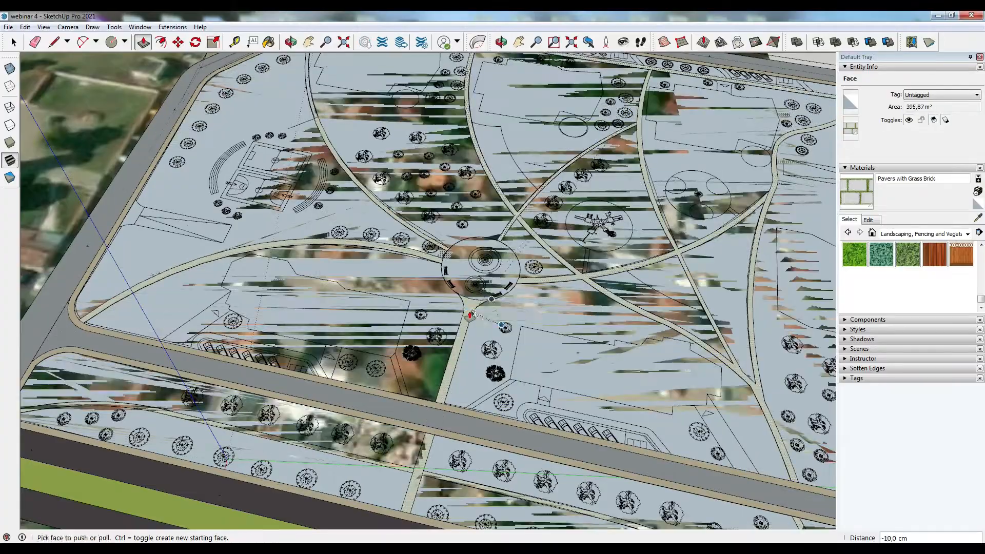
{"action": "left_click", "coordinate": [470, 315]}
- Select and delete the leftover edge crossing the paved path near the plaza
{"action": "scroll", "coordinate": [468, 298], "scroll_direction": "up", "scroll_amount": 5}
{"action": "middle_click_drag", "start_coordinate": [468, 298], "coordinate": [667, 234]}
{"action": "scroll", "coordinate": [662, 234], "scroll_direction": "down", "scroll_amount": 5}
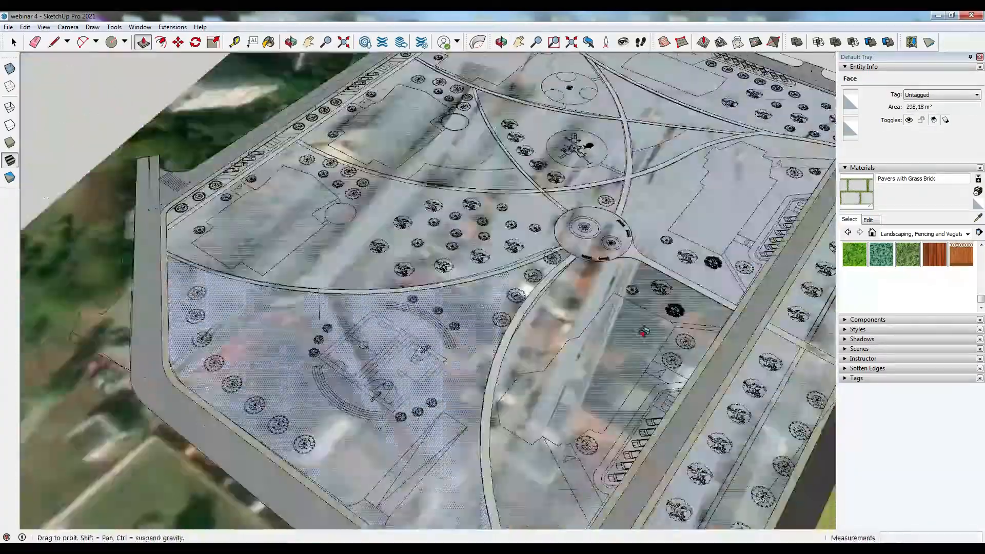
{"action": "scroll", "coordinate": [246, 420], "scroll_direction": "up", "scroll_amount": 8}
{"action": "scroll", "coordinate": [636, 291], "scroll_direction": "up", "scroll_amount": 4}
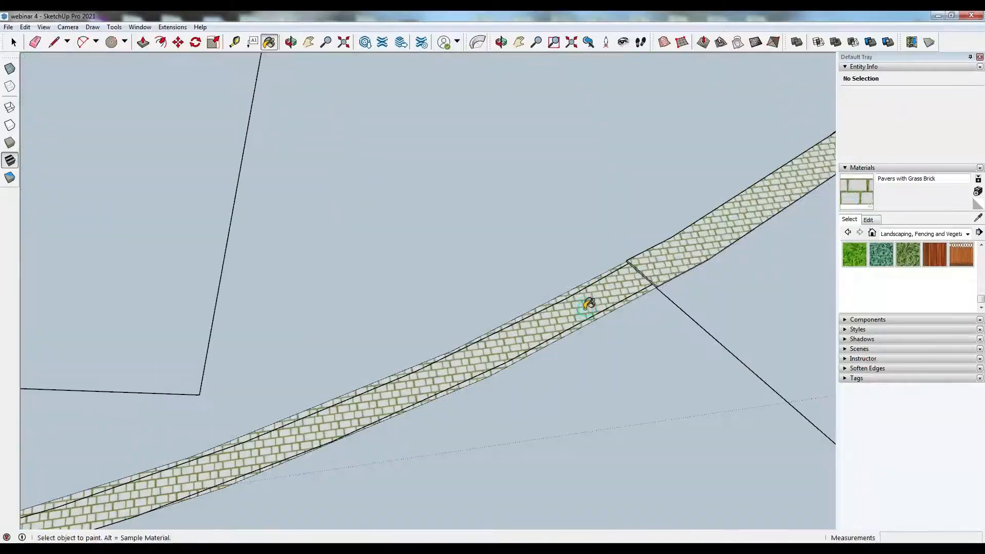
{"action": "double_click", "coordinate": [624, 287]}
{"action": "key", "text": "space"}
{"action": "left_click", "coordinate": [641, 274]}
{"action": "key", "text": "Delete"}
- Examine the paved paths and lawns surrounding the circular plaza
{"action": "middle_click_drag", "start_coordinate": [643, 277], "coordinate": [419, 175]}
{"action": "scroll", "coordinate": [664, 354], "scroll_direction": "up", "scroll_amount": 3}
{"action": "left_click", "coordinate": [660, 341]}
{"action": "scroll", "coordinate": [254, 283], "scroll_direction": "down", "scroll_amount": 12}
{"action": "middle_click_drag", "start_coordinate": [553, 110], "coordinate": [169, 292]}
{"action": "scroll", "coordinate": [530, 158], "scroll_direction": "up", "scroll_amount": 3}
{"action": "scroll", "coordinate": [530, 158], "scroll_direction": "up", "scroll_amount": 6}
{"action": "key", "text": "p"}
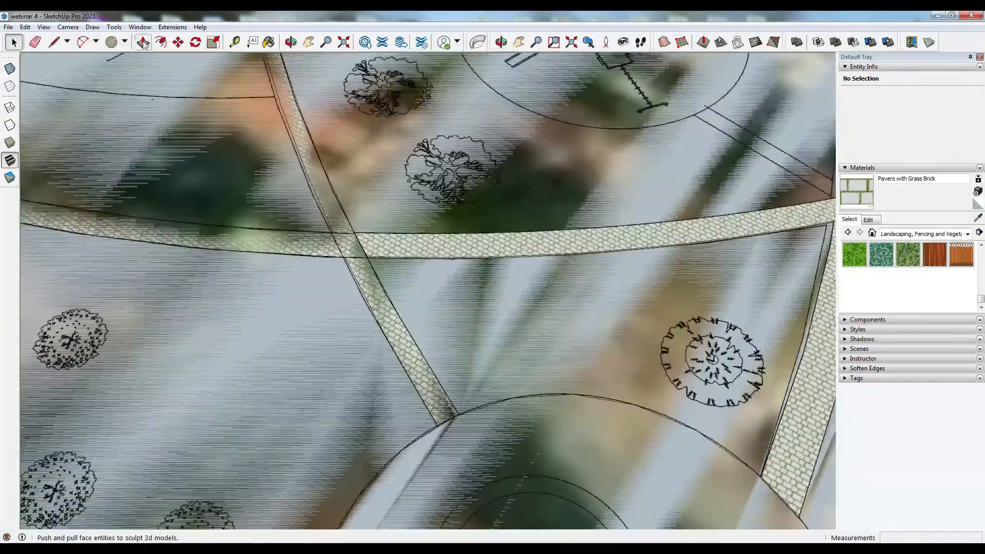
{"action": "scroll", "coordinate": [359, 246], "scroll_direction": "down", "scroll_amount": 8}
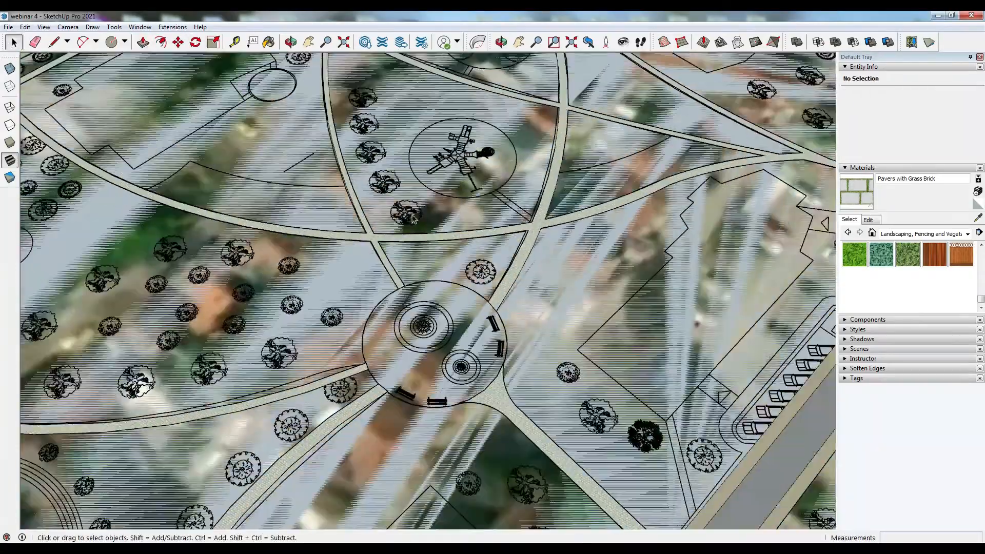
{"action": "scroll", "coordinate": [706, 519], "scroll_direction": "up", "scroll_amount": 4}
{"action": "middle_click_drag", "start_coordinate": [590, 216], "coordinate": [400, 257]}
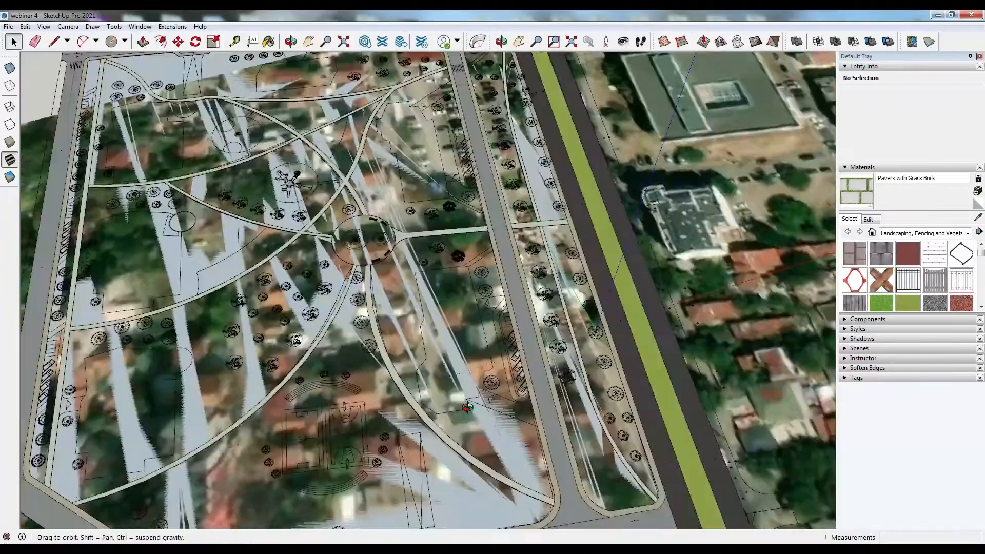
{"action": "scroll", "coordinate": [506, 400], "scroll_direction": "up", "scroll_amount": 10}
{"action": "middle_click_drag", "start_coordinate": [506, 400], "coordinate": [713, 385]}
- Draw straight lines tracing the footpath edges from the sidewalk corner across the lawn
{"action": "key", "text": "l"}
{"action": "left_click", "coordinate": [192, 368]}
{"action": "left_click", "coordinate": [662, 267]}
{"action": "middle_click_drag", "start_coordinate": [539, 307], "coordinate": [667, 302]}
{"action": "left_click", "coordinate": [62, 488]}
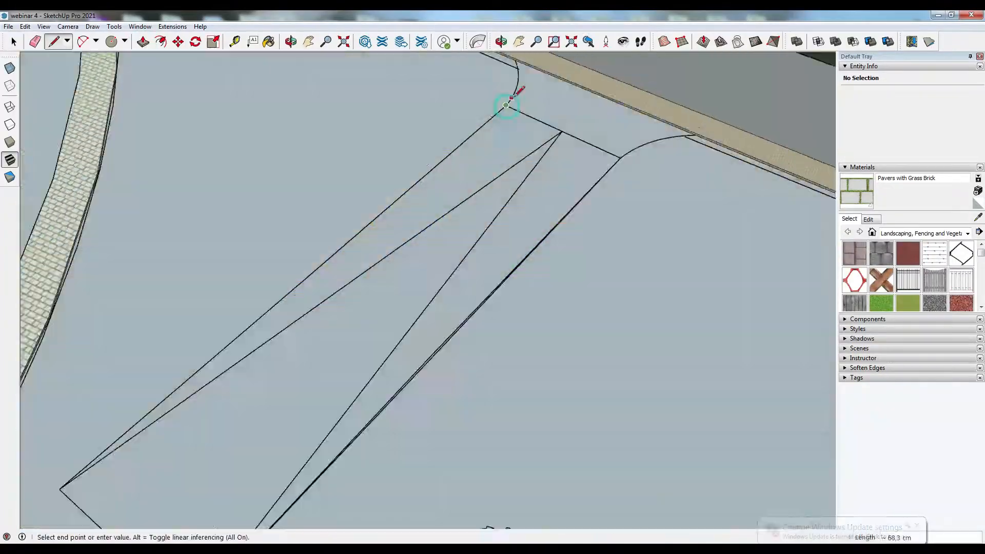
{"action": "left_click", "coordinate": [510, 103]}
- Draw an arc rounding the corner where the footpath meets the sidewalk
{"action": "scroll", "coordinate": [510, 103], "scroll_direction": "down", "scroll_amount": 4}
{"action": "key", "text": "p"}
{"action": "left_click", "coordinate": [82, 41]}
{"action": "scroll", "coordinate": [518, 70], "scroll_direction": "up", "scroll_amount": 5}
{"action": "left_click", "coordinate": [494, 173]}
{"action": "left_click", "coordinate": [519, 93]}
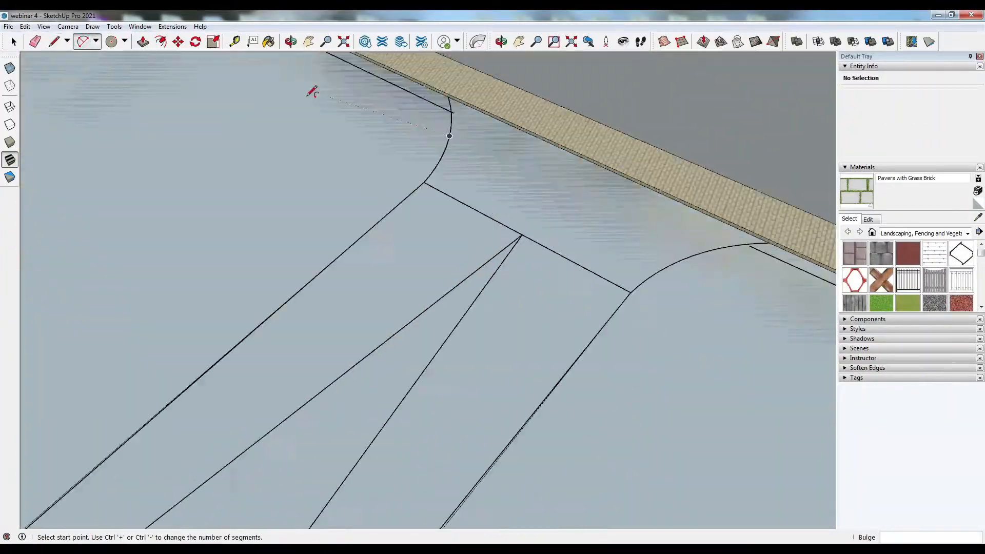
{"action": "middle_click_drag", "start_coordinate": [312, 92], "coordinate": [462, 118]}
{"action": "left_click", "coordinate": [324, 282]}
{"action": "left_click", "coordinate": [513, 118]}
{"action": "scroll", "coordinate": [449, 141], "scroll_direction": "down", "scroll_amount": 8}
{"action": "scroll", "coordinate": [450, 140], "scroll_direction": "down", "scroll_amount": 10}
{"action": "middle_click_drag", "start_coordinate": [450, 153], "coordinate": [513, 246]}
{"action": "scroll", "coordinate": [282, 269], "scroll_direction": "up", "scroll_amount": 10}
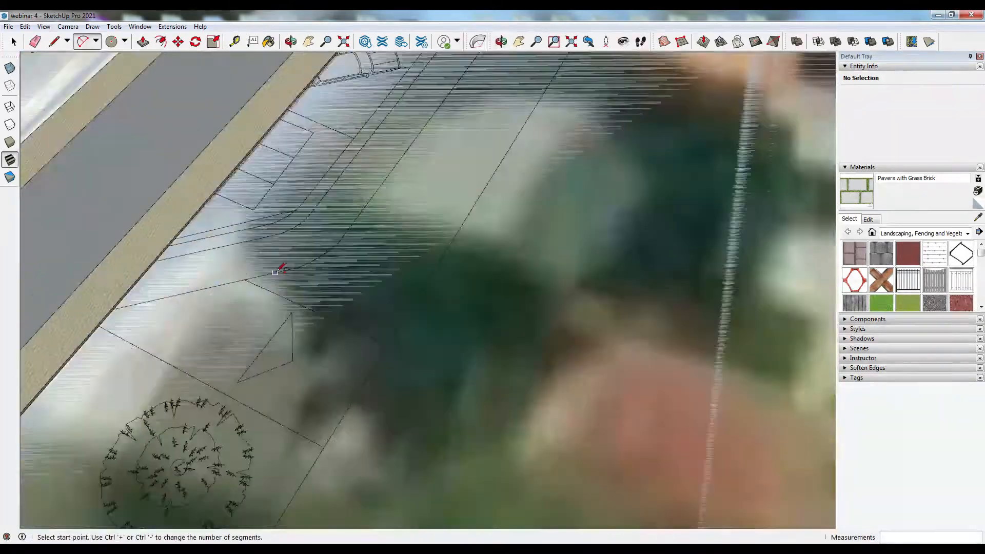
{"action": "scroll", "coordinate": [281, 268], "scroll_direction": "up", "scroll_amount": 3}
- Draw a line about 7 m long along the parking bay edge next to the sidewalk
{"action": "left_click", "coordinate": [54, 41]}
{"action": "left_click", "coordinate": [335, 262]}
{"action": "scroll", "coordinate": [169, 282], "scroll_direction": "up", "scroll_amount": 5}
{"action": "left_click", "coordinate": [170, 269]}
{"action": "scroll", "coordinate": [169, 269], "scroll_direction": "down", "scroll_amount": 10}
{"action": "left_click", "coordinate": [380, 191]}
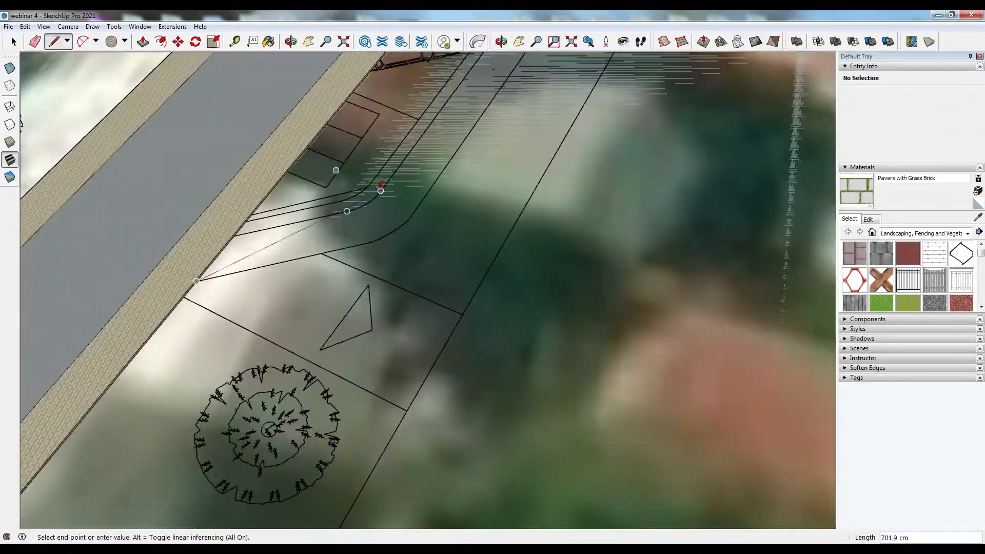
- Trace the rounded end of the parking bay with arcs
{"action": "scroll", "coordinate": [380, 191], "scroll_direction": "down", "scroll_amount": 5}
{"action": "scroll", "coordinate": [463, 196], "scroll_direction": "up", "scroll_amount": 5}
{"action": "middle_click_drag", "start_coordinate": [466, 166], "coordinate": [410, 141]}
{"action": "scroll", "coordinate": [465, 134], "scroll_direction": "up", "scroll_amount": 6}
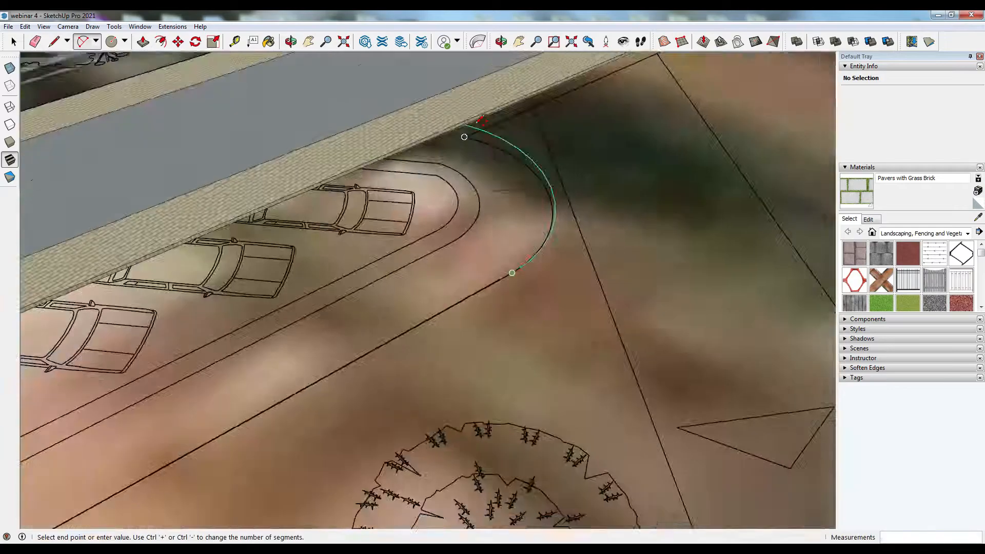
{"action": "left_click", "coordinate": [396, 145]}
{"action": "left_click", "coordinate": [690, 282]}
{"action": "scroll", "coordinate": [654, 205], "scroll_direction": "down", "scroll_amount": 2}
{"action": "left_click", "coordinate": [414, 219]}
{"action": "scroll", "coordinate": [554, 279], "scroll_direction": "down", "scroll_amount": 3}
{"action": "scroll", "coordinate": [516, 353], "scroll_direction": "up", "scroll_amount": 2}
{"action": "left_click", "coordinate": [535, 349]}
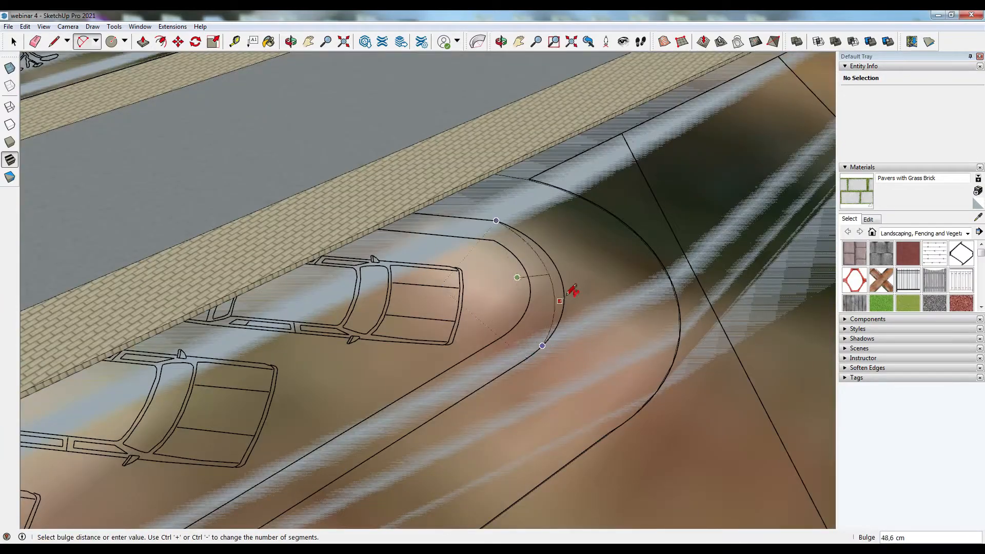
{"action": "left_click", "coordinate": [496, 221]}
{"action": "scroll", "coordinate": [418, 213], "scroll_direction": "up", "scroll_amount": 6}
{"action": "left_click", "coordinate": [380, 206]}
{"action": "scroll", "coordinate": [381, 206], "scroll_direction": "down", "scroll_amount": 5}
{"action": "key", "text": "Escape"}
- Draw a line from the sidewalk edge along the parking bay outline
{"action": "mouse_move", "coordinate": [314, 143]}
{"action": "middle_mouse_down"}
{"action": "mouse_move", "coordinate": [656, 288]}
{"action": "mouse_move", "coordinate": [661, 397]}
{"action": "mouse_move", "coordinate": [318, 359]}
{"action": "mouse_move", "coordinate": [310, 295]}
{"action": "middle_mouse_up"}
{"action": "scroll", "coordinate": [657, 298], "scroll_direction": "down", "scroll_amount": 8}
{"action": "scroll", "coordinate": [205, 359], "scroll_direction": "up", "scroll_amount": 8}
{"action": "left_click", "coordinate": [193, 362]}
{"action": "left_click", "coordinate": [189, 351]}
{"action": "key", "text": "p"}
{"action": "scroll", "coordinate": [316, 334], "scroll_direction": "down", "scroll_amount": 5}
{"action": "key", "text": "l"}
{"action": "scroll", "coordinate": [303, 287], "scroll_direction": "up", "scroll_amount": 6}
{"action": "scroll", "coordinate": [367, 311], "scroll_direction": "down", "scroll_amount": 3}
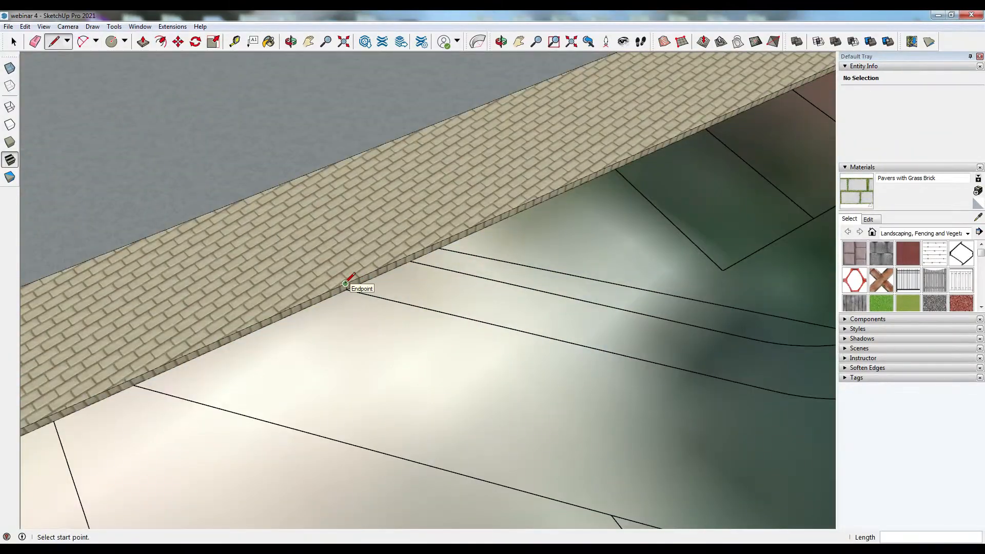
{"action": "scroll", "coordinate": [379, 281], "scroll_direction": "down", "scroll_amount": 4}
{"action": "left_click", "coordinate": [563, 343]}
{"action": "key", "text": "Escape"}
- Draw lines continuing the curved outline of the parking bay access strip
{"action": "scroll", "coordinate": [718, 328], "scroll_direction": "up", "scroll_amount": 4}
{"action": "left_click", "coordinate": [355, 345]}
{"action": "scroll", "coordinate": [256, 279], "scroll_direction": "down", "scroll_amount": 2}
{"action": "left_click", "coordinate": [47, 260]}
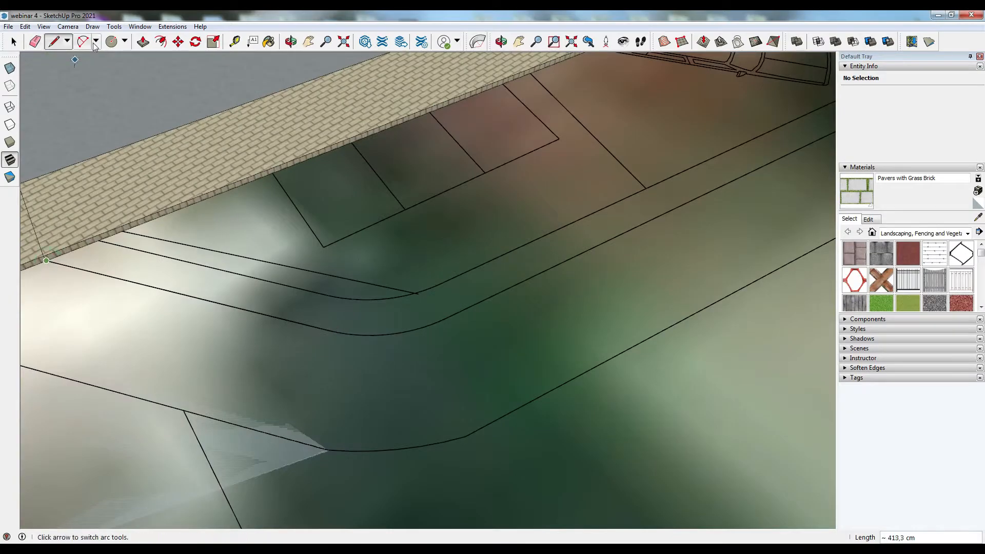
{"action": "left_click", "coordinate": [446, 318]}
{"action": "scroll", "coordinate": [400, 338], "scroll_direction": "down", "scroll_amount": 5}
{"action": "scroll", "coordinate": [765, 193], "scroll_direction": "up", "scroll_amount": 3}
{"action": "left_click", "coordinate": [655, 185]}
{"action": "scroll", "coordinate": [658, 179], "scroll_direction": "up", "scroll_amount": 8}
{"action": "left_click", "coordinate": [731, 206]}
{"action": "scroll", "coordinate": [728, 241], "scroll_direction": "down", "scroll_amount": 9}
{"action": "scroll", "coordinate": [631, 161], "scroll_direction": "down", "scroll_amount": 2}
- Select the parking bay face to check its extent
{"action": "key", "text": "space"}
{"action": "scroll", "coordinate": [246, 451], "scroll_direction": "up", "scroll_amount": 5}
{"action": "left_click", "coordinate": [246, 451]}
{"action": "scroll", "coordinate": [246, 451], "scroll_direction": "down", "scroll_amount": 5}
{"action": "middle_click_drag", "start_coordinate": [411, 308], "coordinate": [426, 267]}
{"action": "scroll", "coordinate": [554, 236], "scroll_direction": "up", "scroll_amount": 8}
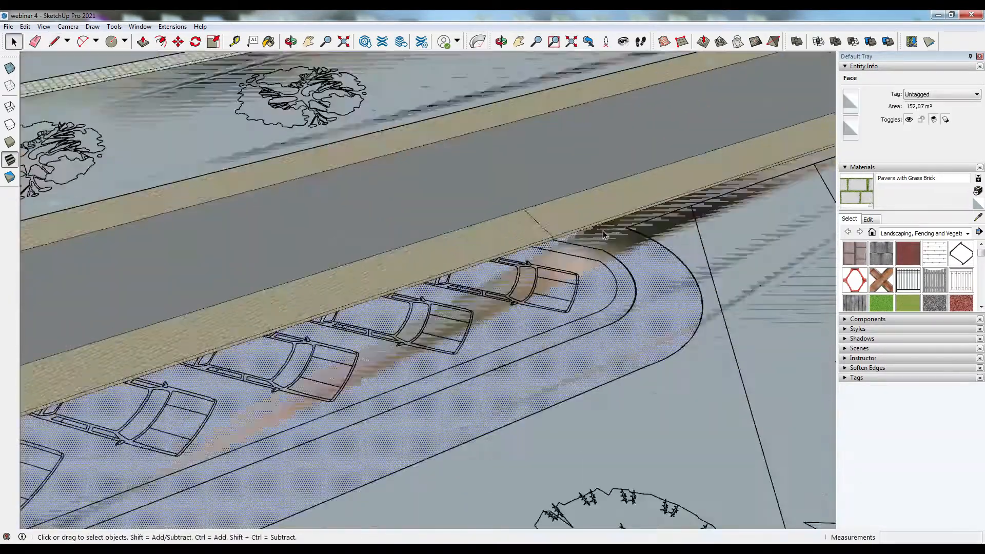
- Draw a line across the curved end of the parking bay
{"action": "key", "text": "l"}
{"action": "scroll", "coordinate": [659, 359], "scroll_direction": "down", "scroll_amount": 3}
{"action": "left_click", "coordinate": [634, 490]}
{"action": "left_click", "coordinate": [706, 405]}
{"action": "left_click", "coordinate": [8, 26]}
{"action": "left_click", "coordinate": [14, 42]}
{"action": "middle_click_drag", "start_coordinate": [513, 328], "coordinate": [359, 334]}
- Draw lines splitting the parking strip at the bay's curved end
{"action": "key", "text": "l"}
{"action": "middle_click_drag", "start_coordinate": [211, 418], "coordinate": [220, 441]}
{"action": "scroll", "coordinate": [513, 395], "scroll_direction": "down", "scroll_amount": 5}
{"action": "scroll", "coordinate": [159, 365], "scroll_direction": "up", "scroll_amount": 6}
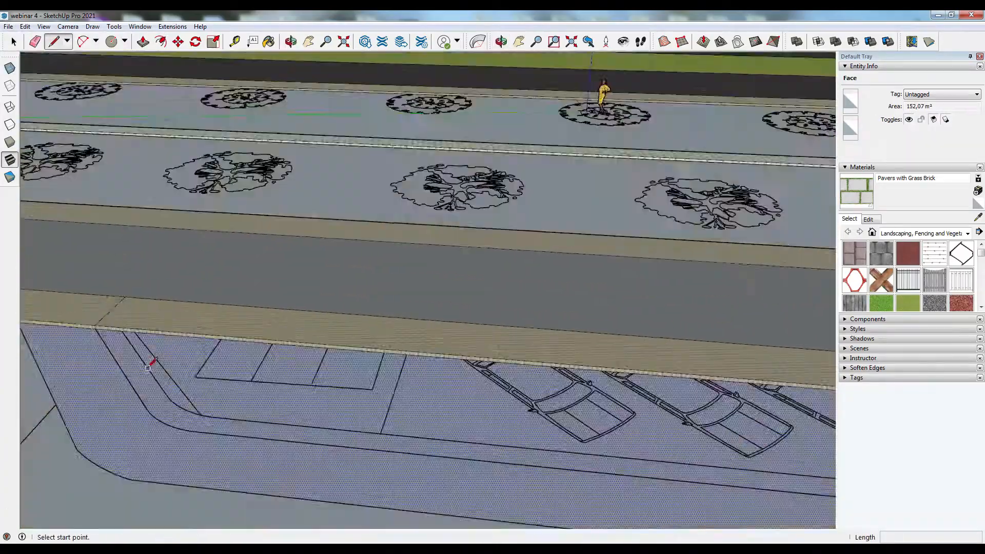
{"action": "left_click", "coordinate": [180, 414]}
{"action": "scroll", "coordinate": [166, 455], "scroll_direction": "down", "scroll_amount": 5}
{"action": "scroll", "coordinate": [572, 453], "scroll_direction": "up", "scroll_amount": 4}
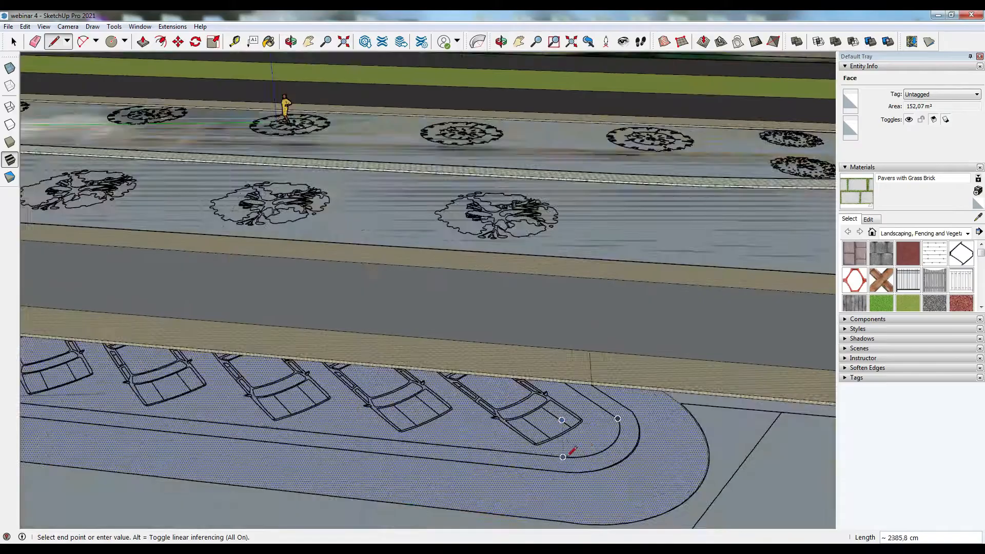
{"action": "left_click", "coordinate": [572, 451]}
{"action": "scroll", "coordinate": [573, 451], "scroll_direction": "down", "scroll_amount": 3}
{"action": "left_click", "coordinate": [13, 42]}
- Draw lines dividing the parking access strip near the sidewalk corner
{"action": "scroll", "coordinate": [232, 374], "scroll_direction": "up", "scroll_amount": 3}
{"action": "scroll", "coordinate": [142, 359], "scroll_direction": "up", "scroll_amount": 6}
{"action": "key", "text": "l"}
{"action": "scroll", "coordinate": [143, 364], "scroll_direction": "down", "scroll_amount": 5}
{"action": "middle_click_drag", "start_coordinate": [143, 364], "coordinate": [135, 140], "text": "shift"}
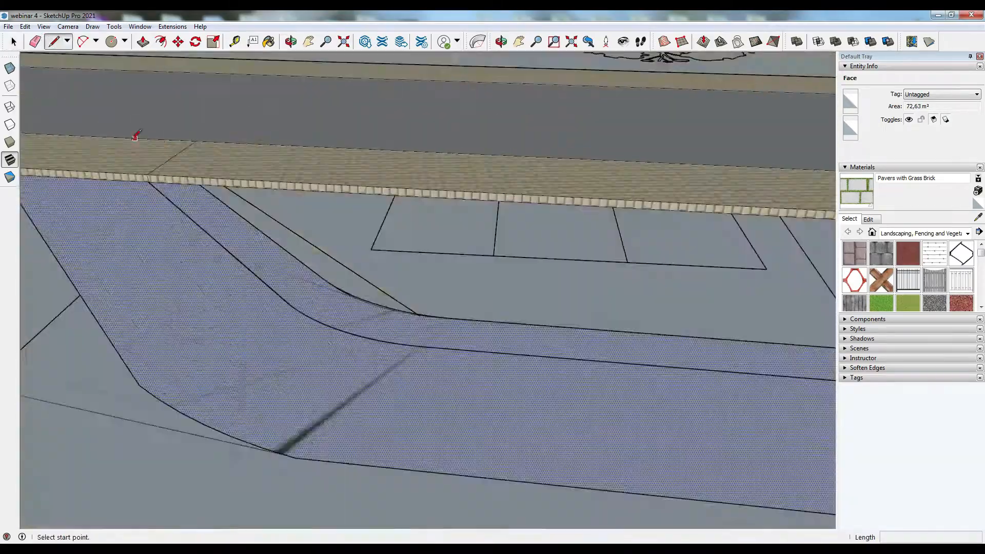
{"action": "scroll", "coordinate": [135, 139], "scroll_direction": "down", "scroll_amount": 5}
{"action": "left_click", "coordinate": [611, 380]}
{"action": "left_click", "coordinate": [603, 425]}
{"action": "scroll", "coordinate": [603, 424], "scroll_direction": "down", "scroll_amount": 2}
{"action": "left_click", "coordinate": [178, 319]}
{"action": "left_click", "coordinate": [163, 354]}
{"action": "scroll", "coordinate": [175, 314], "scroll_direction": "up", "scroll_amount": 1}
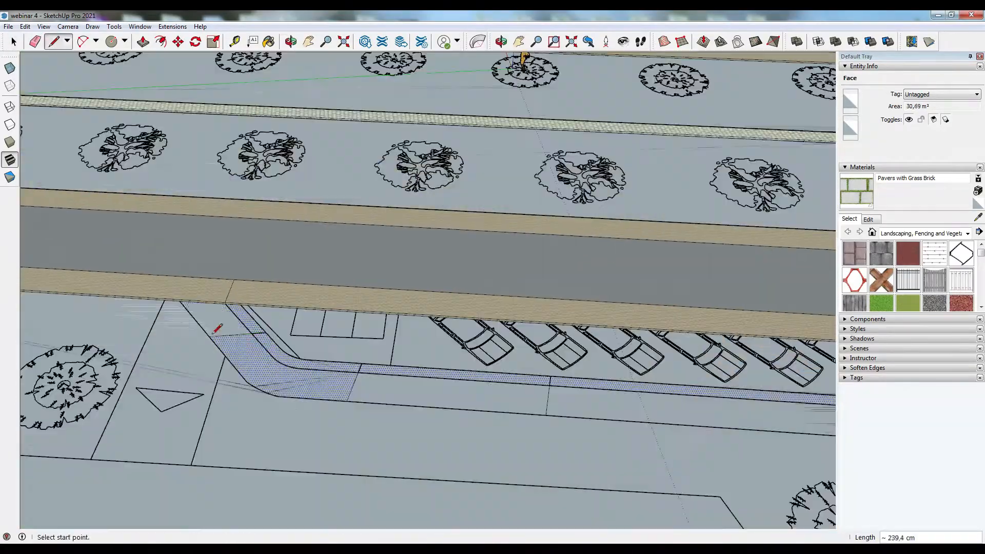
- Select and delete a leftover edge inside the parking access strip
{"action": "middle_click_drag", "start_coordinate": [235, 302], "coordinate": [508, 422]}
{"action": "key", "text": "space"}
{"action": "scroll", "coordinate": [323, 391], "scroll_direction": "up", "scroll_amount": 1}
{"action": "left_click", "coordinate": [324, 391]}
{"action": "key", "text": "Delete"}
{"action": "left_click", "coordinate": [308, 367]}
{"action": "scroll", "coordinate": [421, 367], "scroll_direction": "down", "scroll_amount": 2}
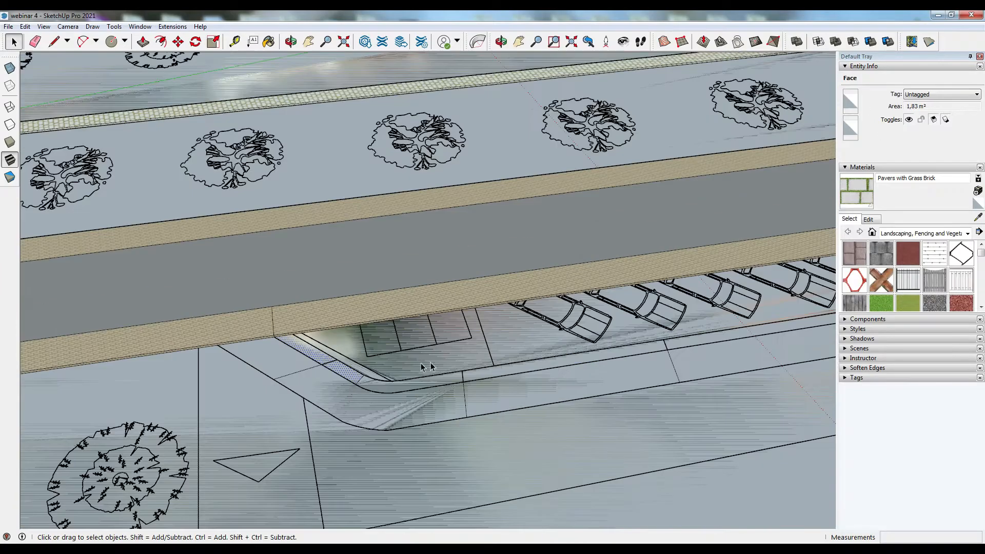
- Delete another leftover edge near the curved end of the parking strip
{"action": "mouse_move", "coordinate": [330, 393]}
{"action": "middle_mouse_down"}
{"action": "mouse_move", "coordinate": [231, 391]}
{"action": "mouse_move", "coordinate": [330, 377]}
{"action": "middle_mouse_up"}
{"action": "scroll", "coordinate": [330, 374], "scroll_direction": "down", "scroll_amount": 2}
{"action": "middle_click_drag", "start_coordinate": [395, 487], "coordinate": [398, 452]}
{"action": "left_click", "coordinate": [355, 382]}
{"action": "key", "text": "Delete"}
{"action": "middle_click_drag", "start_coordinate": [355, 383], "coordinate": [569, 418]}
{"action": "left_click", "coordinate": [568, 417]}
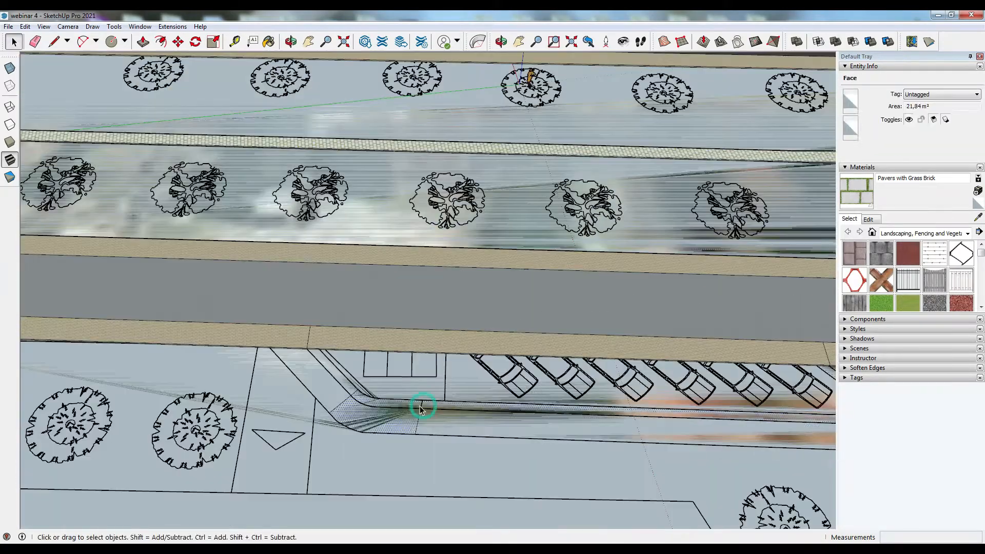
- Draw an arc and connecting lines to split off the curved corner section of the parking strip
{"action": "middle_click_drag", "start_coordinate": [413, 438], "coordinate": [395, 424]}
{"action": "scroll", "coordinate": [394, 424], "scroll_direction": "up", "scroll_amount": 6}
{"action": "scroll", "coordinate": [276, 340], "scroll_direction": "up", "scroll_amount": 5}
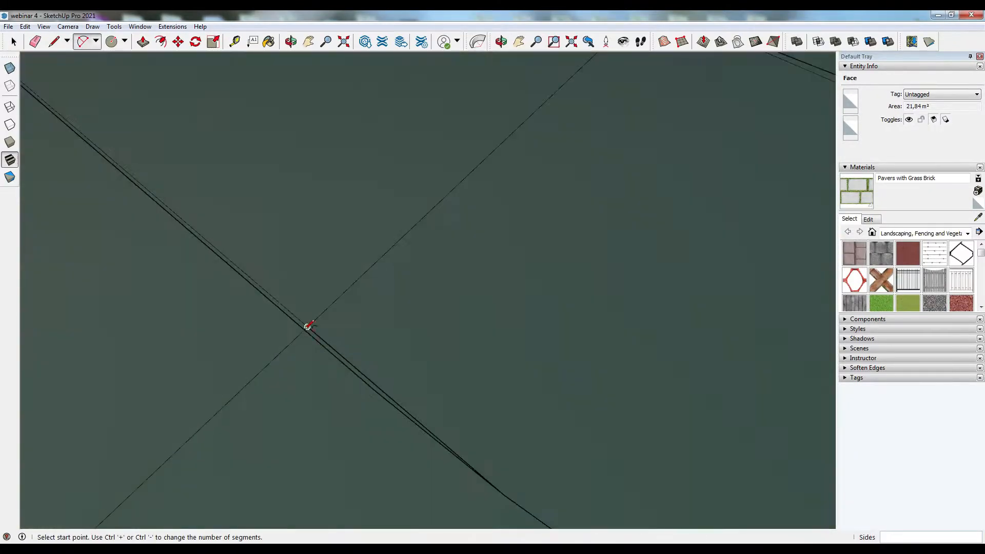
{"action": "left_click", "coordinate": [264, 341]}
{"action": "scroll", "coordinate": [263, 340], "scroll_direction": "down", "scroll_amount": 5}
{"action": "scroll", "coordinate": [235, 259], "scroll_direction": "down", "scroll_amount": 4}
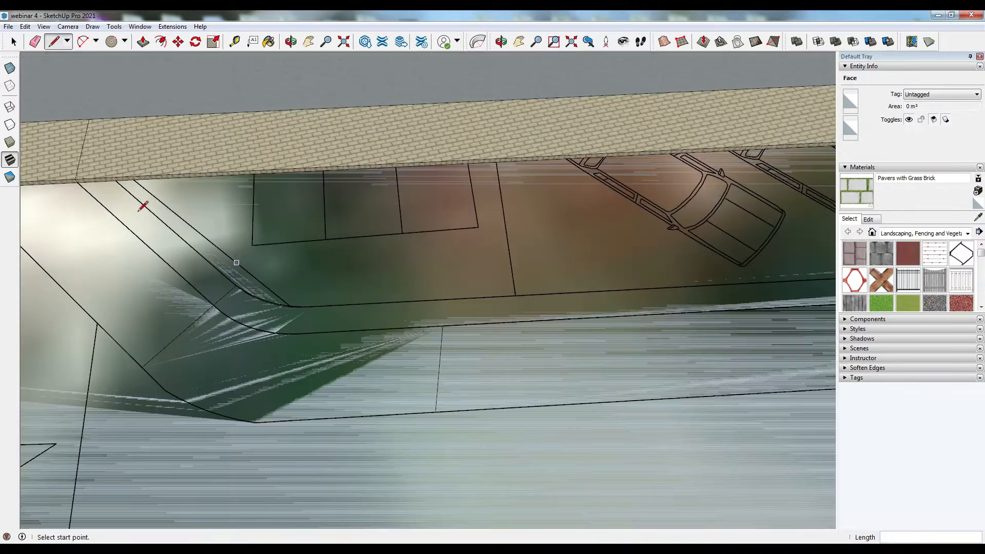
{"action": "key", "text": "space"}
{"action": "middle_click_drag", "start_coordinate": [141, 211], "coordinate": [277, 308]}
{"action": "scroll", "coordinate": [336, 354], "scroll_direction": "up", "scroll_amount": 8}
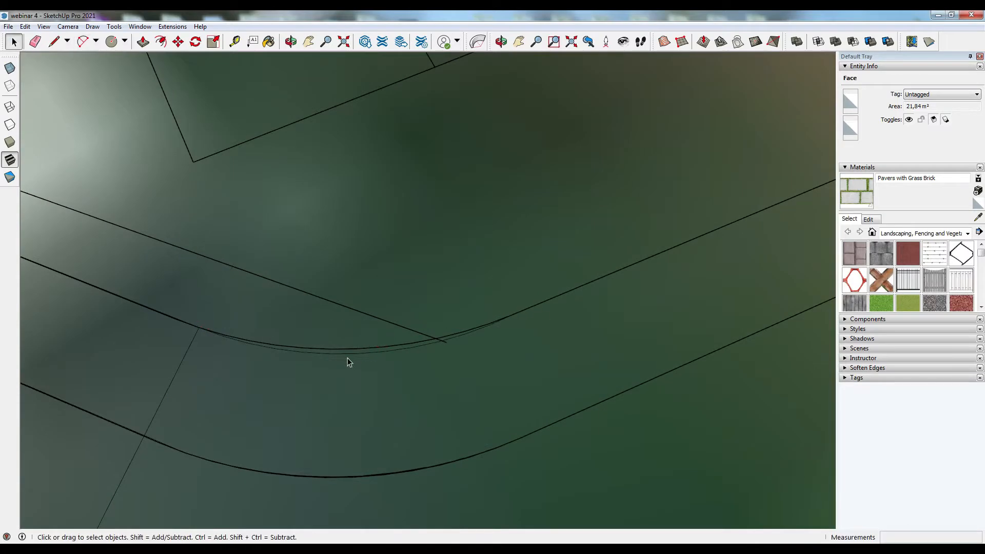
{"action": "scroll", "coordinate": [348, 362], "scroll_direction": "down", "scroll_amount": 5}
{"action": "scroll", "coordinate": [402, 339], "scroll_direction": "up", "scroll_amount": 2}
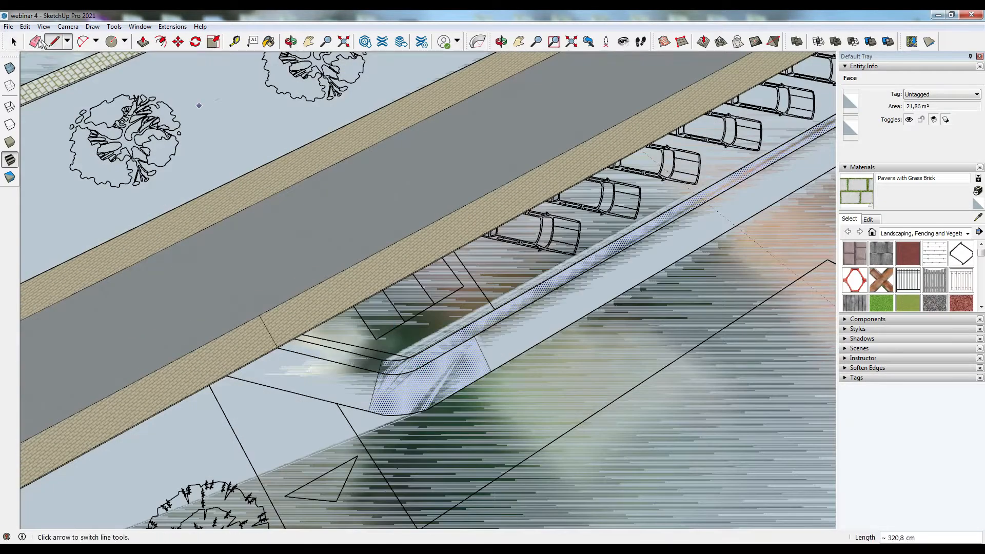
{"action": "left_click", "coordinate": [360, 385]}
{"action": "scroll", "coordinate": [393, 381], "scroll_direction": "up", "scroll_amount": 4}
{"action": "key", "text": "a"}
{"action": "scroll", "coordinate": [369, 359], "scroll_direction": "up", "scroll_amount": 8}
{"action": "left_click", "coordinate": [286, 380]}
{"action": "scroll", "coordinate": [172, 390], "scroll_direction": "down", "scroll_amount": 7}
{"action": "left_click", "coordinate": [634, 220]}
{"action": "scroll", "coordinate": [54, 465], "scroll_direction": "down", "scroll_amount": 2}
{"action": "left_click", "coordinate": [142, 413]}
{"action": "scroll", "coordinate": [139, 408], "scroll_direction": "up", "scroll_amount": 3}
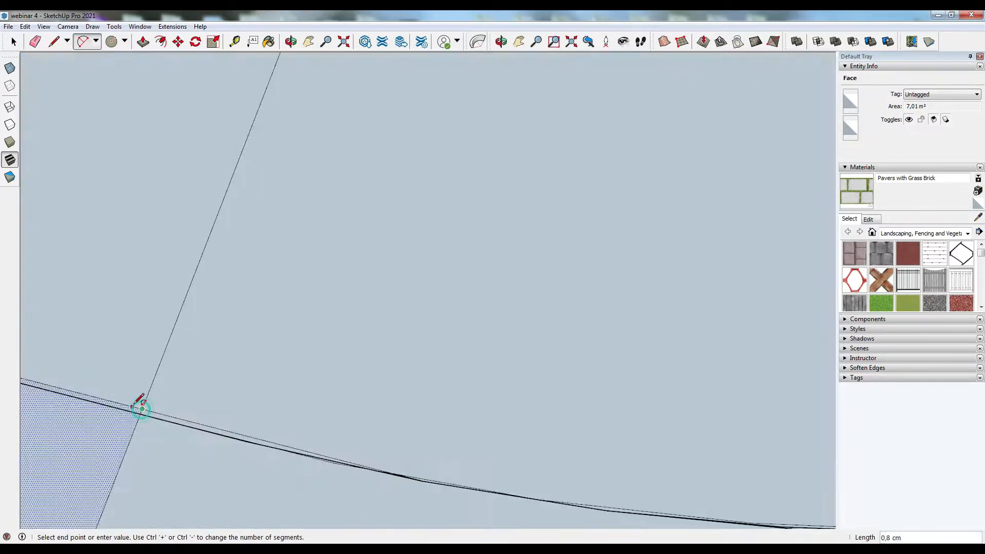
{"action": "left_click", "coordinate": [676, 341]}
{"action": "scroll", "coordinate": [242, 85], "scroll_direction": "down", "scroll_amount": 6}
{"action": "key", "text": "space"}
{"action": "left_click", "coordinate": [378, 205]}
{"action": "middle_click_drag", "start_coordinate": [378, 328], "coordinate": [297, 313]}
{"action": "left_click", "coordinate": [482, 256]}
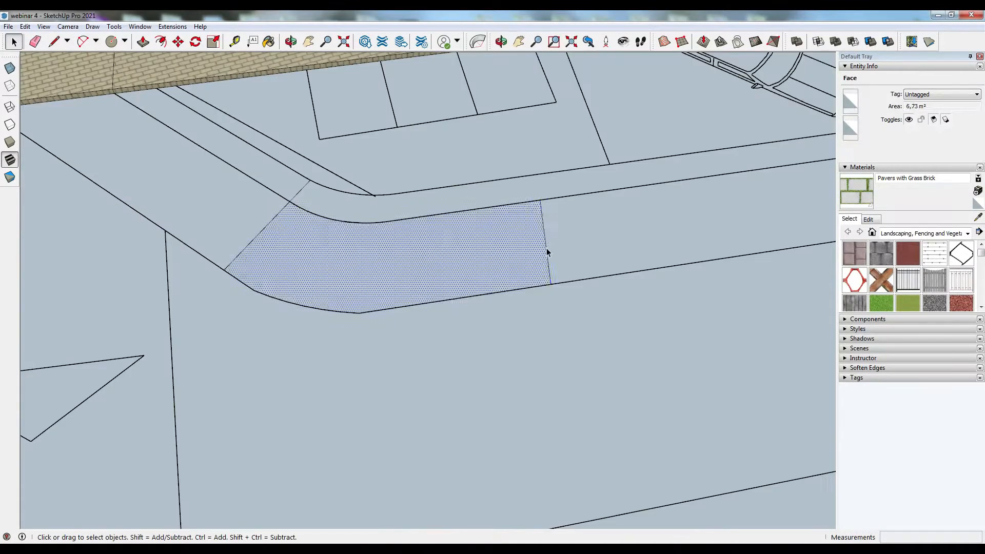
- Try to push/pull the ground face beside the parking strip
{"action": "scroll", "coordinate": [300, 200], "scroll_direction": "down", "scroll_amount": 6}
{"action": "left_click", "coordinate": [330, 259]}
{"action": "left_click", "coordinate": [143, 41]}
{"action": "left_click", "coordinate": [209, 180]}
{"action": "middle_click_drag", "start_coordinate": [209, 180], "coordinate": [560, 264]}
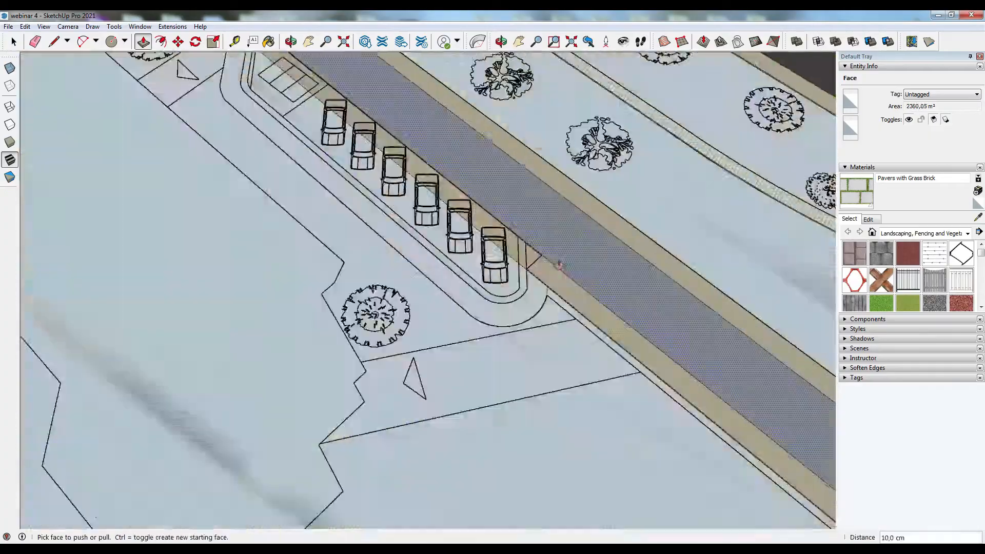
{"action": "scroll", "coordinate": [562, 262], "scroll_direction": "up", "scroll_amount": 3}
- Draw lines splitting the parking strip's curved end and the adjoining sidewalk edge
{"action": "left_click", "coordinate": [54, 42]}
{"action": "scroll", "coordinate": [501, 267], "scroll_direction": "up", "scroll_amount": 4}
{"action": "scroll", "coordinate": [497, 259], "scroll_direction": "up", "scroll_amount": 4}
{"action": "left_click", "coordinate": [501, 332]}
{"action": "left_click", "coordinate": [491, 180]}
{"action": "scroll", "coordinate": [495, 257], "scroll_direction": "down", "scroll_amount": 2}
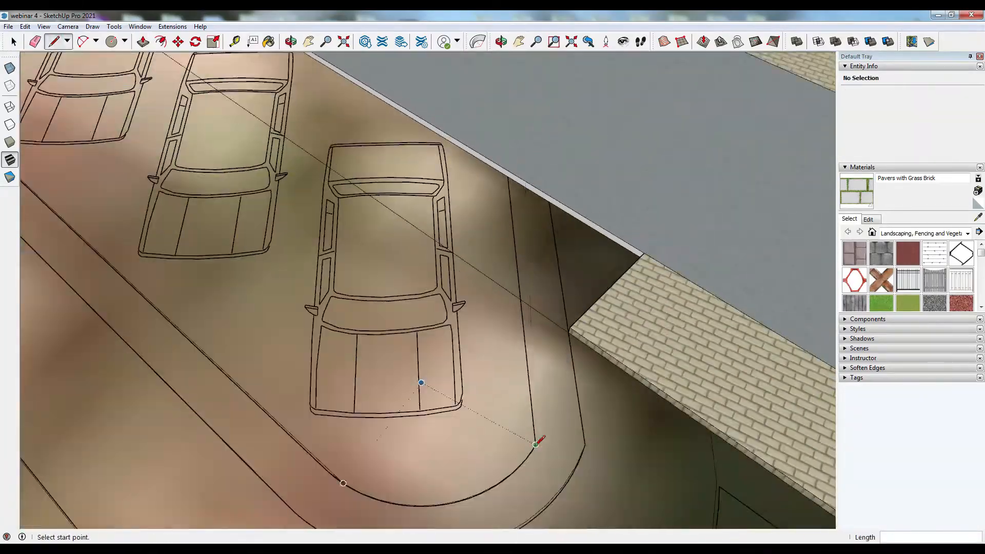
{"action": "left_click", "coordinate": [538, 439]}
{"action": "middle_click_drag", "start_coordinate": [517, 304], "coordinate": [536, 256]}
{"action": "scroll", "coordinate": [532, 262], "scroll_direction": "up", "scroll_amount": 4}
{"action": "left_click", "coordinate": [643, 457]}
{"action": "left_click", "coordinate": [531, 169]}
{"action": "scroll", "coordinate": [531, 171], "scroll_direction": "down", "scroll_amount": 8}
{"action": "middle_click_drag", "start_coordinate": [461, 313], "coordinate": [544, 277]}
{"action": "scroll", "coordinate": [543, 277], "scroll_direction": "down", "scroll_amount": 4}
{"action": "scroll", "coordinate": [81, 90], "scroll_direction": "up", "scroll_amount": 5}
{"action": "scroll", "coordinate": [215, 213], "scroll_direction": "up", "scroll_amount": 2}
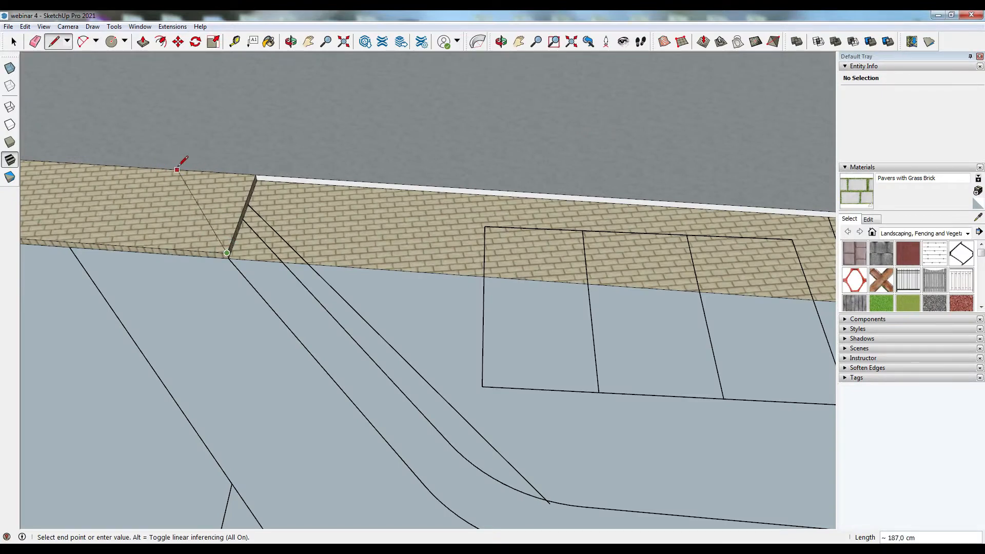
{"action": "middle_click_drag", "start_coordinate": [288, 228], "coordinate": [341, 131]}
{"action": "key", "text": "Delete"}
{"action": "key", "text": "l"}
{"action": "left_click", "coordinate": [349, 268]}
{"action": "middle_click_drag", "start_coordinate": [738, 169], "coordinate": [322, 222]}
{"action": "left_click", "coordinate": [559, 154]}
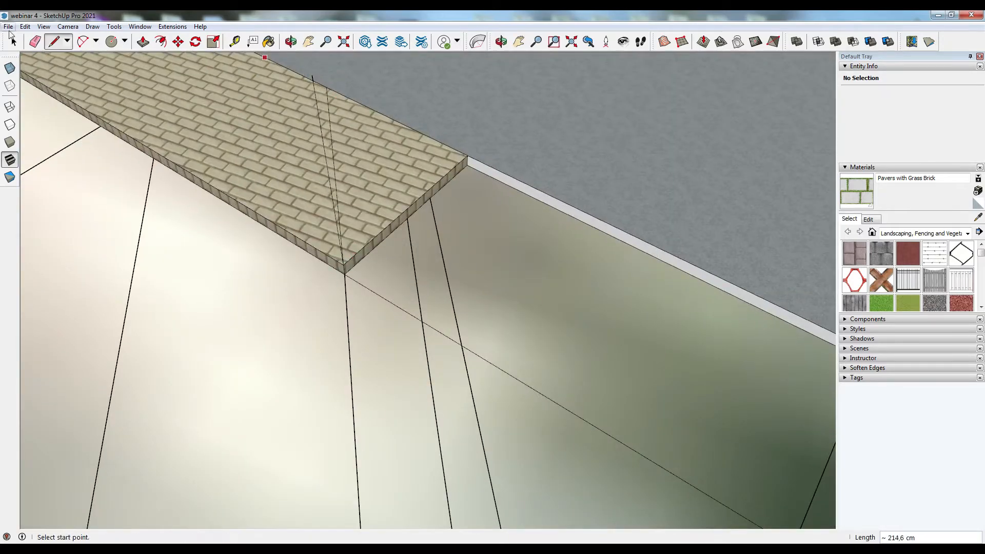
{"action": "left_click", "coordinate": [413, 192]}
{"action": "left_click", "coordinate": [428, 200]}
- Select and delete two leftover edges inside the parking strip near the sidewalk
{"action": "left_click", "coordinate": [14, 41]}
{"action": "scroll", "coordinate": [380, 303], "scroll_direction": "down", "scroll_amount": 10}
{"action": "left_click", "coordinate": [409, 235]}
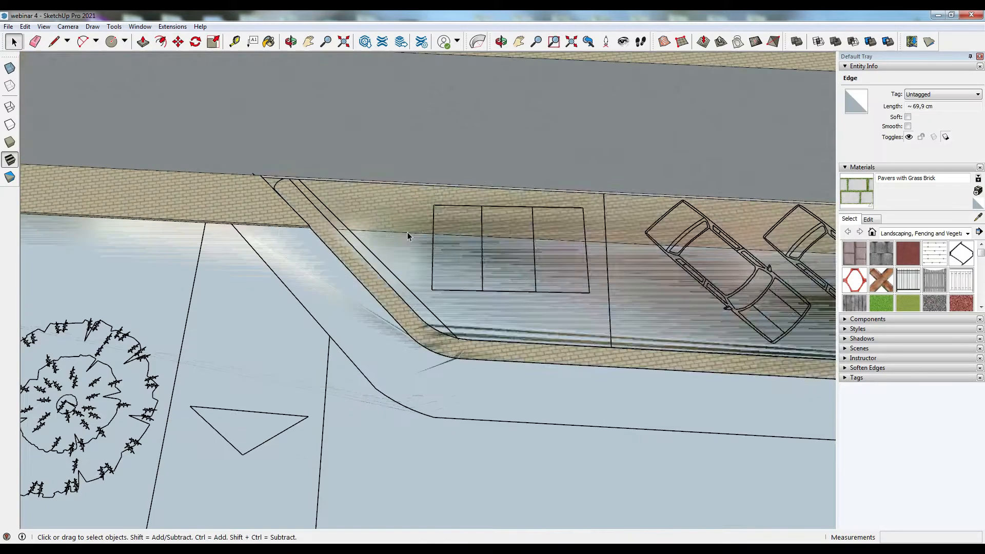
{"action": "key", "text": "Delete"}
{"action": "middle_click_drag", "start_coordinate": [409, 235], "coordinate": [409, 249]}
{"action": "key", "text": "p"}
{"action": "left_click", "coordinate": [611, 153]}
{"action": "left_click", "coordinate": [604, 156]}
{"action": "middle_click_drag", "start_coordinate": [604, 154], "coordinate": [563, 180]}
{"action": "key", "text": "space"}
{"action": "left_click", "coordinate": [674, 217]}
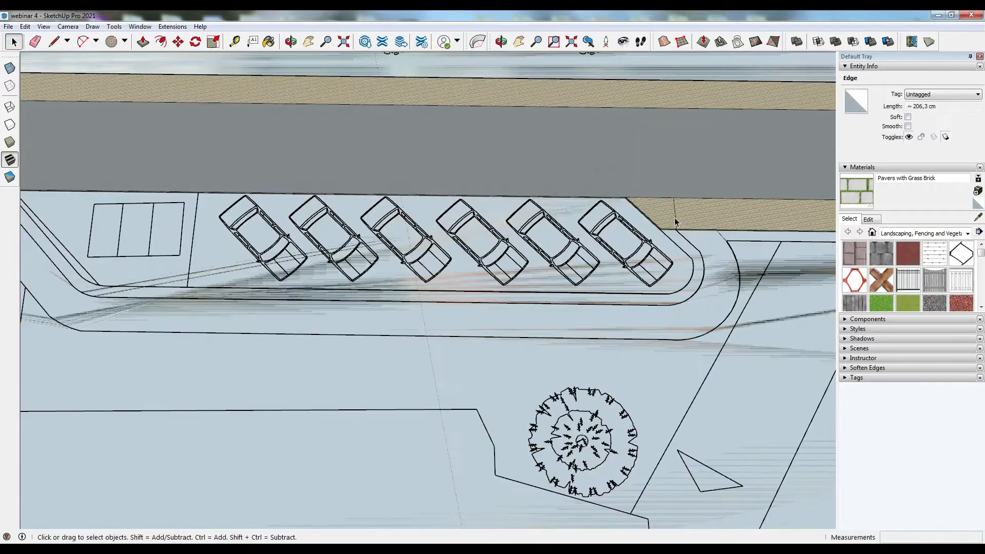
{"action": "key", "text": "Delete"}
- Try painting the face at the parking strip's curved end with a green vegetation material
{"action": "scroll", "coordinate": [675, 217], "scroll_direction": "down", "scroll_amount": 3}
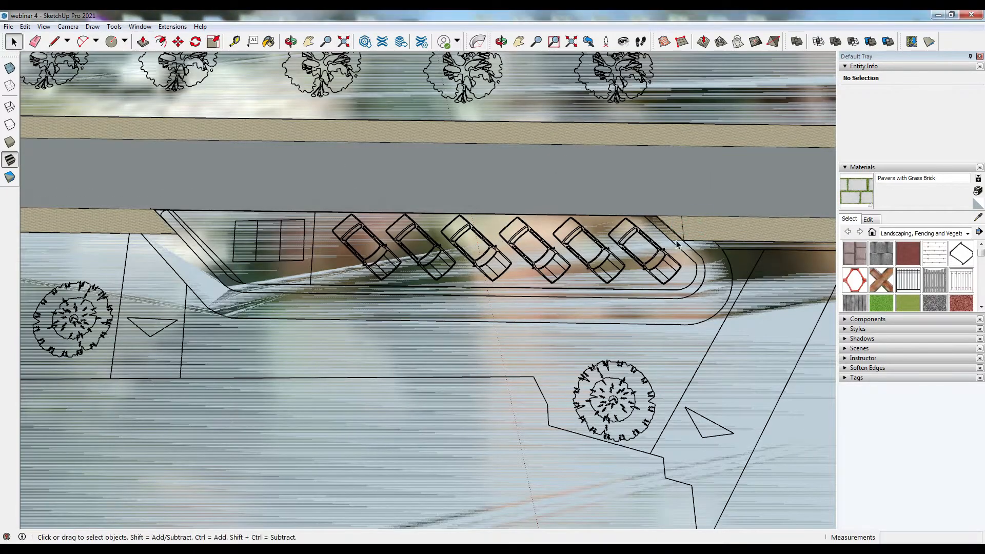
{"action": "scroll", "coordinate": [908, 282], "scroll_direction": "down", "scroll_amount": 10}
{"action": "left_click", "coordinate": [908, 284]}
{"action": "left_click", "coordinate": [672, 234]}
{"action": "left_click", "coordinate": [978, 203]}
{"action": "left_click", "coordinate": [672, 234]}
{"action": "scroll", "coordinate": [196, 282], "scroll_direction": "up", "scroll_amount": 4}
- Draw a line closing the narrow strip's corner at the parking area's sloped end
{"action": "left_click", "coordinate": [14, 42]}
{"action": "left_click", "coordinate": [216, 256]}
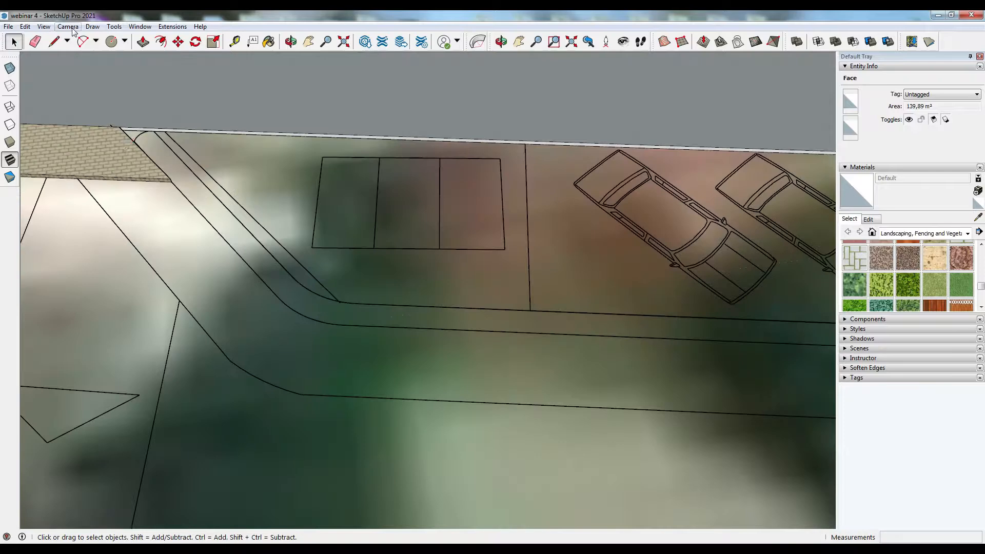
{"action": "left_click", "coordinate": [55, 42]}
{"action": "scroll", "coordinate": [160, 157], "scroll_direction": "up", "scroll_amount": 2}
{"action": "left_click", "coordinate": [152, 125]}
{"action": "left_click", "coordinate": [55, 42]}
{"action": "left_click", "coordinate": [331, 306]}
{"action": "scroll", "coordinate": [331, 306], "scroll_direction": "down", "scroll_amount": 6}
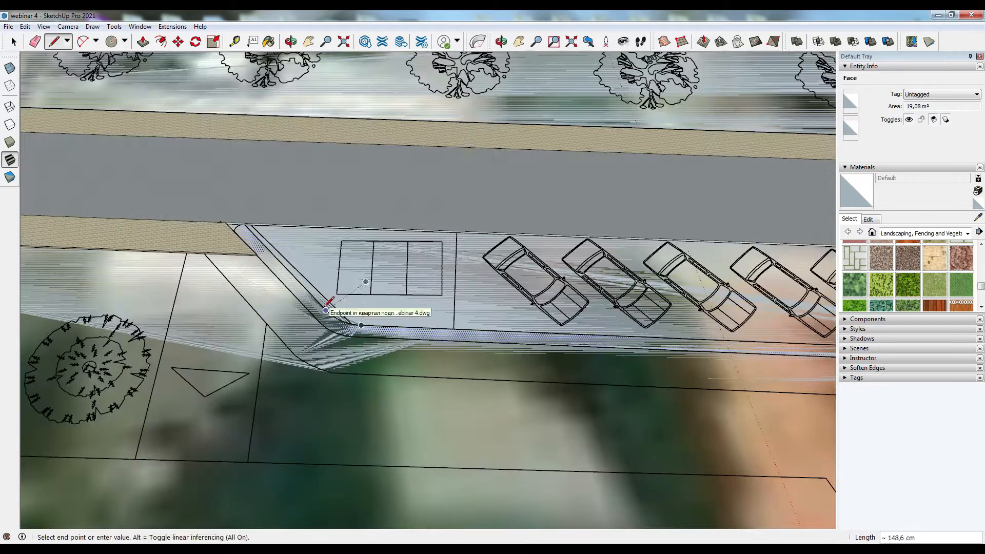
- Paint the narrow strip around the parking bays with Vegetation Blur 03 and raise it 10 cm
{"action": "left_click", "coordinate": [268, 42]}
{"action": "left_click", "coordinate": [908, 285]}
{"action": "left_click", "coordinate": [302, 296]}
{"action": "left_click", "coordinate": [143, 42]}
{"action": "left_click_drag", "start_coordinate": [300, 295], "coordinate": [293, 279]}
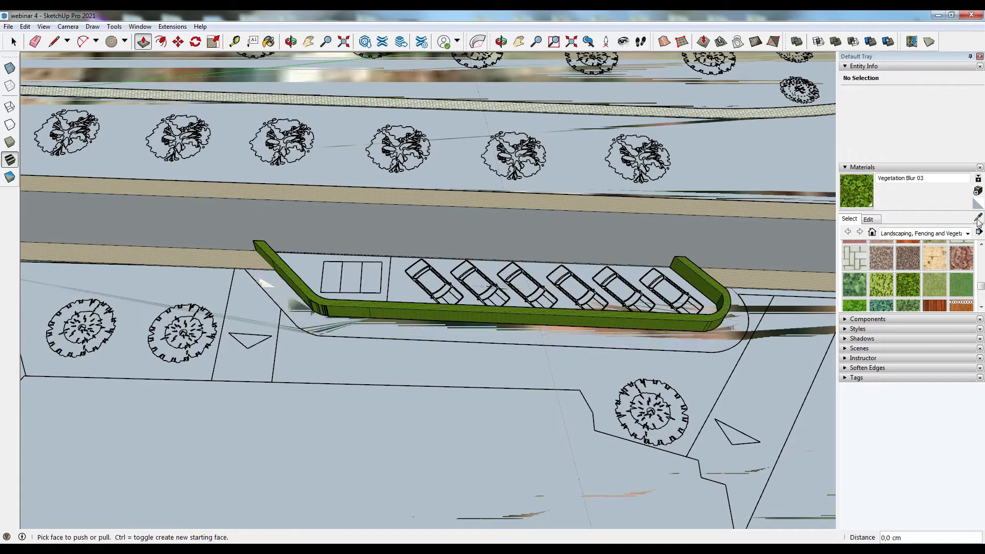
{"action": "left_click", "coordinate": [270, 285]}
{"action": "type", "text": "10"}
{"action": "key", "text": "Return"}
- Select the parking surface and inspect the arc at its curved end
{"action": "scroll", "coordinate": [523, 369], "scroll_direction": "down", "scroll_amount": 8}
{"action": "middle_click_drag", "start_coordinate": [523, 369], "coordinate": [170, 288]}
{"action": "scroll", "coordinate": [169, 244], "scroll_direction": "up", "scroll_amount": 8}
{"action": "key", "text": "space"}
{"action": "triple_click", "coordinate": [252, 299]}
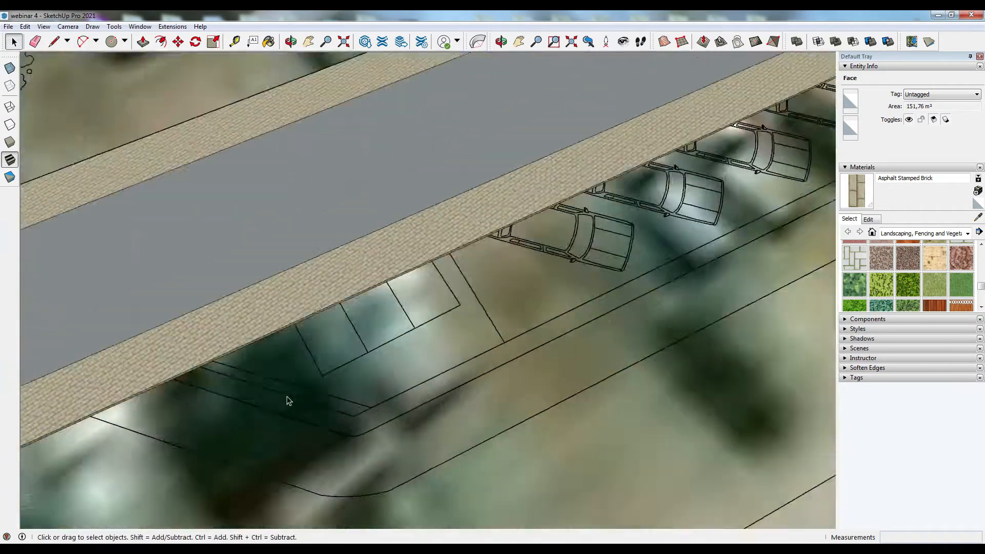
{"action": "key", "text": "l"}
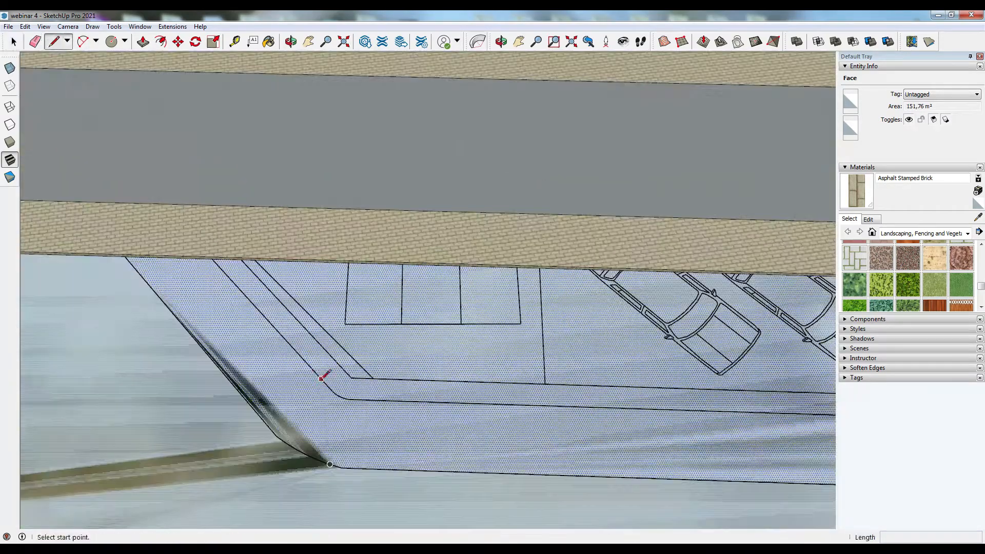
{"action": "left_click", "coordinate": [218, 280]}
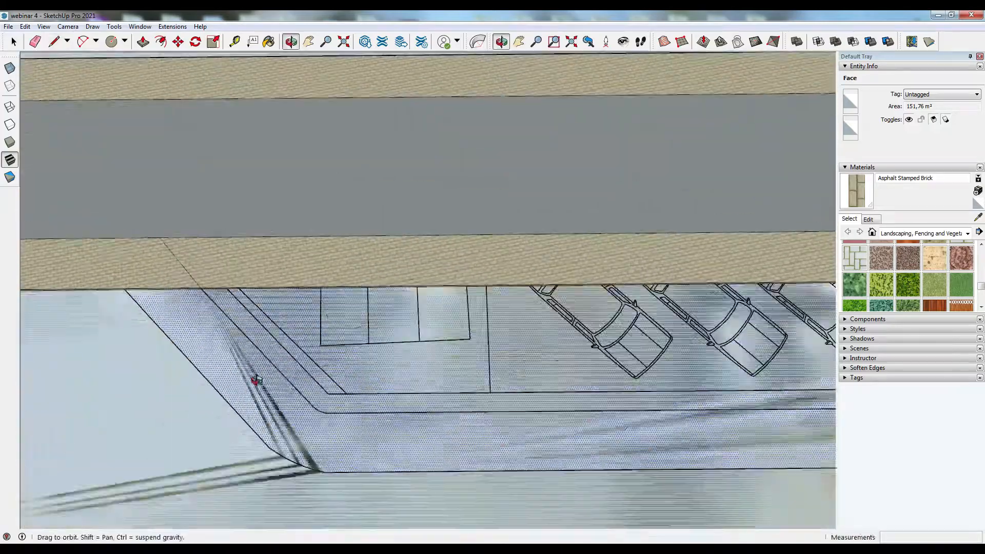
{"action": "key", "text": "l"}
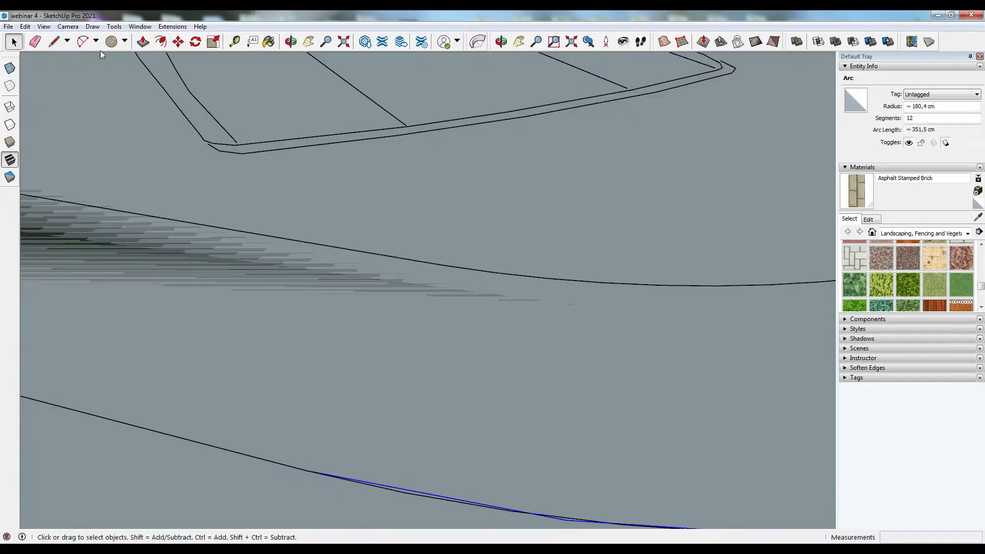
{"action": "scroll", "coordinate": [633, 475], "scroll_direction": "down", "scroll_amount": 15}
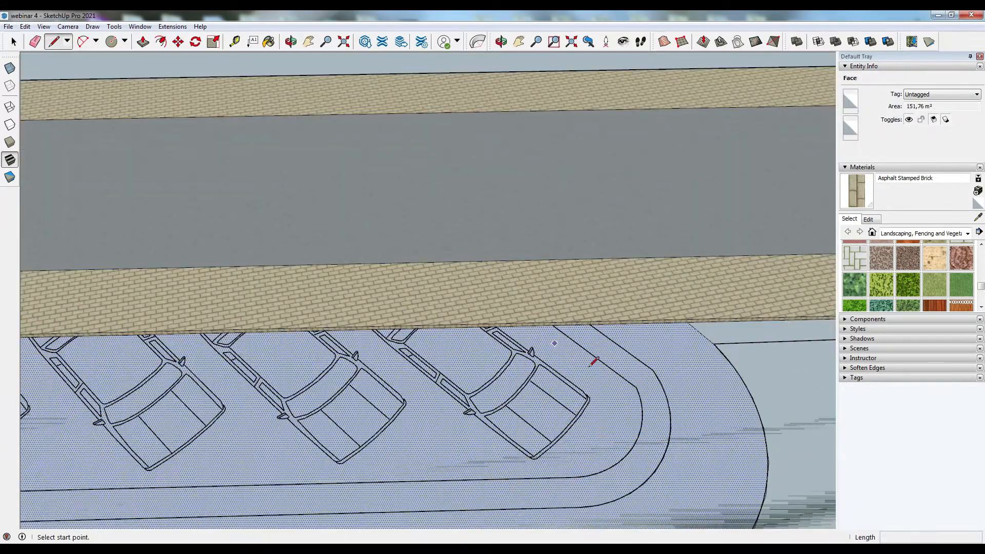
{"action": "left_click", "coordinate": [636, 387]}
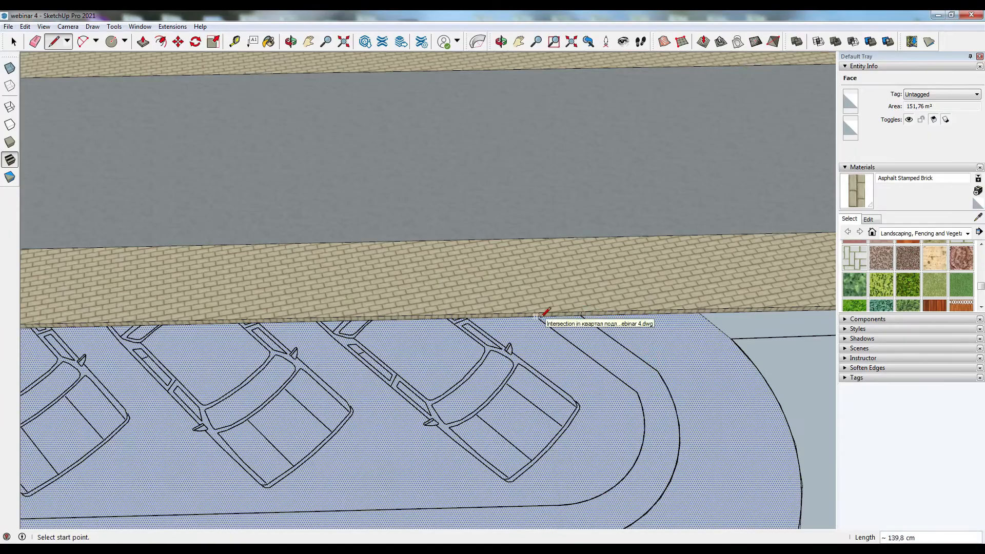
- Draw a line along the sidewalk edge at the parking strip's curved end
{"action": "left_click", "coordinate": [548, 321]}
{"action": "scroll", "coordinate": [542, 318], "scroll_direction": "down", "scroll_amount": 10}
{"action": "scroll", "coordinate": [392, 295], "scroll_direction": "up", "scroll_amount": 7}
{"action": "scroll", "coordinate": [397, 298], "scroll_direction": "up", "scroll_amount": 3}
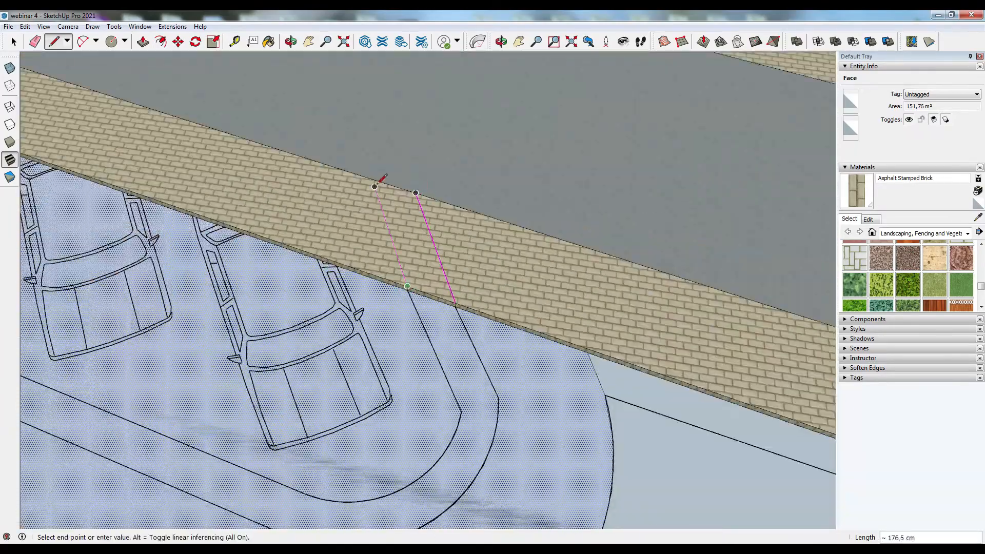
{"action": "left_click", "coordinate": [375, 182]}
{"action": "scroll", "coordinate": [375, 181], "scroll_direction": "down", "scroll_amount": 8}
{"action": "middle_click_drag", "start_coordinate": [377, 287], "coordinate": [574, 506]}
{"action": "scroll", "coordinate": [379, 404], "scroll_direction": "down", "scroll_amount": 2}
{"action": "key", "text": "space"}
{"action": "middle_click_drag", "start_coordinate": [378, 405], "coordinate": [372, 373]}
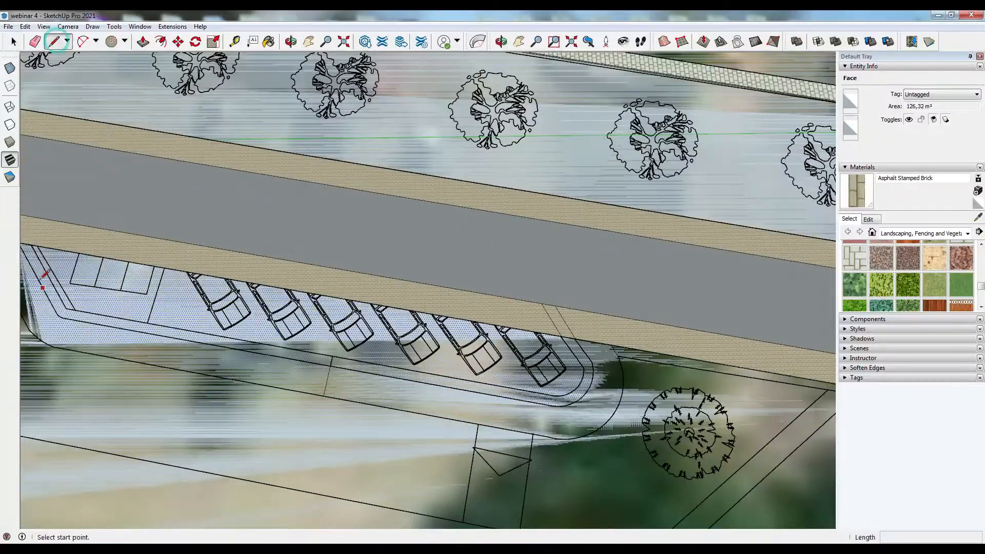
- Draw lines along the parking strip's sloped end near the small bay
{"action": "middle_click_drag", "start_coordinate": [41, 278], "coordinate": [160, 309], "text": "shift"}
{"action": "scroll", "coordinate": [154, 282], "scroll_direction": "up", "scroll_amount": 5}
{"action": "left_click", "coordinate": [154, 282]}
{"action": "scroll", "coordinate": [154, 282], "scroll_direction": "down", "scroll_amount": 3}
{"action": "left_click", "coordinate": [202, 429]}
{"action": "scroll", "coordinate": [202, 429], "scroll_direction": "down", "scroll_amount": 4}
{"action": "left_click", "coordinate": [615, 497]}
{"action": "middle_click_drag", "start_coordinate": [295, 444], "coordinate": [319, 403]}
{"action": "scroll", "coordinate": [196, 446], "scroll_direction": "up", "scroll_amount": 4}
- Draw an arc rounding the strip's corner at the sloped end
{"action": "key", "text": "a"}
{"action": "left_click", "coordinate": [195, 444]}
{"action": "scroll", "coordinate": [200, 450], "scroll_direction": "up", "scroll_amount": 2}
{"action": "left_click", "coordinate": [230, 453]}
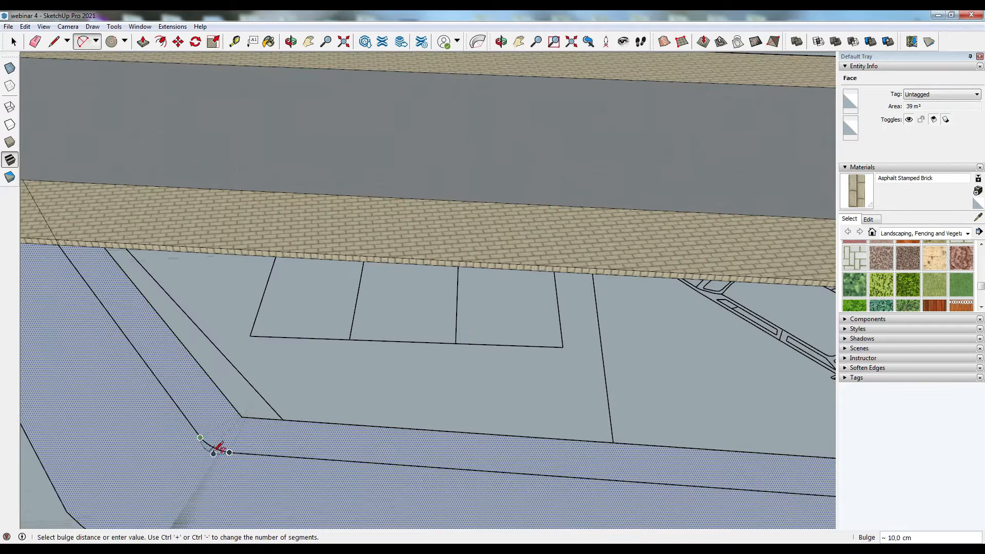
{"action": "left_click", "coordinate": [59, 245]}
{"action": "left_click", "coordinate": [199, 436]}
{"action": "middle_click_drag", "start_coordinate": [199, 436], "coordinate": [285, 461]}
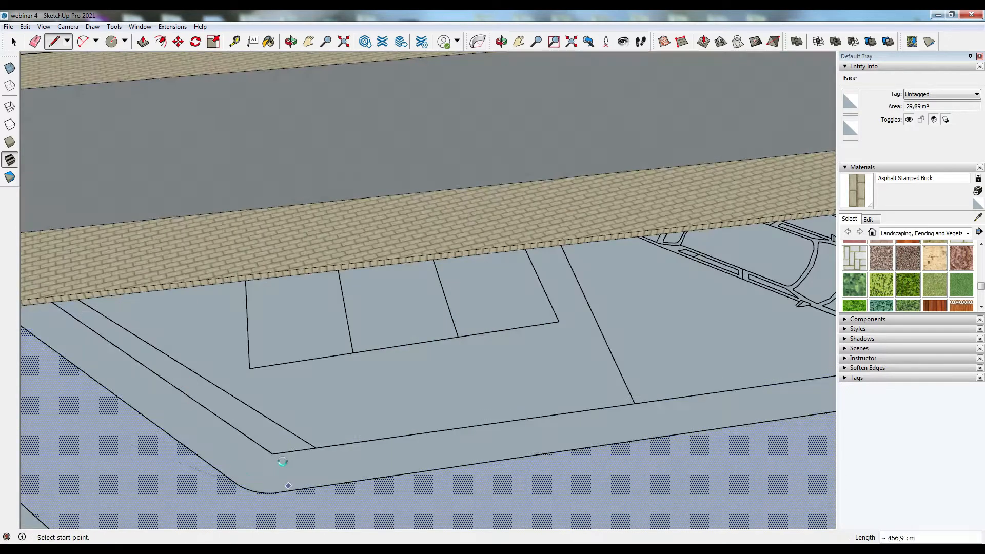
- Draw a line from the sidewalk corner down the parking strip's sloped end
{"action": "scroll", "coordinate": [277, 319], "scroll_direction": "down", "scroll_amount": 5}
{"action": "key", "text": "space"}
{"action": "scroll", "coordinate": [211, 317], "scroll_direction": "up", "scroll_amount": 5}
{"action": "key", "text": "l"}
{"action": "left_click", "coordinate": [164, 309]}
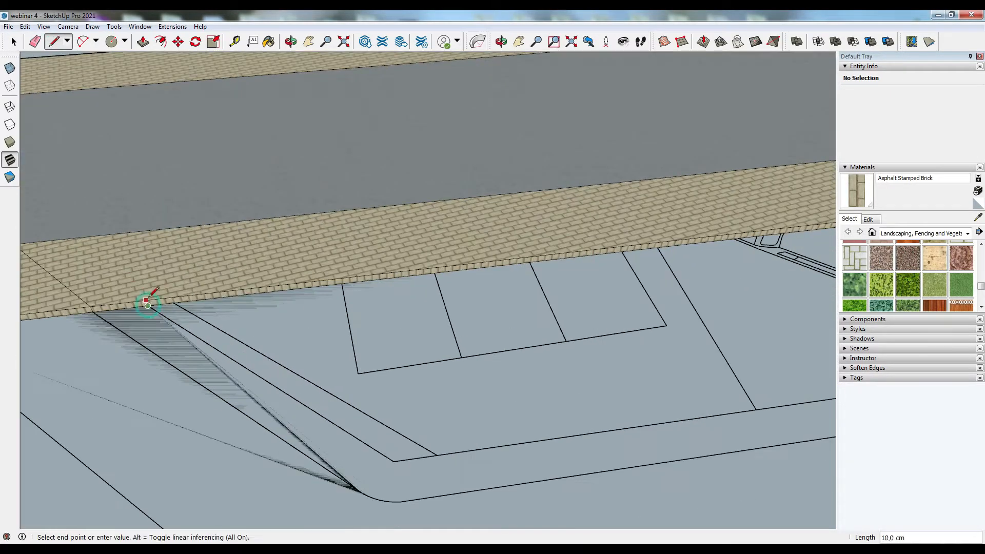
{"action": "middle_click_drag", "start_coordinate": [137, 310], "coordinate": [97, 359]}
- Select and delete a stray edge crossing the small parking bay
{"action": "left_click", "coordinate": [143, 42]}
{"action": "left_click_drag", "start_coordinate": [309, 163], "coordinate": [312, 193]}
{"action": "key", "text": "space"}
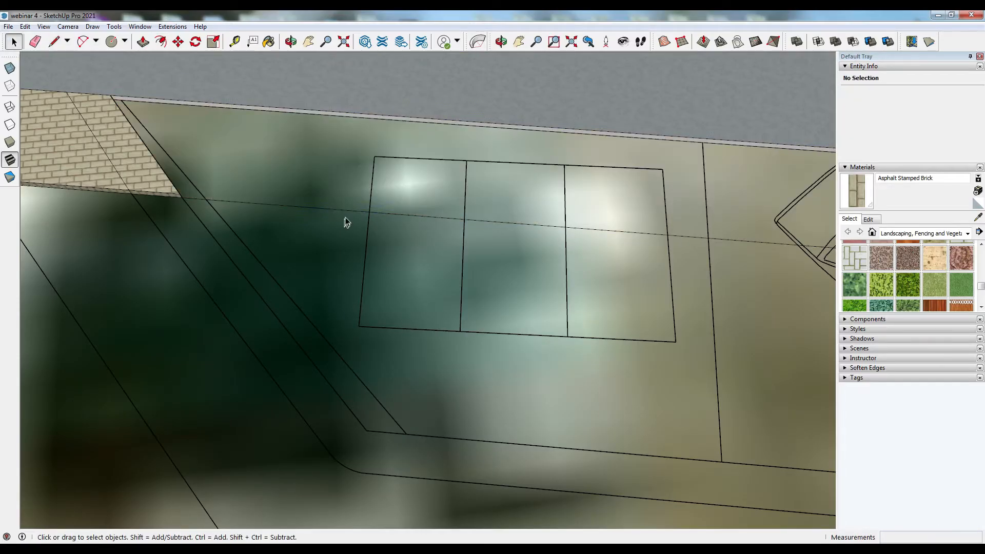
{"action": "left_click", "coordinate": [342, 212]}
{"action": "key", "text": "Delete"}
- Paint the parking lane surfaces with Blacktop Old 01
{"action": "scroll", "coordinate": [243, 308], "scroll_direction": "down", "scroll_amount": 5}
{"action": "middle_click_drag", "start_coordinate": [243, 308], "coordinate": [410, 300]}
{"action": "left_click", "coordinate": [977, 217]}
{"action": "scroll", "coordinate": [275, 473], "scroll_direction": "up", "scroll_amount": 5}
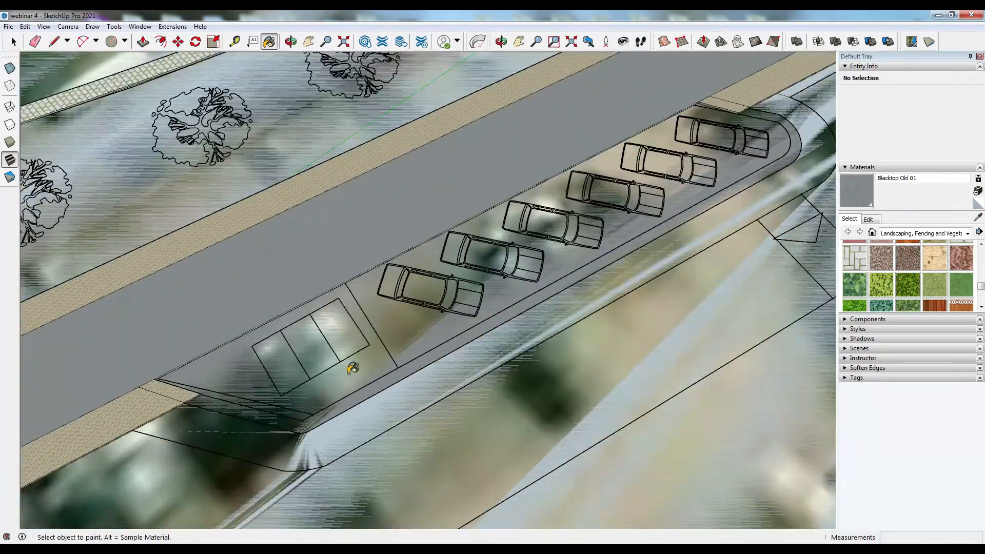
{"action": "scroll", "coordinate": [354, 369], "scroll_direction": "down", "scroll_amount": 7}
{"action": "left_click", "coordinate": [410, 380], "text": "alt"}
{"action": "scroll", "coordinate": [339, 389], "scroll_direction": "up", "scroll_amount": 7}
{"action": "left_click", "coordinate": [365, 374]}
{"action": "middle_click_drag", "start_coordinate": [365, 373], "coordinate": [349, 359]}
- Draw a line along the parking strip's inner edge from the small bay to the curved end
{"action": "left_click", "coordinate": [908, 284]}
{"action": "mouse_move", "coordinate": [373, 282]}
{"action": "middle_mouse_down"}
{"action": "mouse_move", "coordinate": [330, 346]}
{"action": "mouse_move", "coordinate": [287, 318]}
{"action": "middle_mouse_up"}
{"action": "scroll", "coordinate": [341, 303], "scroll_direction": "up", "scroll_amount": 3}
{"action": "key", "text": "l"}
{"action": "scroll", "coordinate": [344, 301], "scroll_direction": "down", "scroll_amount": 6}
{"action": "mouse_move", "coordinate": [400, 379]}
{"action": "middle_mouse_down"}
{"action": "mouse_move", "coordinate": [429, 398]}
{"action": "mouse_move", "coordinate": [565, 370]}
{"action": "middle_mouse_up"}
{"action": "left_click", "coordinate": [805, 273]}
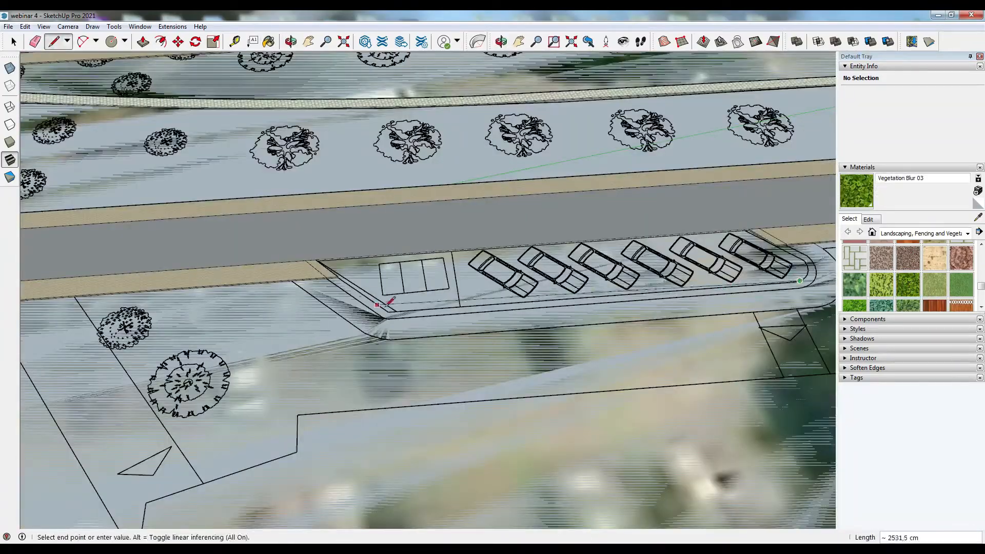
- Close the inner-edge line, sample Asphalt Stamped Brick and paint the new sidewalk corner piece with it
{"action": "left_click", "coordinate": [388, 304]}
{"action": "scroll", "coordinate": [390, 308], "scroll_direction": "up", "scroll_amount": 4}
{"action": "key", "text": "b"}
{"action": "left_click", "coordinate": [670, 286]}
{"action": "key", "text": "ctrl+z"}
{"action": "middle_click_drag", "start_coordinate": [671, 285], "coordinate": [513, 307]}
{"action": "left_click", "coordinate": [977, 218]}
{"action": "left_click", "coordinate": [314, 231]}
{"action": "scroll", "coordinate": [349, 255], "scroll_direction": "up", "scroll_amount": 5}
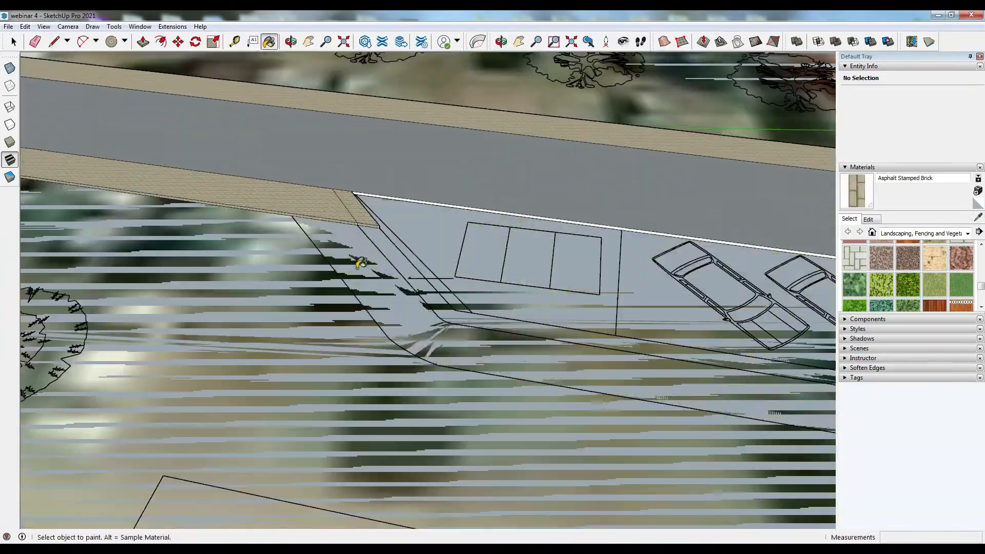
{"action": "left_click", "coordinate": [363, 263]}
- Draw a line across the sidewalk corner where it meets the parking bay
{"action": "key", "text": "p"}
{"action": "middle_click_drag", "start_coordinate": [393, 308], "coordinate": [508, 398]}
{"action": "key", "text": "l"}
{"action": "left_click", "coordinate": [532, 268]}
{"action": "left_click", "coordinate": [670, 243]}
- Select and delete the leftover edge inside the parking bay
{"action": "left_click", "coordinate": [13, 41]}
{"action": "left_click", "coordinate": [619, 258]}
{"action": "key", "text": "Delete"}
- Draw a line along the parking bay's sloped edge to split the sidewalk face
{"action": "left_click", "coordinate": [54, 42]}
{"action": "left_click", "coordinate": [506, 306]}
{"action": "left_click", "coordinate": [648, 280]}
{"action": "middle_click_drag", "start_coordinate": [648, 287], "coordinate": [739, 308]}
- Push/pull the small sidewalk face up by the repeated 10 cm
{"action": "left_click", "coordinate": [143, 42]}
{"action": "double_click", "coordinate": [554, 205]}
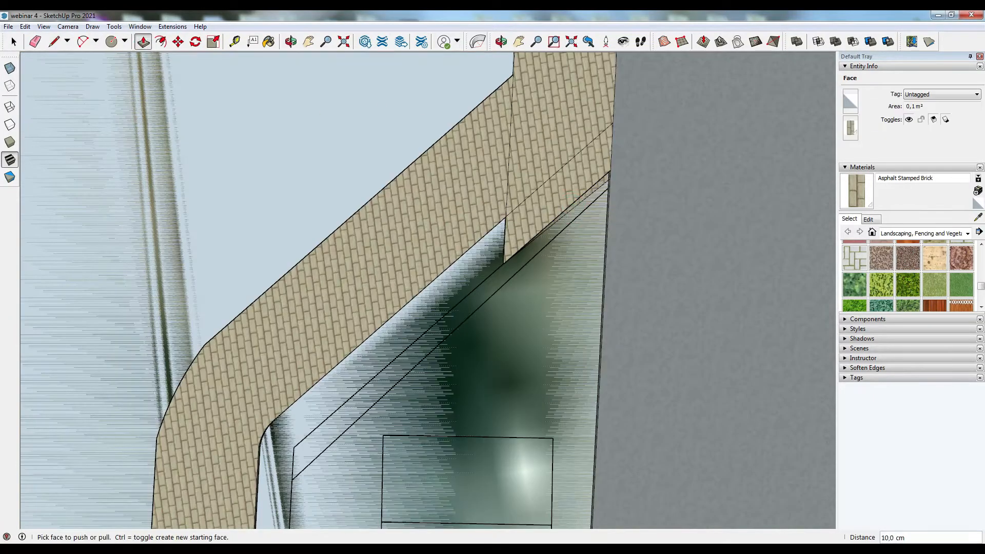
{"action": "key", "text": "space"}
- Draw short closing edges at the raised sidewalk's end beside the parking bay
{"action": "scroll", "coordinate": [402, 341], "scroll_direction": "down", "scroll_amount": 8}
{"action": "middle_click_drag", "start_coordinate": [402, 341], "coordinate": [554, 308]}
{"action": "scroll", "coordinate": [517, 283], "scroll_direction": "up", "scroll_amount": 5}
{"action": "scroll", "coordinate": [517, 283], "scroll_direction": "up", "scroll_amount": 2}
{"action": "key", "text": "l"}
{"action": "left_click", "coordinate": [544, 356]}
{"action": "key", "text": "space"}
{"action": "middle_click_drag", "start_coordinate": [536, 354], "coordinate": [580, 359]}
{"action": "key", "text": "l"}
{"action": "left_click", "coordinate": [451, 221]}
{"action": "key", "text": "space"}
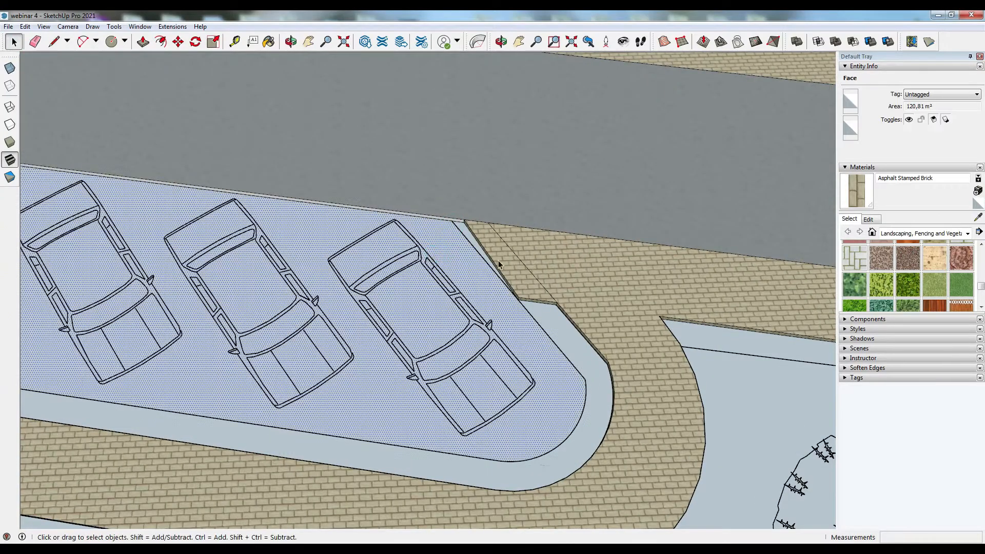
- Delete two stray edges at the parking strip's curved end
{"action": "left_click", "coordinate": [495, 266]}
{"action": "key", "text": "Delete"}
{"action": "left_click", "coordinate": [533, 300]}
{"action": "key", "text": "Delete"}
- Trace the sidewalk's inner edge at the parking strip's curved end and delete a leftover edge
{"action": "scroll", "coordinate": [527, 295], "scroll_direction": "up", "scroll_amount": 2}
{"action": "key", "text": "l"}
{"action": "left_click", "coordinate": [470, 192]}
{"action": "left_click", "coordinate": [417, 185]}
{"action": "left_click", "coordinate": [573, 307]}
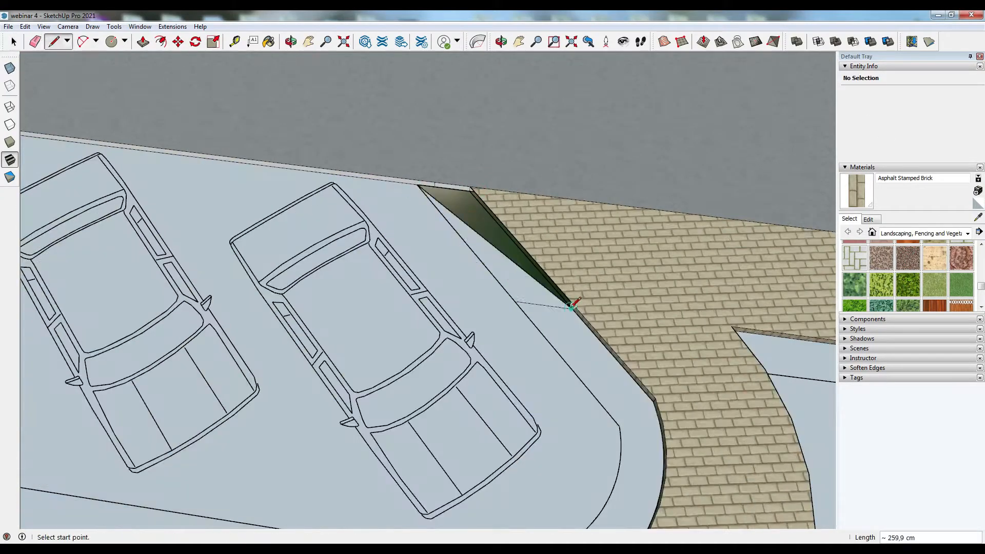
{"action": "scroll", "coordinate": [450, 183], "scroll_direction": "up", "scroll_amount": 2}
{"action": "left_click", "coordinate": [480, 198]}
{"action": "left_click", "coordinate": [645, 385]}
{"action": "key", "text": "space"}
{"action": "left_click", "coordinate": [430, 209]}
{"action": "key", "text": "Delete"}
- Raise the sidewalk strip at the parking bay's far end by the same 10 cm
{"action": "scroll", "coordinate": [605, 321], "scroll_direction": "down", "scroll_amount": 8}
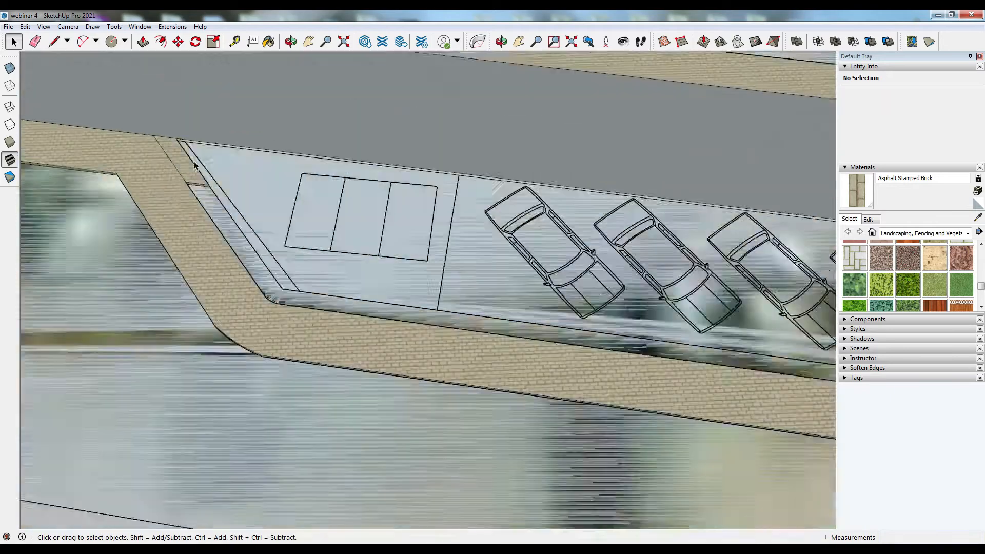
{"action": "scroll", "coordinate": [198, 145], "scroll_direction": "up", "scroll_amount": 1}
{"action": "left_click", "coordinate": [143, 41]}
{"action": "double_click", "coordinate": [190, 147]}
{"action": "key", "text": "space"}
- Paint the parking strip's planting bed with Vegetation Blur 03
{"action": "left_click", "coordinate": [406, 164]}
{"action": "left_click", "coordinate": [908, 285]}
{"action": "left_click", "coordinate": [513, 350]}
- Push/pull the grass strips along the parking lane up by 10 cm
{"action": "left_click", "coordinate": [143, 42]}
{"action": "scroll", "coordinate": [641, 108], "scroll_direction": "down", "scroll_amount": 10}
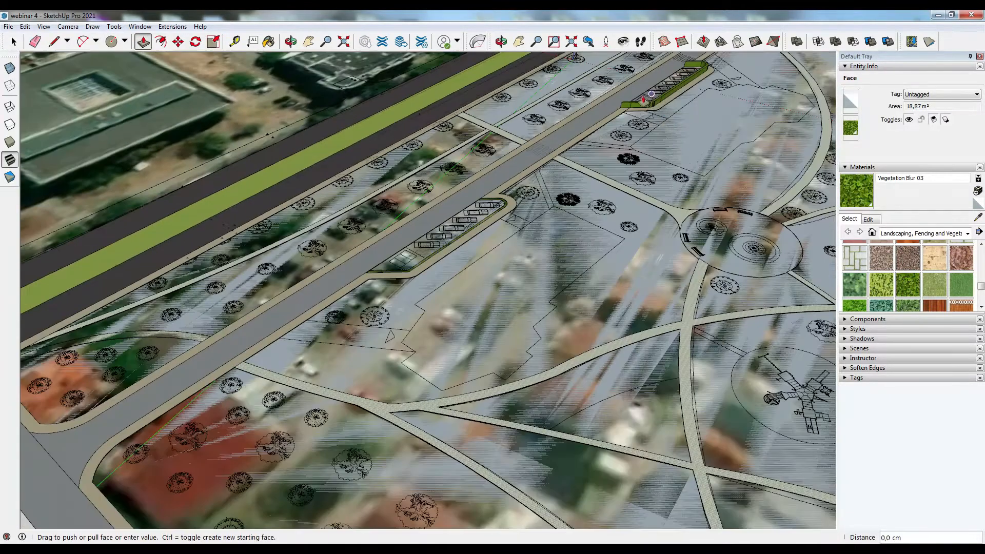
{"action": "left_click", "coordinate": [646, 104]}
{"action": "left_click", "coordinate": [645, 104]}
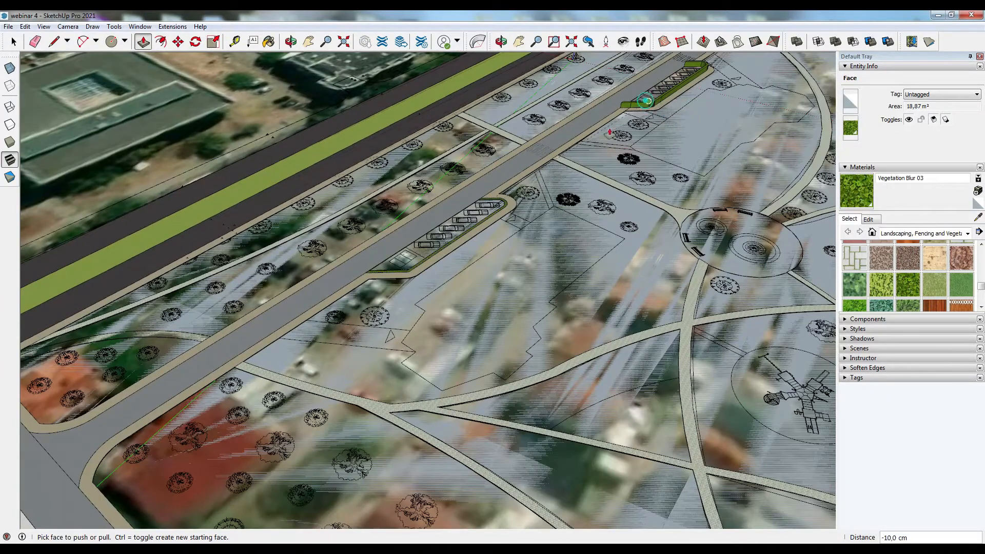
{"action": "left_click", "coordinate": [492, 214]}
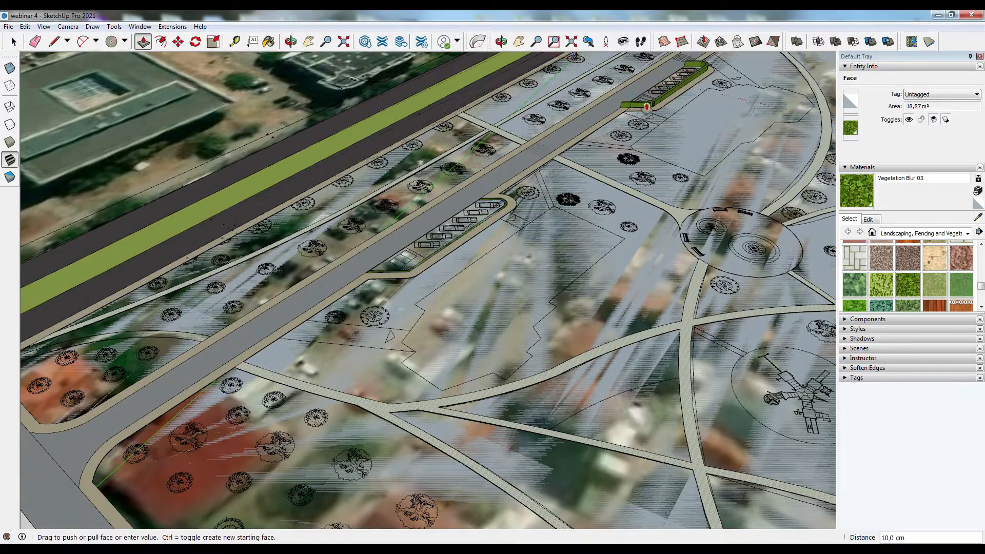
{"action": "left_click", "coordinate": [634, 103]}
- Import the 'webinar 3 building' SketchUp model from the Desktop and place it inside the park
{"action": "middle_click_drag", "start_coordinate": [518, 247], "coordinate": [230, 111]}
{"action": "scroll", "coordinate": [231, 111], "scroll_direction": "down", "scroll_amount": 5}
{"action": "middle_click_drag", "start_coordinate": [474, 198], "coordinate": [397, 251]}
{"action": "scroll", "coordinate": [410, 247], "scroll_direction": "down", "scroll_amount": 3}
{"action": "middle_click_drag", "start_coordinate": [461, 226], "coordinate": [407, 298]}
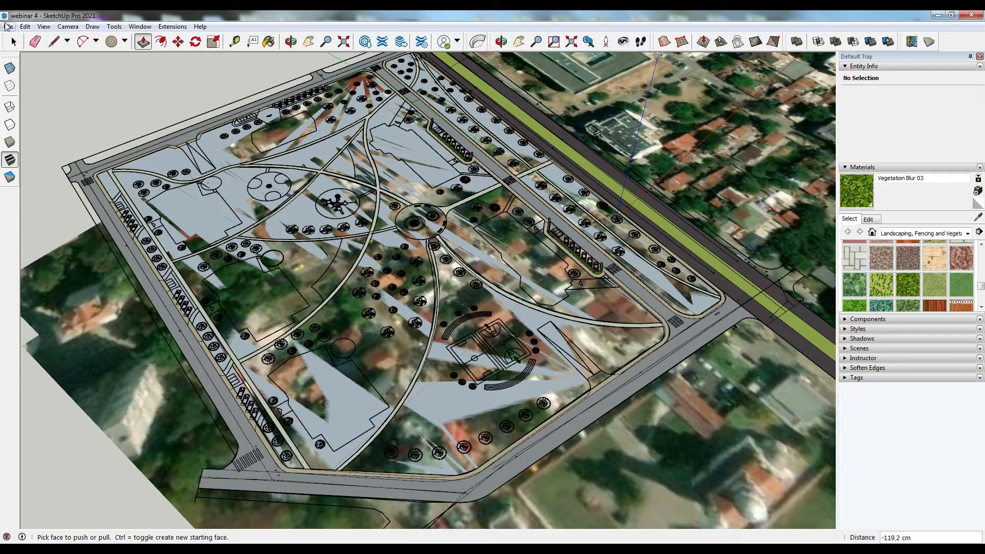
{"action": "left_click", "coordinate": [7, 27]}
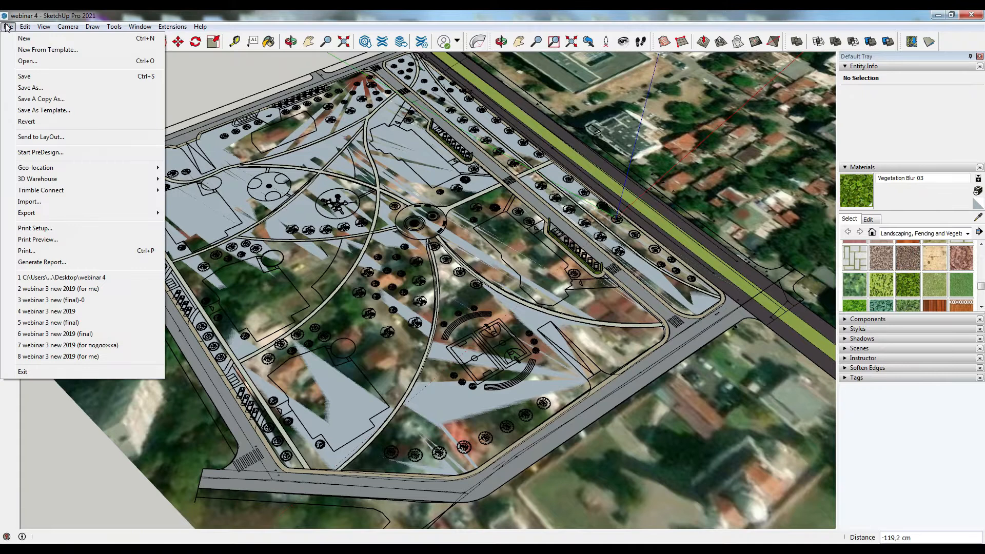
{"action": "left_click", "coordinate": [38, 203]}
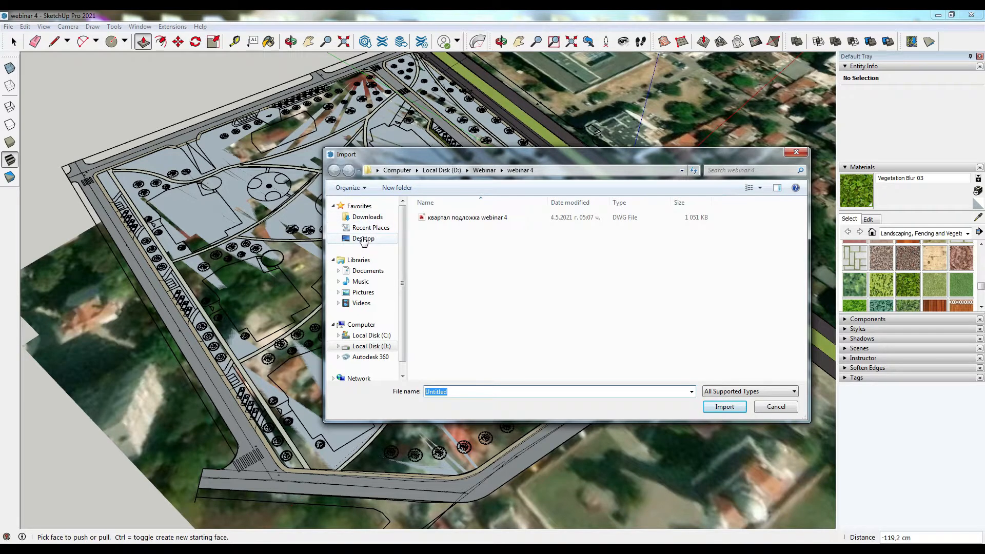
{"action": "left_click", "coordinate": [364, 239]}
{"action": "scroll", "coordinate": [738, 300], "scroll_direction": "down", "scroll_amount": 5}
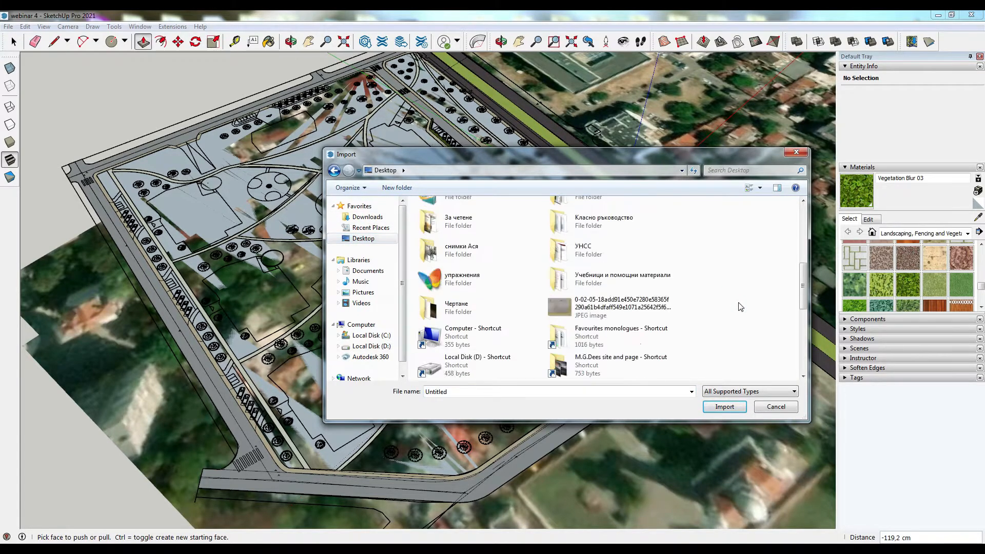
{"action": "left_click", "coordinate": [616, 290]}
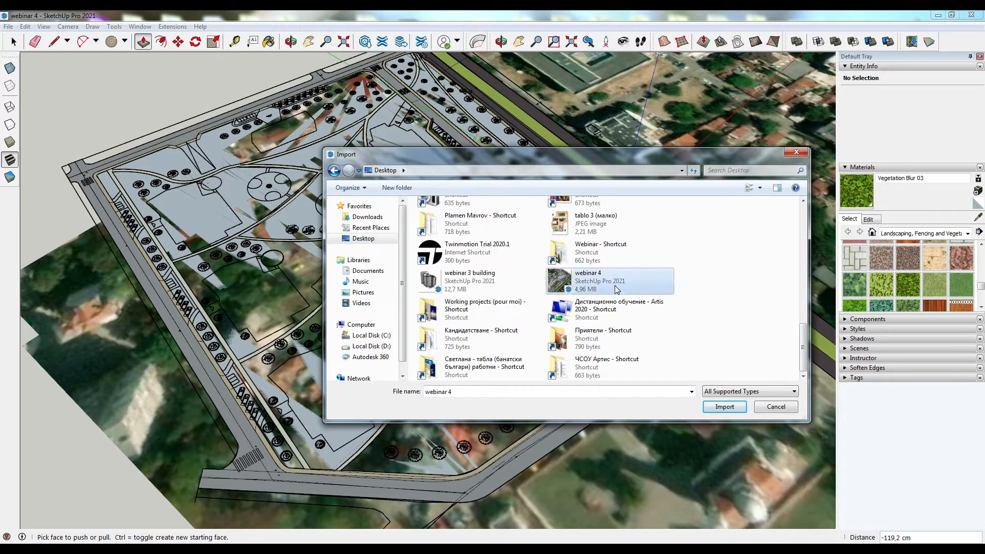
{"action": "double_click", "coordinate": [488, 279]}
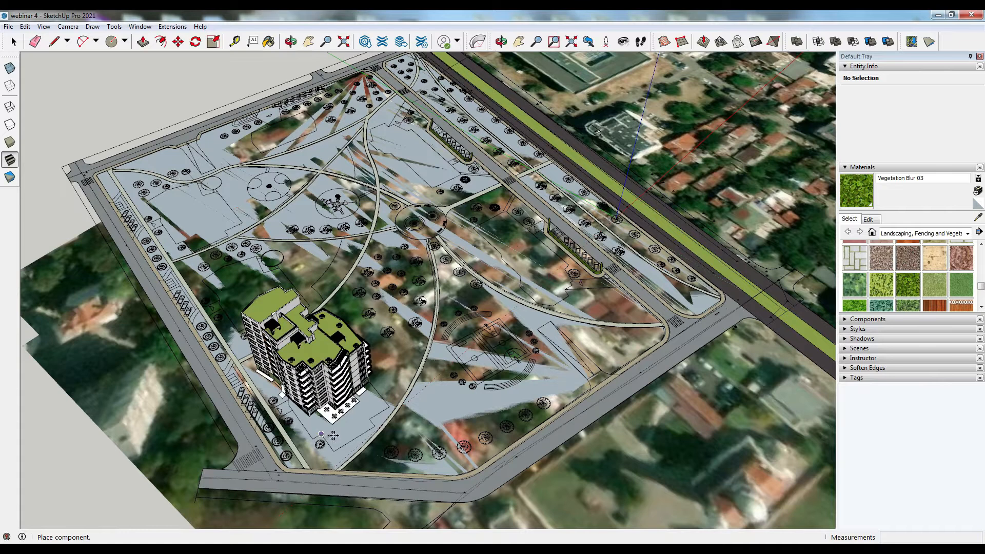
{"action": "left_click", "coordinate": [334, 450]}
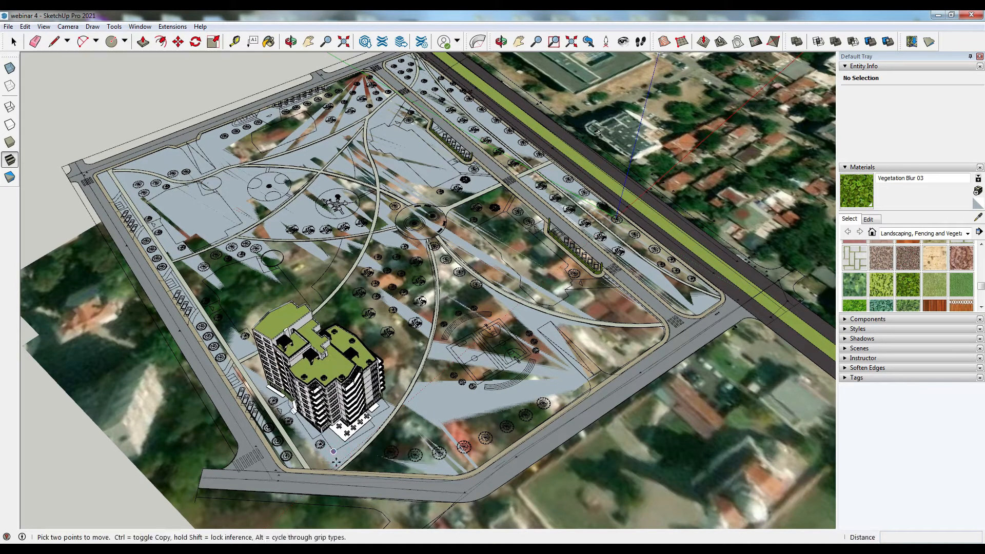
- Move the building so its terrace corner snaps to the corner of the building footprint outline
{"action": "scroll", "coordinate": [328, 472], "scroll_direction": "up", "scroll_amount": 2}
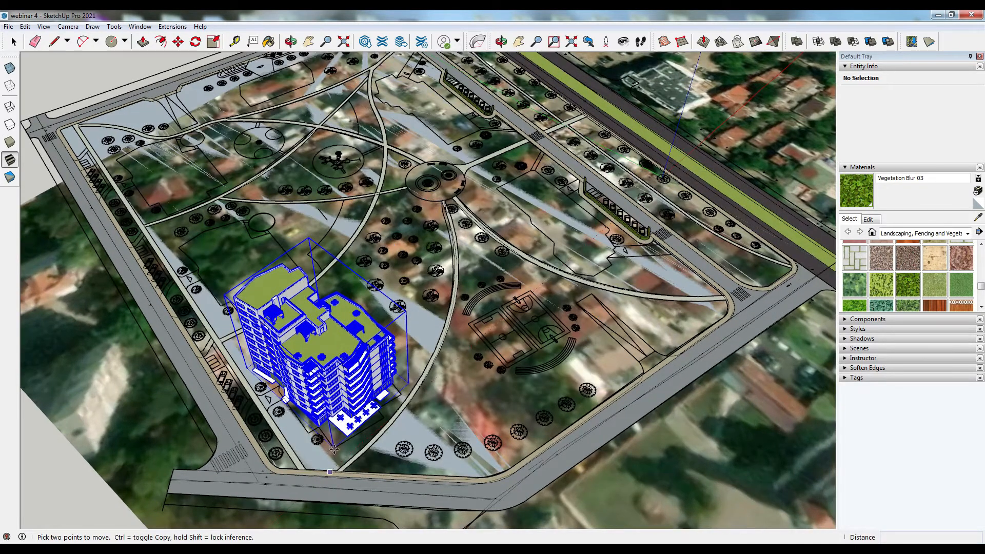
{"action": "scroll", "coordinate": [334, 449], "scroll_direction": "up", "scroll_amount": 1}
{"action": "mouse_move", "coordinate": [334, 450]}
{"action": "middle_mouse_down"}
{"action": "mouse_move", "coordinate": [410, 417]}
{"action": "mouse_move", "coordinate": [487, 358]}
{"action": "middle_mouse_up"}
{"action": "scroll", "coordinate": [488, 359], "scroll_direction": "up", "scroll_amount": 2}
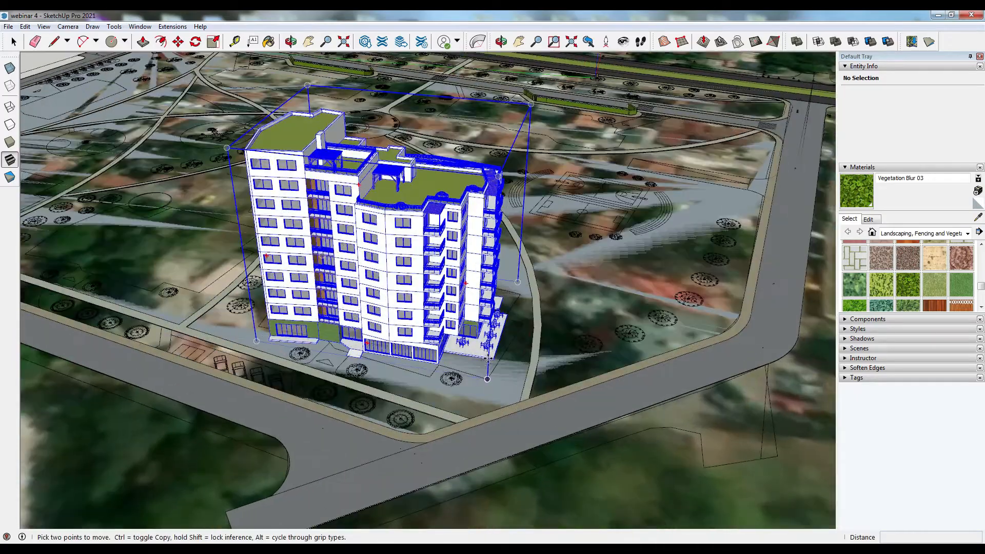
{"action": "scroll", "coordinate": [488, 359], "scroll_direction": "up", "scroll_amount": 5}
{"action": "left_click", "coordinate": [506, 360]}
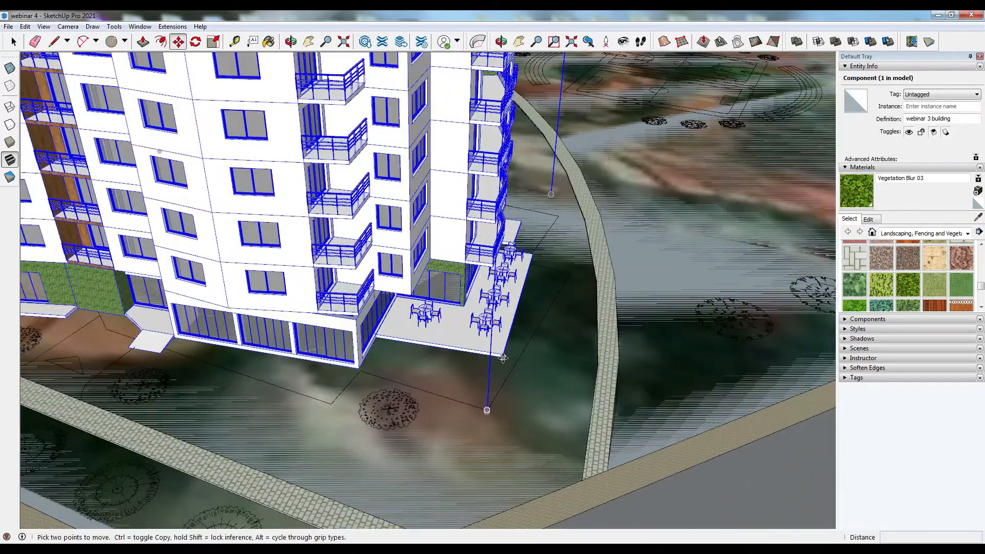
{"action": "left_click", "coordinate": [487, 409]}
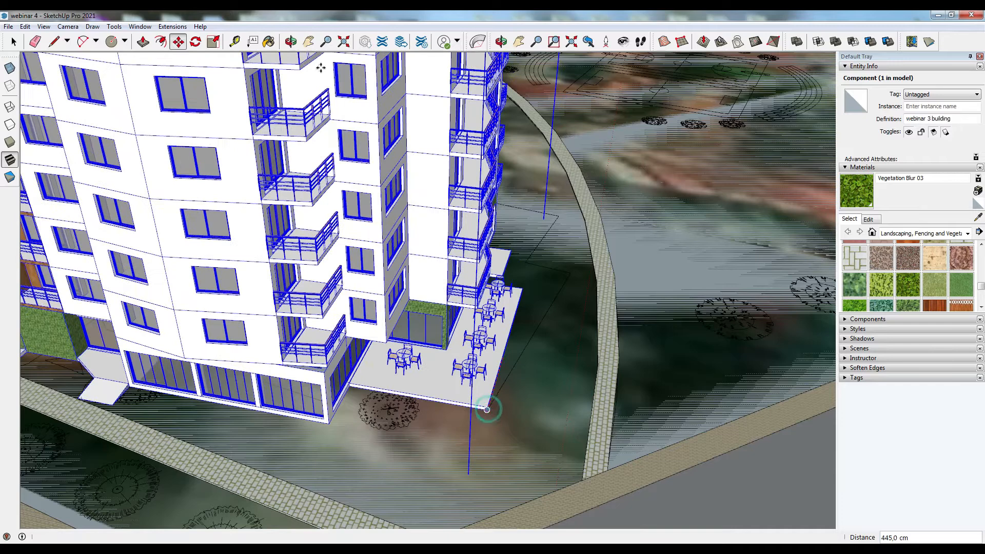
- Rotate the building about its terrace corner so its edge aligns with the footprint outline
{"action": "left_click", "coordinate": [196, 43]}
{"action": "middle_click_drag", "start_coordinate": [587, 389], "coordinate": [288, 416]}
{"action": "scroll", "coordinate": [225, 391], "scroll_direction": "up", "scroll_amount": 4}
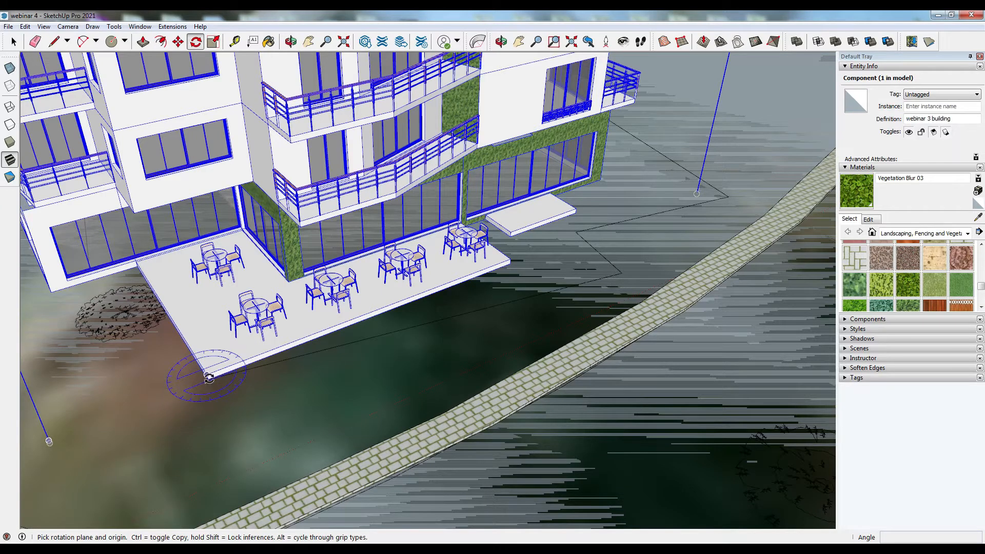
{"action": "left_click", "coordinate": [208, 380]}
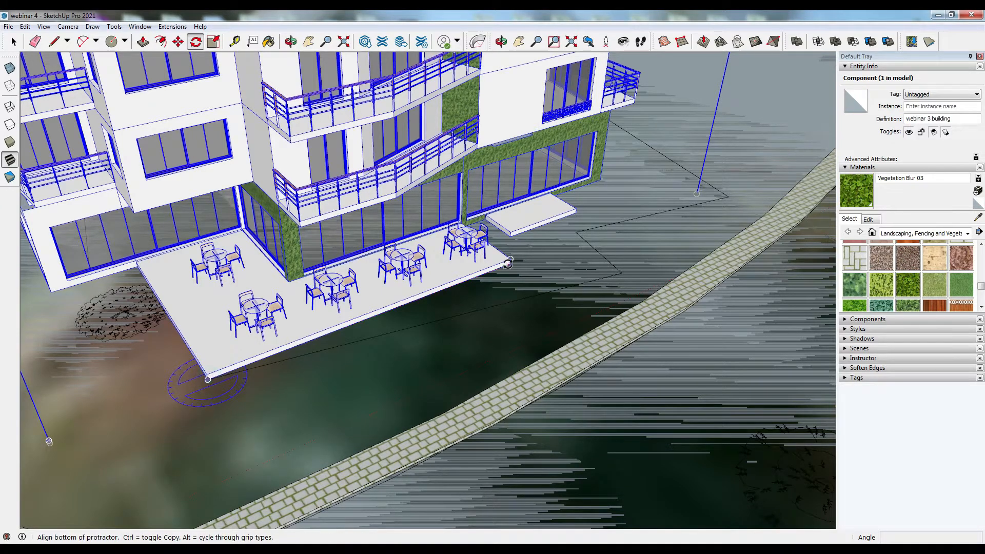
{"action": "left_click", "coordinate": [510, 265]}
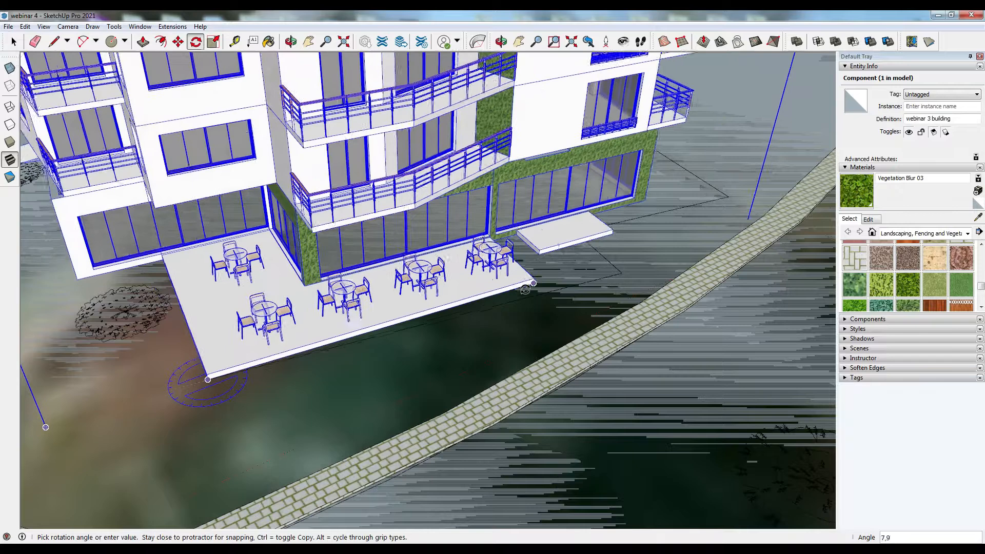
{"action": "left_click", "coordinate": [546, 292]}
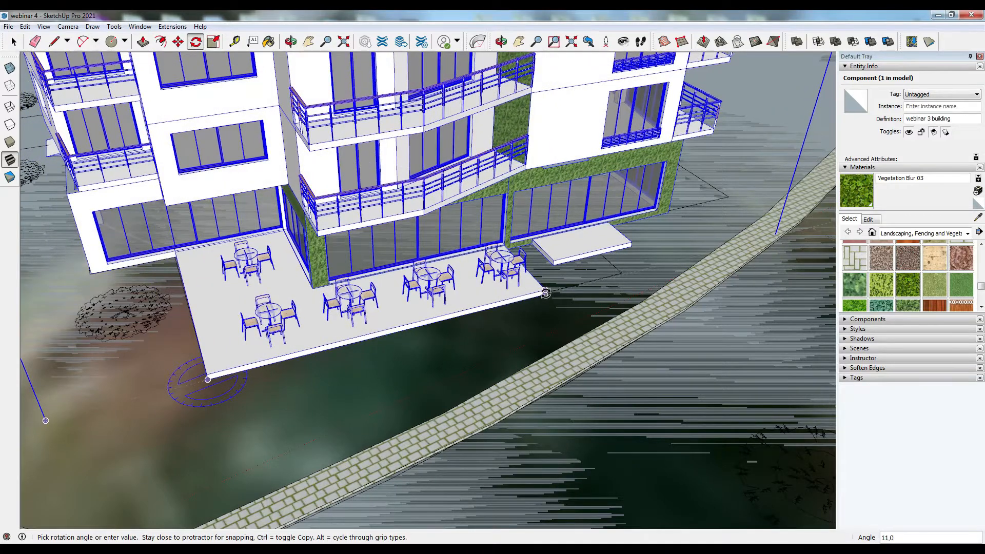
{"action": "left_click", "coordinate": [551, 291]}
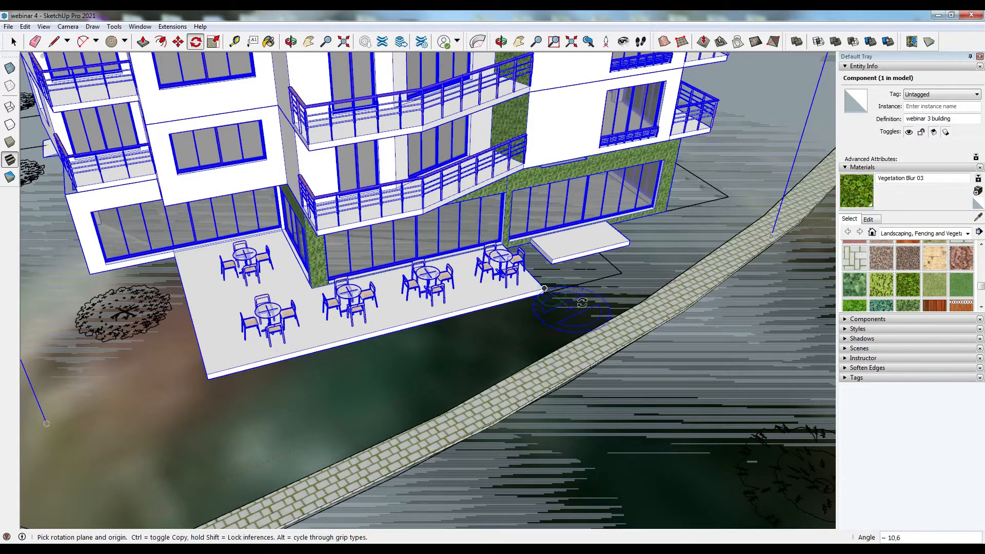
- Inspect the rotated building's alignment with the footprint from several viewpoints
{"action": "middle_click_drag", "start_coordinate": [217, 375], "coordinate": [545, 409]}
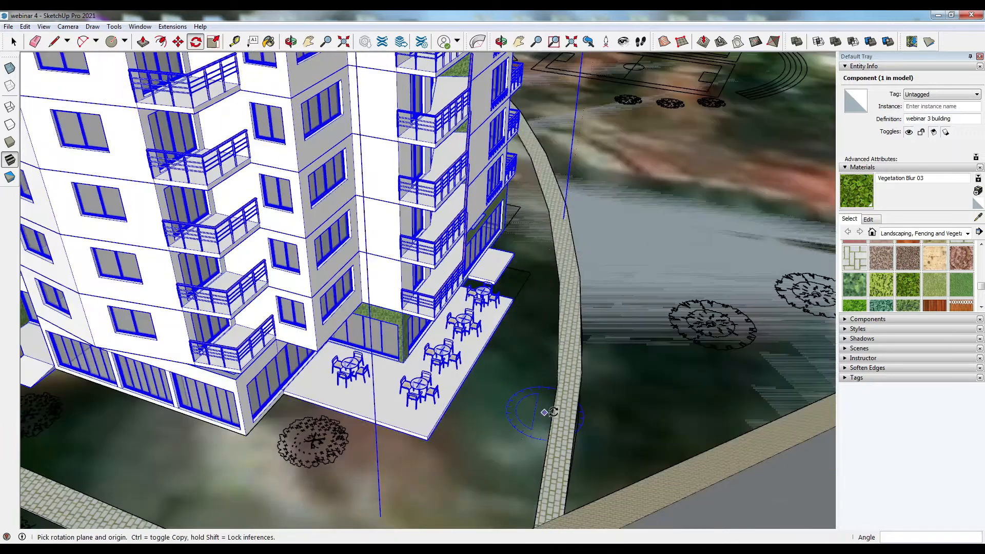
{"action": "scroll", "coordinate": [552, 412], "scroll_direction": "down", "scroll_amount": 3}
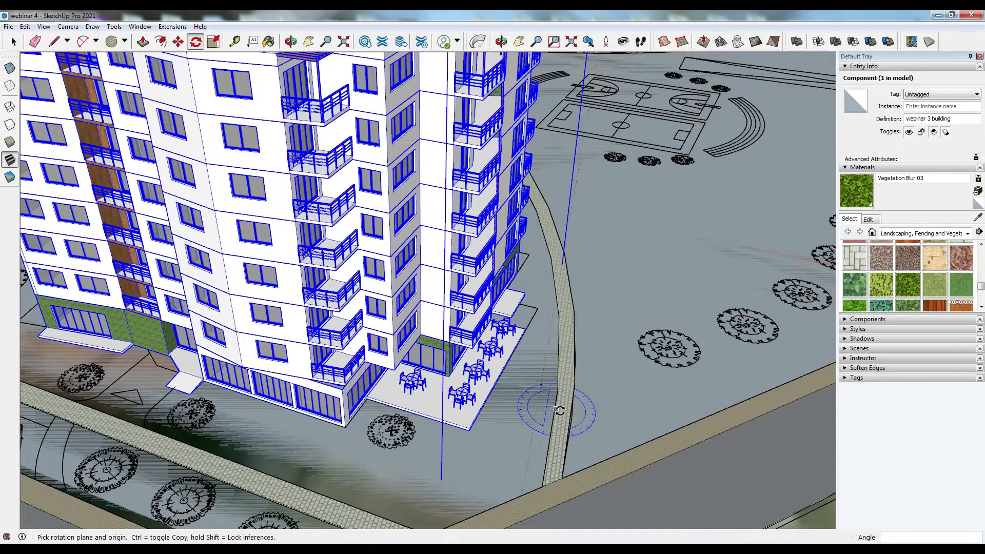
{"action": "scroll", "coordinate": [558, 411], "scroll_direction": "down", "scroll_amount": 4}
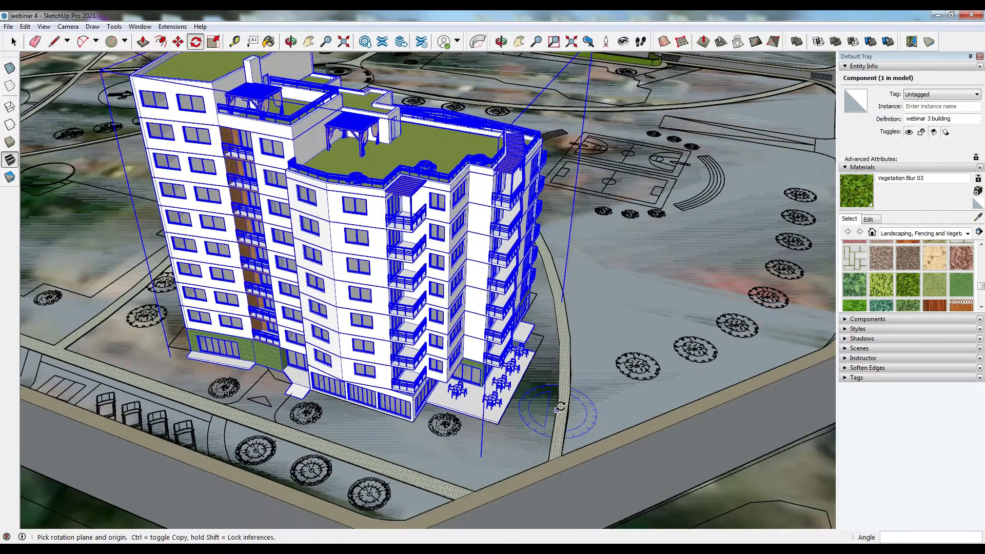
{"action": "scroll", "coordinate": [557, 410], "scroll_direction": "down", "scroll_amount": 1}
{"action": "middle_click_drag", "start_coordinate": [298, 365], "coordinate": [595, 439]}
{"action": "scroll", "coordinate": [631, 339], "scroll_direction": "up", "scroll_amount": 5}
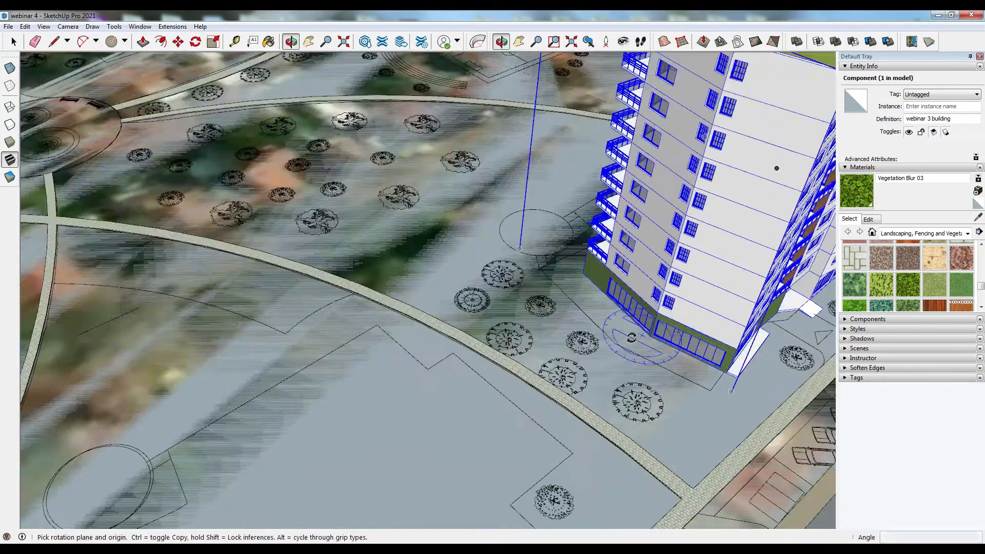
{"action": "left_click_drag", "start_coordinate": [656, 338], "coordinate": [627, 339]}
{"action": "key", "text": "Escape"}
- Try to reposition the building with Move
{"action": "left_click", "coordinate": [178, 42]}
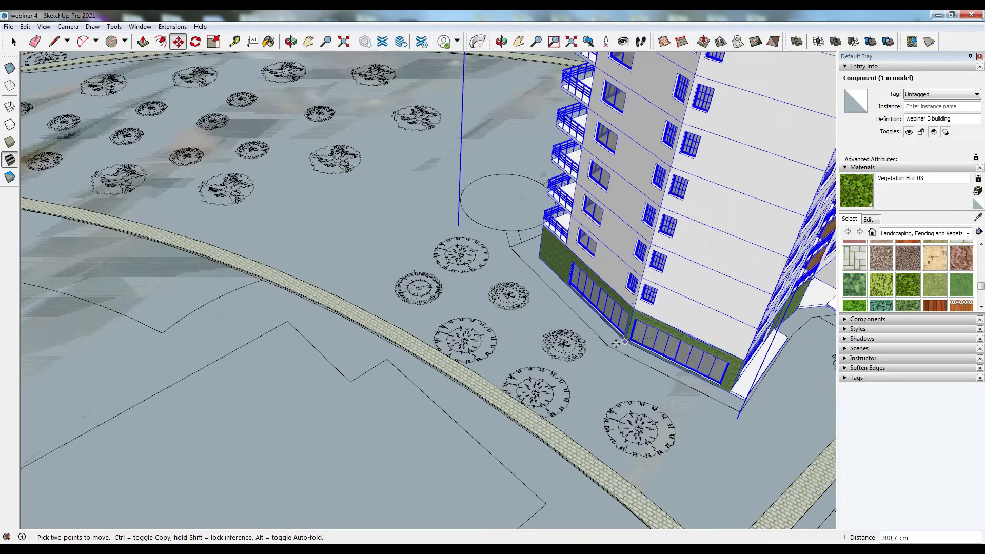
{"action": "left_click", "coordinate": [608, 346]}
{"action": "middle_click_drag", "start_coordinate": [608, 347], "coordinate": [200, 349]}
{"action": "middle_click_drag", "start_coordinate": [554, 382], "coordinate": [319, 398]}
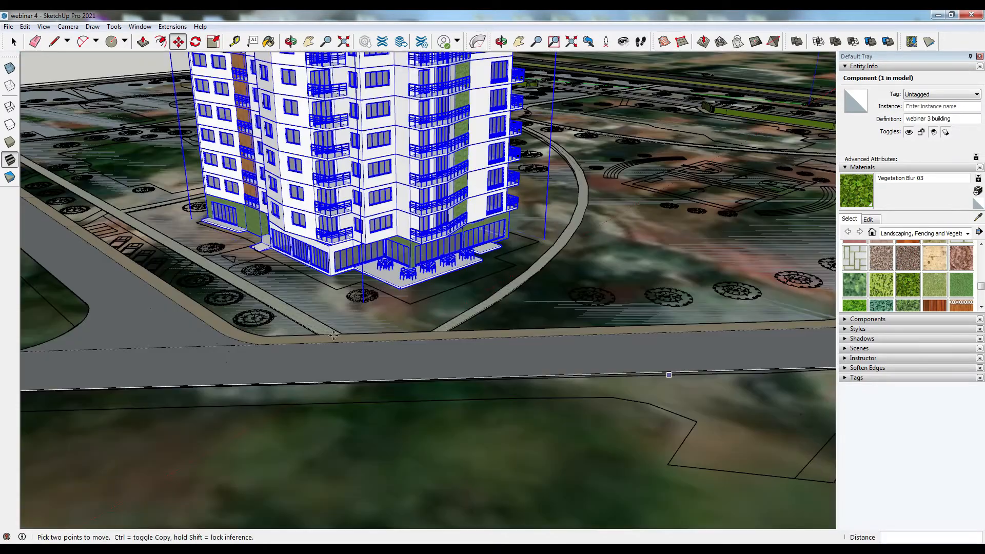
{"action": "middle_click_drag", "start_coordinate": [395, 359], "coordinate": [492, 442]}
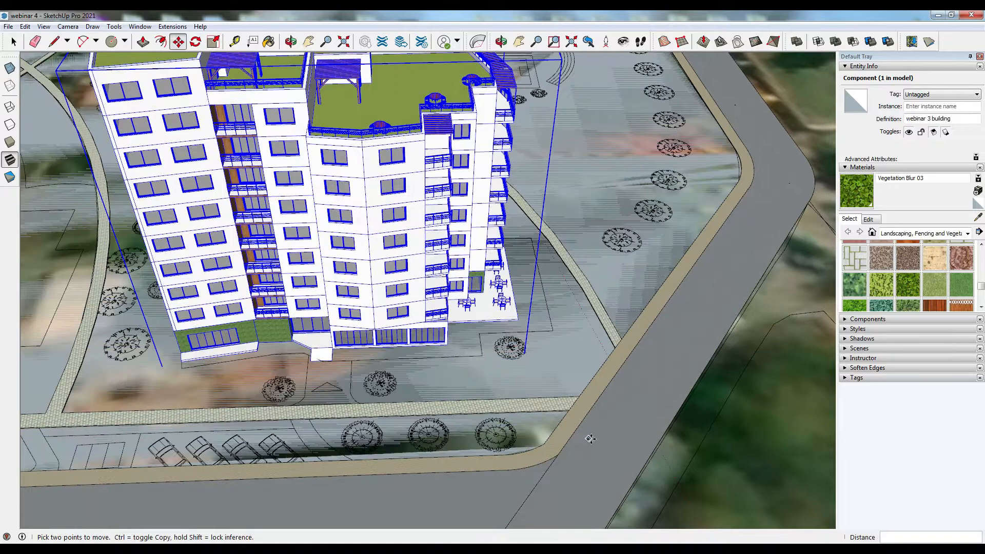
{"action": "scroll", "coordinate": [590, 439], "scroll_direction": "down", "scroll_amount": 3}
{"action": "scroll", "coordinate": [526, 409], "scroll_direction": "down", "scroll_amount": 3}
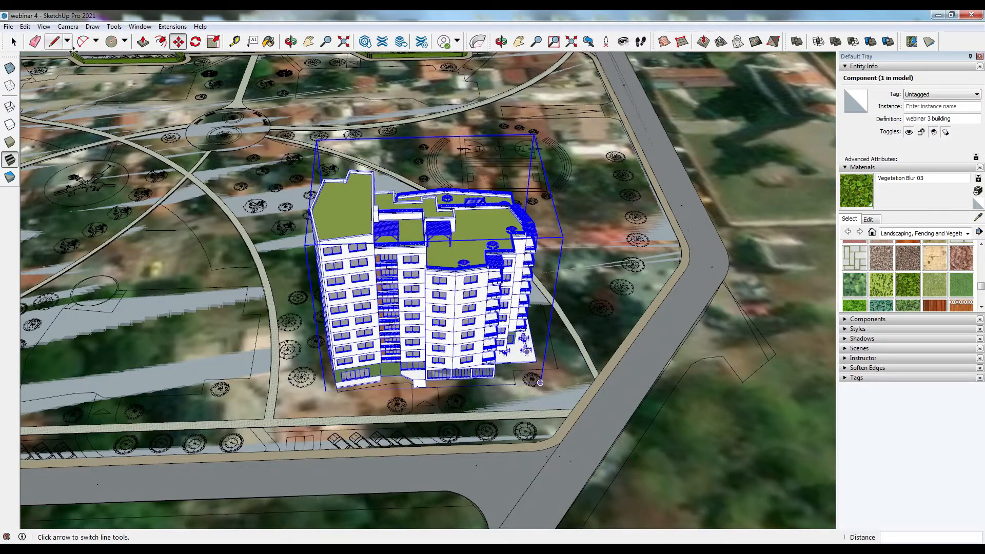
{"action": "middle_click_drag", "start_coordinate": [465, 367], "coordinate": [371, 279]}
{"action": "scroll", "coordinate": [426, 318], "scroll_direction": "up", "scroll_amount": 5}
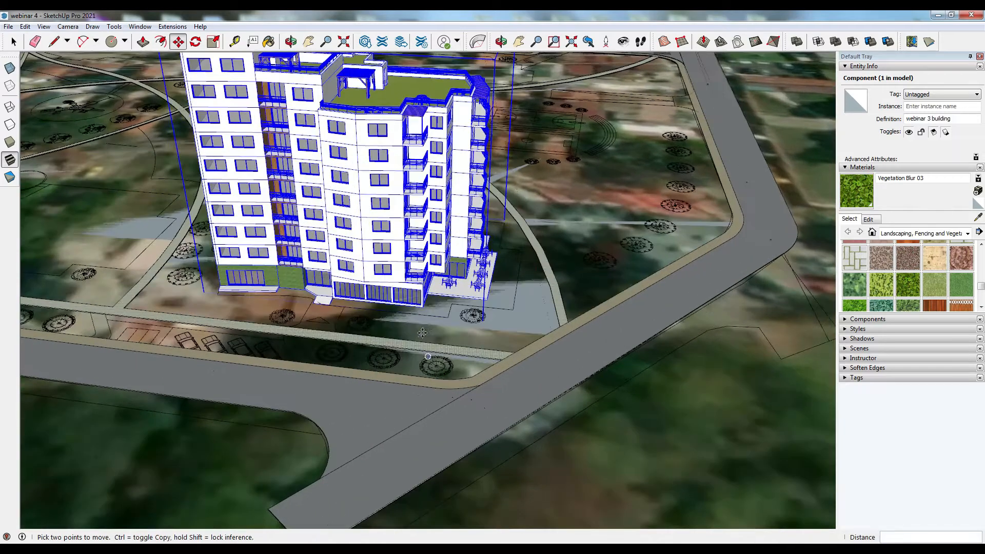
{"action": "left_click", "coordinate": [422, 300]}
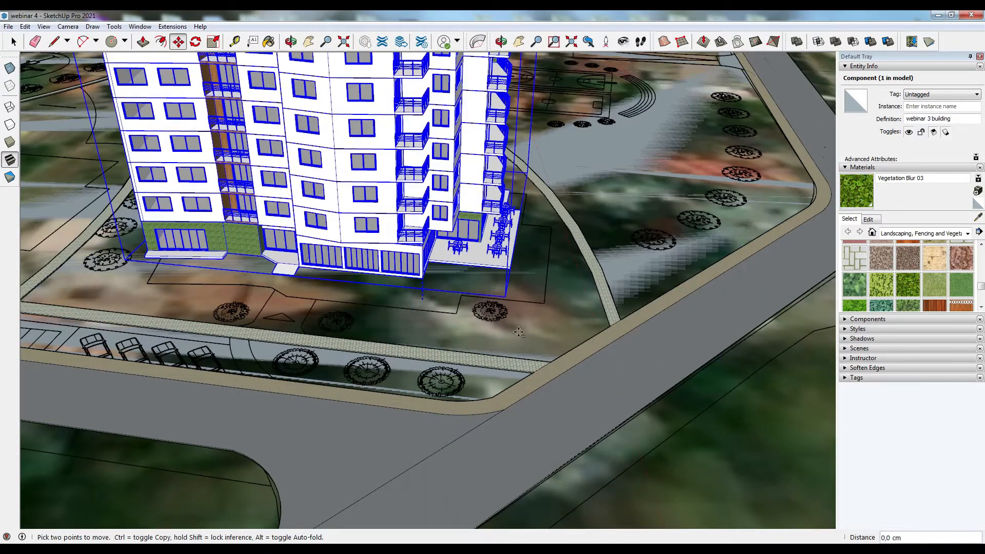
{"action": "key", "text": "Escape"}
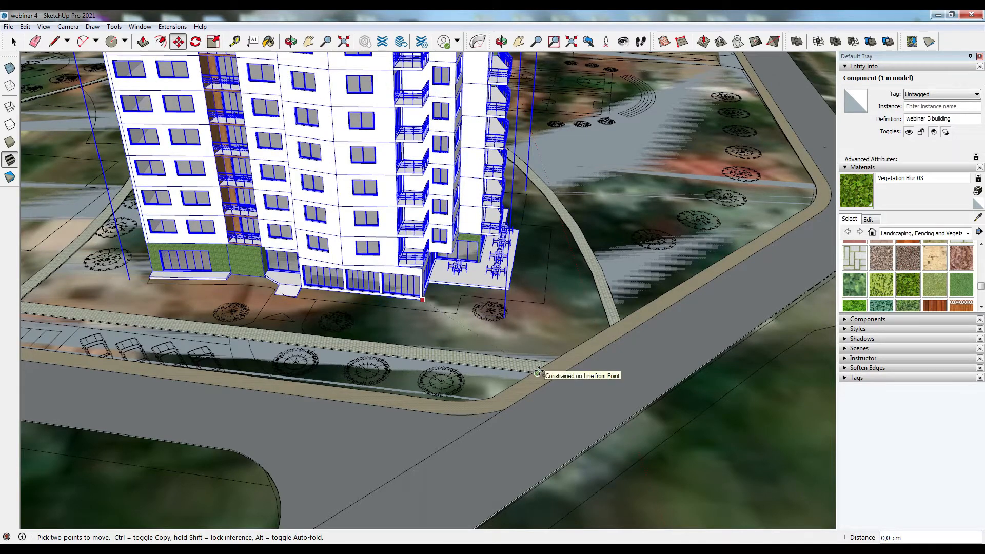
- Move the building by its base corner to adjust its position on the footprint
{"action": "middle_click_drag", "start_coordinate": [385, 358], "coordinate": [665, 385]}
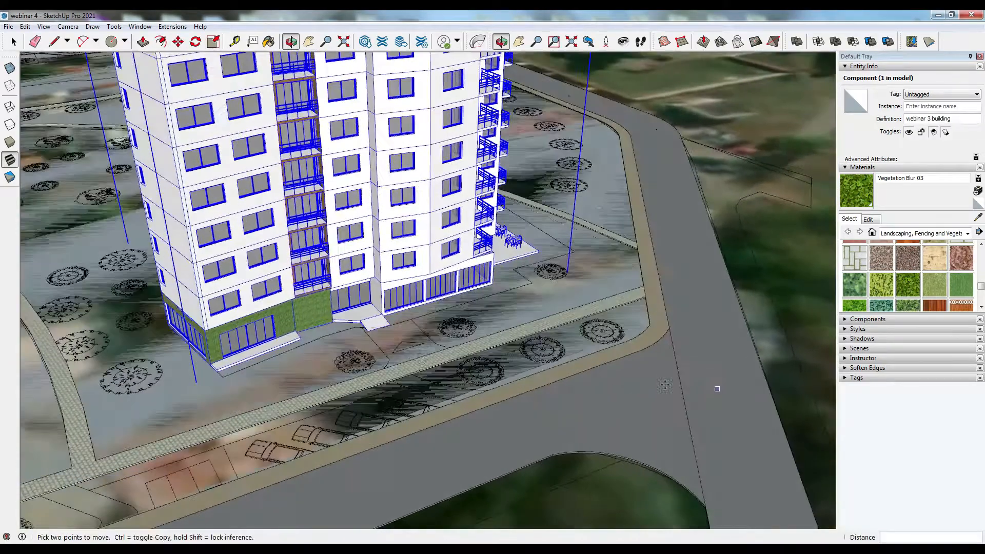
{"action": "scroll", "coordinate": [160, 386], "scroll_direction": "up", "scroll_amount": 2}
{"action": "middle_click_drag", "start_coordinate": [169, 377], "coordinate": [399, 351]}
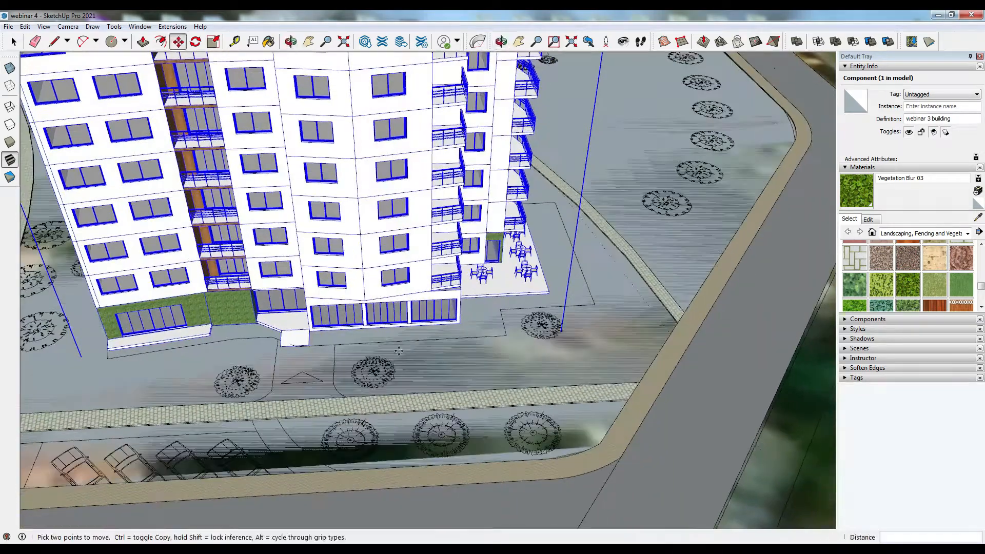
{"action": "scroll", "coordinate": [306, 347], "scroll_direction": "up", "scroll_amount": 2}
{"action": "left_click", "coordinate": [306, 348]}
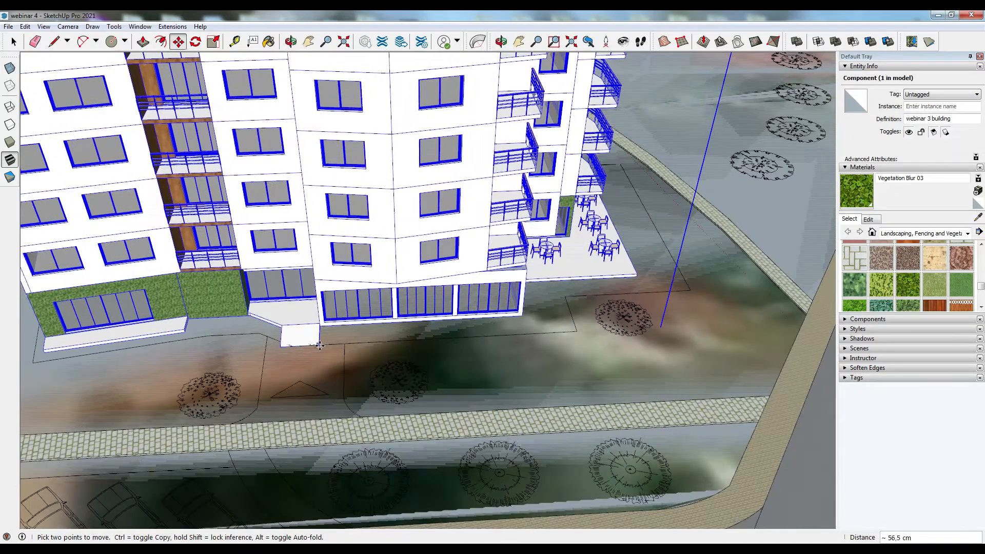
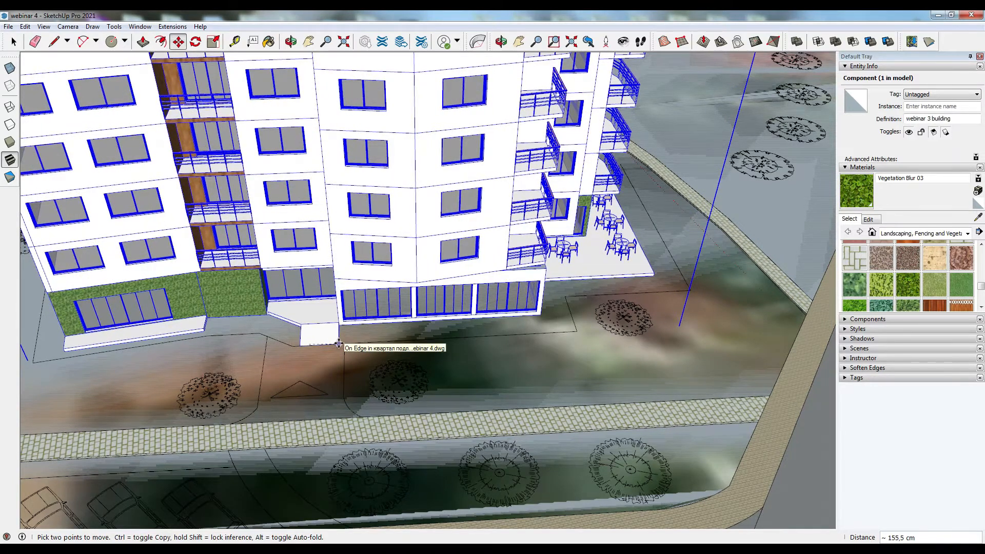
- Snap the building's base corner onto the footprint face to finish placing it
{"action": "left_click", "coordinate": [339, 343]}
{"action": "left_click", "coordinate": [337, 338]}
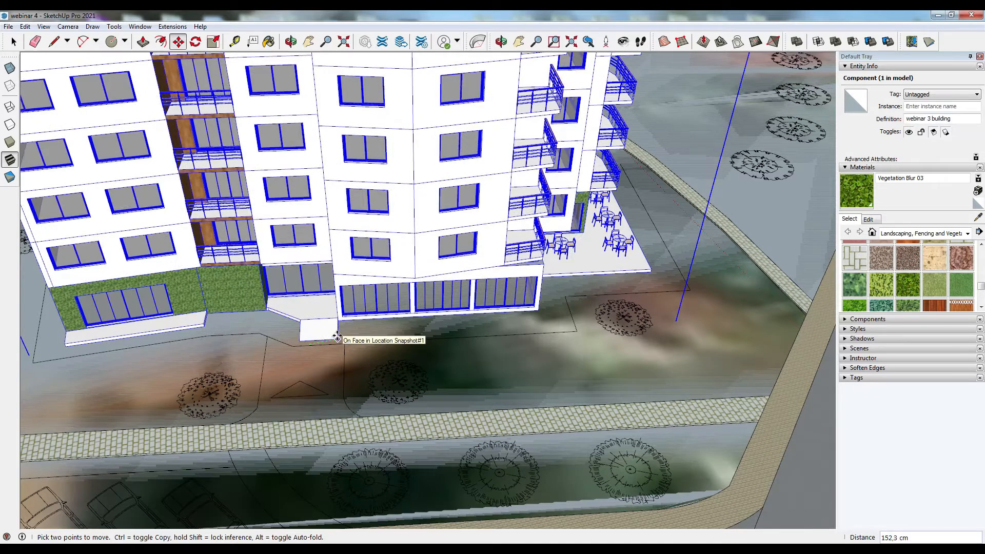
{"action": "left_click", "coordinate": [337, 336]}
{"action": "middle_click_drag", "start_coordinate": [286, 351], "coordinate": [711, 358]}
{"action": "middle_click_drag", "start_coordinate": [441, 288], "coordinate": [551, 341]}
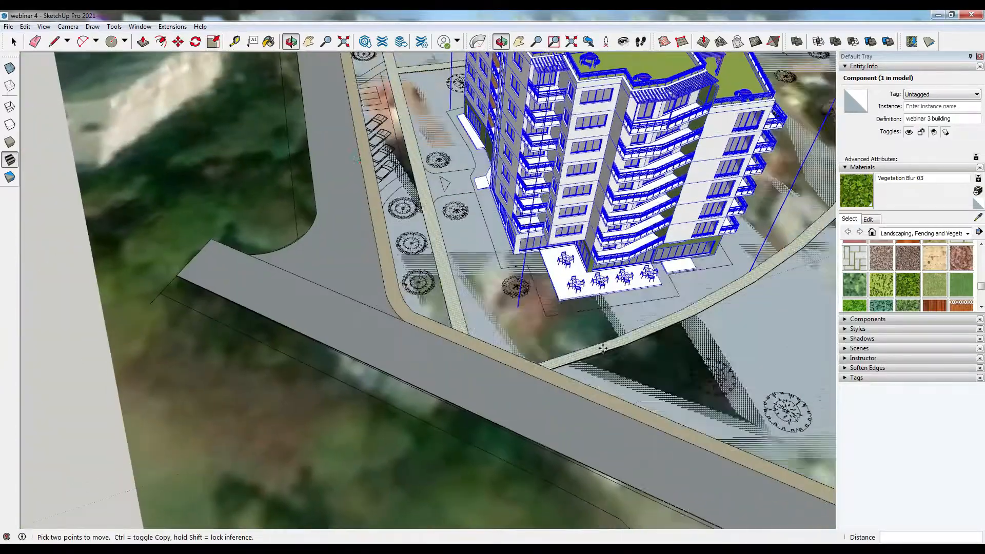
- Draw lines along the footprint outline beside the building's terrace to close off the surrounding pavement area
{"action": "left_click", "coordinate": [53, 42]}
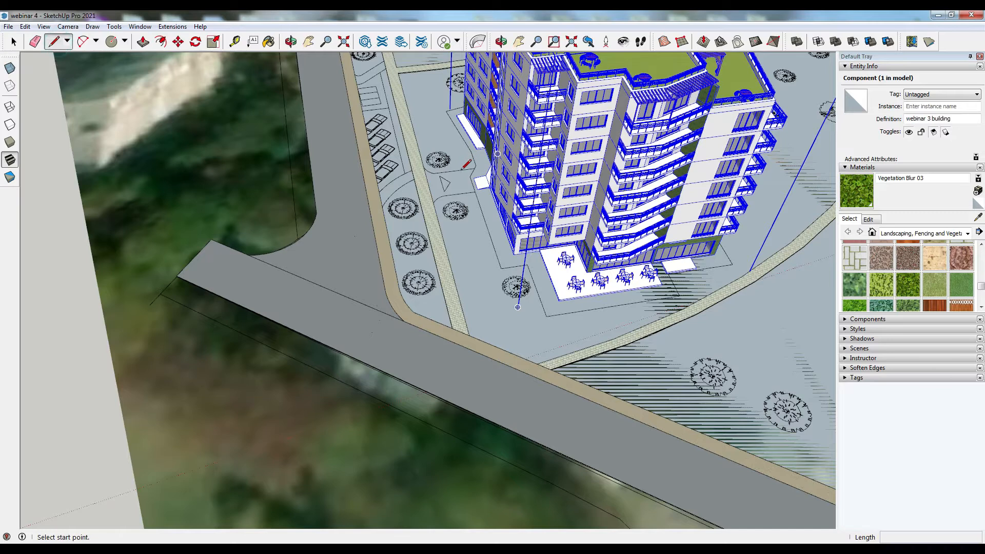
{"action": "scroll", "coordinate": [469, 178], "scroll_direction": "up", "scroll_amount": 2}
{"action": "left_click", "coordinate": [477, 179]}
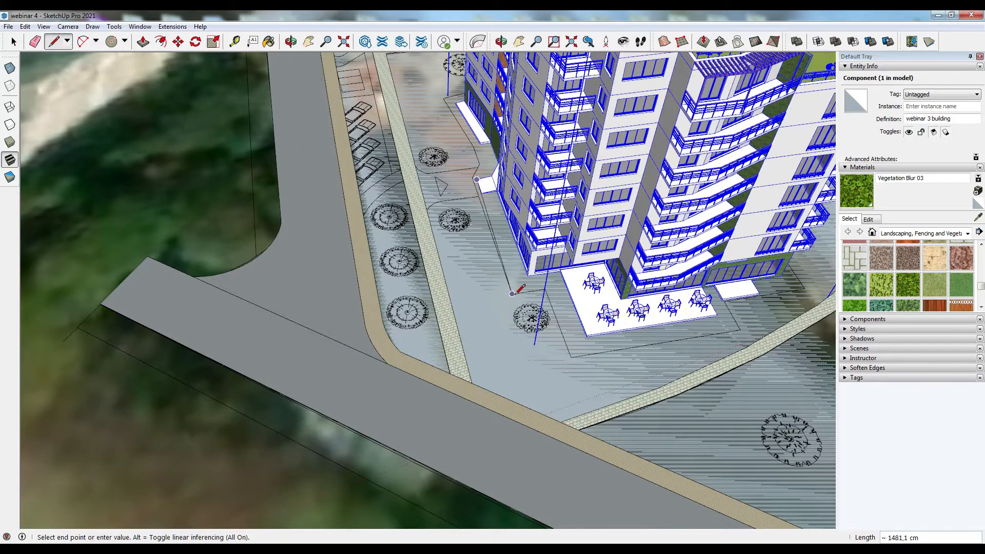
{"action": "left_click", "coordinate": [513, 293]}
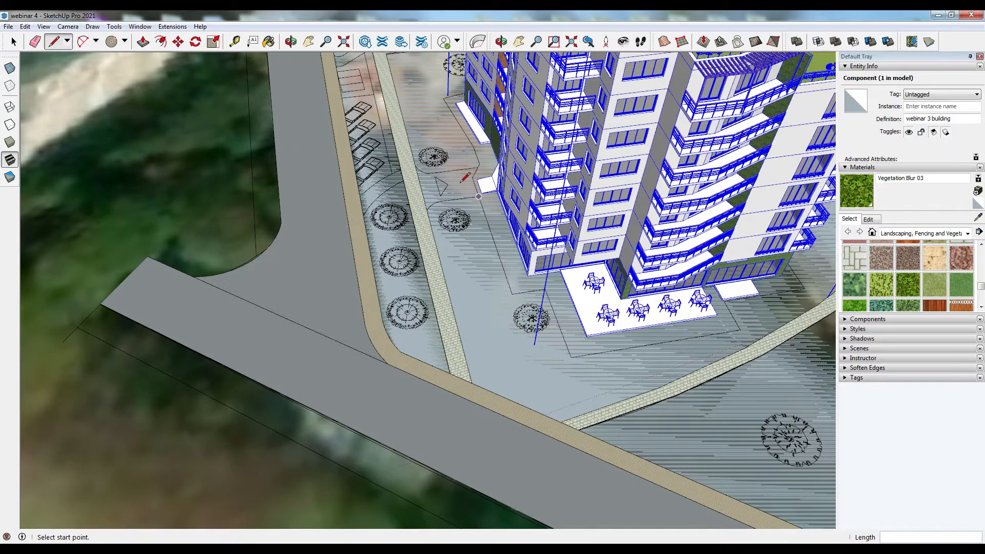
{"action": "left_click", "coordinate": [472, 178]}
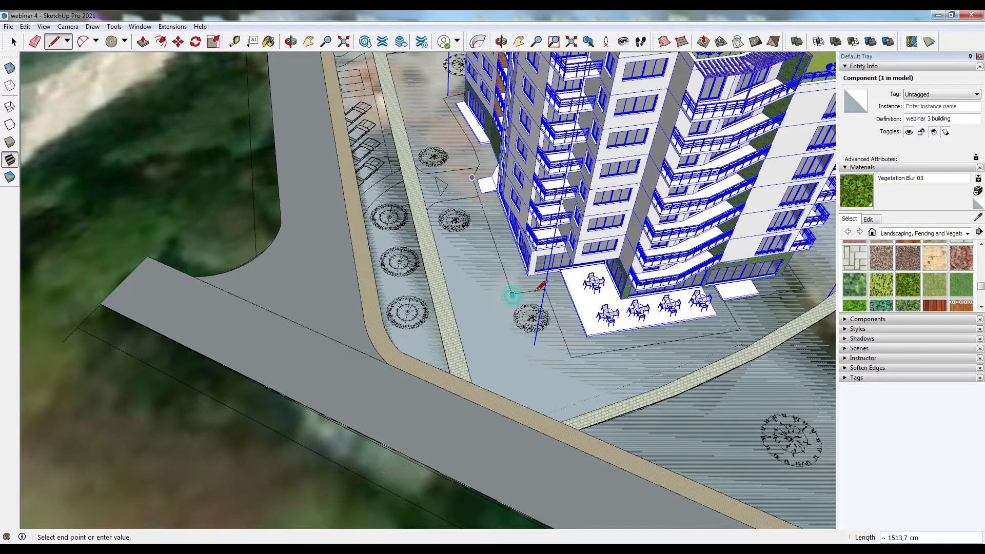
{"action": "left_click", "coordinate": [512, 294]}
{"action": "left_click", "coordinate": [545, 289]}
{"action": "left_click", "coordinate": [571, 357]}
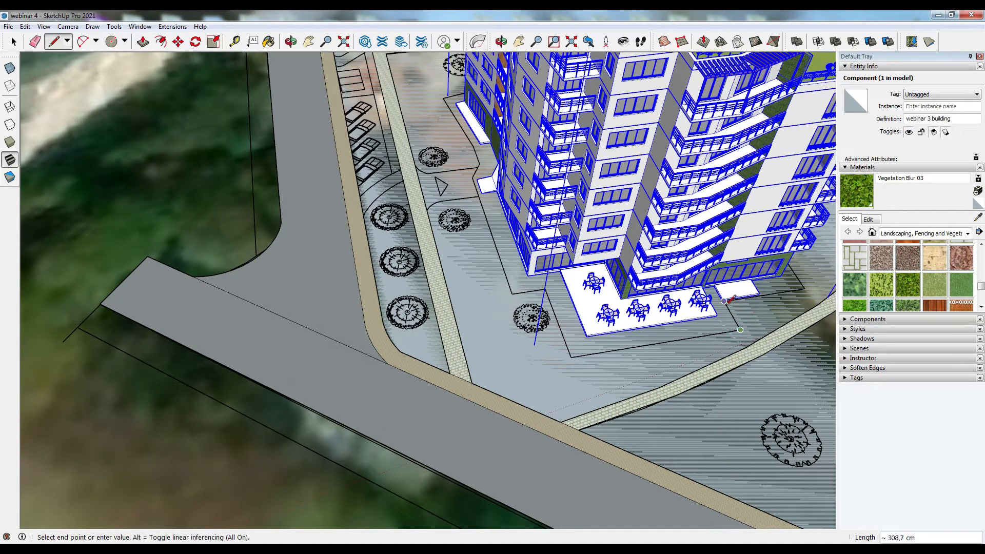
- Trace the remaining footprint edges around the building with lines to complete the pavement boundary
{"action": "scroll", "coordinate": [775, 322], "scroll_direction": "up", "scroll_amount": 2}
{"action": "middle_click_drag", "start_coordinate": [792, 275], "coordinate": [769, 335]}
{"action": "scroll", "coordinate": [683, 327], "scroll_direction": "up", "scroll_amount": 2}
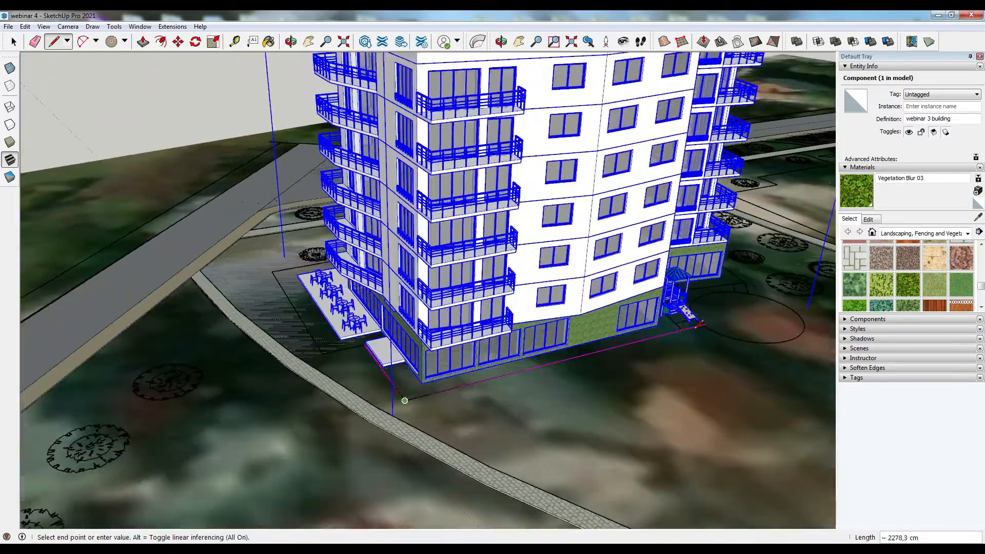
{"action": "left_click", "coordinate": [681, 329]}
{"action": "middle_click_drag", "start_coordinate": [681, 328], "coordinate": [373, 348]}
{"action": "scroll", "coordinate": [369, 346], "scroll_direction": "up", "scroll_amount": 1}
{"action": "scroll", "coordinate": [369, 346], "scroll_direction": "up", "scroll_amount": 6}
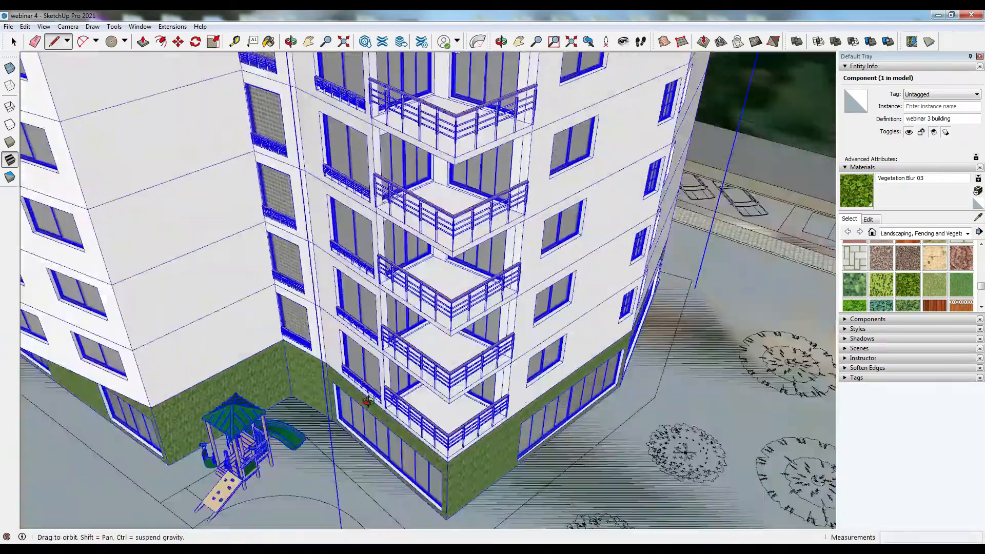
{"action": "scroll", "coordinate": [258, 458], "scroll_direction": "up", "scroll_amount": 3}
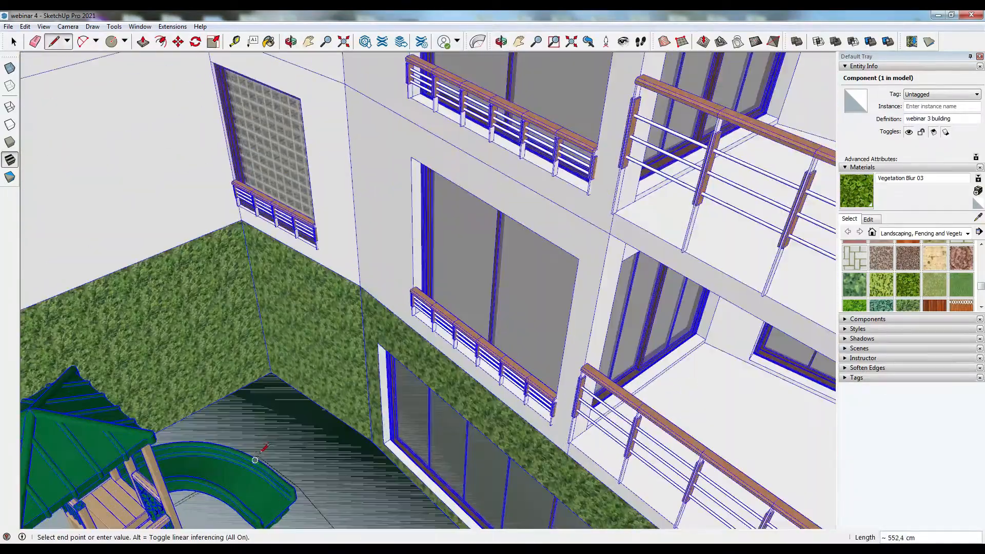
{"action": "scroll", "coordinate": [299, 486], "scroll_direction": "down", "scroll_amount": 7}
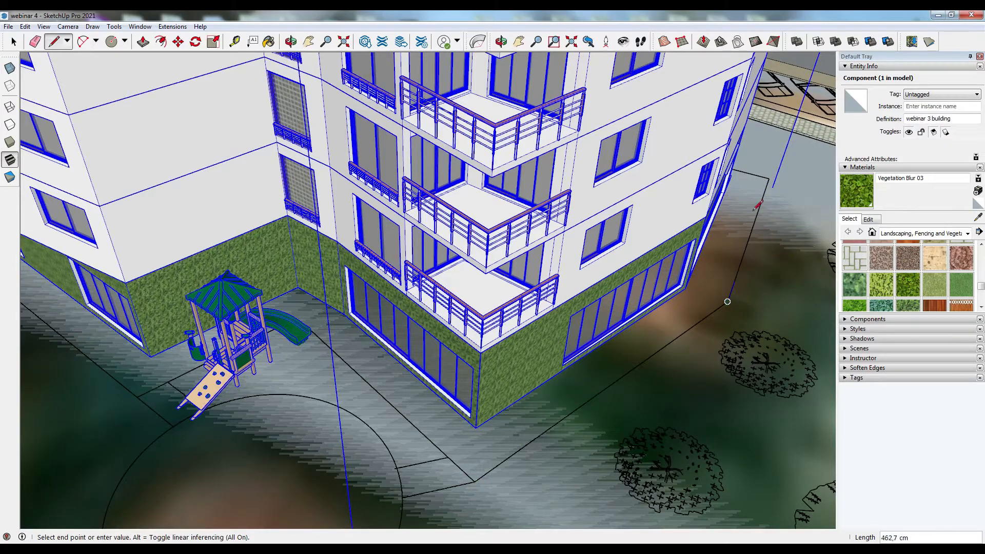
{"action": "left_click", "coordinate": [727, 302]}
{"action": "middle_click_drag", "start_coordinate": [771, 176], "coordinate": [483, 357]}
{"action": "scroll", "coordinate": [482, 358], "scroll_direction": "up", "scroll_amount": 2}
{"action": "left_click", "coordinate": [534, 334]}
{"action": "left_click", "coordinate": [778, 222]}
{"action": "key", "text": "Escape"}
- Paint the pavement face around the building with the Pavers Driveway Brick material
{"action": "key", "text": "space"}
{"action": "left_click", "coordinate": [343, 458]}
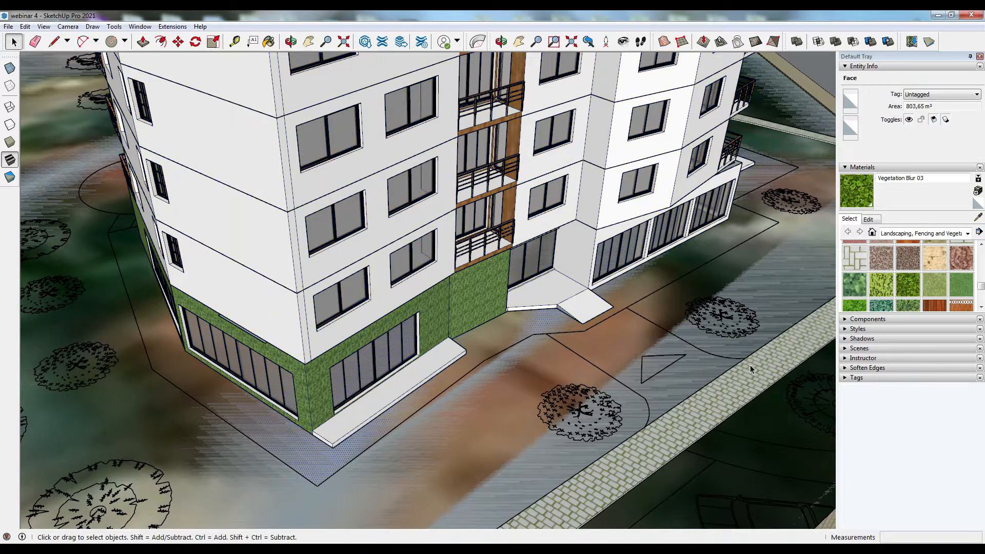
{"action": "scroll", "coordinate": [903, 272], "scroll_direction": "up", "scroll_amount": 3}
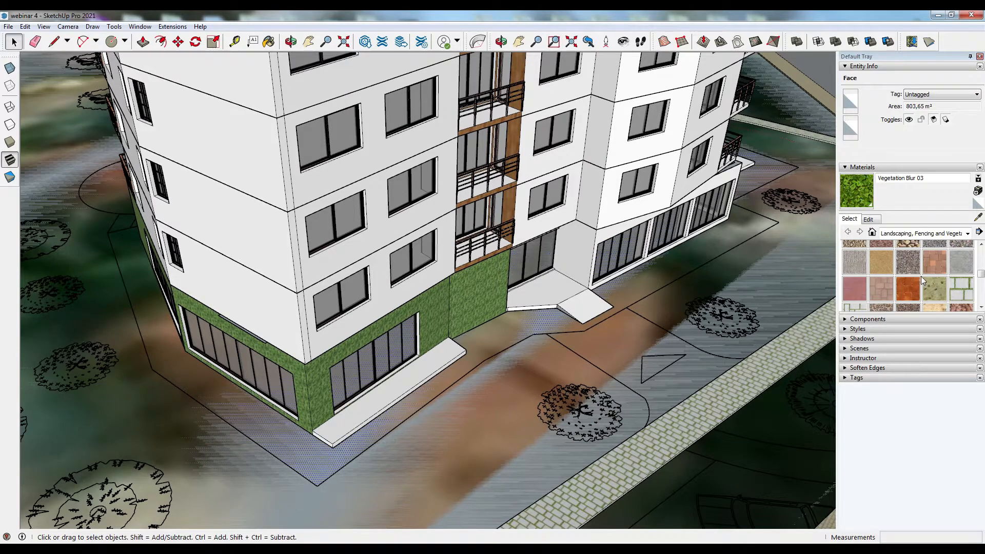
{"action": "left_click", "coordinate": [934, 265]}
{"action": "left_click", "coordinate": [512, 325]}
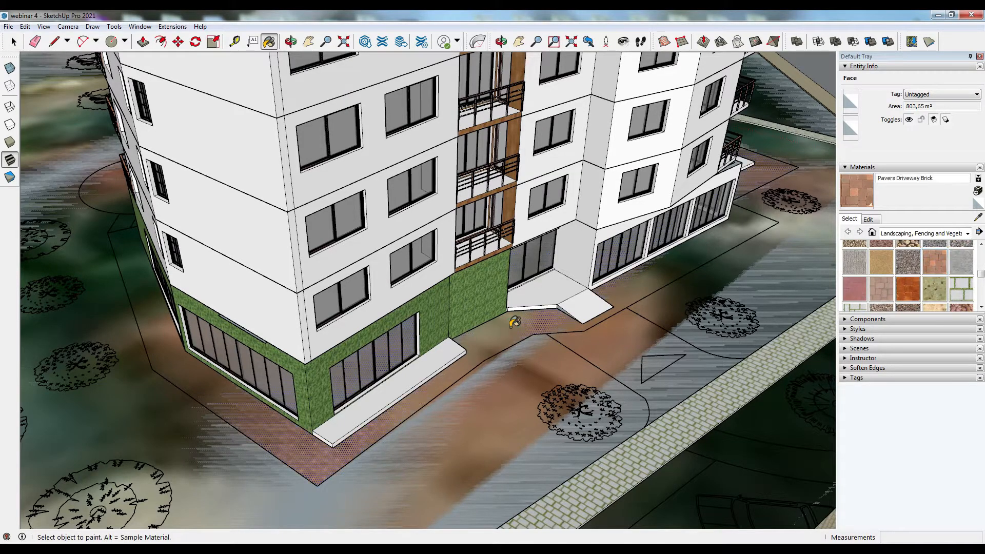
- Extrude the paved face around the building by 10 cm with Push/Pull
{"action": "left_click", "coordinate": [142, 43]}
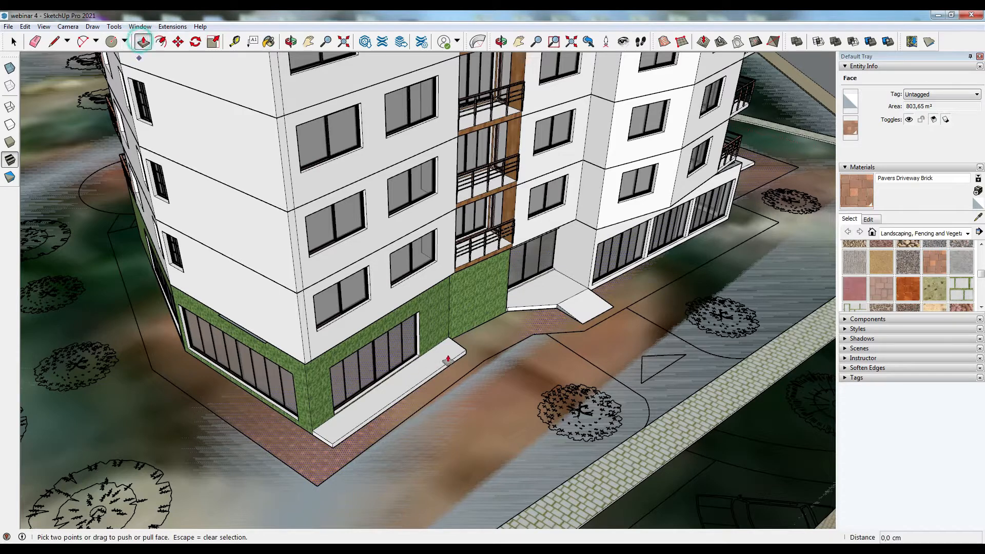
{"action": "left_click", "coordinate": [493, 350]}
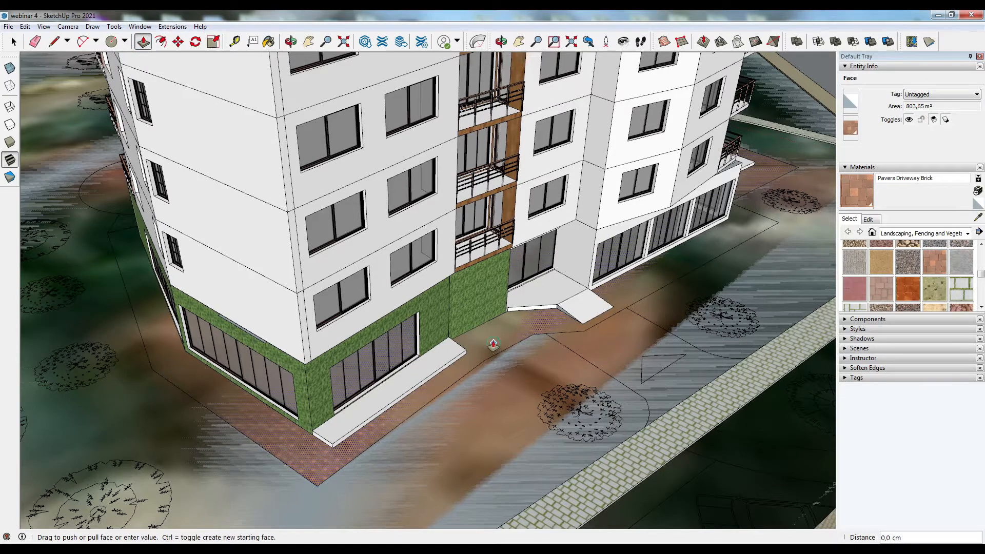
{"action": "left_click", "coordinate": [672, 435]}
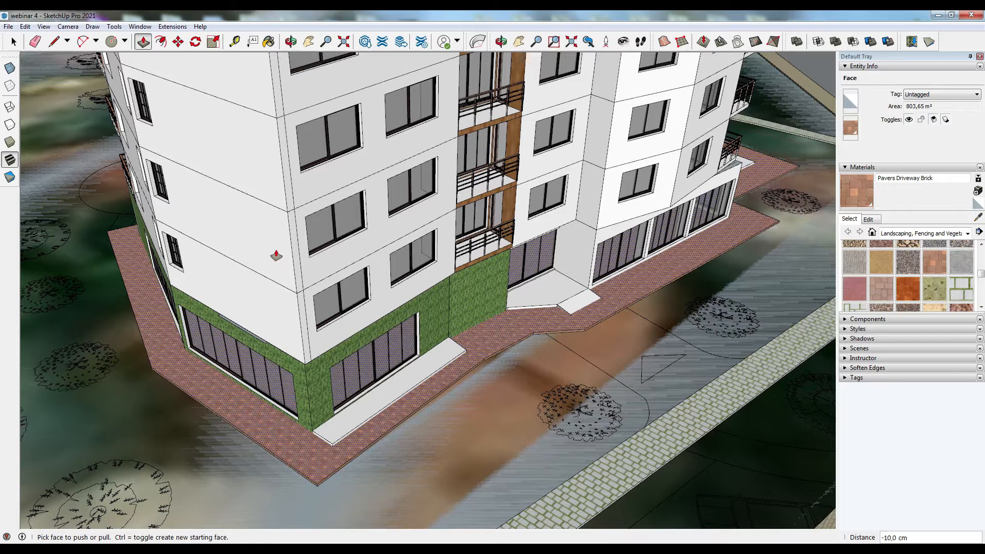
- Move the building up 55 cm by its base corner, then undo the move
{"action": "left_click", "coordinate": [178, 41]}
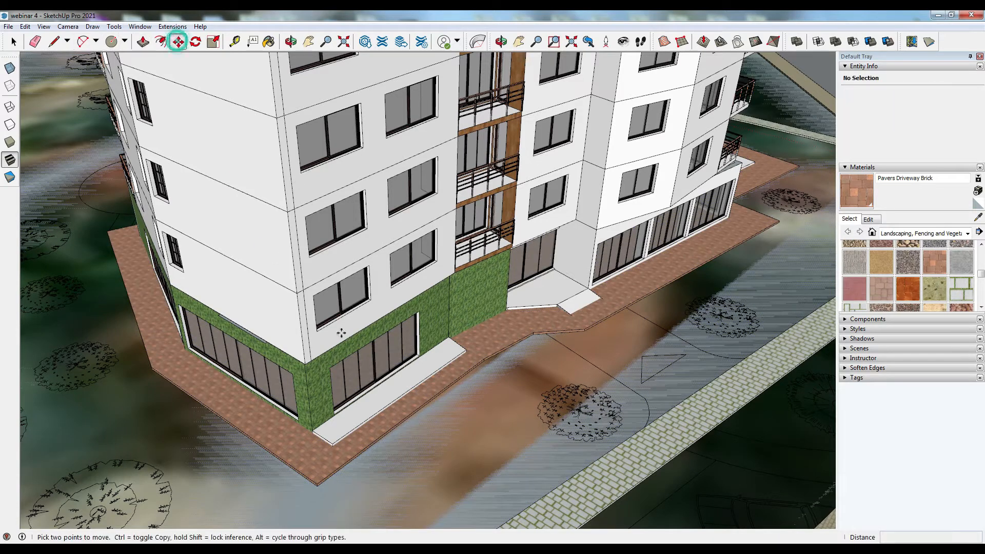
{"action": "left_click", "coordinate": [332, 449]}
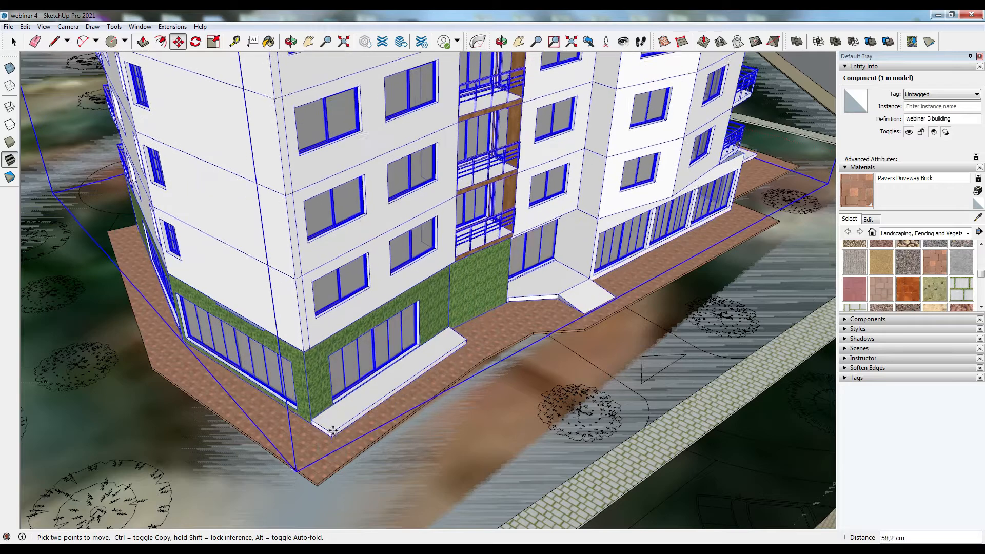
{"action": "left_click", "coordinate": [335, 435]}
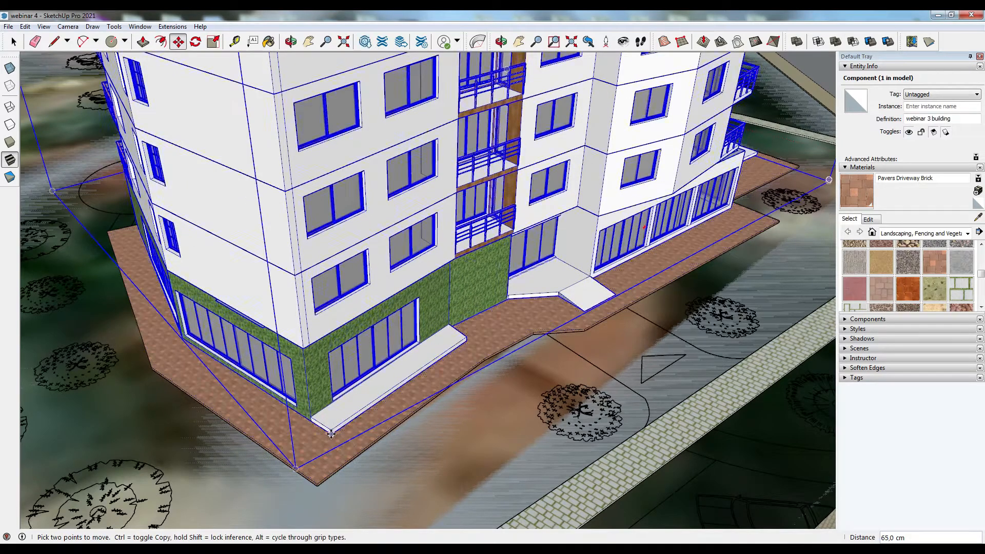
{"action": "type", "text": "55"}
{"action": "key", "text": "Return"}
{"action": "key", "text": "ctrl+z"}
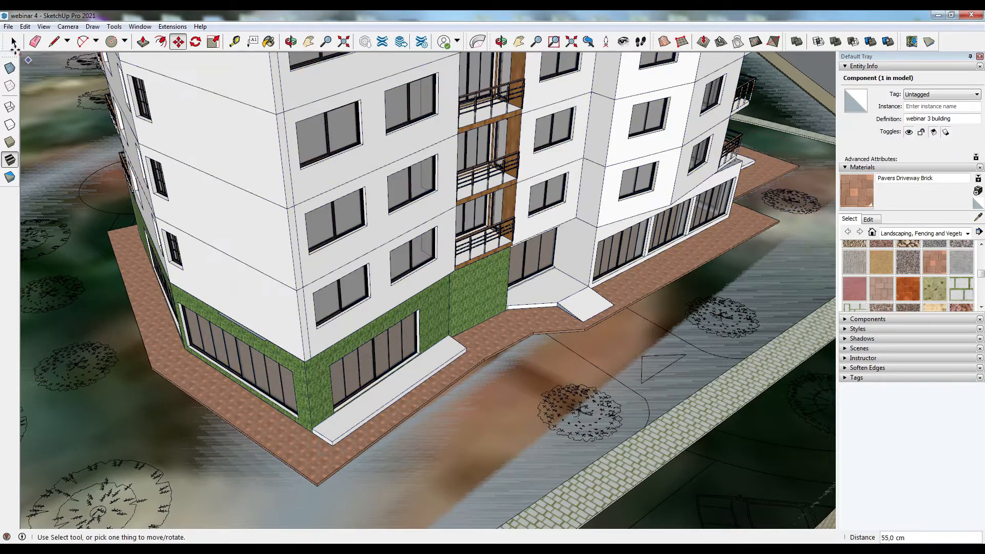
- Select the paved area's face and edges and make them a group
{"action": "left_click", "coordinate": [13, 42]}
{"action": "scroll", "coordinate": [367, 368], "scroll_direction": "down", "scroll_amount": 1}
{"action": "scroll", "coordinate": [366, 369], "scroll_direction": "down", "scroll_amount": 10}
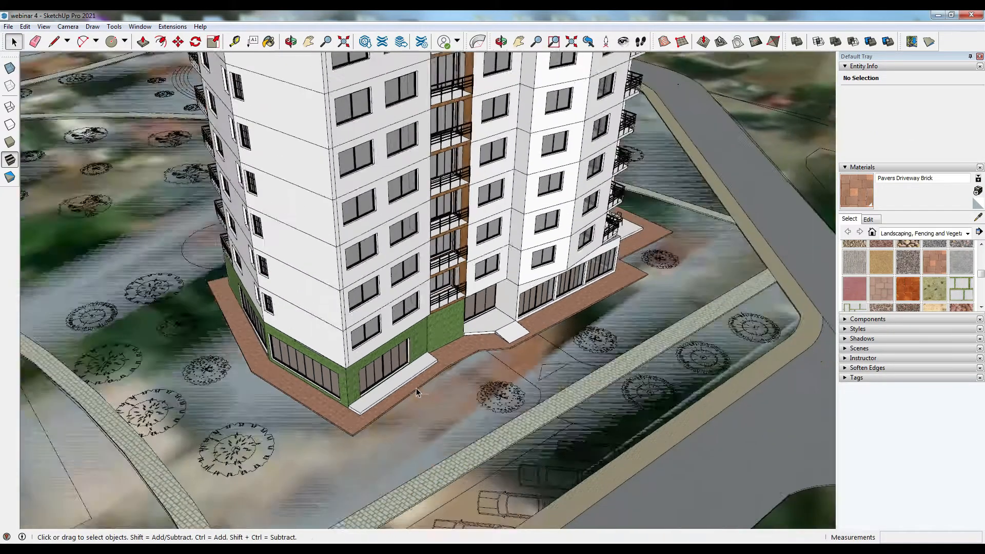
{"action": "scroll", "coordinate": [453, 300], "scroll_direction": "down", "scroll_amount": 10}
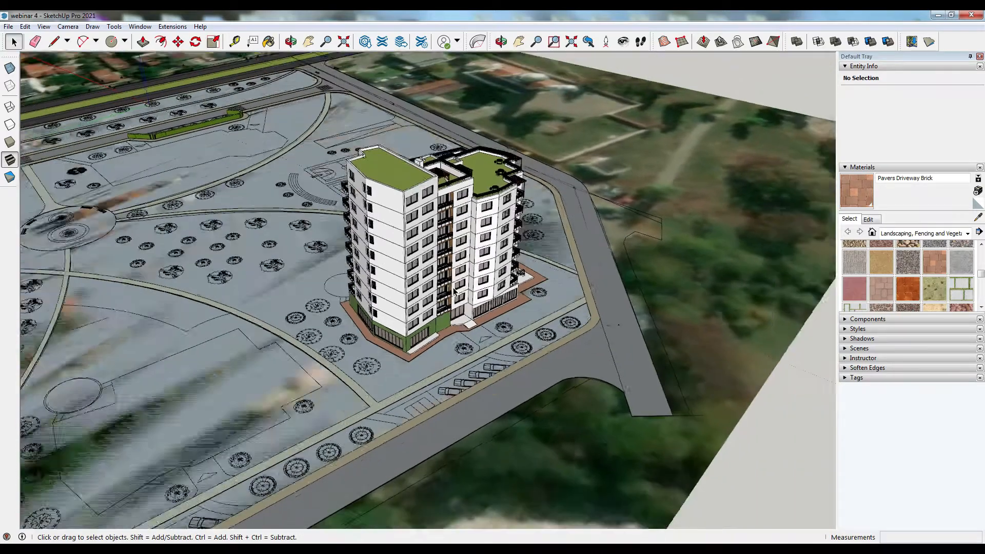
{"action": "scroll", "coordinate": [431, 331], "scroll_direction": "up", "scroll_amount": 8}
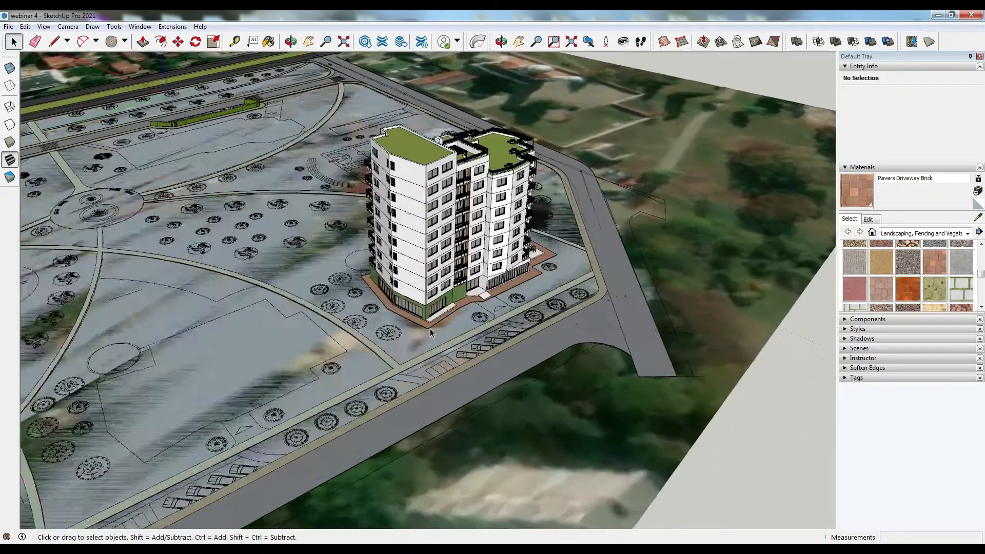
{"action": "double_click", "coordinate": [430, 327]}
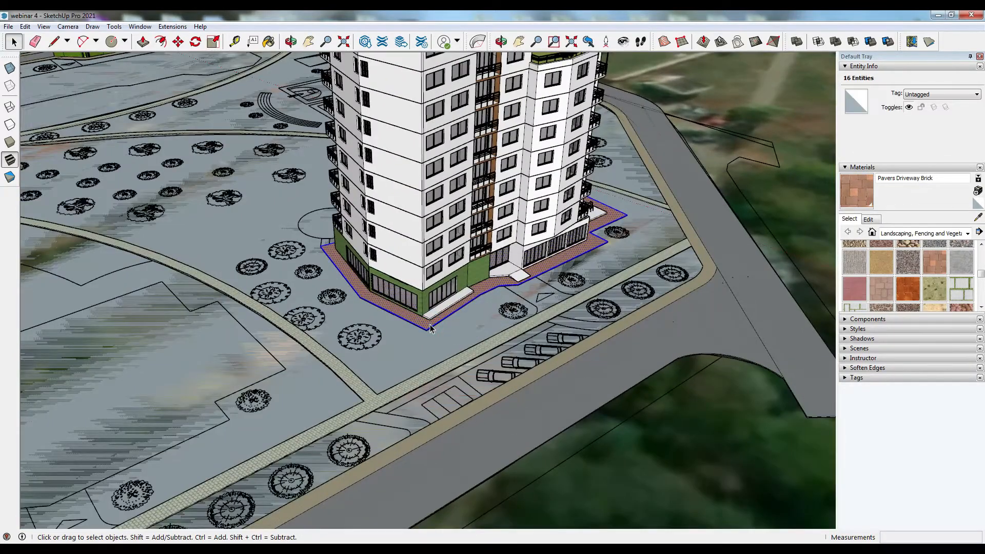
{"action": "right_click", "coordinate": [430, 327]}
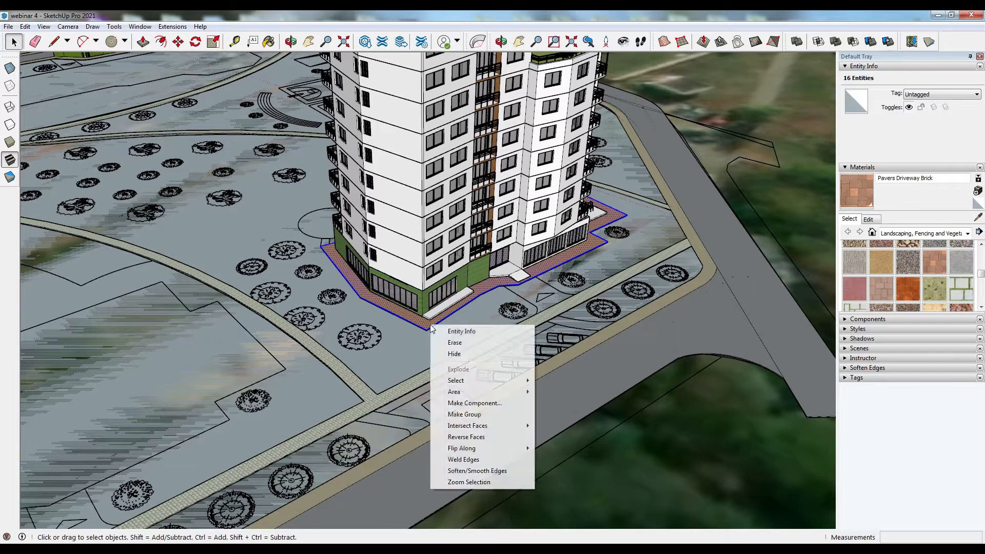
{"action": "left_click", "coordinate": [488, 418]}
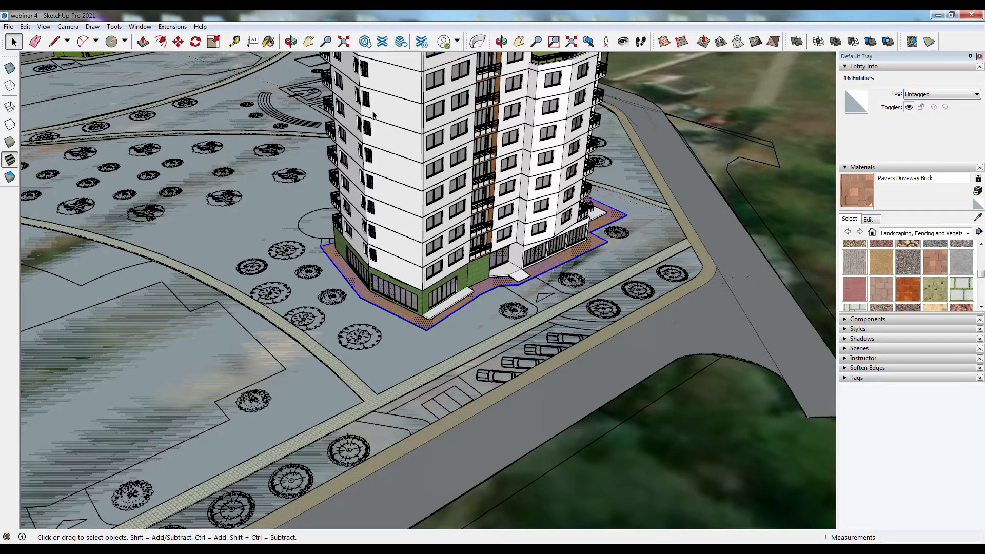
- Copy the paved group onto the neighbouring building plot in front of the first building
{"action": "left_click", "coordinate": [177, 42]}
{"action": "middle_click_drag", "start_coordinate": [301, 325], "coordinate": [535, 295]}
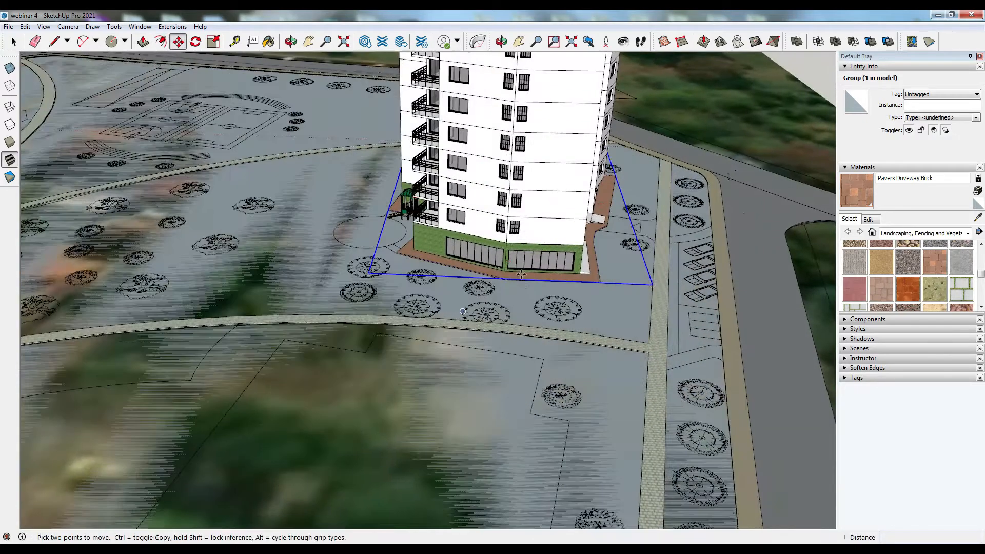
{"action": "scroll", "coordinate": [506, 286], "scroll_direction": "up", "scroll_amount": 6}
{"action": "scroll", "coordinate": [501, 277], "scroll_direction": "up", "scroll_amount": 2}
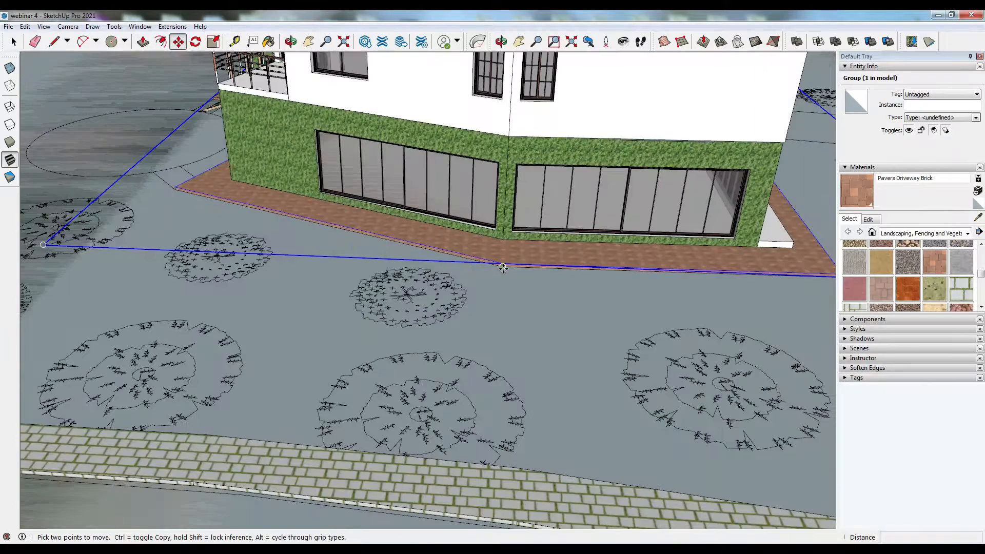
{"action": "left_click", "coordinate": [502, 268]}
{"action": "scroll", "coordinate": [505, 210], "scroll_direction": "down", "scroll_amount": 9}
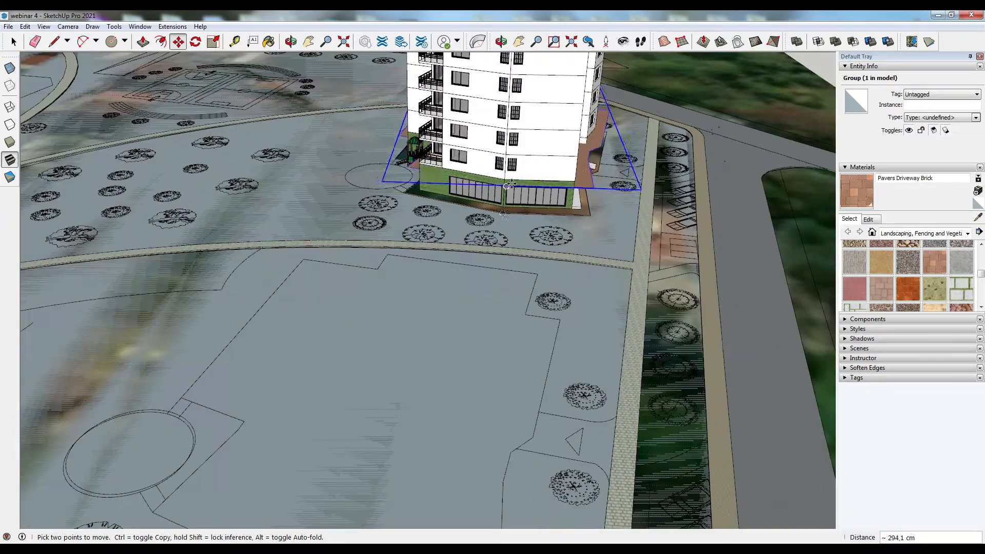
{"action": "scroll", "coordinate": [506, 186], "scroll_direction": "down", "scroll_amount": 3}
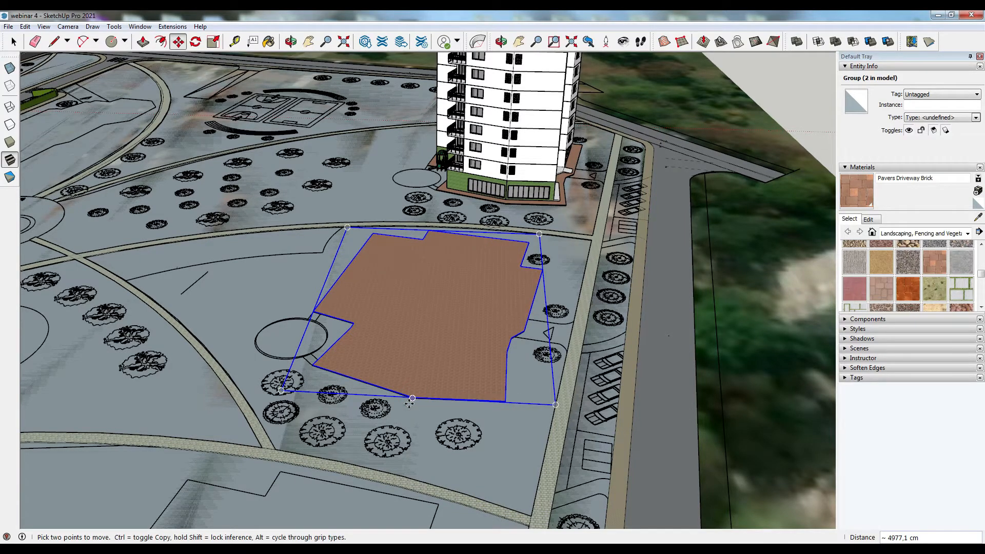
- Move the copied paved group so its corner snaps onto the neighbouring plot's boundary corner
{"action": "scroll", "coordinate": [409, 404], "scroll_direction": "up", "scroll_amount": 8}
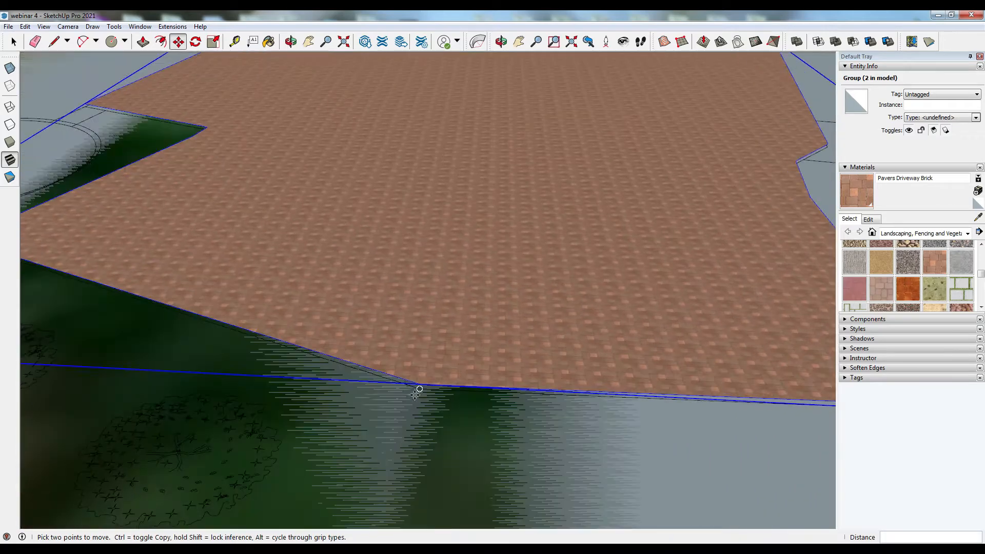
{"action": "left_click", "coordinate": [419, 391]}
{"action": "scroll", "coordinate": [419, 391], "scroll_direction": "down", "scroll_amount": 3}
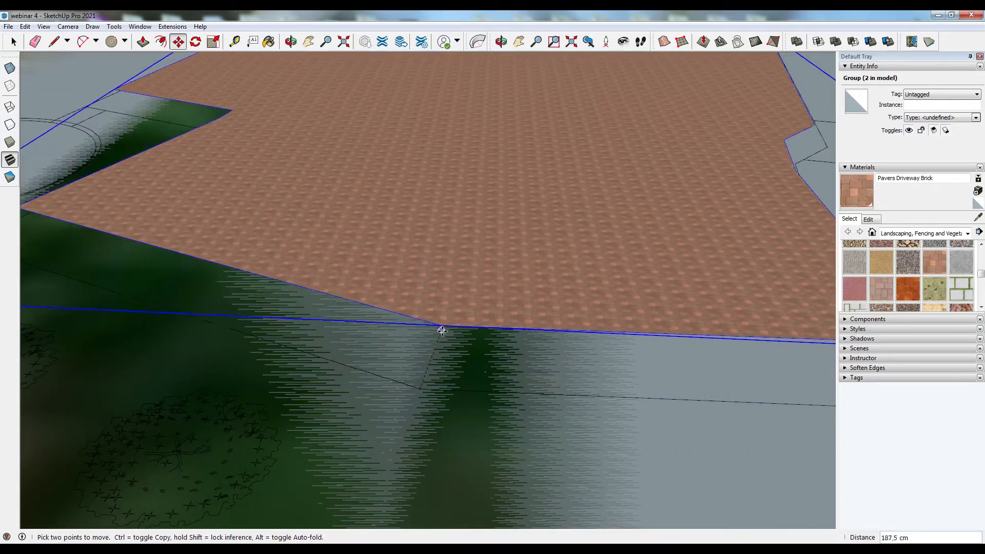
{"action": "scroll", "coordinate": [528, 333], "scroll_direction": "down", "scroll_amount": 3}
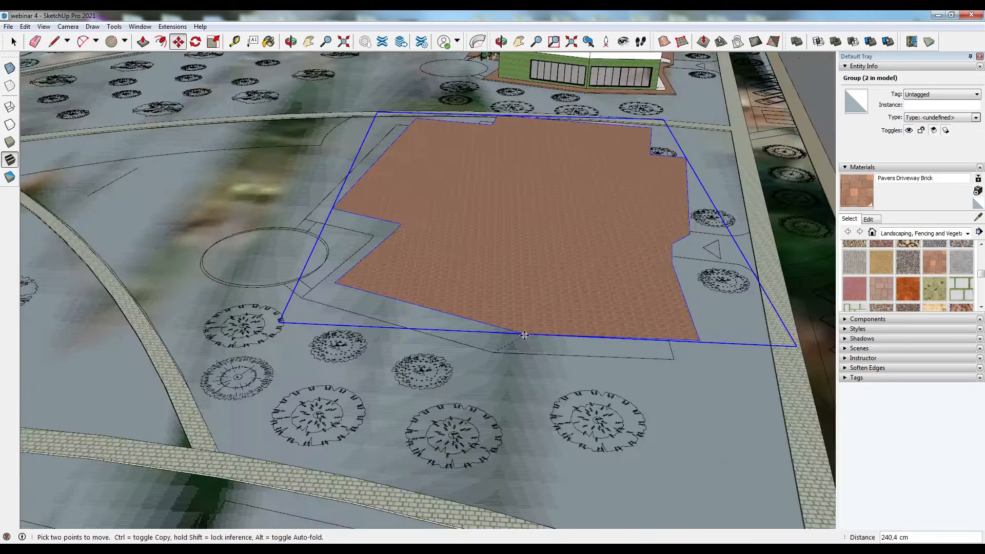
{"action": "scroll", "coordinate": [519, 326], "scroll_direction": "down", "scroll_amount": 3}
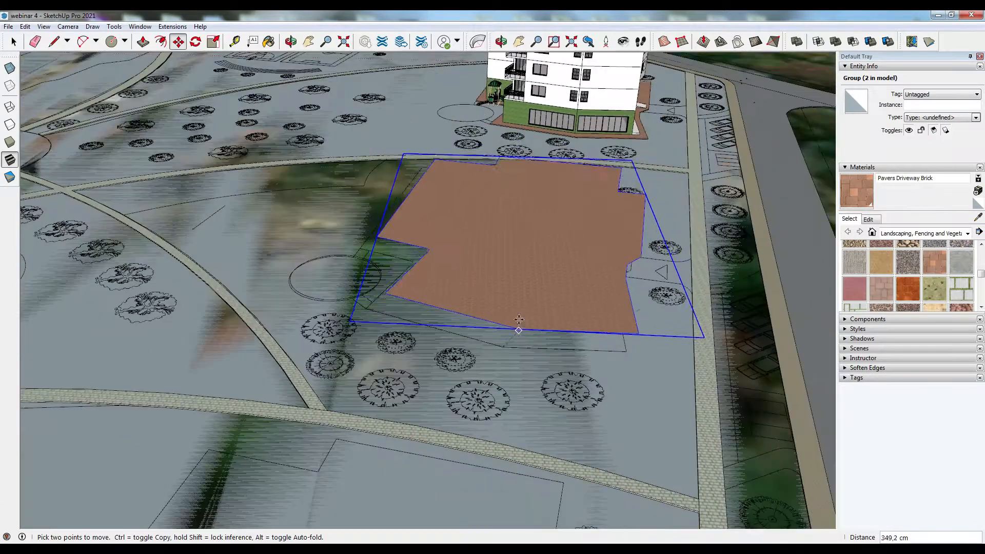
{"action": "scroll", "coordinate": [513, 288], "scroll_direction": "up", "scroll_amount": 3}
{"action": "scroll", "coordinate": [514, 271], "scroll_direction": "down", "scroll_amount": 6}
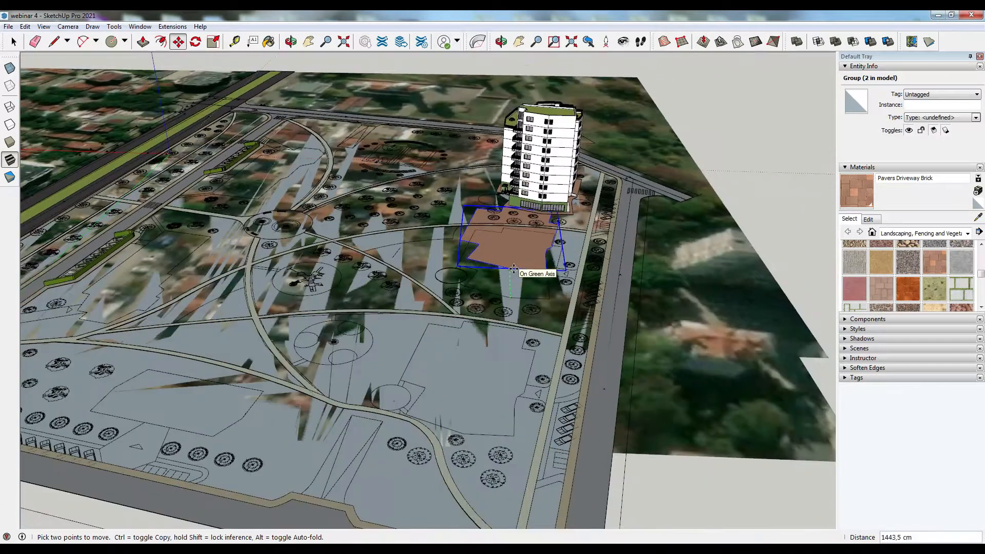
{"action": "scroll", "coordinate": [475, 409], "scroll_direction": "up", "scroll_amount": 8}
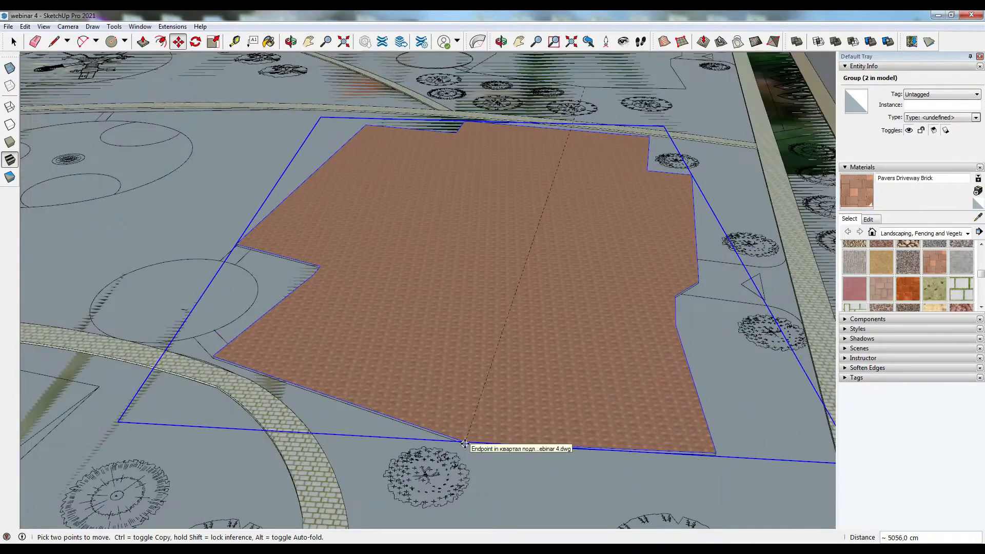
{"action": "left_click", "coordinate": [464, 444]}
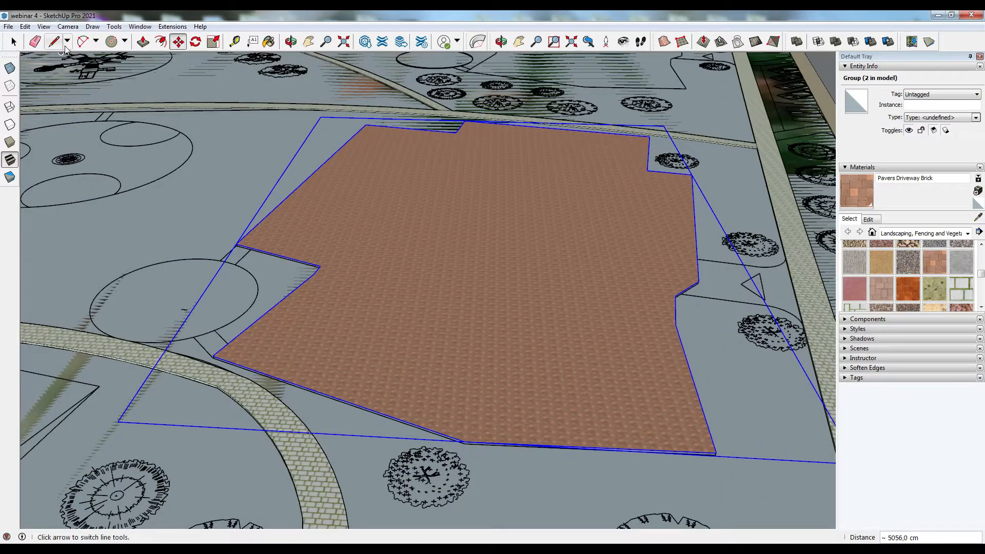
- Inside the copied group, extrude the paved face 10 cm with Push/Pull
{"action": "middle_click_drag", "start_coordinate": [451, 356], "coordinate": [436, 387]}
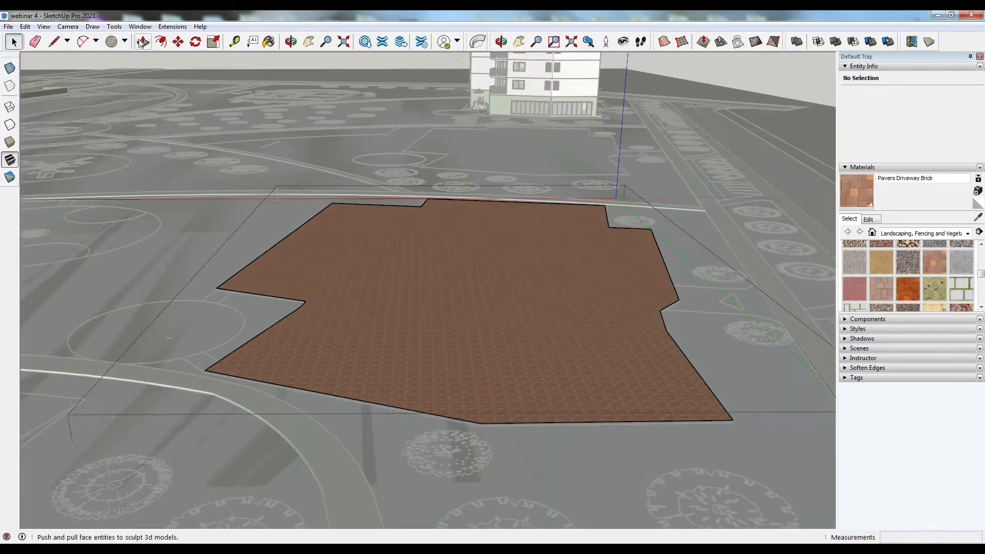
{"action": "left_click", "coordinate": [142, 43]}
{"action": "left_click", "coordinate": [325, 361]}
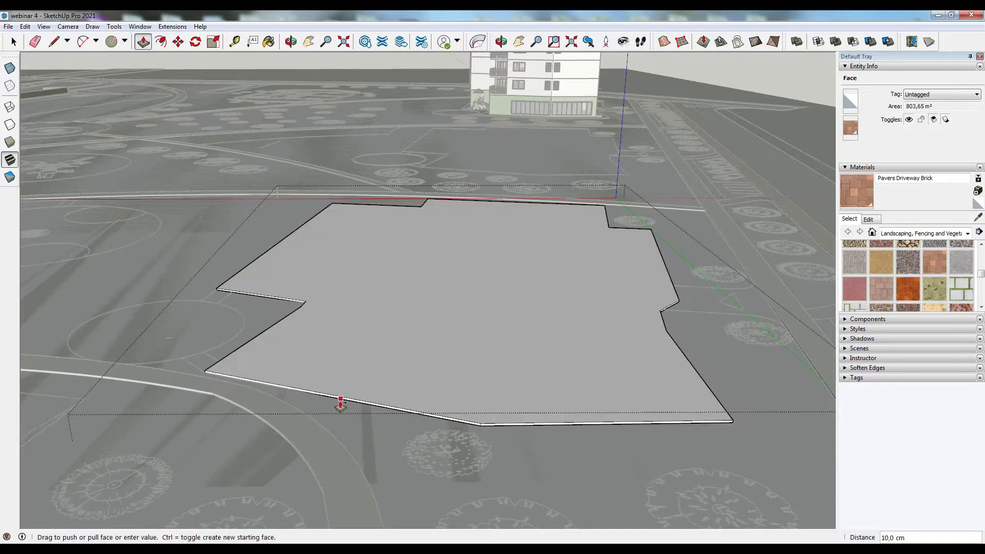
{"action": "left_click", "coordinate": [340, 399]}
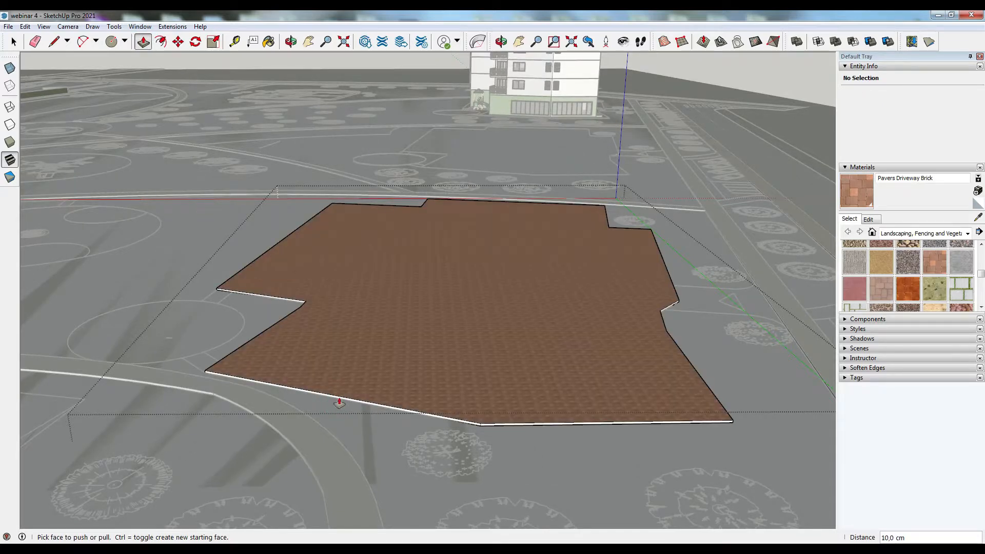
- Try to paint the plot face surrounding the paved area with Pavers Driveway Brick
{"action": "left_click", "coordinate": [13, 42]}
{"action": "key", "text": "o"}
{"action": "key", "text": "space"}
{"action": "left_click", "coordinate": [871, 198]}
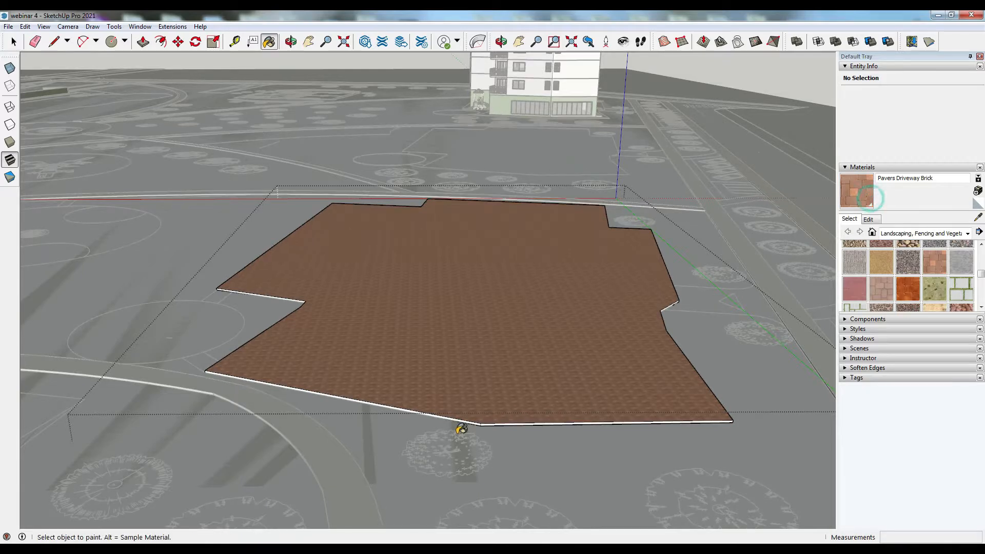
{"action": "left_click", "coordinate": [16, 43]}
{"action": "left_click", "coordinate": [732, 254]}
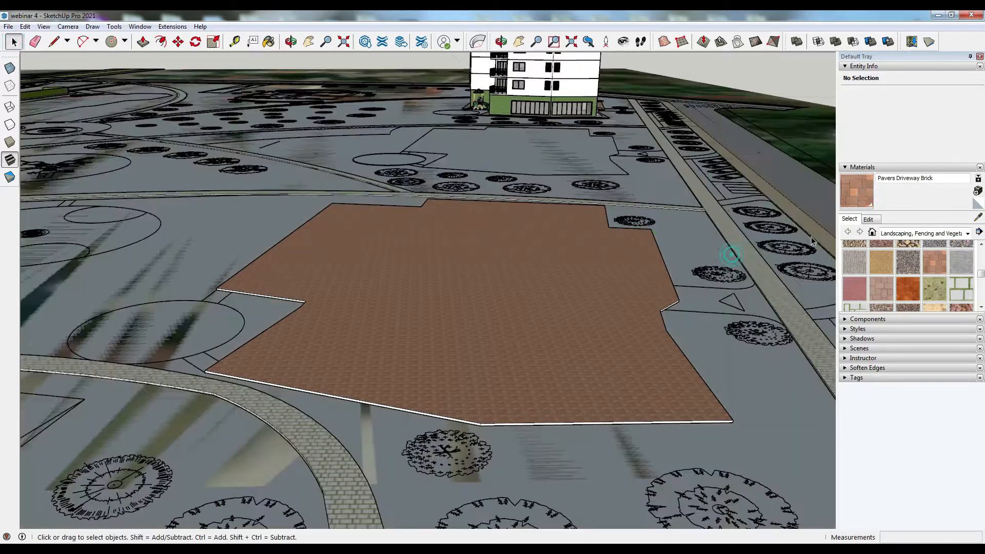
{"action": "double_click", "coordinate": [732, 254]}
{"action": "left_click", "coordinate": [857, 198]}
{"action": "left_click", "coordinate": [483, 423]}
- Copy the paved group onto the next plot across the path, snapping it to that plot's corner
{"action": "scroll", "coordinate": [488, 424], "scroll_direction": "up", "scroll_amount": 2}
{"action": "middle_click_drag", "start_coordinate": [519, 460], "coordinate": [319, 380]}
{"action": "scroll", "coordinate": [319, 379], "scroll_direction": "down", "scroll_amount": 4}
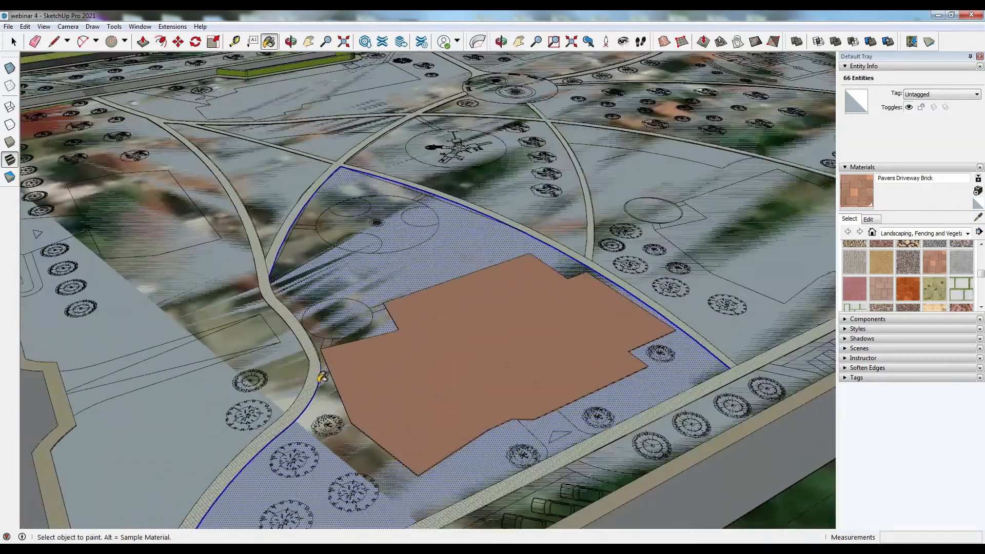
{"action": "scroll", "coordinate": [322, 377], "scroll_direction": "down", "scroll_amount": 3}
{"action": "scroll", "coordinate": [589, 354], "scroll_direction": "up", "scroll_amount": 2}
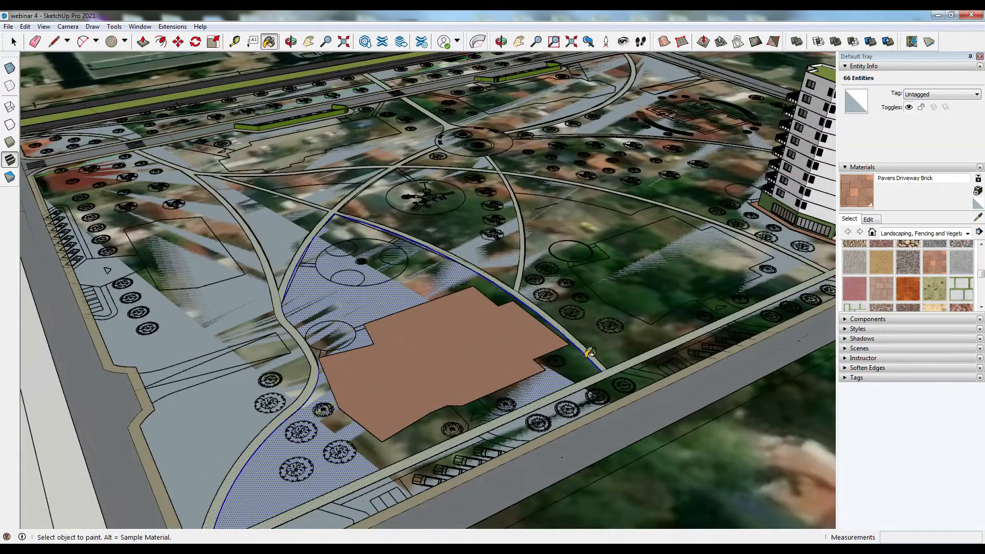
{"action": "middle_click_drag", "start_coordinate": [302, 418], "coordinate": [479, 414]}
{"action": "scroll", "coordinate": [480, 414], "scroll_direction": "up", "scroll_amount": 2}
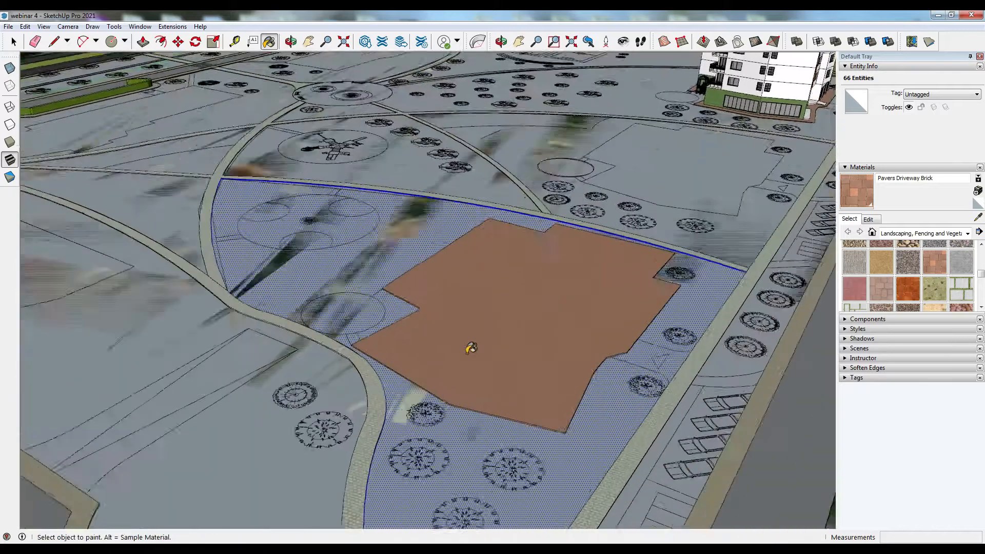
{"action": "left_click", "coordinate": [15, 43]}
{"action": "left_click", "coordinate": [512, 340]}
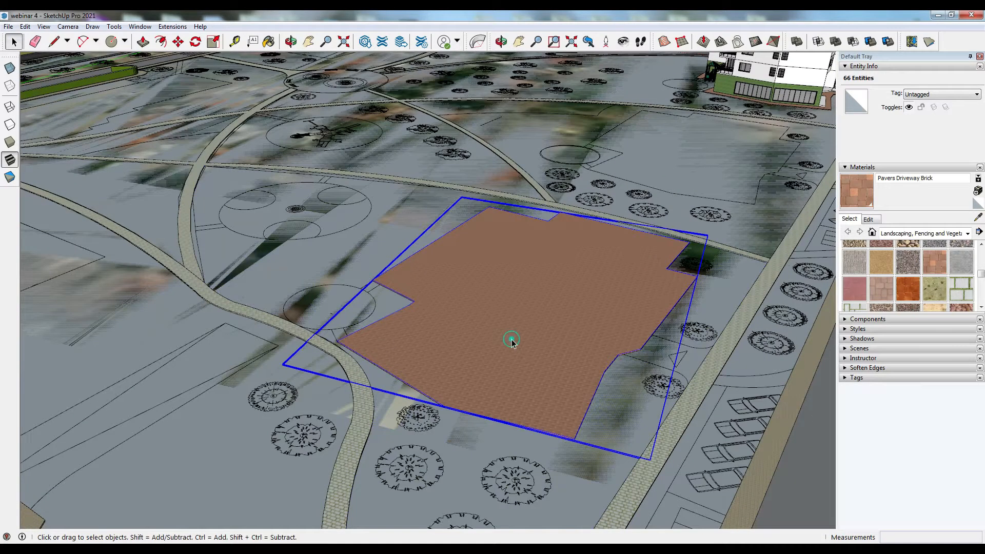
{"action": "double_click", "coordinate": [512, 340]}
{"action": "left_click", "coordinate": [457, 447]}
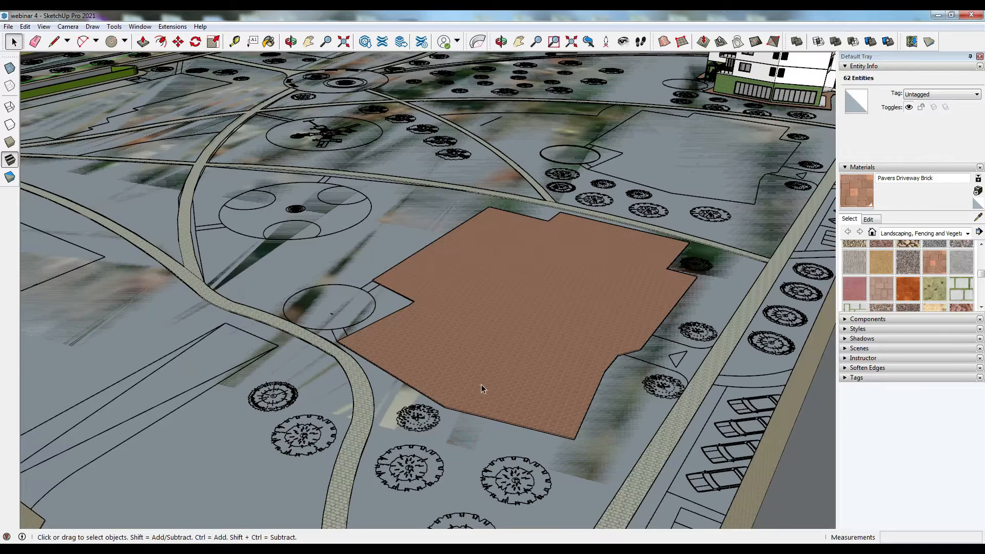
{"action": "left_click", "coordinate": [484, 383]}
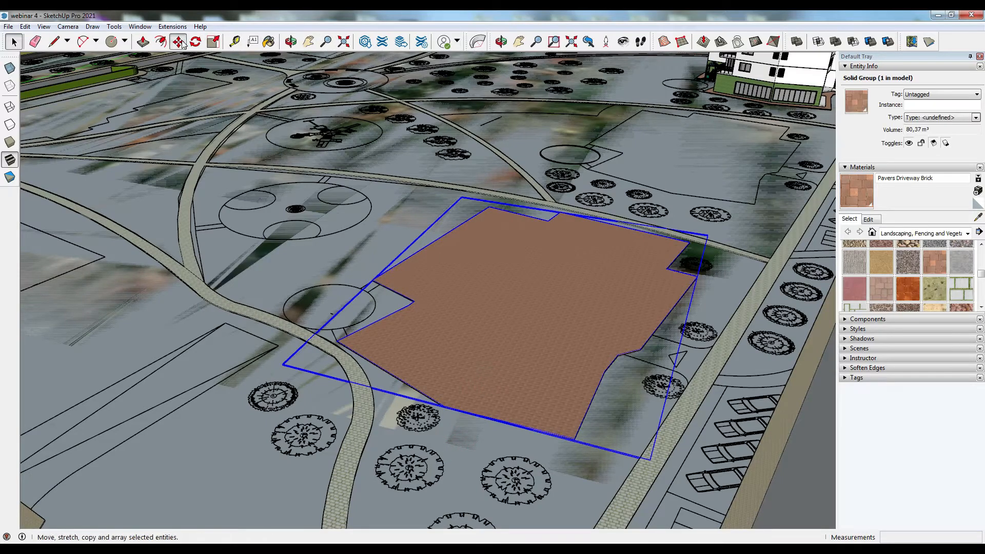
{"action": "left_click", "coordinate": [179, 42]}
{"action": "scroll", "coordinate": [491, 409], "scroll_direction": "up", "scroll_amount": 5}
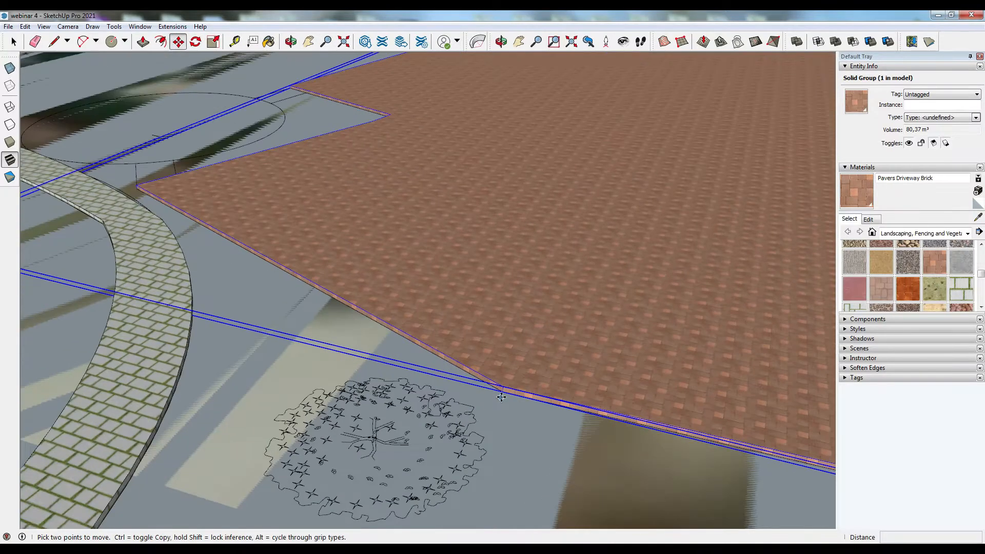
{"action": "left_click", "coordinate": [502, 393]}
{"action": "key", "text": "ctrl"}
{"action": "scroll", "coordinate": [503, 393], "scroll_direction": "down", "scroll_amount": 10}
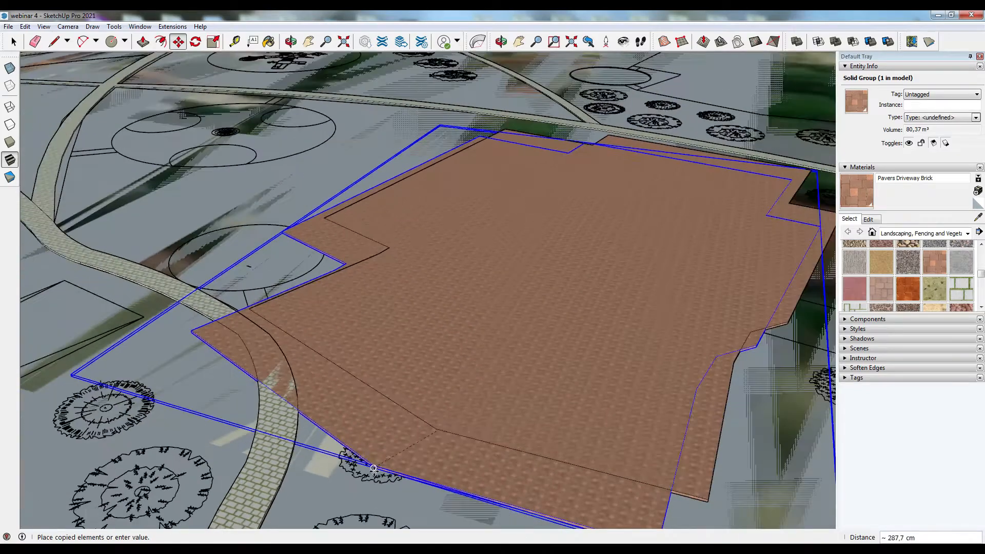
{"action": "scroll", "coordinate": [667, 211], "scroll_direction": "up", "scroll_amount": 6}
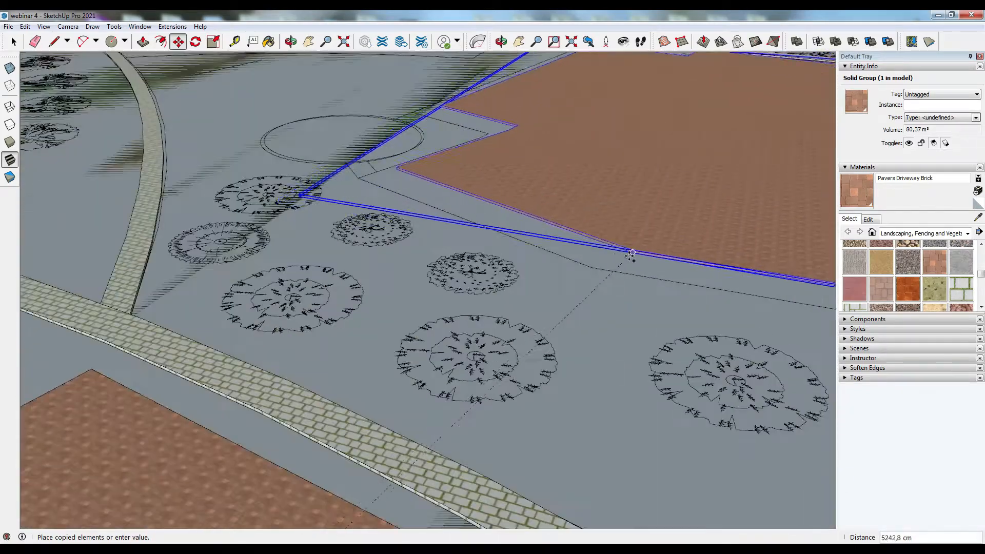
{"action": "left_click", "coordinate": [593, 264]}
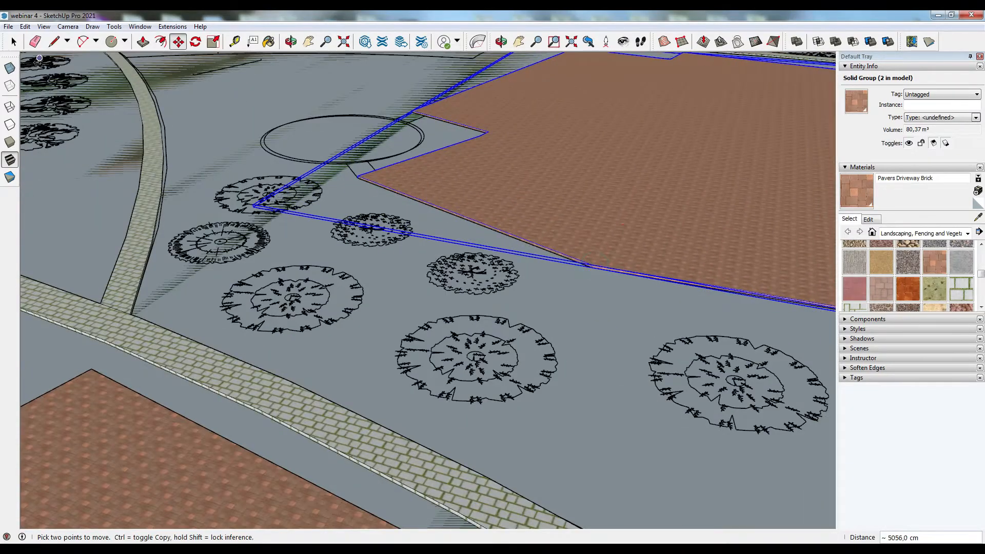
- Copy the residential building by its base corner onto the neighbouring paved plot in front of it
{"action": "left_click", "coordinate": [17, 41]}
{"action": "left_click", "coordinate": [314, 241]}
{"action": "scroll", "coordinate": [314, 274], "scroll_direction": "down", "scroll_amount": 5}
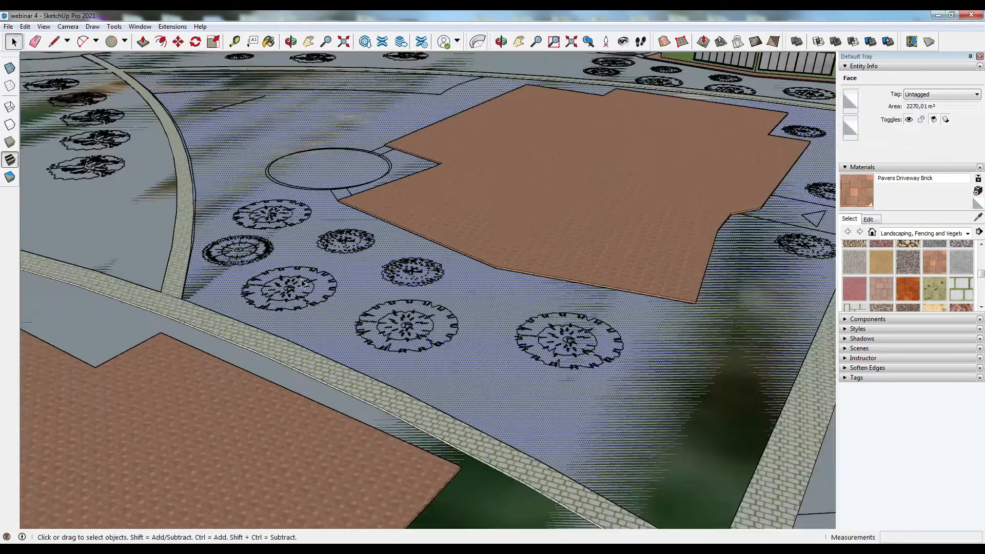
{"action": "scroll", "coordinate": [314, 284], "scroll_direction": "down", "scroll_amount": 8}
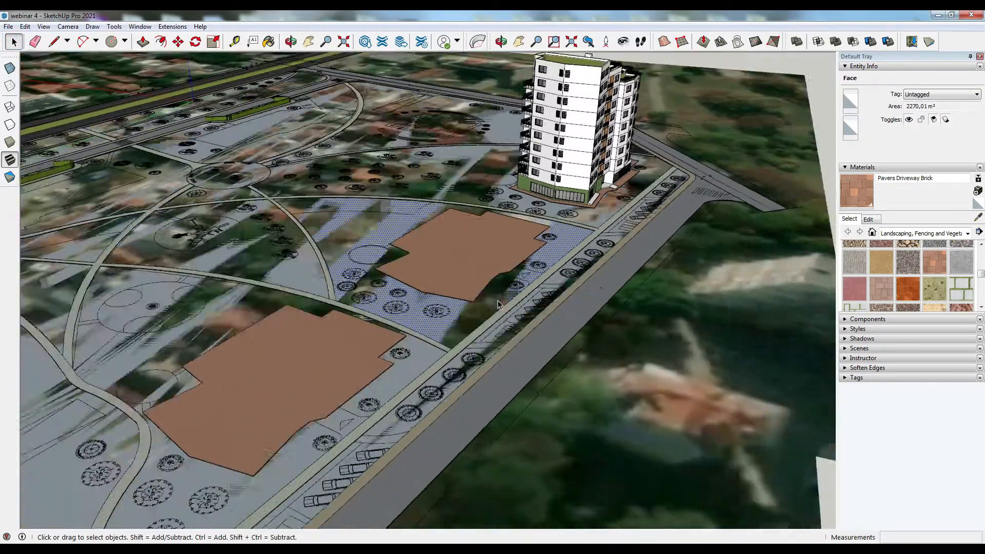
{"action": "scroll", "coordinate": [499, 305], "scroll_direction": "down", "scroll_amount": 3}
{"action": "middle_click_drag", "start_coordinate": [560, 313], "coordinate": [556, 351]}
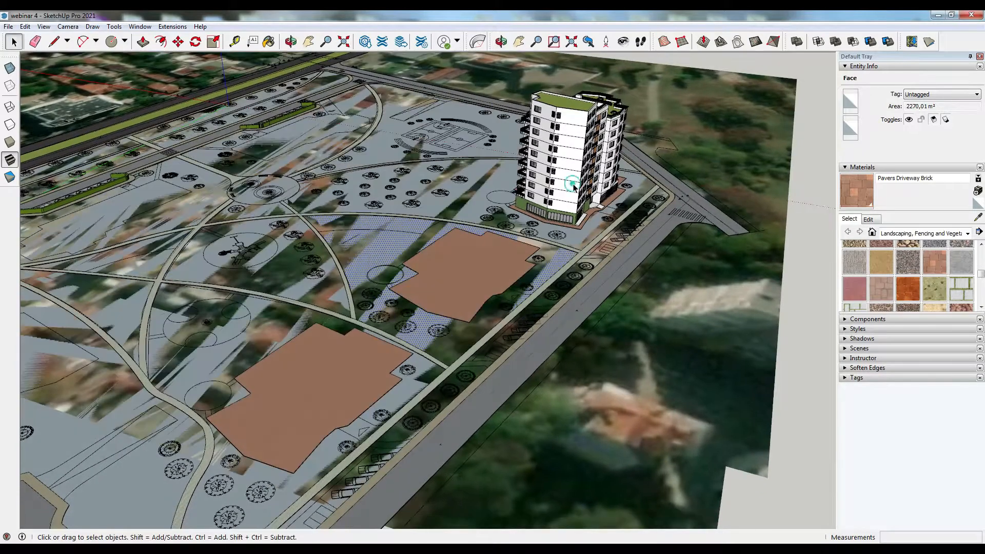
{"action": "left_click", "coordinate": [571, 186]}
{"action": "left_click", "coordinate": [178, 42]}
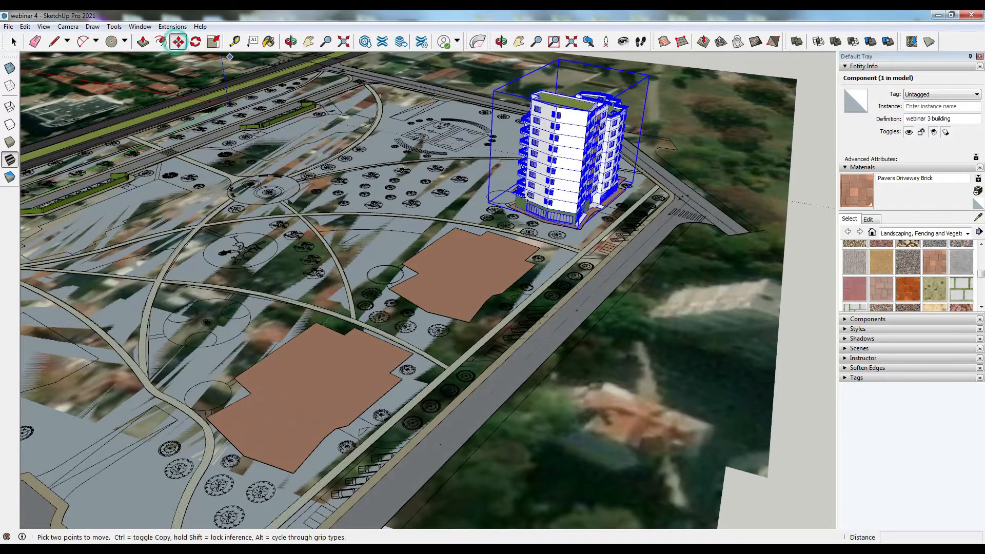
{"action": "scroll", "coordinate": [544, 222], "scroll_direction": "up", "scroll_amount": 10}
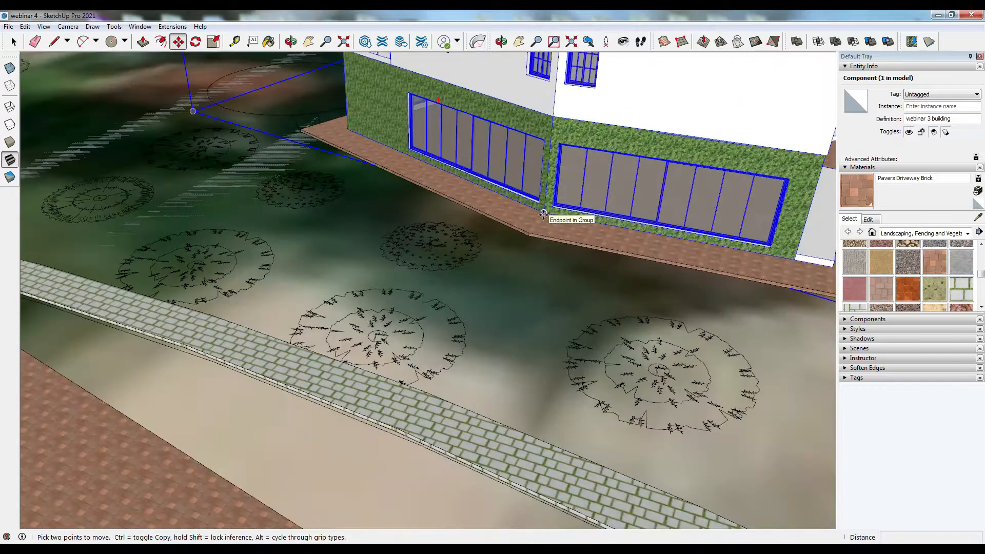
{"action": "left_click", "coordinate": [544, 215]}
{"action": "scroll", "coordinate": [544, 214], "scroll_direction": "down", "scroll_amount": 12}
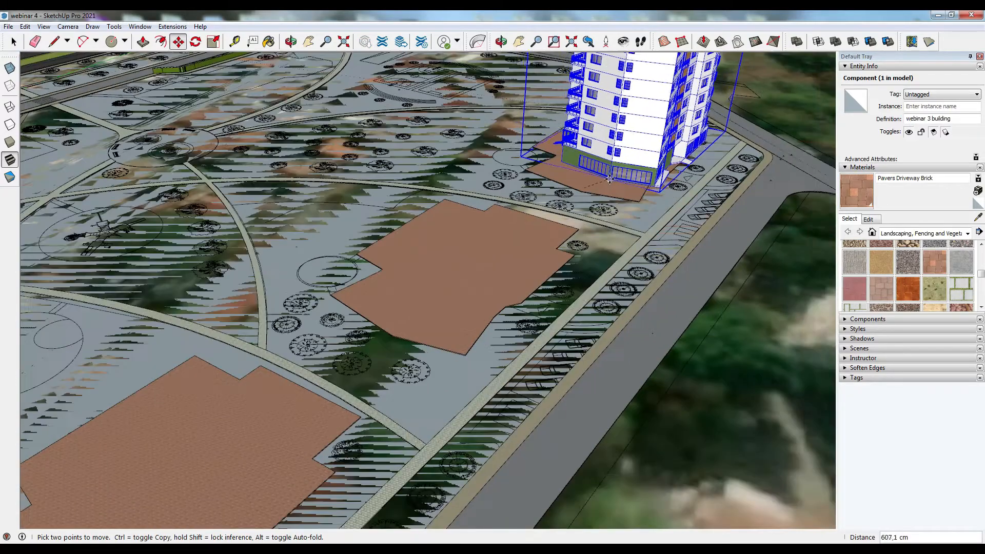
{"action": "scroll", "coordinate": [607, 178], "scroll_direction": "down", "scroll_amount": 2}
{"action": "scroll", "coordinate": [603, 179], "scroll_direction": "up", "scroll_amount": 1}
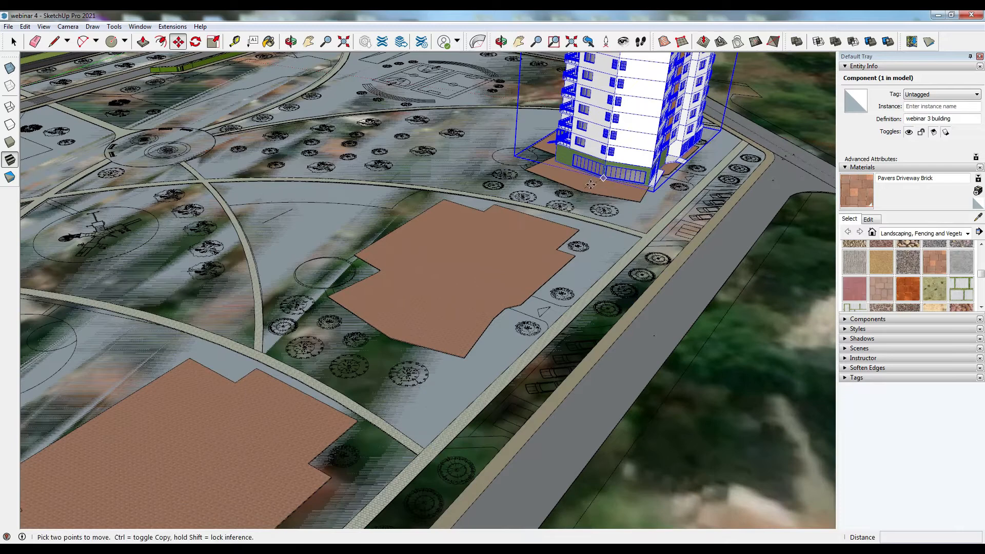
{"action": "scroll", "coordinate": [577, 188], "scroll_direction": "up", "scroll_amount": 4}
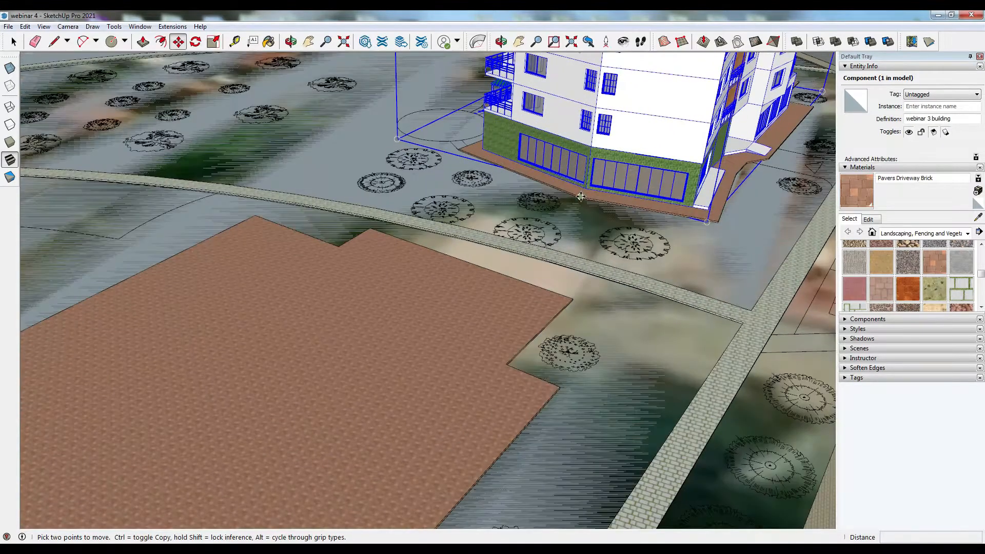
{"action": "left_click", "coordinate": [581, 196]}
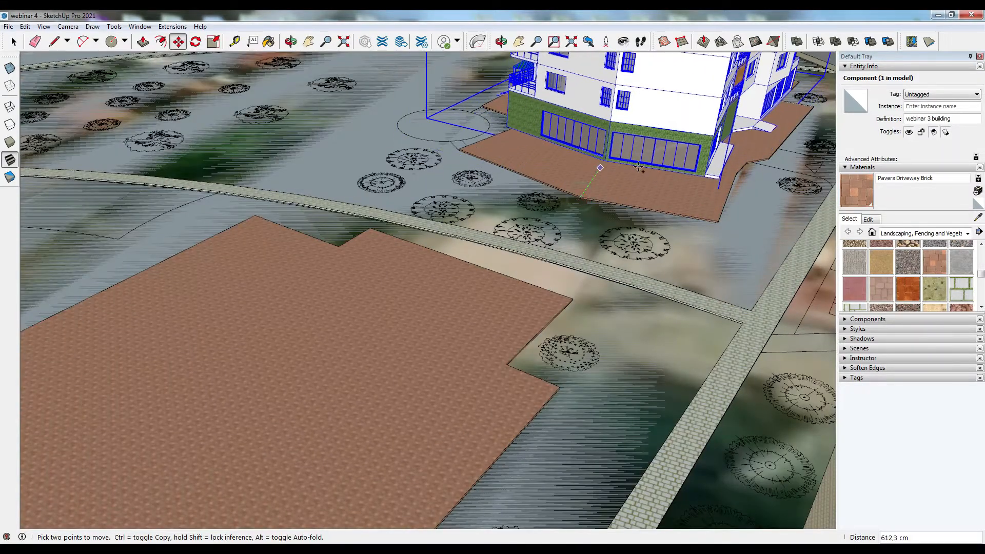
{"action": "key", "text": "ctrl"}
{"action": "scroll", "coordinate": [643, 182], "scroll_direction": "down", "scroll_amount": 5}
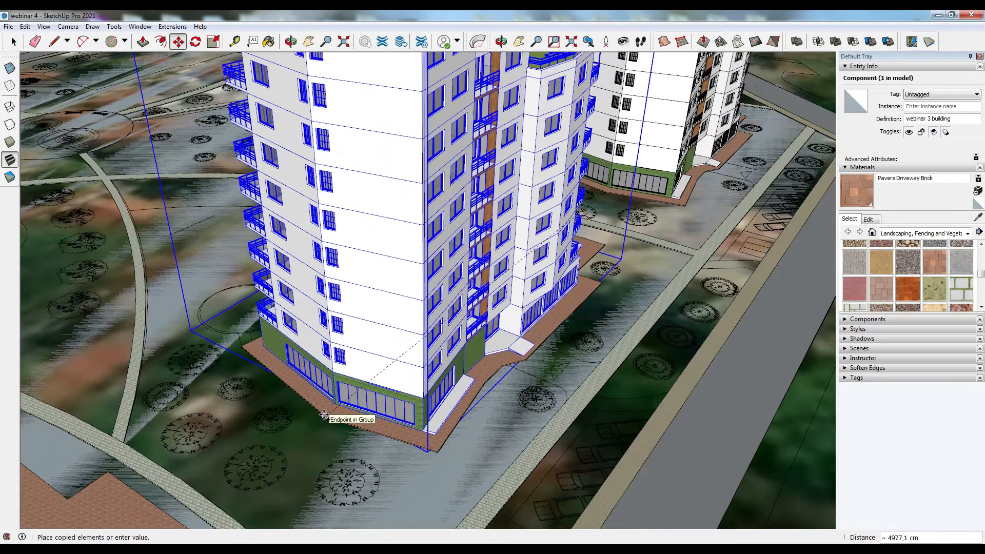
{"action": "left_click", "coordinate": [408, 346]}
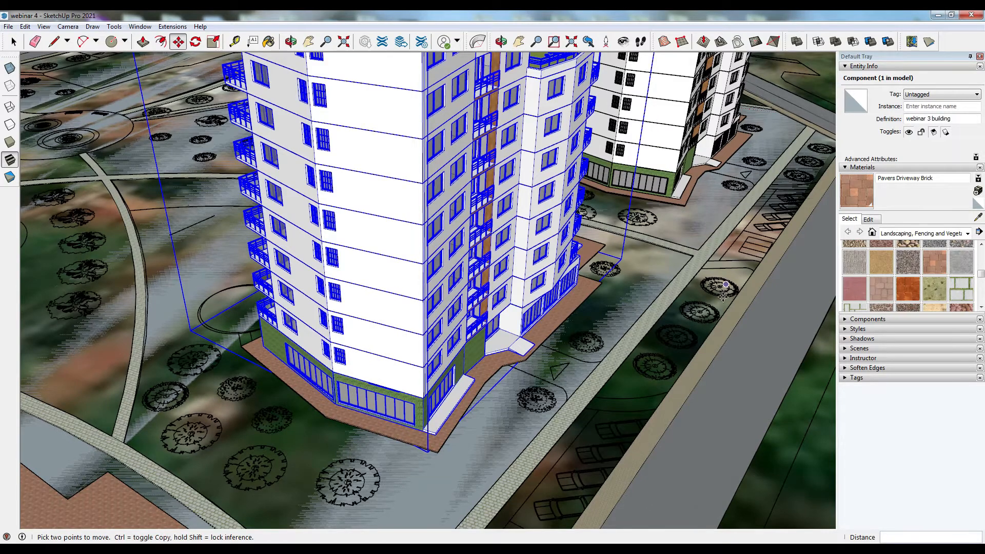
- Copy the residential building once more onto the next paved plot along the street
{"action": "scroll", "coordinate": [725, 285], "scroll_direction": "down", "scroll_amount": 6}
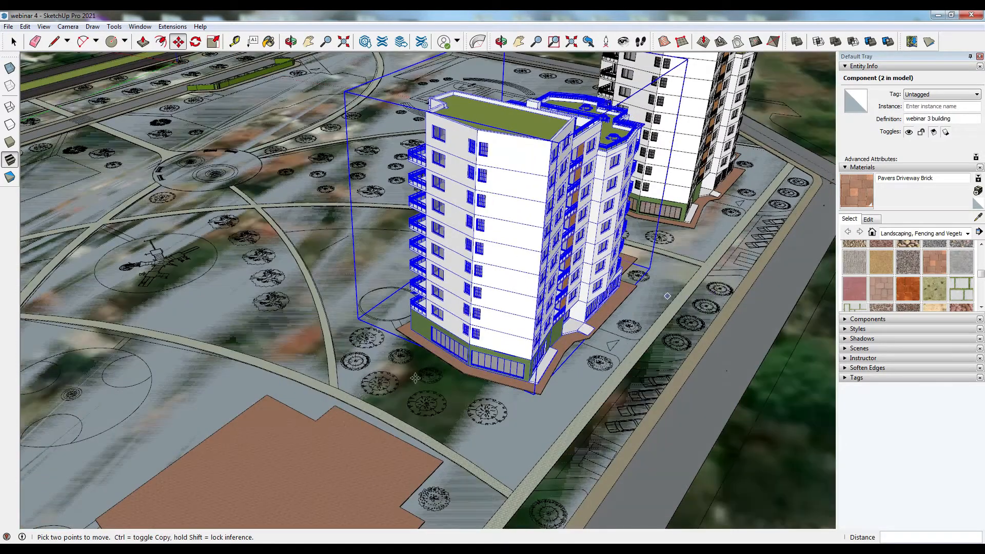
{"action": "scroll", "coordinate": [416, 378], "scroll_direction": "up", "scroll_amount": 4}
{"action": "left_click", "coordinate": [484, 370]}
{"action": "key", "text": "ctrl"}
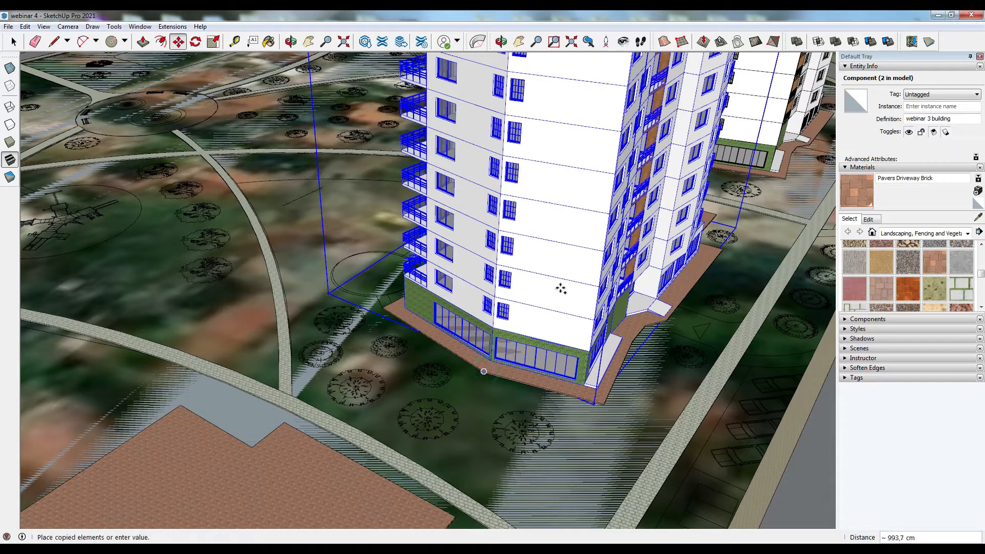
{"action": "scroll", "coordinate": [561, 288], "scroll_direction": "down", "scroll_amount": 1}
{"action": "scroll", "coordinate": [564, 292], "scroll_direction": "down", "scroll_amount": 1}
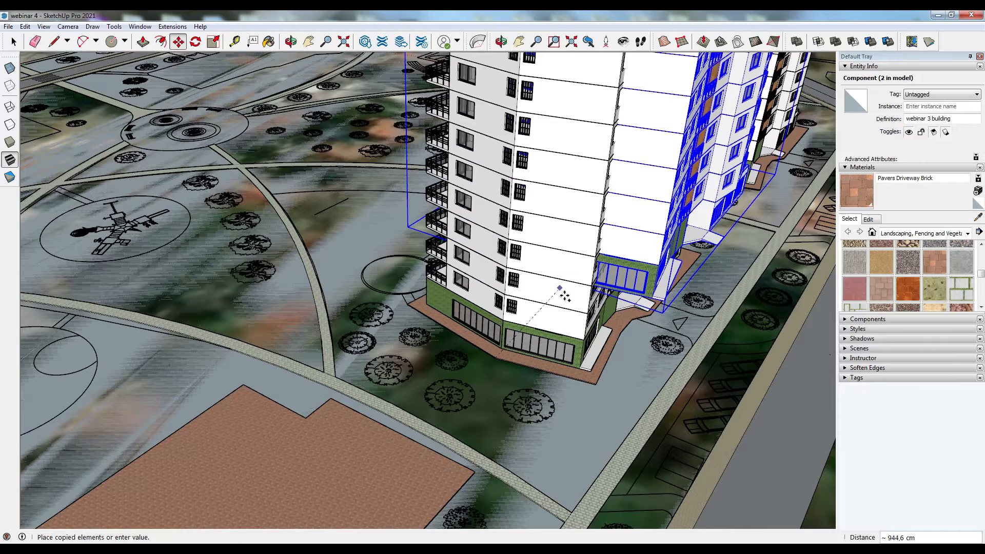
{"action": "scroll", "coordinate": [564, 299], "scroll_direction": "down", "scroll_amount": 6}
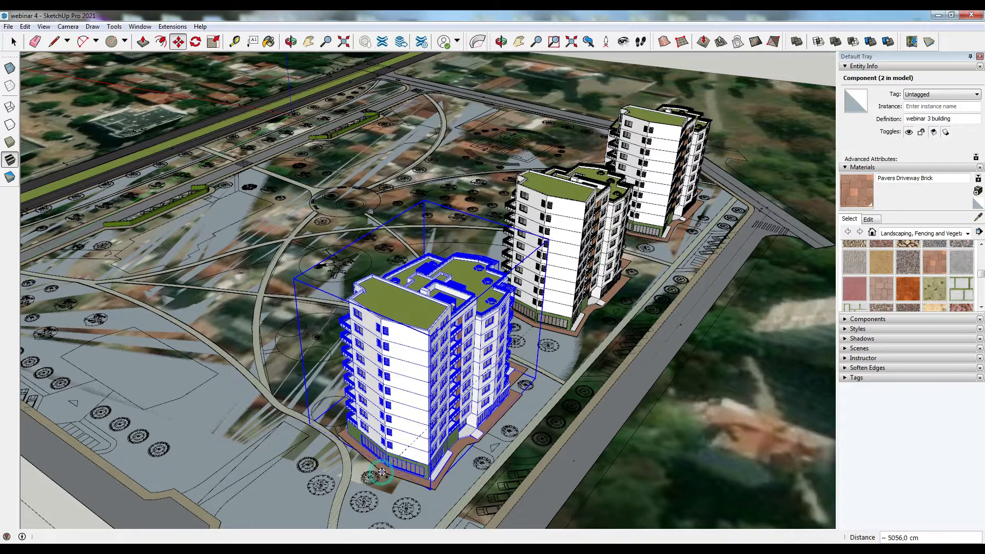
{"action": "left_click", "coordinate": [13, 43]}
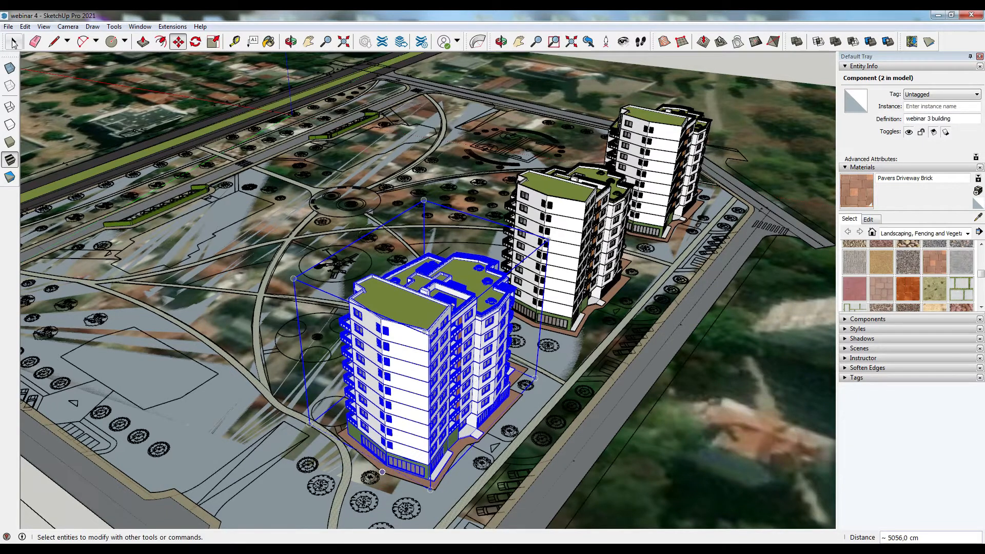
{"action": "key", "text": "space"}
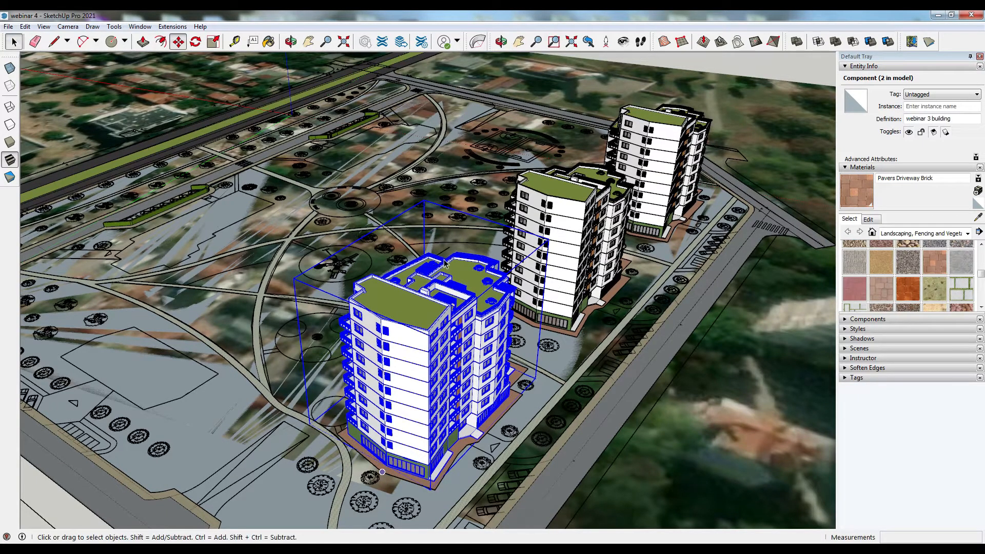
- Orbit and zoom around the placed buildings to examine the lawn and paving in front of them
{"action": "middle_click_drag", "start_coordinate": [578, 363], "coordinate": [562, 316]}
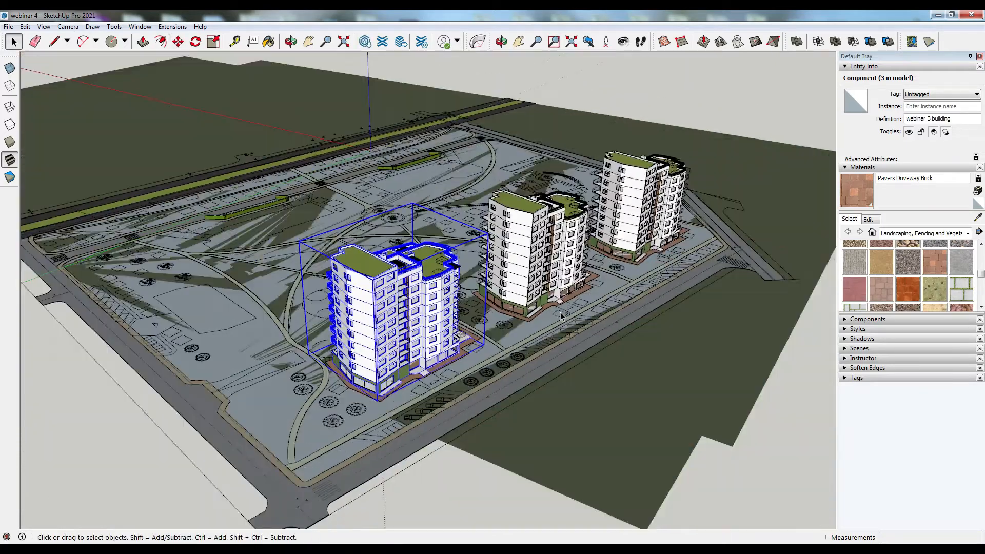
{"action": "left_click", "coordinate": [161, 462]}
{"action": "middle_click_drag", "start_coordinate": [451, 371], "coordinate": [153, 325]}
{"action": "middle_click_drag", "start_coordinate": [492, 344], "coordinate": [353, 297]}
{"action": "scroll", "coordinate": [370, 187], "scroll_direction": "up", "scroll_amount": 3}
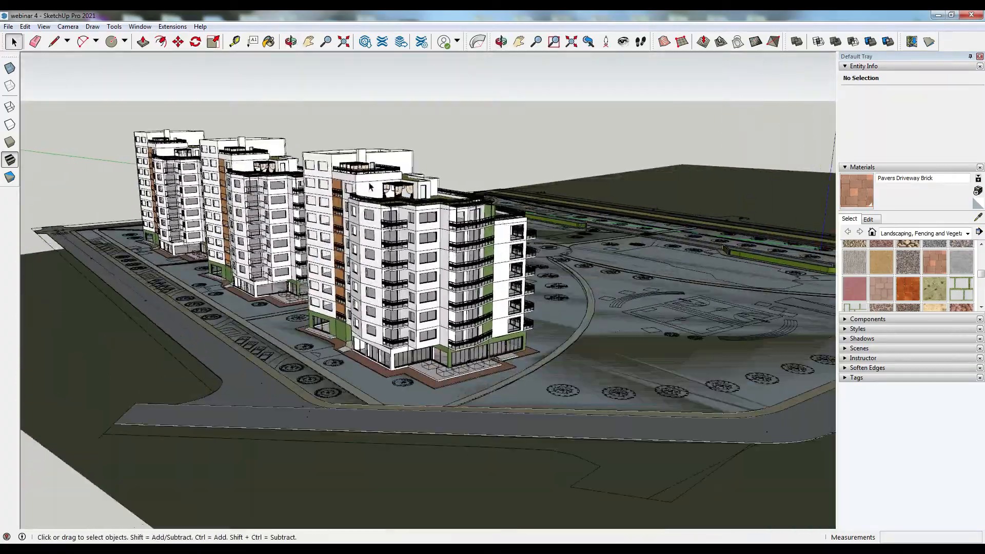
{"action": "middle_click_drag", "start_coordinate": [479, 259], "coordinate": [690, 336]}
{"action": "scroll", "coordinate": [672, 341], "scroll_direction": "down", "scroll_amount": 1}
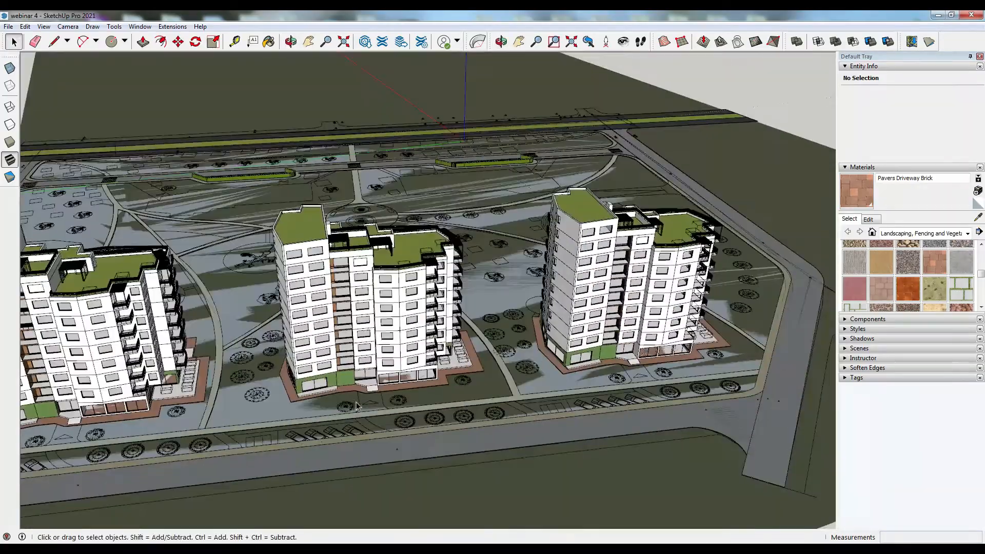
{"action": "scroll", "coordinate": [394, 409], "scroll_direction": "down", "scroll_amount": 2}
{"action": "scroll", "coordinate": [85, 457], "scroll_direction": "up", "scroll_amount": 8}
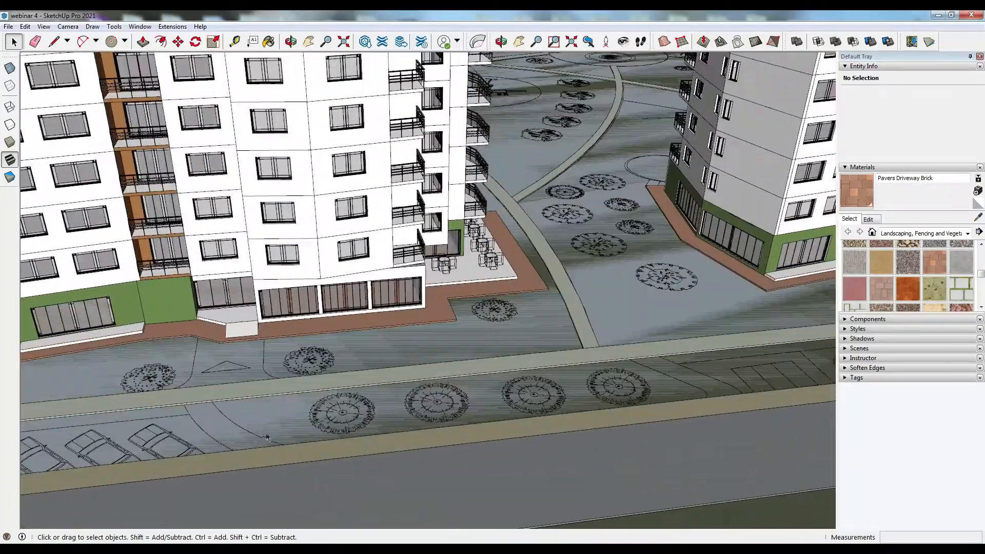
{"action": "middle_click_drag", "start_coordinate": [267, 438], "coordinate": [114, 506]}
{"action": "scroll", "coordinate": [282, 398], "scroll_direction": "down", "scroll_amount": 3}
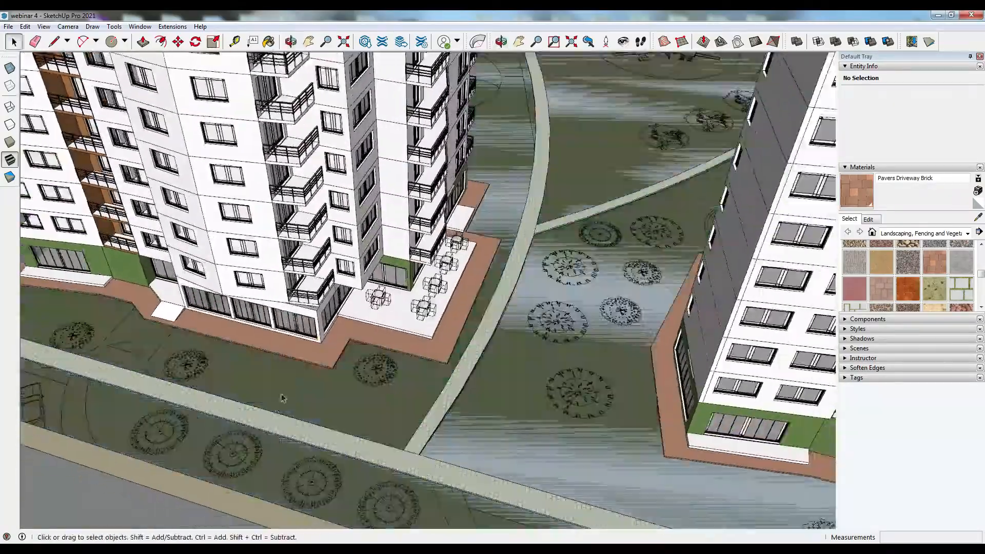
{"action": "scroll", "coordinate": [94, 332], "scroll_direction": "up", "scroll_amount": 2}
{"action": "scroll", "coordinate": [151, 353], "scroll_direction": "up", "scroll_amount": 8}
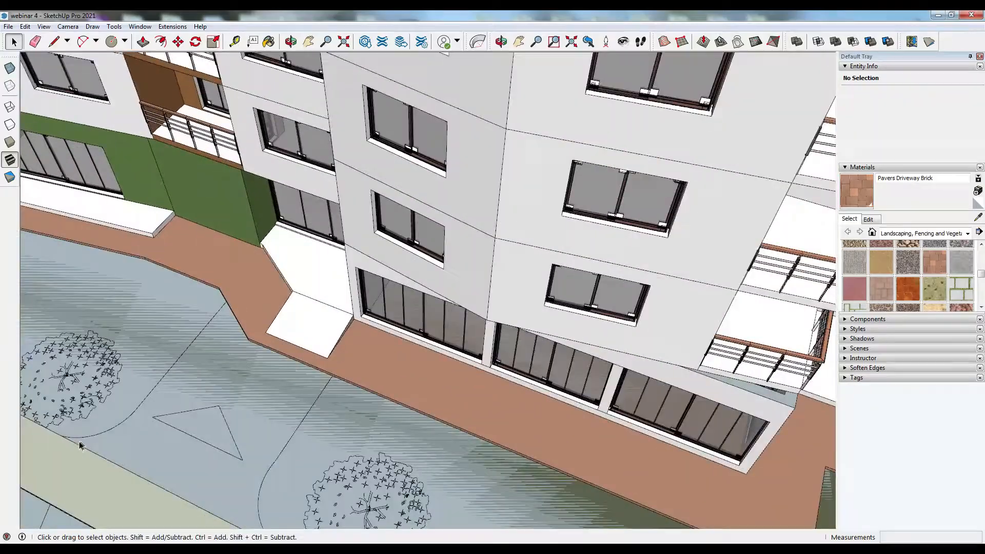
{"action": "scroll", "coordinate": [87, 438], "scroll_direction": "up", "scroll_amount": 4}
{"action": "middle_click_drag", "start_coordinate": [99, 429], "coordinate": [45, 277]}
{"action": "scroll", "coordinate": [229, 366], "scroll_direction": "up", "scroll_amount": 1}
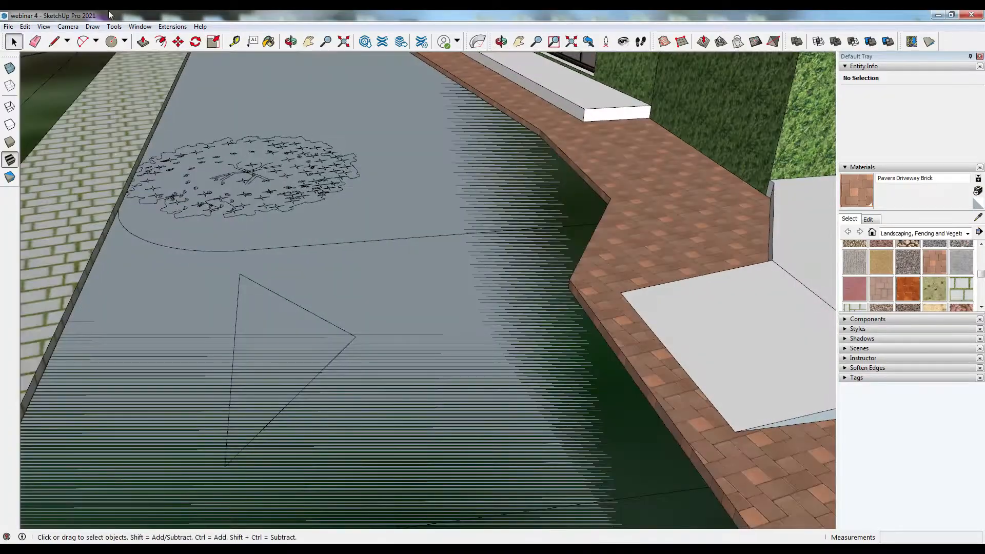
- Draw an arc and a line outlining one side of an entrance path from the walkway to the building's paving
{"action": "left_click", "coordinate": [82, 41]}
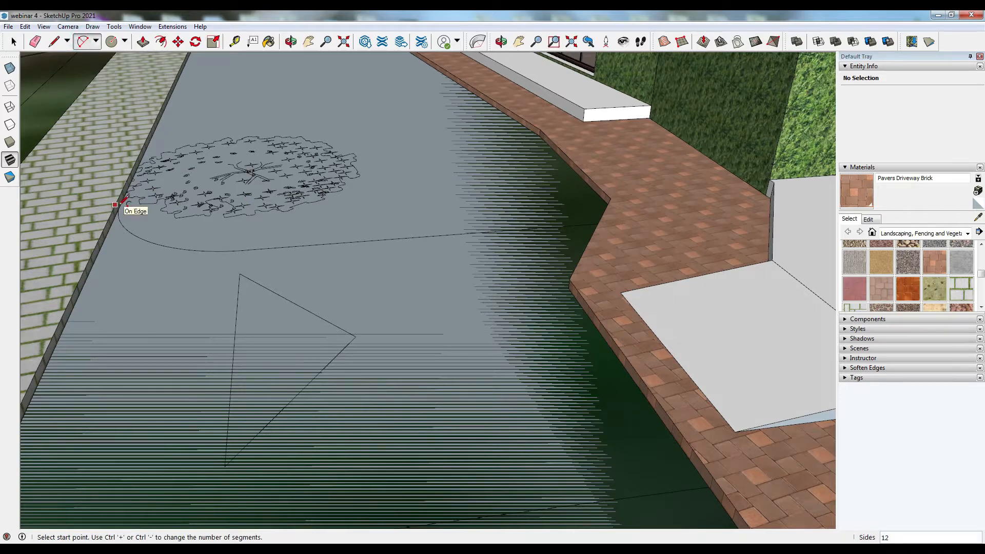
{"action": "left_click", "coordinate": [119, 209]}
{"action": "left_click", "coordinate": [250, 249]}
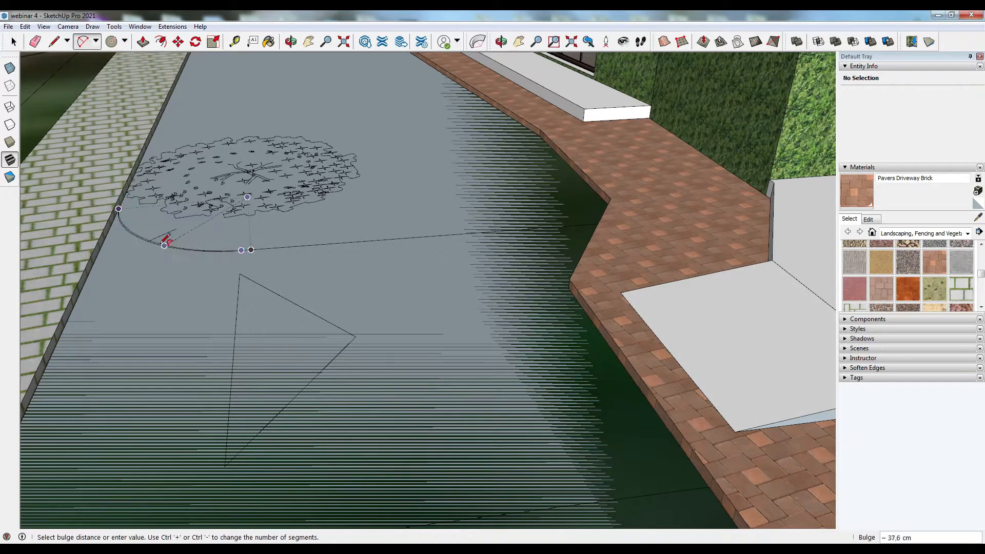
{"action": "left_click", "coordinate": [53, 41]}
{"action": "left_click", "coordinate": [244, 248]}
{"action": "middle_click_drag", "start_coordinate": [451, 213], "coordinate": [512, 188]}
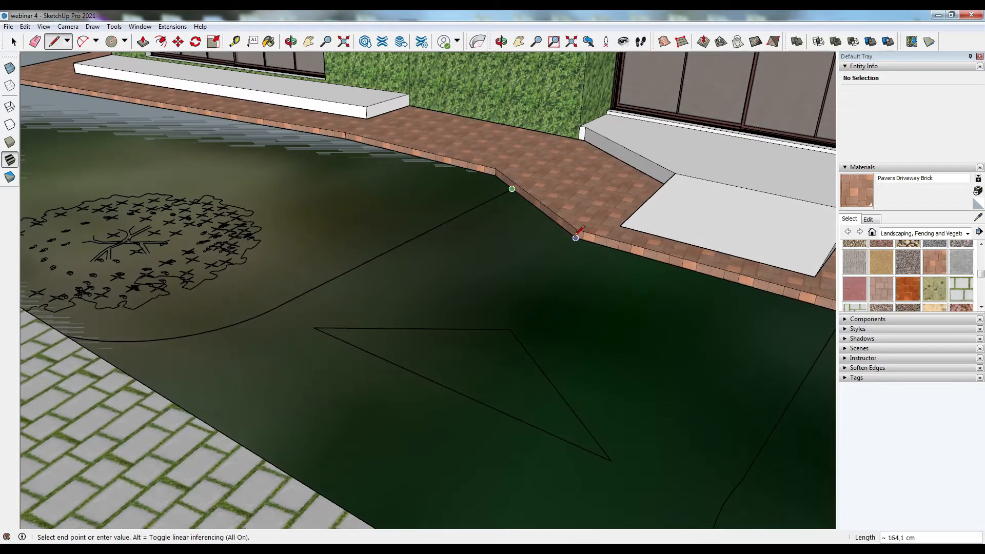
{"action": "left_click", "coordinate": [575, 237]}
{"action": "middle_click_drag", "start_coordinate": [576, 238], "coordinate": [718, 293]}
{"action": "left_click", "coordinate": [650, 388]}
- Draw a second arc from the walkway edge for the other side of the entrance path
{"action": "left_click", "coordinate": [82, 41]}
{"action": "middle_click_drag", "start_coordinate": [649, 389], "coordinate": [356, 421]}
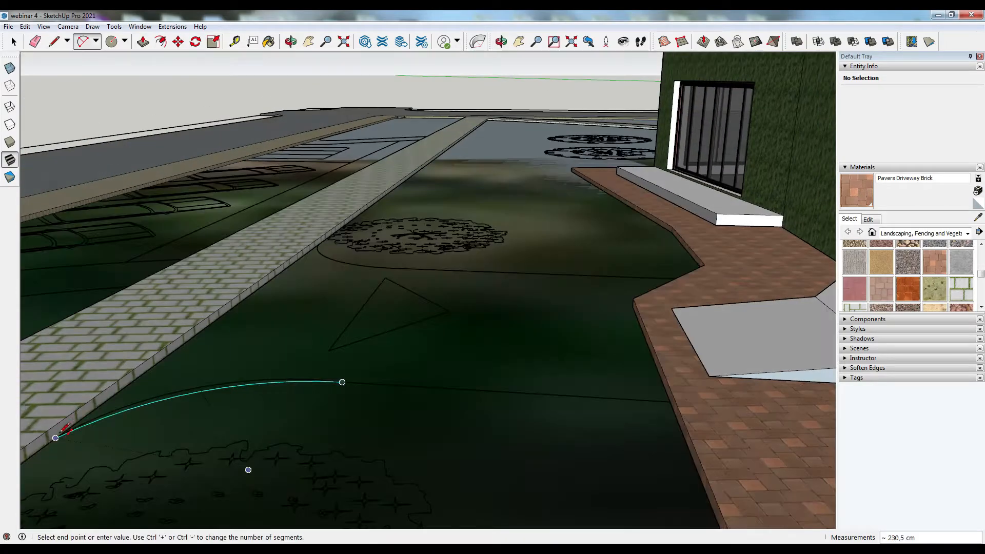
{"action": "left_click", "coordinate": [55, 437]}
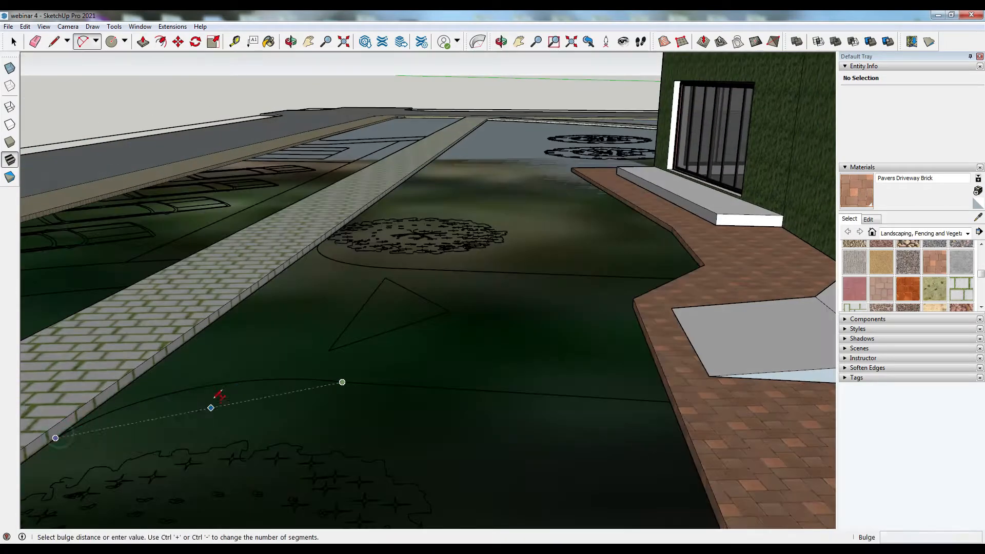
{"action": "left_click", "coordinate": [198, 387]}
{"action": "middle_click_drag", "start_coordinate": [213, 402], "coordinate": [693, 389]}
- Paint the outlined entrance path with Pavers Driveway Brick and apply Push/Pull to its face
{"action": "left_click", "coordinate": [863, 196]}
{"action": "left_click", "coordinate": [457, 407]}
{"action": "middle_click_drag", "start_coordinate": [451, 376], "coordinate": [424, 259]}
{"action": "left_click", "coordinate": [144, 41]}
{"action": "left_click", "coordinate": [440, 307]}
{"action": "left_click", "coordinate": [435, 270]}
{"action": "scroll", "coordinate": [377, 288], "scroll_direction": "down", "scroll_amount": 5}
{"action": "middle_click_drag", "start_coordinate": [252, 259], "coordinate": [351, 284]}
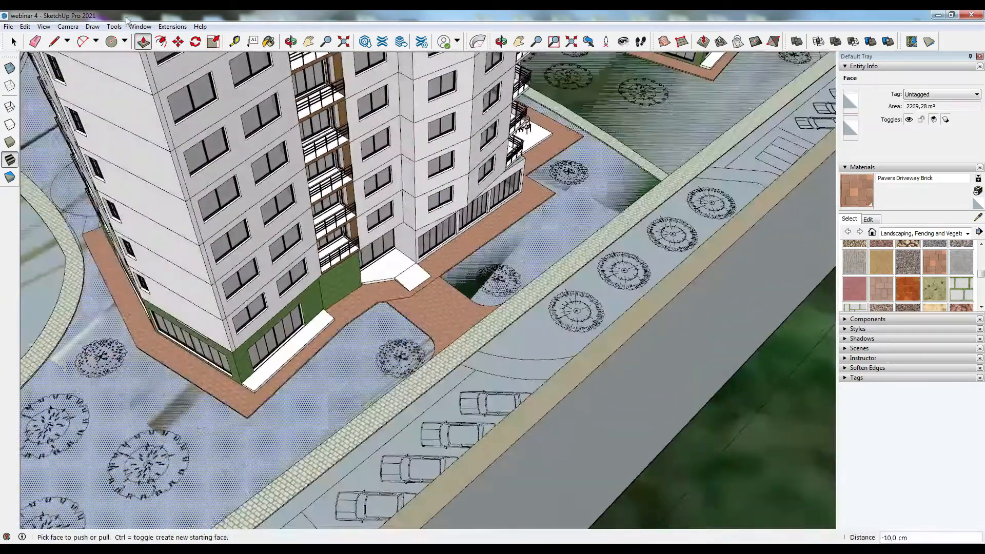
- Open the copied building's paving and examine the lawn in front of its entrance
{"action": "key", "text": "space"}
{"action": "left_click", "coordinate": [430, 316]}
{"action": "middle_click_drag", "start_coordinate": [430, 316], "coordinate": [773, 210]}
{"action": "left_click", "coordinate": [461, 301]}
{"action": "left_click", "coordinate": [763, 217]}
{"action": "scroll", "coordinate": [414, 308], "scroll_direction": "down", "scroll_amount": 5}
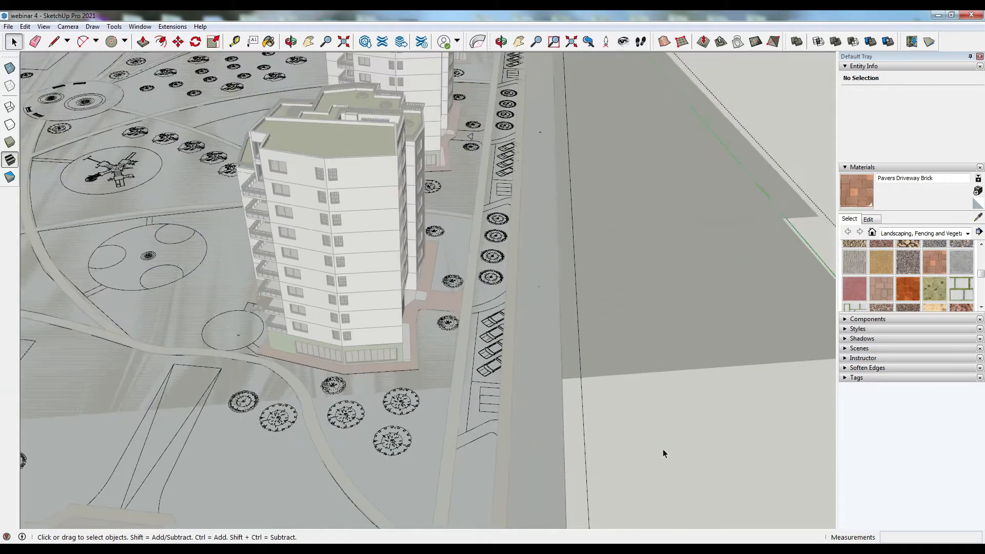
{"action": "left_click", "coordinate": [664, 448]}
{"action": "scroll", "coordinate": [453, 303], "scroll_direction": "up", "scroll_amount": 1}
{"action": "left_click", "coordinate": [454, 303]}
{"action": "scroll", "coordinate": [453, 304], "scroll_direction": "up", "scroll_amount": 4}
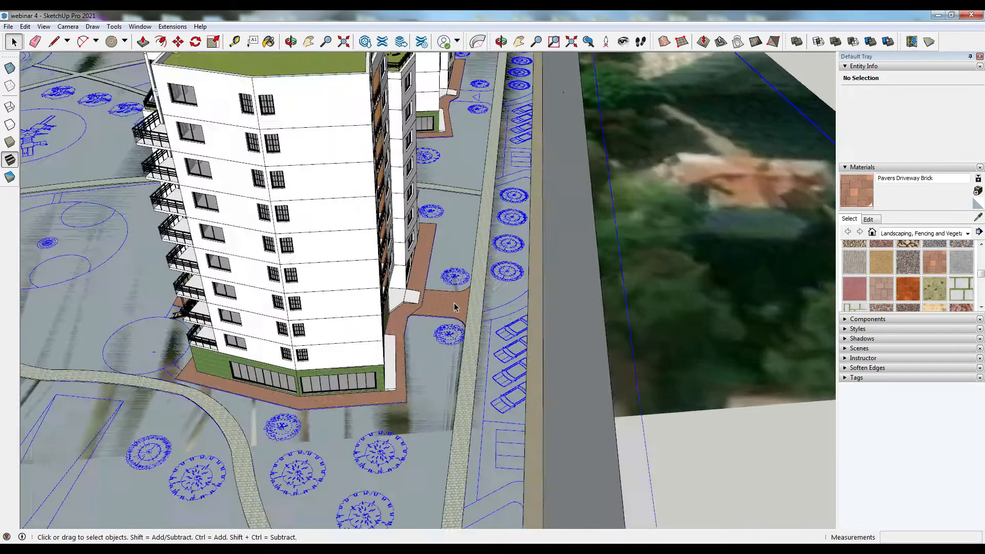
{"action": "left_click", "coordinate": [446, 301]}
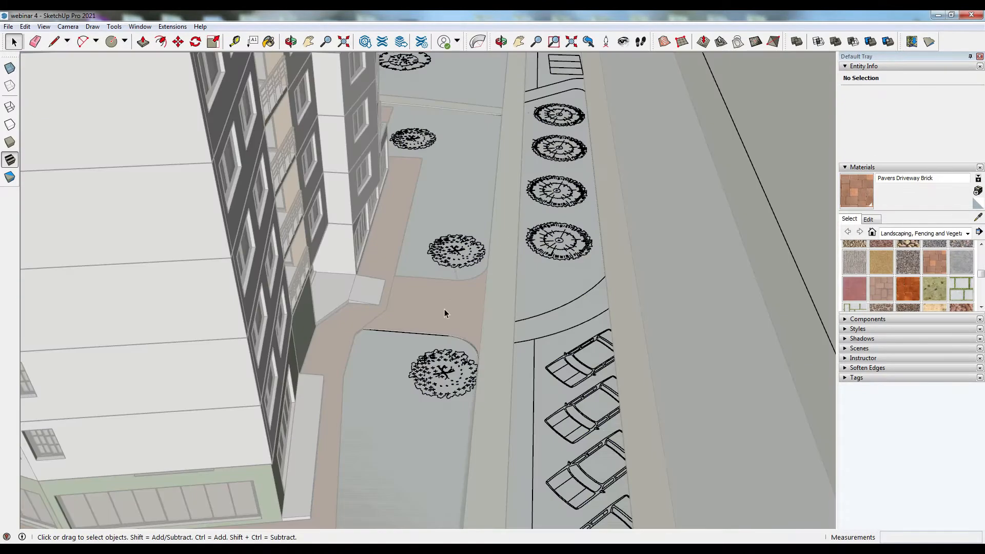
{"action": "scroll", "coordinate": [400, 320], "scroll_direction": "down", "scroll_amount": 5}
{"action": "mouse_move", "coordinate": [671, 449]}
{"action": "middle_mouse_down"}
{"action": "mouse_move", "coordinate": [368, 490]}
{"action": "mouse_move", "coordinate": [272, 390]}
{"action": "middle_mouse_up"}
{"action": "scroll", "coordinate": [272, 390], "scroll_direction": "down", "scroll_amount": 5}
{"action": "left_click", "coordinate": [271, 389]}
{"action": "middle_click_drag", "start_coordinate": [590, 423], "coordinate": [428, 403]}
{"action": "scroll", "coordinate": [432, 261], "scroll_direction": "up", "scroll_amount": 3}
{"action": "scroll", "coordinate": [432, 263], "scroll_direction": "up", "scroll_amount": 8}
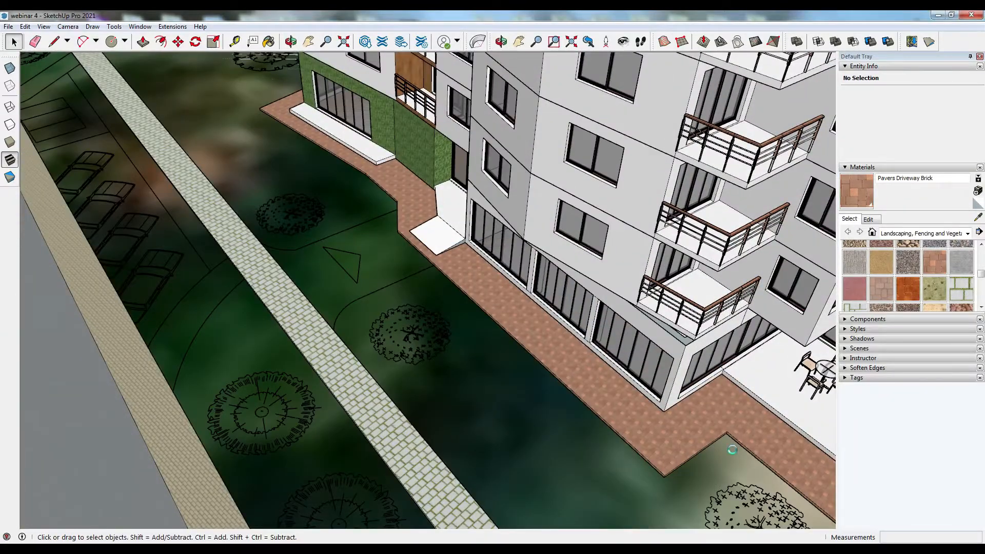
{"action": "middle_click_drag", "start_coordinate": [732, 449], "coordinate": [642, 469]}
{"action": "scroll", "coordinate": [277, 211], "scroll_direction": "up", "scroll_amount": 7}
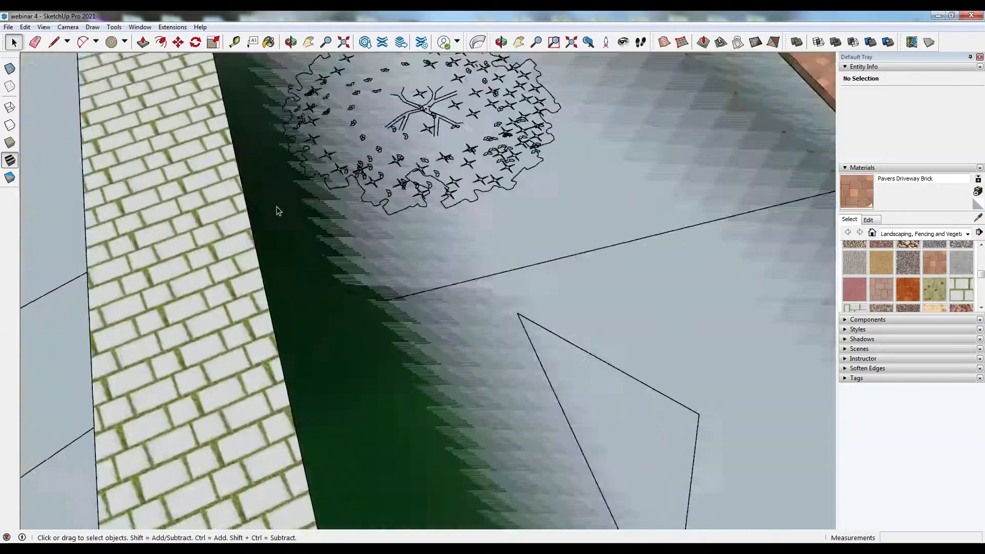
- Draw an arc and a line outlining one side of an entrance path in front of the copied building
{"action": "middle_click_drag", "start_coordinate": [277, 212], "coordinate": [225, 154]}
{"action": "key", "text": "a"}
{"action": "left_click", "coordinate": [271, 161]}
{"action": "left_click", "coordinate": [397, 328]}
{"action": "left_click", "coordinate": [306, 263]}
{"action": "key", "text": "l"}
{"action": "left_click", "coordinate": [396, 328]}
{"action": "middle_click_drag", "start_coordinate": [397, 328], "coordinate": [652, 133]}
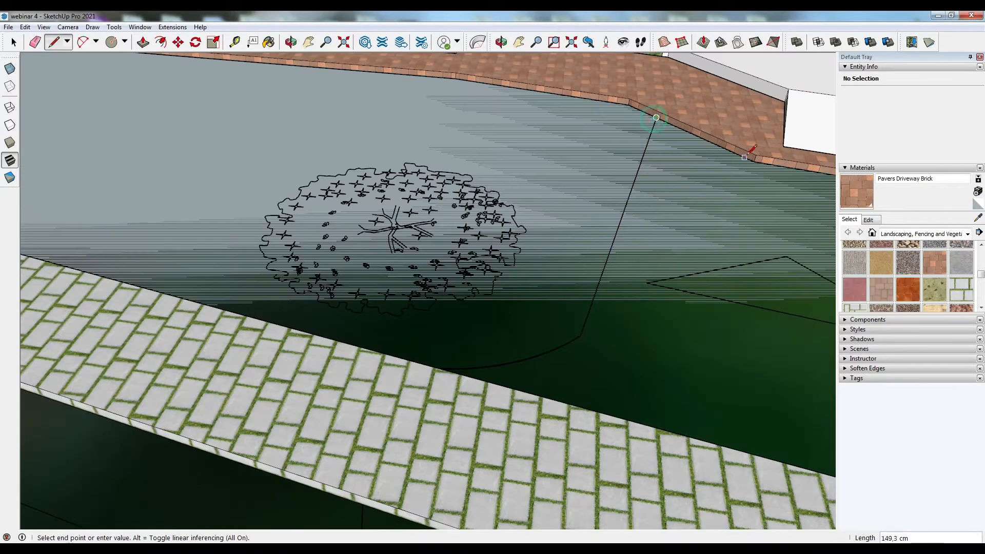
{"action": "scroll", "coordinate": [752, 149], "scroll_direction": "down", "scroll_amount": 3}
{"action": "middle_click_drag", "start_coordinate": [739, 259], "coordinate": [273, 163]}
- Draw the opposite arc and a connecting line from the walkway for the path's other side
{"action": "left_click", "coordinate": [85, 44]}
{"action": "left_click", "coordinate": [531, 370]}
{"action": "left_click", "coordinate": [272, 421]}
{"action": "left_click", "coordinate": [396, 376]}
{"action": "key", "text": "l"}
{"action": "left_click", "coordinate": [273, 422]}
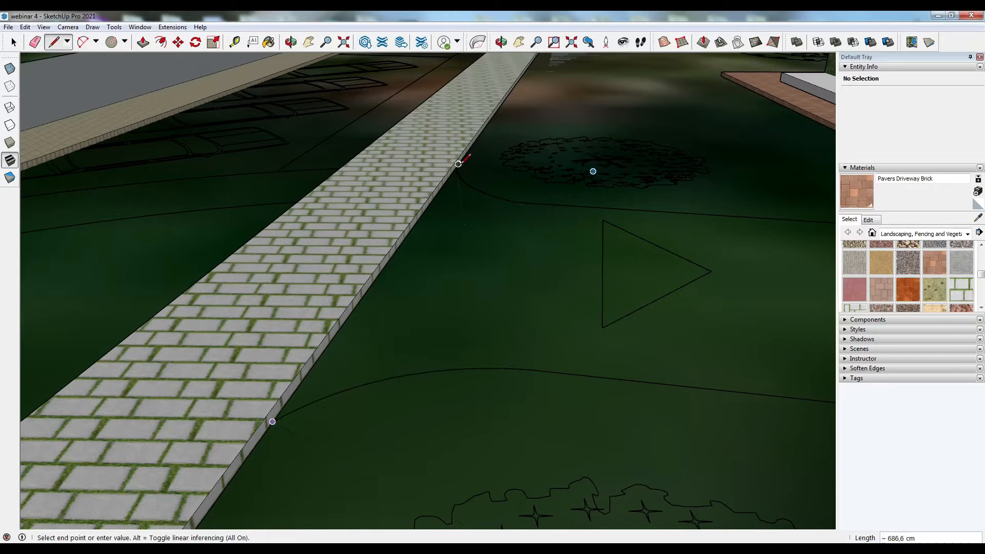
{"action": "left_click", "coordinate": [457, 164]}
{"action": "middle_click_drag", "start_coordinate": [411, 246], "coordinate": [616, 482]}
{"action": "left_click", "coordinate": [14, 42]}
{"action": "left_click", "coordinate": [421, 246]}
{"action": "middle_click_drag", "start_coordinate": [287, 318], "coordinate": [513, 231]}
{"action": "key", "text": "p"}
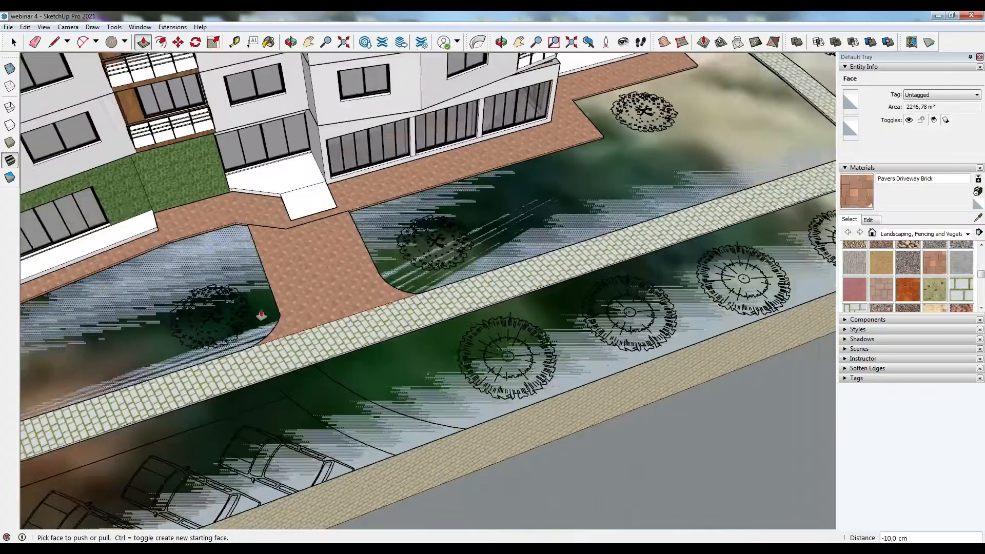
{"action": "scroll", "coordinate": [262, 314], "scroll_direction": "down", "scroll_amount": 8}
{"action": "scroll", "coordinate": [534, 203], "scroll_direction": "up", "scroll_amount": 8}
{"action": "middle_click_drag", "start_coordinate": [534, 203], "coordinate": [313, 272]}
{"action": "scroll", "coordinate": [313, 272], "scroll_direction": "up", "scroll_amount": 2}
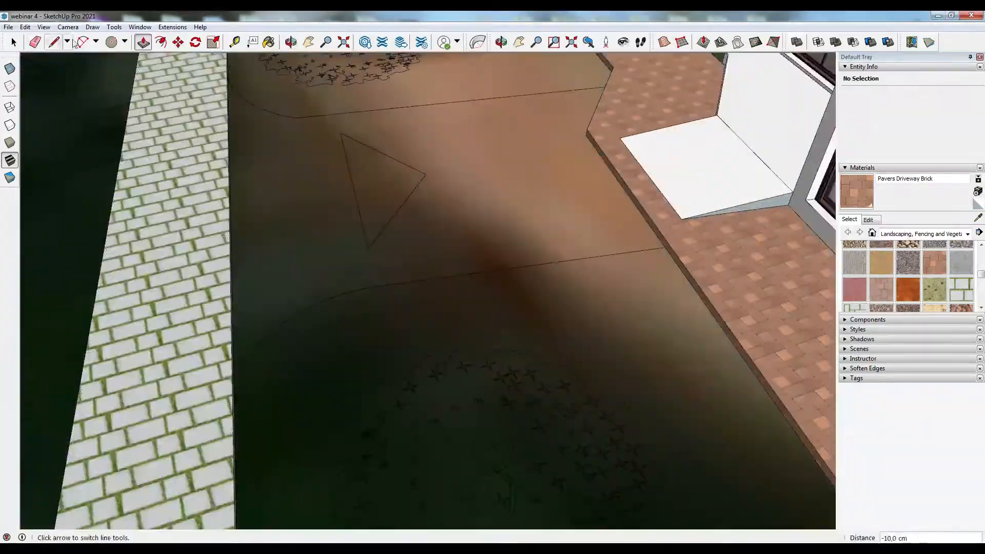
- Draw an arc at the path's upper corner and a line across to the walkway edge
{"action": "left_click", "coordinate": [82, 42]}
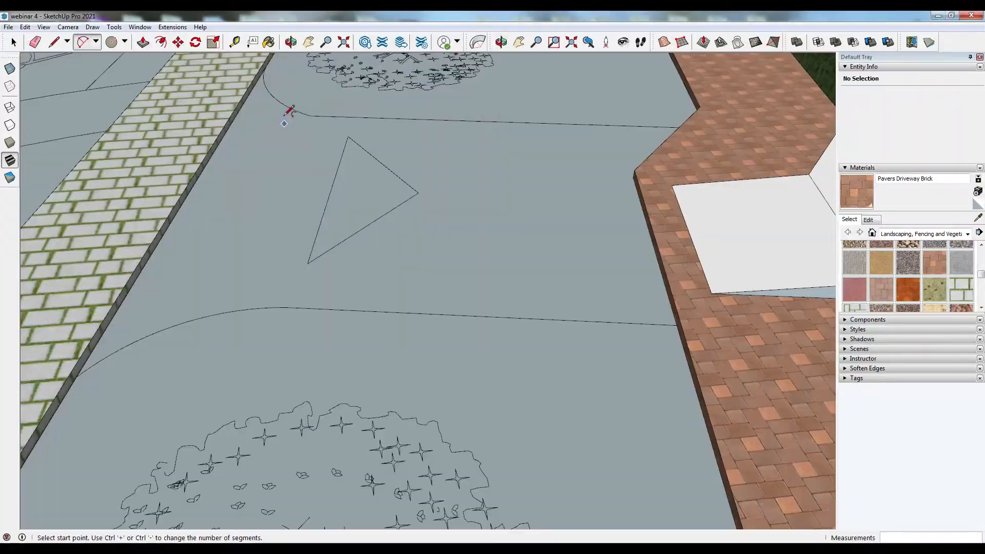
{"action": "left_click", "coordinate": [310, 116]}
{"action": "left_click", "coordinate": [267, 66]}
{"action": "left_click", "coordinate": [275, 95]}
{"action": "left_click", "coordinate": [53, 43]}
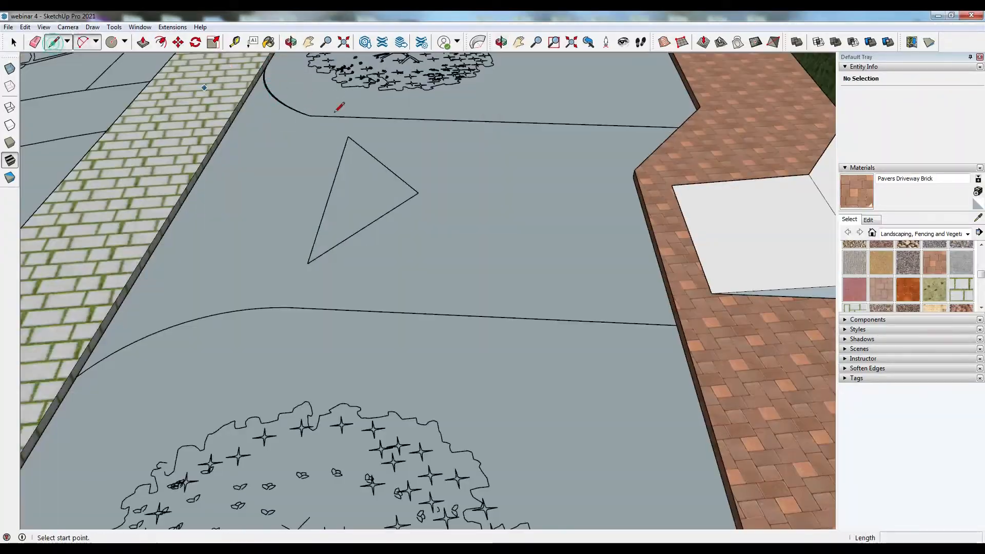
{"action": "middle_click_drag", "start_coordinate": [335, 111], "coordinate": [462, 149]}
{"action": "left_click", "coordinate": [255, 162]}
{"action": "left_click", "coordinate": [572, 61]}
{"action": "left_click", "coordinate": [602, 107]}
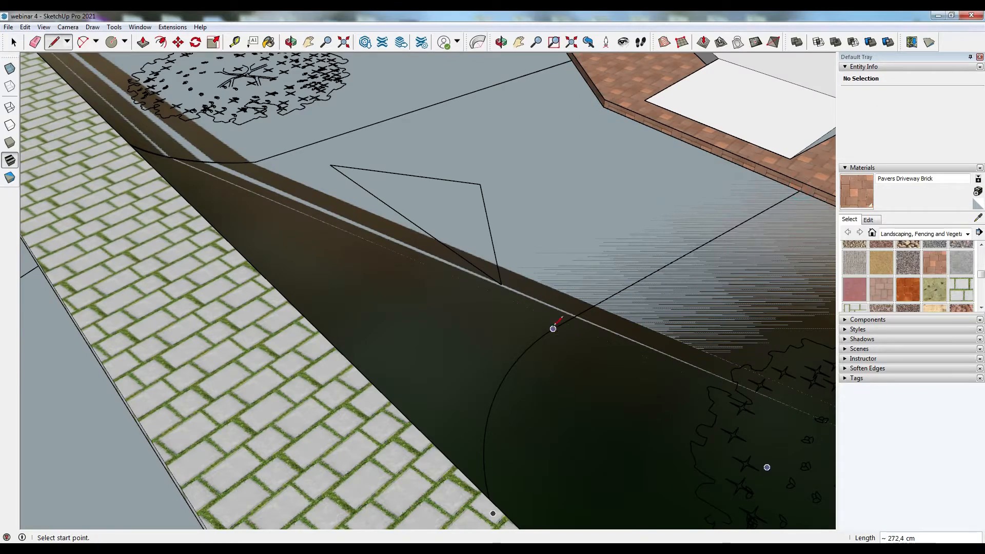
{"action": "left_click", "coordinate": [559, 325]}
{"action": "middle_click_drag", "start_coordinate": [560, 325], "coordinate": [55, 312]}
- Draw lines closing the path outline against the building's paving
{"action": "left_click", "coordinate": [53, 42]}
{"action": "left_click", "coordinate": [35, 317]}
{"action": "left_click", "coordinate": [356, 66]}
{"action": "key", "text": "space"}
{"action": "left_click", "coordinate": [329, 159]}
{"action": "mouse_move", "coordinate": [328, 159]}
{"action": "middle_mouse_down"}
{"action": "mouse_move", "coordinate": [591, 396]}
{"action": "mouse_move", "coordinate": [580, 400]}
{"action": "mouse_move", "coordinate": [700, 193]}
{"action": "mouse_move", "coordinate": [374, 257]}
{"action": "mouse_move", "coordinate": [248, 233]}
{"action": "middle_mouse_up"}
{"action": "key", "text": "l"}
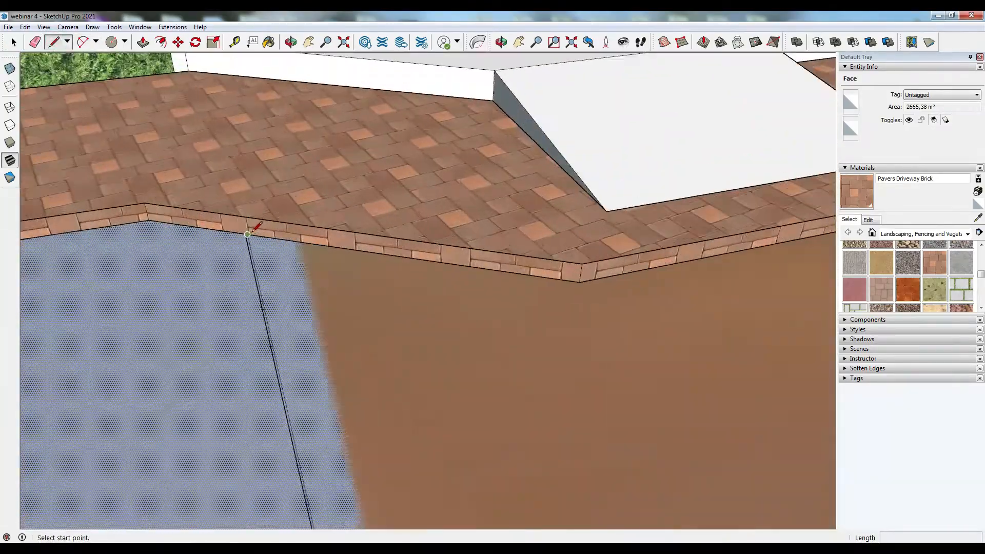
{"action": "left_click", "coordinate": [247, 234]}
{"action": "scroll", "coordinate": [349, 206], "scroll_direction": "up", "scroll_amount": 3}
{"action": "left_click", "coordinate": [708, 326]}
{"action": "scroll", "coordinate": [370, 324], "scroll_direction": "down", "scroll_amount": 3}
{"action": "scroll", "coordinate": [234, 295], "scroll_direction": "down", "scroll_amount": 3}
{"action": "left_click", "coordinate": [699, 260]}
{"action": "scroll", "coordinate": [185, 151], "scroll_direction": "down", "scroll_amount": 3}
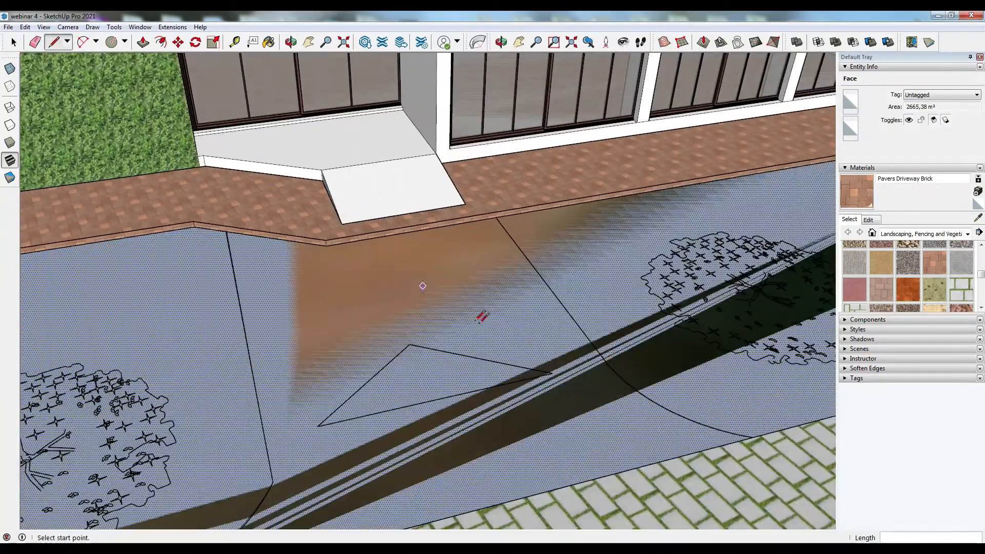
{"action": "left_click", "coordinate": [496, 218]}
- Paint the enclosed path face with Pavers Driveway Brick and apply Push/Pull to it
{"action": "key", "text": "b"}
{"action": "left_click", "coordinate": [380, 288]}
{"action": "key", "text": "p"}
{"action": "left_click", "coordinate": [298, 297]}
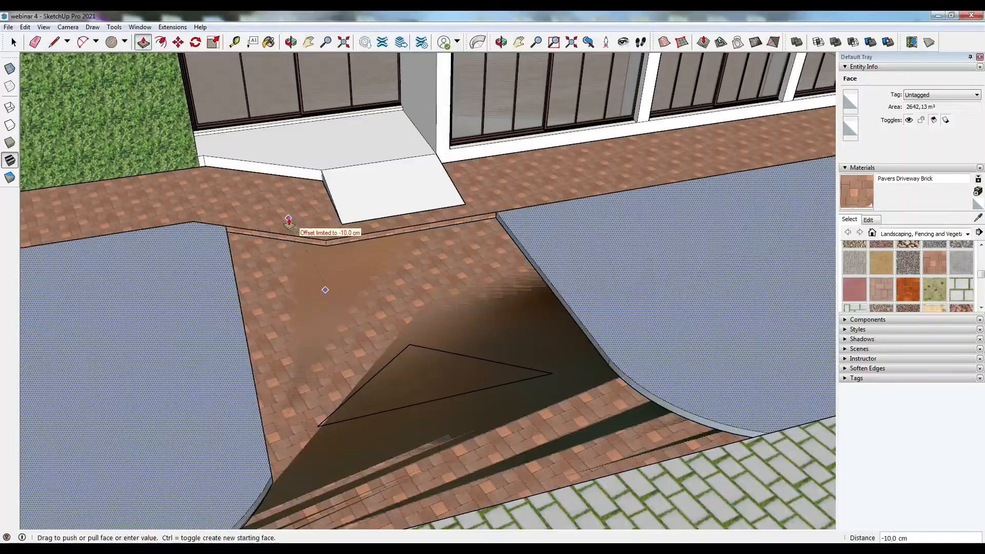
{"action": "key", "text": "Escape"}
{"action": "left_click", "coordinate": [281, 314]}
{"action": "left_click", "coordinate": [302, 231]}
- Orbit across the park to review the paved plots and paths
{"action": "scroll", "coordinate": [301, 231], "scroll_direction": "down", "scroll_amount": 10}
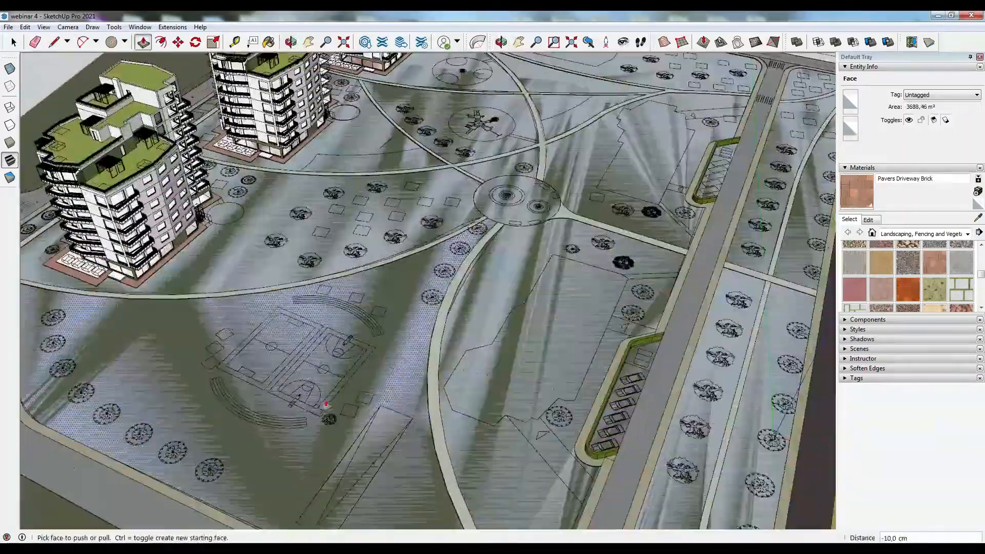
{"action": "middle_click_drag", "start_coordinate": [326, 406], "coordinate": [267, 398]}
{"action": "scroll", "coordinate": [249, 189], "scroll_direction": "up", "scroll_amount": 10}
{"action": "key", "text": "space"}
{"action": "scroll", "coordinate": [248, 189], "scroll_direction": "up", "scroll_amount": 3}
{"action": "middle_click_drag", "start_coordinate": [249, 189], "coordinate": [264, 183]}
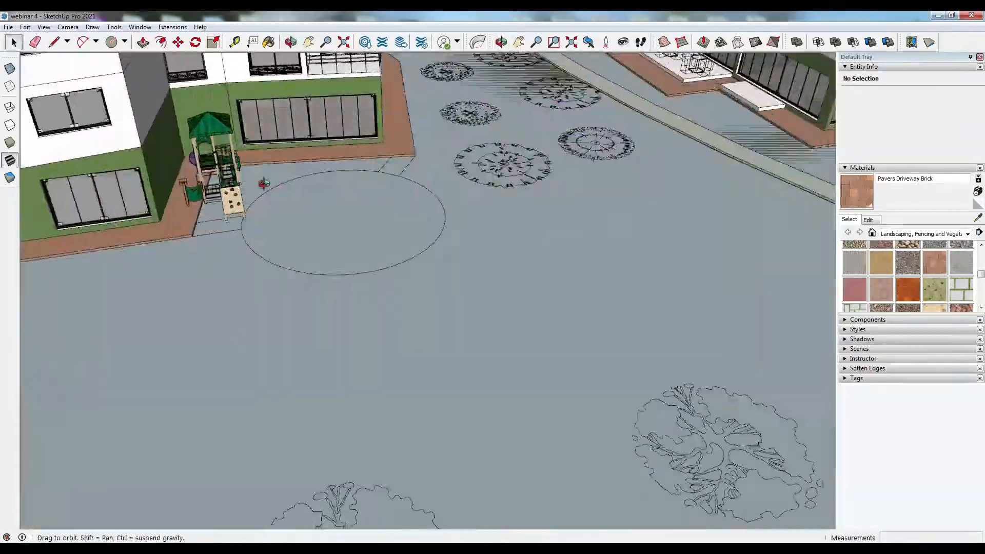
{"action": "scroll", "coordinate": [151, 245], "scroll_direction": "down", "scroll_amount": 6}
{"action": "scroll", "coordinate": [152, 245], "scroll_direction": "down", "scroll_amount": 8}
{"action": "middle_click_drag", "start_coordinate": [389, 272], "coordinate": [379, 293]}
{"action": "scroll", "coordinate": [453, 280], "scroll_direction": "up", "scroll_amount": 10}
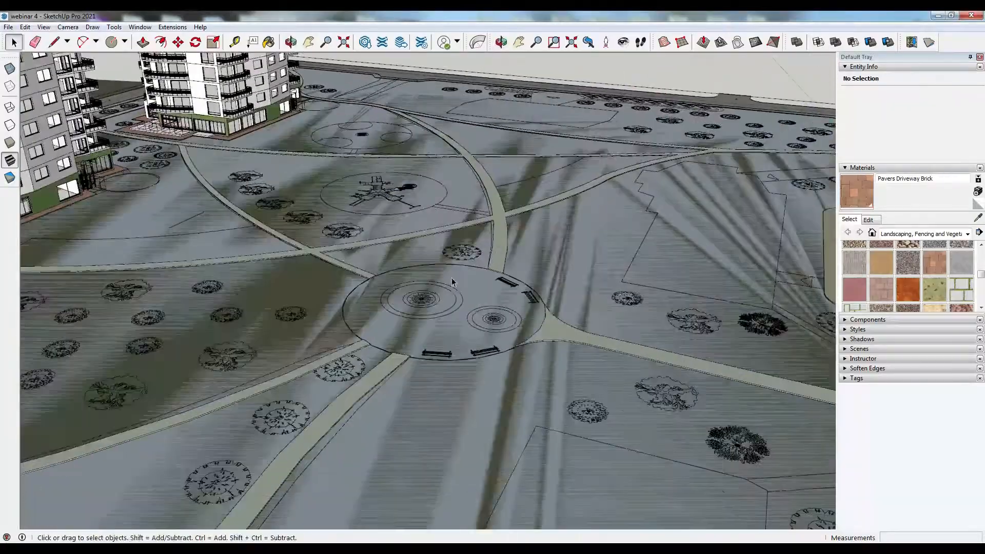
- Paint the circular plaza with Pavers with Grass Brick and push/pull it 10 cm
{"action": "left_click", "coordinate": [977, 217]}
{"action": "left_click", "coordinate": [557, 328]}
{"action": "left_click", "coordinate": [513, 311]}
{"action": "left_click", "coordinate": [143, 42]}
{"action": "left_click", "coordinate": [485, 295]}
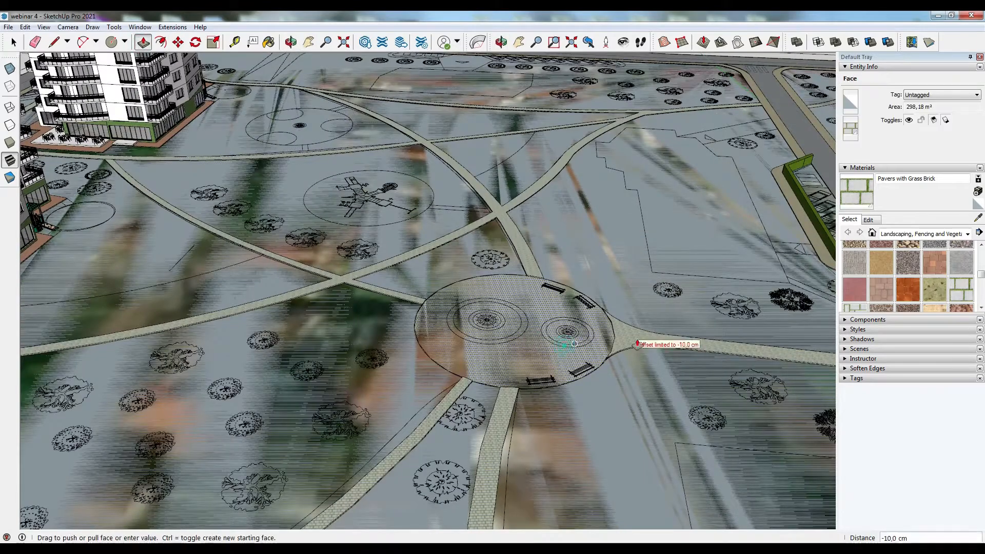
{"action": "left_click", "coordinate": [624, 330]}
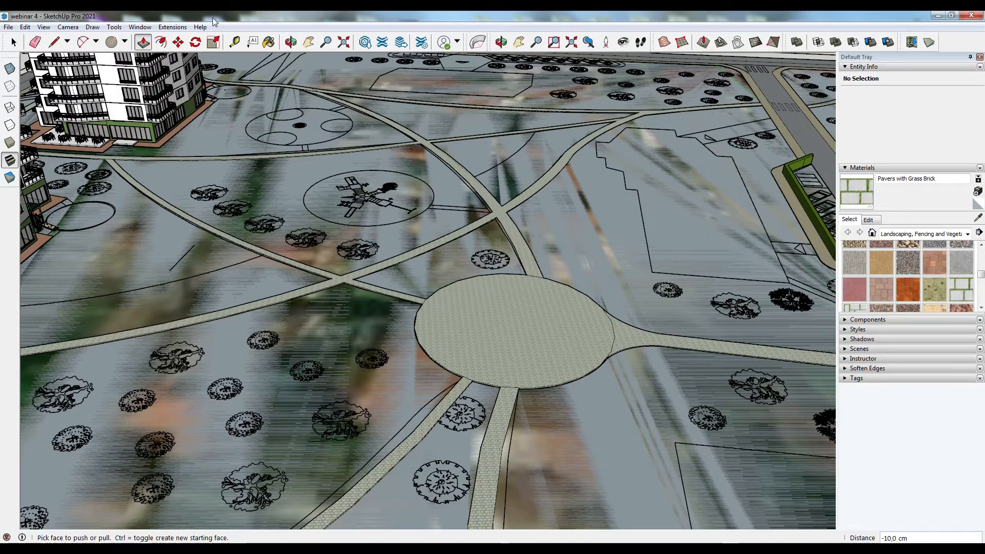
- Search the Extension Warehouse for townhouse and open the Eneroth Townhouse System page
{"action": "left_click", "coordinate": [391, 46]}
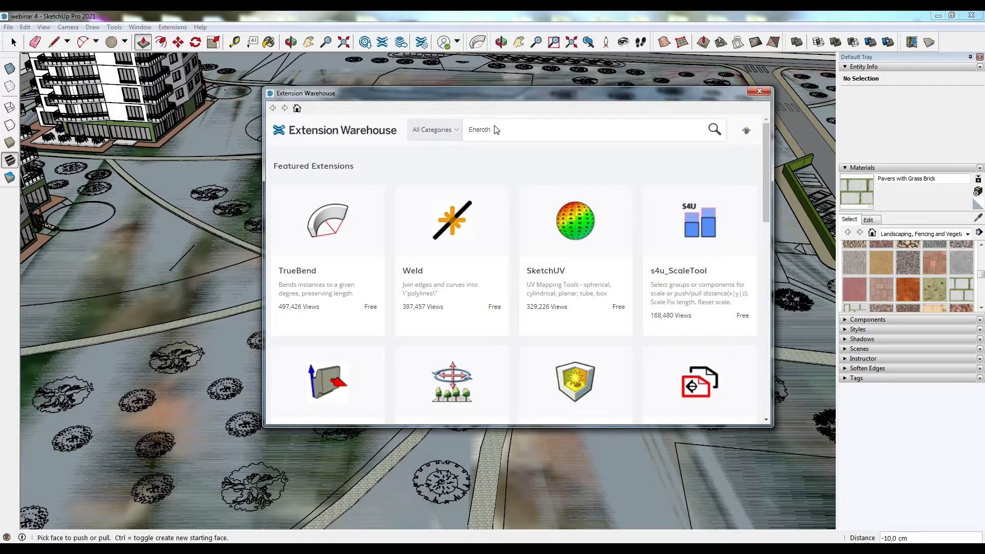
{"action": "key", "text": "Return"}
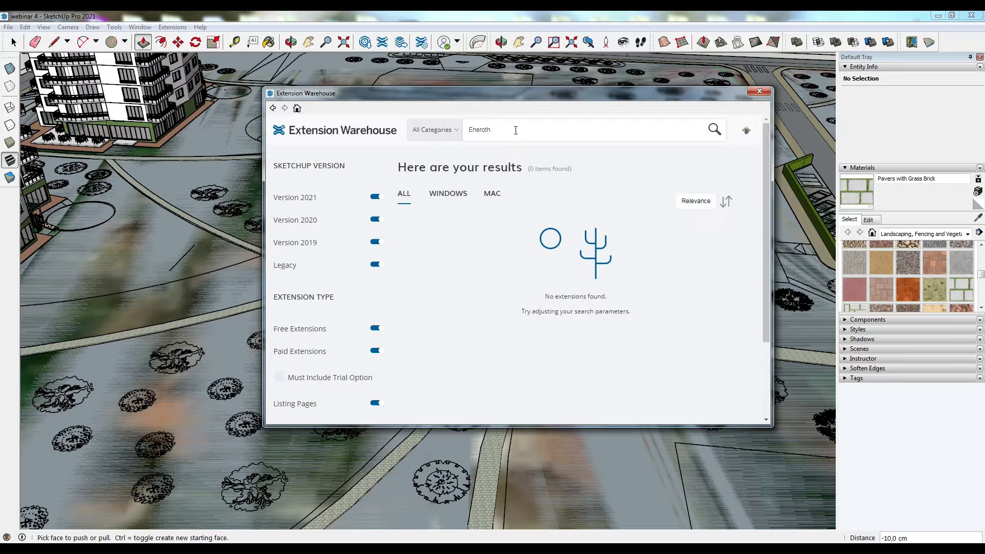
{"action": "type", "text": "townh"}
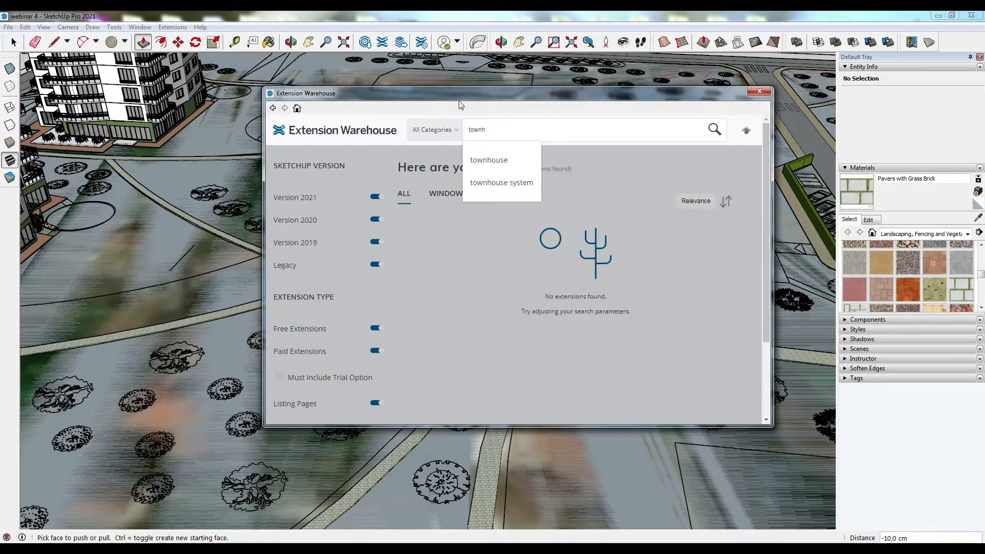
{"action": "left_click", "coordinate": [488, 164]}
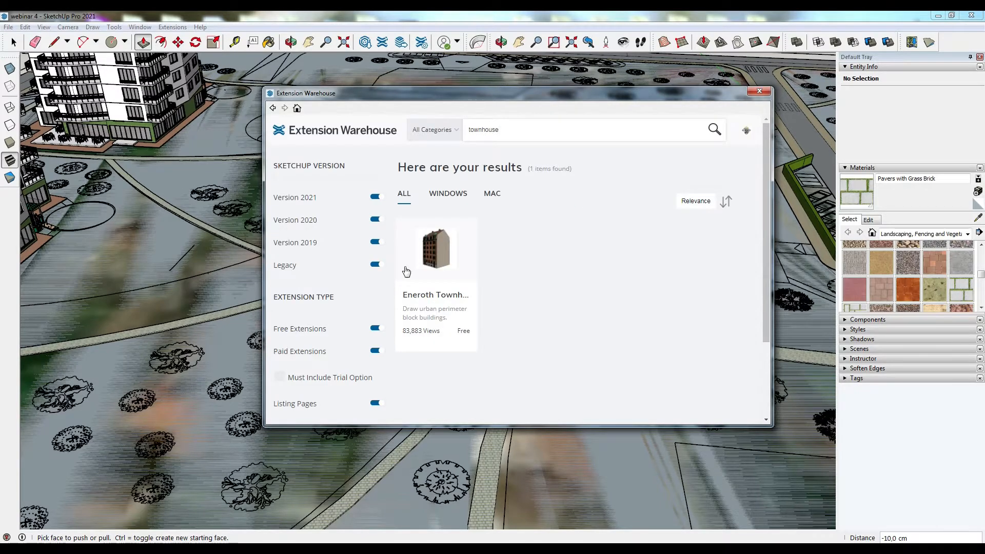
{"action": "left_click", "coordinate": [439, 277]}
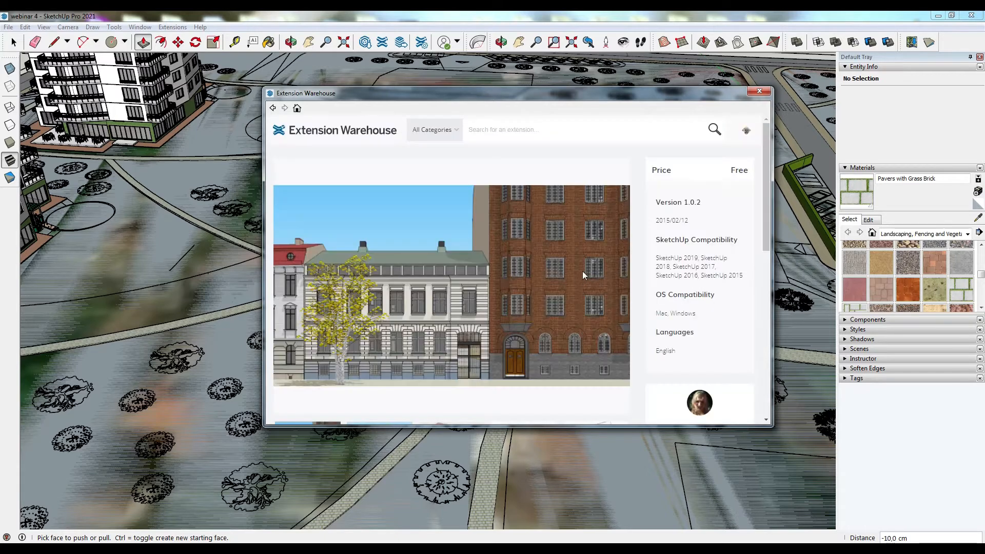
- Install the Eneroth Townhouse System extension, accepting the compatibility and permission prompts, and close the warehouse
{"action": "scroll", "coordinate": [354, 233], "scroll_direction": "down", "scroll_amount": 2}
{"action": "scroll", "coordinate": [359, 236], "scroll_direction": "down", "scroll_amount": 1}
{"action": "left_click", "coordinate": [585, 344]}
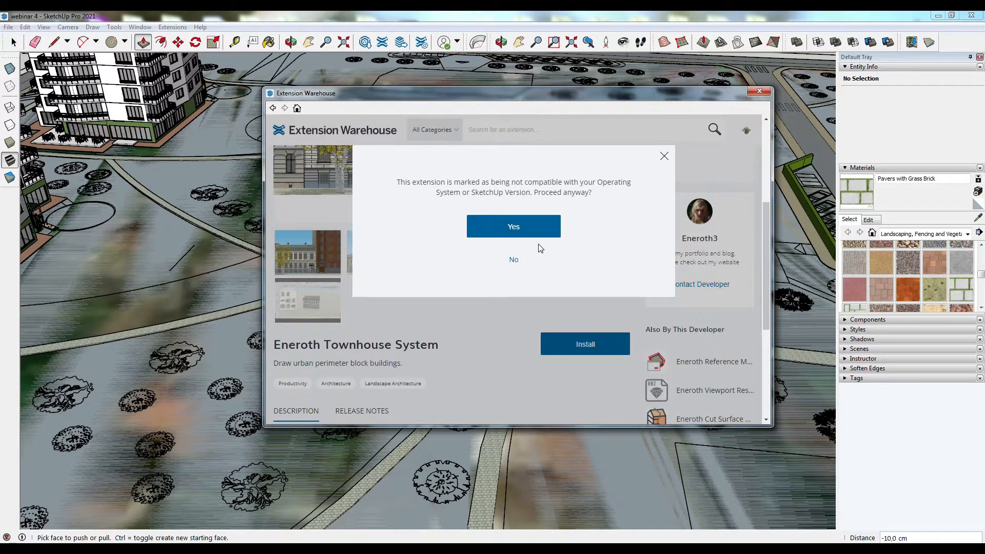
{"action": "left_click", "coordinate": [531, 229]}
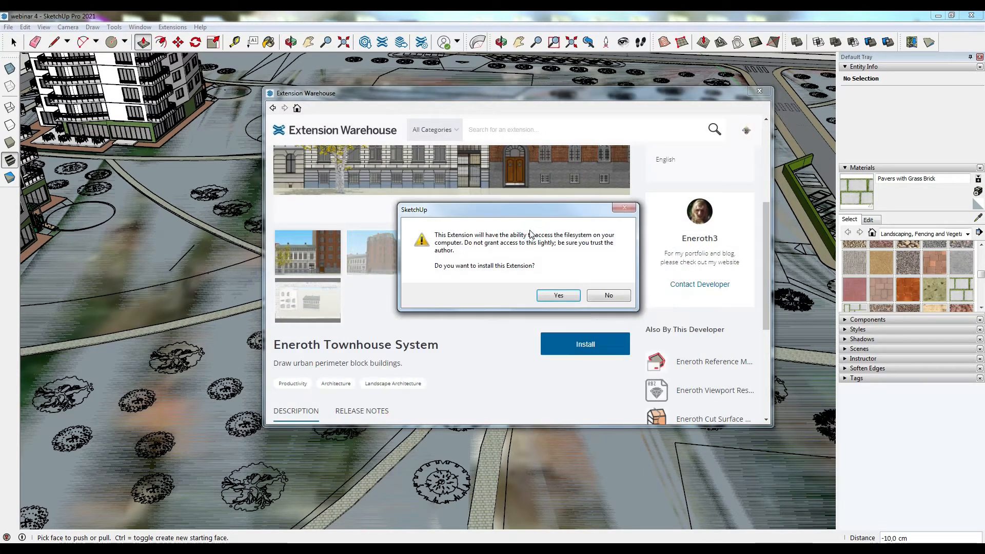
{"action": "left_click", "coordinate": [556, 297]}
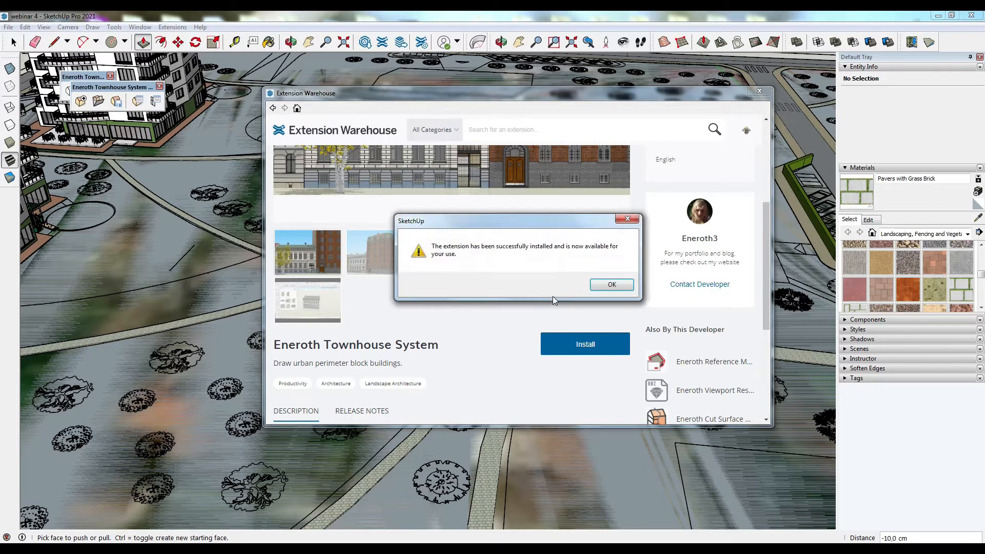
{"action": "left_click", "coordinate": [591, 285]}
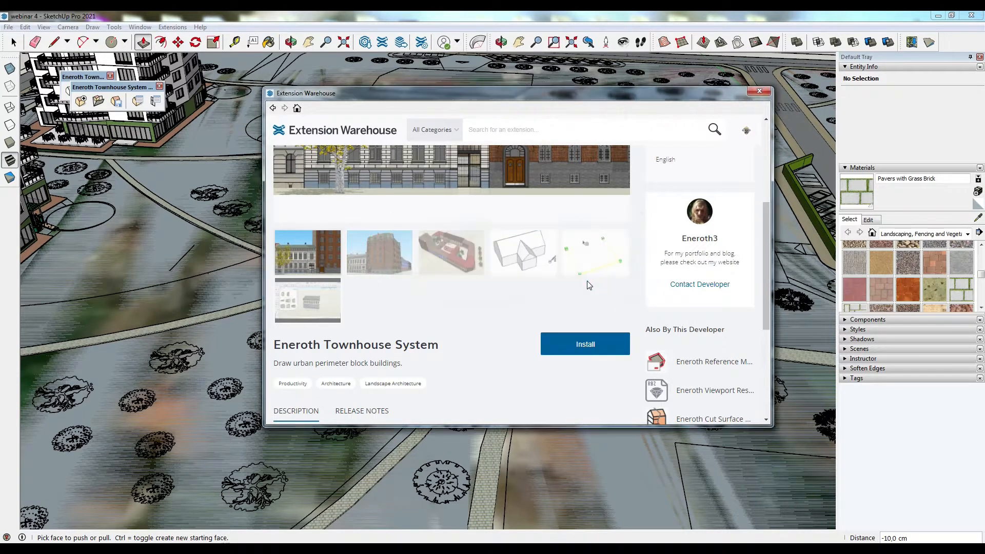
{"action": "left_click", "coordinate": [759, 91]}
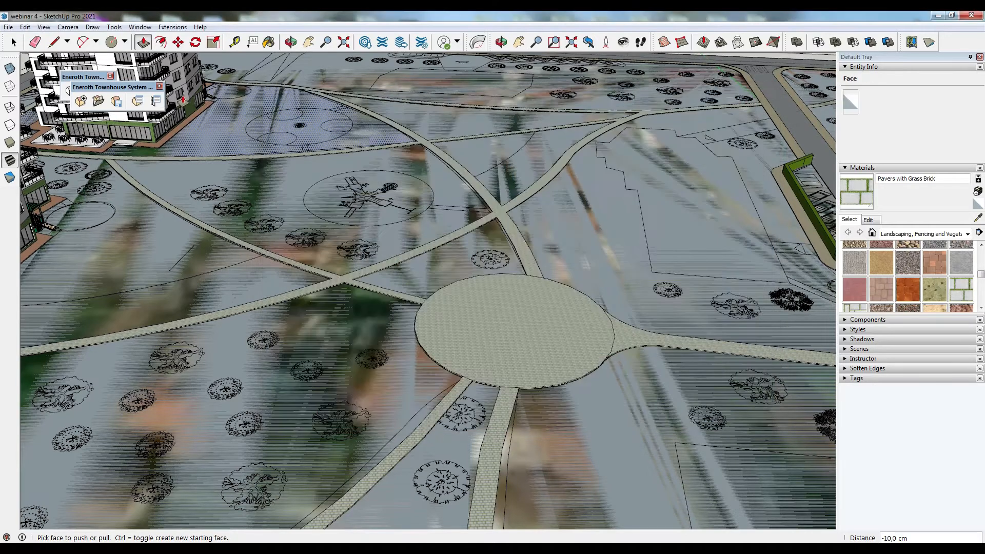
- Dock the two Eneroth Townhouse toolbars along the edge of the drawing window
{"action": "left_click", "coordinate": [10, 28]}
{"action": "left_click", "coordinate": [32, 77]}
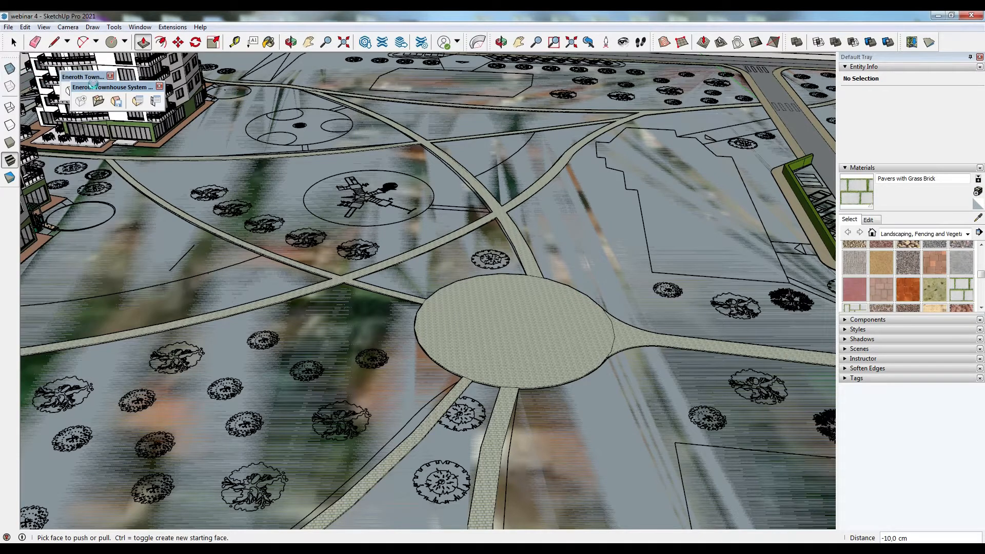
{"action": "left_click_drag", "start_coordinate": [95, 90], "coordinate": [10, 228]}
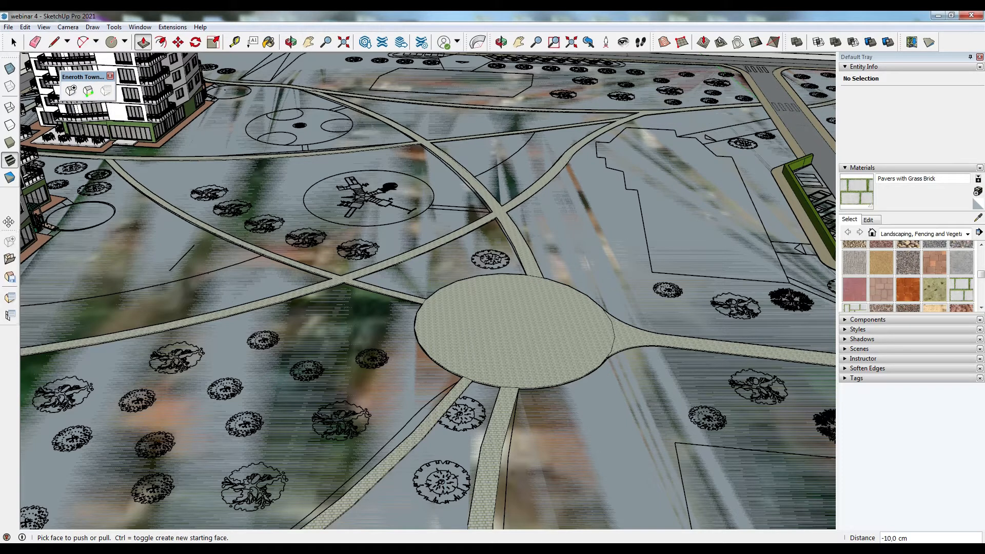
{"action": "left_click_drag", "start_coordinate": [96, 74], "coordinate": [8, 310]}
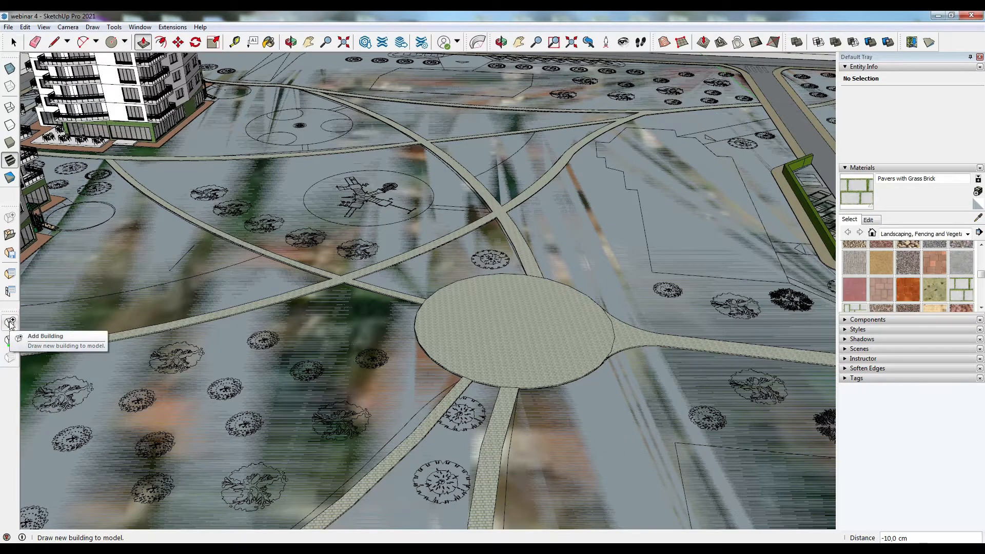
- Open the Add Building template selector and choose the Swedish "Landshövdingehus" reveterat template
{"action": "left_click", "coordinate": [10, 323]}
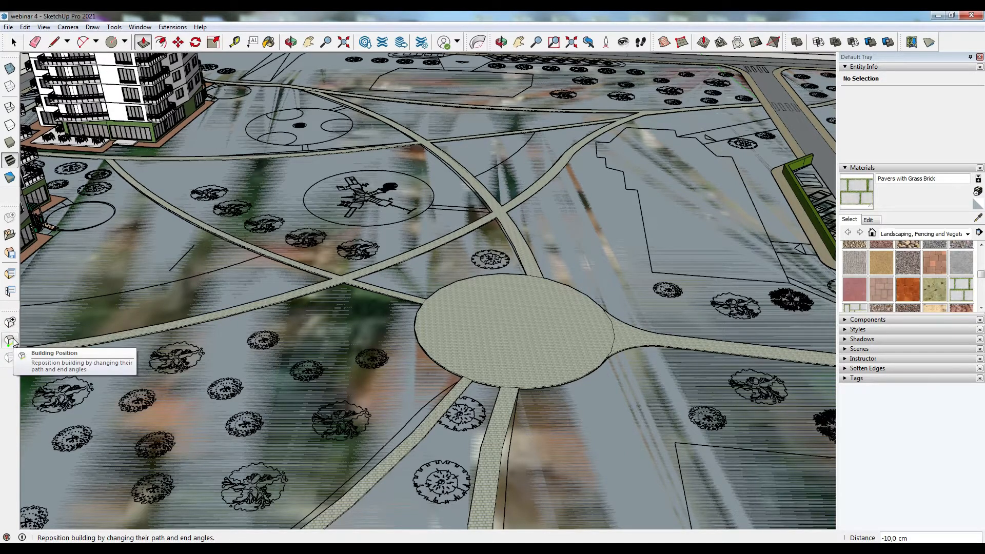
{"action": "scroll", "coordinate": [287, 258], "scroll_direction": "down", "scroll_amount": 5}
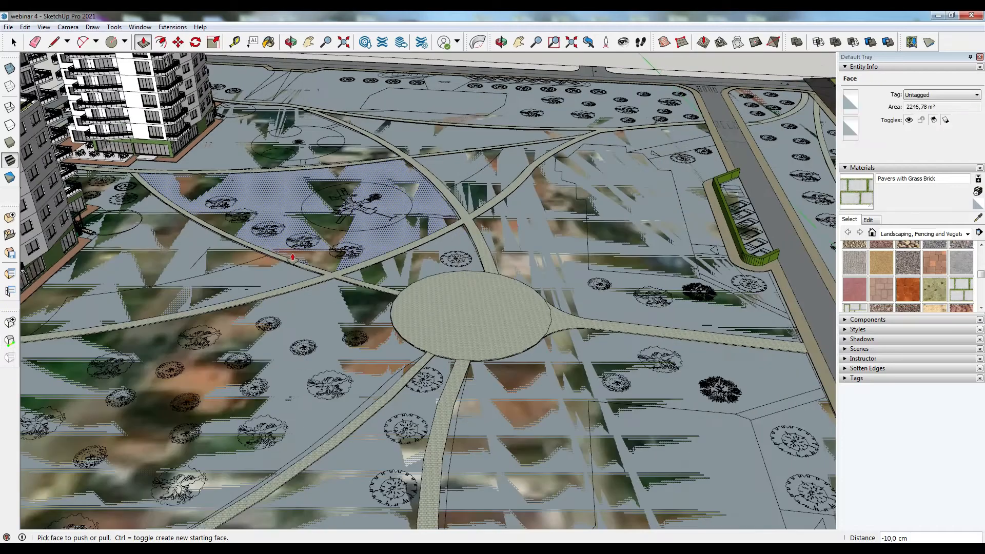
{"action": "scroll", "coordinate": [288, 253], "scroll_direction": "down", "scroll_amount": 5}
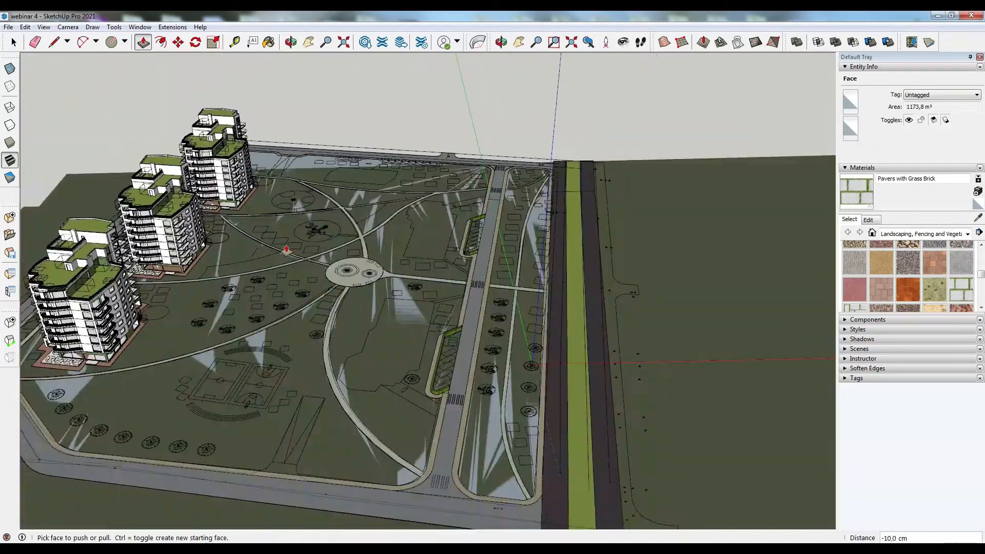
{"action": "scroll", "coordinate": [356, 344], "scroll_direction": "down", "scroll_amount": 4}
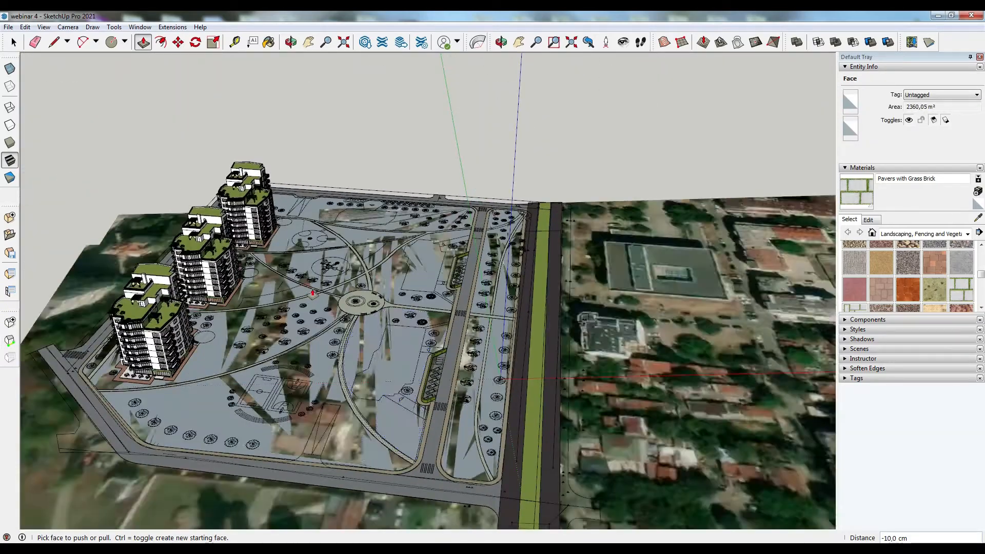
{"action": "scroll", "coordinate": [326, 295], "scroll_direction": "down", "scroll_amount": 2}
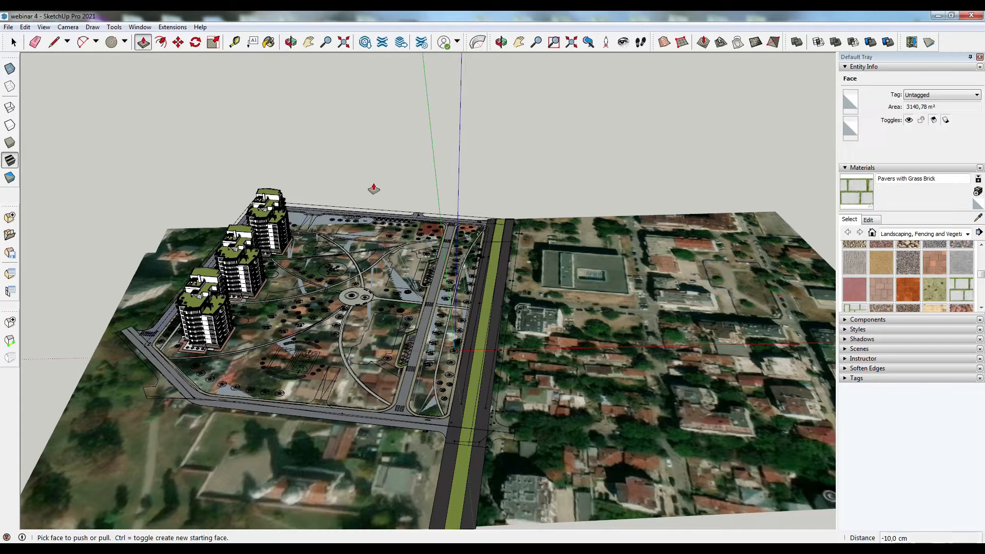
{"action": "scroll", "coordinate": [374, 189], "scroll_direction": "up", "scroll_amount": 8}
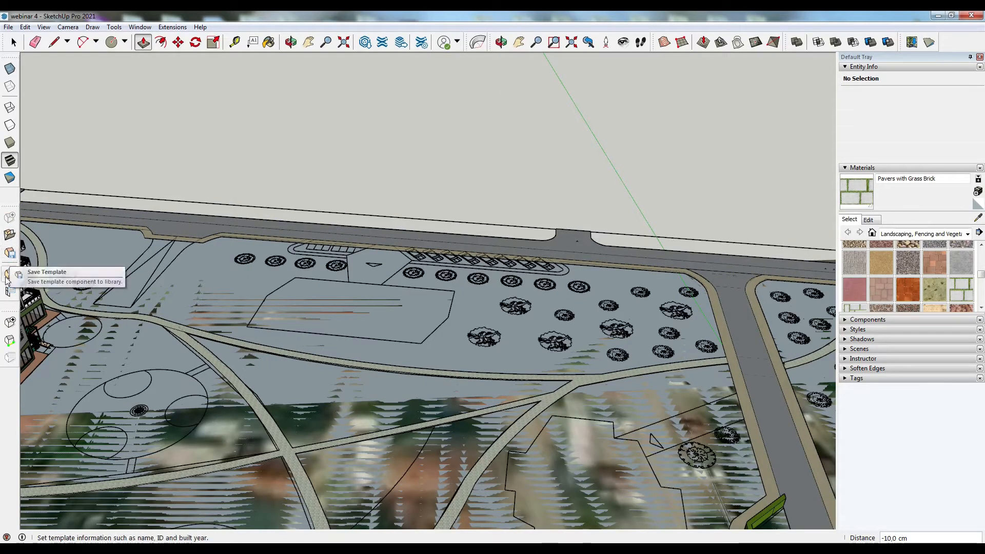
{"action": "left_click", "coordinate": [9, 322]}
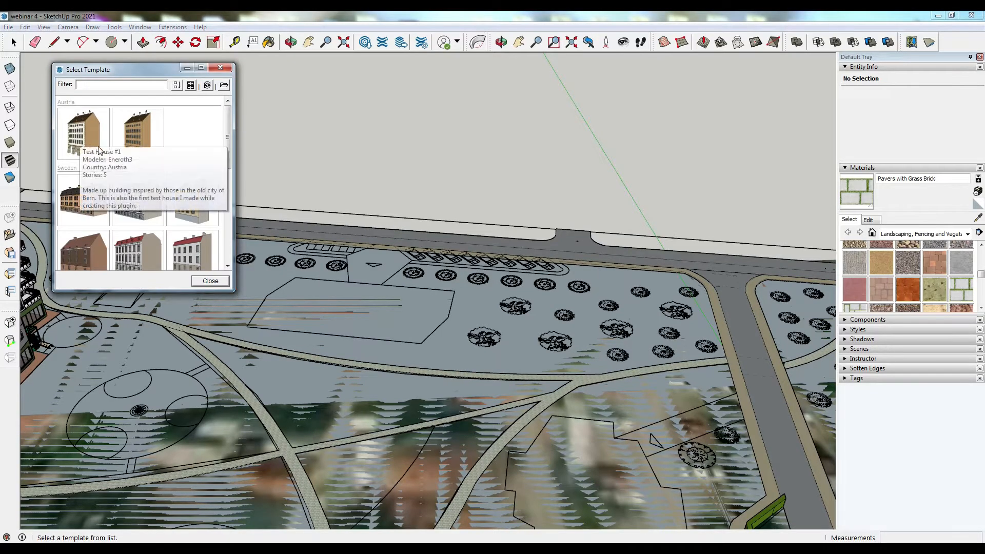
{"action": "mouse_move", "coordinate": [141, 125]}
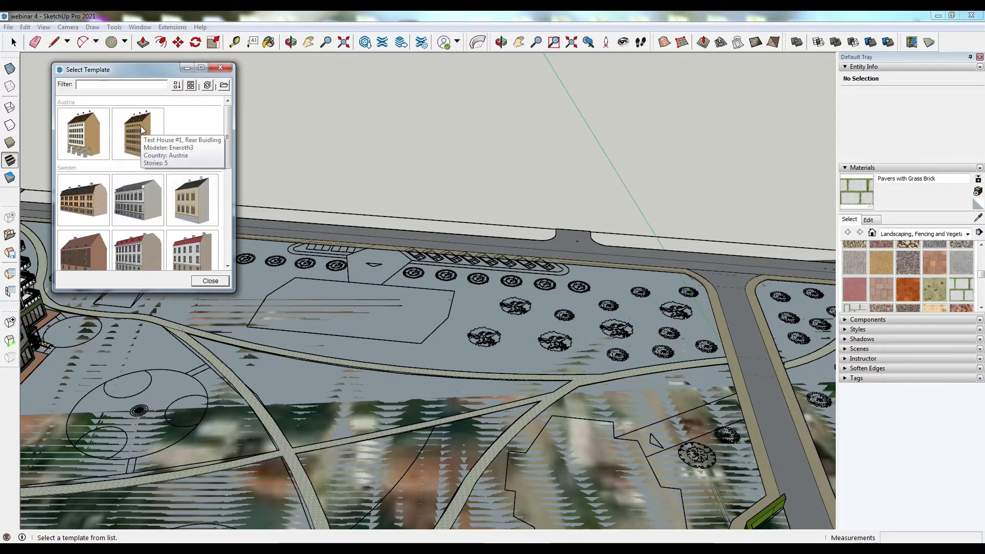
{"action": "left_click", "coordinate": [87, 198]}
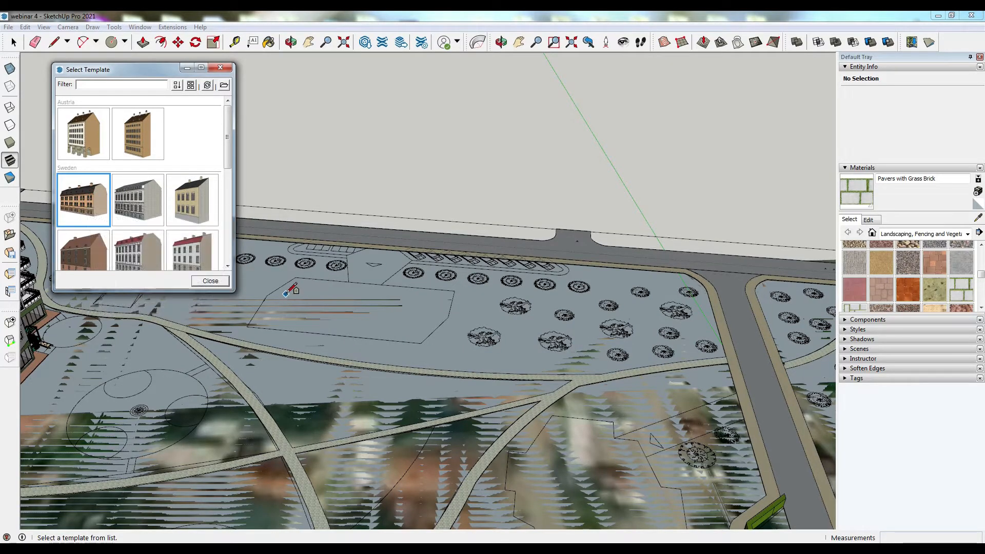
{"action": "left_click", "coordinate": [447, 301]}
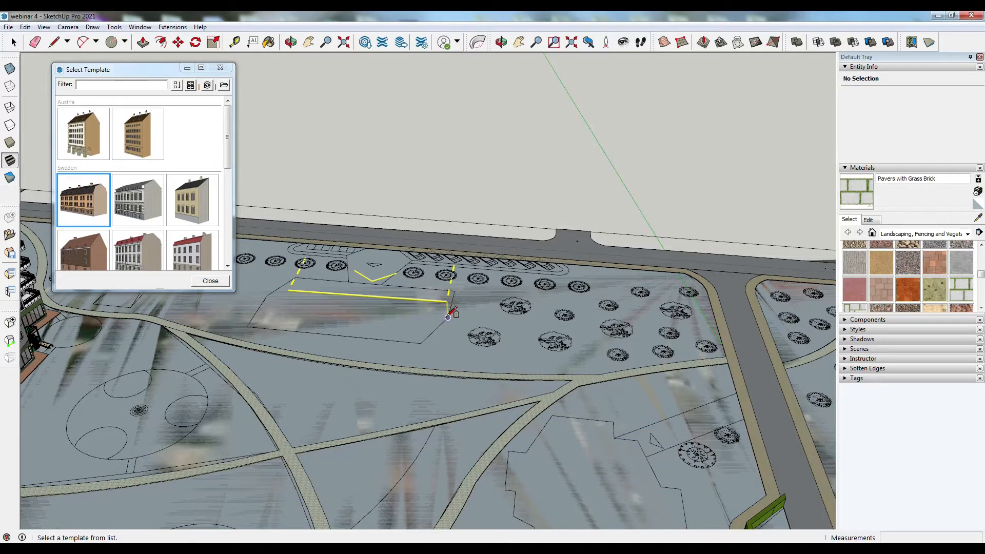
{"action": "key", "text": "Escape"}
{"action": "middle_click_drag", "start_coordinate": [460, 244], "coordinate": [4, 395]}
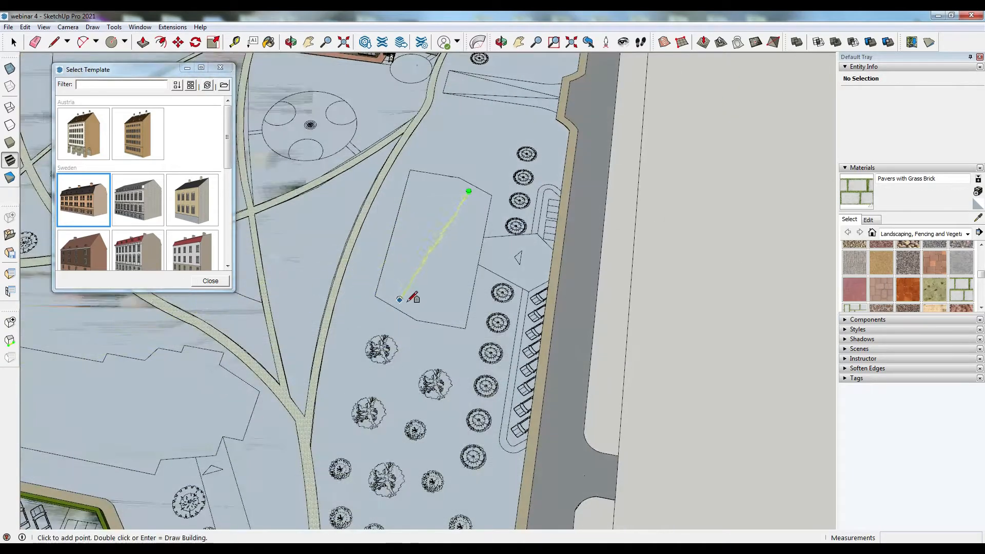
{"action": "left_click", "coordinate": [444, 311]}
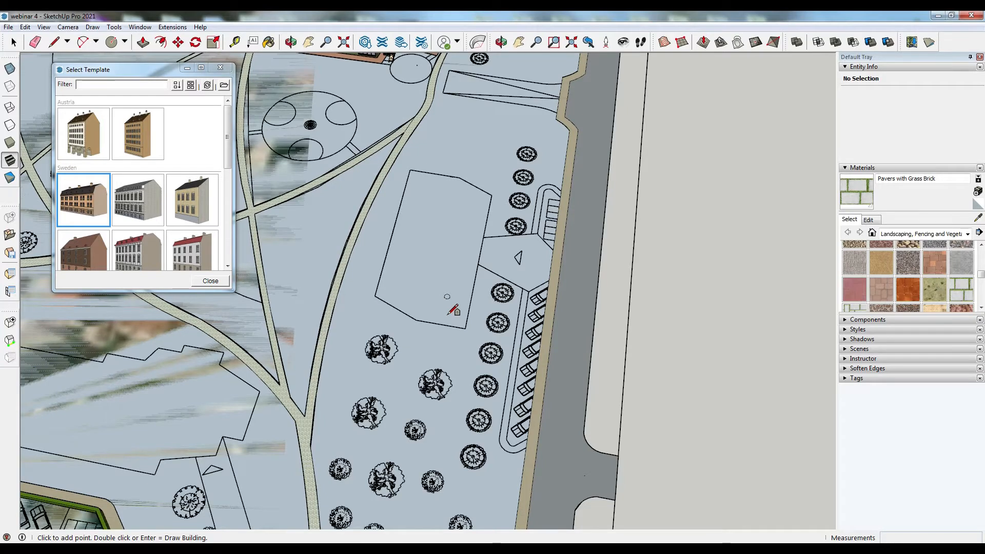
{"action": "left_click", "coordinate": [447, 314]}
{"action": "middle_click_drag", "start_coordinate": [462, 306], "coordinate": [413, 289]}
{"action": "left_click", "coordinate": [409, 295]}
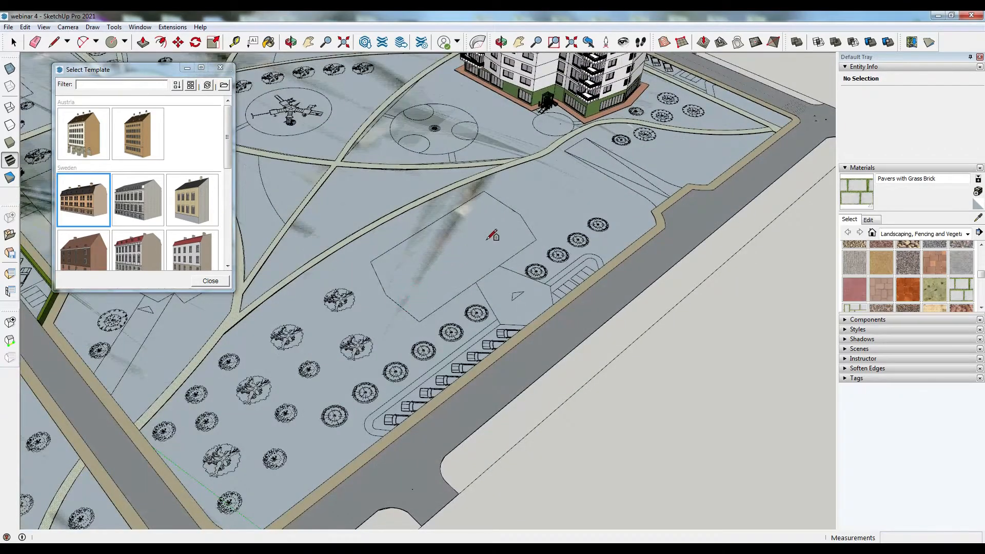
{"action": "middle_click_drag", "start_coordinate": [275, 286], "coordinate": [341, 270]}
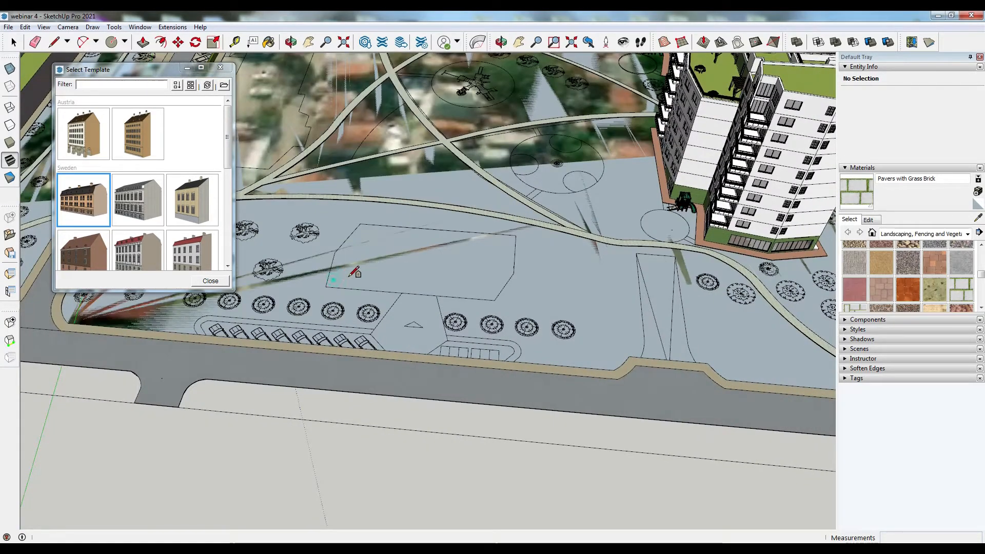
{"action": "middle_click_drag", "start_coordinate": [340, 267], "coordinate": [352, 295]}
- Draw a Landshövdingehus building on the empty plot by setting three path points along its edges
{"action": "left_click", "coordinate": [84, 195]}
{"action": "left_click", "coordinate": [341, 289]}
{"action": "middle_click_drag", "start_coordinate": [411, 281], "coordinate": [417, 321]}
{"action": "left_click", "coordinate": [418, 321]}
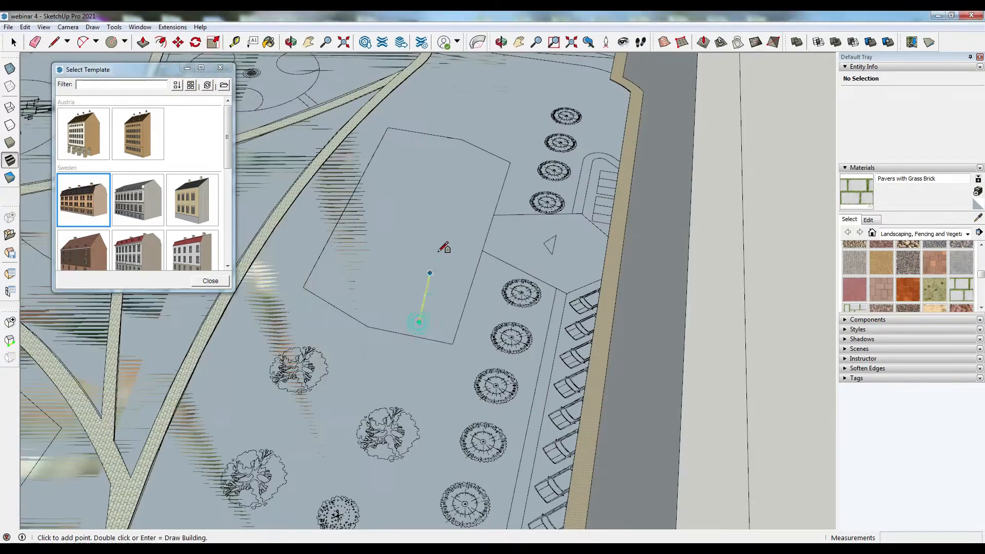
{"action": "double_click", "coordinate": [480, 165]}
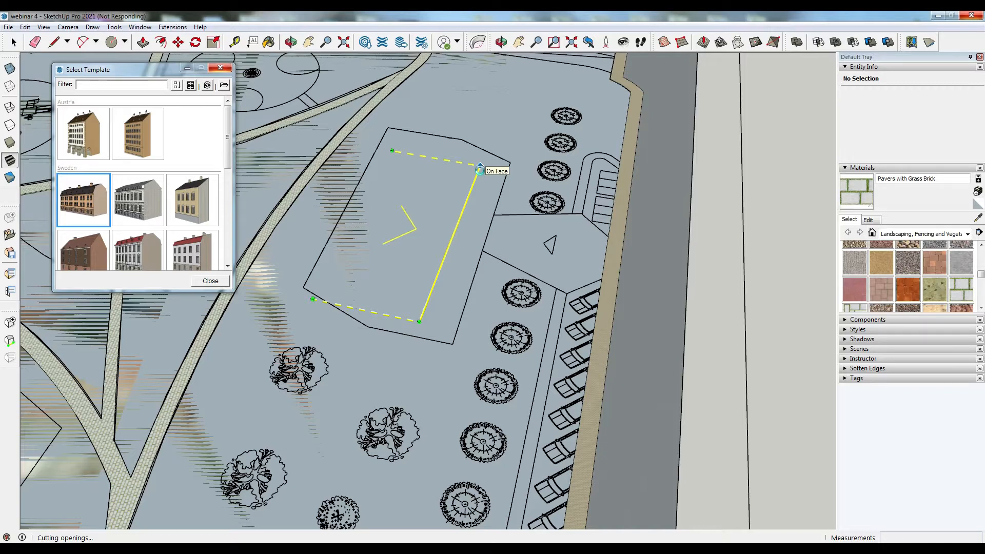
- Orbit around the new building to review it and select it
{"action": "middle_click_drag", "start_coordinate": [477, 169], "coordinate": [710, 272]}
{"action": "scroll", "coordinate": [462, 277], "scroll_direction": "up", "scroll_amount": 4}
{"action": "scroll", "coordinate": [710, 272], "scroll_direction": "down", "scroll_amount": 5}
{"action": "middle_click_drag", "start_coordinate": [426, 249], "coordinate": [421, 311]}
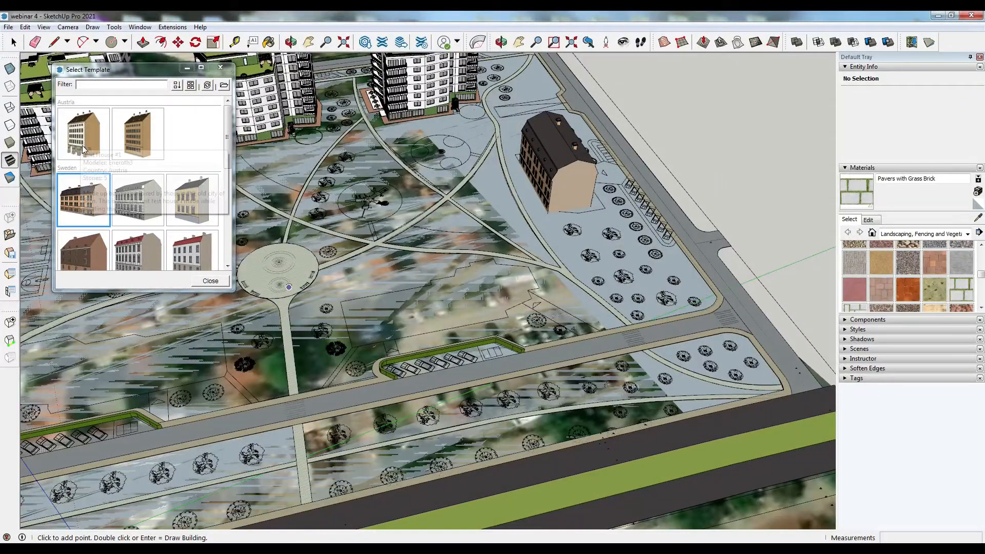
{"action": "left_click_drag", "start_coordinate": [232, 162], "coordinate": [229, 201]}
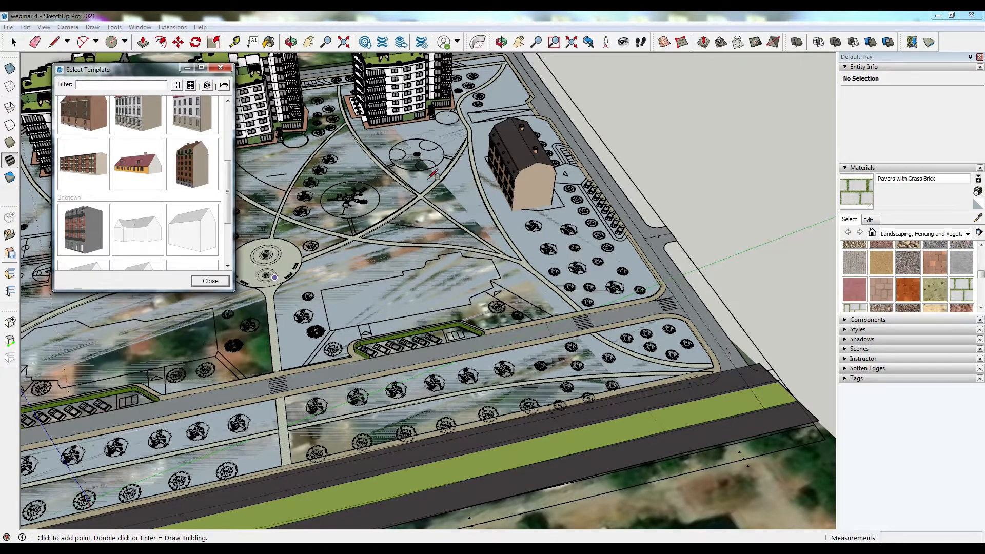
{"action": "key", "text": "space"}
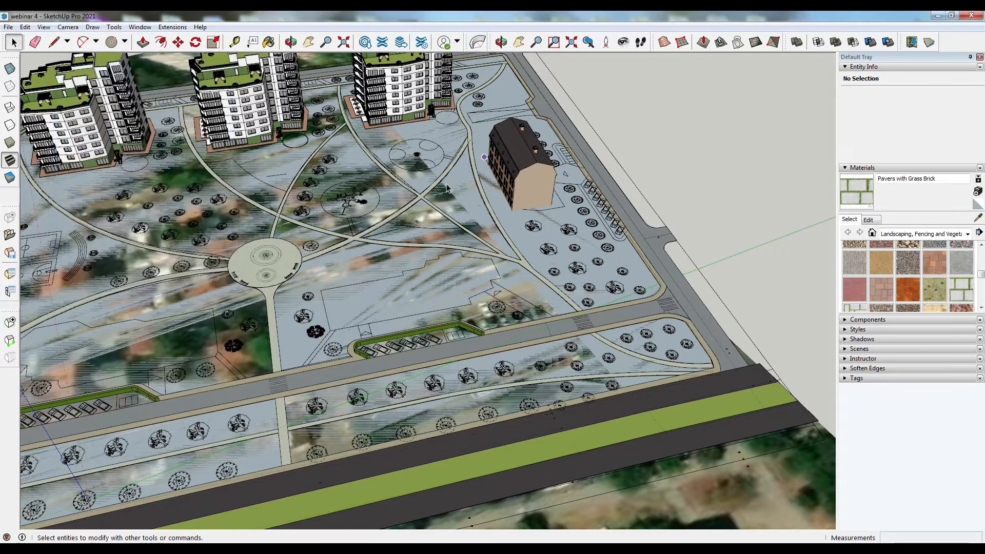
{"action": "left_click", "coordinate": [520, 166]}
{"action": "scroll", "coordinate": [523, 171], "scroll_direction": "up", "scroll_amount": 3}
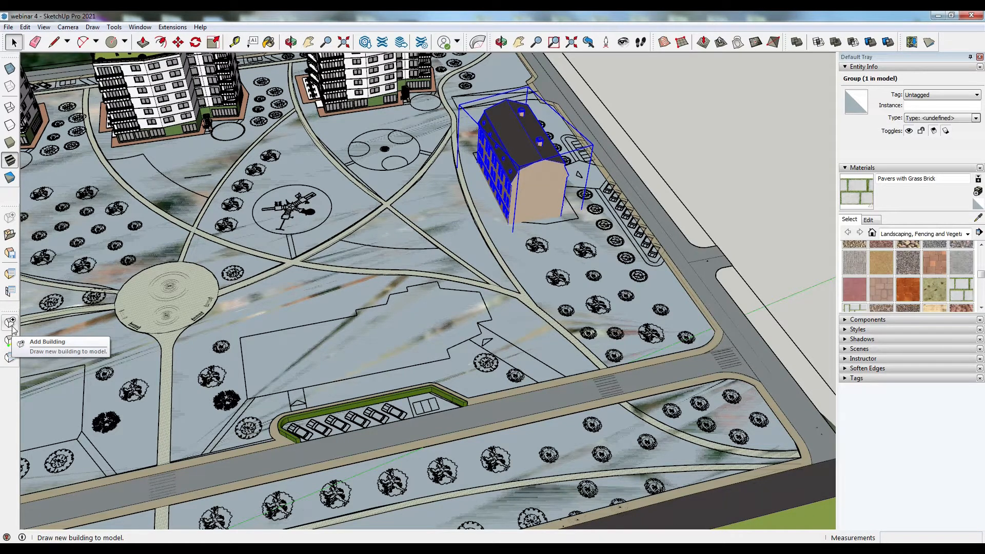
{"action": "left_click", "coordinate": [9, 237]}
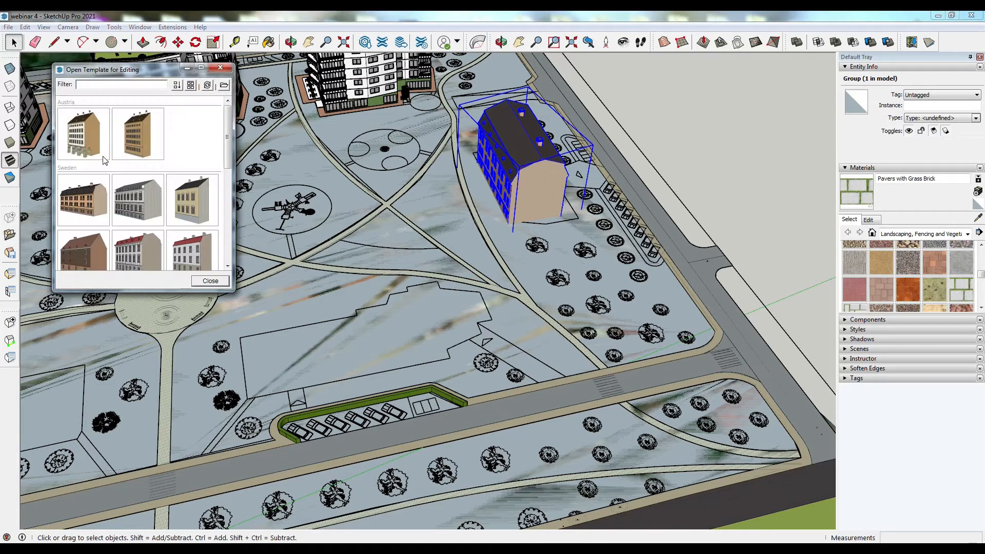
{"action": "scroll", "coordinate": [121, 216], "scroll_direction": "down", "scroll_amount": 3}
{"action": "scroll", "coordinate": [121, 223], "scroll_direction": "down", "scroll_amount": 2}
{"action": "left_click", "coordinate": [83, 211]}
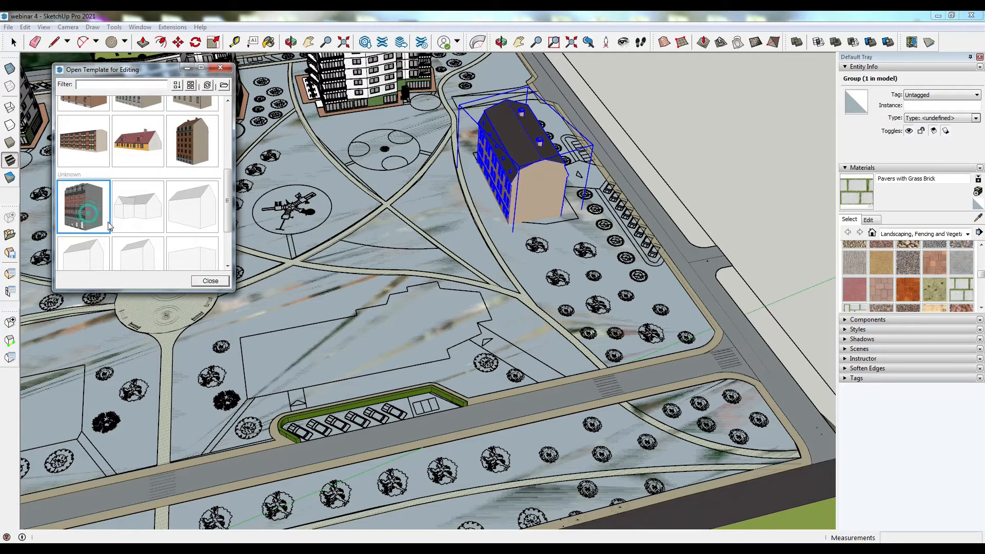
{"action": "left_click", "coordinate": [217, 282]}
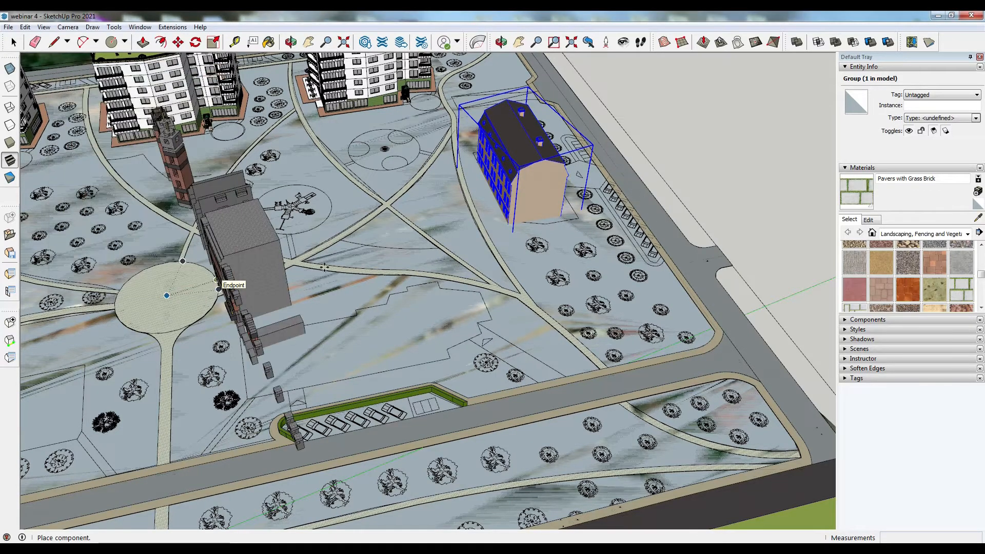
{"action": "scroll", "coordinate": [534, 226], "scroll_direction": "down", "scroll_amount": 1}
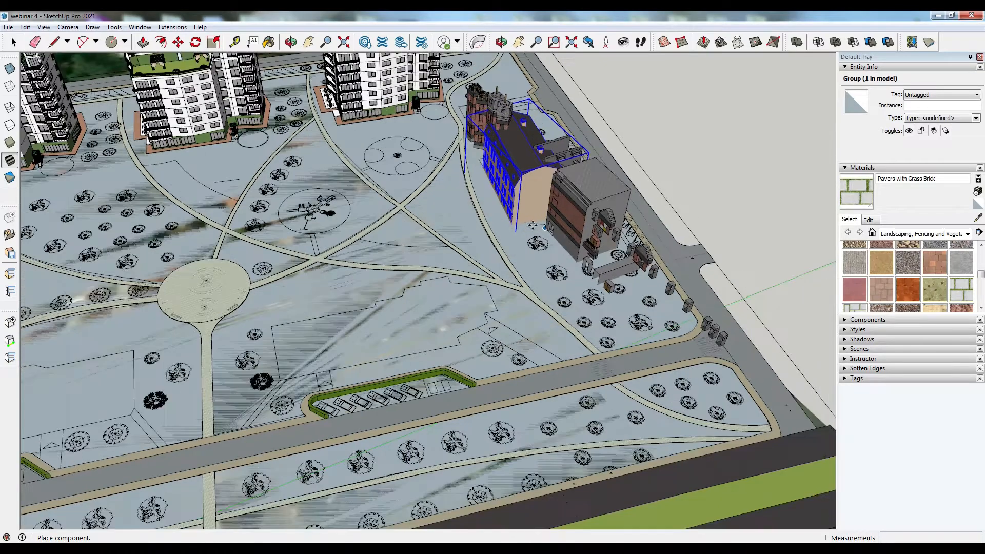
{"action": "scroll", "coordinate": [532, 225], "scroll_direction": "down", "scroll_amount": 3}
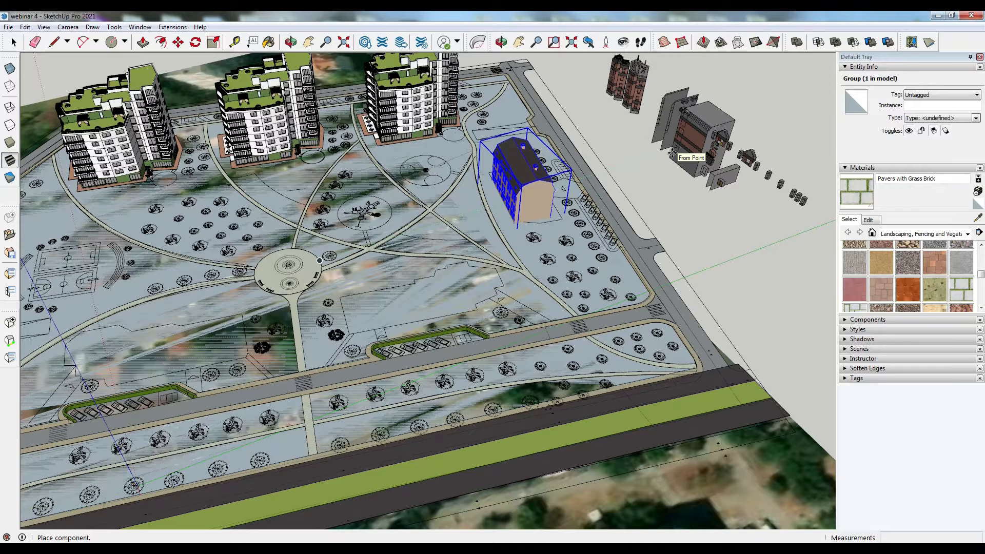
{"action": "scroll", "coordinate": [671, 153], "scroll_direction": "up", "scroll_amount": 4}
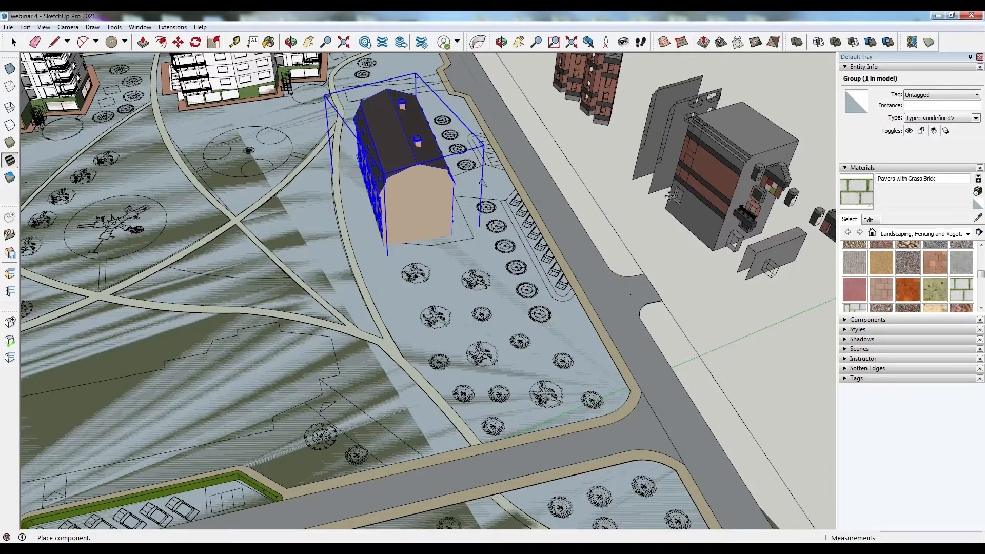
{"action": "key", "text": "Escape"}
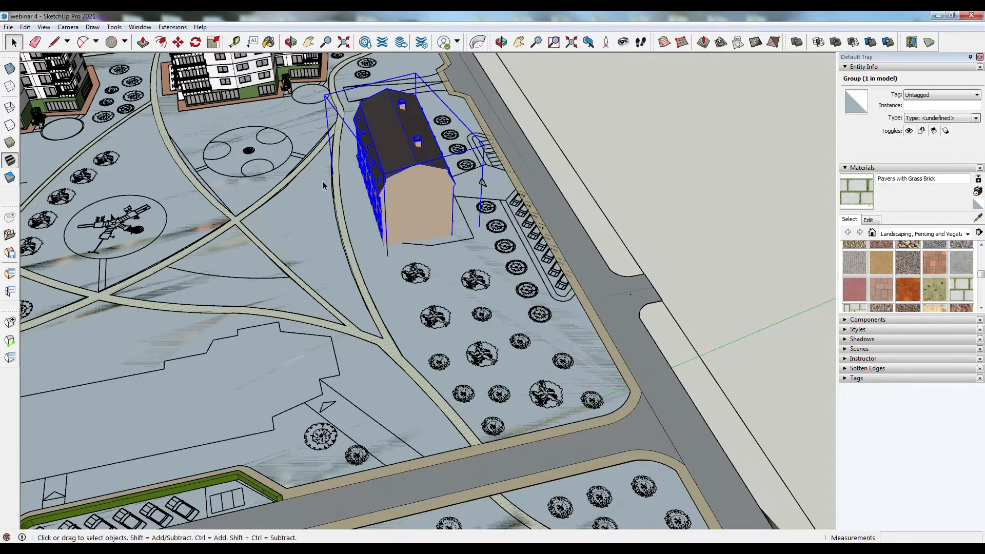
- Open the new building's group and orbit and zoom around it to inspect its facade and roof
{"action": "double_click", "coordinate": [431, 201]}
{"action": "middle_click_drag", "start_coordinate": [379, 212], "coordinate": [134, 170]}
{"action": "scroll", "coordinate": [491, 194], "scroll_direction": "up", "scroll_amount": 6}
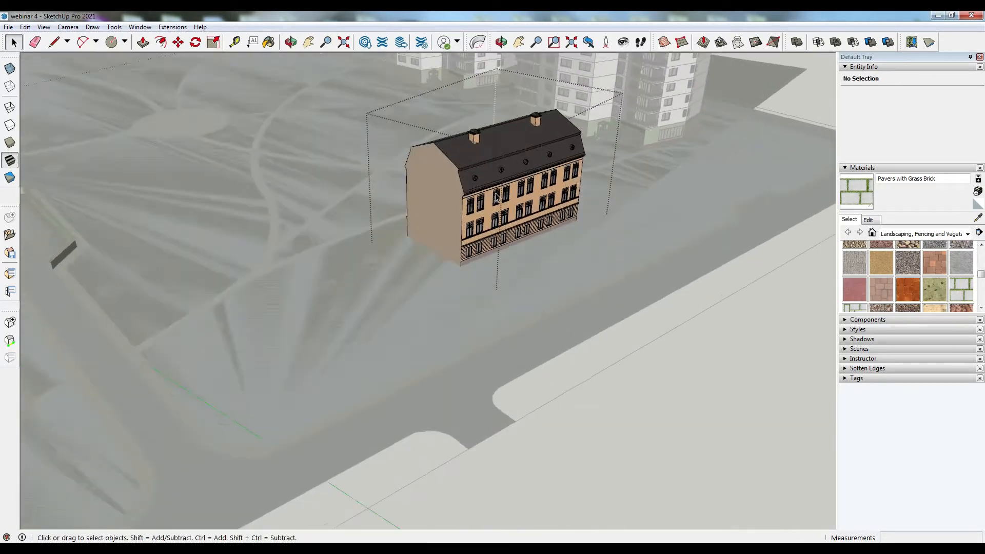
{"action": "scroll", "coordinate": [484, 216], "scroll_direction": "up", "scroll_amount": 3}
{"action": "middle_click_drag", "start_coordinate": [477, 215], "coordinate": [521, 241]}
{"action": "scroll", "coordinate": [525, 242], "scroll_direction": "down", "scroll_amount": 5}
{"action": "scroll", "coordinate": [525, 254], "scroll_direction": "down", "scroll_amount": 6}
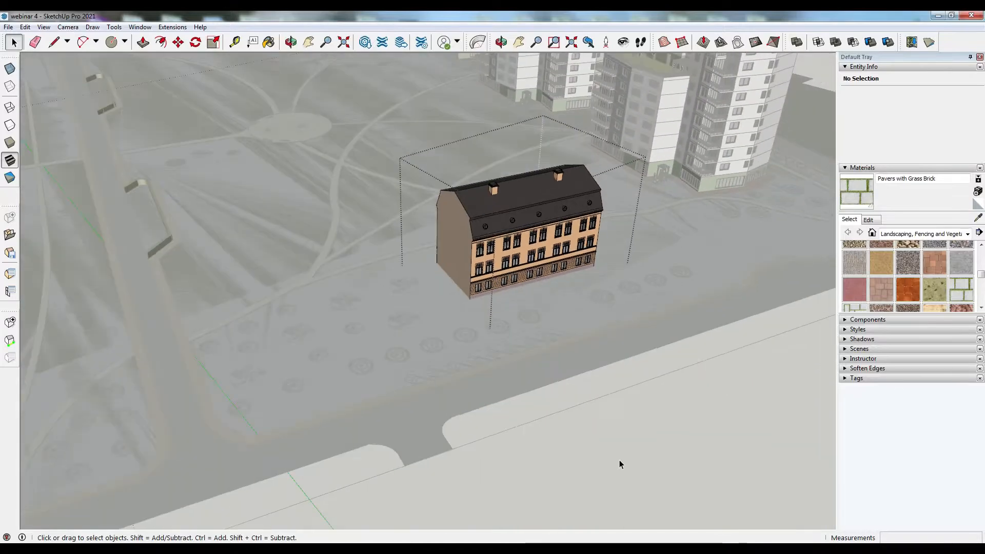
{"action": "left_click", "coordinate": [625, 457]}
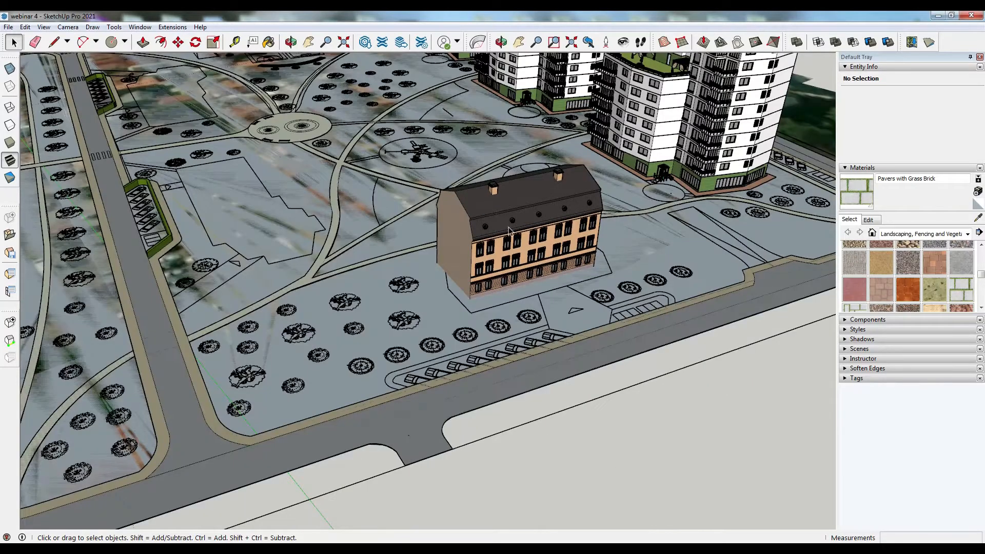
- Open the building's Building Properties and replace its roof material with Roofing Tile Spanish, then apply
{"action": "left_click", "coordinate": [509, 231]}
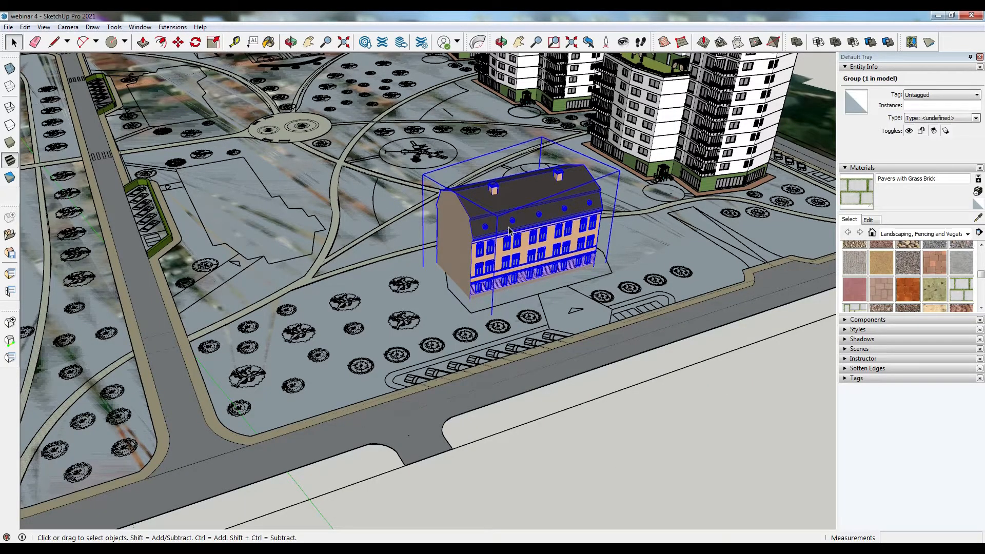
{"action": "right_click", "coordinate": [512, 226]}
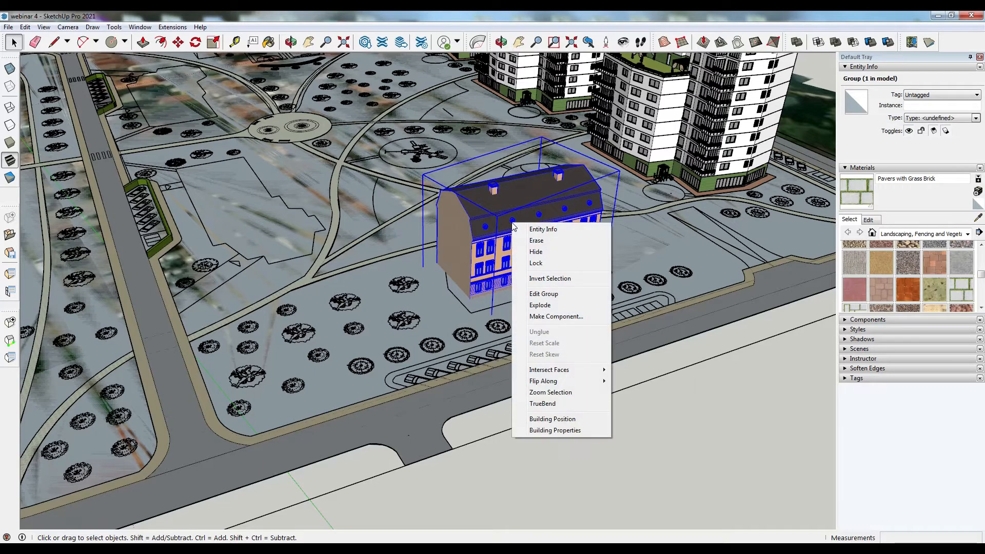
{"action": "left_click", "coordinate": [588, 430]}
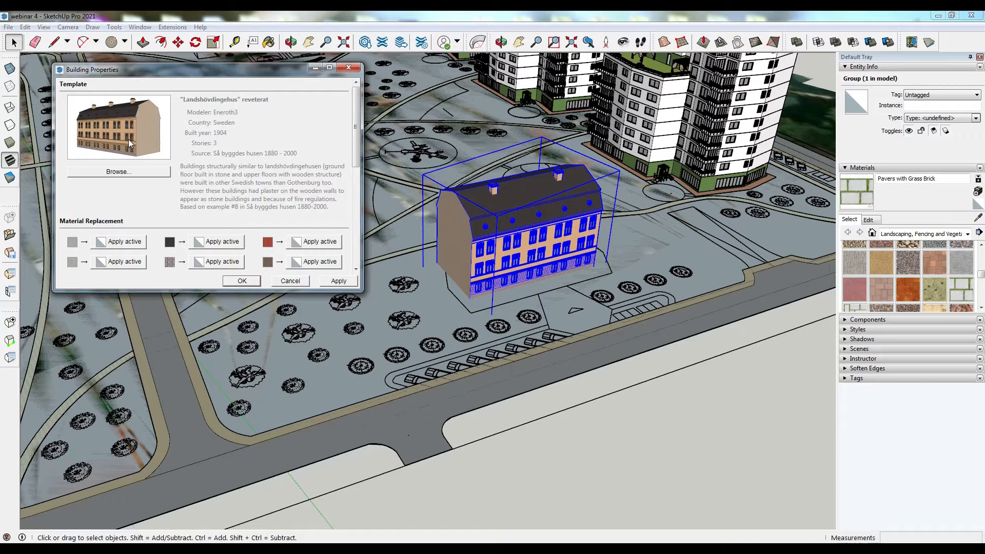
{"action": "left_click", "coordinate": [170, 243]}
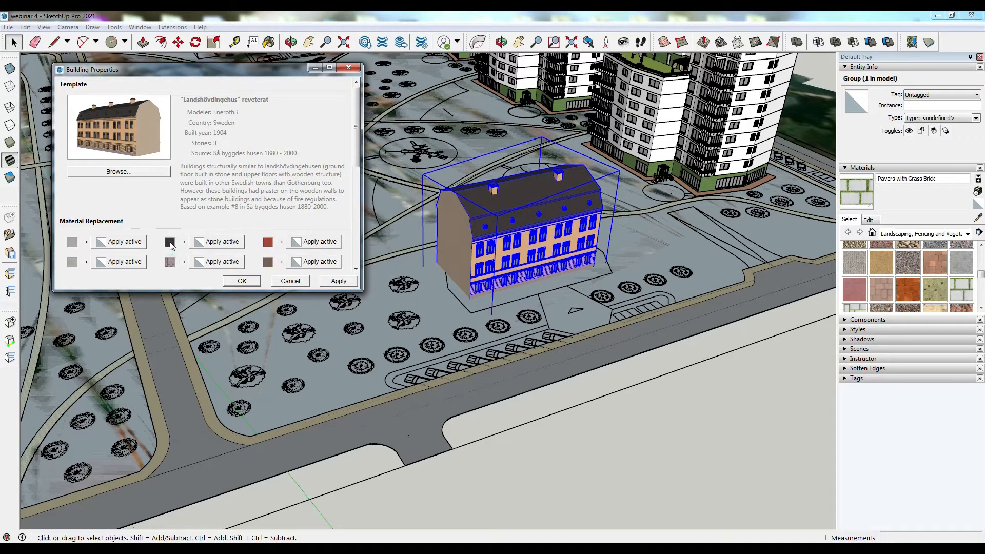
{"action": "left_click", "coordinate": [938, 233]}
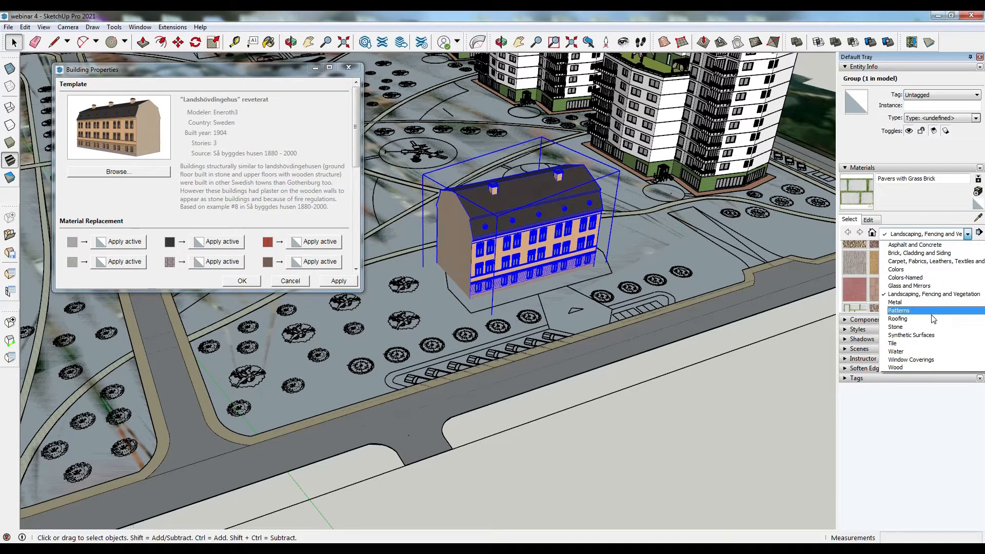
{"action": "left_click", "coordinate": [913, 319]}
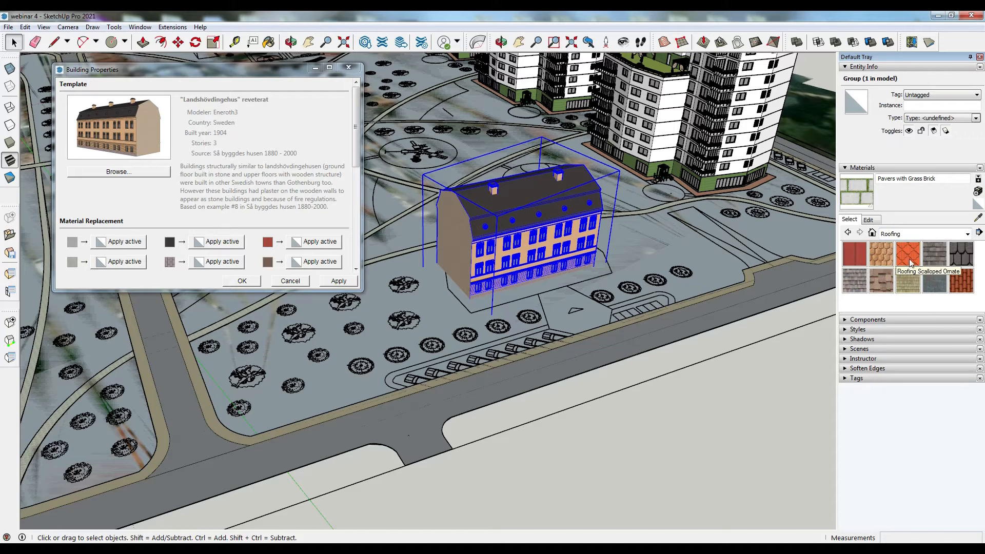
{"action": "left_click", "coordinate": [962, 286]}
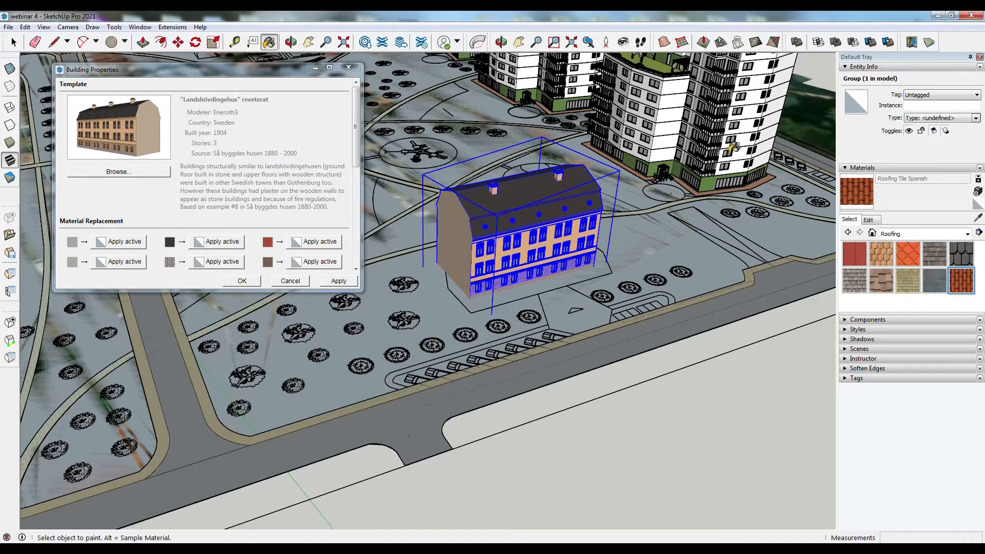
{"action": "left_click", "coordinate": [216, 243]}
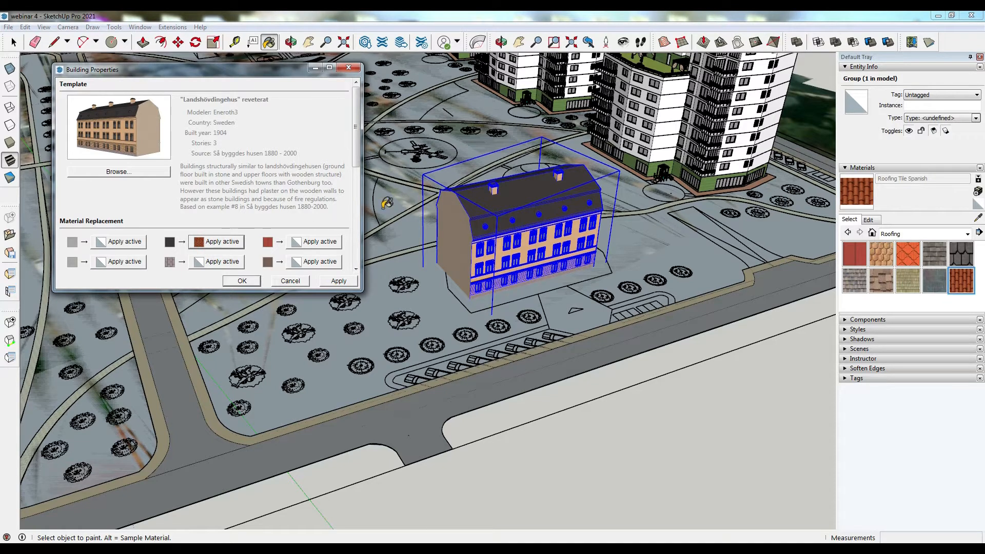
{"action": "left_click", "coordinate": [336, 282]}
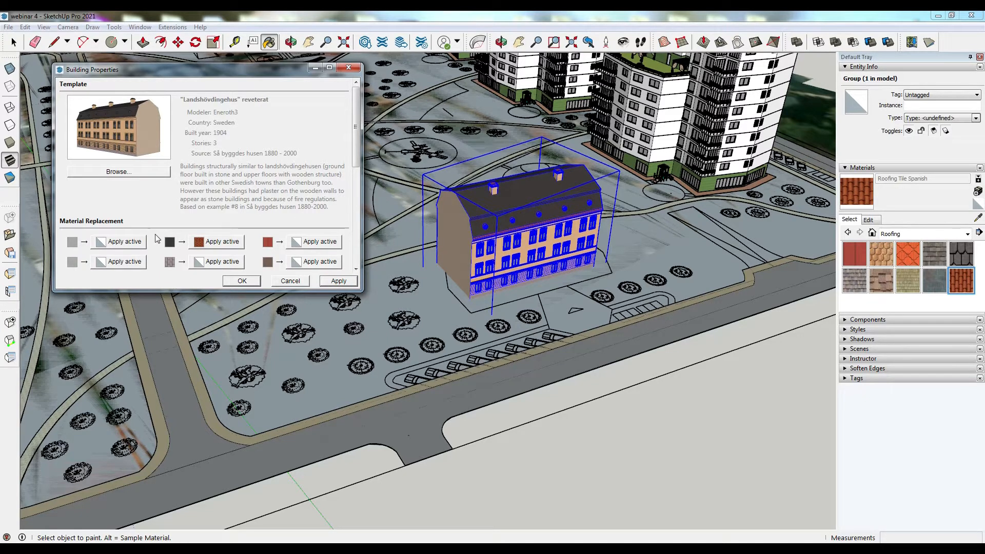
- Replace three more of the building's template materials with Roofing Tile Spanish and apply the changes
{"action": "left_click", "coordinate": [213, 263]}
{"action": "left_click", "coordinate": [207, 265]}
{"action": "left_click", "coordinate": [210, 265]}
{"action": "left_click", "coordinate": [292, 246]}
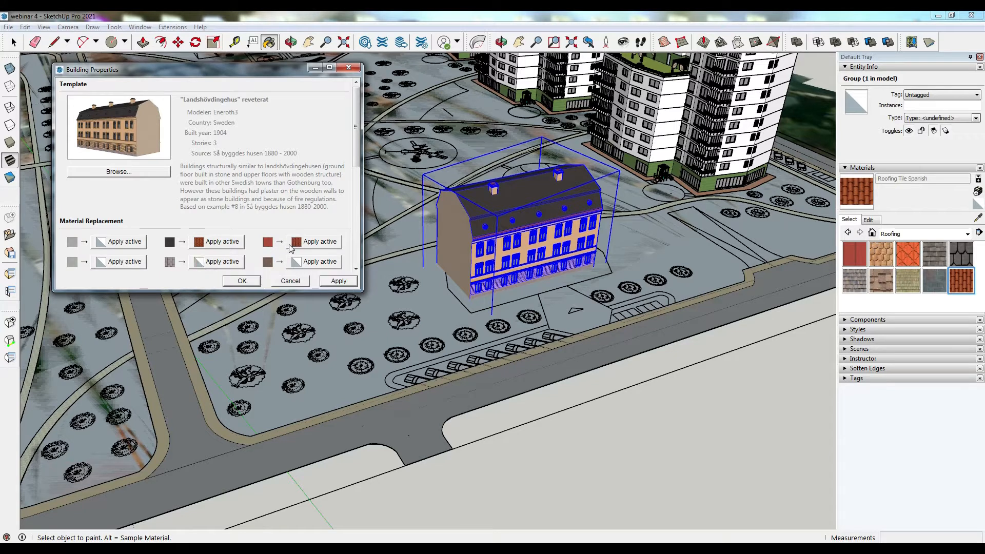
{"action": "left_click", "coordinate": [296, 262]}
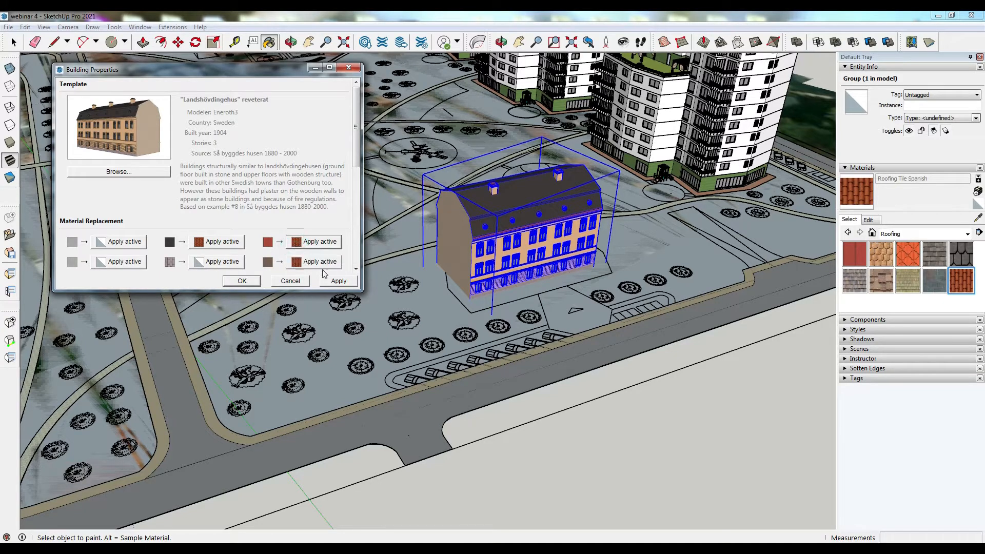
{"action": "left_click", "coordinate": [339, 282]}
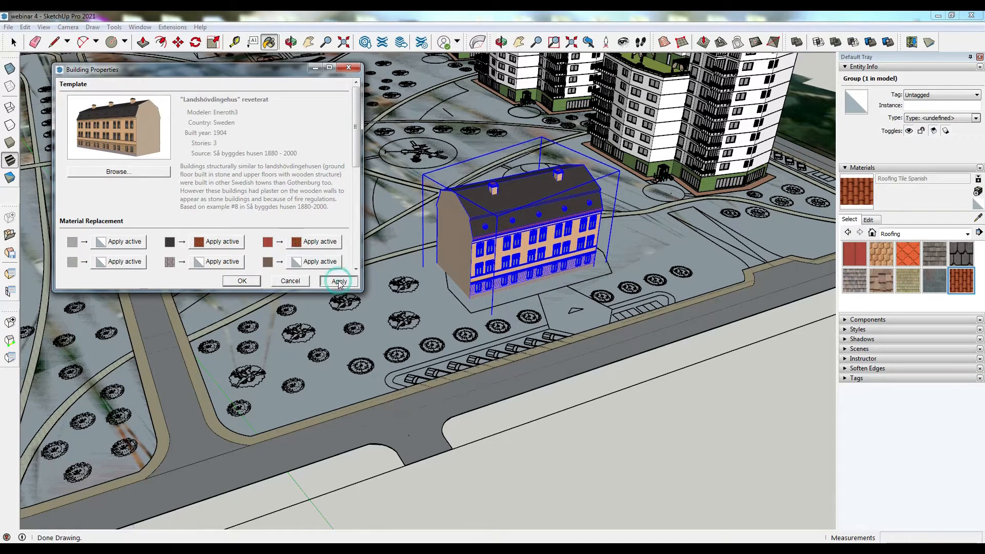
- Try to replace the roof material with Asphalt New and close the Building Properties dialog
{"action": "middle_click_drag", "start_coordinate": [611, 219], "coordinate": [436, 240]}
{"action": "scroll", "coordinate": [436, 239], "scroll_direction": "up", "scroll_amount": 4}
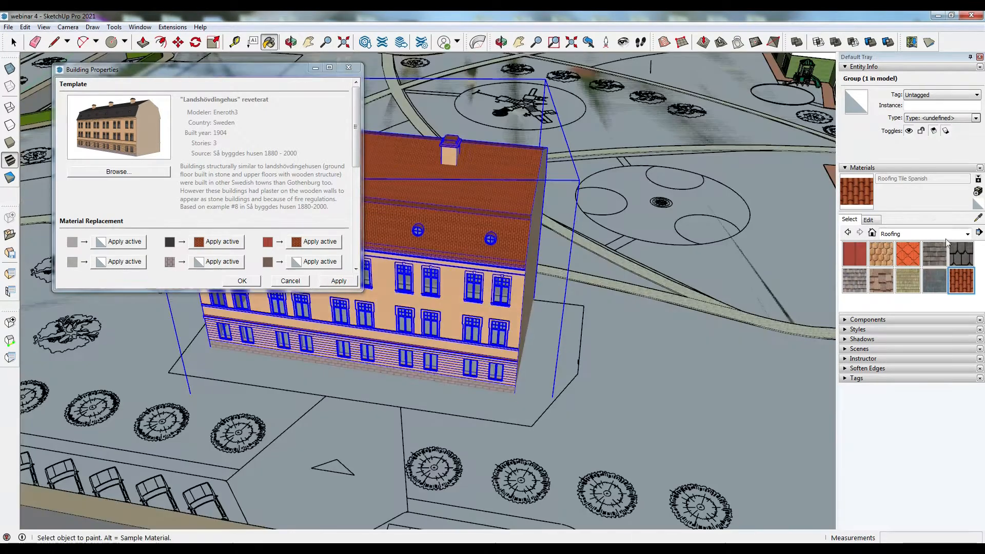
{"action": "left_click", "coordinate": [924, 234]}
{"action": "left_click", "coordinate": [908, 247]}
{"action": "left_click", "coordinate": [854, 254]}
{"action": "left_click", "coordinate": [216, 241]}
{"action": "middle_click_drag", "start_coordinate": [334, 285], "coordinate": [341, 281]}
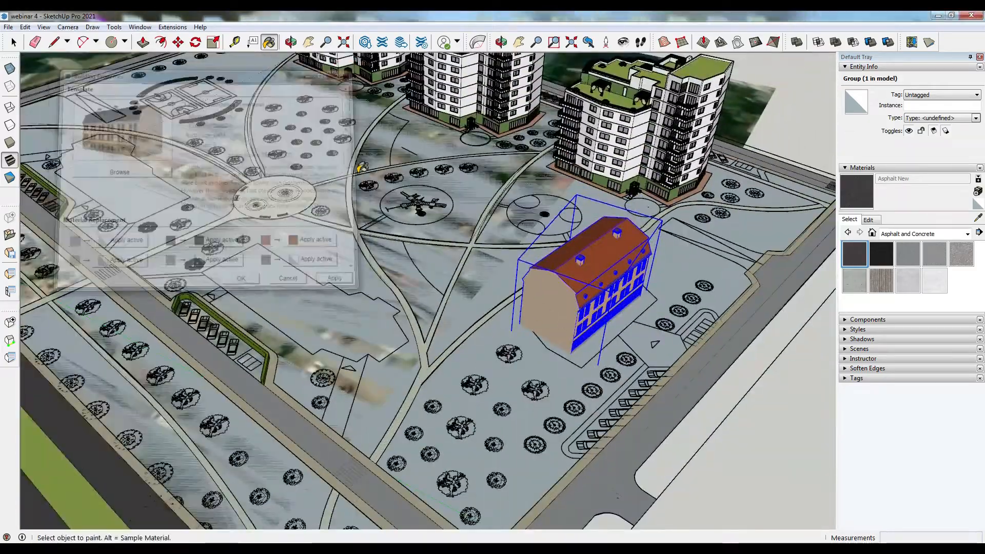
{"action": "scroll", "coordinate": [362, 167], "scroll_direction": "down", "scroll_amount": 4}
{"action": "middle_click_drag", "start_coordinate": [360, 287], "coordinate": [356, 257]}
{"action": "scroll", "coordinate": [356, 257], "scroll_direction": "up", "scroll_amount": 4}
- Try to reposition the Landshövdingehus building with the Move tool
{"action": "left_click", "coordinate": [180, 42]}
{"action": "scroll", "coordinate": [416, 246], "scroll_direction": "up", "scroll_amount": 1}
{"action": "left_click", "coordinate": [500, 274]}
{"action": "left_click", "coordinate": [500, 240]}
{"action": "left_click", "coordinate": [500, 260]}
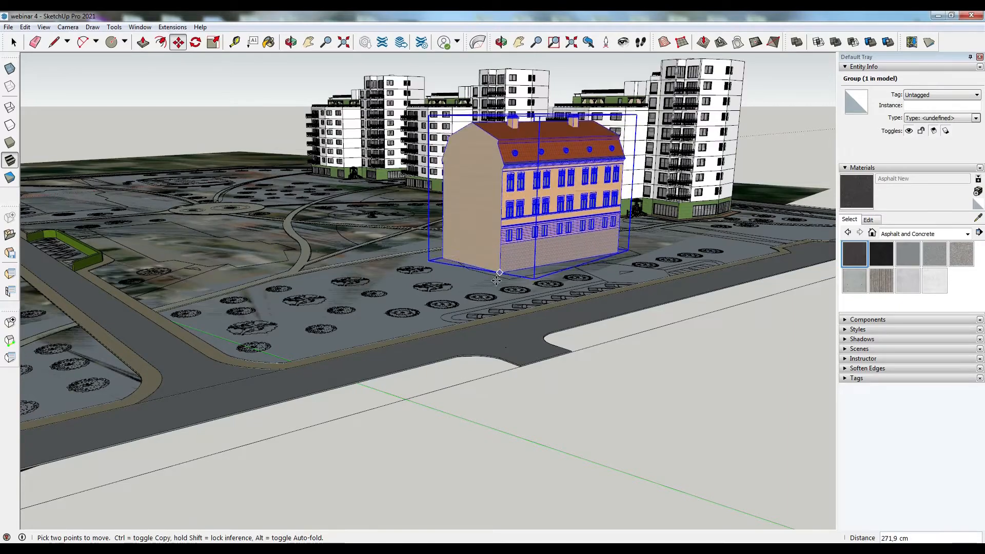
{"action": "middle_click_drag", "start_coordinate": [482, 376], "coordinate": [651, 405]}
{"action": "middle_click_drag", "start_coordinate": [503, 266], "coordinate": [588, 271]}
{"action": "scroll", "coordinate": [588, 270], "scroll_direction": "down", "scroll_amount": 4}
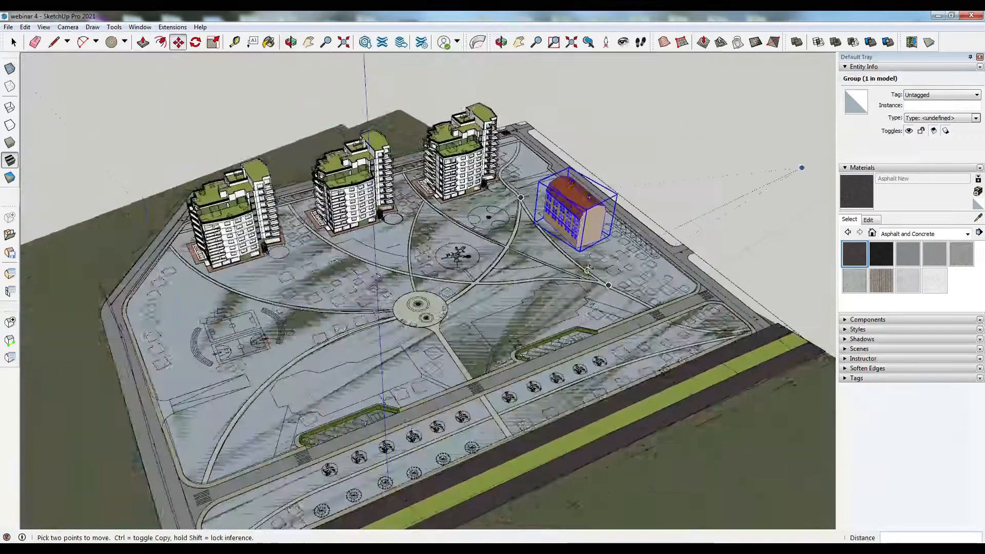
{"action": "scroll", "coordinate": [359, 447], "scroll_direction": "up", "scroll_amount": 3}
- Add a brick building template and draw it with three path points beside the parking strip south-west of the roundabout
{"action": "left_click", "coordinate": [10, 322]}
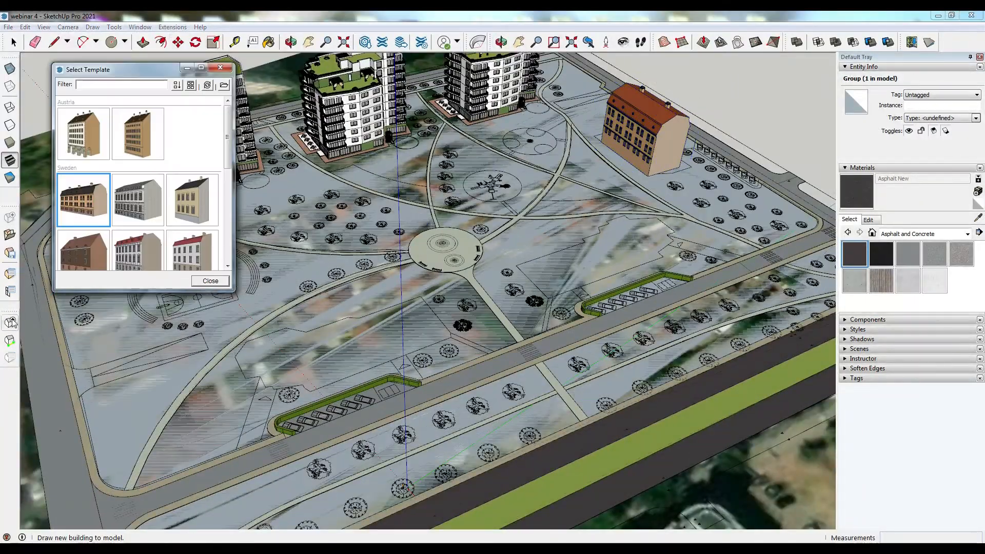
{"action": "scroll", "coordinate": [87, 205], "scroll_direction": "down", "scroll_amount": 8}
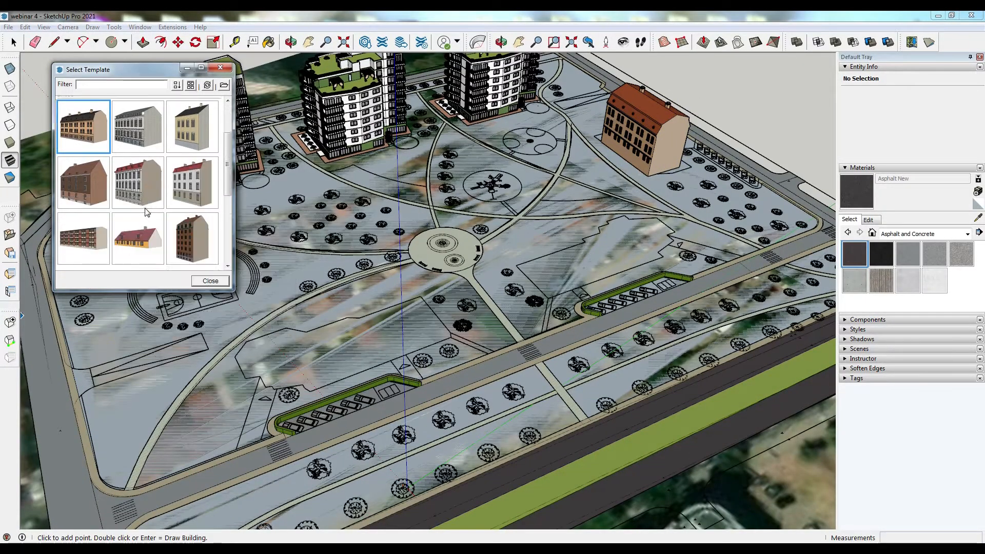
{"action": "left_click", "coordinate": [85, 189]}
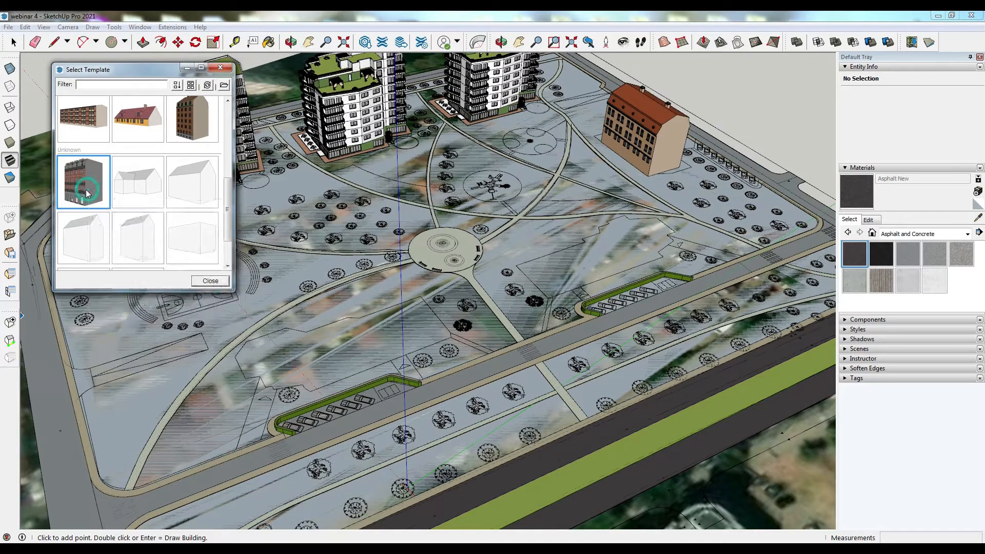
{"action": "left_click", "coordinate": [210, 281]}
{"action": "left_click", "coordinate": [240, 367]}
{"action": "left_click", "coordinate": [322, 386]}
{"action": "left_click", "coordinate": [451, 337]}
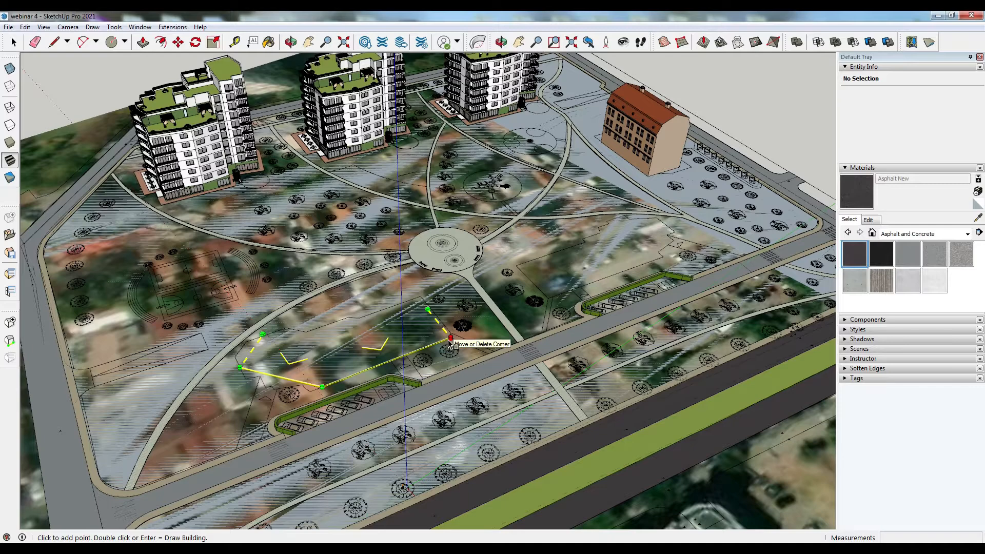
{"action": "double_click", "coordinate": [449, 338]}
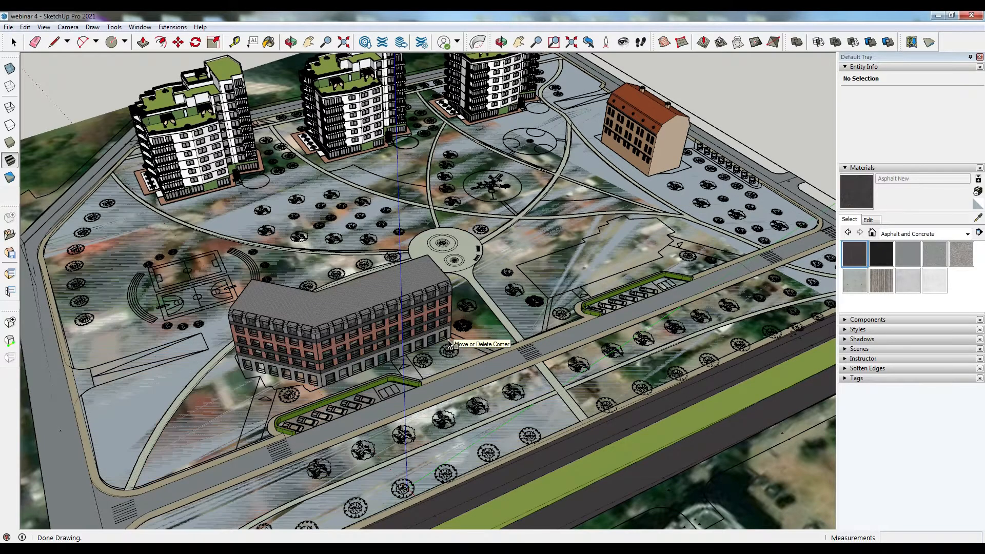
{"action": "mouse_move", "coordinate": [333, 335]}
{"action": "middle_mouse_down"}
{"action": "mouse_move", "coordinate": [219, 298]}
{"action": "mouse_move", "coordinate": [390, 339]}
{"action": "mouse_move", "coordinate": [323, 335]}
{"action": "middle_mouse_up"}
{"action": "left_click", "coordinate": [660, 281]}
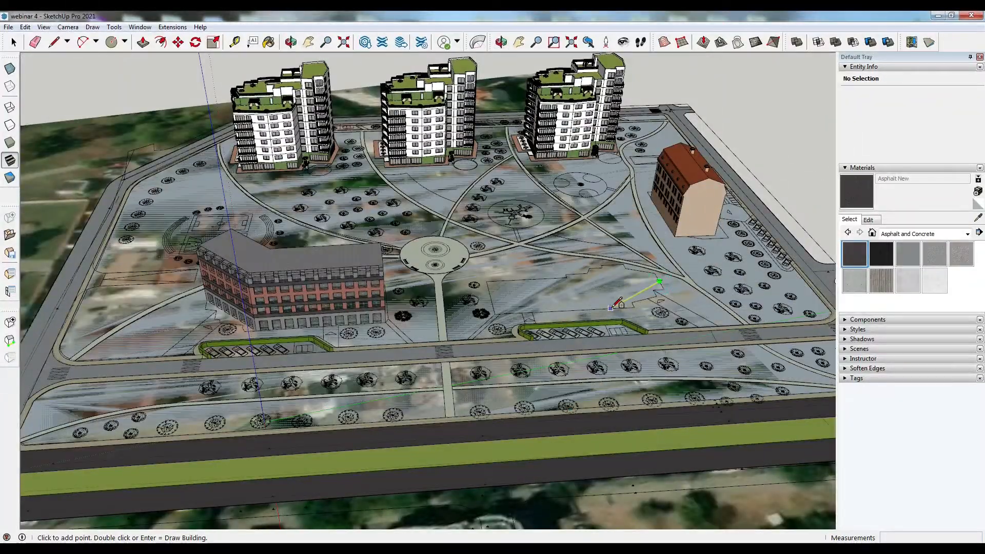
{"action": "left_click", "coordinate": [617, 308]}
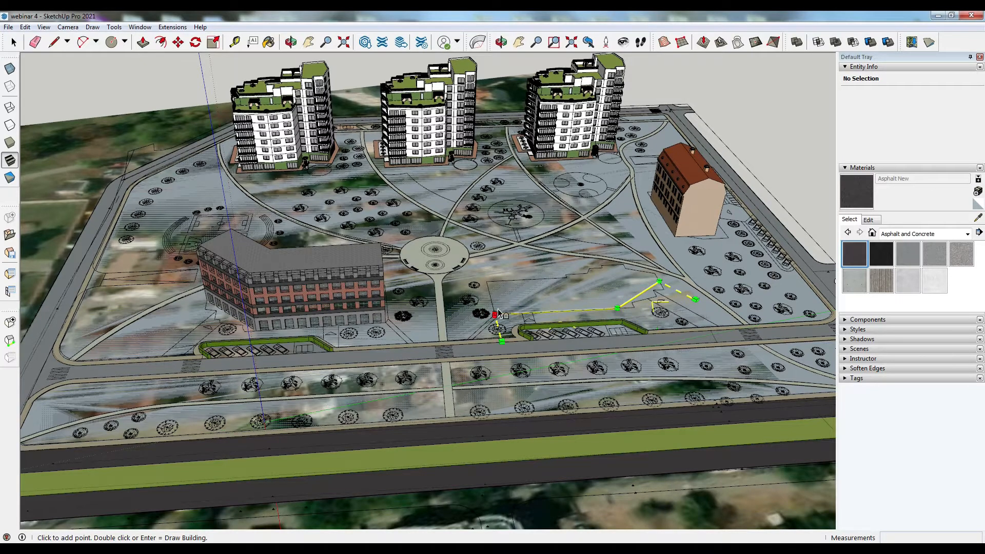
{"action": "key", "text": "Escape"}
{"action": "key", "text": "Escape"}
- Draw another brick building with three path points along the path east of the roundabout
{"action": "left_click", "coordinate": [494, 314]}
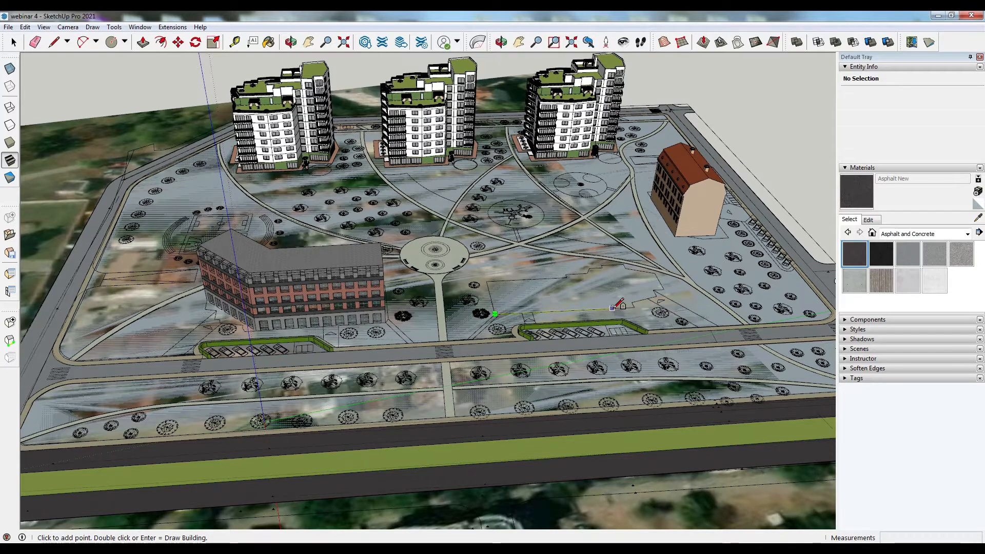
{"action": "left_click", "coordinate": [618, 308]}
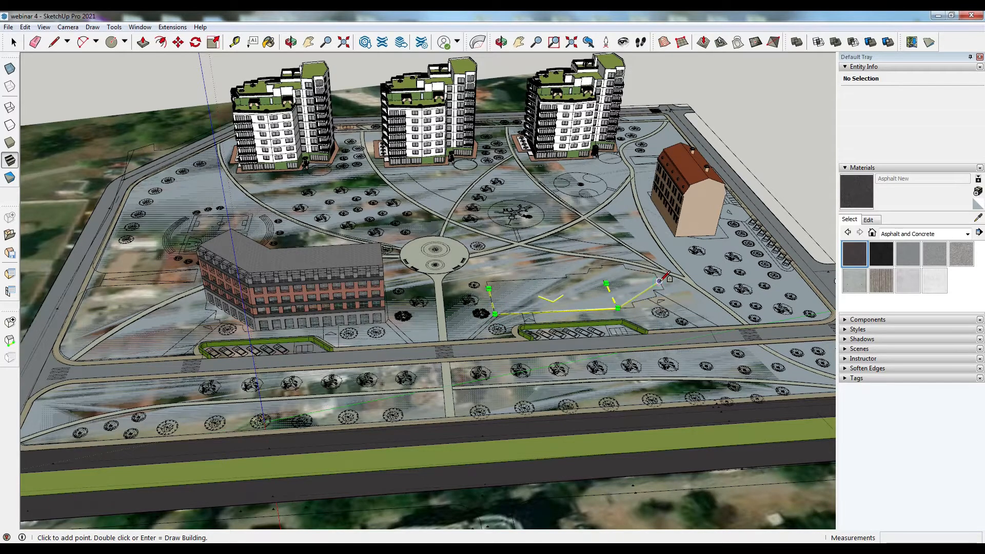
{"action": "double_click", "coordinate": [659, 281]}
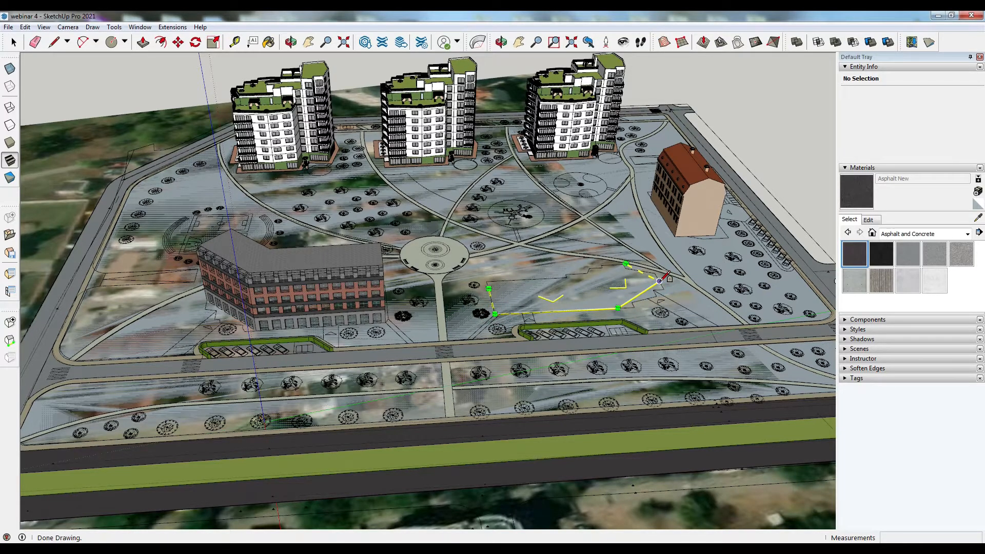
{"action": "middle_click_drag", "start_coordinate": [494, 307], "coordinate": [497, 307]}
{"action": "middle_click_drag", "start_coordinate": [558, 288], "coordinate": [615, 337]}
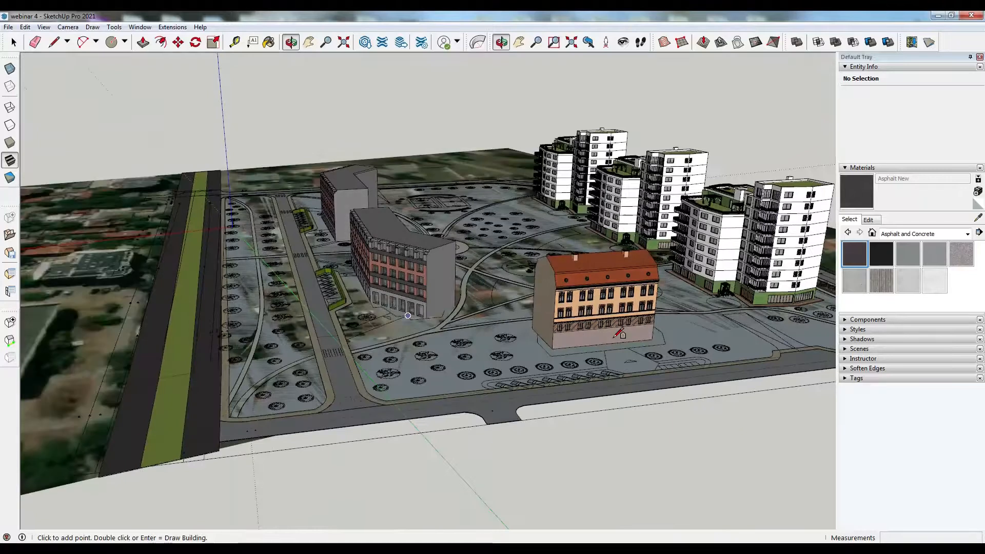
- Change the selected Landshövdingehus building's template to Channel St. in its Building Properties and apply it
{"action": "scroll", "coordinate": [618, 334], "scroll_direction": "up", "scroll_amount": 3}
{"action": "left_click", "coordinate": [13, 42]}
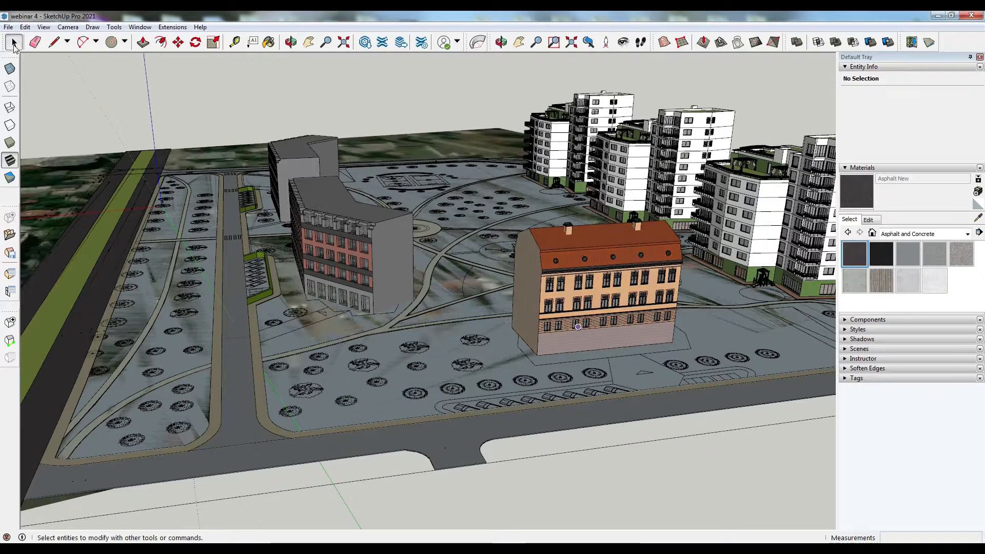
{"action": "left_click", "coordinate": [571, 268]}
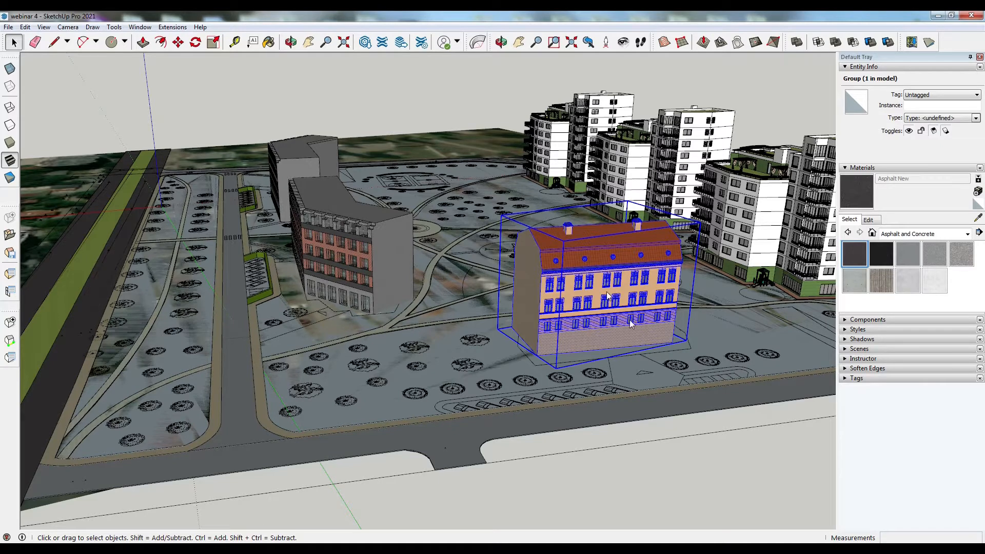
{"action": "right_click", "coordinate": [582, 267]}
{"action": "left_click", "coordinate": [627, 475]}
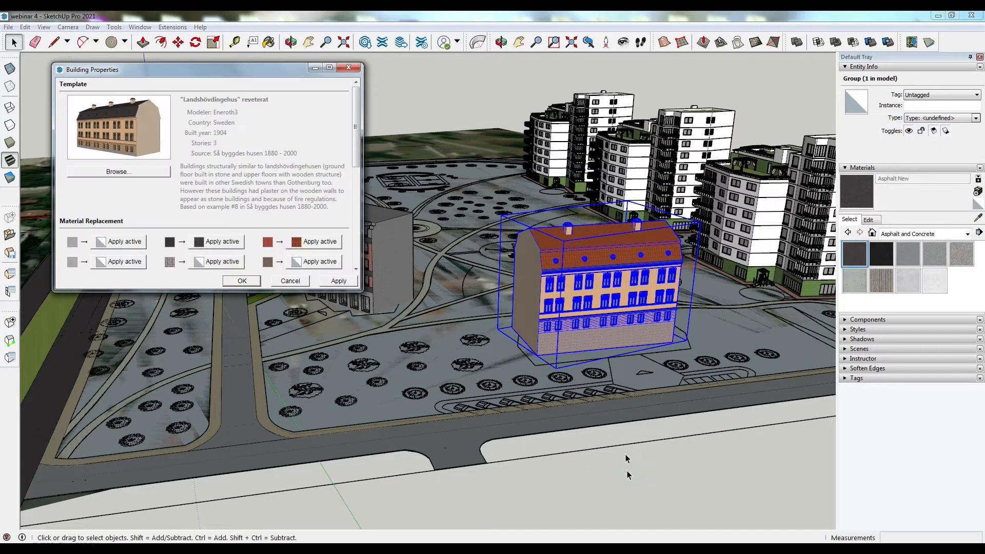
{"action": "left_click", "coordinate": [124, 173]}
{"action": "scroll", "coordinate": [182, 219], "scroll_direction": "down", "scroll_amount": 5}
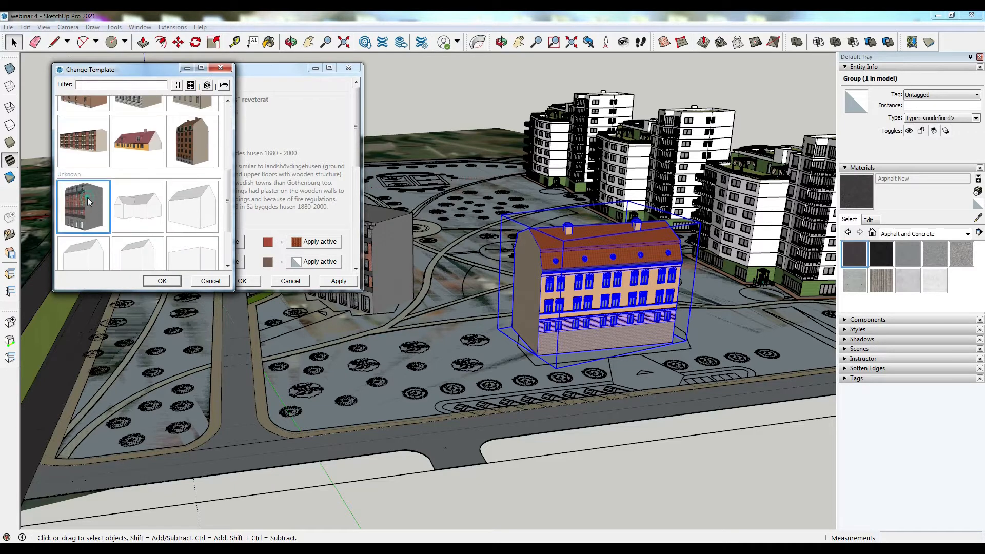
{"action": "left_click", "coordinate": [160, 281]}
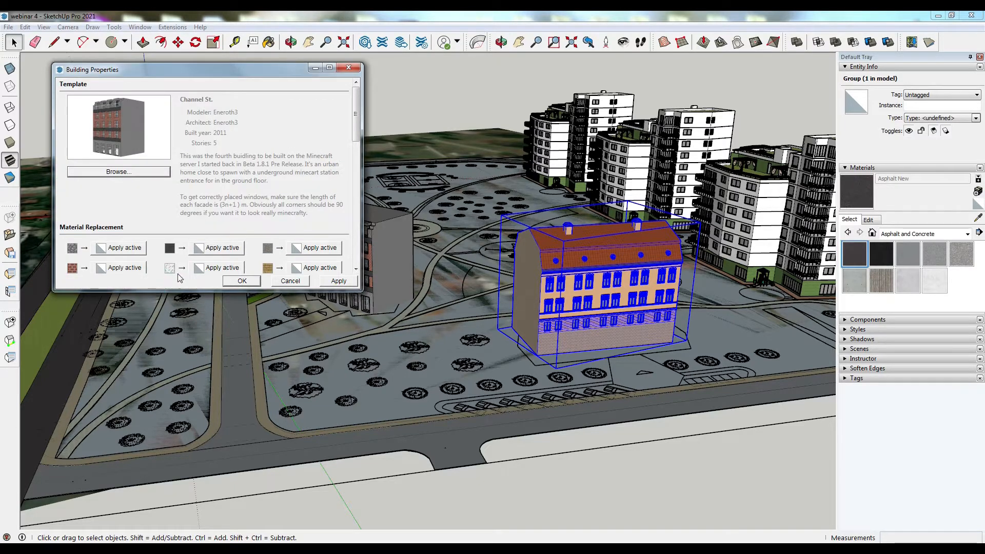
{"action": "left_click", "coordinate": [340, 282]}
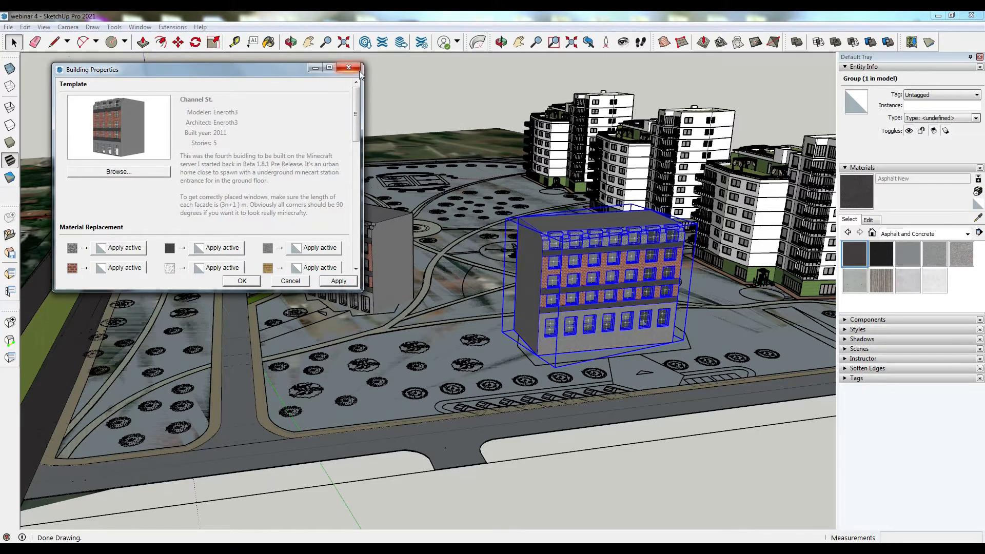
{"action": "left_click", "coordinate": [237, 281]}
- Select both brick buildings beside the parking strips and try to move them with the Move tool
{"action": "key", "text": "o"}
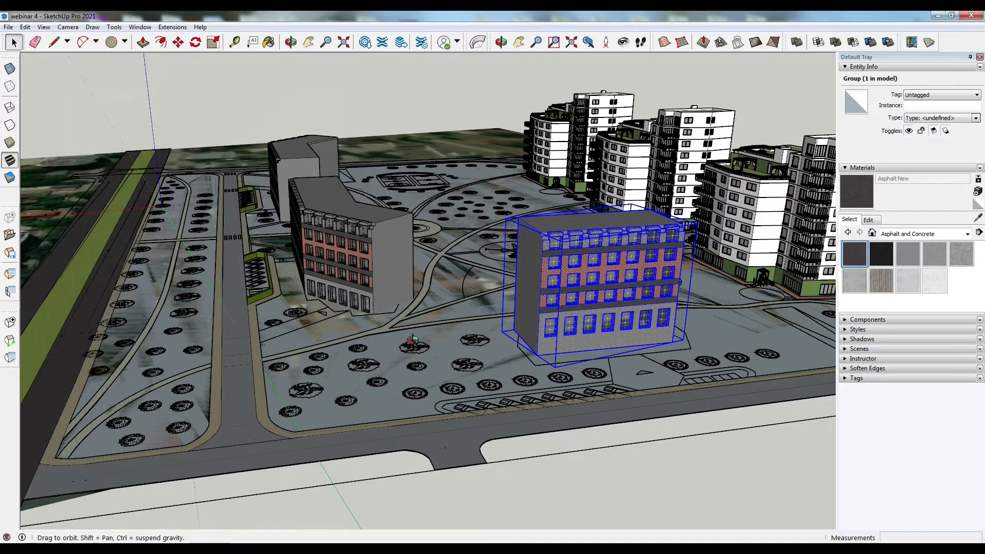
{"action": "left_click_drag", "start_coordinate": [565, 339], "coordinate": [630, 321]}
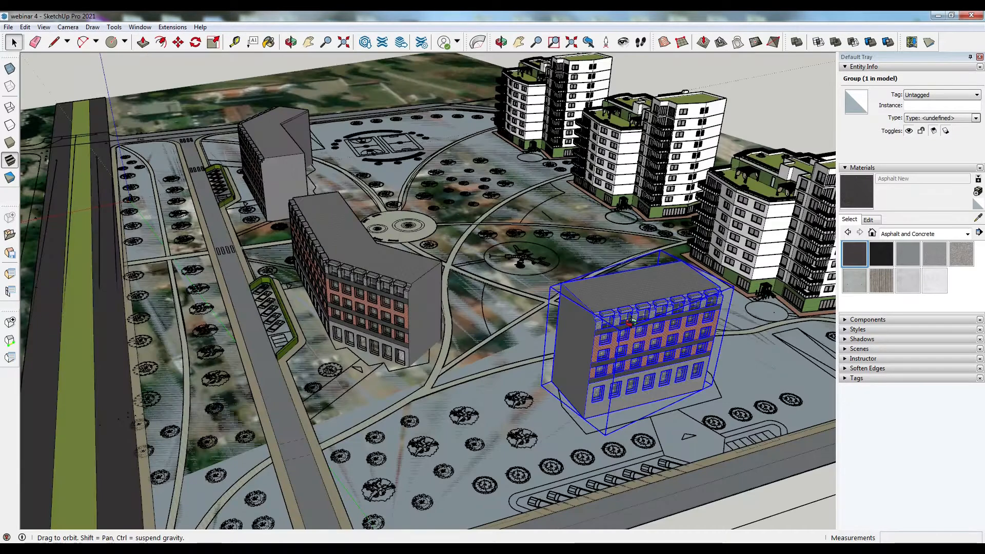
{"action": "left_click_drag", "start_coordinate": [720, 333], "coordinate": [460, 238]}
{"action": "left_click", "coordinate": [409, 241]}
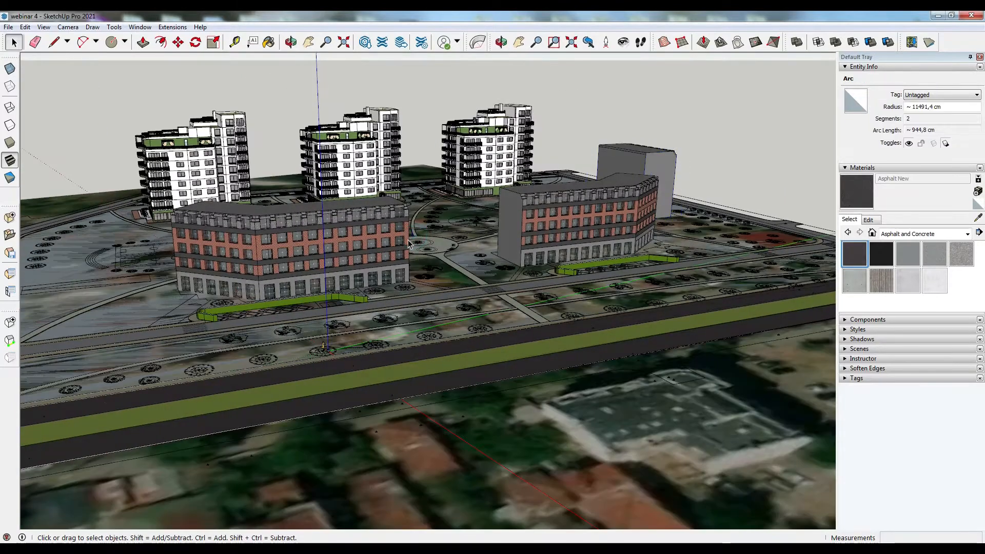
{"action": "left_click", "coordinate": [403, 228]}
{"action": "left_click", "coordinate": [529, 227], "text": "ctrl"}
{"action": "left_click", "coordinate": [178, 42]}
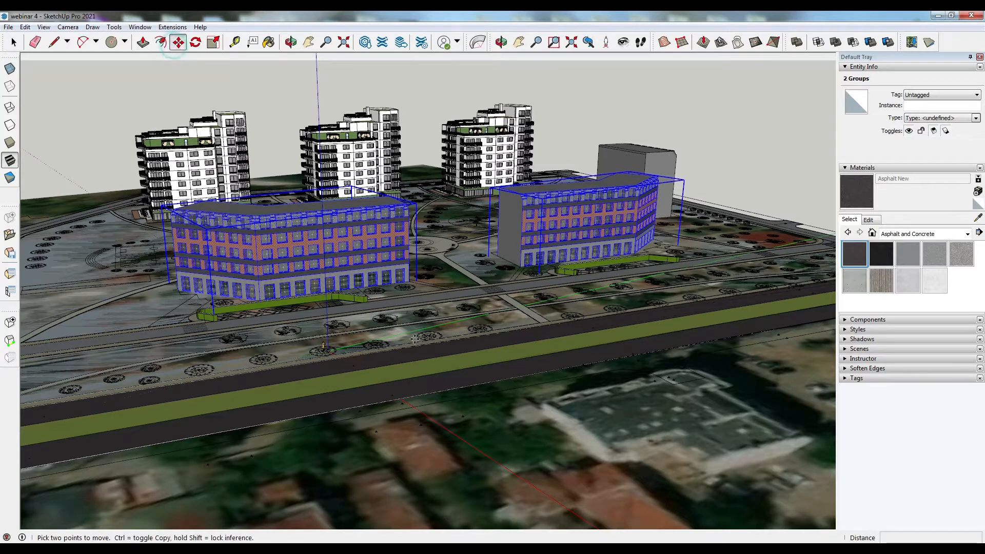
{"action": "left_click", "coordinate": [408, 281]}
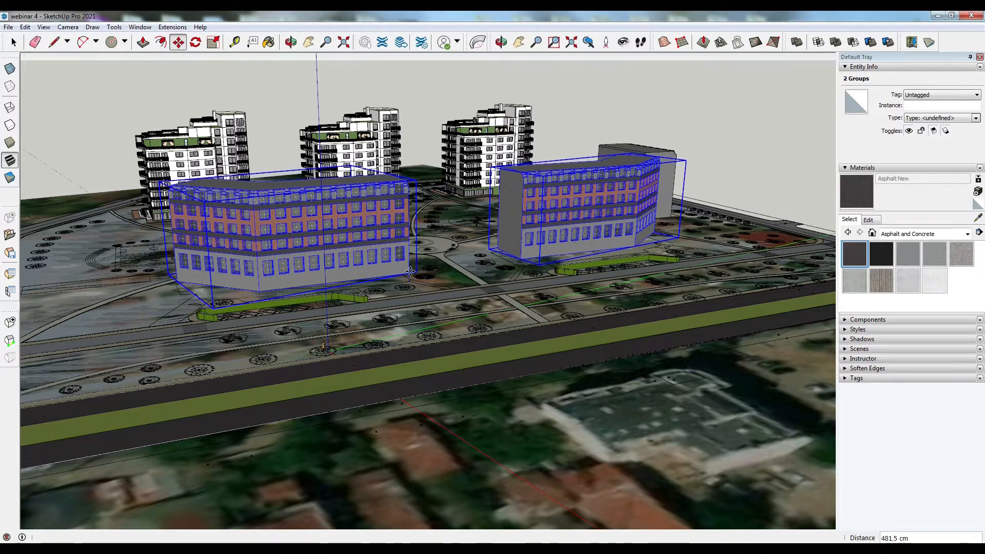
{"action": "left_click", "coordinate": [409, 272]}
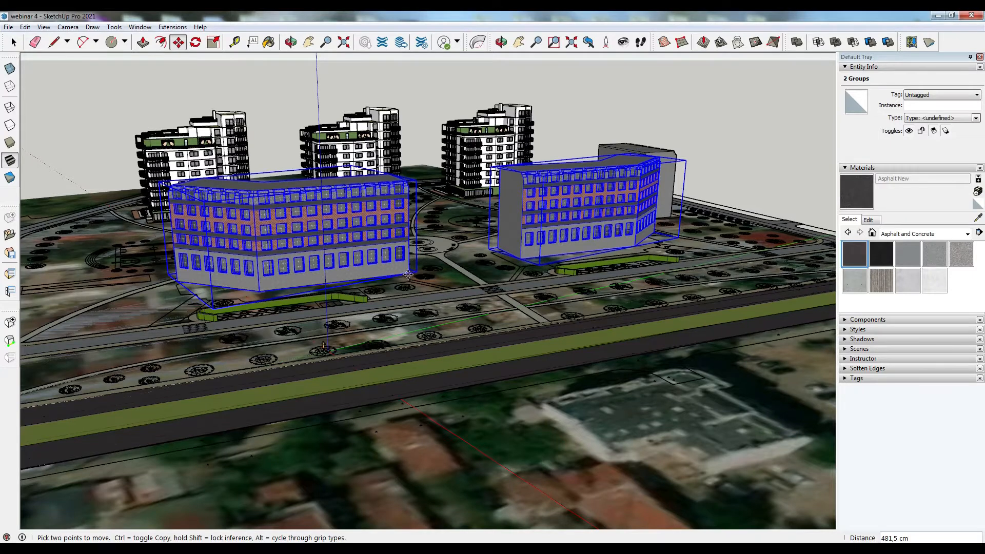
{"action": "left_click", "coordinate": [408, 272]}
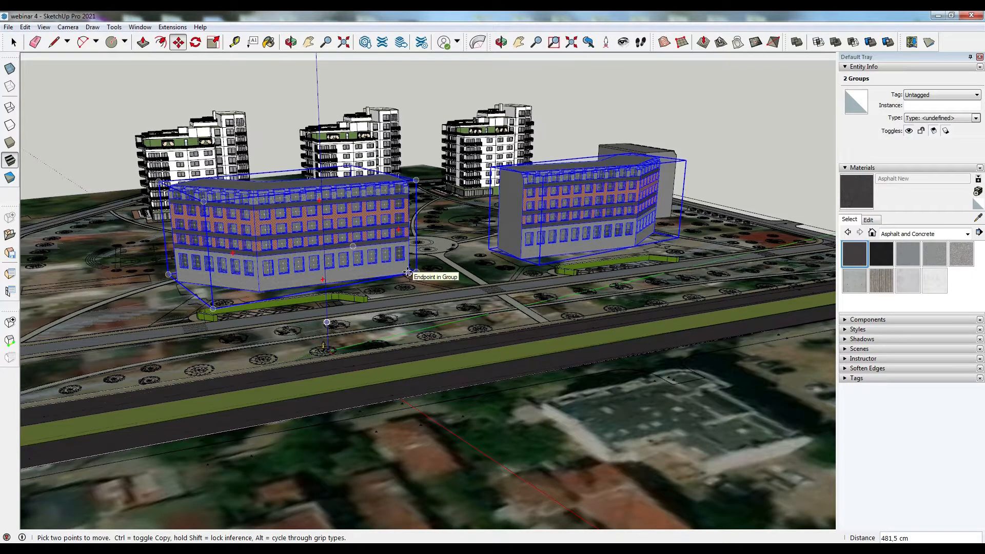
{"action": "key", "text": "ctrl"}
{"action": "left_click", "coordinate": [439, 349]}
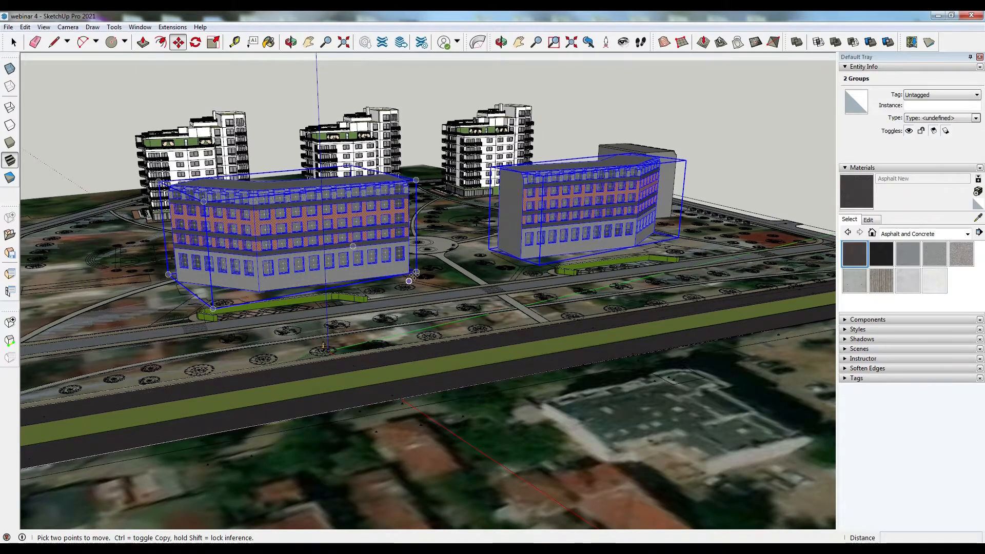
- Reselect both brick buildings and move them again with the Move tool
{"action": "scroll", "coordinate": [416, 232], "scroll_direction": "up", "scroll_amount": 4}
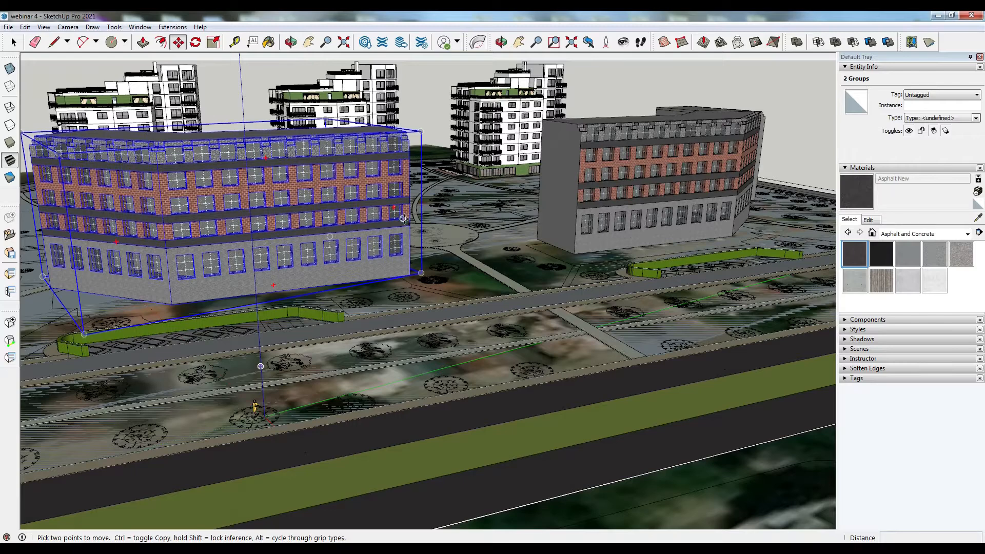
{"action": "left_click", "coordinate": [14, 45]}
{"action": "left_click", "coordinate": [389, 219]}
{"action": "left_click", "coordinate": [574, 224], "text": "shift"}
{"action": "left_click", "coordinate": [180, 45]}
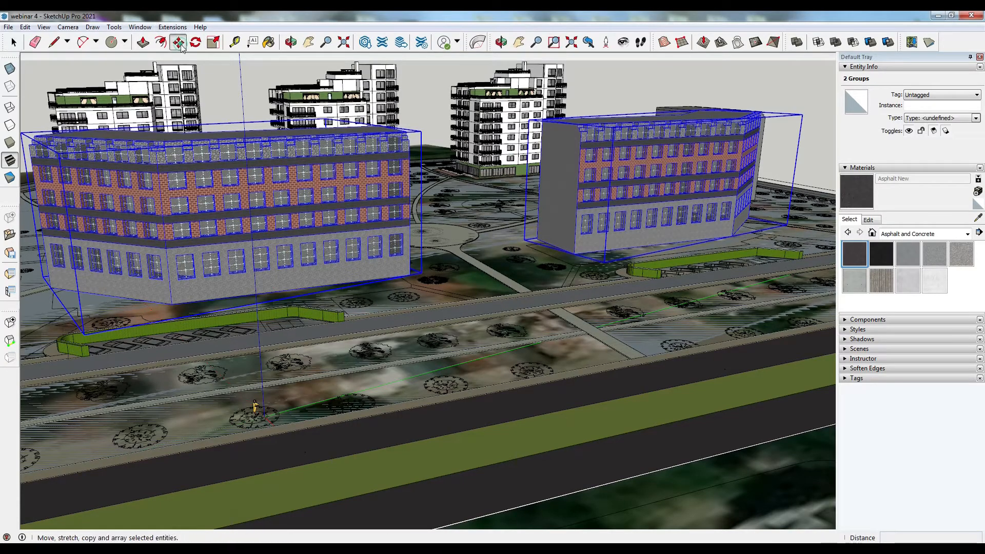
{"action": "left_click", "coordinate": [411, 275]}
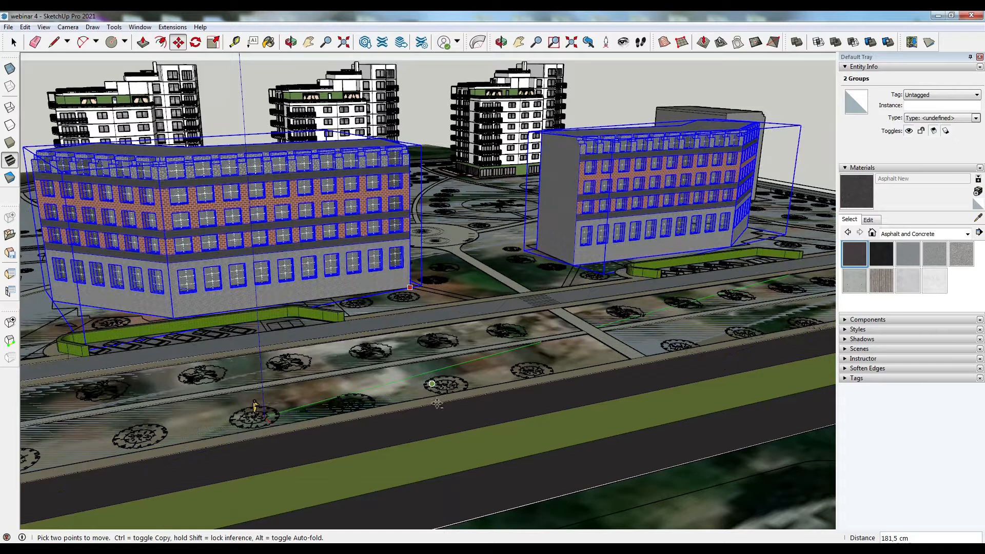
{"action": "left_click", "coordinate": [444, 416]}
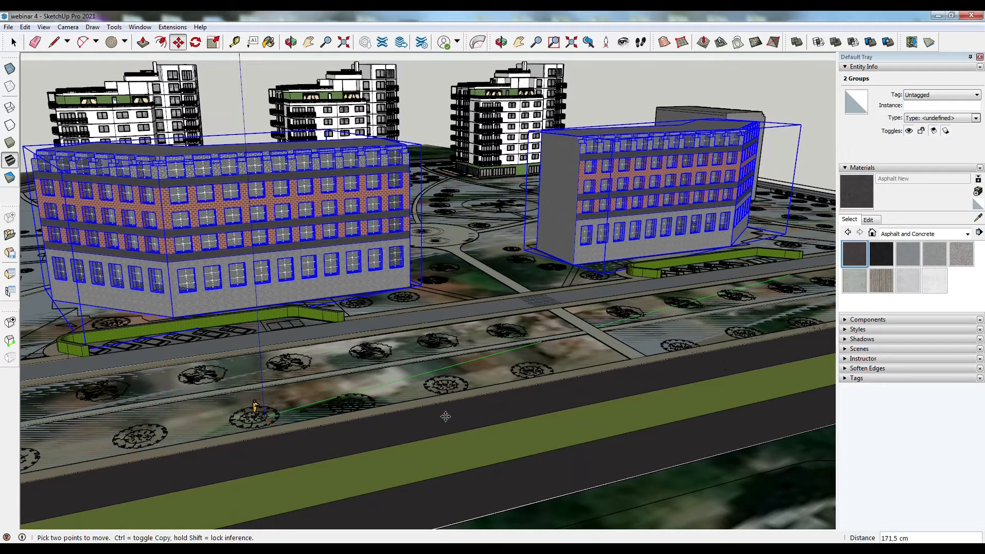
- Orbit and zoom around the whole district to review the placed buildings
{"action": "left_click", "coordinate": [13, 45]}
{"action": "left_click", "coordinate": [255, 408]}
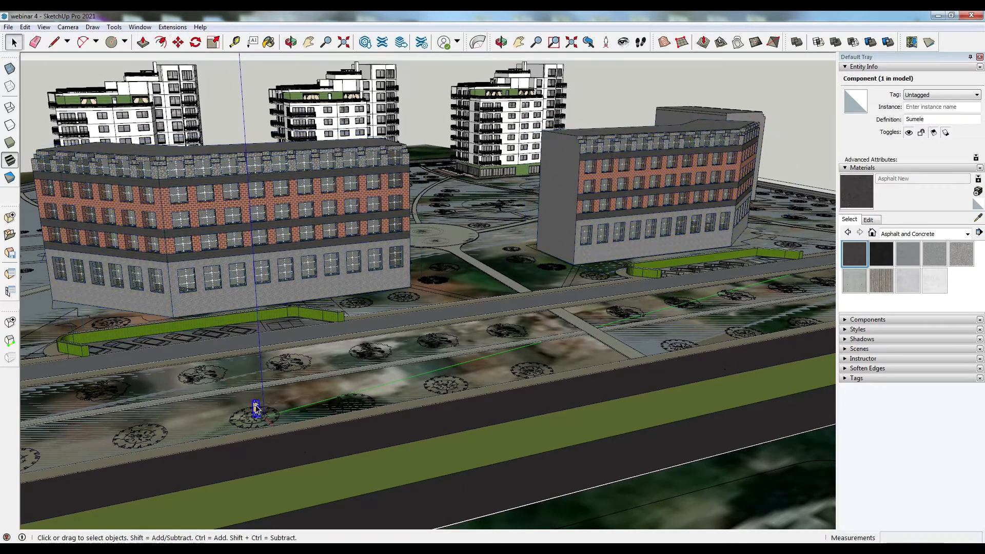
{"action": "left_click", "coordinate": [386, 364]}
{"action": "scroll", "coordinate": [359, 390], "scroll_direction": "down", "scroll_amount": 2}
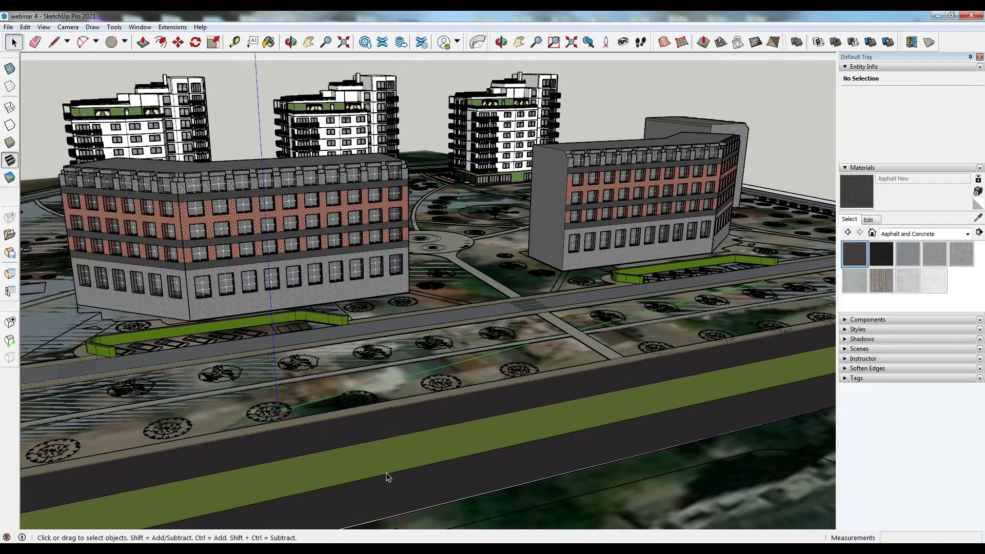
{"action": "scroll", "coordinate": [417, 457], "scroll_direction": "down", "scroll_amount": 3}
{"action": "middle_click_drag", "start_coordinate": [421, 454], "coordinate": [401, 388]}
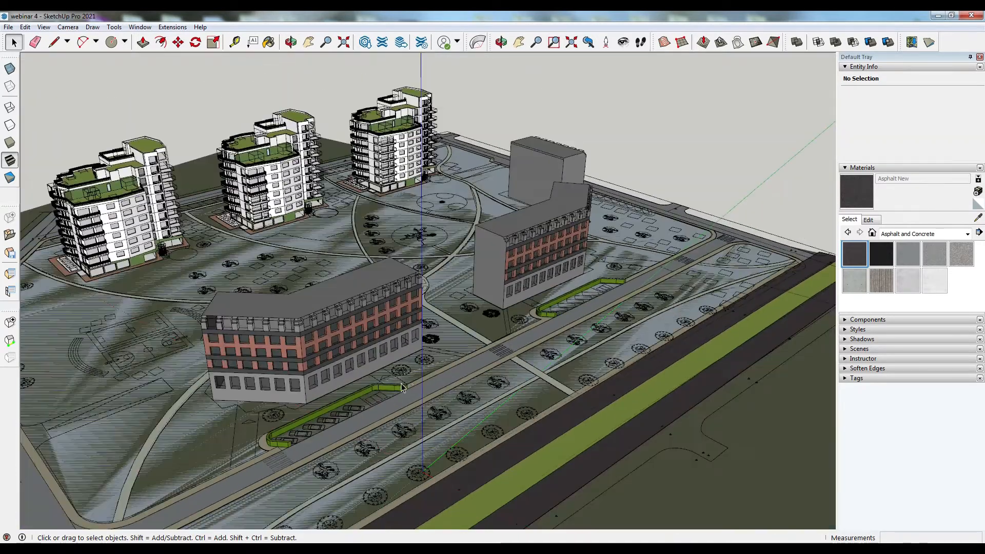
{"action": "scroll", "coordinate": [415, 376], "scroll_direction": "down", "scroll_amount": 8}
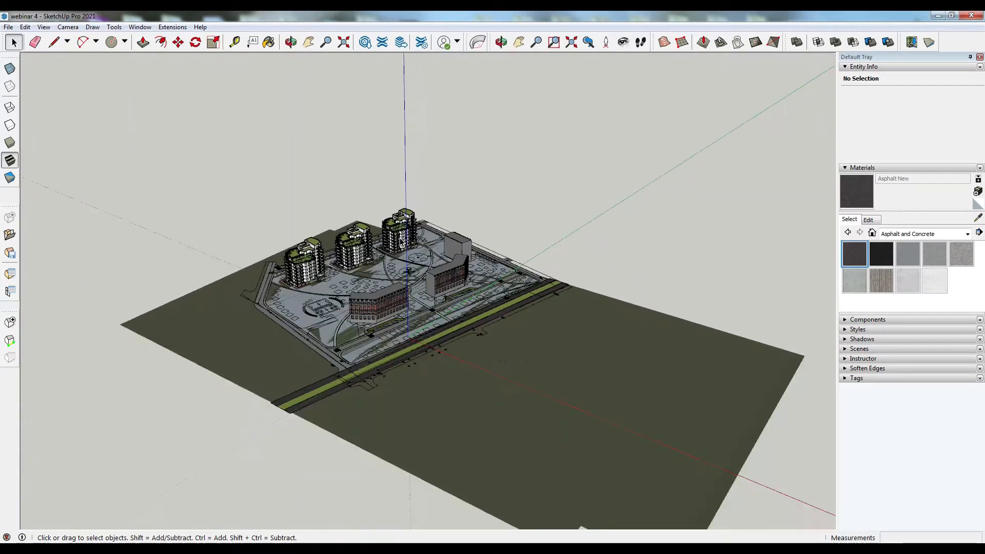
{"action": "middle_click_drag", "start_coordinate": [358, 280], "coordinate": [545, 284]}
{"action": "scroll", "coordinate": [442, 323], "scroll_direction": "up", "scroll_amount": 4}
{"action": "scroll", "coordinate": [468, 360], "scroll_direction": "up", "scroll_amount": 3}
{"action": "middle_click_drag", "start_coordinate": [332, 319], "coordinate": [354, 274]}
{"action": "scroll", "coordinate": [354, 274], "scroll_direction": "down", "scroll_amount": 3}
{"action": "middle_click_drag", "start_coordinate": [492, 295], "coordinate": [87, 359]}
{"action": "scroll", "coordinate": [521, 281], "scroll_direction": "up", "scroll_amount": 3}
{"action": "middle_click_drag", "start_coordinate": [426, 326], "coordinate": [97, 385]}
{"action": "middle_click_drag", "start_coordinate": [518, 285], "coordinate": [328, 321]}
{"action": "scroll", "coordinate": [320, 290], "scroll_direction": "down", "scroll_amount": 3}
{"action": "scroll", "coordinate": [336, 264], "scroll_direction": "down", "scroll_amount": 3}
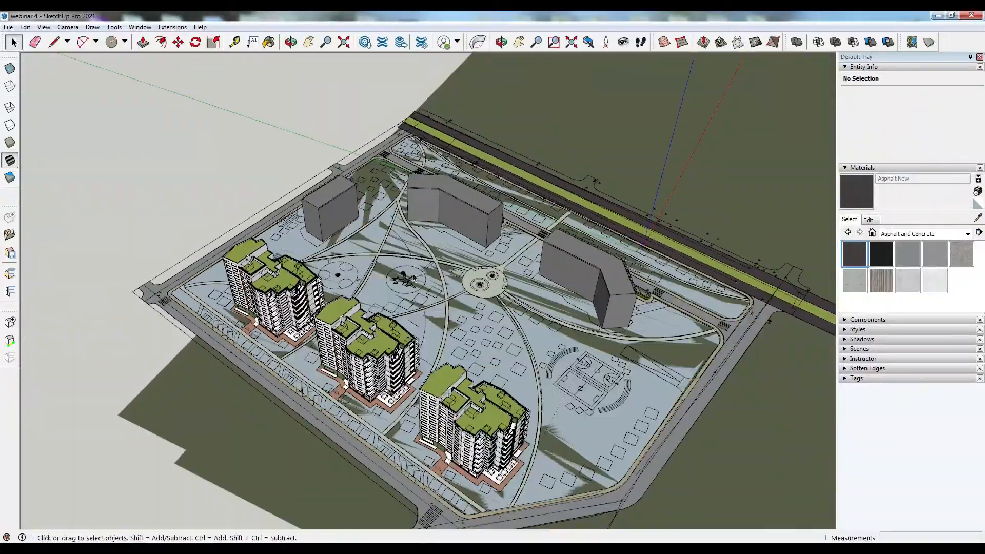
{"action": "middle_click_drag", "start_coordinate": [279, 230], "coordinate": [369, 297]}
{"action": "scroll", "coordinate": [372, 298], "scroll_direction": "up", "scroll_amount": 3}
{"action": "middle_click_drag", "start_coordinate": [608, 334], "coordinate": [290, 347]}
{"action": "middle_click_drag", "start_coordinate": [513, 313], "coordinate": [260, 354]}
{"action": "scroll", "coordinate": [261, 352], "scroll_direction": "up", "scroll_amount": 1}
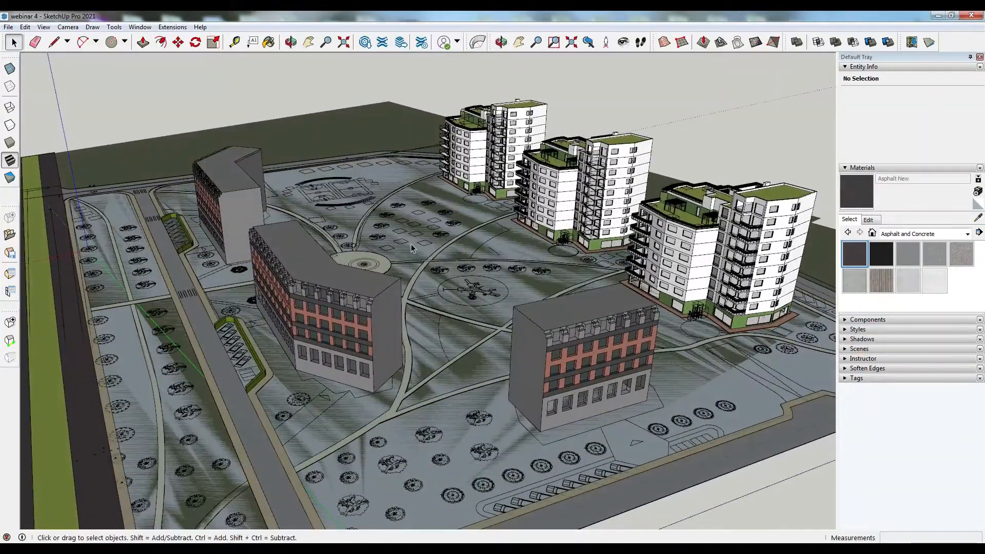
{"action": "middle_click_drag", "start_coordinate": [623, 340], "coordinate": [622, 337]}
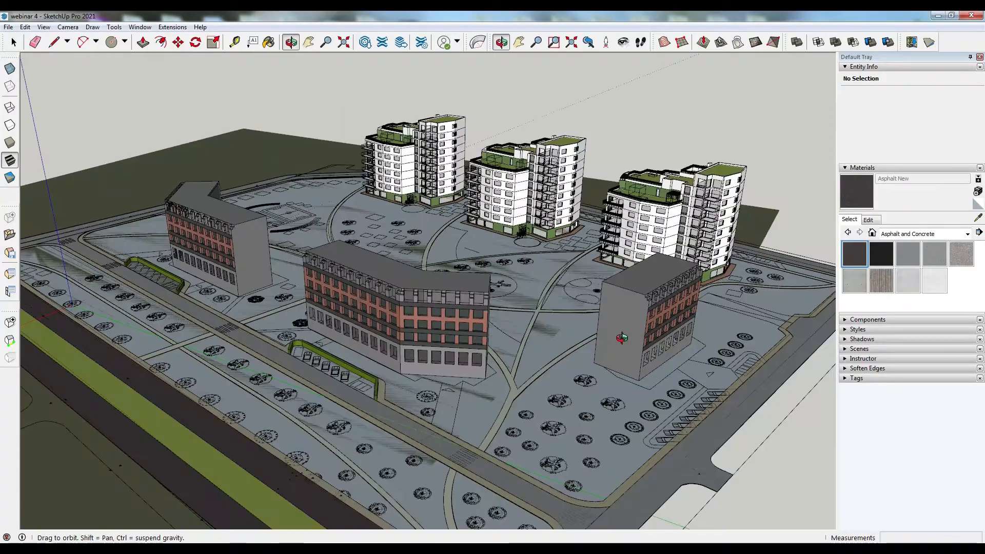
{"action": "scroll", "coordinate": [372, 323], "scroll_direction": "up", "scroll_amount": 3}
{"action": "middle_click_drag", "start_coordinate": [372, 323], "coordinate": [585, 325]}
{"action": "scroll", "coordinate": [585, 324], "scroll_direction": "down", "scroll_amount": 3}
{"action": "middle_click_drag", "start_coordinate": [272, 252], "coordinate": [451, 282]}
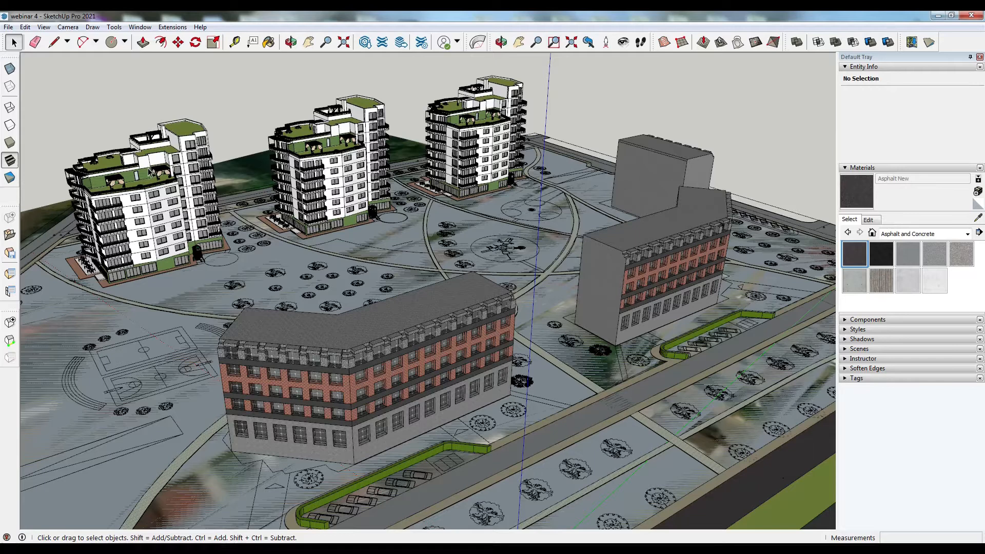
{"action": "scroll", "coordinate": [198, 376], "scroll_direction": "up", "scroll_amount": 1}
- Sample the mc_brick material from a brick building and paint the three apartment blocks with it
{"action": "left_click", "coordinate": [978, 218]}
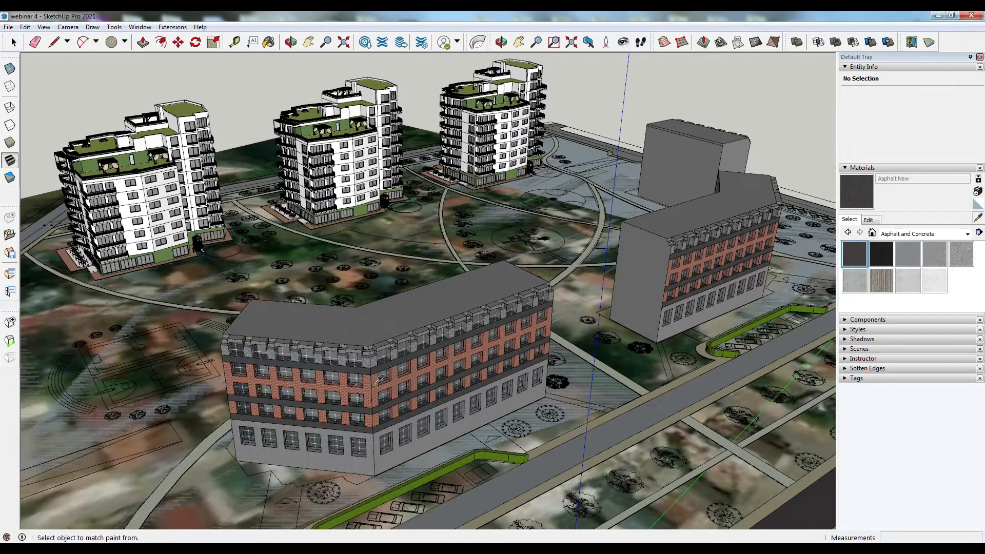
{"action": "left_click", "coordinate": [368, 390]}
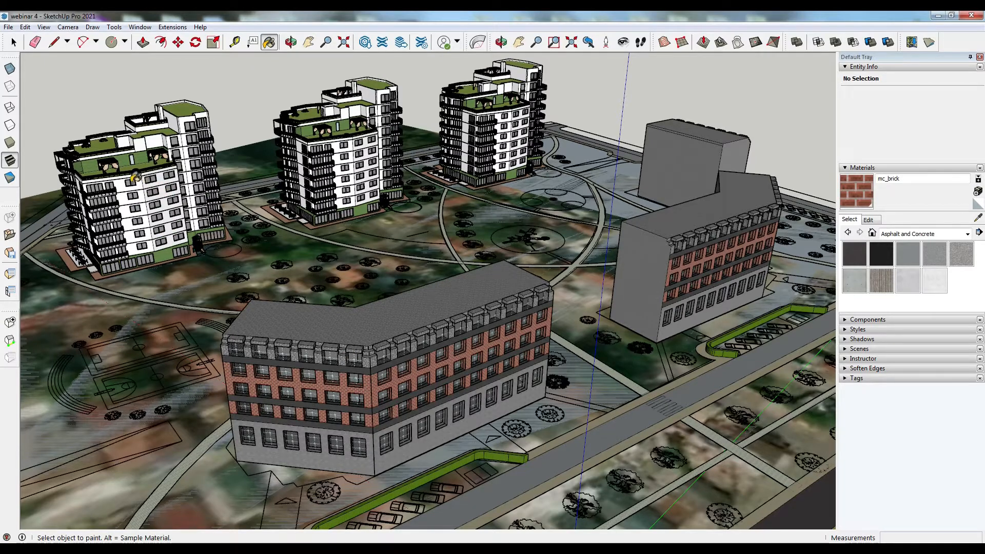
{"action": "left_click", "coordinate": [141, 173]}
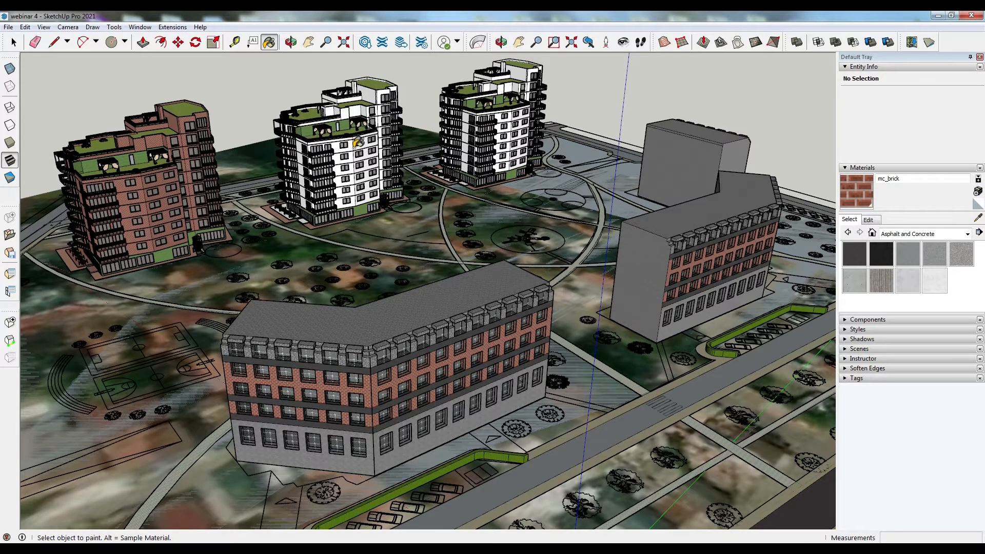
{"action": "scroll", "coordinate": [358, 142], "scroll_direction": "up", "scroll_amount": 2}
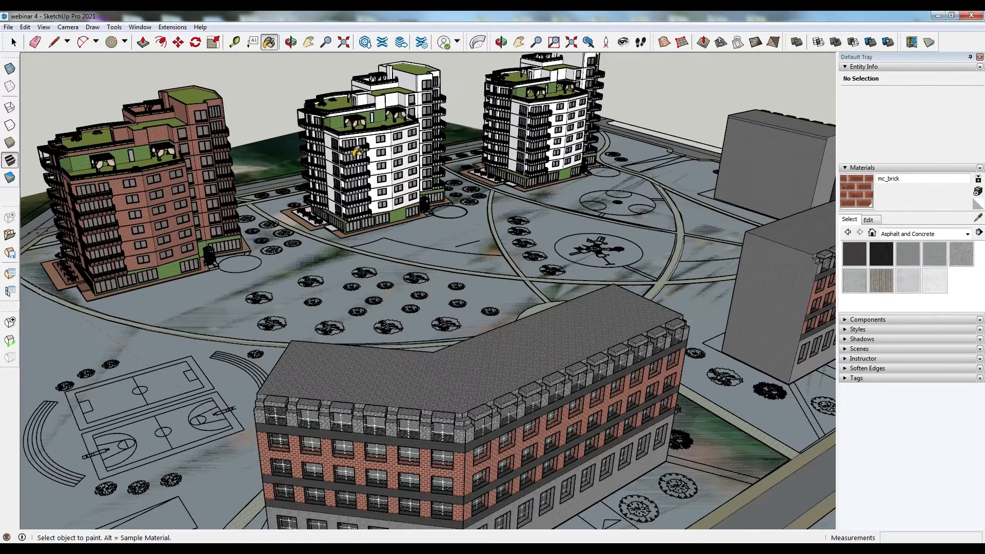
{"action": "left_click", "coordinate": [354, 156]}
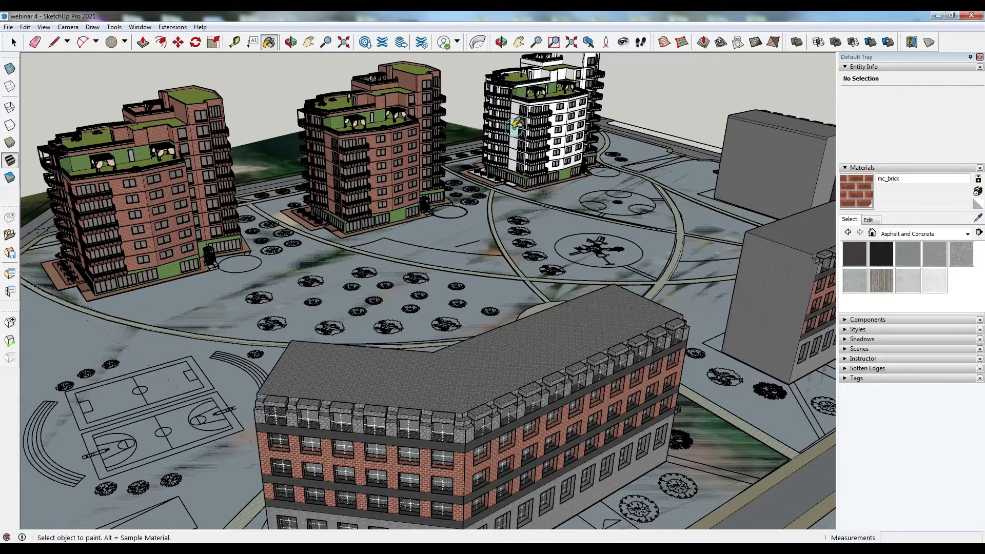
{"action": "left_click", "coordinate": [518, 122]}
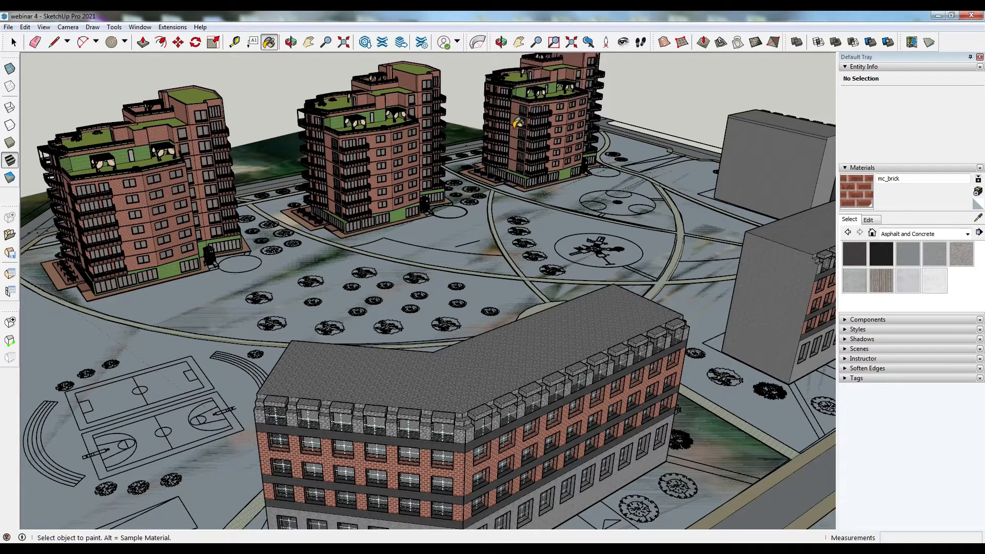
{"action": "mouse_move", "coordinate": [482, 265]}
{"action": "middle_mouse_down"}
{"action": "mouse_move", "coordinate": [417, 246]}
{"action": "mouse_move", "coordinate": [359, 251]}
{"action": "mouse_move", "coordinate": [259, 232]}
{"action": "mouse_move", "coordinate": [488, 279]}
{"action": "mouse_move", "coordinate": [396, 269]}
{"action": "mouse_move", "coordinate": [348, 224]}
{"action": "mouse_move", "coordinate": [575, 273]}
{"action": "mouse_move", "coordinate": [564, 267]}
{"action": "mouse_move", "coordinate": [586, 201]}
{"action": "middle_mouse_up"}
{"action": "scroll", "coordinate": [590, 205], "scroll_direction": "down", "scroll_amount": 4}
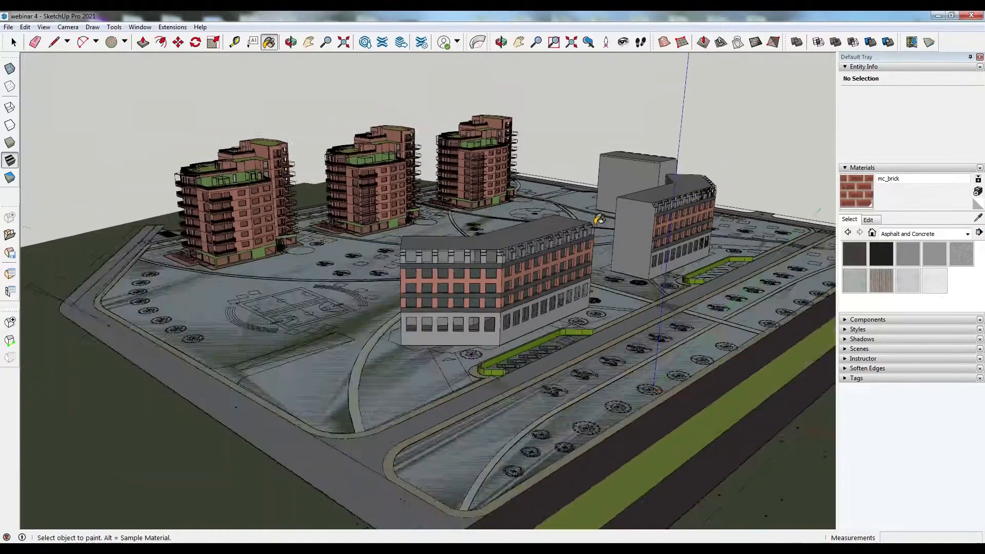
- Edit the mc_brick material, adjusting its colour brightness, and return to the Select tool
{"action": "left_click", "coordinate": [868, 220]}
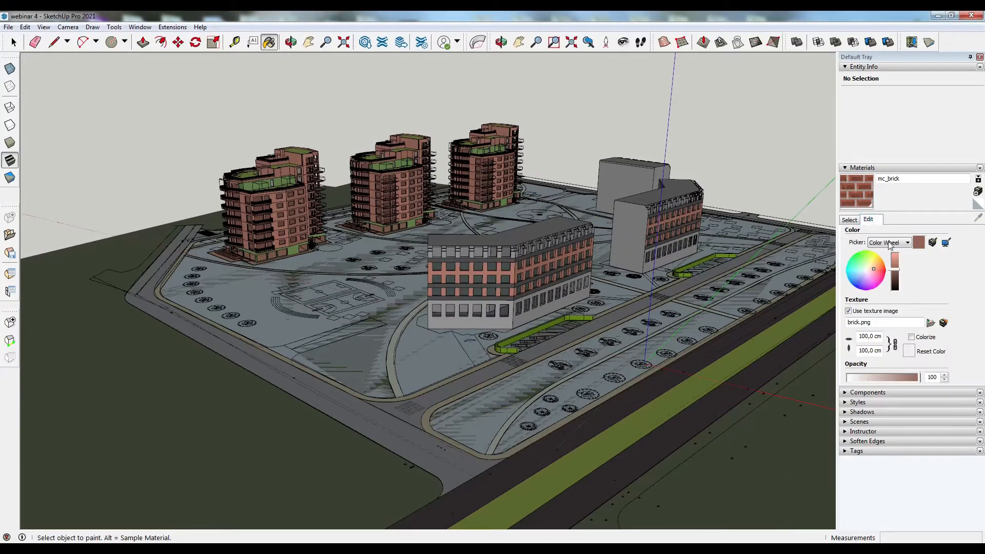
{"action": "left_click", "coordinate": [895, 270]}
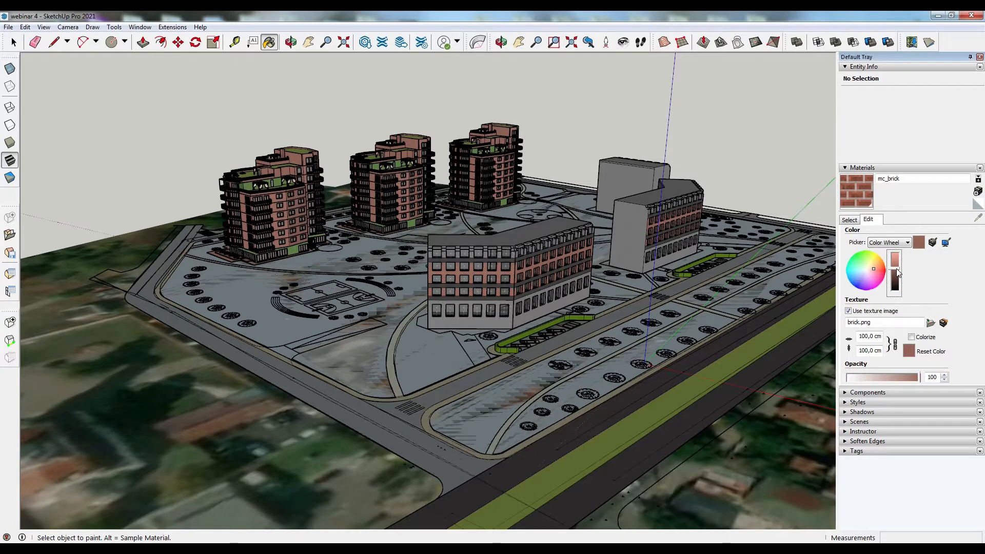
{"action": "left_click", "coordinate": [13, 44]}
{"action": "left_click", "coordinate": [12, 49]}
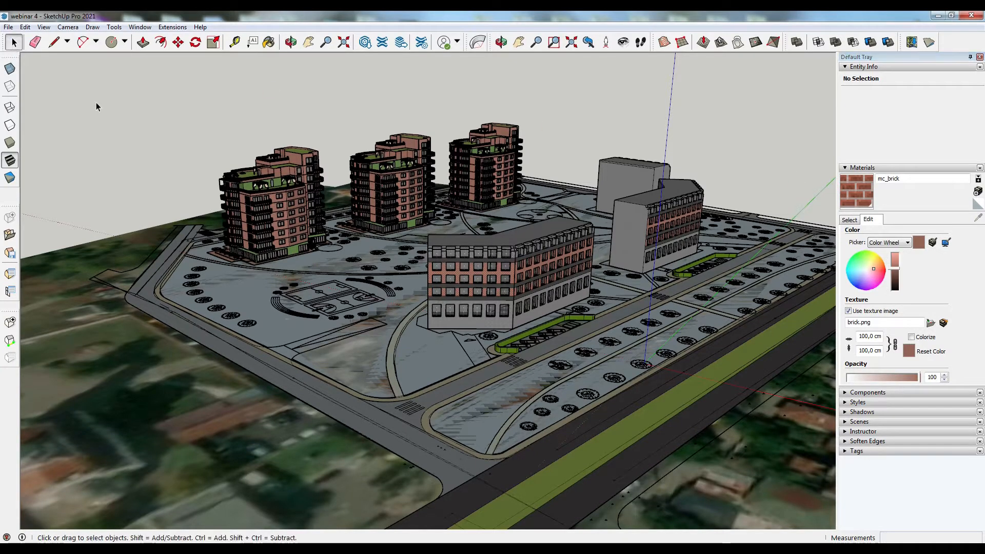
- Orbit and zoom around the district to inspect the placed buildings from several angles
{"action": "middle_click_drag", "start_coordinate": [211, 162], "coordinate": [213, 162]}
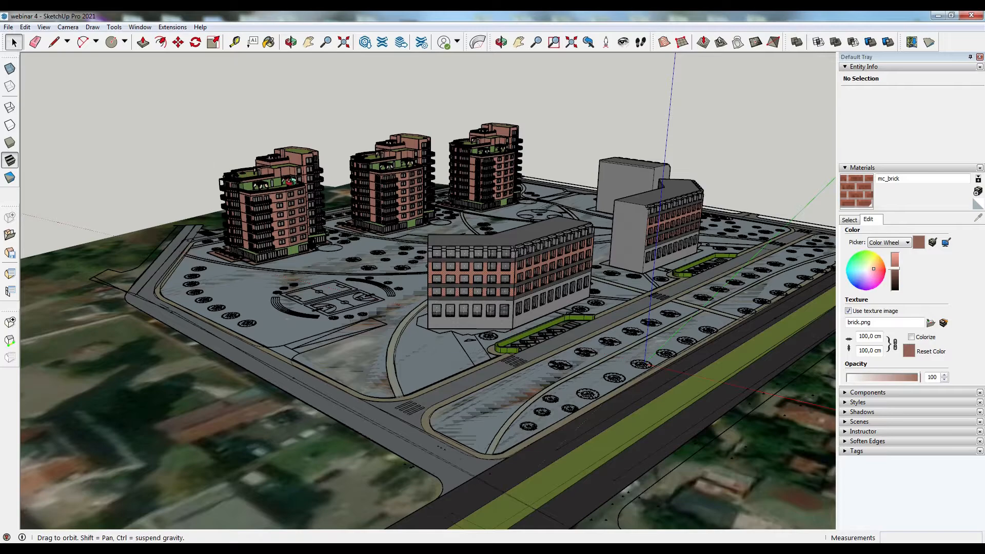
{"action": "middle_click_drag", "start_coordinate": [338, 185], "coordinate": [660, 141]}
{"action": "middle_click_drag", "start_coordinate": [572, 167], "coordinate": [690, 228]}
{"action": "middle_click_drag", "start_coordinate": [388, 239], "coordinate": [346, 252]}
{"action": "scroll", "coordinate": [346, 252], "scroll_direction": "up", "scroll_amount": 3}
{"action": "middle_click_drag", "start_coordinate": [299, 290], "coordinate": [546, 257]}
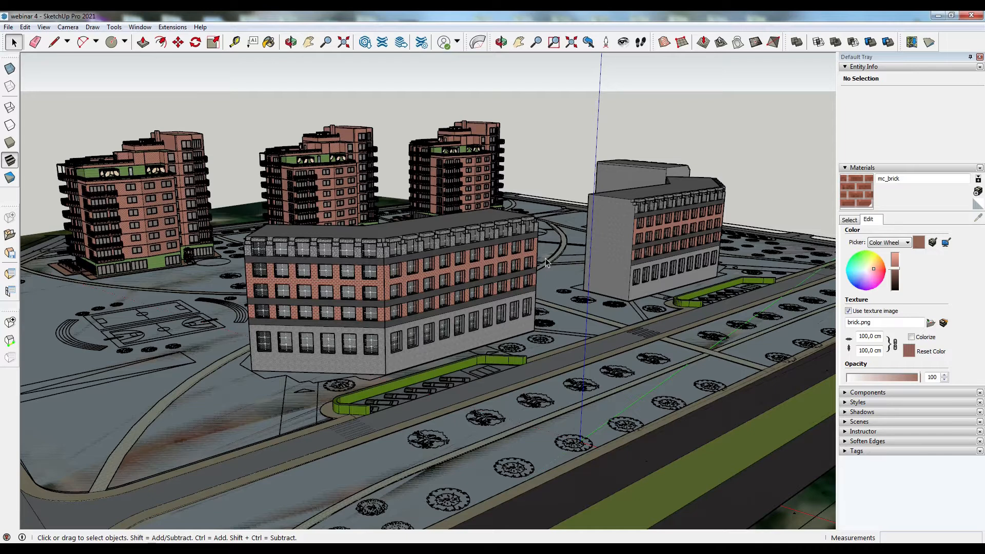
{"action": "scroll", "coordinate": [546, 259], "scroll_direction": "down", "scroll_amount": 3}
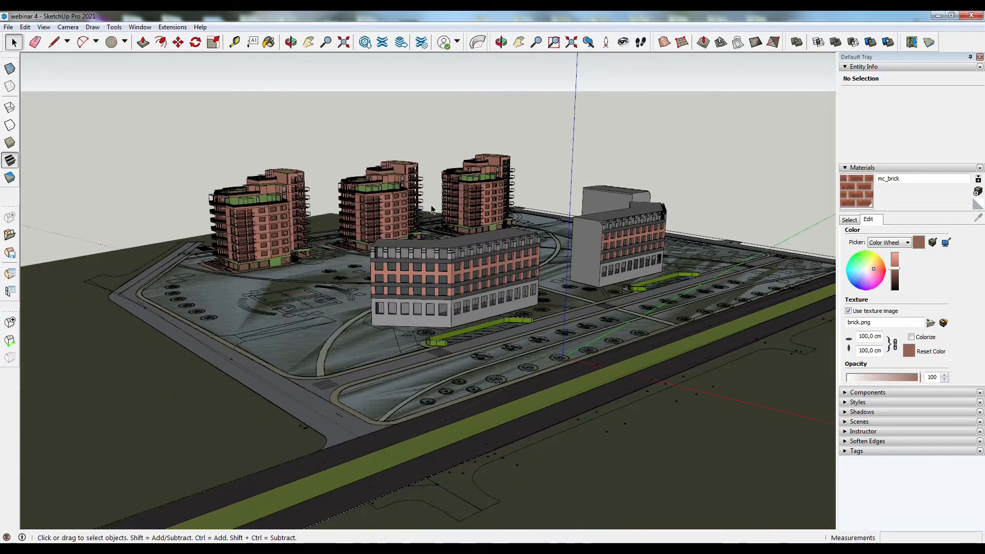
{"action": "scroll", "coordinate": [431, 209], "scroll_direction": "up", "scroll_amount": 2}
{"action": "scroll", "coordinate": [420, 192], "scroll_direction": "down", "scroll_amount": 2}
- Change the template of the five-storey building near the main road to Reuterdahl 2 and apply it
{"action": "middle_click_drag", "start_coordinate": [388, 204], "coordinate": [640, 332]}
{"action": "left_click", "coordinate": [640, 333]}
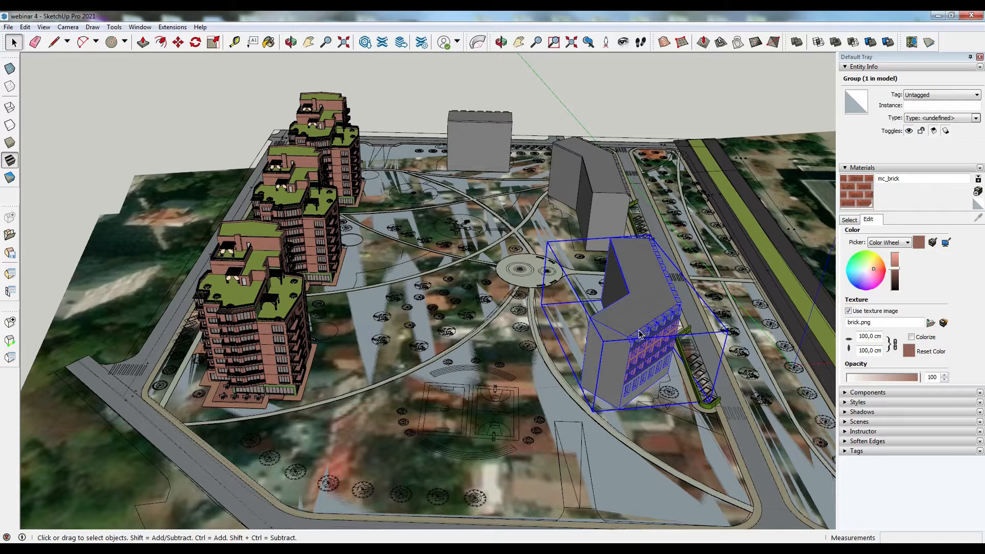
{"action": "right_click", "coordinate": [640, 333]}
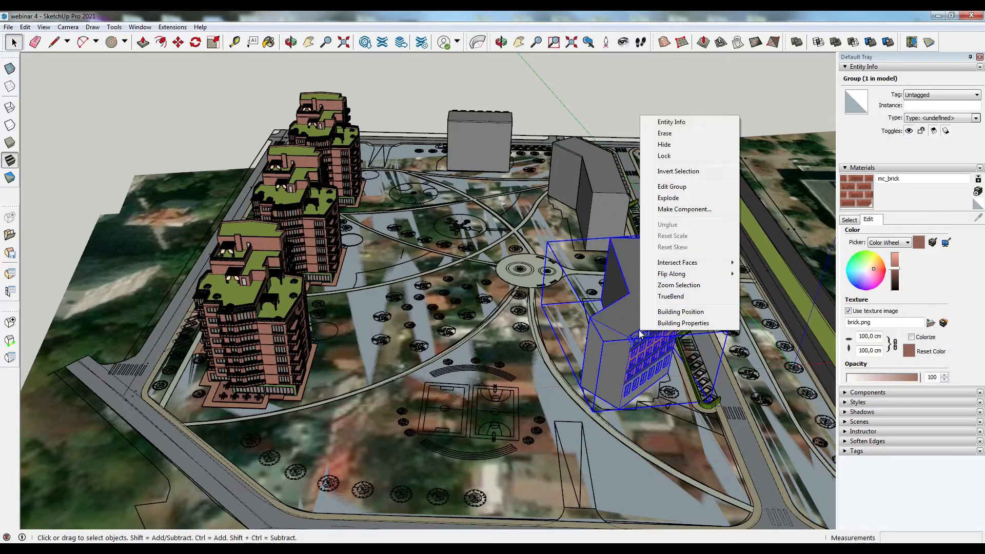
{"action": "left_click", "coordinate": [670, 325]}
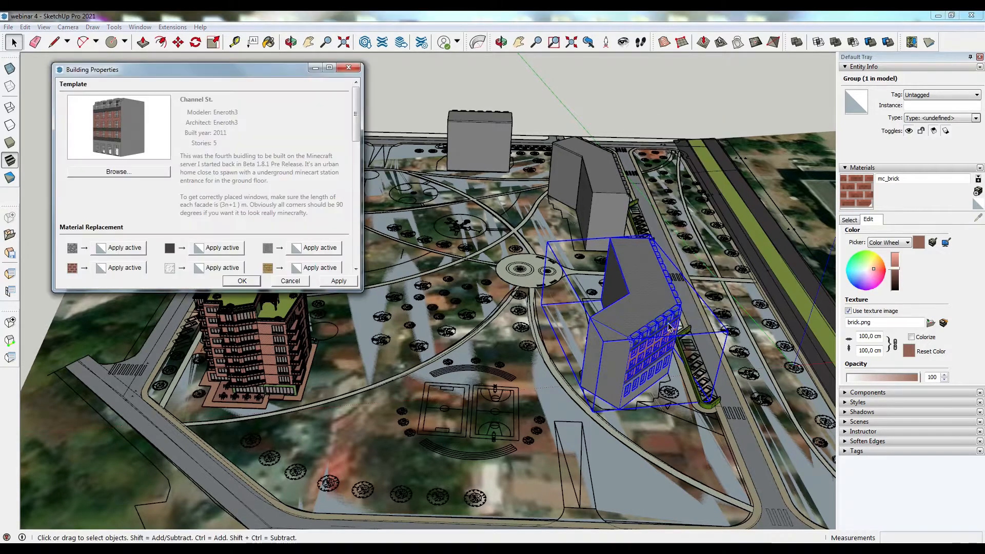
{"action": "left_click", "coordinate": [116, 171]}
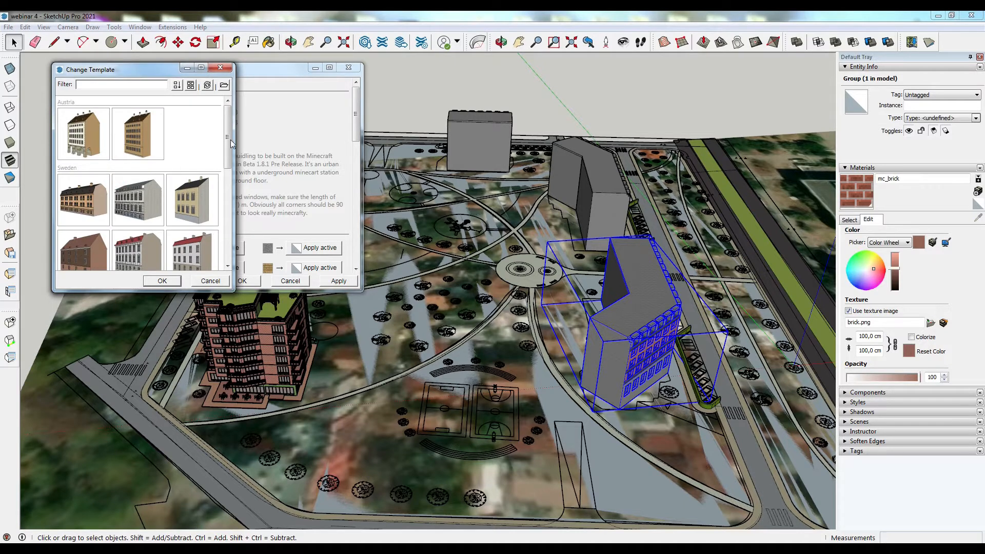
{"action": "left_click_drag", "start_coordinate": [231, 149], "coordinate": [232, 183]}
{"action": "left_click", "coordinate": [104, 227]}
{"action": "left_click", "coordinate": [161, 282]}
{"action": "left_click", "coordinate": [336, 281]}
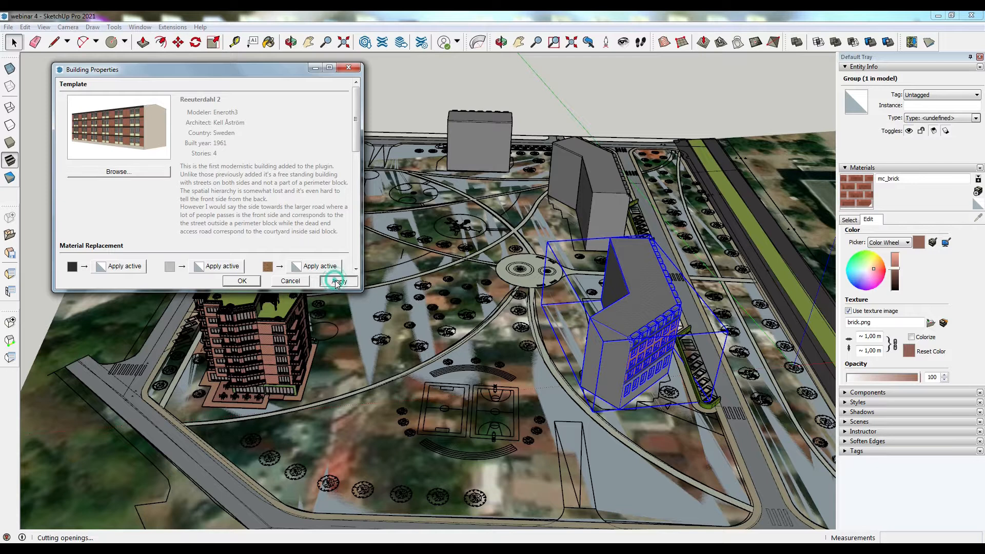
{"action": "left_click", "coordinate": [240, 282]}
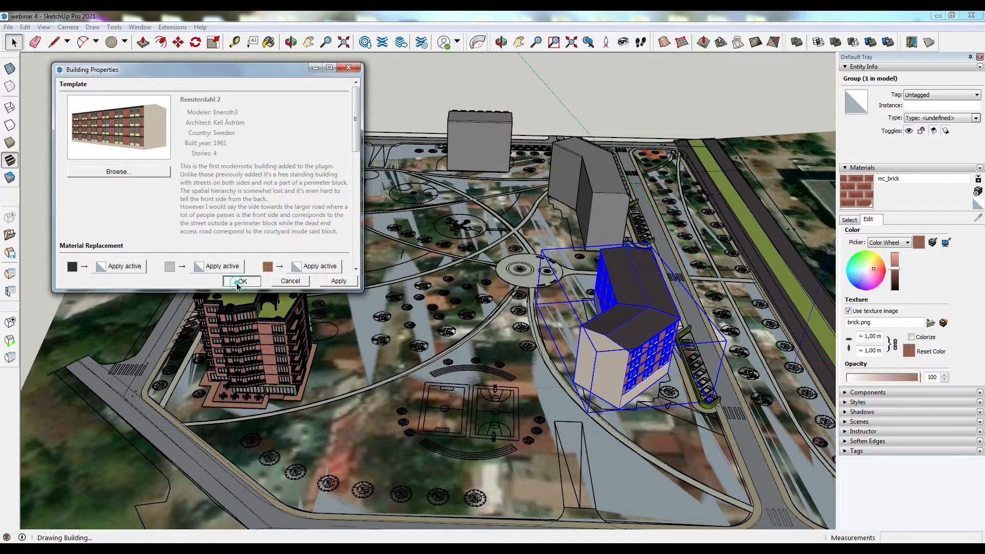
- Change the template of the second five-storey building beside the parking strip to Reuterdahl 2 as well
{"action": "key", "text": "o"}
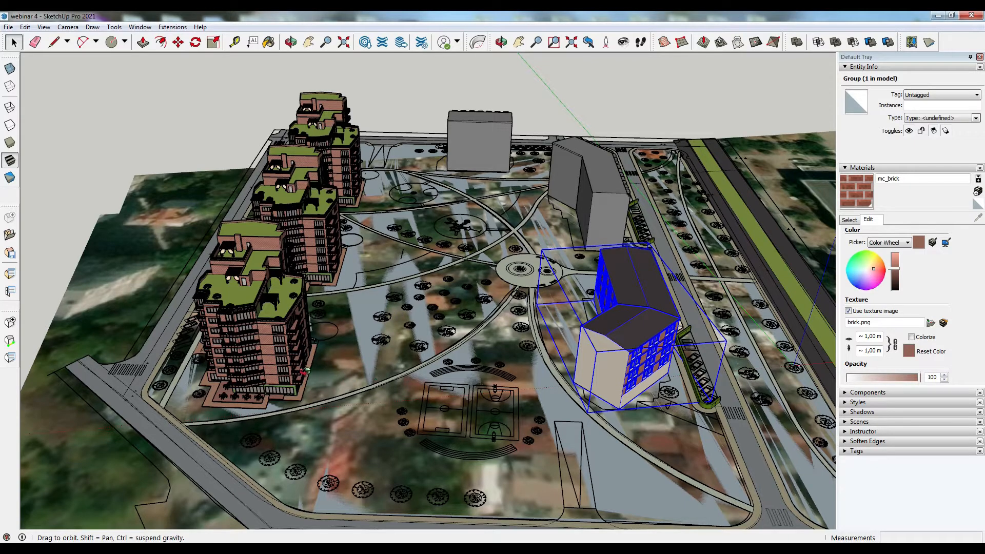
{"action": "left_click_drag", "start_coordinate": [296, 362], "coordinate": [387, 334]}
{"action": "middle_click_drag", "start_coordinate": [387, 333], "coordinate": [367, 242]}
{"action": "scroll", "coordinate": [297, 261], "scroll_direction": "up", "scroll_amount": 5}
{"action": "middle_click_drag", "start_coordinate": [298, 260], "coordinate": [468, 334]}
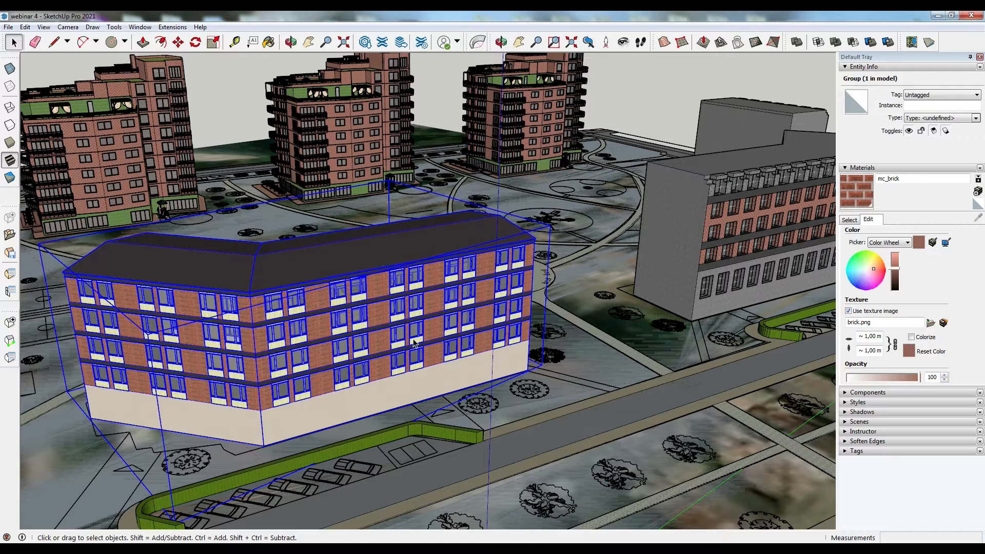
{"action": "right_click", "coordinate": [438, 315]}
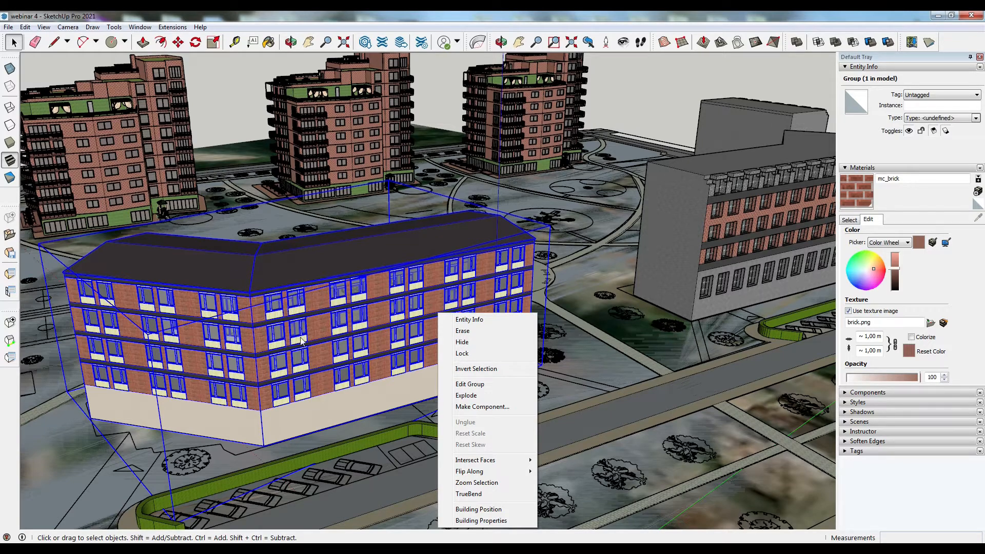
{"action": "left_click", "coordinate": [183, 445]}
{"action": "middle_click_drag", "start_coordinate": [188, 415], "coordinate": [85, 420]}
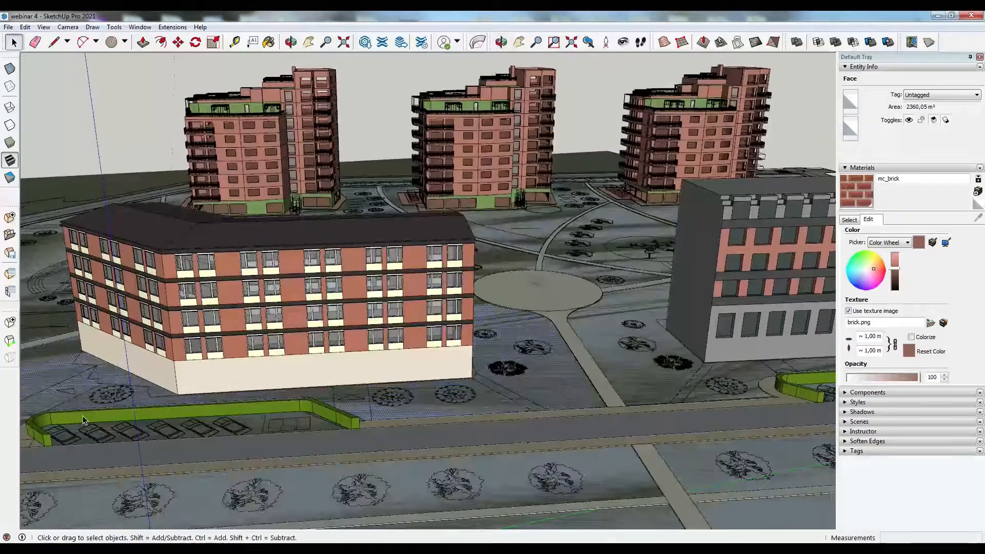
{"action": "scroll", "coordinate": [84, 420], "scroll_direction": "down", "scroll_amount": 3}
{"action": "scroll", "coordinate": [147, 389], "scroll_direction": "up", "scroll_amount": 2}
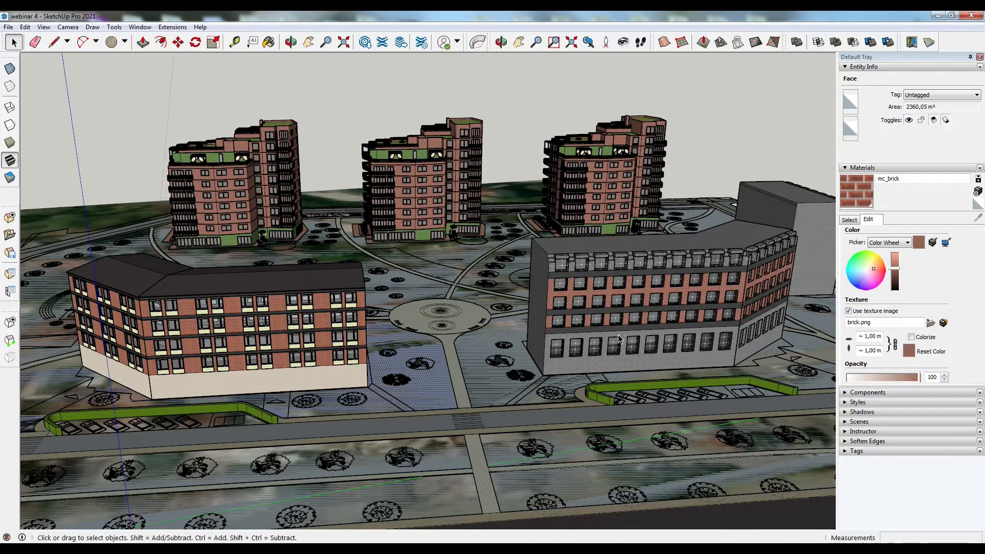
{"action": "left_click", "coordinate": [617, 346]}
{"action": "right_click", "coordinate": [623, 347]}
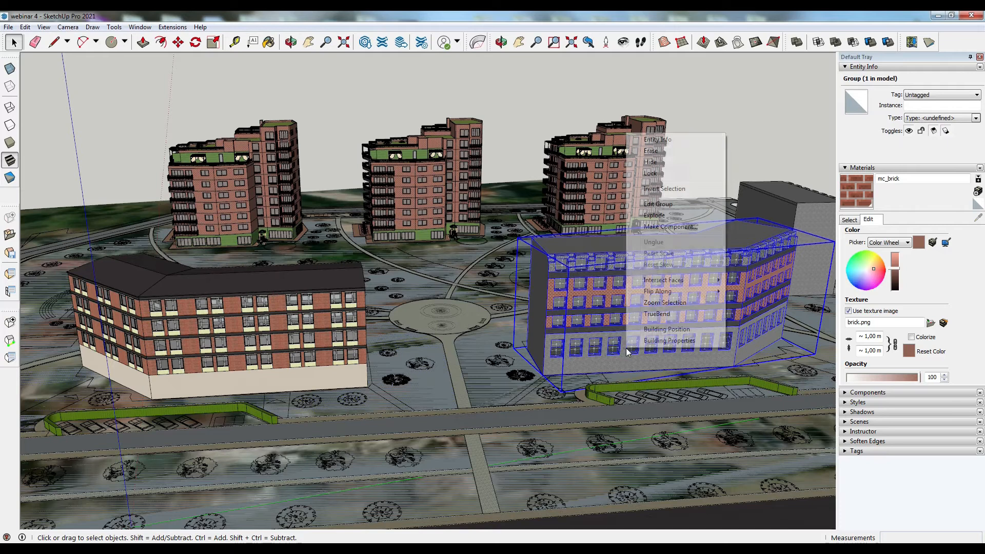
{"action": "left_click", "coordinate": [669, 341]}
{"action": "left_click", "coordinate": [137, 173]}
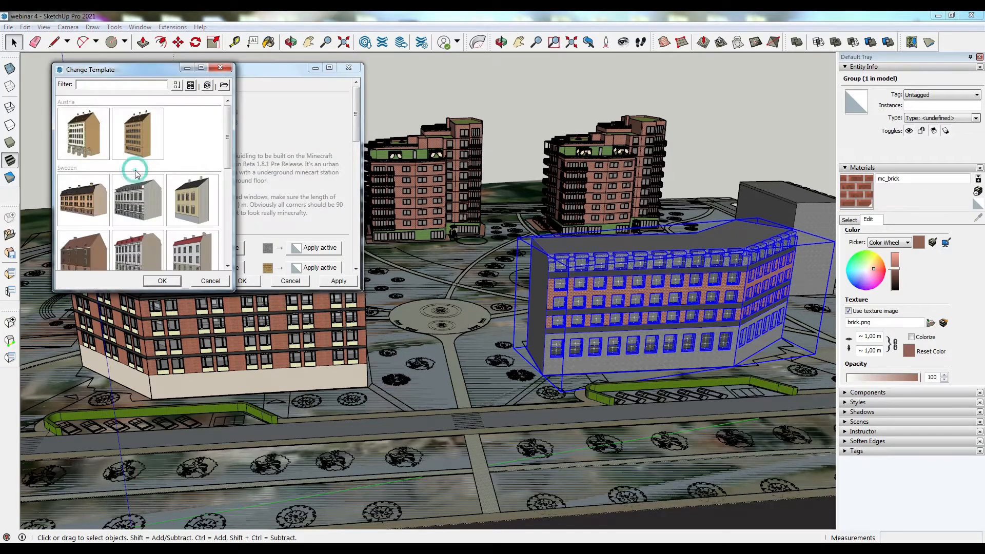
{"action": "left_click_drag", "start_coordinate": [228, 163], "coordinate": [226, 218]}
{"action": "left_click", "coordinate": [96, 172]}
{"action": "left_click", "coordinate": [160, 282]}
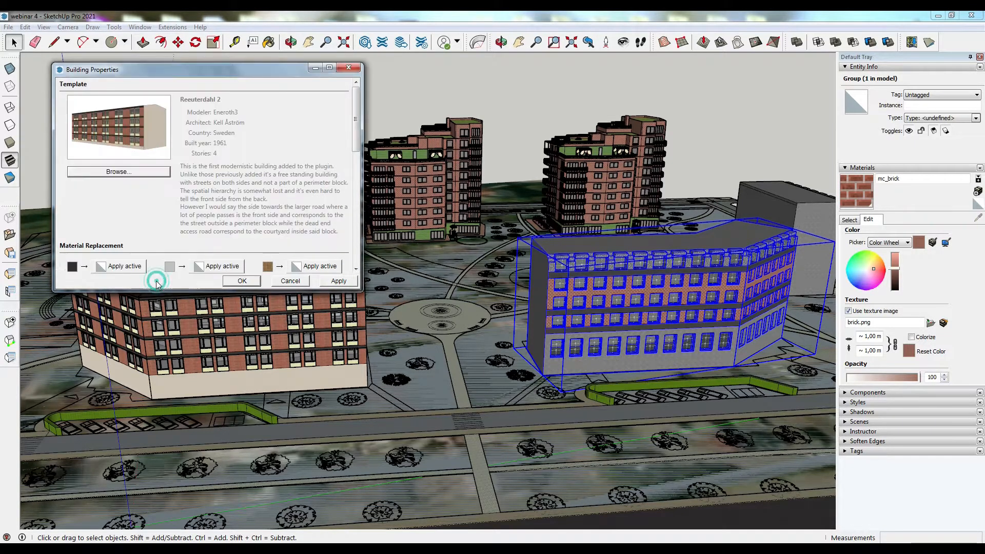
{"action": "left_click", "coordinate": [336, 282]}
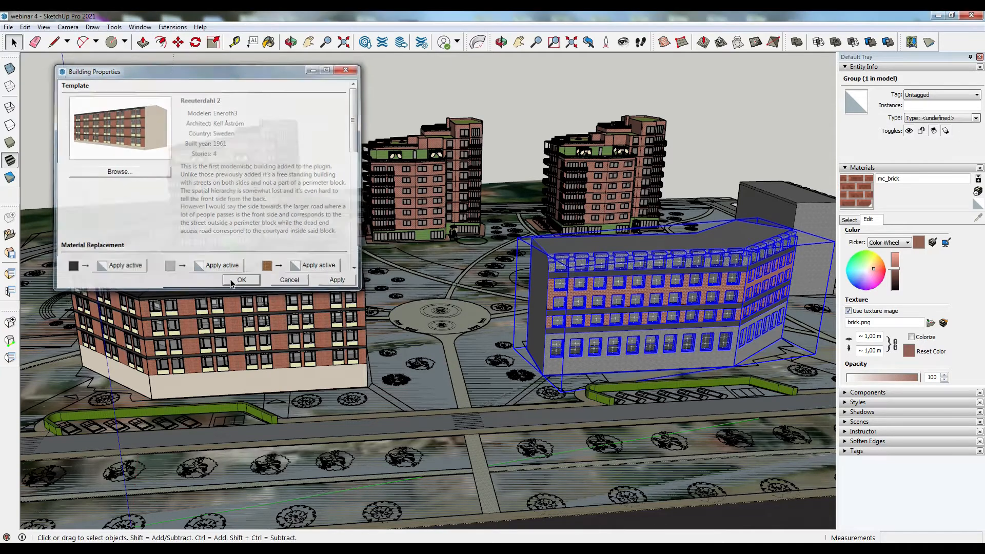
{"action": "left_click", "coordinate": [240, 281]}
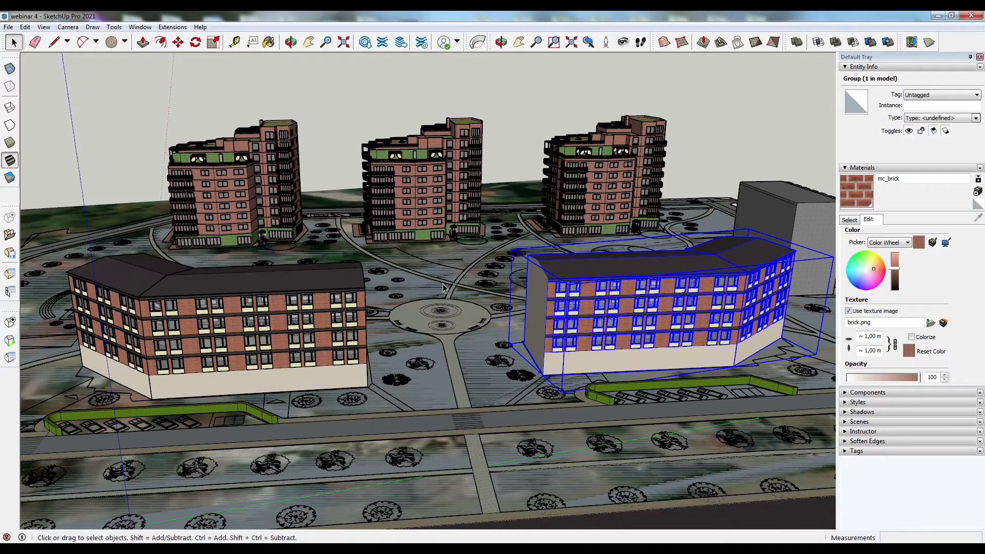
- Open the tall grey block's building properties and switch its template to Reuterdahl 2
{"action": "left_click", "coordinate": [787, 208]}
{"action": "left_click", "coordinate": [783, 216]}
{"action": "right_click", "coordinate": [783, 211]}
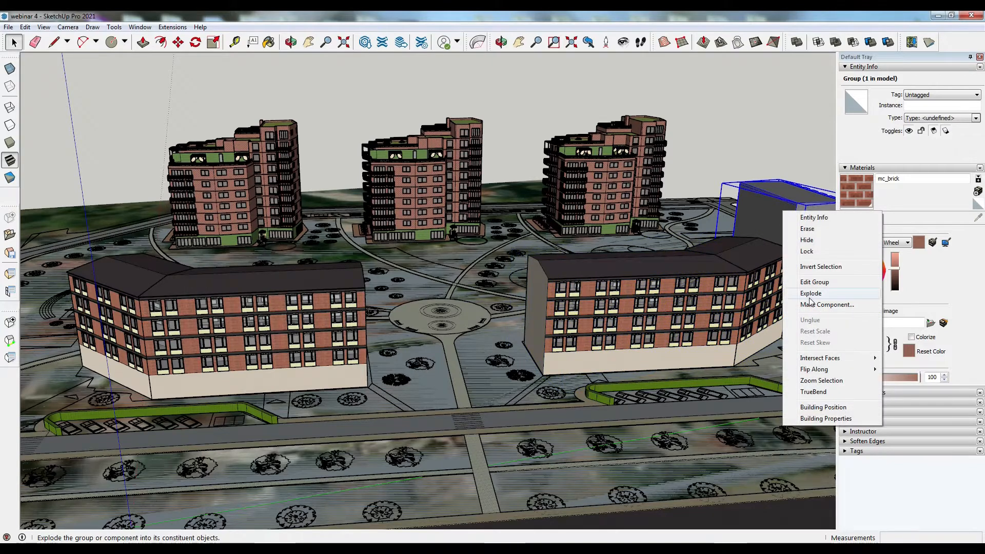
{"action": "left_click", "coordinate": [827, 419]}
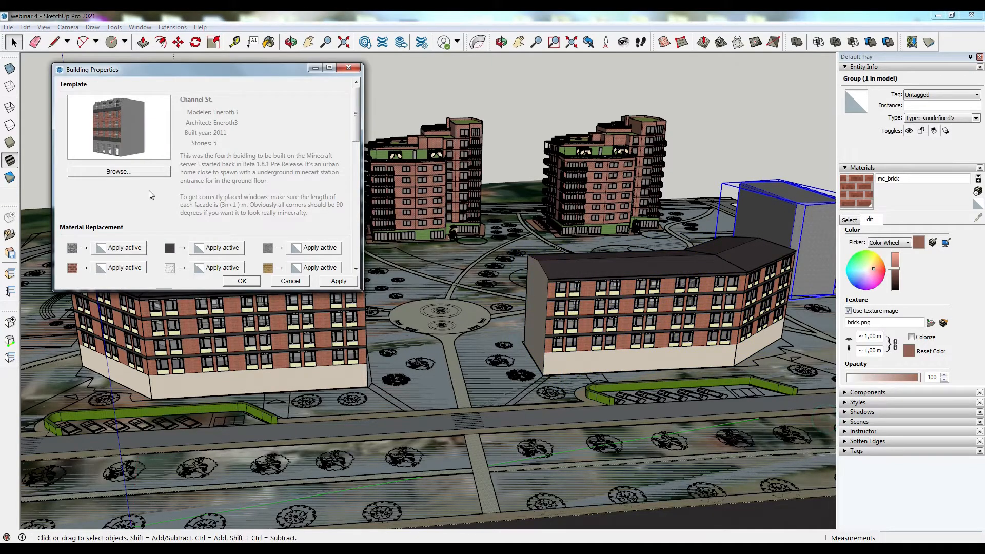
{"action": "left_click", "coordinate": [118, 173]}
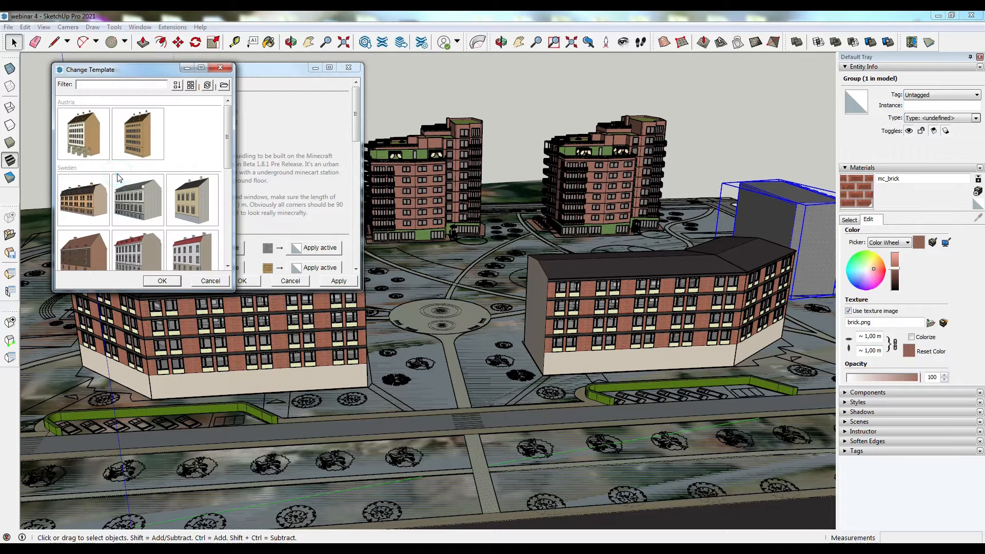
{"action": "scroll", "coordinate": [103, 215], "scroll_direction": "down", "scroll_amount": 5}
{"action": "left_click", "coordinate": [99, 239]}
{"action": "left_click", "coordinate": [86, 163]}
{"action": "left_click", "coordinate": [163, 281]}
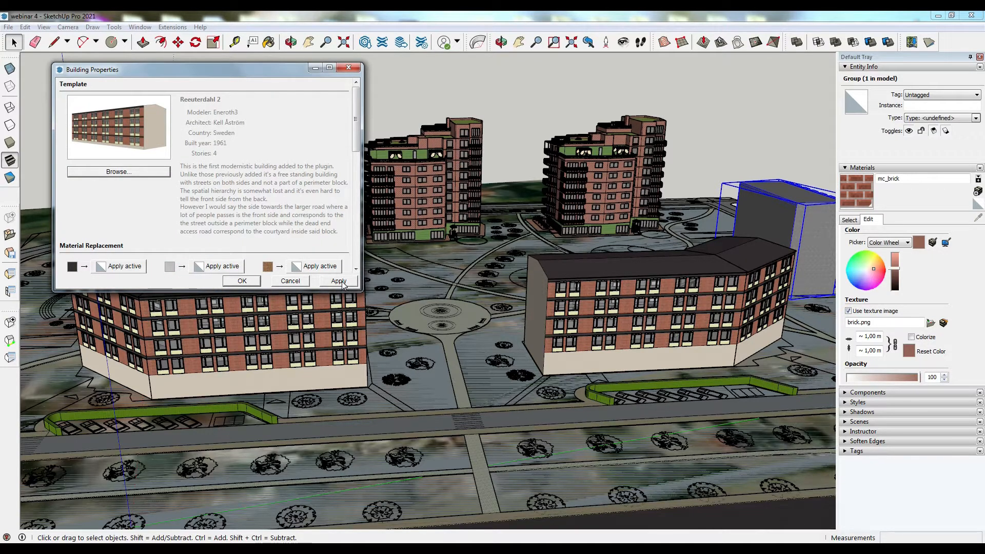
- Enable all three Balcony #1 slots under Replace Window Back and confirm the building properties
{"action": "scroll", "coordinate": [357, 232], "scroll_direction": "down", "scroll_amount": 6}
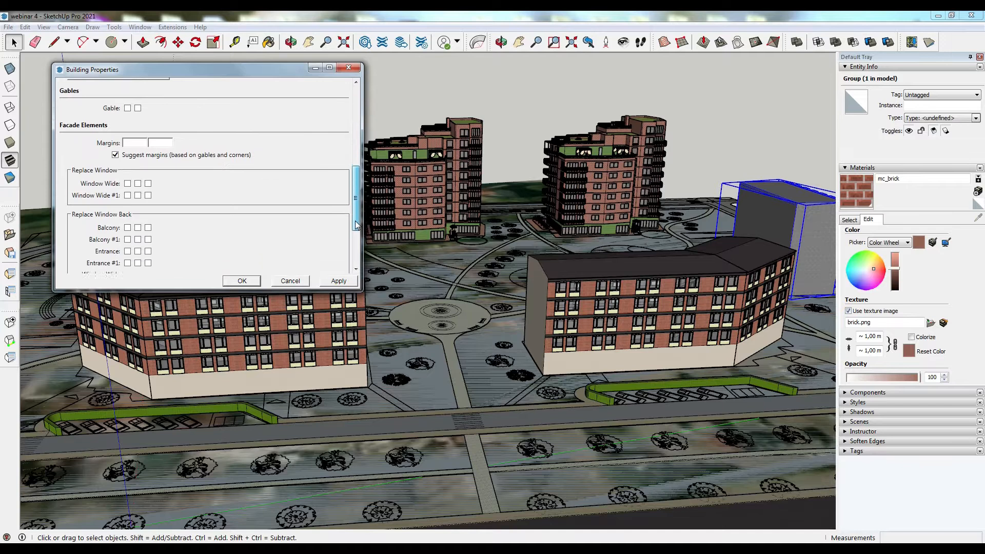
{"action": "scroll", "coordinate": [357, 232], "scroll_direction": "down", "scroll_amount": 4}
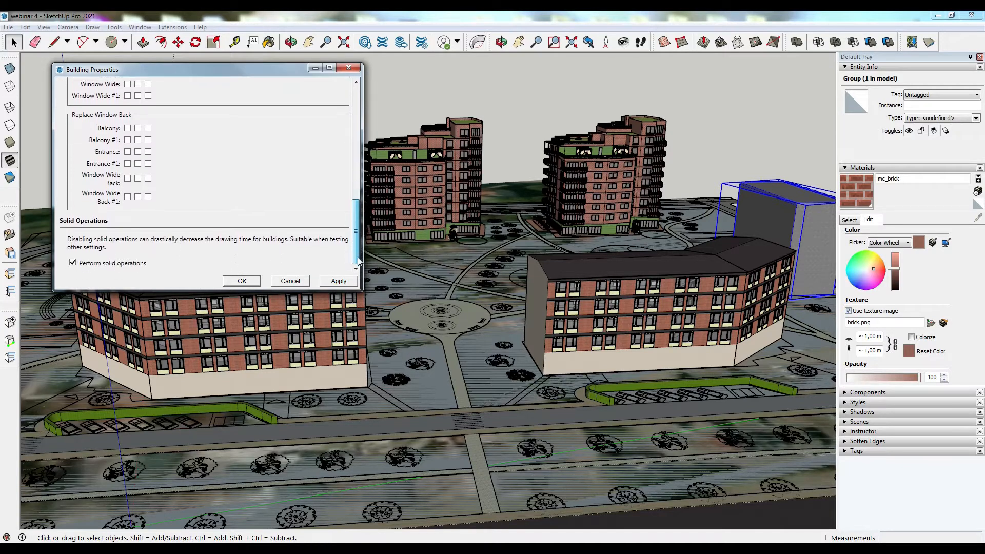
{"action": "scroll", "coordinate": [329, 235], "scroll_direction": "up", "scroll_amount": 3}
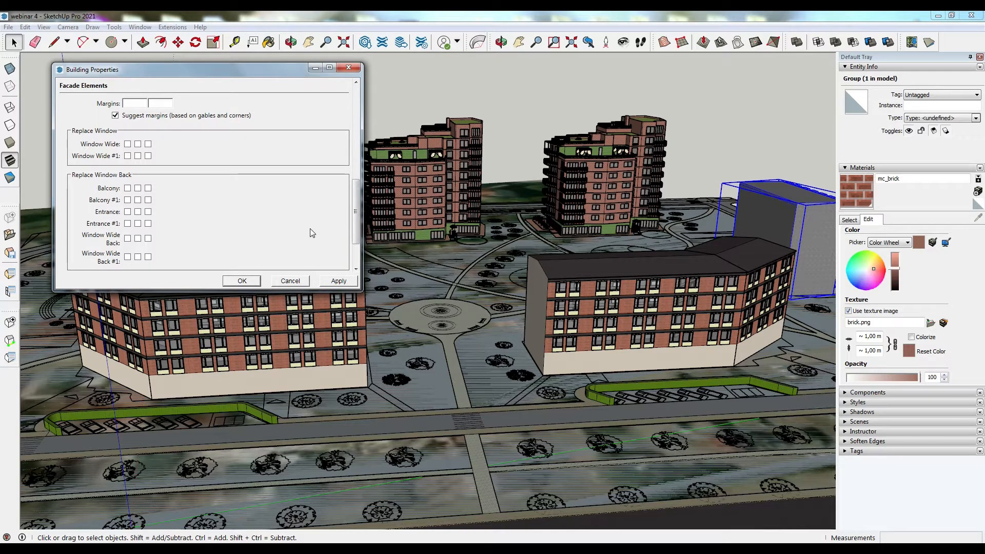
{"action": "left_click", "coordinate": [128, 200]}
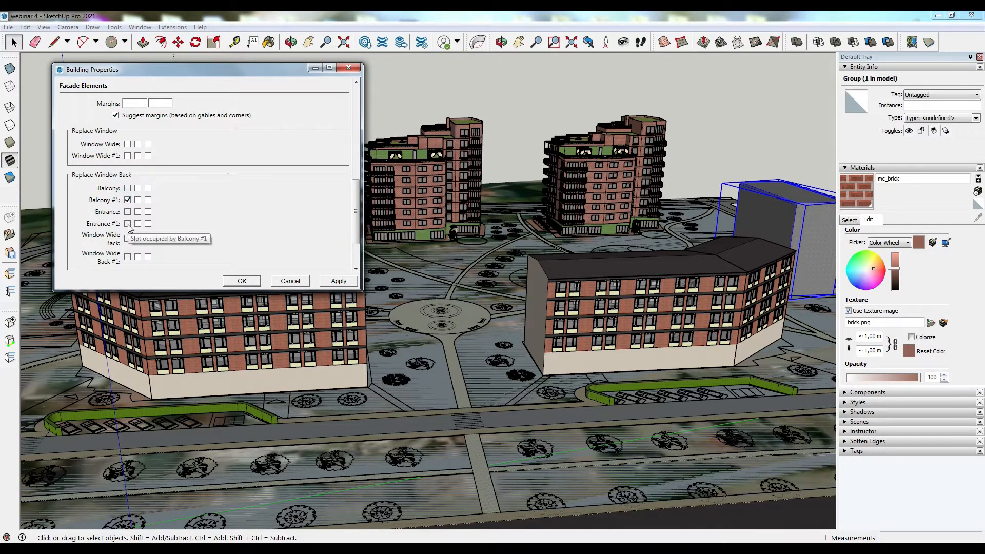
{"action": "left_click", "coordinate": [138, 200]}
{"action": "left_click", "coordinate": [148, 200]}
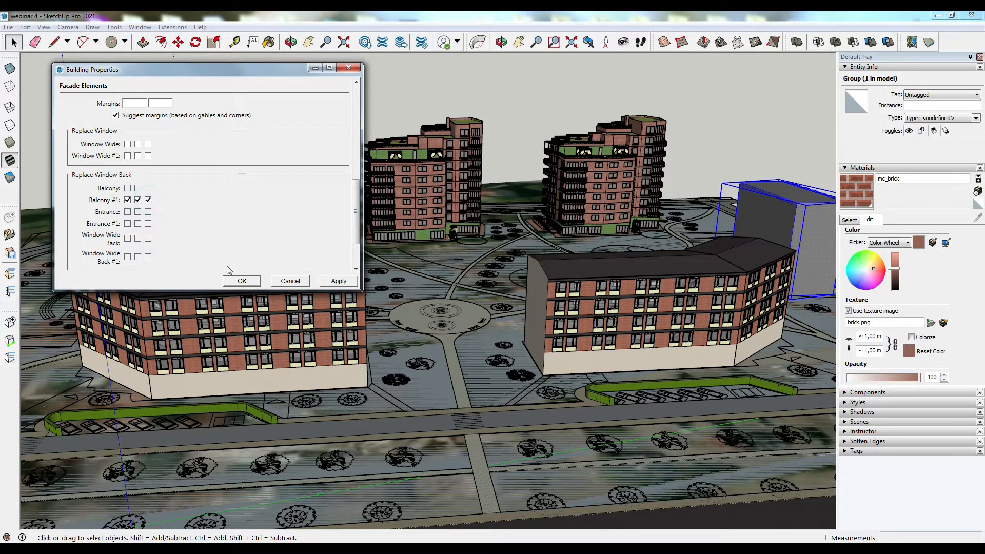
{"action": "left_click", "coordinate": [247, 281]}
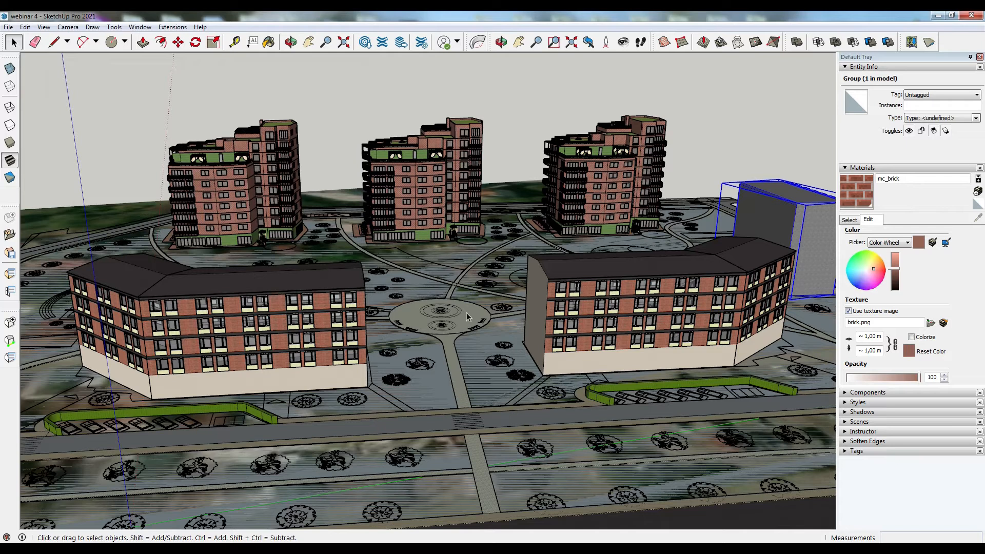
- Open the four-storey building's Building Properties, toggle four facade element replacement slots, apply the change and close the dialog
{"action": "middle_click_drag", "start_coordinate": [297, 280], "coordinate": [300, 285]}
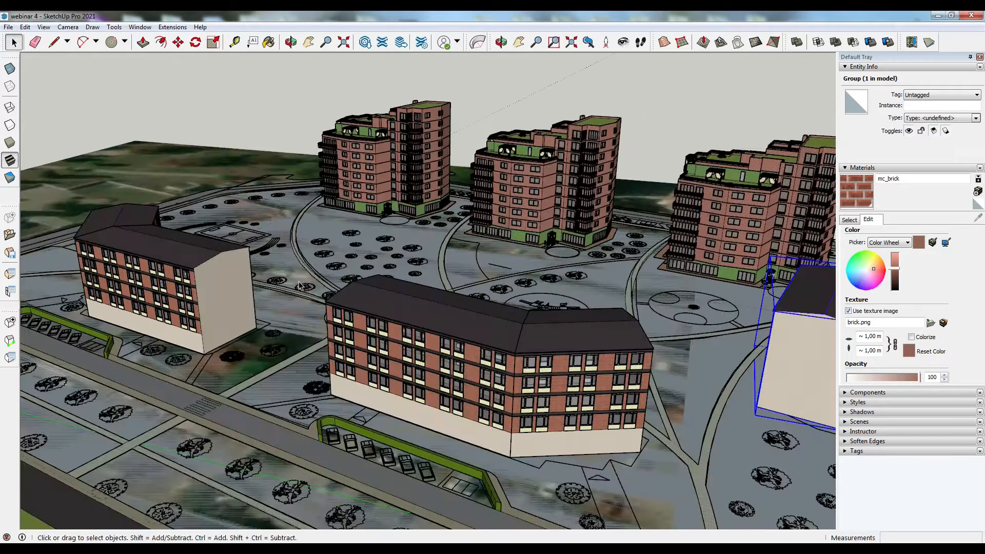
{"action": "middle_click_drag", "start_coordinate": [259, 250], "coordinate": [769, 201]}
{"action": "scroll", "coordinate": [769, 201], "scroll_direction": "up", "scroll_amount": 10}
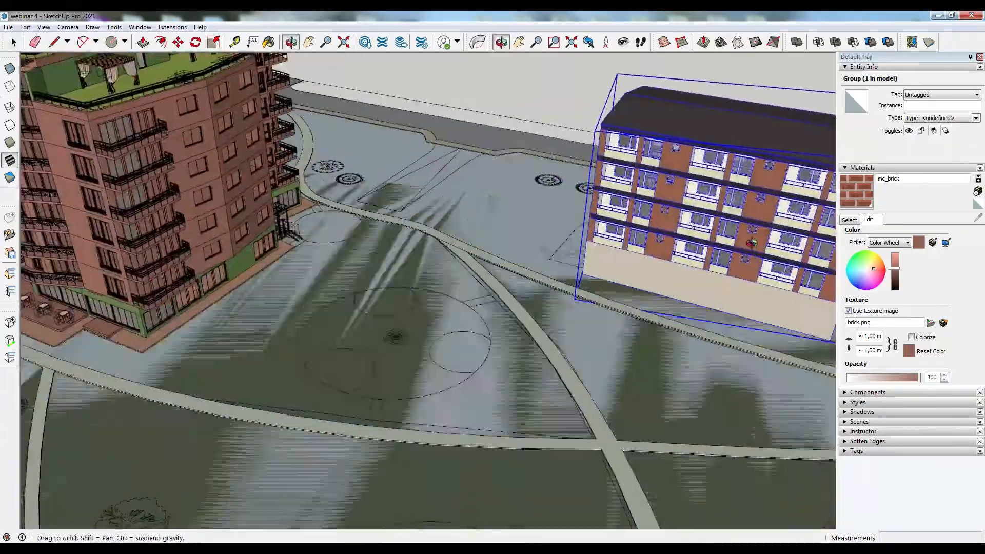
{"action": "scroll", "coordinate": [678, 159], "scroll_direction": "up", "scroll_amount": 5}
{"action": "middle_click_drag", "start_coordinate": [752, 243], "coordinate": [848, 160]}
{"action": "scroll", "coordinate": [595, 238], "scroll_direction": "down", "scroll_amount": 10}
{"action": "scroll", "coordinate": [802, 92], "scroll_direction": "up", "scroll_amount": 5}
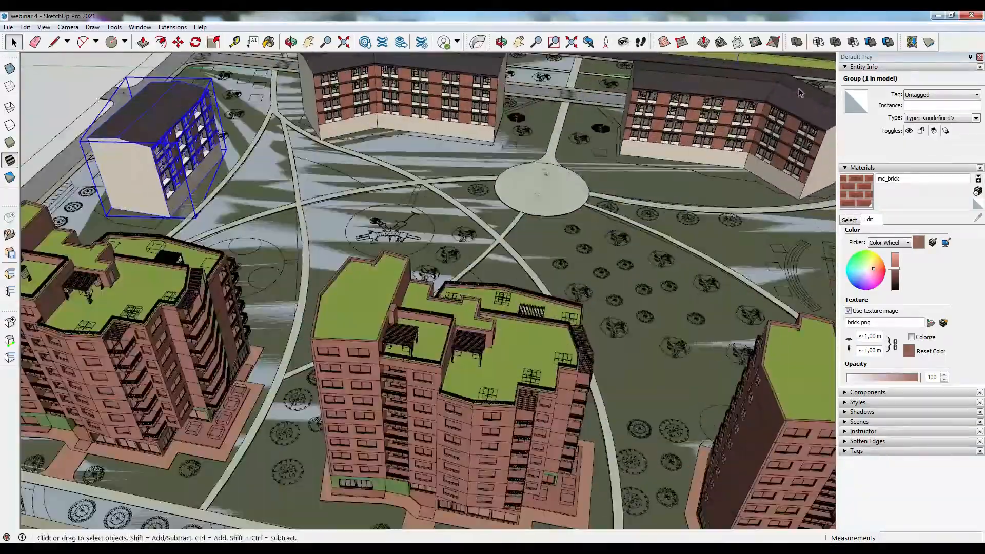
{"action": "middle_click_drag", "start_coordinate": [639, 162], "coordinate": [630, 105]}
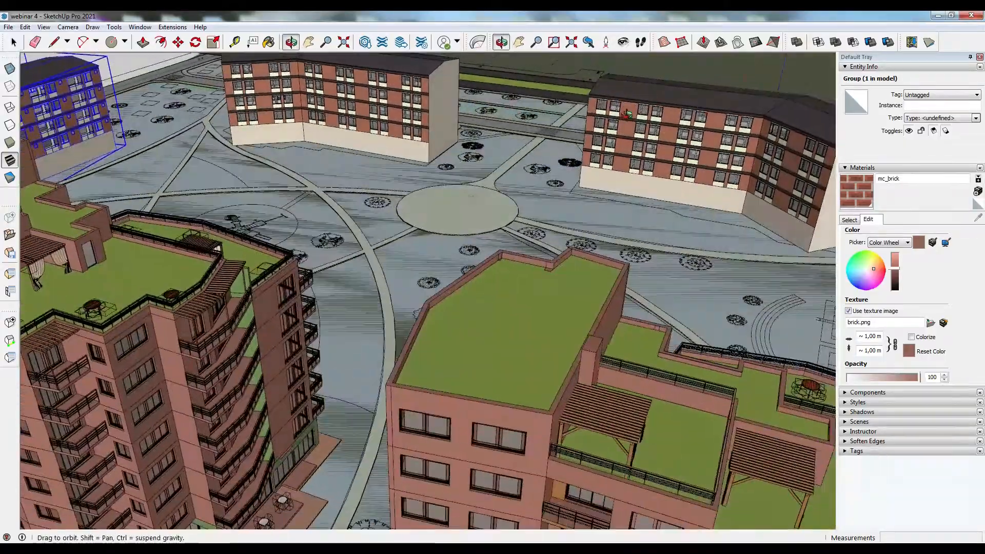
{"action": "scroll", "coordinate": [91, 124], "scroll_direction": "up", "scroll_amount": 5}
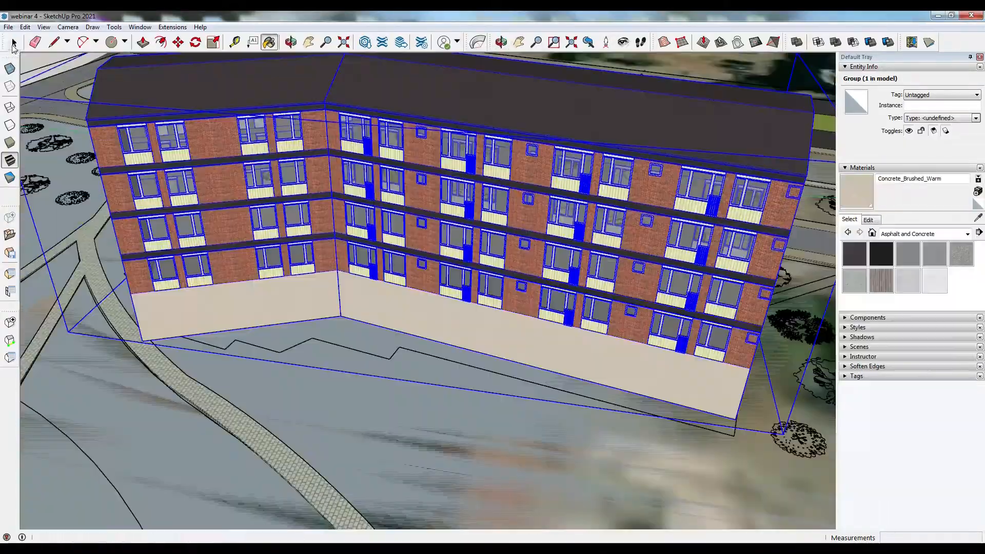
{"action": "right_click", "coordinate": [330, 177]}
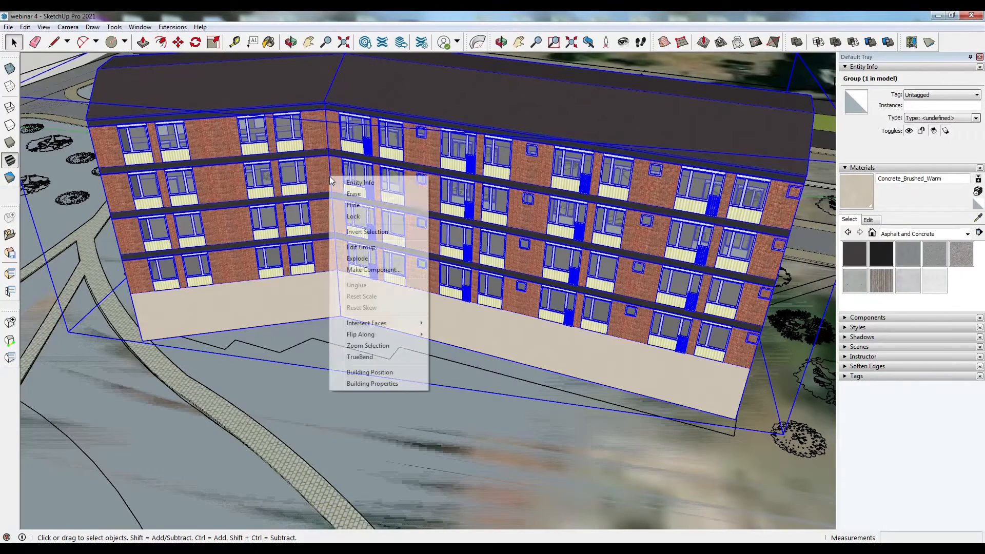
{"action": "left_click", "coordinate": [396, 384]}
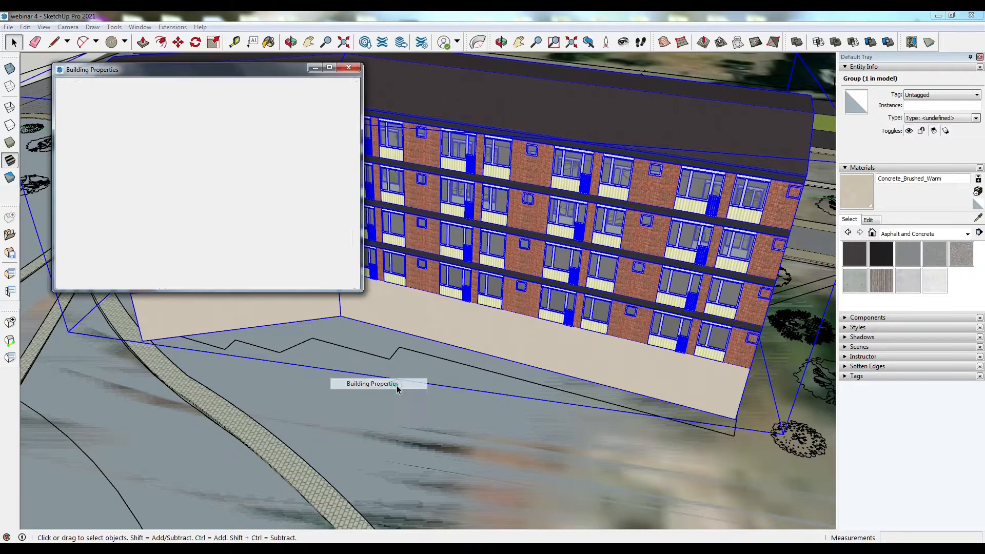
{"action": "scroll", "coordinate": [239, 190], "scroll_direction": "down", "scroll_amount": 15}
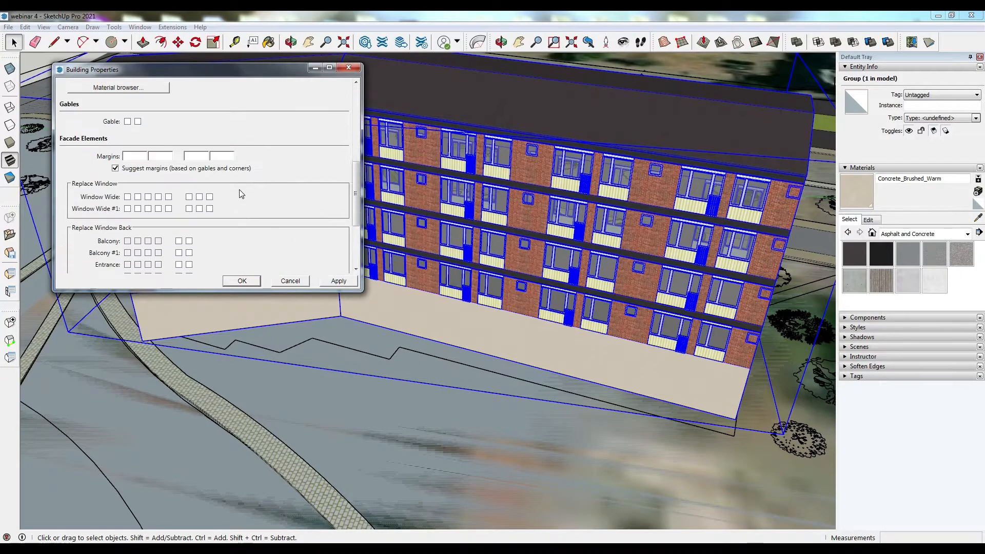
{"action": "left_click", "coordinate": [128, 181]}
{"action": "left_click", "coordinate": [138, 181]}
{"action": "left_click", "coordinate": [148, 182]}
{"action": "left_click", "coordinate": [159, 181]}
{"action": "left_click", "coordinate": [340, 281]}
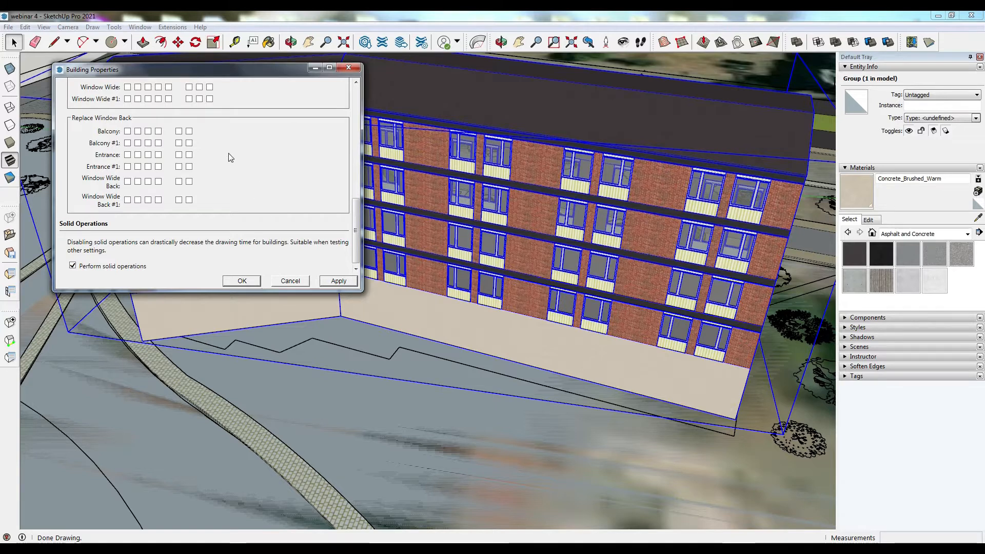
{"action": "scroll", "coordinate": [210, 144], "scroll_direction": "up", "scroll_amount": 3}
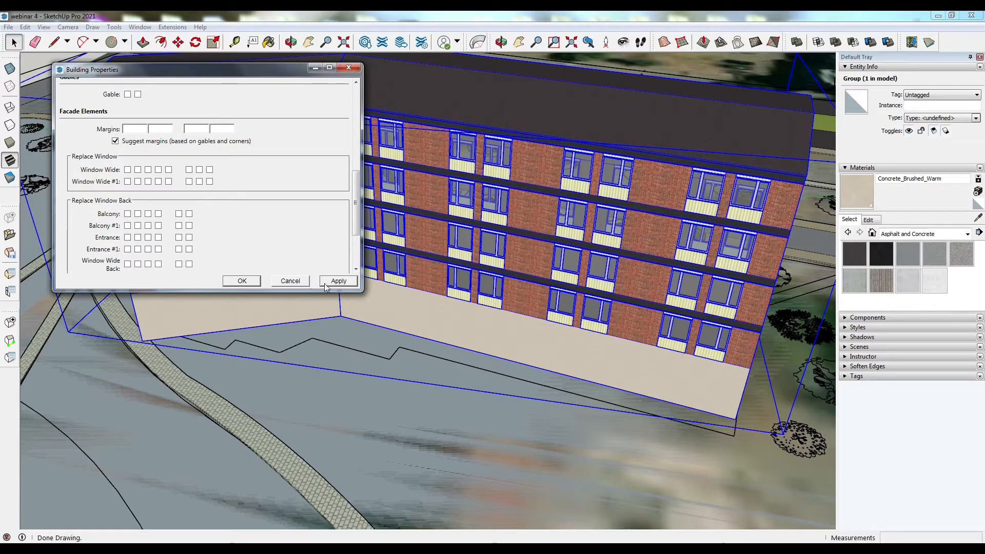
{"action": "left_click", "coordinate": [348, 67]}
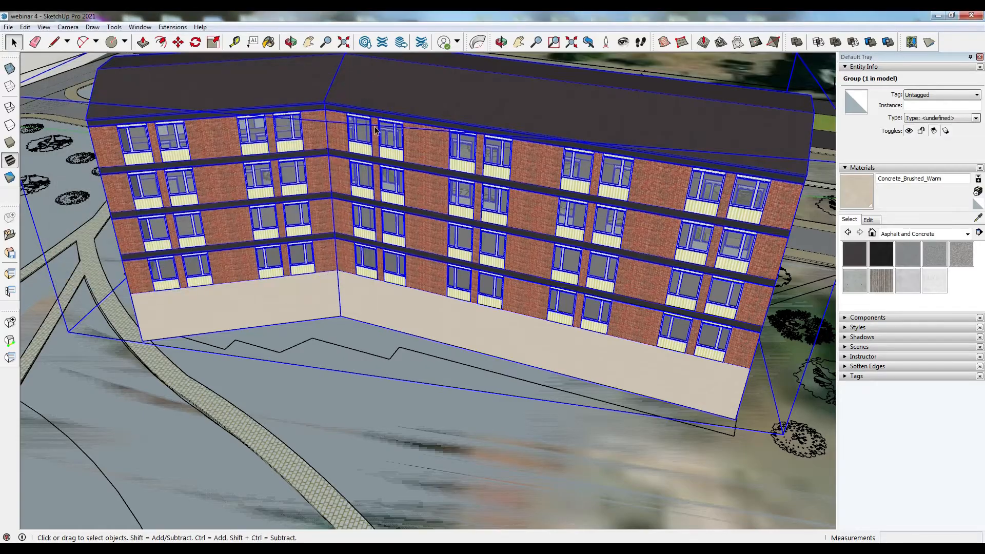
- Paint the park lawns and green plots around the buildings with the Vegetation Grass Artificial material
{"action": "middle_click_drag", "start_coordinate": [419, 254], "coordinate": [333, 256]}
{"action": "scroll", "coordinate": [345, 212], "scroll_direction": "down", "scroll_amount": 6}
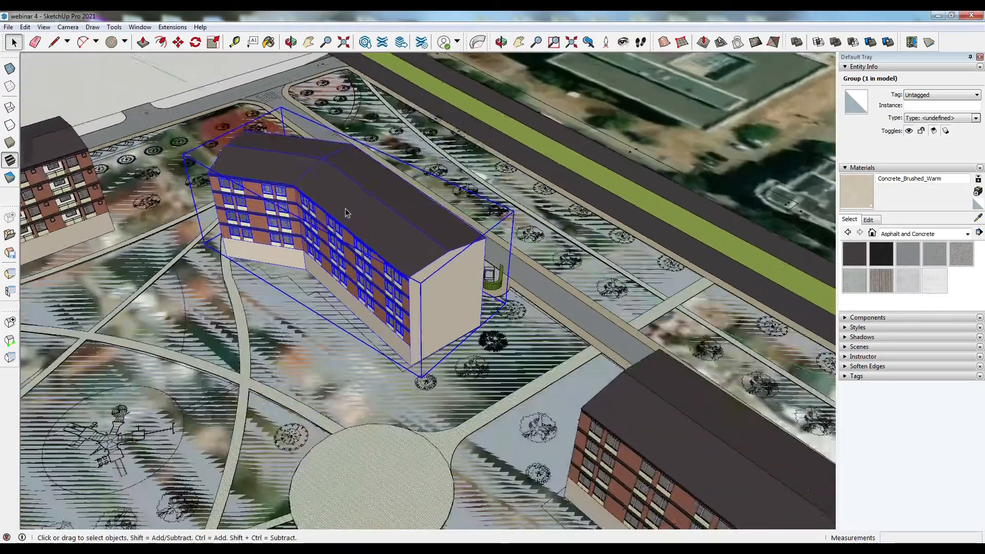
{"action": "scroll", "coordinate": [390, 169], "scroll_direction": "down", "scroll_amount": 8}
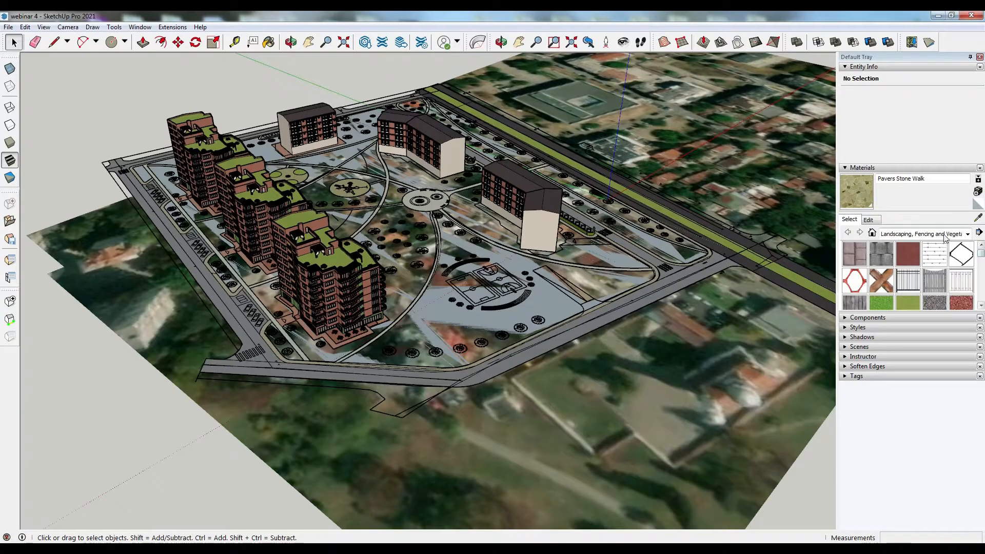
{"action": "scroll", "coordinate": [913, 279], "scroll_direction": "down", "scroll_amount": 3}
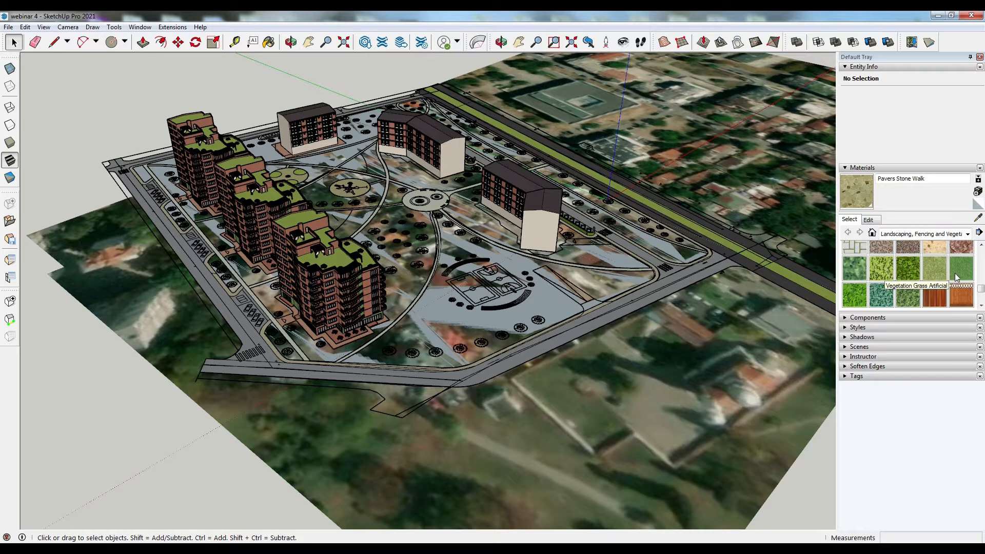
{"action": "left_click", "coordinate": [955, 275]}
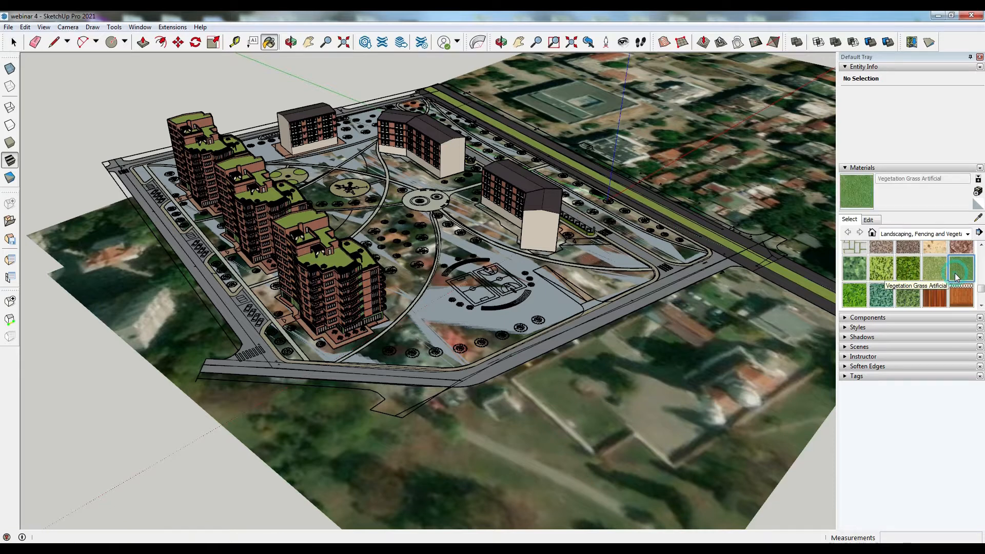
{"action": "left_click", "coordinate": [406, 280]}
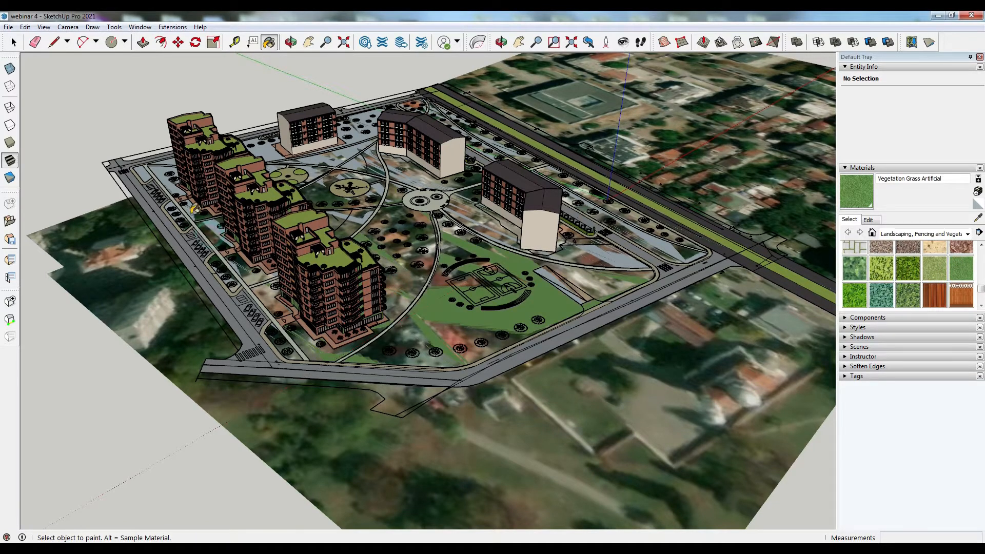
{"action": "left_click", "coordinate": [165, 164]}
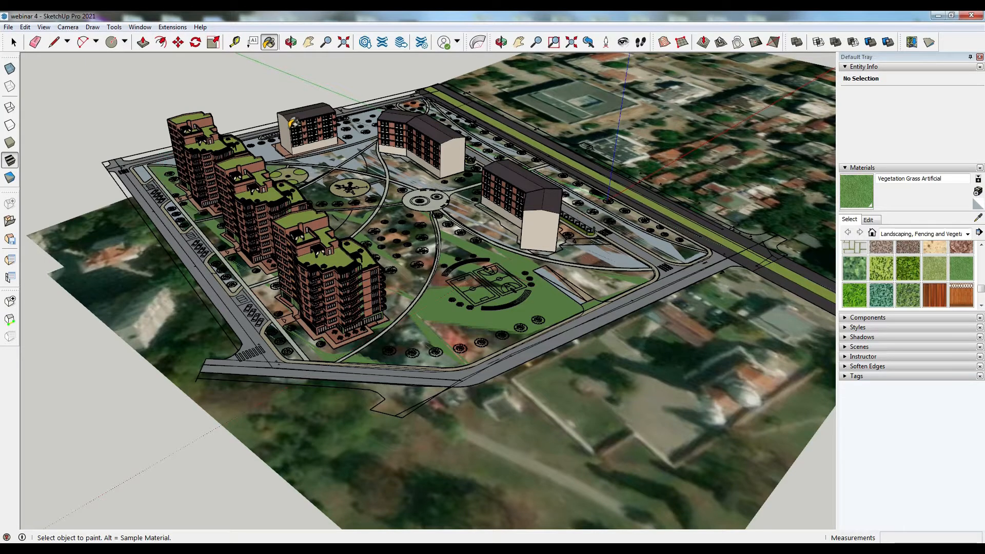
{"action": "left_click", "coordinate": [328, 154]}
{"action": "left_click", "coordinate": [390, 166]}
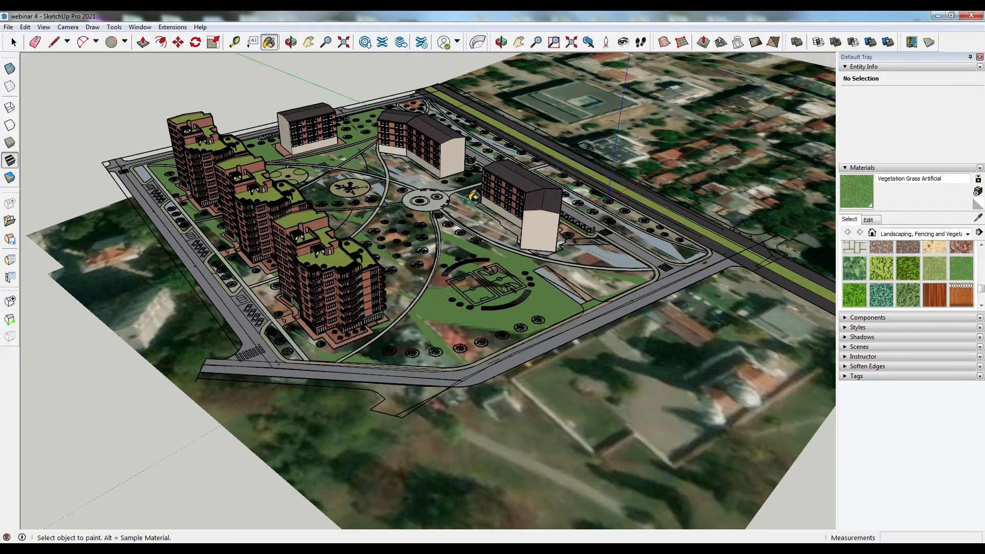
{"action": "left_click", "coordinate": [476, 173]}
{"action": "left_click", "coordinate": [491, 154]}
{"action": "left_click", "coordinate": [626, 226]}
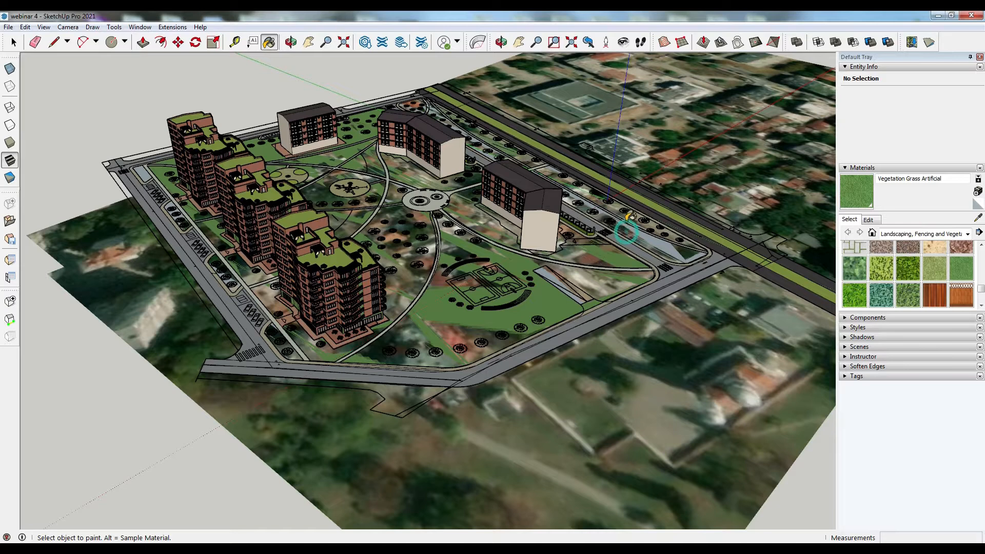
{"action": "left_click", "coordinate": [507, 240]}
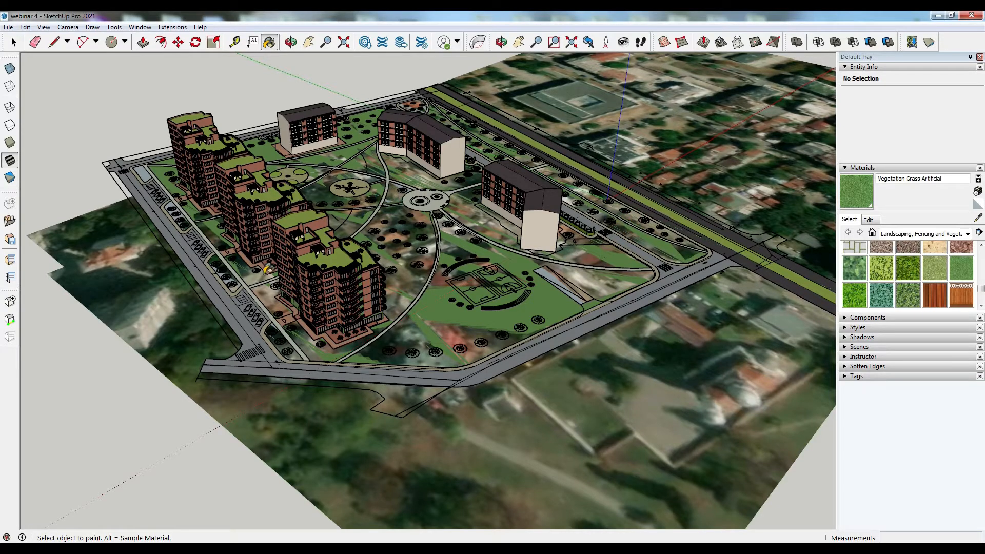
{"action": "left_click", "coordinate": [169, 208]}
{"action": "left_click", "coordinate": [143, 176]}
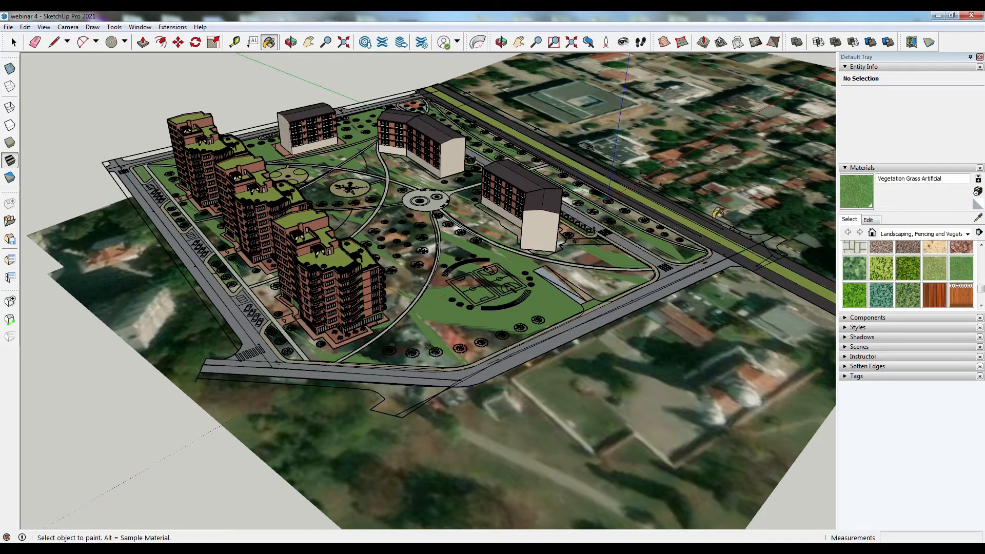
- Push/pull the large park lawn up 5 cm and repeat the same 5 cm raise on three other lawn faces
{"action": "left_click", "coordinate": [144, 42]}
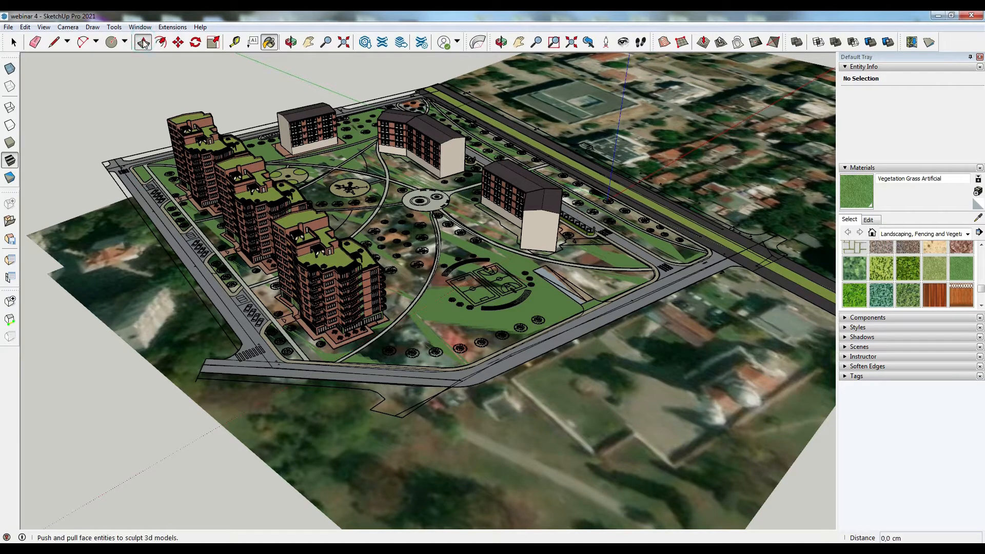
{"action": "left_click", "coordinate": [456, 330]}
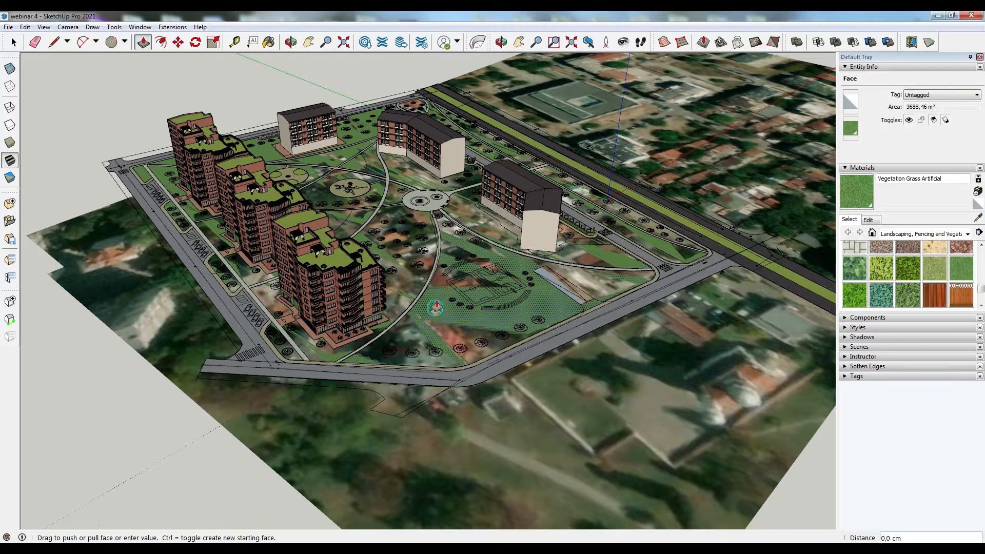
{"action": "type", "text": "5"}
{"action": "key", "text": "Return"}
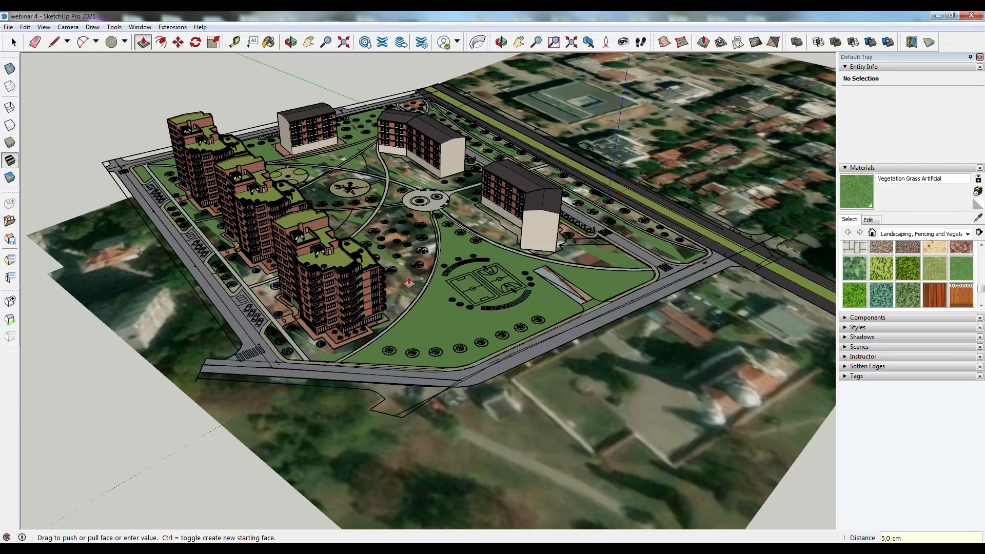
{"action": "double_click", "coordinate": [409, 281]}
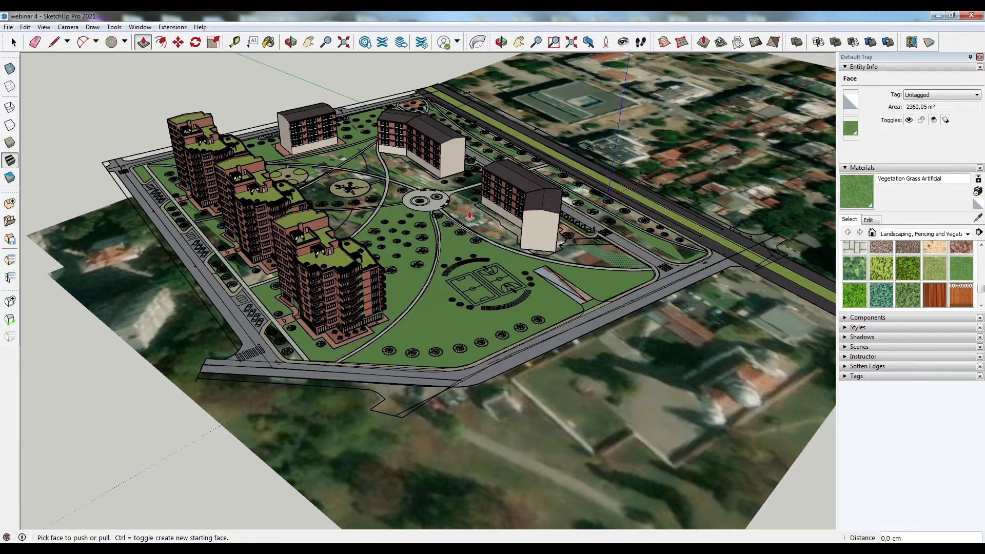
{"action": "double_click", "coordinate": [470, 216]}
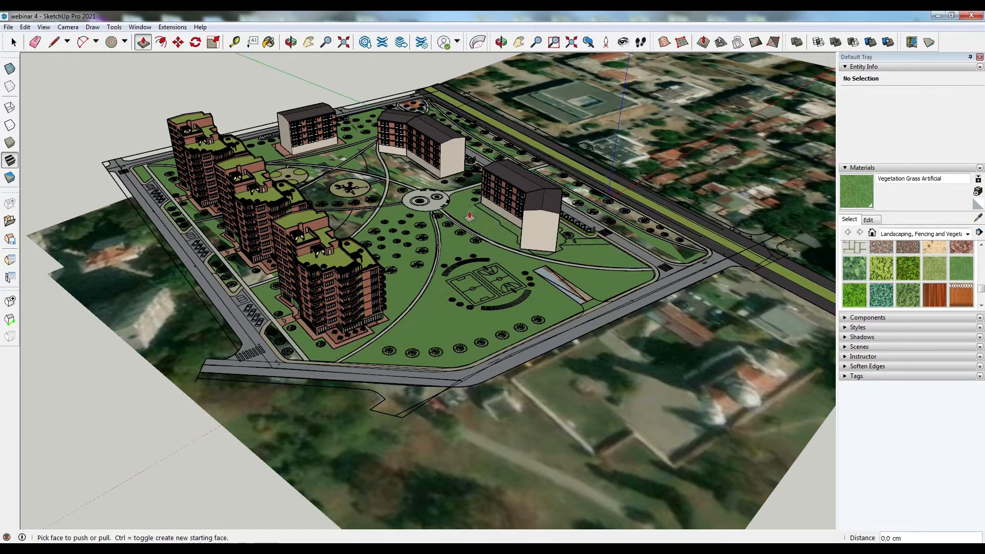
{"action": "double_click", "coordinate": [412, 176]}
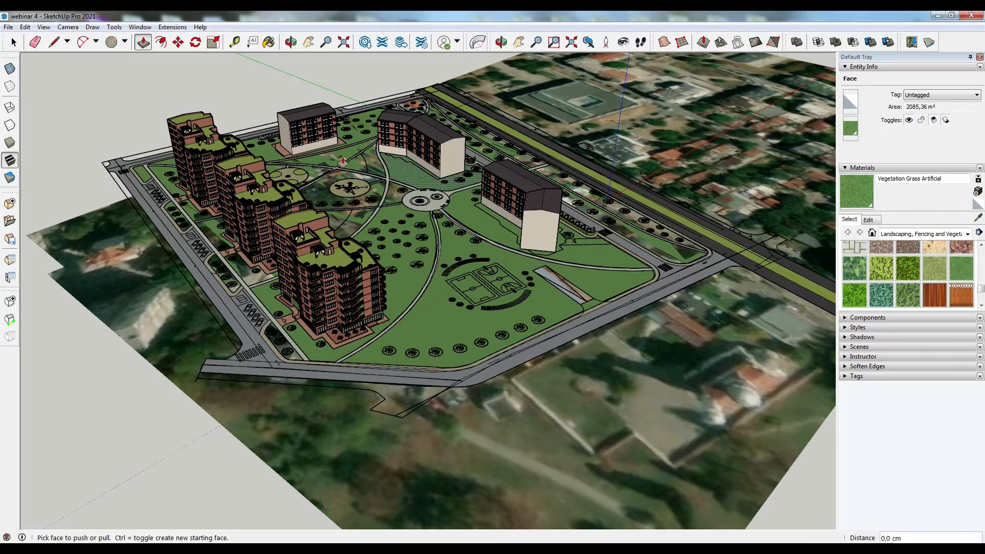
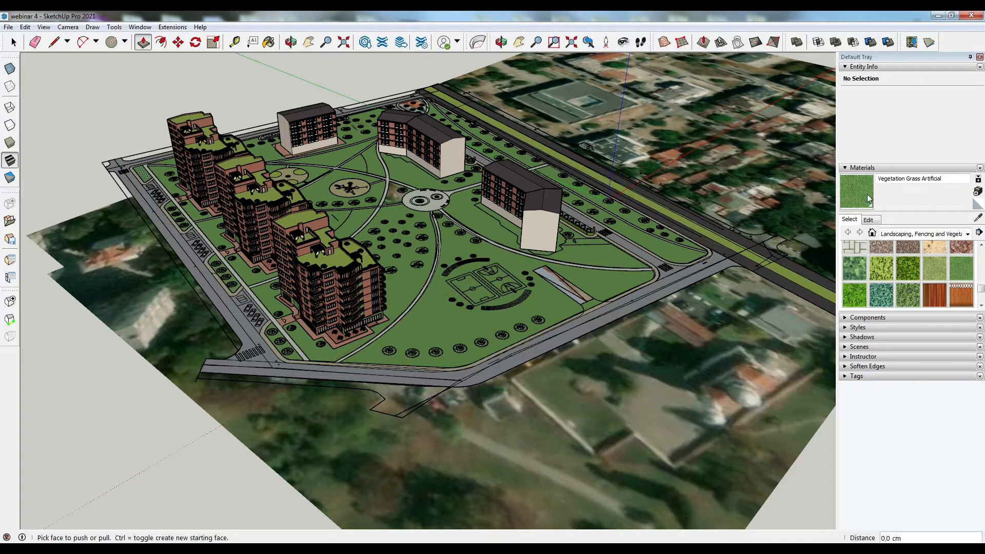
- Push/pull the small triangular lawn beside the street up by the same 5 cm offset
{"action": "key", "text": "b"}
{"action": "left_click", "coordinate": [143, 42]}
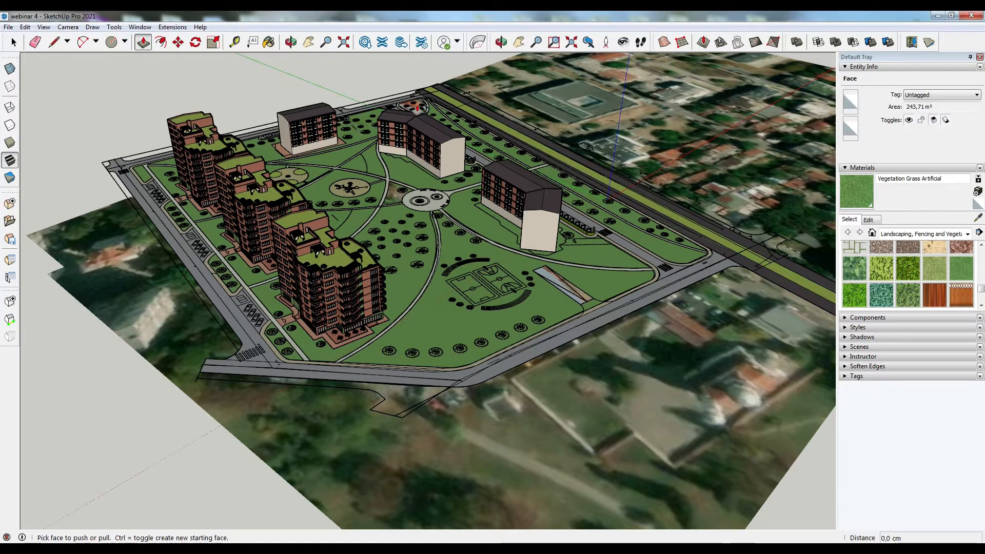
{"action": "scroll", "coordinate": [419, 110], "scroll_direction": "up", "scroll_amount": 4}
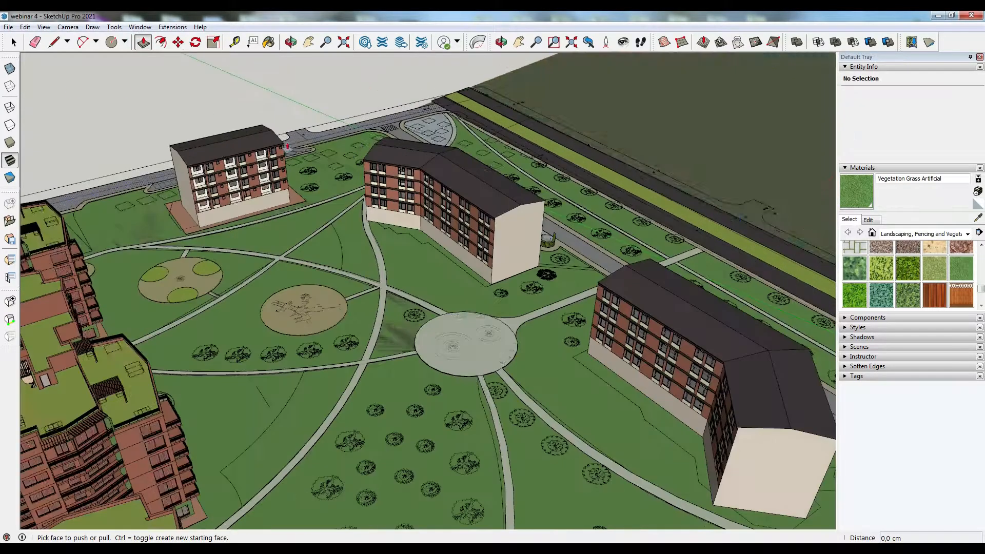
{"action": "middle_click_drag", "start_coordinate": [287, 147], "coordinate": [503, 179]}
{"action": "middle_click_drag", "start_coordinate": [164, 344], "coordinate": [235, 323], "text": "shift"}
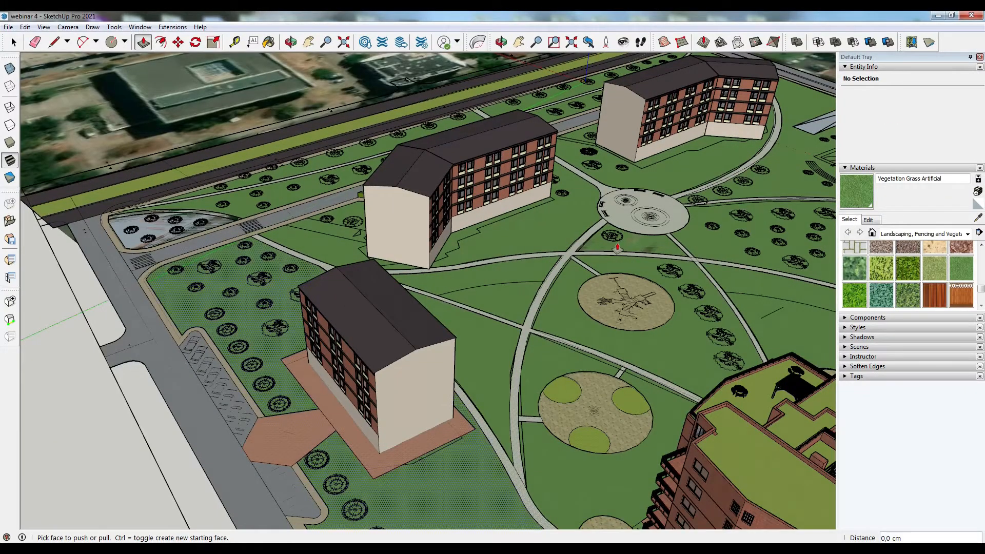
{"action": "left_click", "coordinate": [864, 193]}
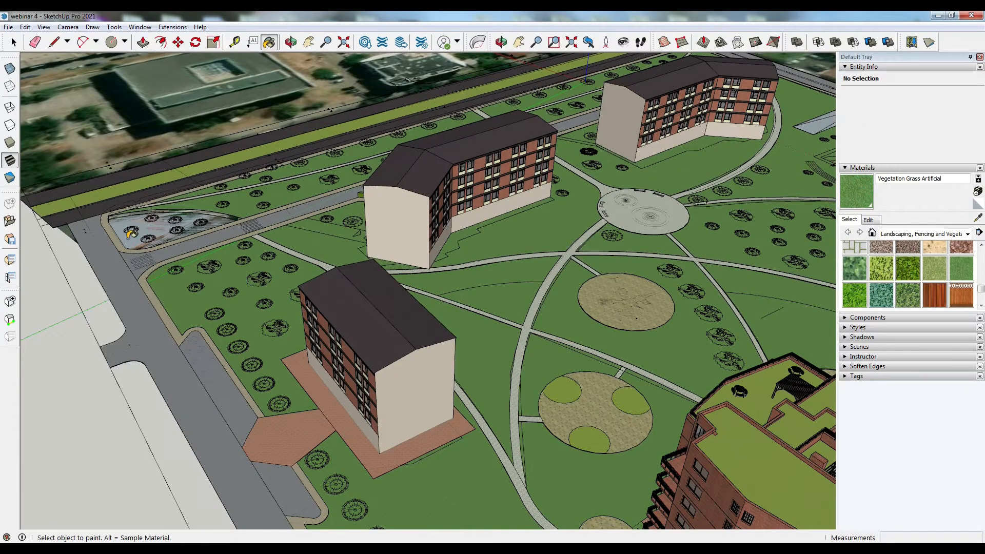
{"action": "scroll", "coordinate": [124, 237], "scroll_direction": "up", "scroll_amount": 3}
{"action": "left_click", "coordinate": [143, 42]}
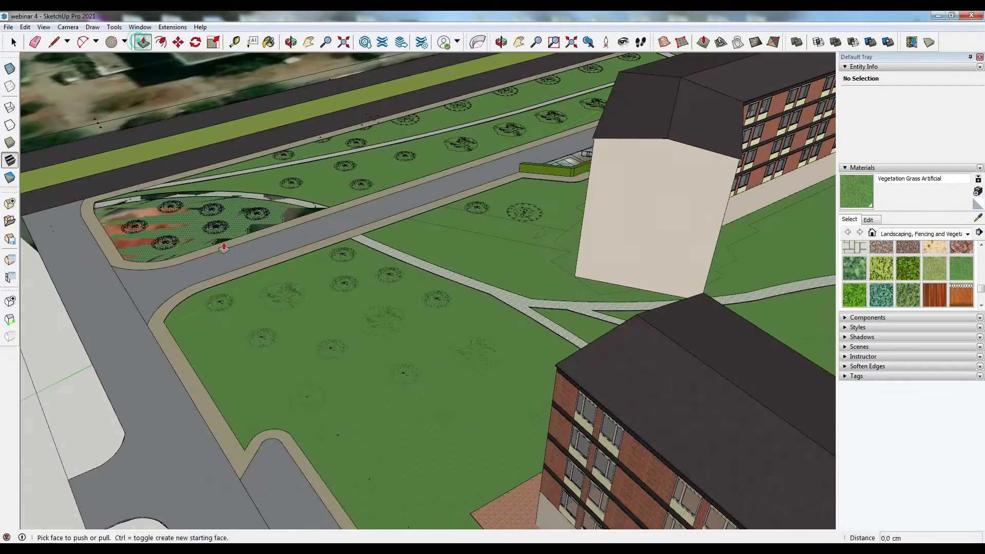
{"action": "double_click", "coordinate": [225, 243]}
{"action": "left_click", "coordinate": [306, 202]}
{"action": "left_click", "coordinate": [300, 168]}
{"action": "scroll", "coordinate": [267, 166], "scroll_direction": "down", "scroll_amount": 6}
{"action": "scroll", "coordinate": [231, 164], "scroll_direction": "down", "scroll_amount": 2}
{"action": "middle_click_drag", "start_coordinate": [634, 295], "coordinate": [590, 277]}
{"action": "scroll", "coordinate": [590, 307], "scroll_direction": "up", "scroll_amount": 2}
{"action": "middle_click_drag", "start_coordinate": [554, 323], "coordinate": [621, 341]}
{"action": "scroll", "coordinate": [621, 341], "scroll_direction": "up", "scroll_amount": 4}
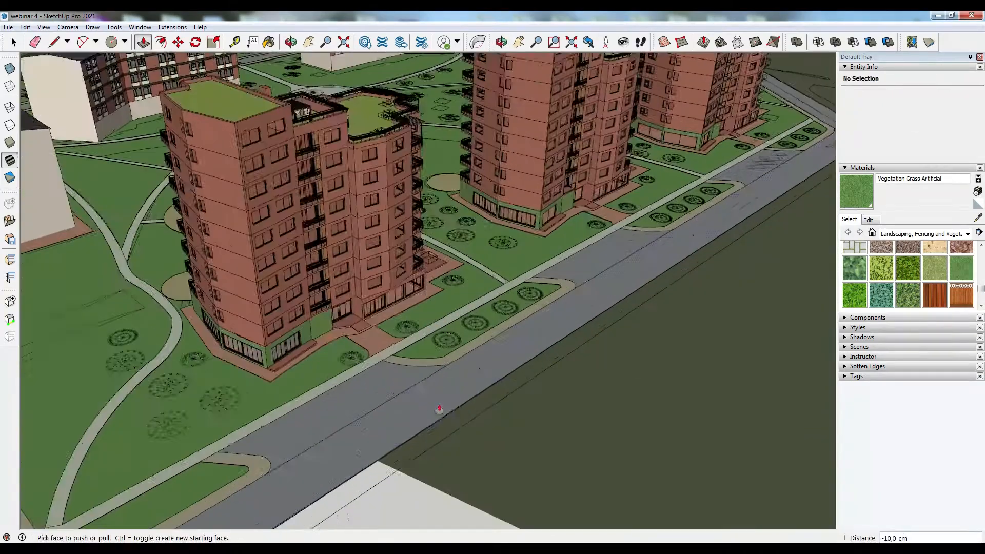
- Open 3D Warehouse and search for street lamp
{"action": "left_click", "coordinate": [365, 43]}
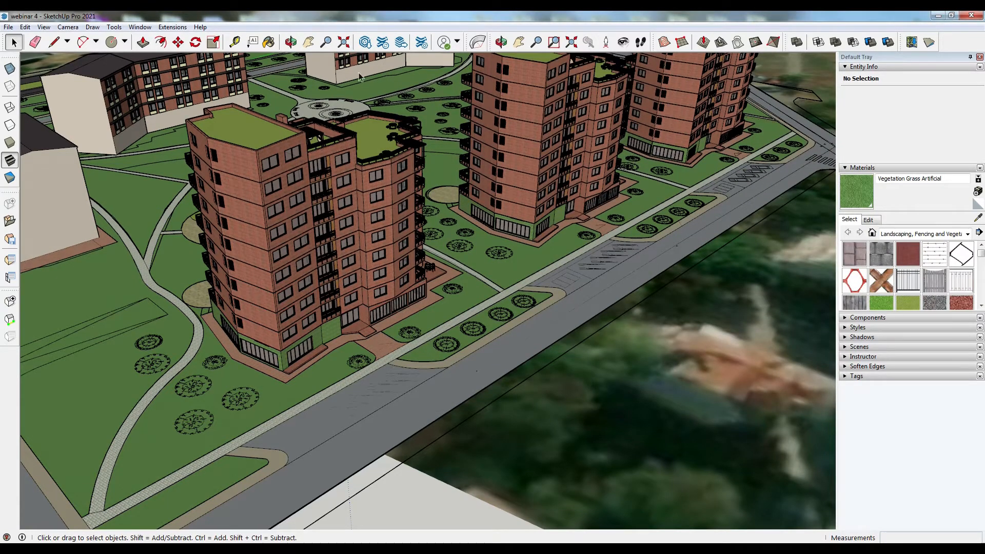
{"action": "left_click", "coordinate": [365, 42]}
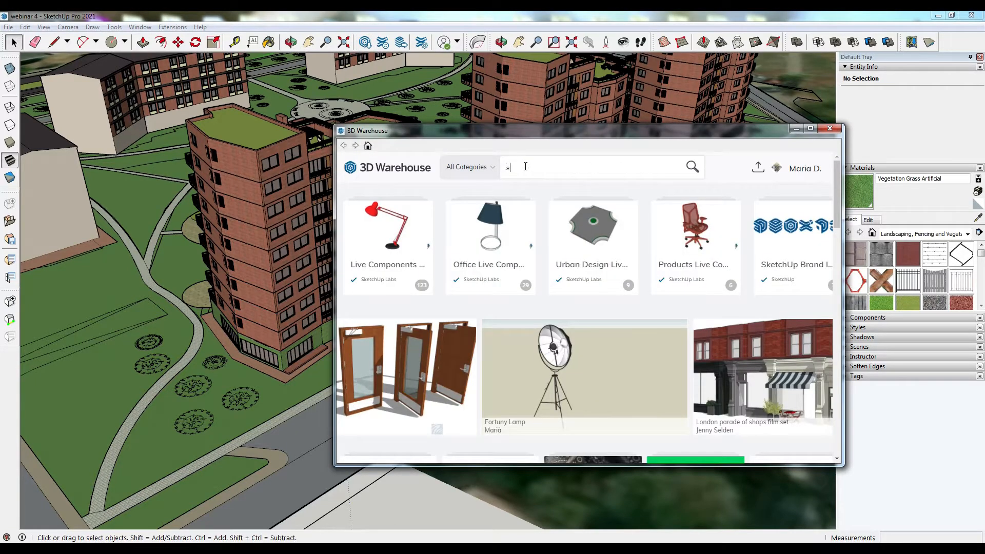
{"action": "type", "text": "street lam"}
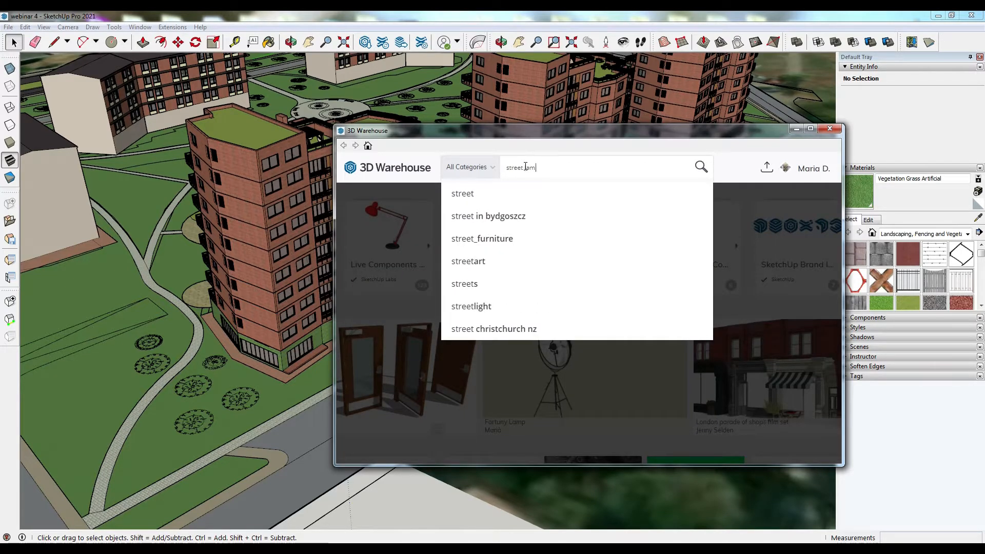
{"action": "type", "text": "p"}
{"action": "key", "text": "Return"}
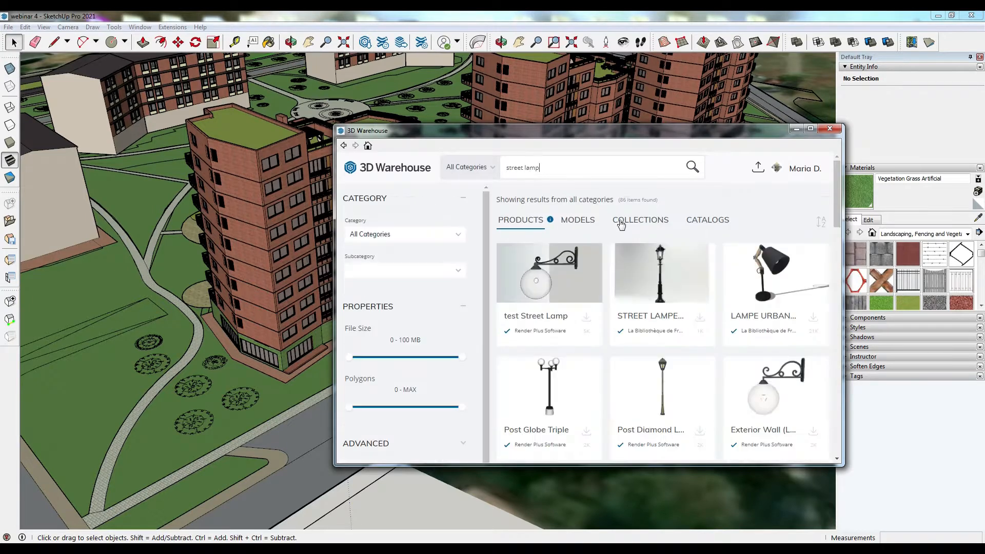
- Download the Post Globe Triple lamp from the results and place it on the lawn beside the sidewalk
{"action": "scroll", "coordinate": [681, 258], "scroll_direction": "down", "scroll_amount": 3}
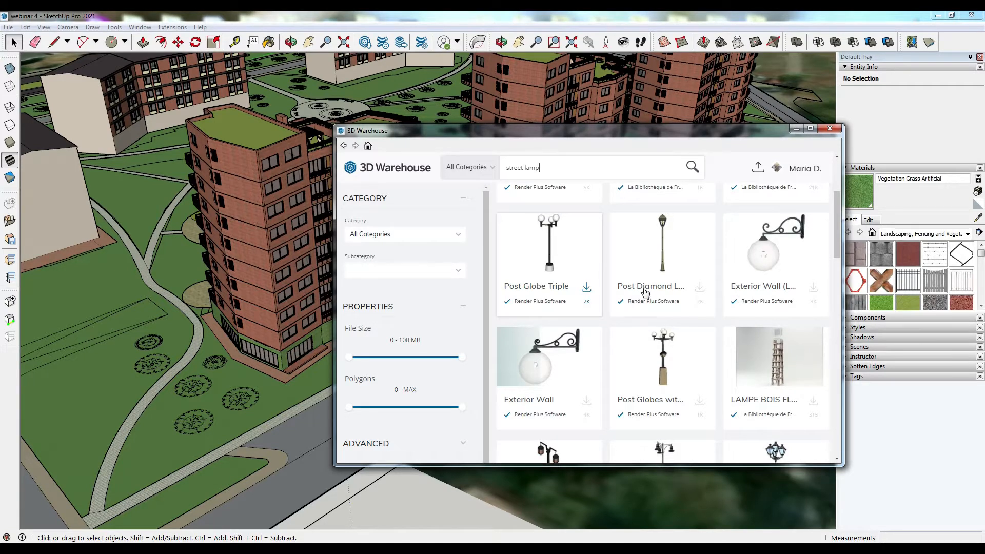
{"action": "scroll", "coordinate": [678, 302], "scroll_direction": "down", "scroll_amount": 2}
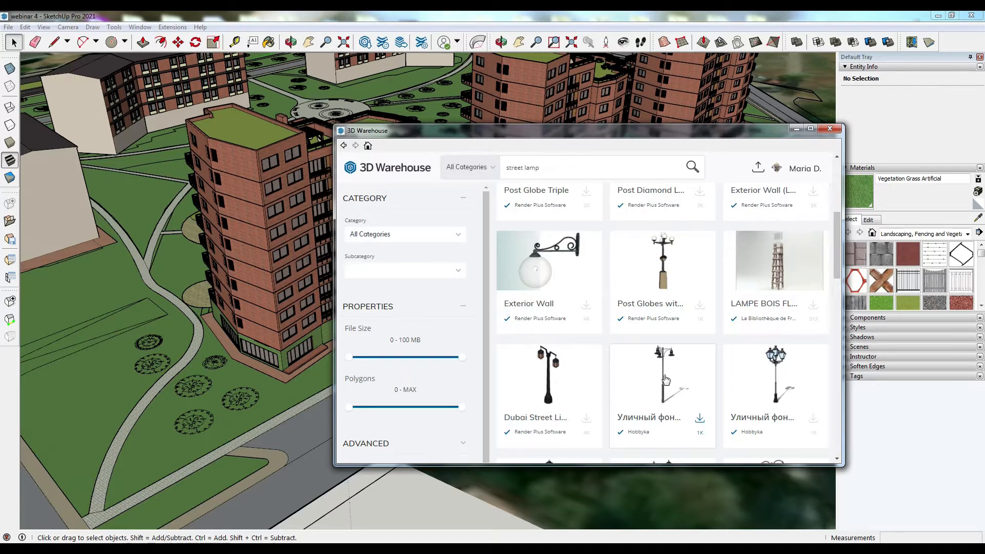
{"action": "left_click", "coordinate": [666, 380]}
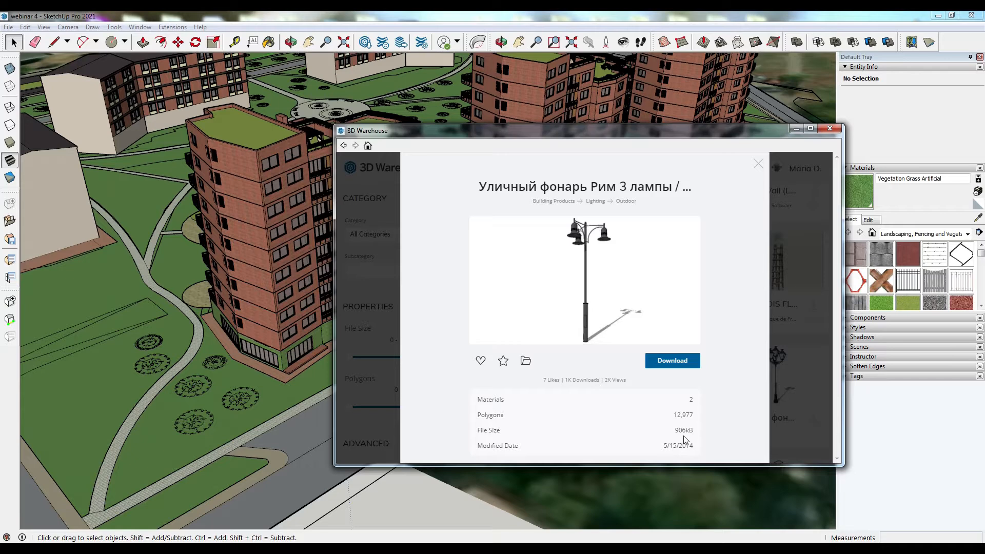
{"action": "left_click", "coordinate": [789, 371]}
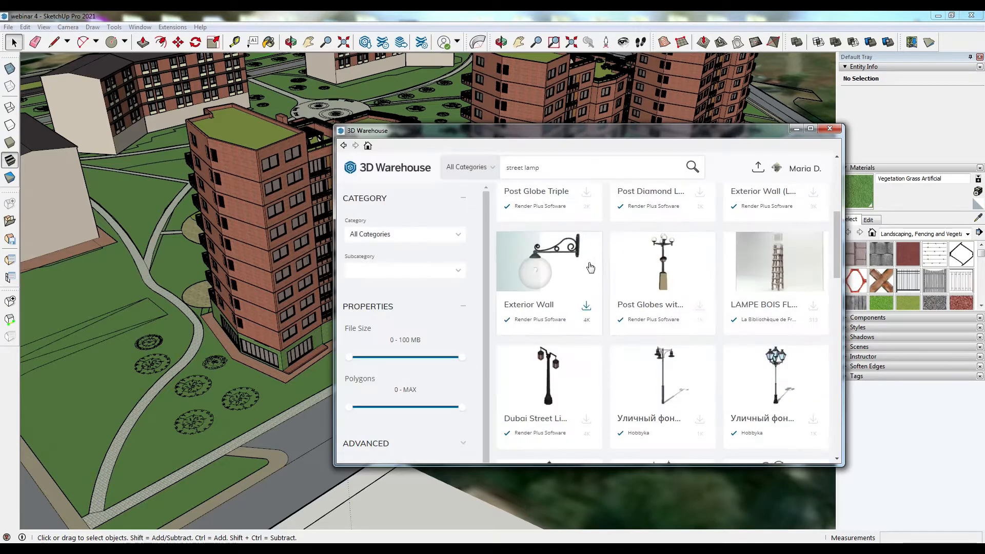
{"action": "scroll", "coordinate": [590, 269], "scroll_direction": "up", "scroll_amount": 2}
{"action": "left_click", "coordinate": [563, 251]}
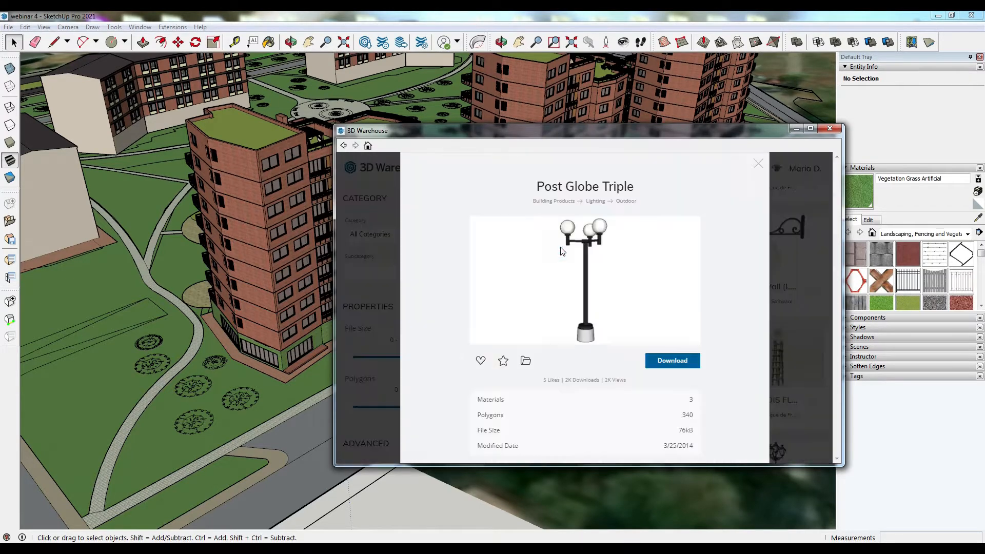
{"action": "left_click", "coordinate": [678, 362]}
{"action": "left_click", "coordinate": [546, 323]}
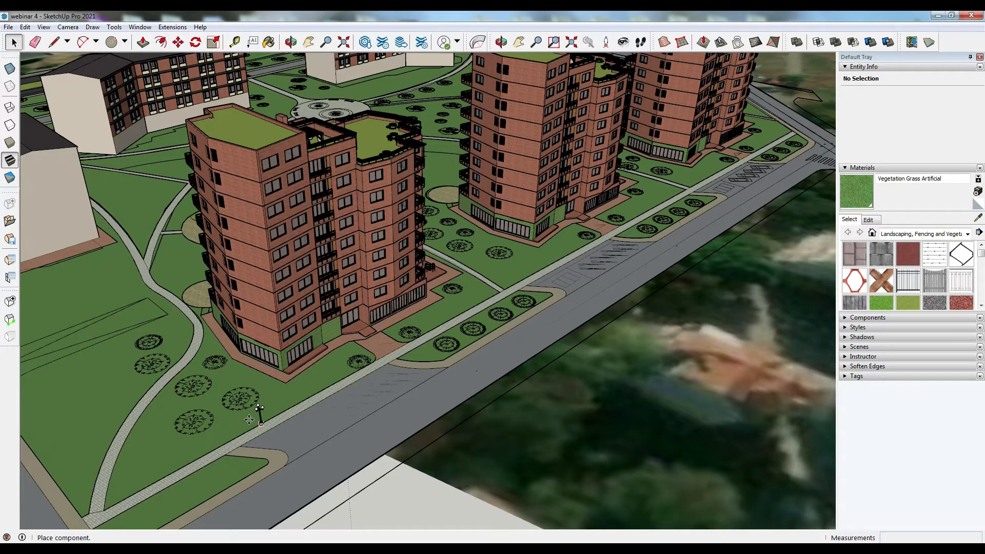
{"action": "left_click", "coordinate": [253, 421]}
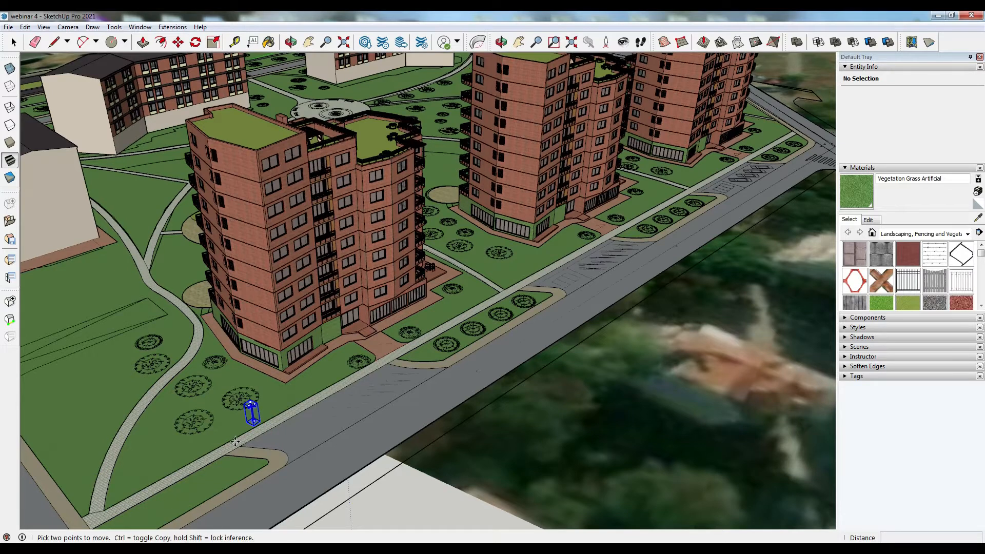
- Scale the placed lamp up uniformly by about 1.5
{"action": "key", "text": "o"}
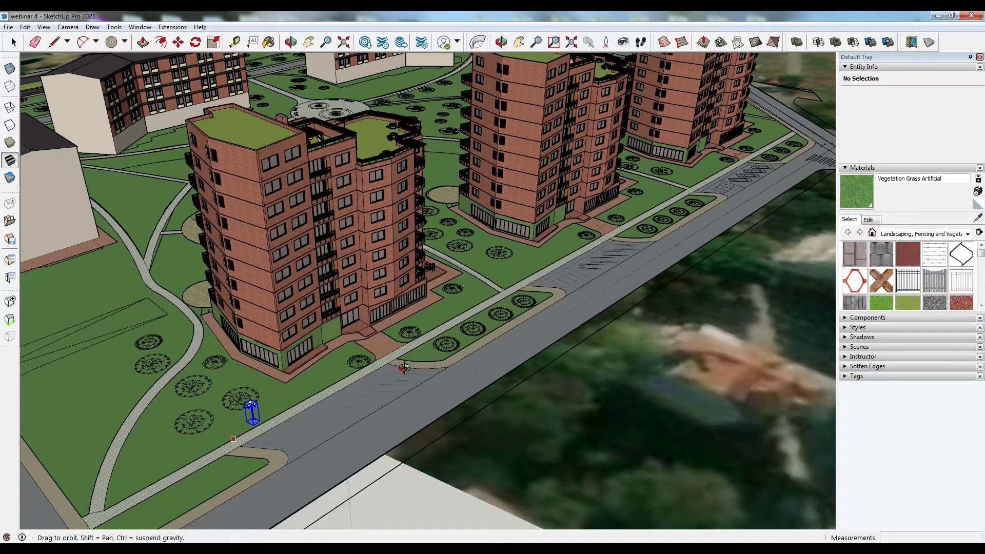
{"action": "middle_click_drag", "start_coordinate": [410, 365], "coordinate": [371, 384]}
{"action": "scroll", "coordinate": [371, 384], "scroll_direction": "up", "scroll_amount": 2}
{"action": "scroll", "coordinate": [389, 380], "scroll_direction": "up", "scroll_amount": 6}
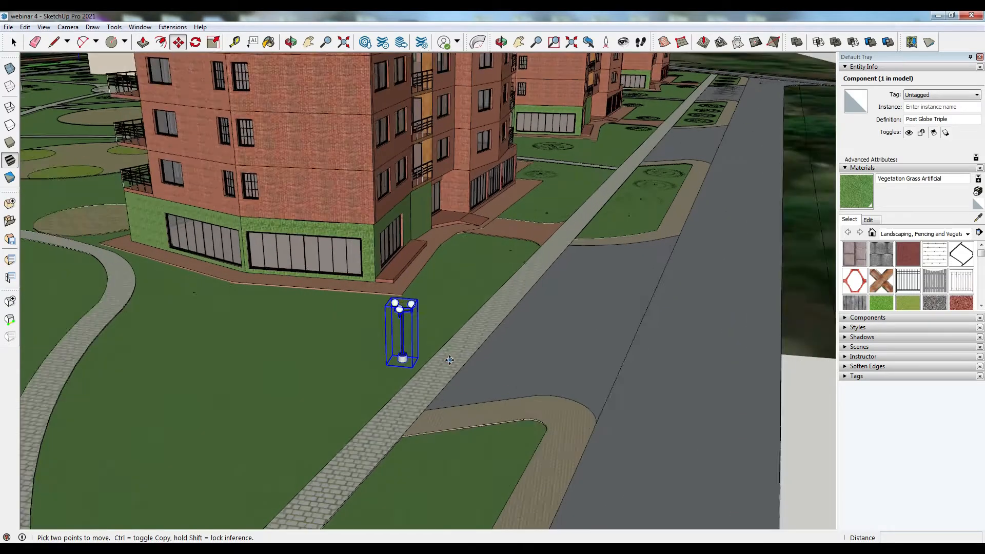
{"action": "left_click", "coordinate": [213, 42]}
{"action": "left_click_drag", "start_coordinate": [400, 265], "coordinate": [463, 226]}
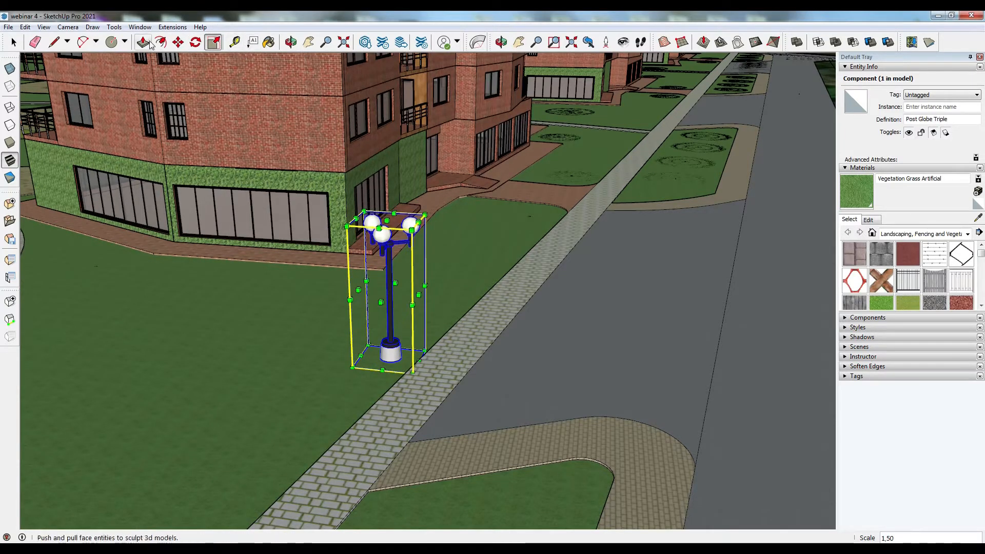
- Reposition the lamp along the sidewalk and copy it 700 cm along the sidewalk as an array of 7
{"action": "left_click", "coordinate": [178, 42]}
{"action": "middle_click_drag", "start_coordinate": [319, 267], "coordinate": [259, 268]}
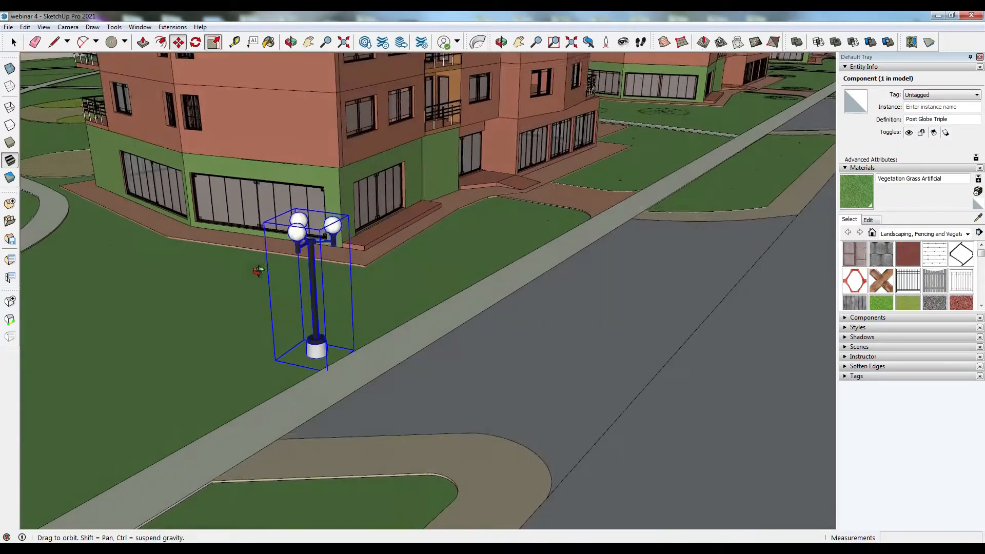
{"action": "left_click", "coordinate": [324, 351]}
{"action": "key", "text": "ctrl"}
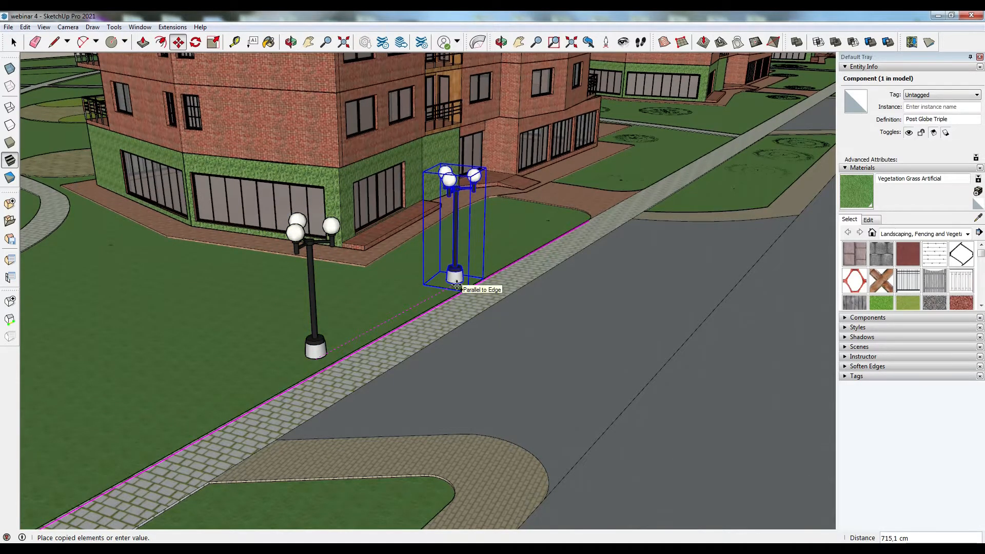
{"action": "type", "text": "700"}
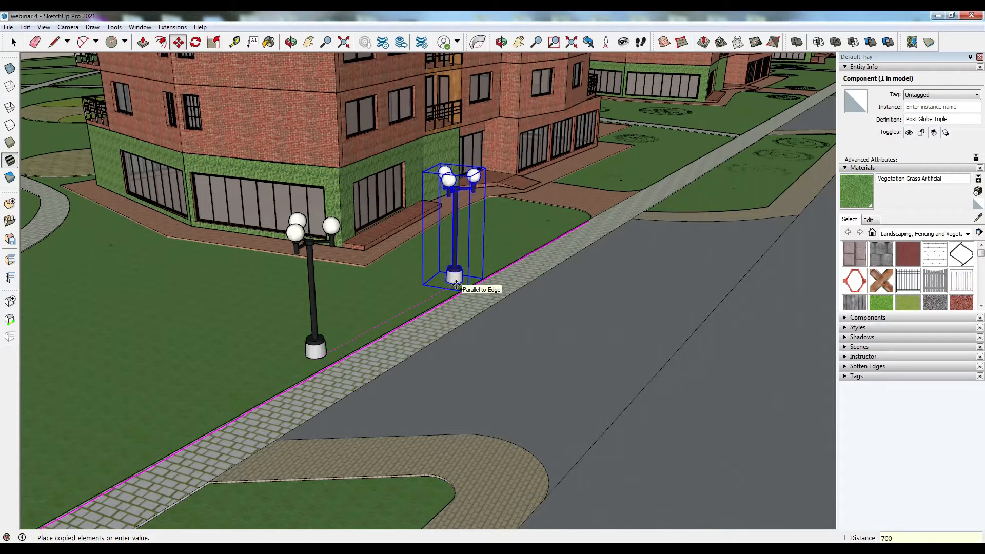
{"action": "key", "text": "Return"}
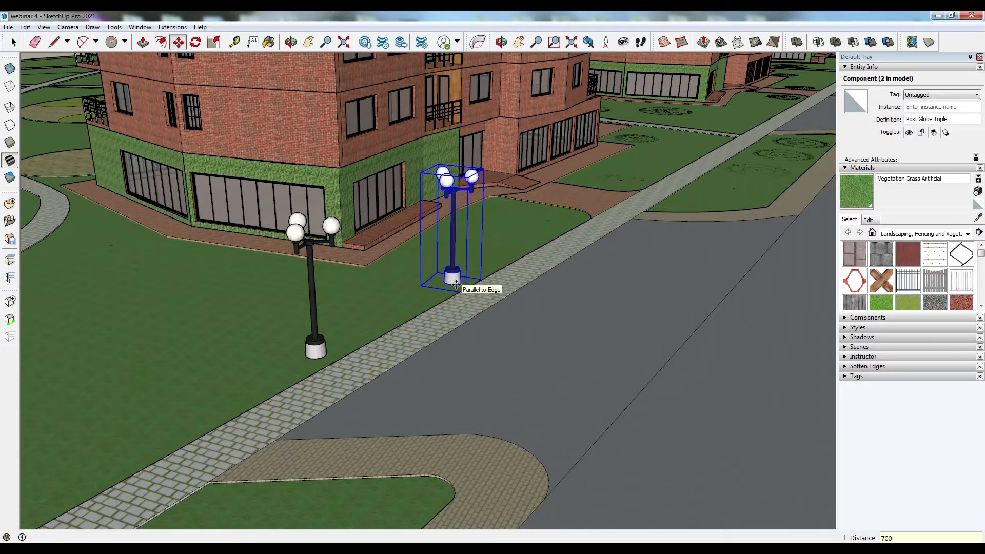
{"action": "type", "text": "x"}
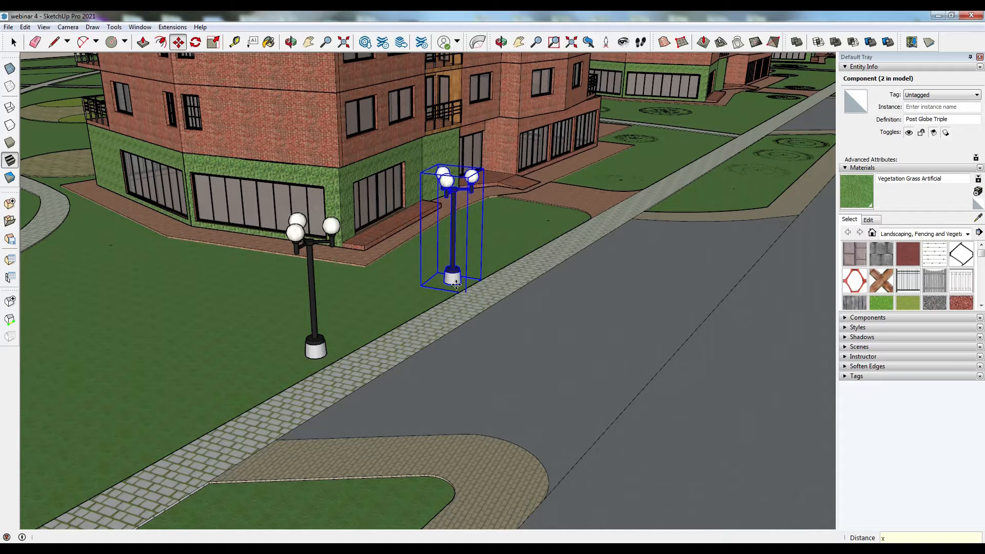
{"action": "type", "text": "7"}
{"action": "key", "text": "Return"}
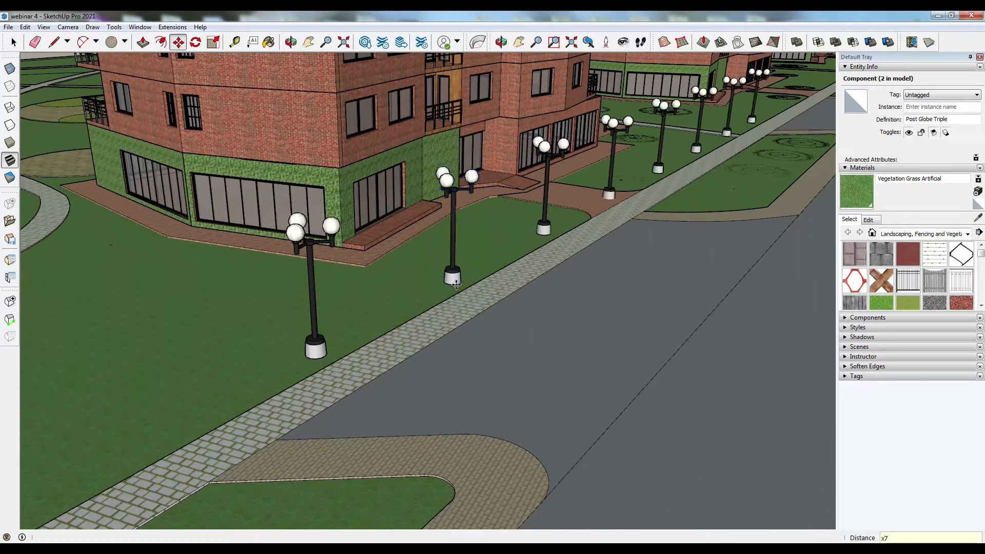
- Delete the lamps standing at the building entrance and on the crossing footpath
{"action": "scroll", "coordinate": [306, 306], "scroll_direction": "down", "scroll_amount": 3}
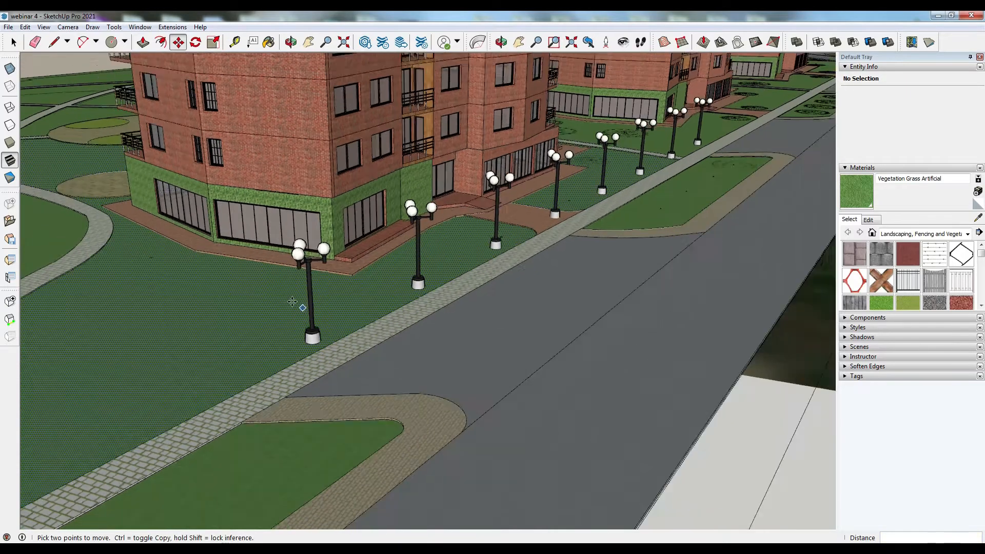
{"action": "scroll", "coordinate": [292, 301], "scroll_direction": "up", "scroll_amount": 2}
{"action": "middle_click_drag", "start_coordinate": [424, 300], "coordinate": [281, 335]}
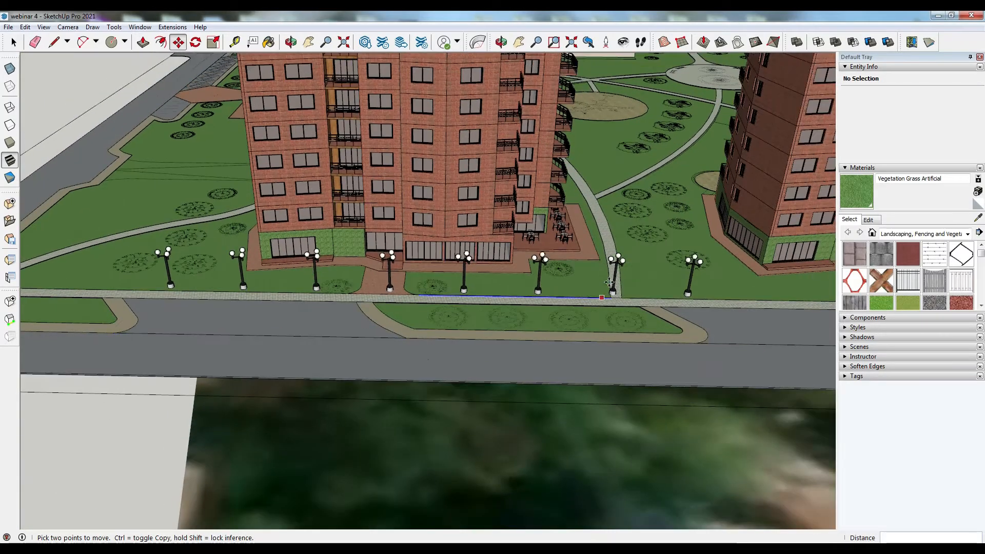
{"action": "scroll", "coordinate": [609, 282], "scroll_direction": "up", "scroll_amount": 1}
{"action": "key", "text": "space"}
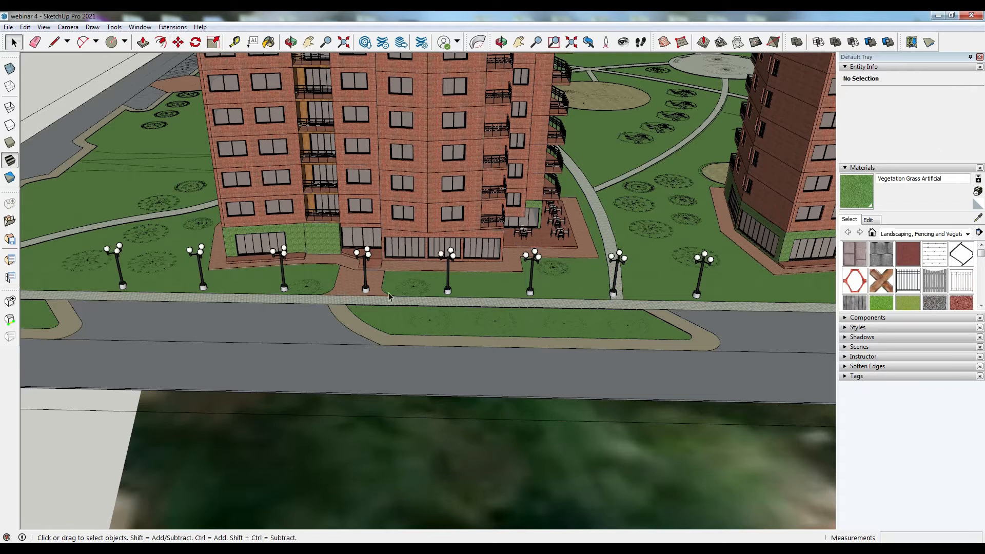
{"action": "left_click", "coordinate": [366, 286]}
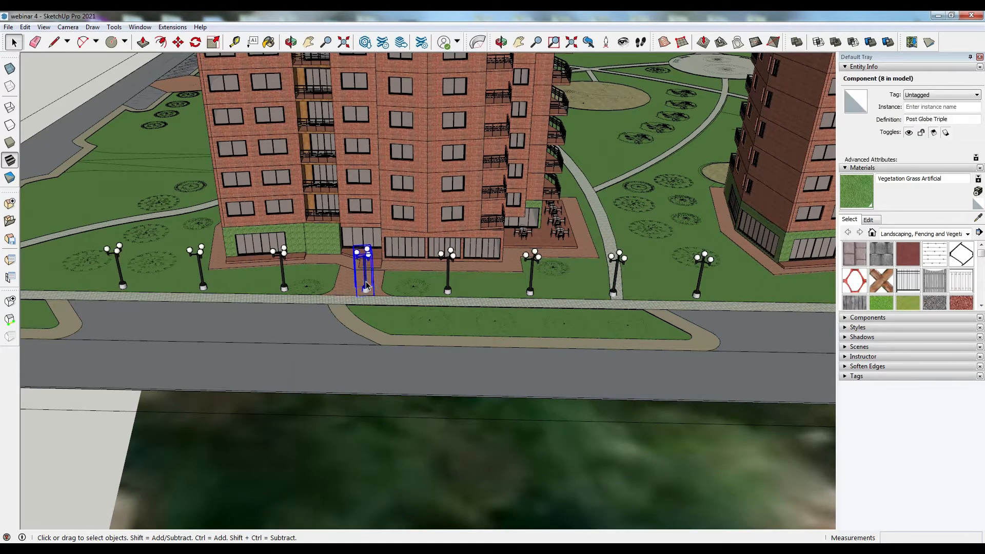
{"action": "key", "text": "Delete"}
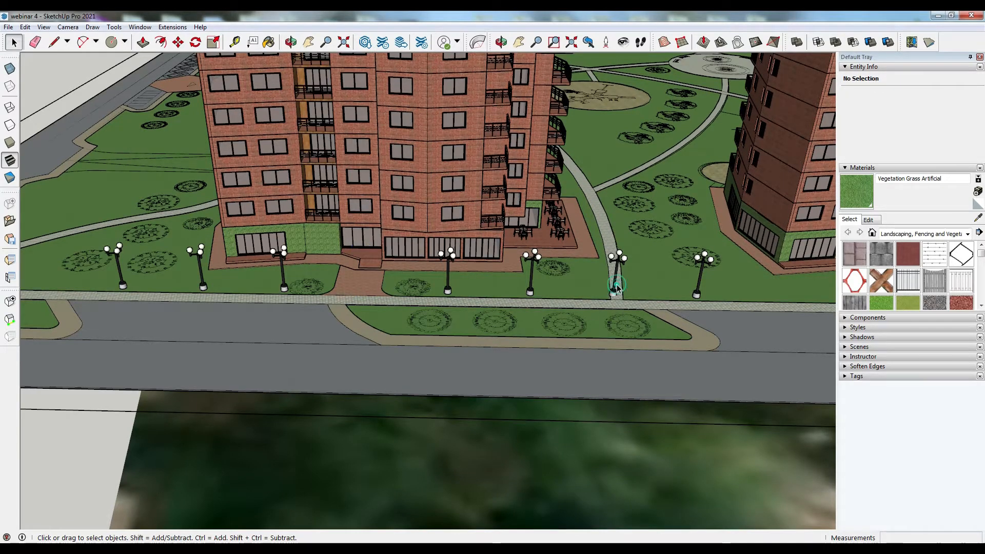
{"action": "left_click", "coordinate": [617, 288]}
{"action": "key", "text": "Delete"}
- Copy a lamp 700 cm along the side-street sidewalk and multiply it into an array of 10
{"action": "middle_click_drag", "start_coordinate": [500, 344], "coordinate": [451, 293]}
{"action": "scroll", "coordinate": [450, 292], "scroll_direction": "down", "scroll_amount": 4}
{"action": "scroll", "coordinate": [518, 332], "scroll_direction": "up", "scroll_amount": 5}
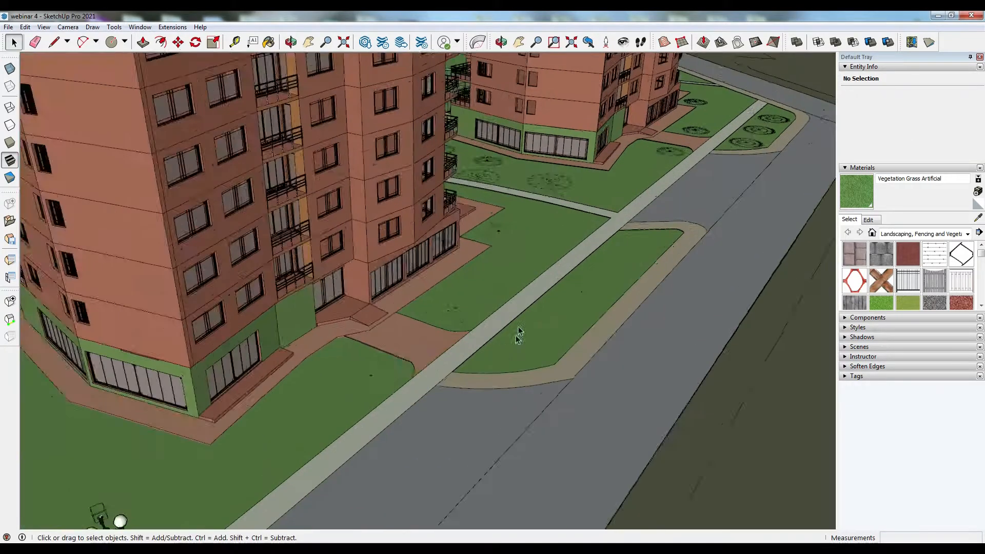
{"action": "scroll", "coordinate": [519, 333], "scroll_direction": "down", "scroll_amount": 1}
{"action": "left_click", "coordinate": [254, 469]}
{"action": "key", "text": "m"}
{"action": "key", "text": "ctrl"}
{"action": "left_click", "coordinate": [257, 500]}
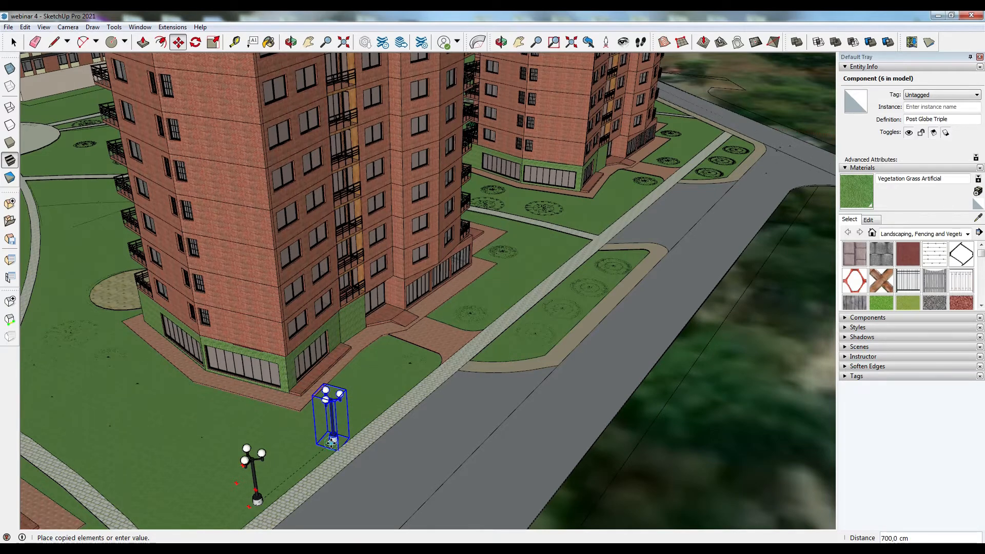
{"action": "left_click", "coordinate": [331, 442]}
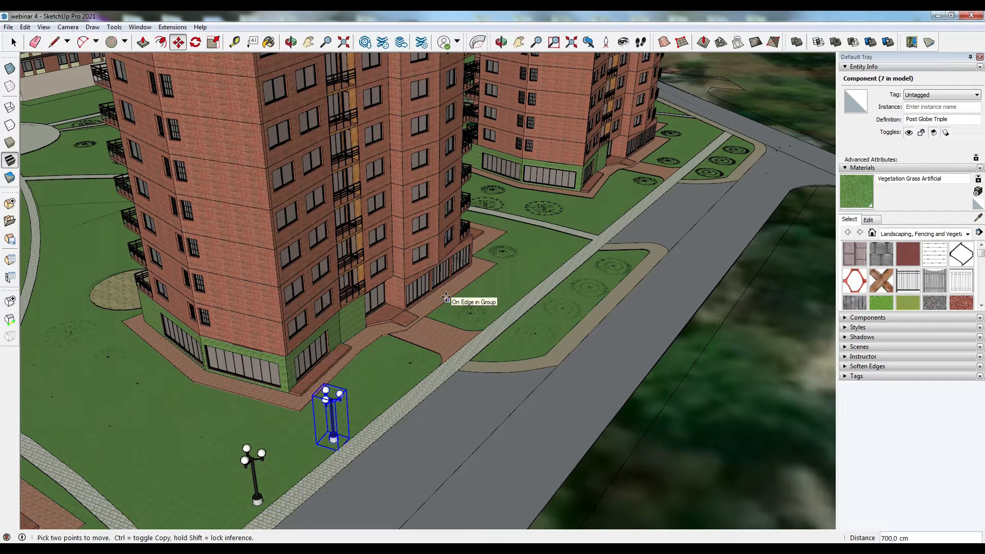
{"action": "type", "text": "x"}
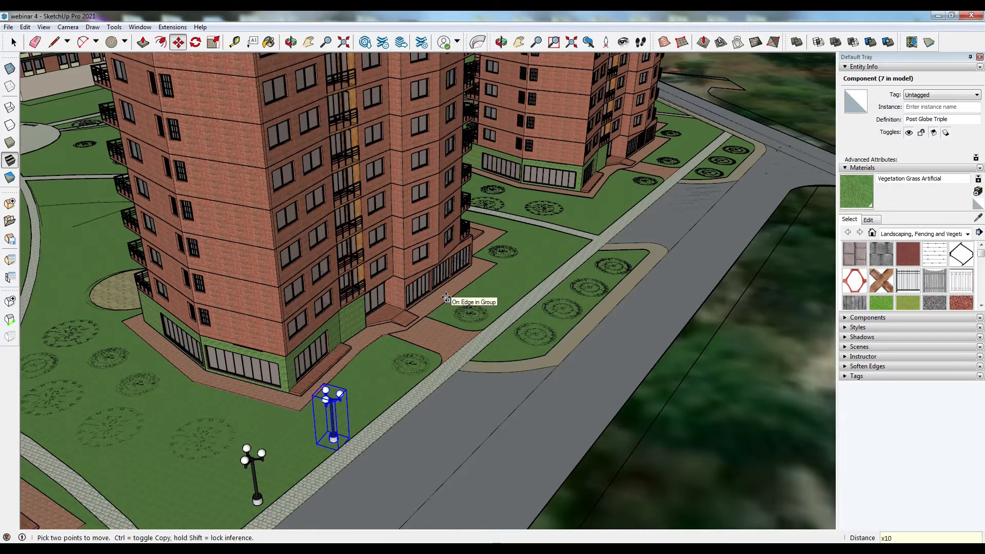
{"action": "type", "text": "10"}
{"action": "key", "text": "Return"}
{"action": "key", "text": "space"}
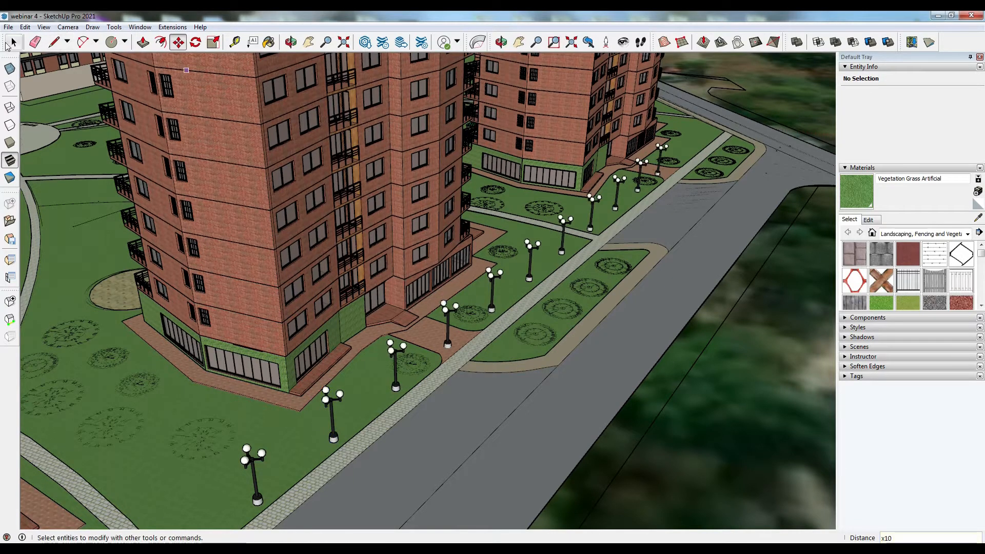
- Select the three lamps on the sidewalk in front of the building and move them into place along the sidewalk
{"action": "left_click", "coordinate": [448, 332]}
{"action": "key", "text": "Escape"}
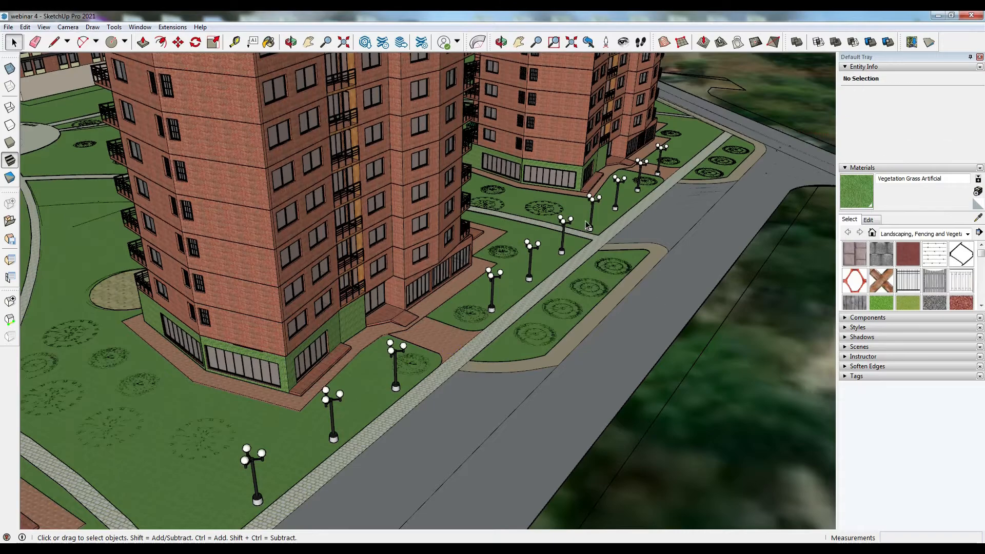
{"action": "scroll", "coordinate": [520, 258], "scroll_direction": "down", "scroll_amount": 2}
{"action": "middle_click_drag", "start_coordinate": [468, 309], "coordinate": [213, 351]}
{"action": "scroll", "coordinate": [534, 393], "scroll_direction": "up", "scroll_amount": 2}
{"action": "middle_click_drag", "start_coordinate": [426, 311], "coordinate": [651, 336]}
{"action": "left_click", "coordinate": [553, 277]}
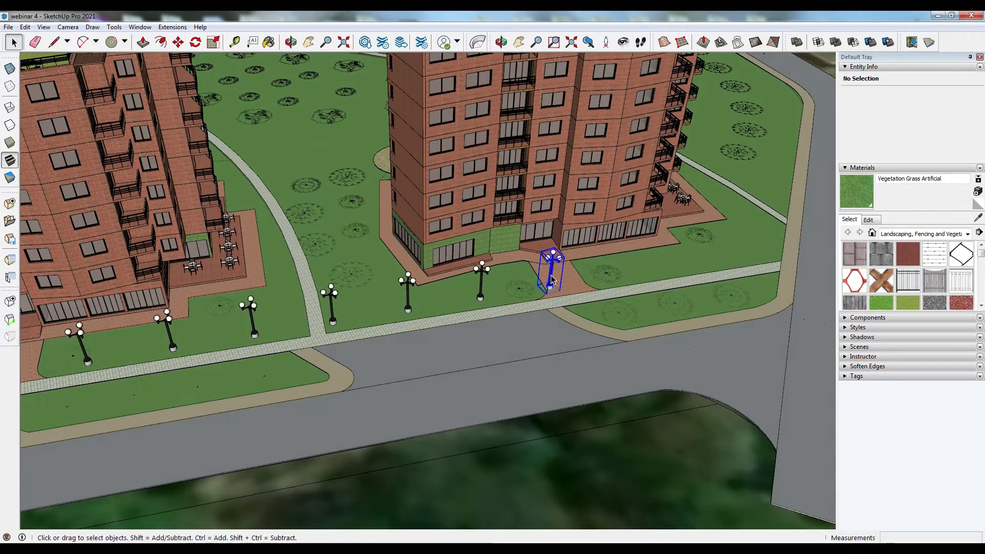
{"action": "key", "text": "Escape"}
{"action": "left_click", "coordinate": [333, 318]}
{"action": "left_click", "coordinate": [409, 310], "text": "shift"}
{"action": "left_click", "coordinate": [479, 297], "text": "shift"}
{"action": "key", "text": "m"}
{"action": "left_click", "coordinate": [418, 313]}
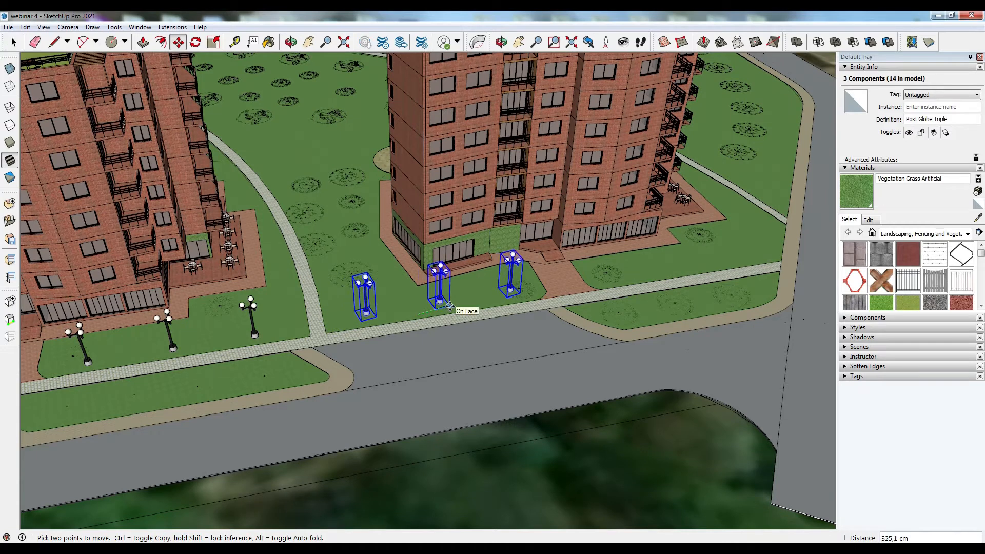
{"action": "left_click", "coordinate": [446, 306]}
- Rotate the three selected lamps by 2 and then 5 degrees to align them with the sidewalk
{"action": "key", "text": "q"}
{"action": "left_click", "coordinate": [445, 306]}
{"action": "left_click", "coordinate": [460, 301]}
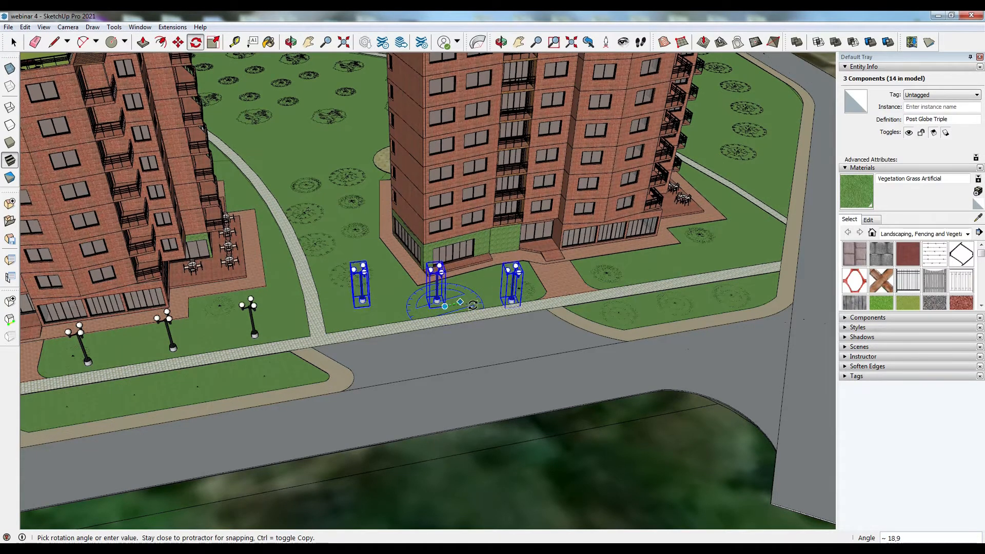
{"action": "key", "text": "Return"}
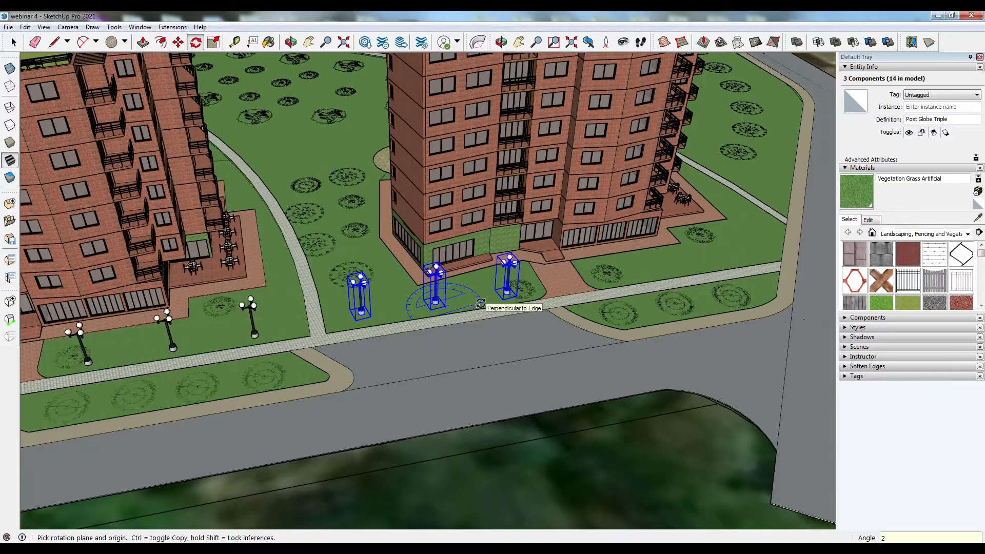
{"action": "left_click", "coordinate": [444, 306]}
{"action": "left_click", "coordinate": [467, 300]}
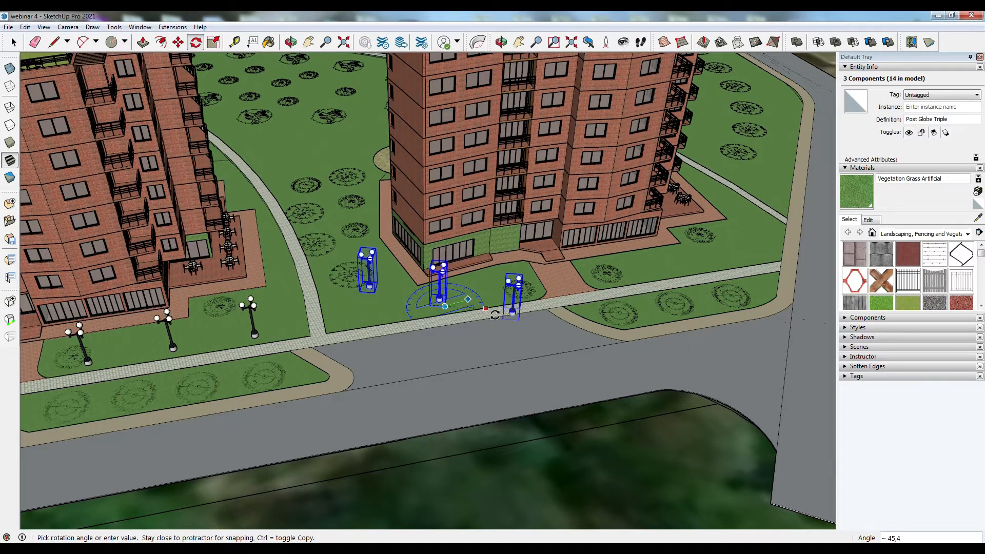
{"action": "type", "text": "5"}
{"action": "key", "text": "Return"}
- Copy the three lamps further along the sidewalk past the building entrance
{"action": "scroll", "coordinate": [484, 292], "scroll_direction": "up", "scroll_amount": 2}
{"action": "middle_click_drag", "start_coordinate": [484, 292], "coordinate": [494, 328]}
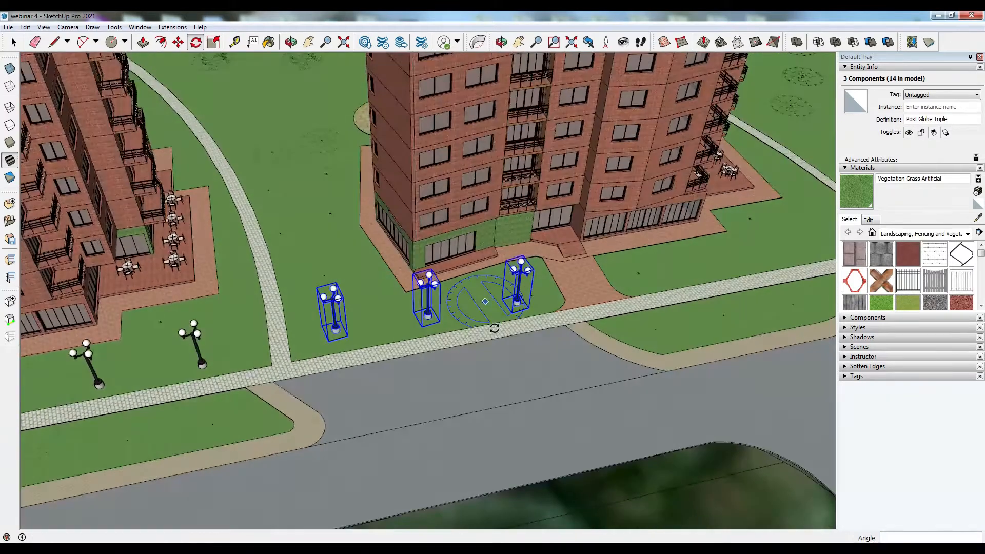
{"action": "key", "text": "m"}
{"action": "key", "text": "ctrl"}
{"action": "left_click", "coordinate": [335, 332]}
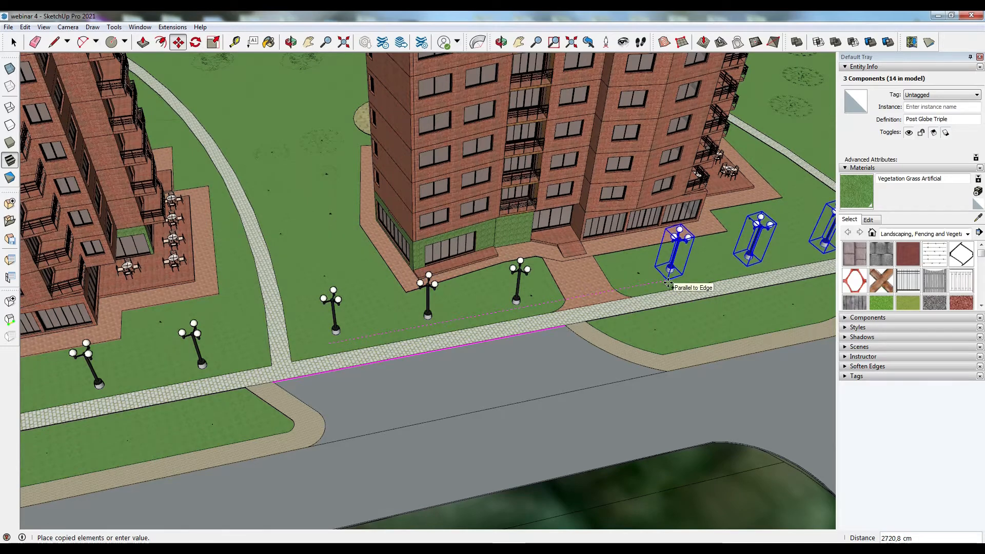
{"action": "left_click", "coordinate": [661, 285]}
- Move the PAGODA playground equipment component onto the round pad beside the building
{"action": "scroll", "coordinate": [545, 375], "scroll_direction": "down", "scroll_amount": 5}
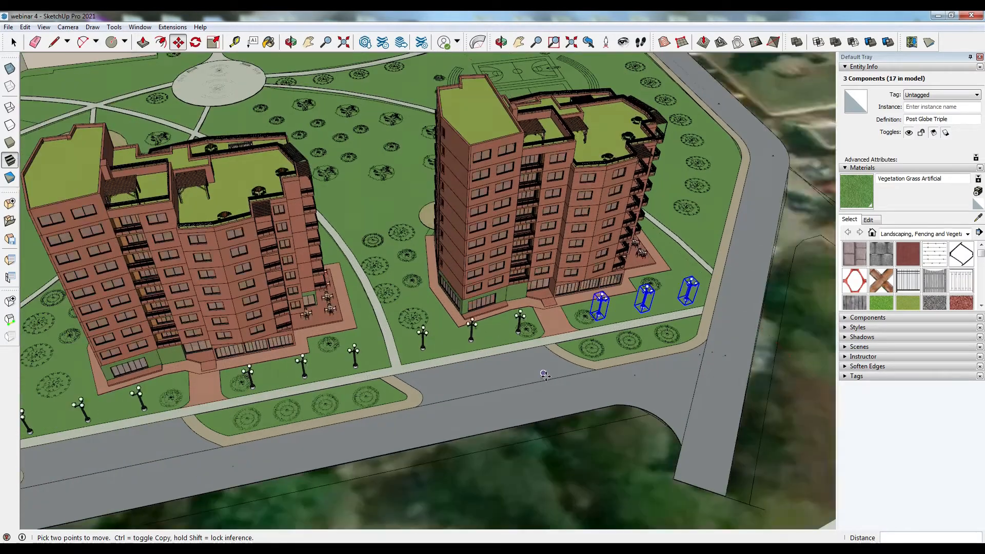
{"action": "scroll", "coordinate": [543, 374], "scroll_direction": "down", "scroll_amount": 3}
{"action": "middle_click_drag", "start_coordinate": [241, 447], "coordinate": [349, 409]}
{"action": "scroll", "coordinate": [349, 409], "scroll_direction": "down", "scroll_amount": 1}
{"action": "middle_click_drag", "start_coordinate": [257, 444], "coordinate": [303, 423]}
{"action": "scroll", "coordinate": [328, 405], "scroll_direction": "down", "scroll_amount": 1}
{"action": "middle_click_drag", "start_coordinate": [128, 338], "coordinate": [433, 411]}
{"action": "scroll", "coordinate": [435, 510], "scroll_direction": "up", "scroll_amount": 3}
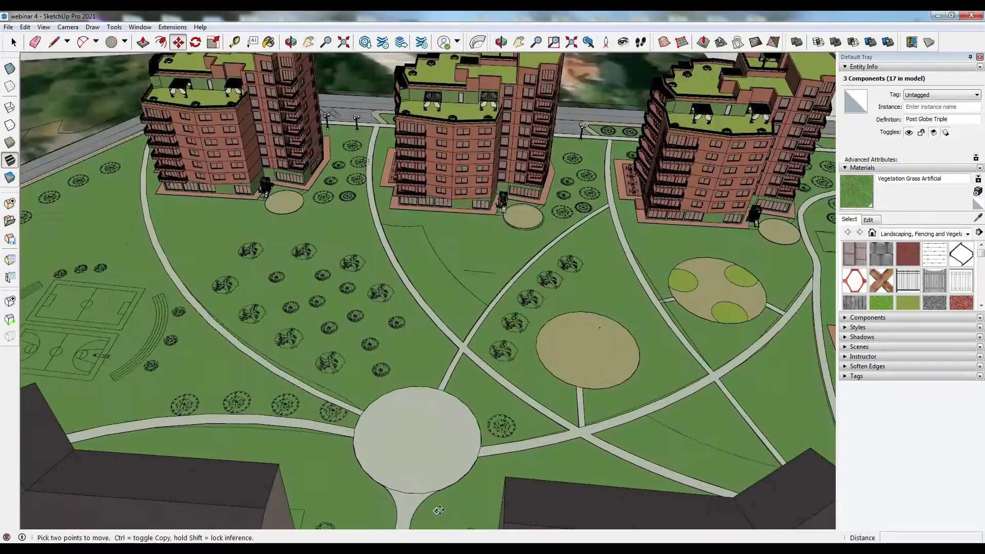
{"action": "middle_click_drag", "start_coordinate": [435, 510], "coordinate": [465, 500]}
{"action": "scroll", "coordinate": [464, 495], "scroll_direction": "up", "scroll_amount": 2}
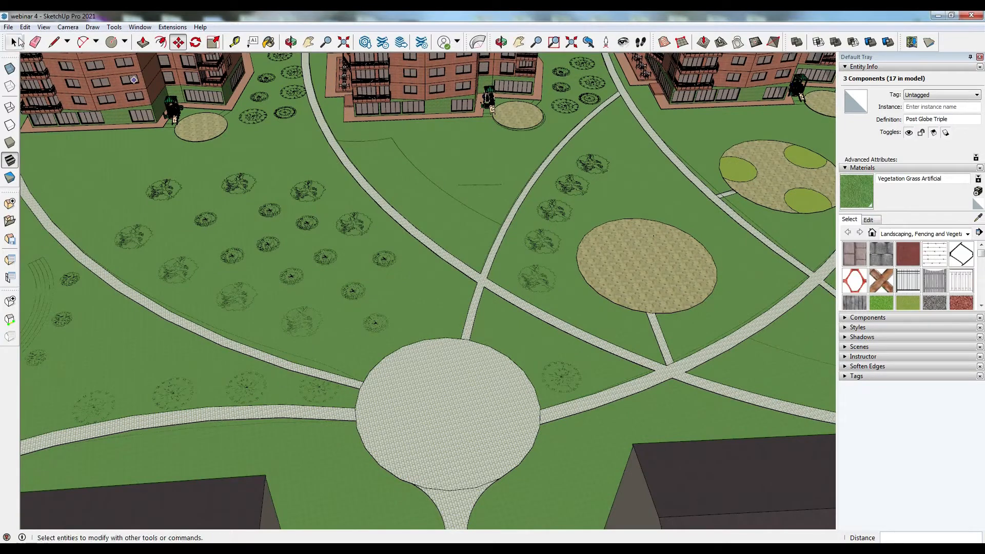
{"action": "left_click", "coordinate": [14, 41]}
{"action": "double_click", "coordinate": [171, 96]}
{"action": "scroll", "coordinate": [172, 103], "scroll_direction": "up", "scroll_amount": 4}
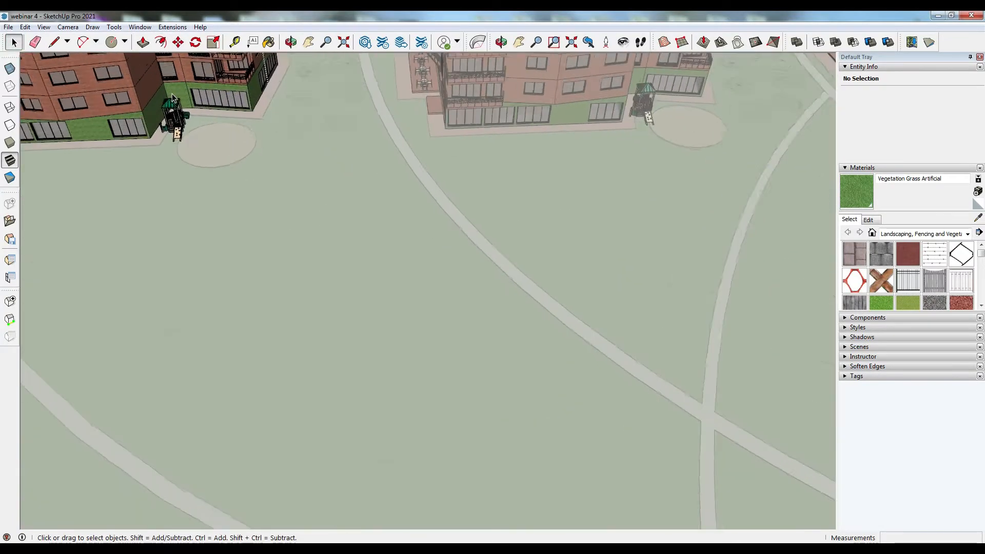
{"action": "double_click", "coordinate": [169, 97]}
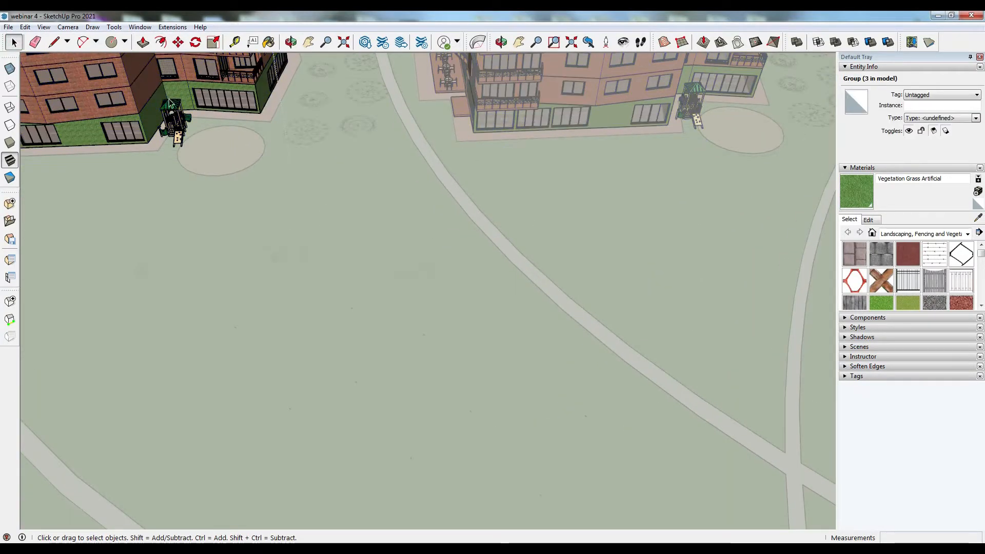
{"action": "scroll", "coordinate": [171, 100], "scroll_direction": "up", "scroll_amount": 5}
{"action": "left_click", "coordinate": [474, 357]}
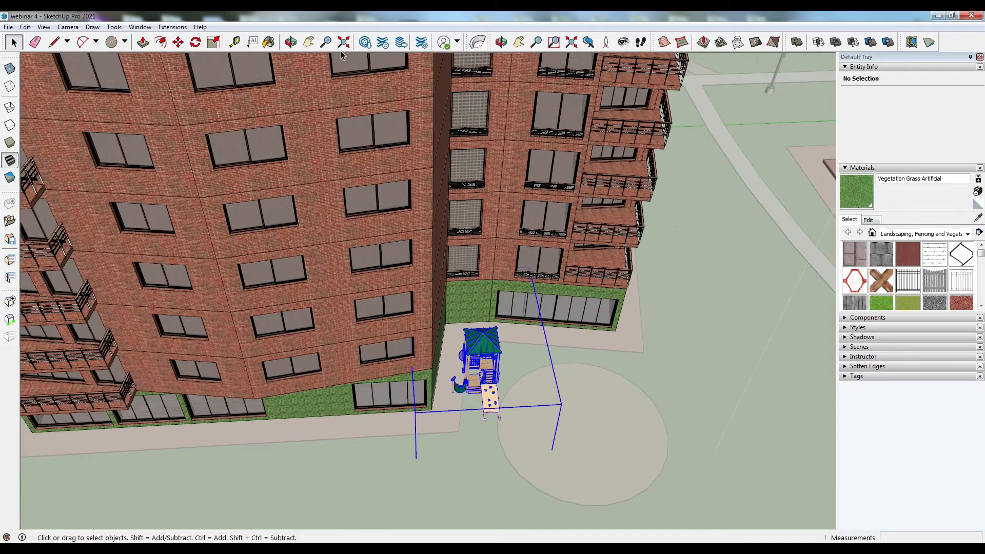
{"action": "double_click", "coordinate": [474, 357]}
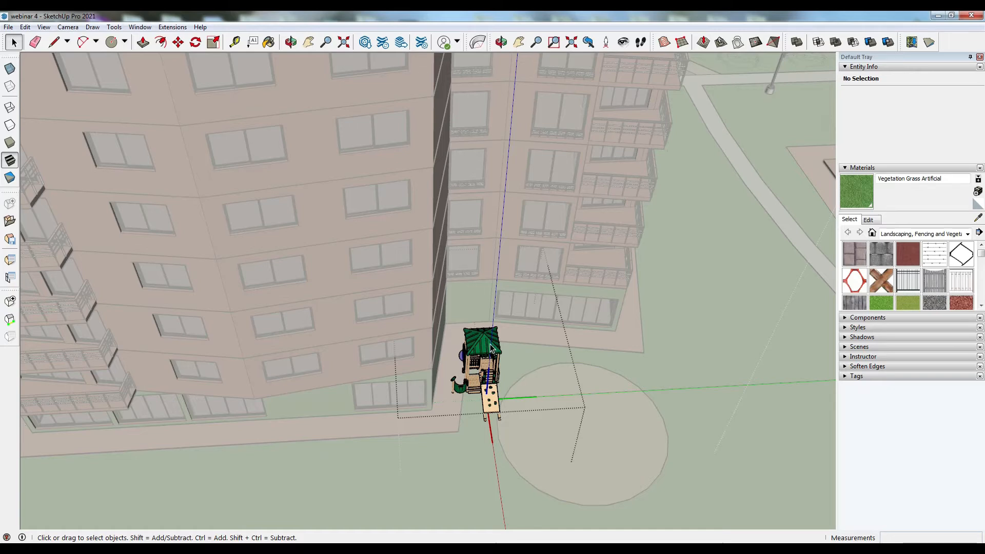
{"action": "left_click", "coordinate": [703, 342]}
{"action": "left_click", "coordinate": [485, 353]}
{"action": "key", "text": "m"}
{"action": "left_click", "coordinate": [497, 421]}
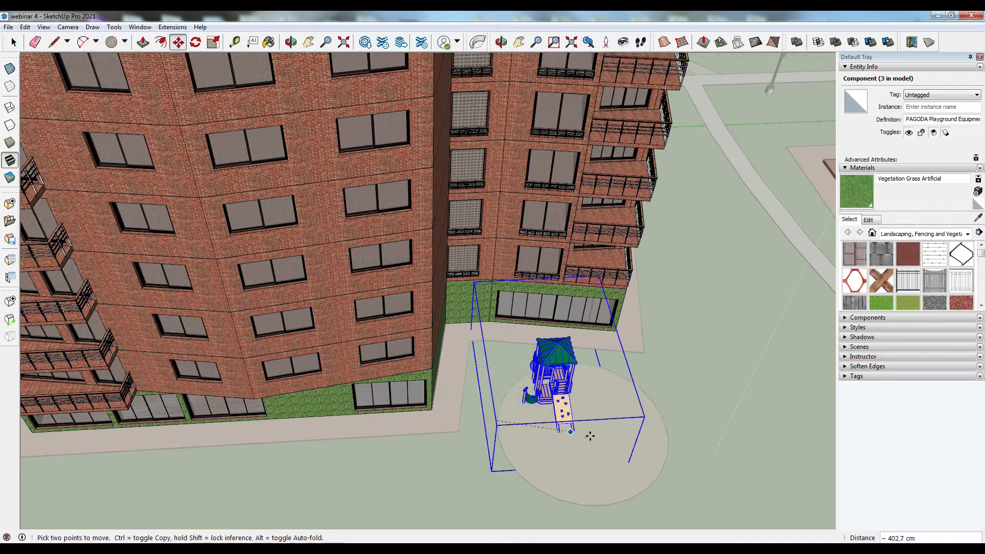
{"action": "middle_click_drag", "start_coordinate": [677, 478], "coordinate": [476, 406]}
{"action": "scroll", "coordinate": [476, 406], "scroll_direction": "down", "scroll_amount": 3}
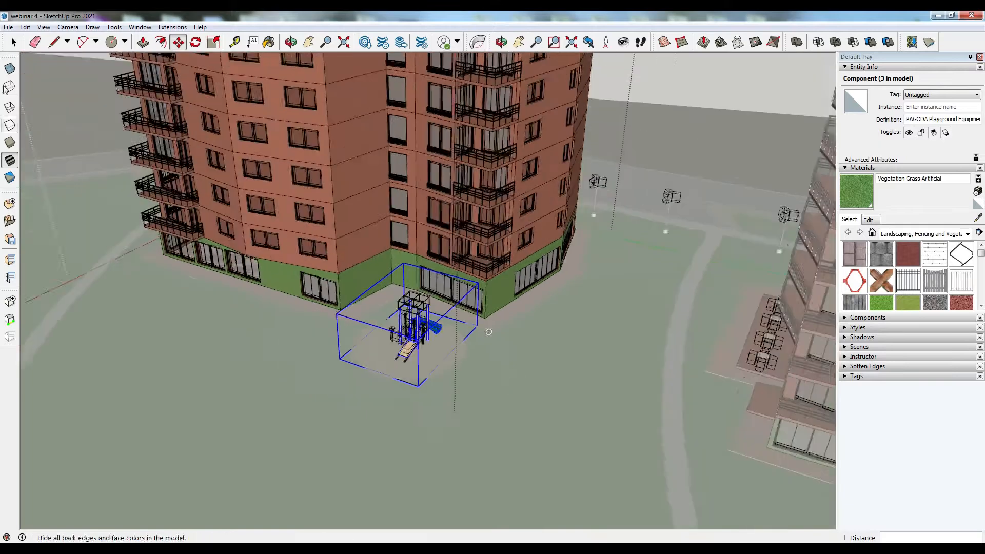
{"action": "left_click", "coordinate": [13, 42]}
- Open 3D Warehouse and search for playground
{"action": "scroll", "coordinate": [279, 155], "scroll_direction": "down", "scroll_amount": 5}
{"action": "scroll", "coordinate": [587, 290], "scroll_direction": "up", "scroll_amount": 3}
{"action": "left_click", "coordinate": [645, 291]}
{"action": "scroll", "coordinate": [644, 291], "scroll_direction": "up", "scroll_amount": 1}
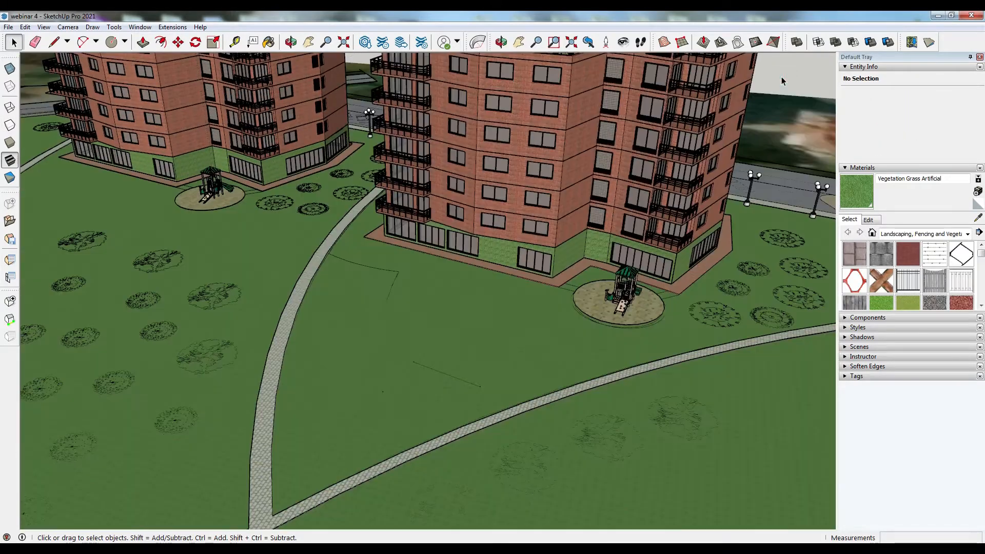
{"action": "scroll", "coordinate": [219, 180], "scroll_direction": "down", "scroll_amount": 8}
{"action": "middle_click_drag", "start_coordinate": [359, 206], "coordinate": [501, 302]}
{"action": "scroll", "coordinate": [462, 316], "scroll_direction": "down", "scroll_amount": 4}
{"action": "scroll", "coordinate": [411, 405], "scroll_direction": "up", "scroll_amount": 3}
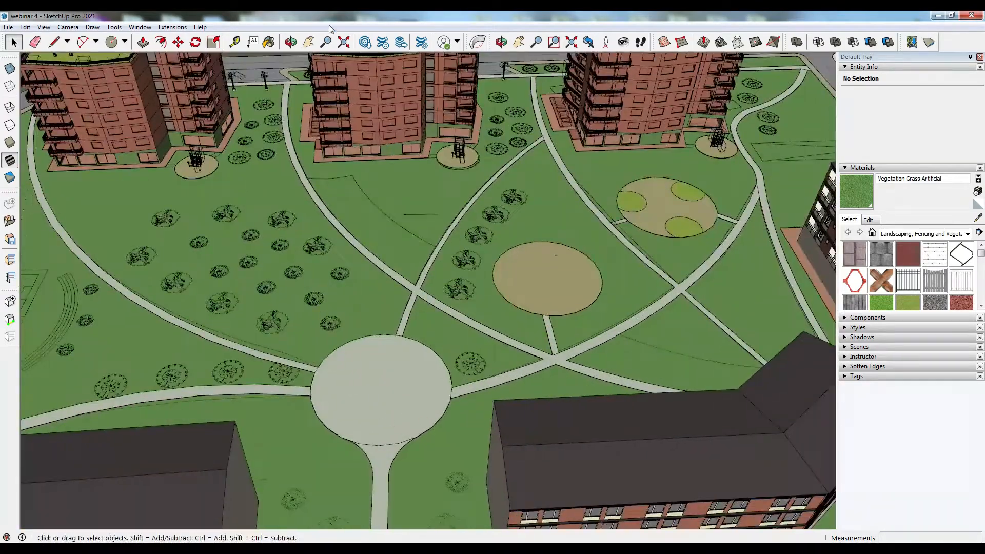
{"action": "left_click", "coordinate": [365, 42]}
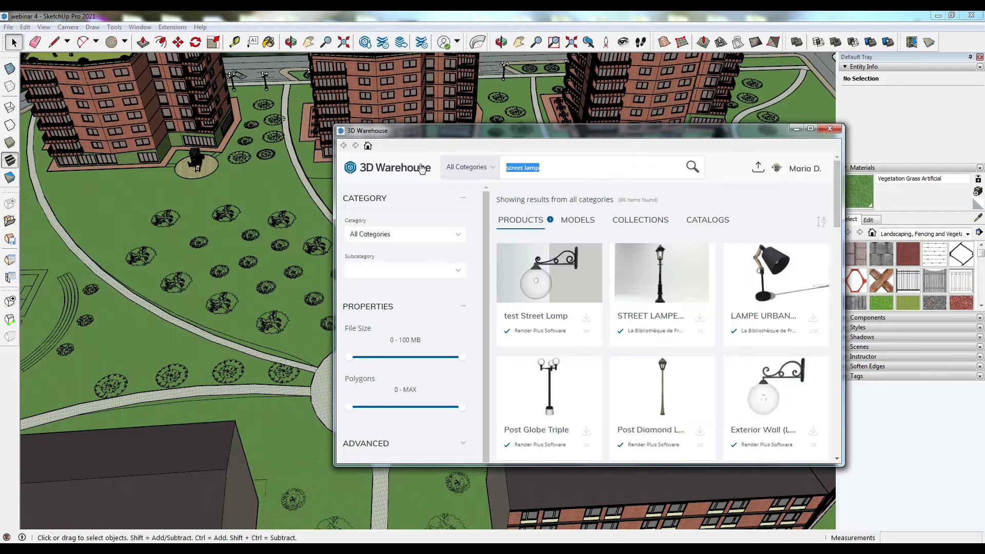
{"action": "type", "text": "playground"}
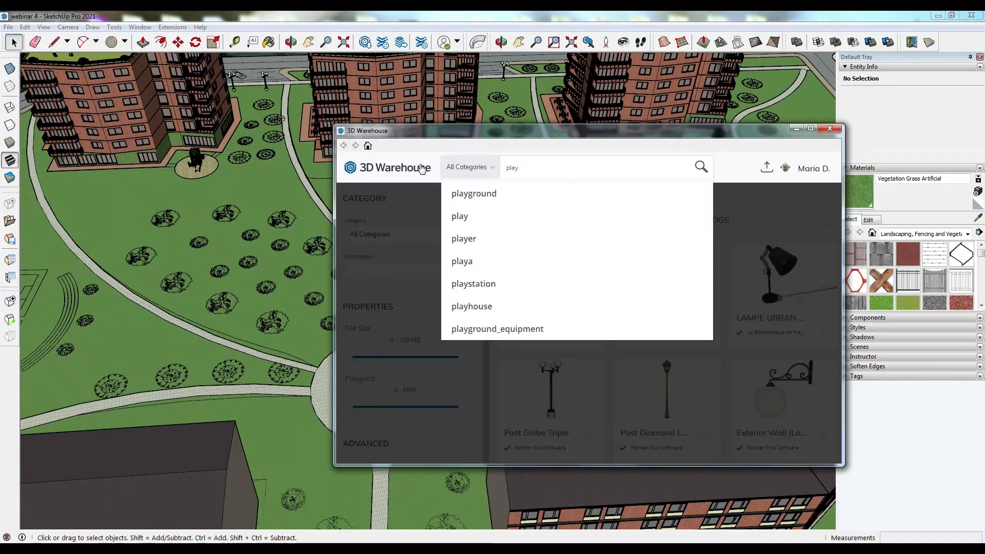
{"action": "key", "text": "Return"}
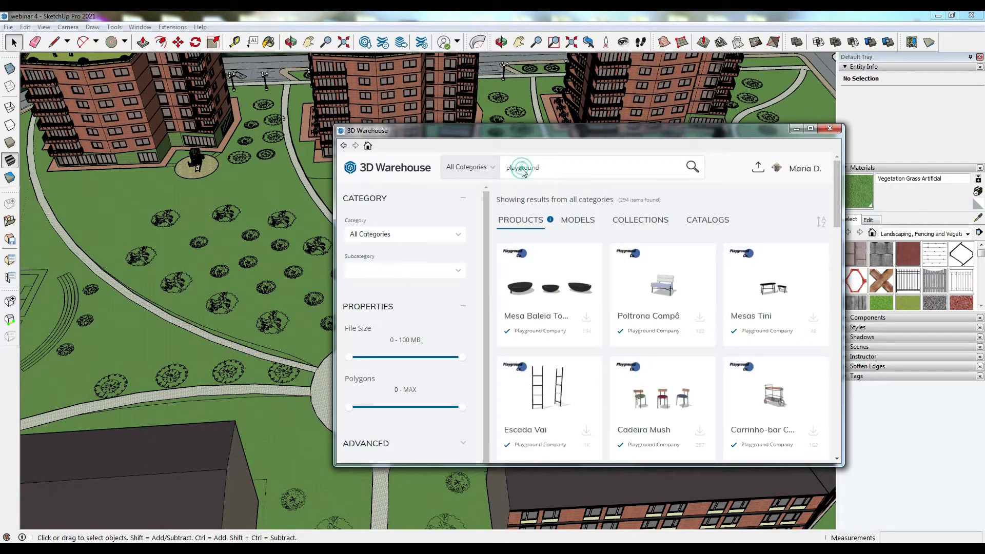
- Download the BRAZIL playground model and try placing it on the round pad in the park
{"action": "scroll", "coordinate": [613, 255], "scroll_direction": "down", "scroll_amount": 7}
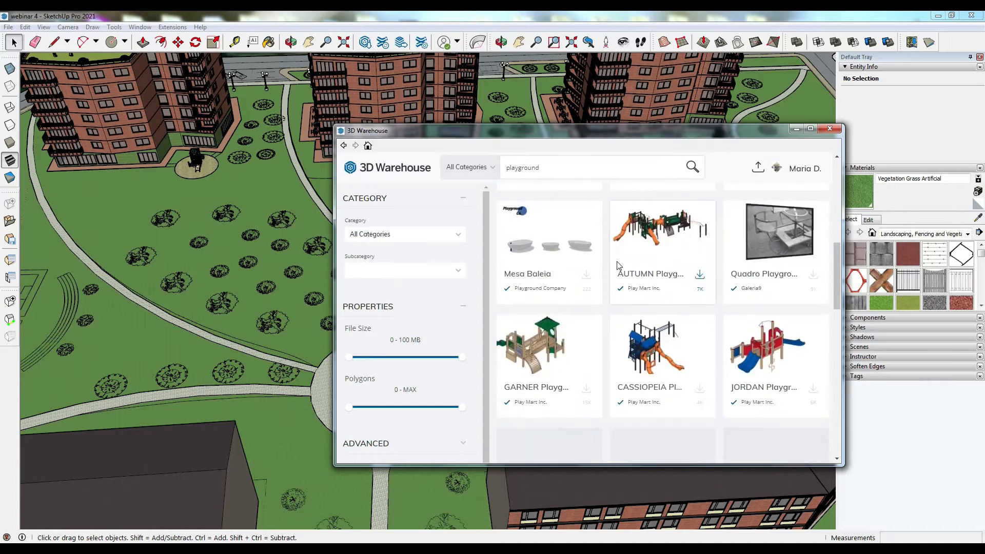
{"action": "scroll", "coordinate": [661, 352], "scroll_direction": "down", "scroll_amount": 1}
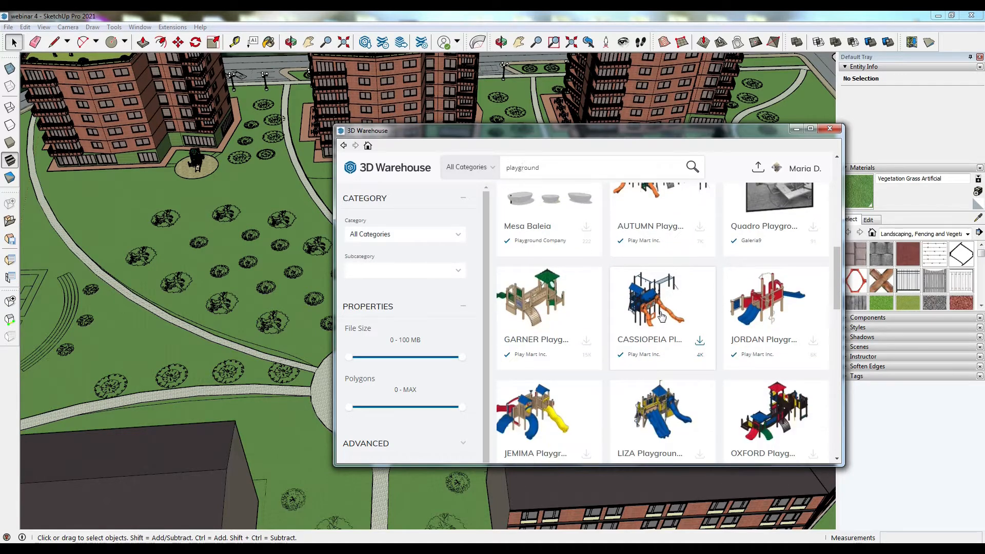
{"action": "left_click", "coordinate": [660, 292]}
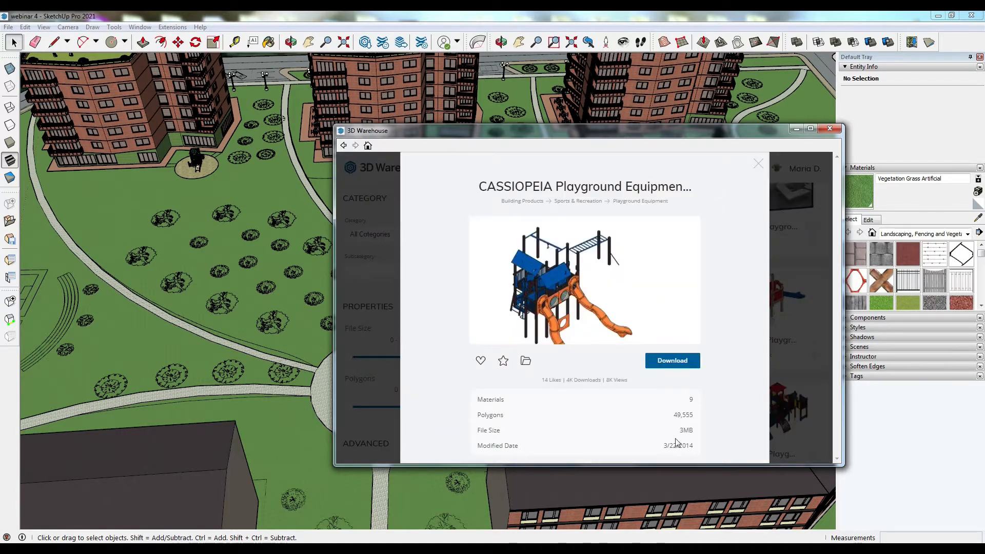
{"action": "left_click", "coordinate": [758, 164]}
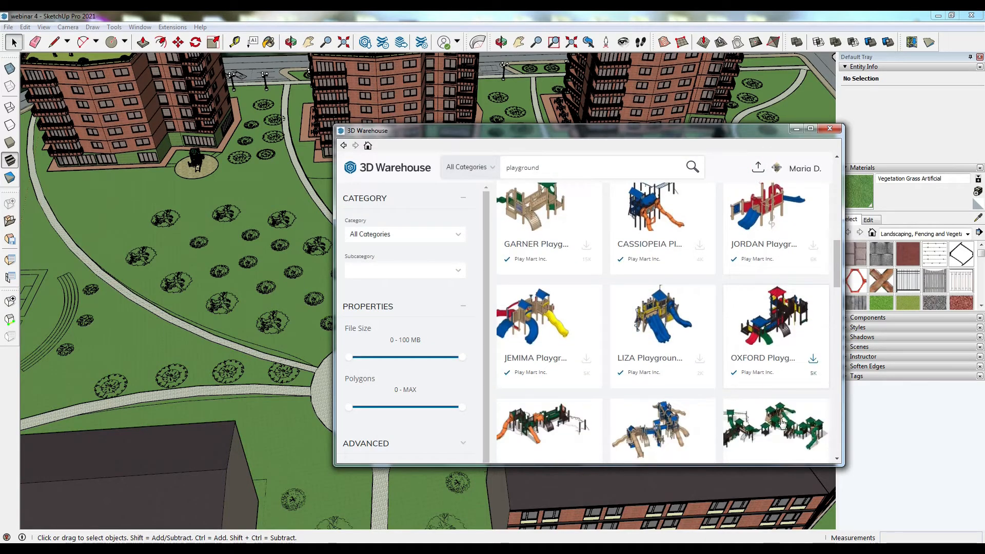
{"action": "left_click", "coordinate": [535, 423]}
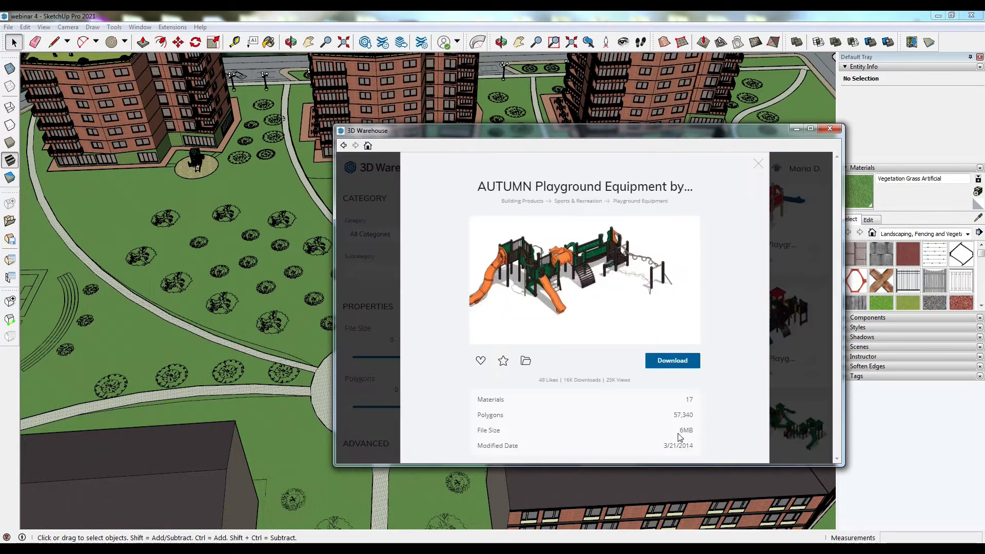
{"action": "left_click", "coordinate": [786, 340]}
{"action": "scroll", "coordinate": [767, 326], "scroll_direction": "down", "scroll_amount": 2}
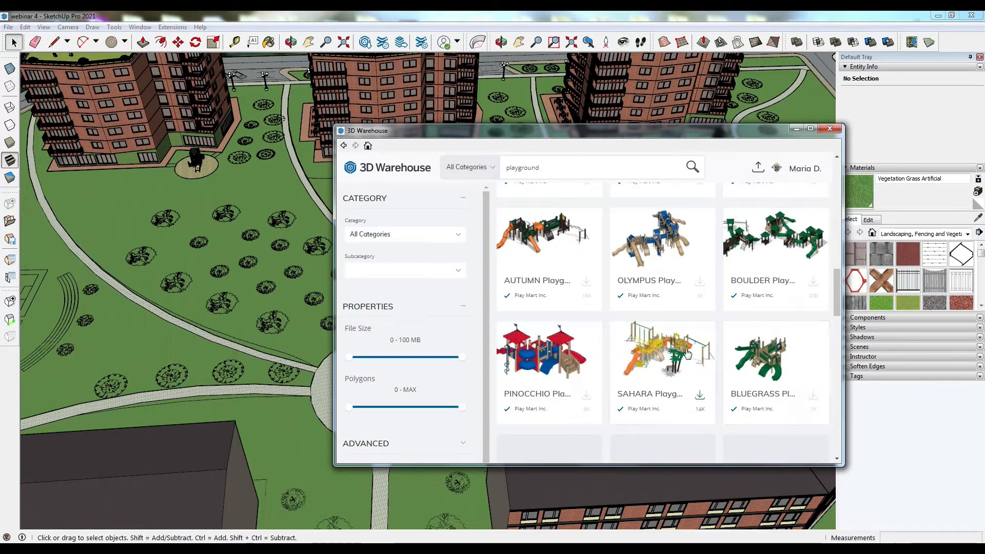
{"action": "left_click", "coordinate": [705, 401]}
{"action": "left_click", "coordinate": [795, 368]}
{"action": "scroll", "coordinate": [770, 359], "scroll_direction": "down", "scroll_amount": 3}
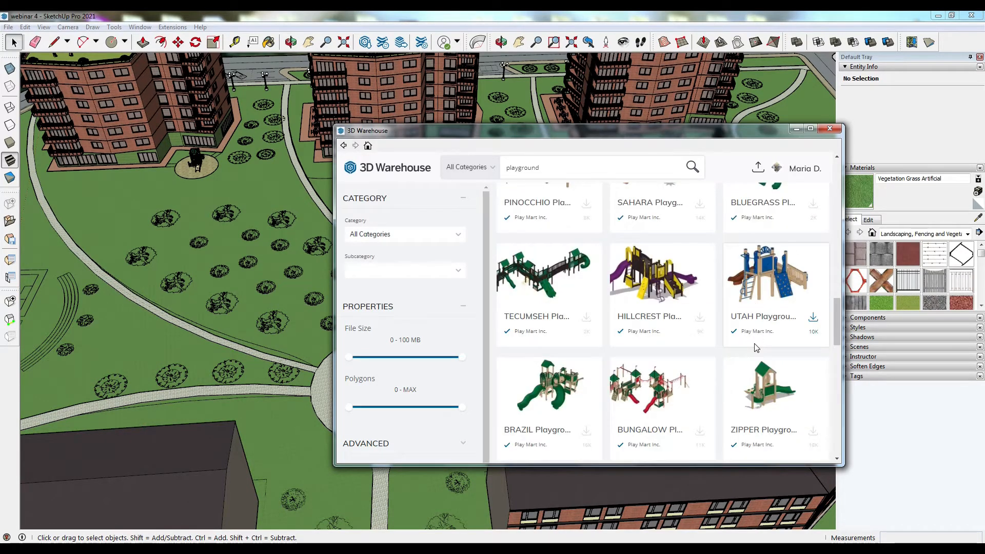
{"action": "left_click", "coordinate": [546, 395]}
{"action": "left_click", "coordinate": [672, 360]}
{"action": "left_click", "coordinate": [558, 322]}
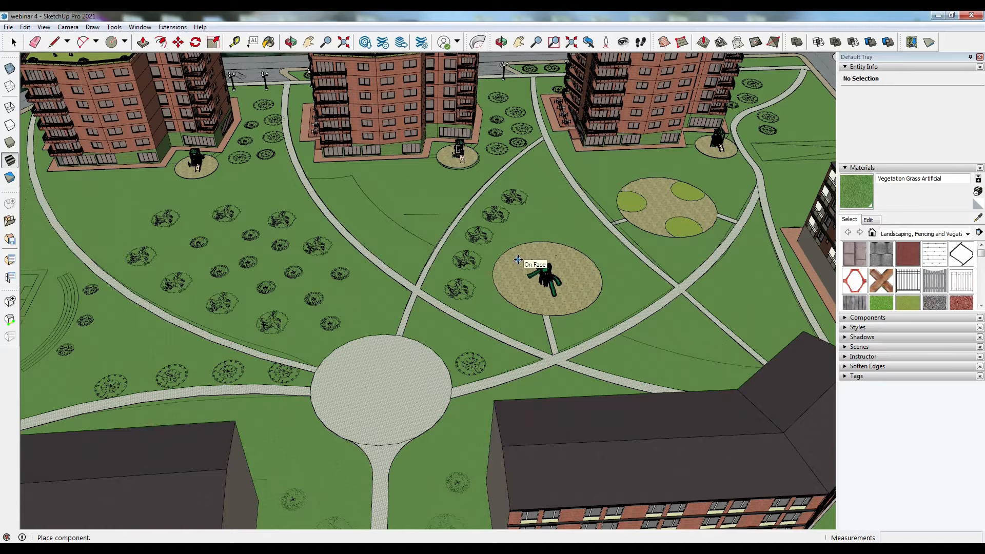
{"action": "left_click", "coordinate": [518, 260]}
- Download the AUTUMN Playground by Play Mart and place it on the round pad in the park
{"action": "left_click", "coordinate": [365, 41]}
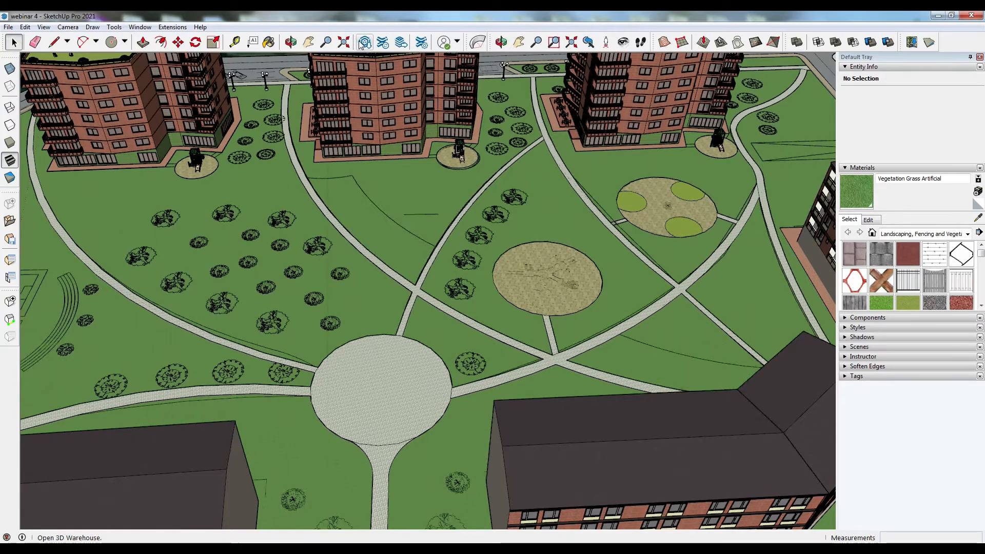
{"action": "scroll", "coordinate": [683, 241], "scroll_direction": "down", "scroll_amount": 3}
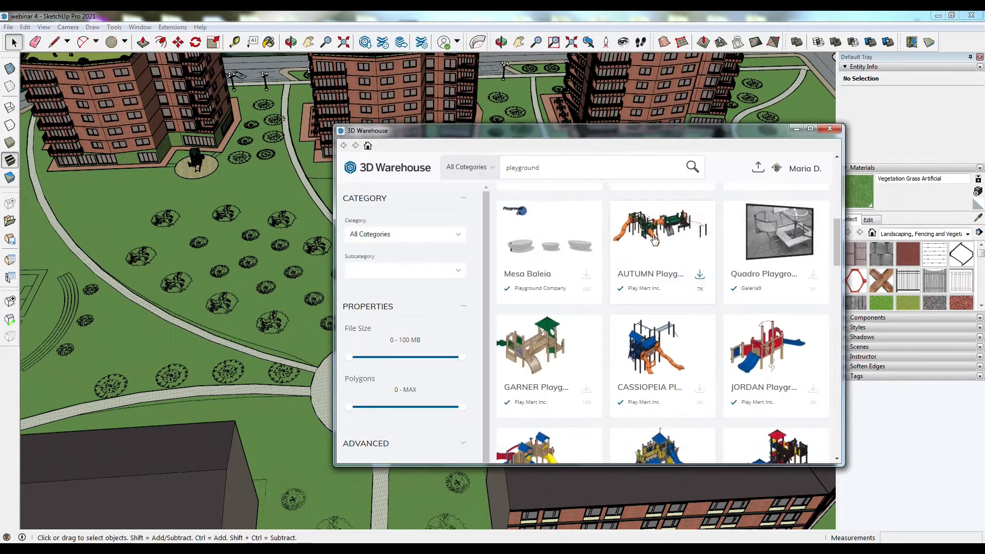
{"action": "left_click", "coordinate": [681, 251]}
{"action": "left_click", "coordinate": [677, 360]}
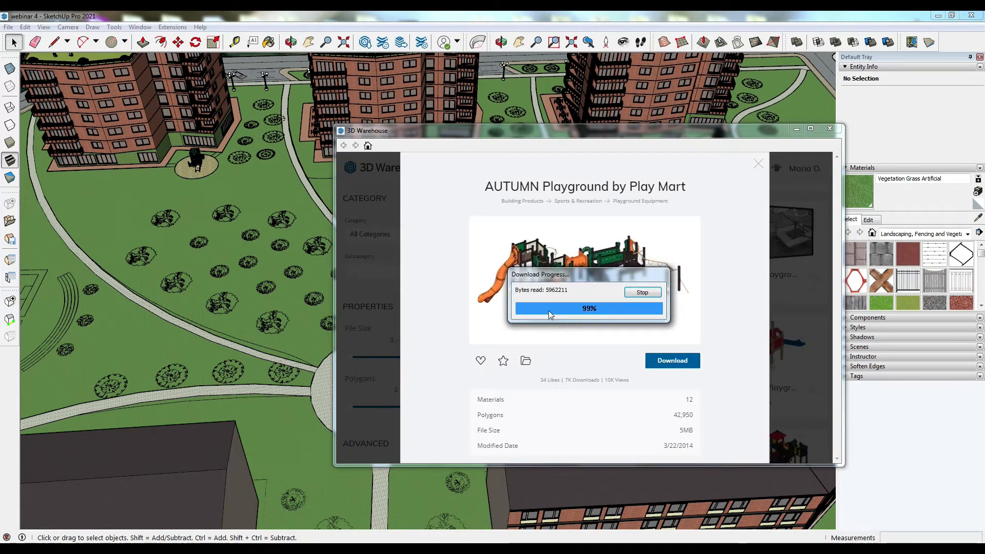
{"action": "left_click", "coordinate": [579, 307]}
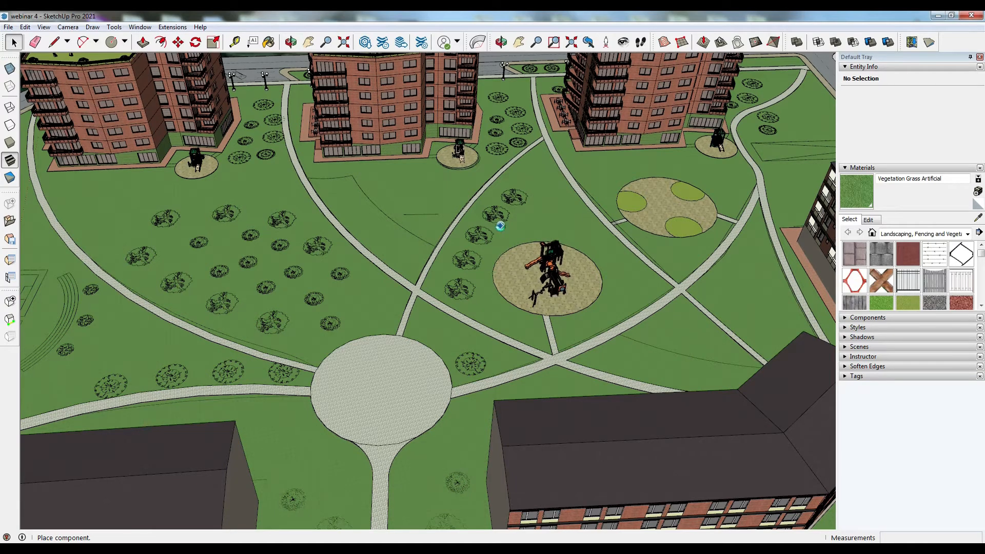
{"action": "key", "text": "m"}
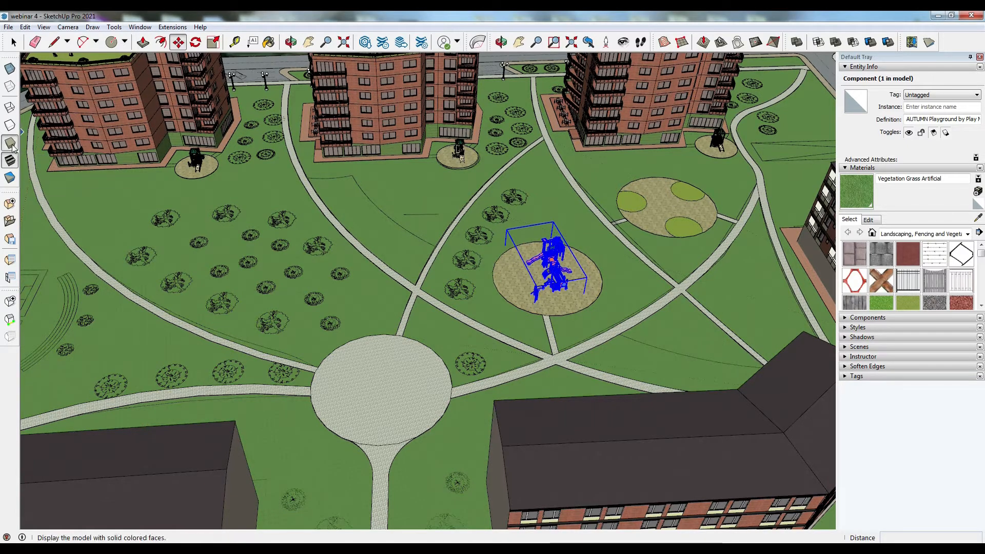
- Switch to hidden-line display and move the AUTUMN playground down so it sits on the round pad's surface
{"action": "key", "text": "space"}
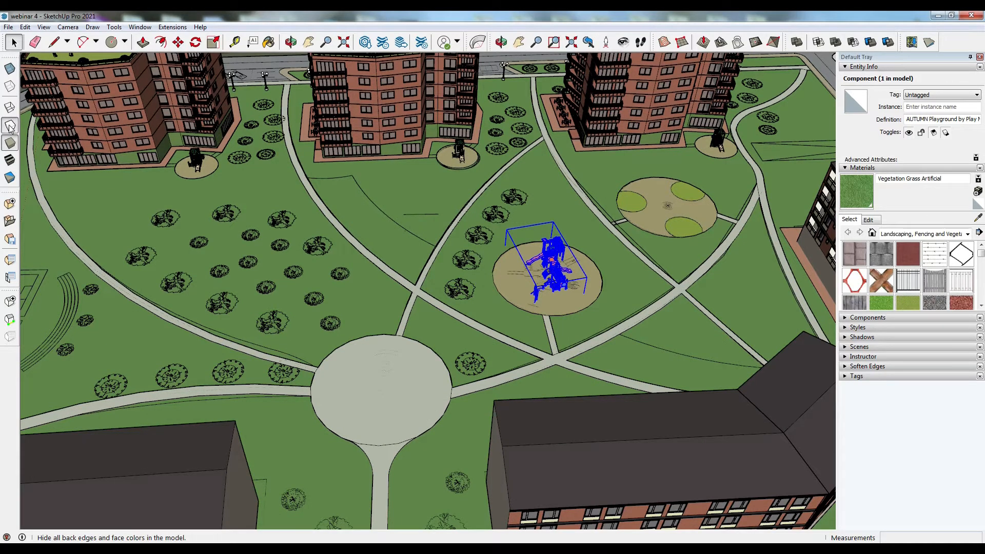
{"action": "left_click", "coordinate": [10, 126]}
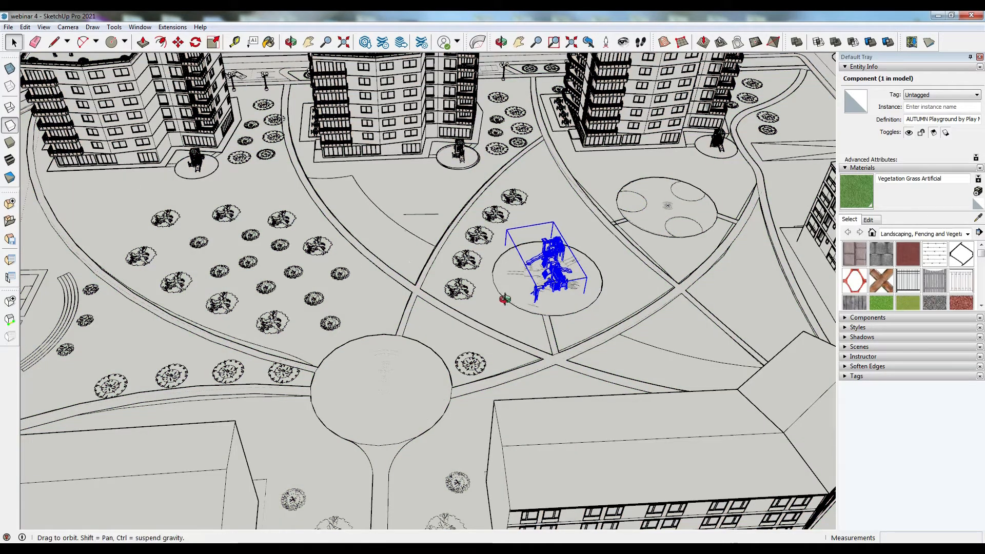
{"action": "middle_click_drag", "start_coordinate": [597, 307], "coordinate": [598, 259]}
{"action": "scroll", "coordinate": [540, 222], "scroll_direction": "up", "scroll_amount": 6}
{"action": "scroll", "coordinate": [539, 222], "scroll_direction": "up", "scroll_amount": 5}
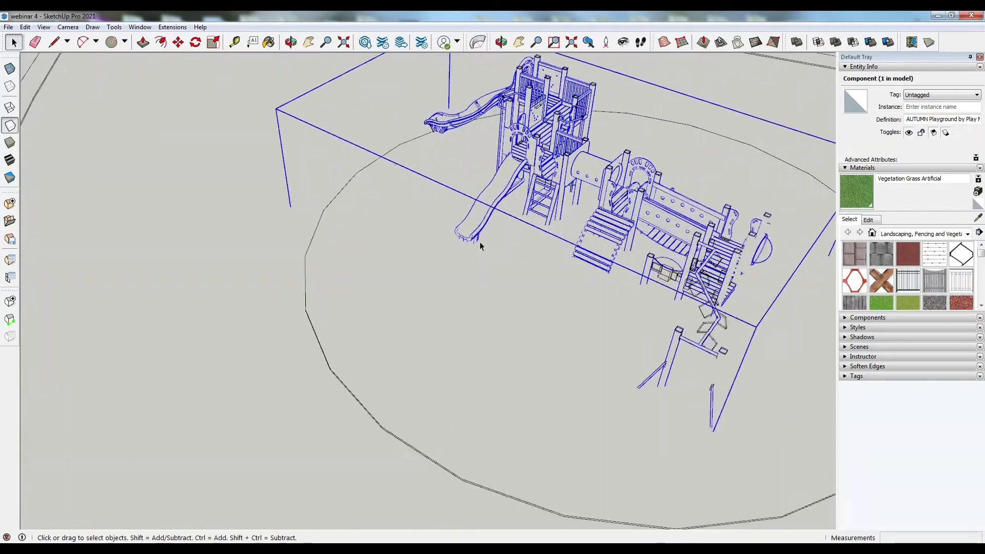
{"action": "middle_click_drag", "start_coordinate": [470, 247], "coordinate": [466, 106]}
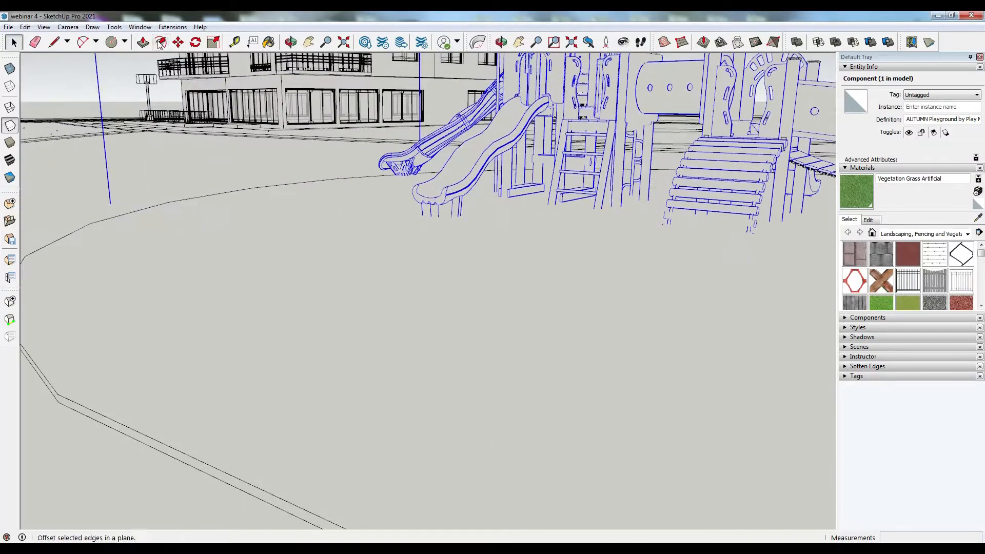
{"action": "left_click", "coordinate": [510, 198]}
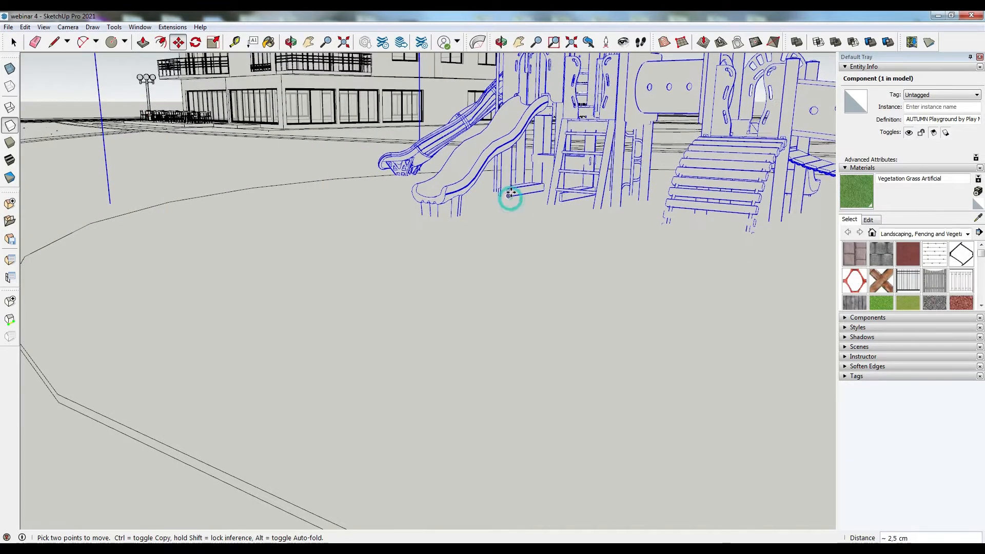
{"action": "left_click", "coordinate": [511, 184]}
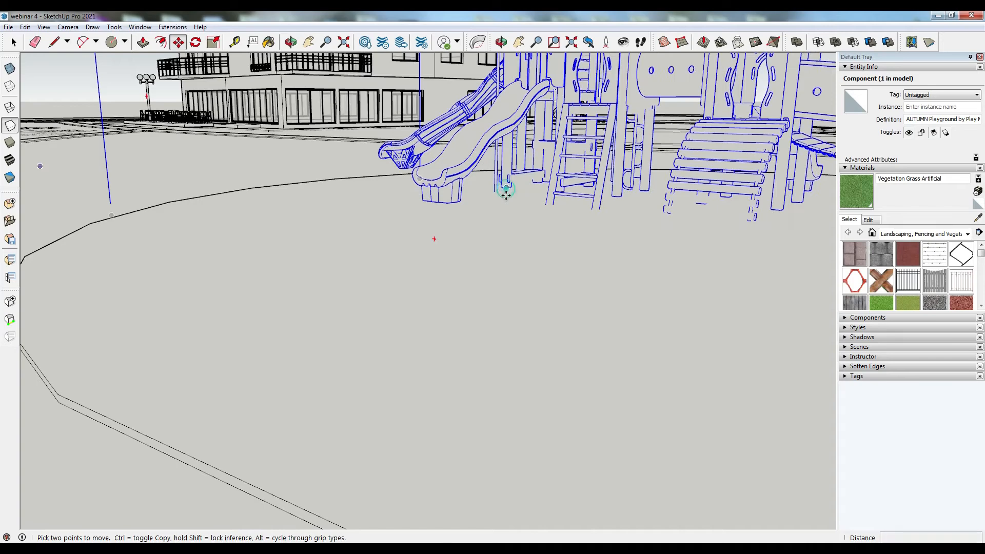
{"action": "left_click", "coordinate": [506, 192]}
{"action": "middle_click_drag", "start_coordinate": [446, 204], "coordinate": [411, 267]}
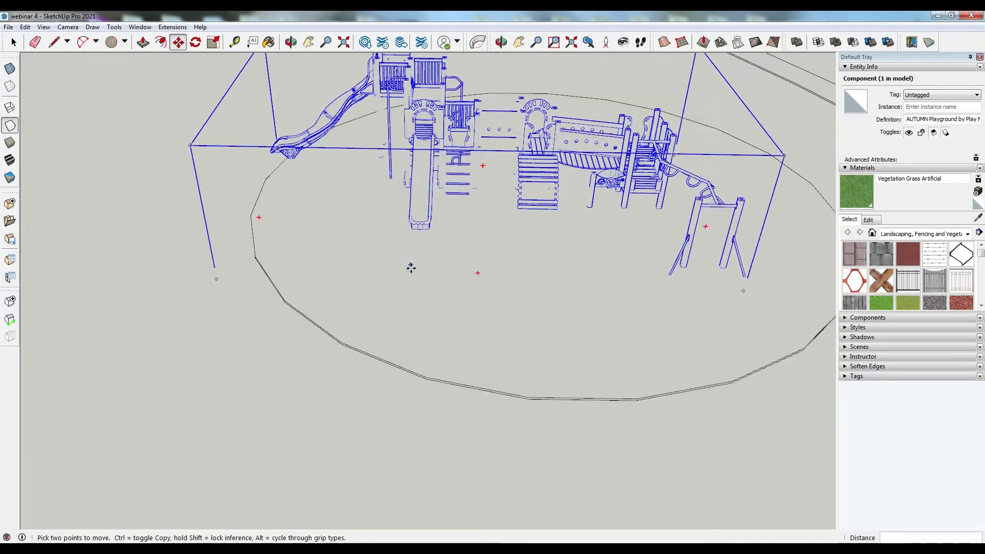
{"action": "left_click", "coordinate": [431, 230]}
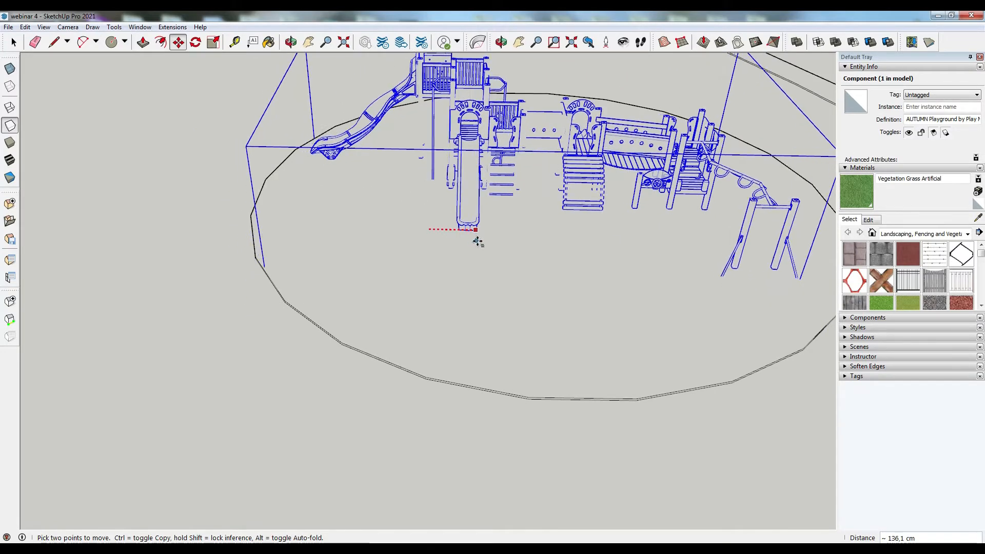
{"action": "left_click", "coordinate": [479, 240]}
{"action": "left_click", "coordinate": [478, 232]}
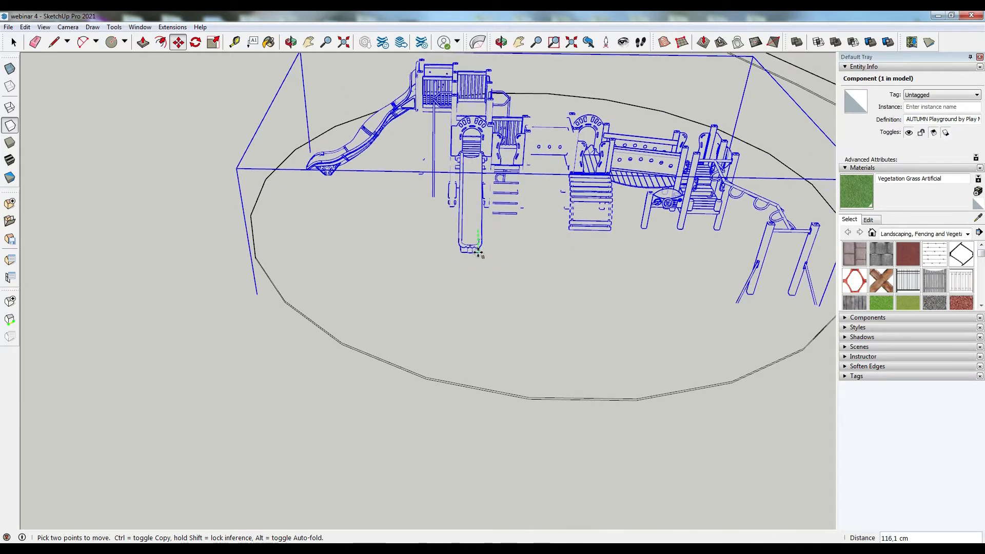
{"action": "left_click", "coordinate": [477, 251]}
{"action": "left_click", "coordinate": [15, 48]}
- Download a Fountain model from 3D Warehouse and place it near the central round plaza
{"action": "scroll", "coordinate": [411, 185], "scroll_direction": "down", "scroll_amount": 8}
{"action": "middle_click_drag", "start_coordinate": [349, 220], "coordinate": [198, 326]}
{"action": "scroll", "coordinate": [200, 323], "scroll_direction": "up", "scroll_amount": 5}
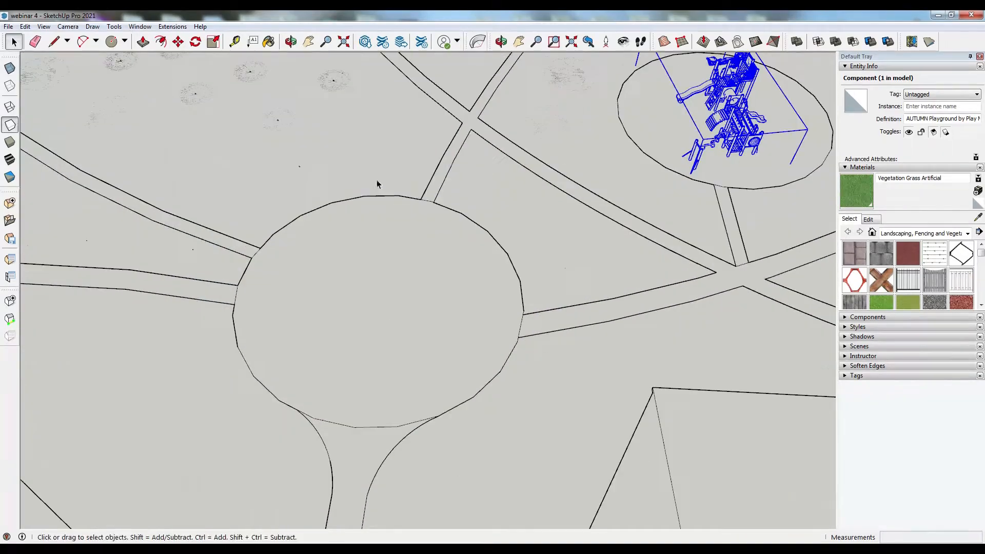
{"action": "left_click", "coordinate": [364, 44]}
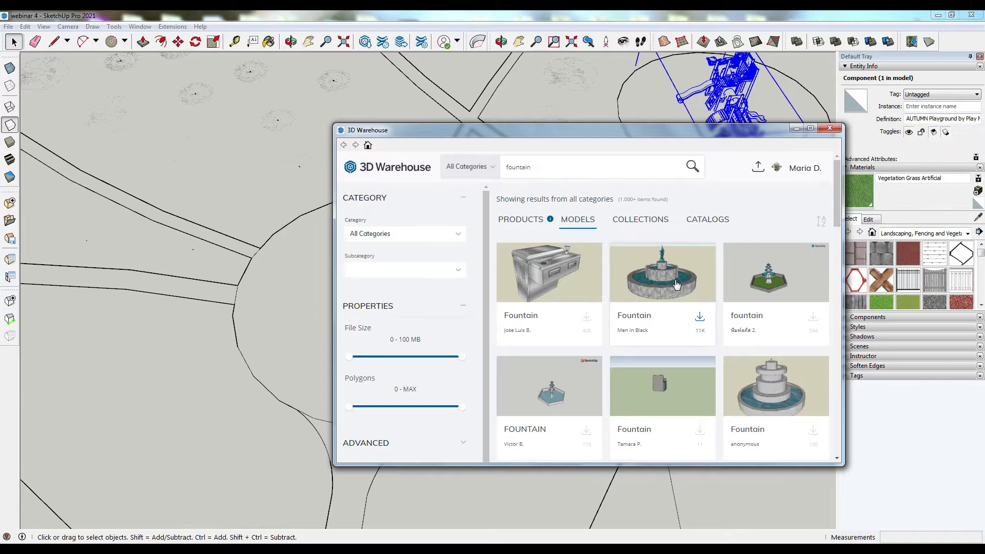
{"action": "scroll", "coordinate": [677, 285], "scroll_direction": "down", "scroll_amount": 5}
{"action": "scroll", "coordinate": [641, 282], "scroll_direction": "up", "scroll_amount": 5}
{"action": "left_click", "coordinate": [525, 222]}
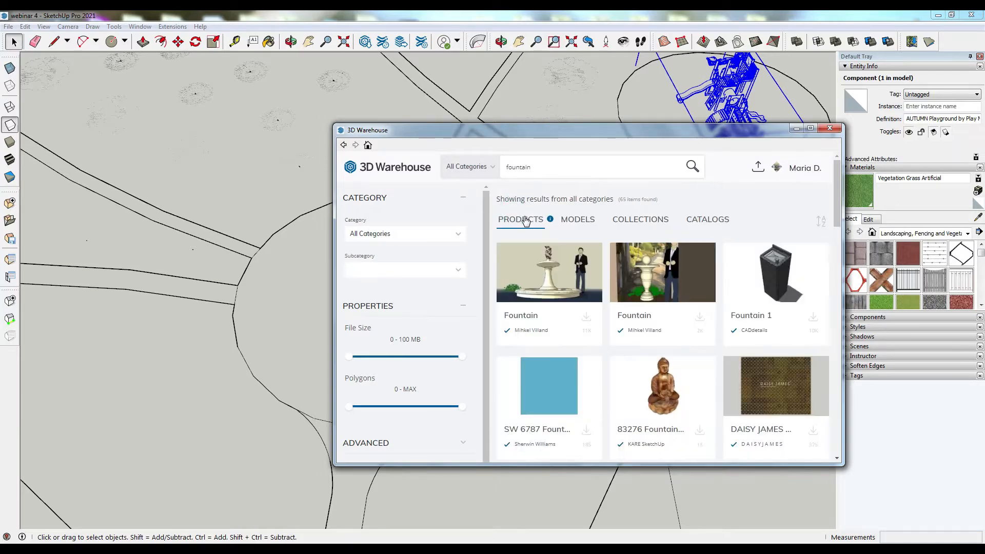
{"action": "left_click", "coordinate": [576, 220]}
{"action": "scroll", "coordinate": [680, 295], "scroll_direction": "down", "scroll_amount": 3}
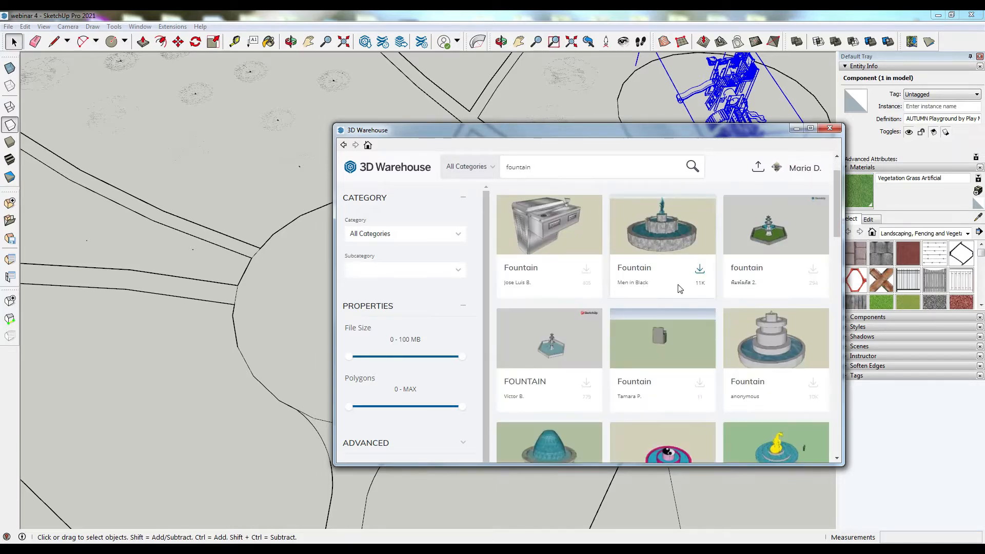
{"action": "scroll", "coordinate": [594, 342], "scroll_direction": "down", "scroll_amount": 3}
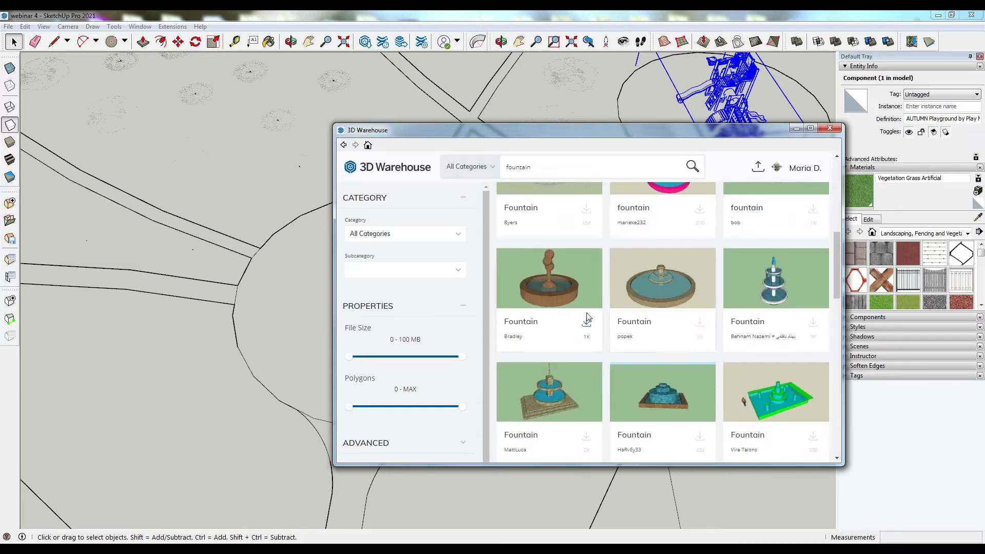
{"action": "left_click", "coordinate": [673, 300]}
{"action": "left_click", "coordinate": [657, 351]}
{"action": "left_click", "coordinate": [554, 320]}
{"action": "scroll", "coordinate": [635, 293], "scroll_direction": "down", "scroll_amount": 3}
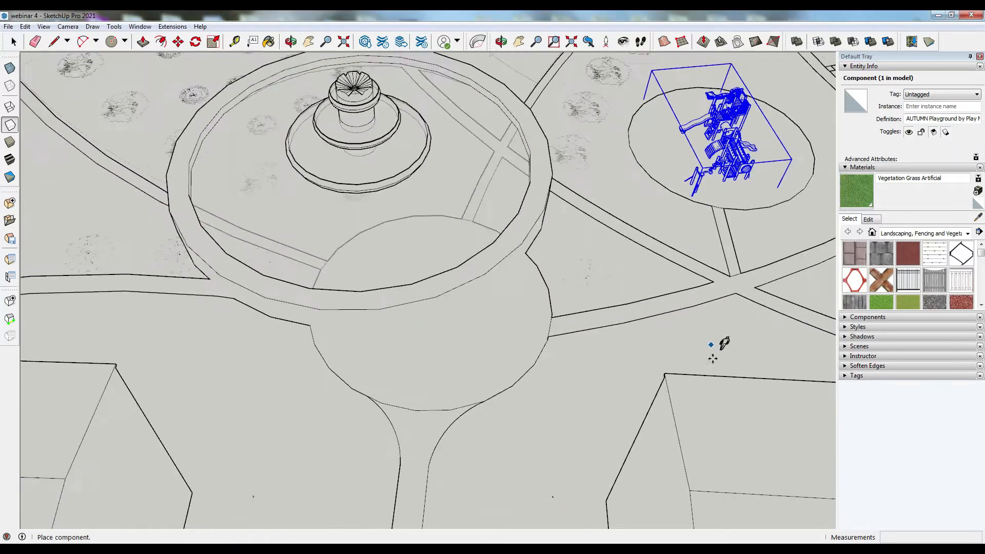
{"action": "scroll", "coordinate": [715, 352], "scroll_direction": "up", "scroll_amount": 2}
{"action": "left_click", "coordinate": [507, 317]}
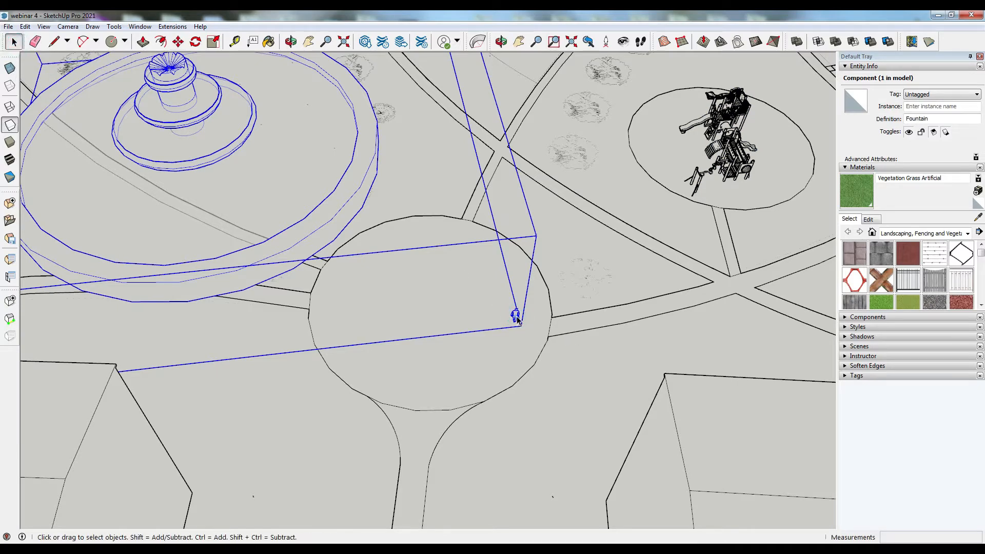
- Open the fountain component and delete the small extra object inside it
{"action": "double_click", "coordinate": [517, 318]}
{"action": "left_click_drag", "start_coordinate": [487, 336], "coordinate": [488, 337]}
{"action": "key", "text": "Delete"}
{"action": "left_click", "coordinate": [603, 269]}
{"action": "double_click", "coordinate": [327, 192]}
{"action": "left_click", "coordinate": [190, 114]}
{"action": "left_click", "coordinate": [559, 198]}
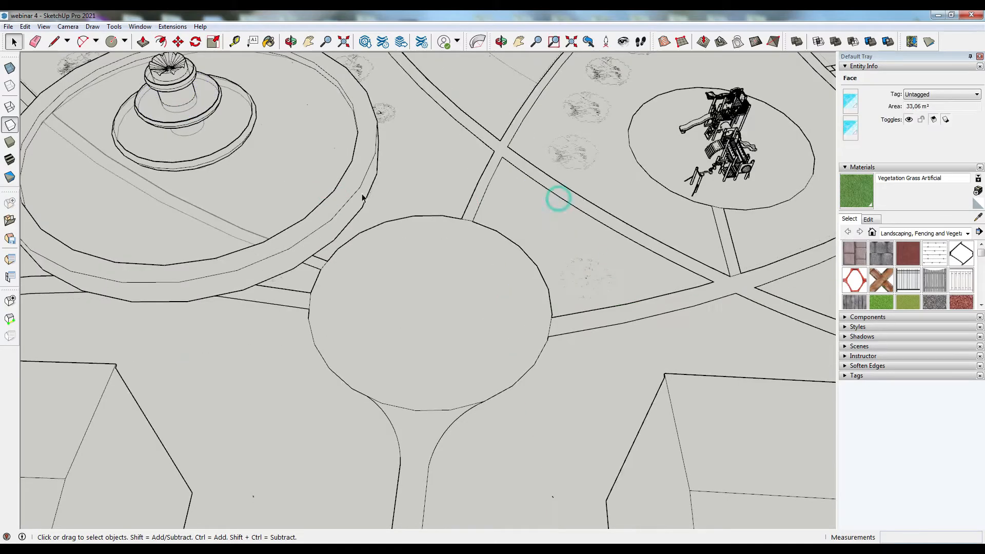
- Scale the fountain and move it onto the central round plaza
{"action": "left_click", "coordinate": [260, 141]}
{"action": "scroll", "coordinate": [405, 285], "scroll_direction": "down", "scroll_amount": 3}
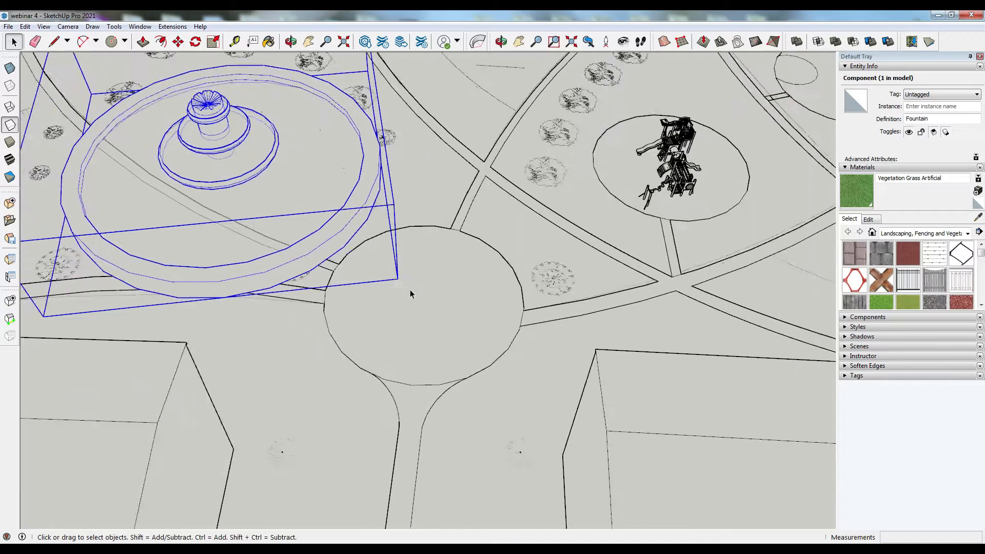
{"action": "left_click", "coordinate": [213, 42]}
{"action": "left_click_drag", "start_coordinate": [112, 60], "coordinate": [297, 194]}
{"action": "key", "text": "m"}
{"action": "left_click_drag", "start_coordinate": [375, 282], "coordinate": [451, 327]}
{"action": "middle_click_drag", "start_coordinate": [451, 327], "coordinate": [416, 369]}
{"action": "scroll", "coordinate": [359, 113], "scroll_direction": "up", "scroll_amount": 5}
- Search 3D Warehouse for bench, download a wooden park bench and place it on the plaza beside the fountain
{"action": "left_click", "coordinate": [365, 41]}
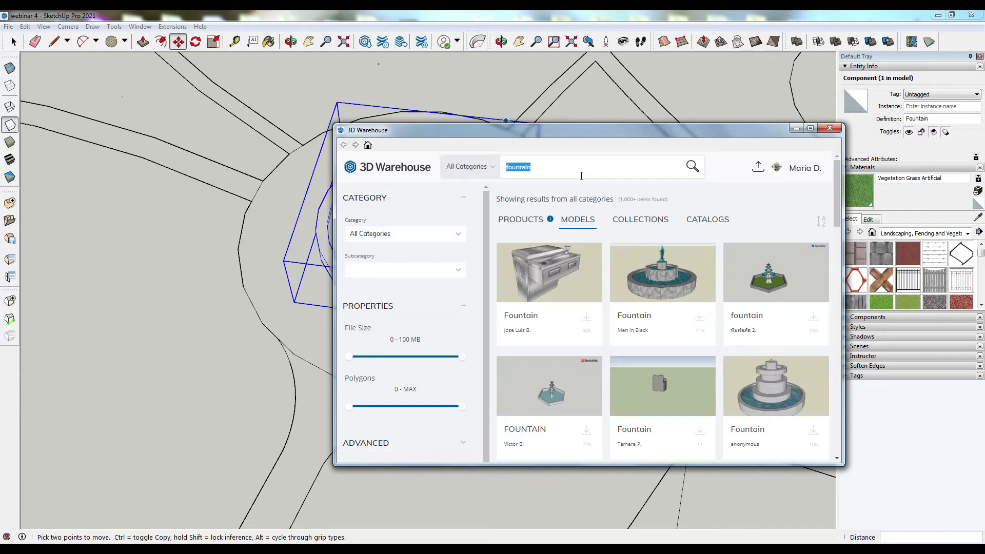
{"action": "type", "text": "bench"}
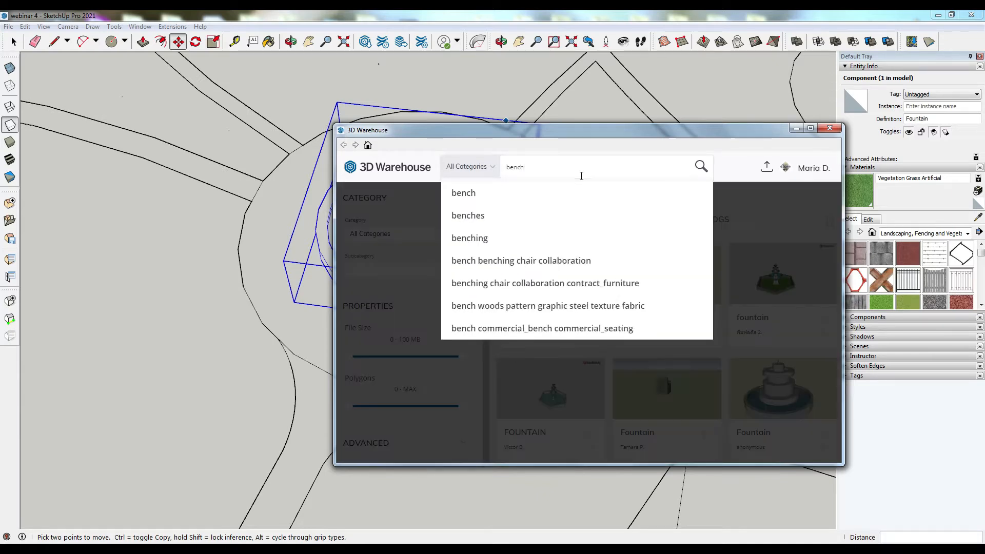
{"action": "key", "text": "Return"}
{"action": "scroll", "coordinate": [792, 284], "scroll_direction": "down", "scroll_amount": 5}
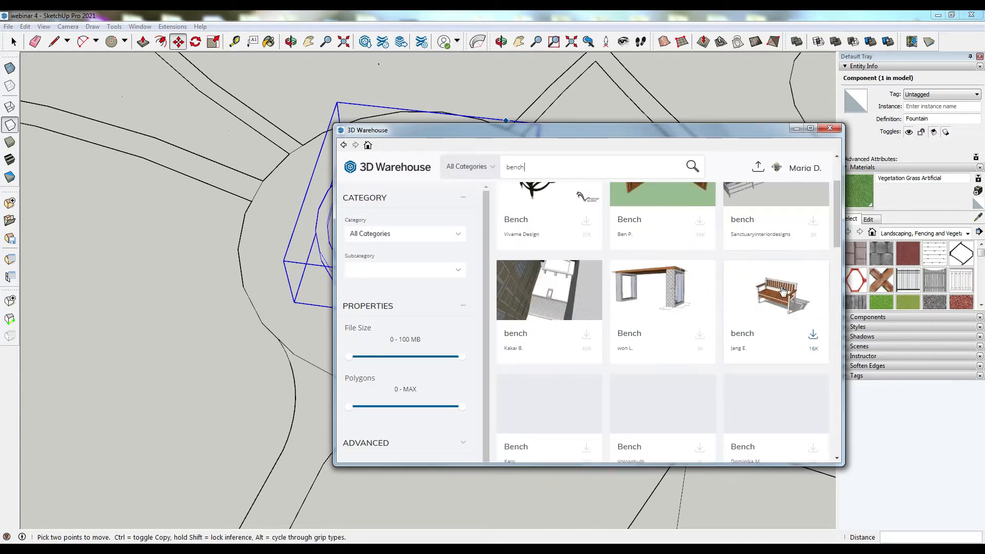
{"action": "scroll", "coordinate": [782, 282], "scroll_direction": "down", "scroll_amount": 4}
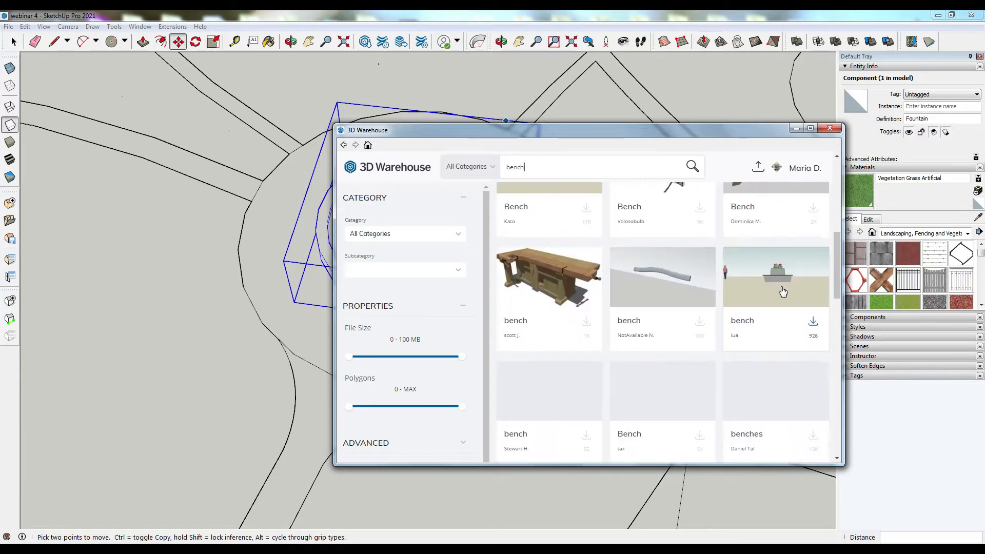
{"action": "scroll", "coordinate": [584, 395], "scroll_direction": "down", "scroll_amount": 4}
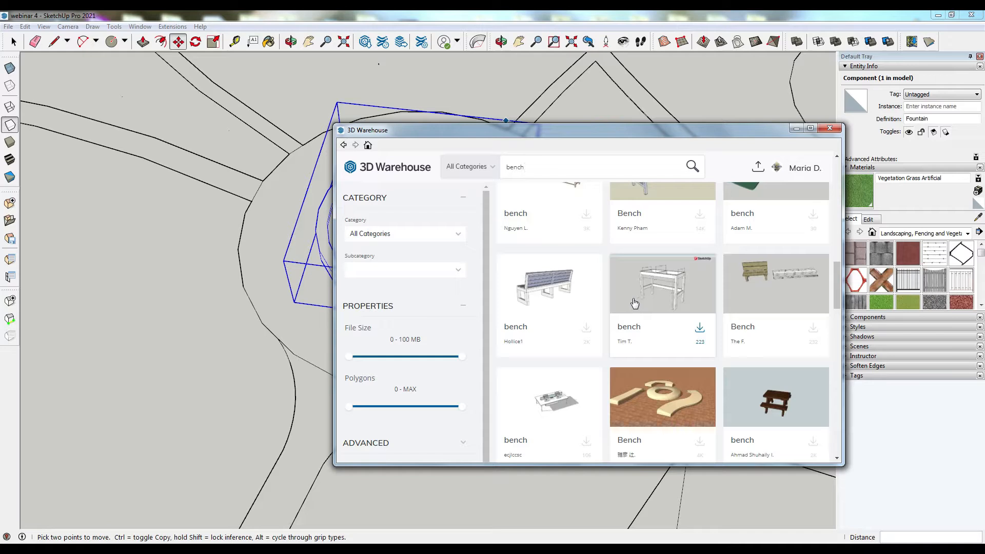
{"action": "scroll", "coordinate": [634, 303], "scroll_direction": "down", "scroll_amount": 2}
{"action": "scroll", "coordinate": [644, 328], "scroll_direction": "down", "scroll_amount": 2}
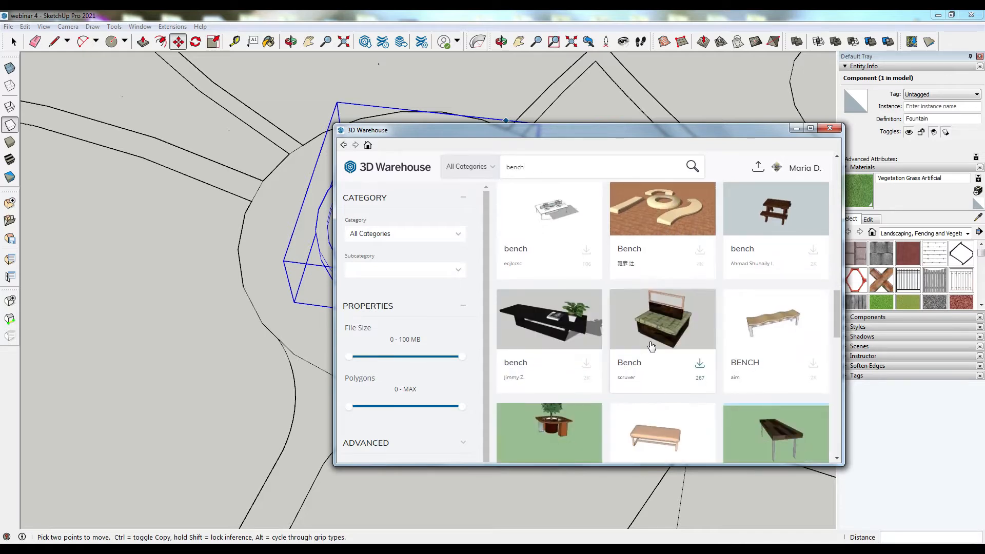
{"action": "scroll", "coordinate": [652, 346], "scroll_direction": "down", "scroll_amount": 10}
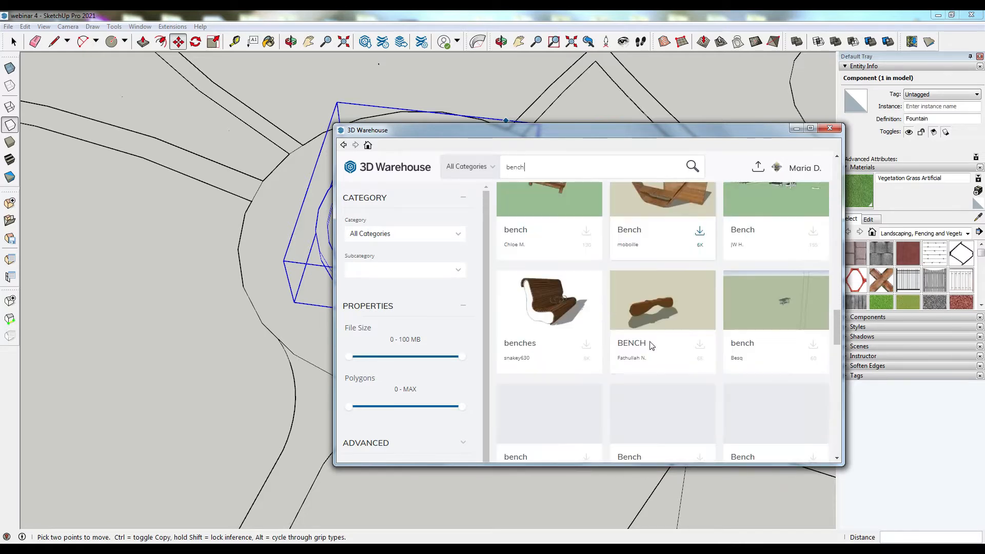
{"action": "scroll", "coordinate": [651, 344], "scroll_direction": "down", "scroll_amount": 4}
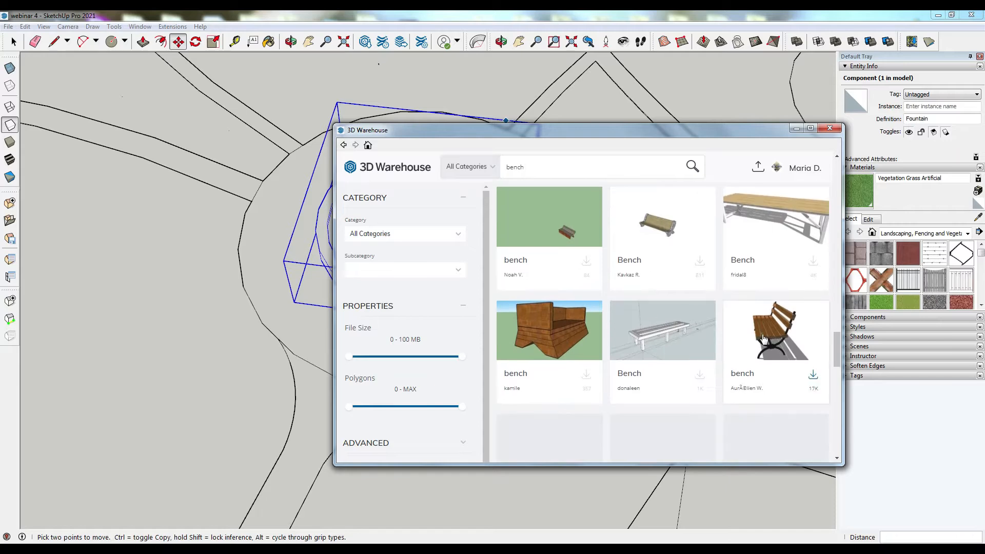
{"action": "left_click", "coordinate": [763, 339]}
{"action": "left_click", "coordinate": [672, 360]}
{"action": "left_click", "coordinate": [561, 326]}
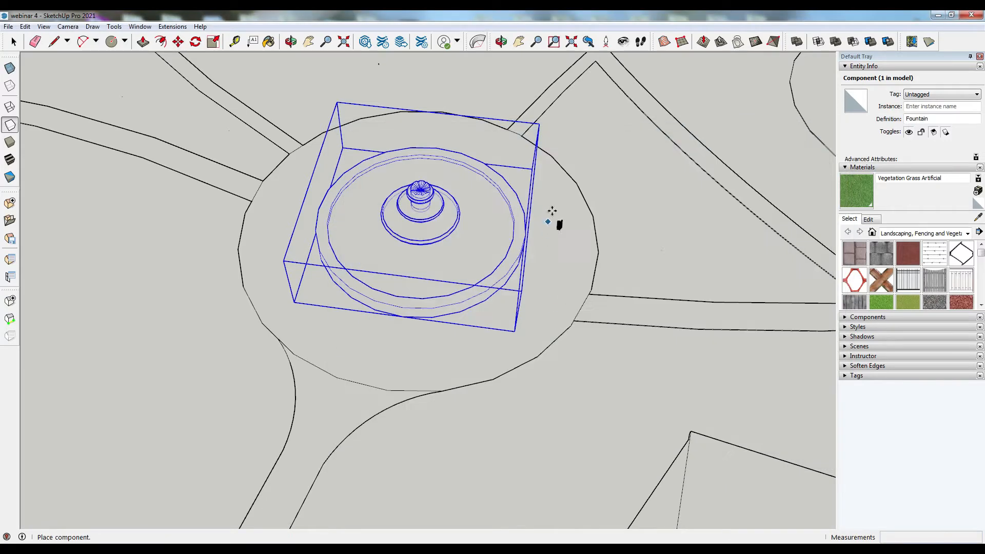
{"action": "left_click", "coordinate": [576, 217]}
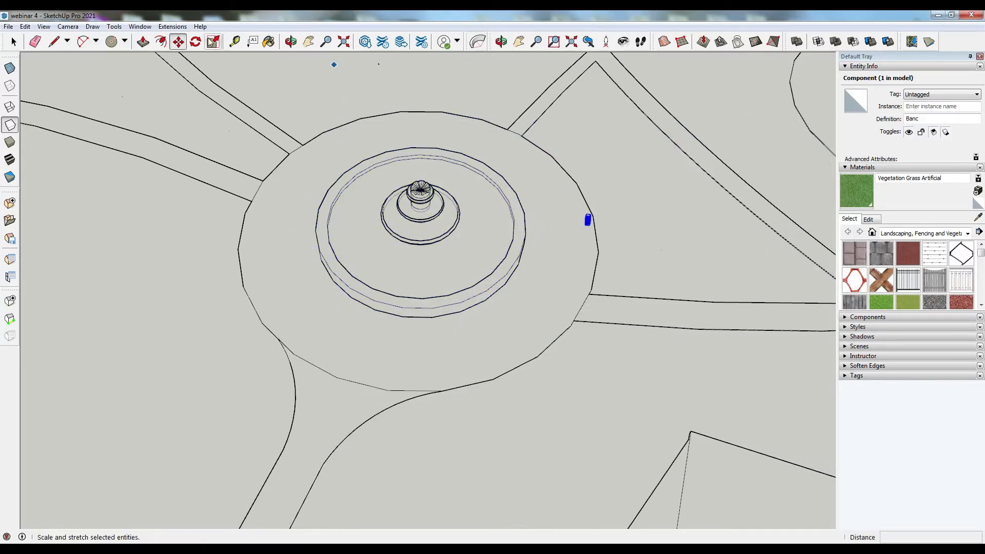
- Scale the bench up uniformly by a factor of 1.50
{"action": "key", "text": "s"}
{"action": "scroll", "coordinate": [590, 216], "scroll_direction": "up", "scroll_amount": 6}
{"action": "left_click_drag", "start_coordinate": [583, 220], "coordinate": [598, 189]}
{"action": "left_click", "coordinate": [234, 41]}
{"action": "scroll", "coordinate": [590, 246], "scroll_direction": "up", "scroll_amount": 4}
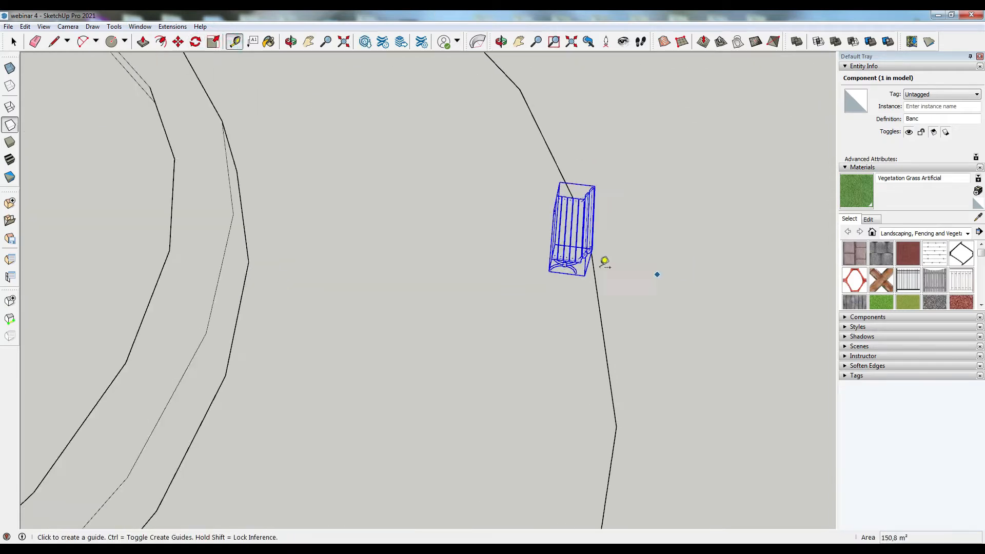
{"action": "key", "text": "Escape"}
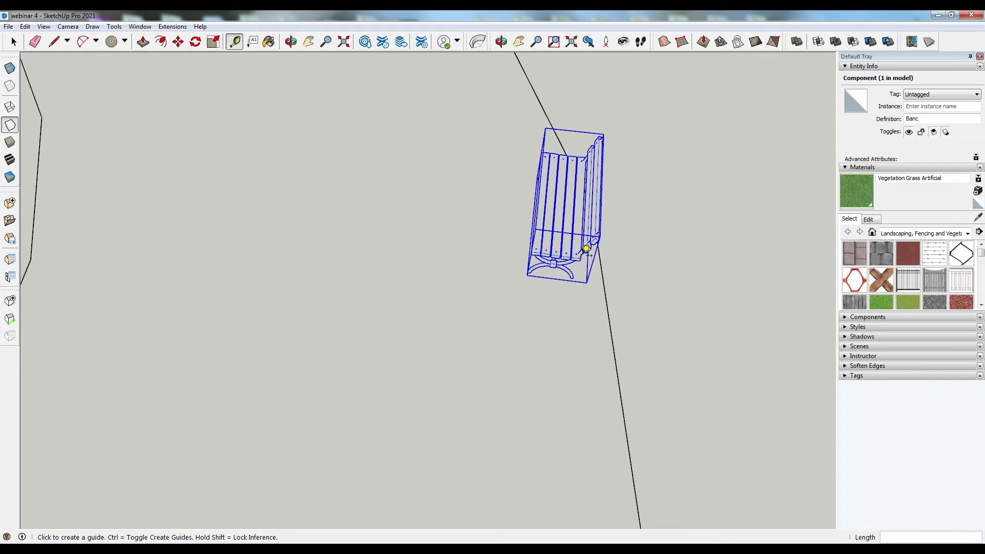
{"action": "left_click", "coordinate": [212, 43]}
{"action": "left_click_drag", "start_coordinate": [599, 239], "coordinate": [658, 261]}
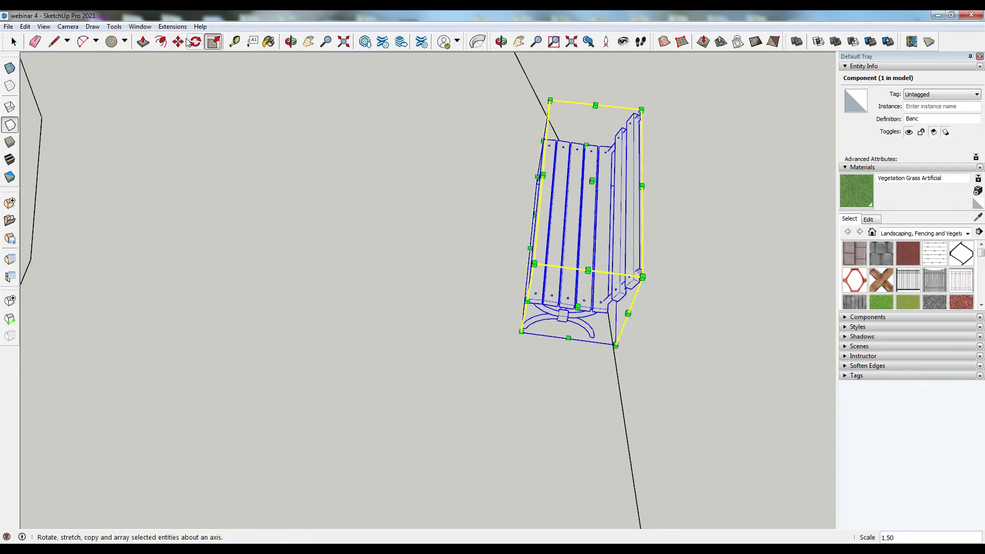
- Measure the bench's length with the Tape Measure and scale the bench up again
{"action": "left_click", "coordinate": [234, 42]}
{"action": "left_click", "coordinate": [531, 300]}
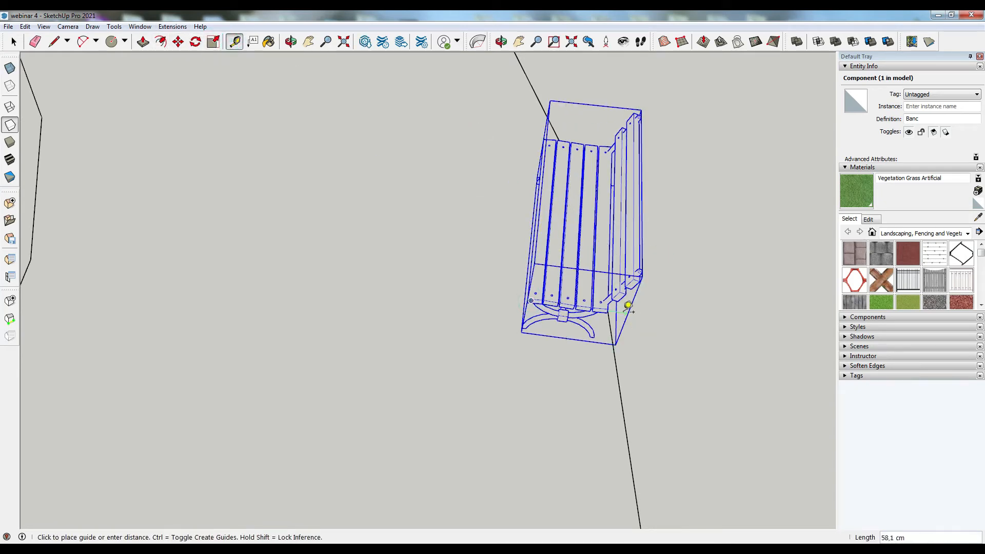
{"action": "left_click", "coordinate": [213, 43]}
{"action": "left_click_drag", "start_coordinate": [642, 275], "coordinate": [702, 314]}
- Move the bench slightly and rotate it to follow the edge of the round plaza
{"action": "scroll", "coordinate": [685, 305], "scroll_direction": "down", "scroll_amount": 5}
{"action": "key", "text": "m"}
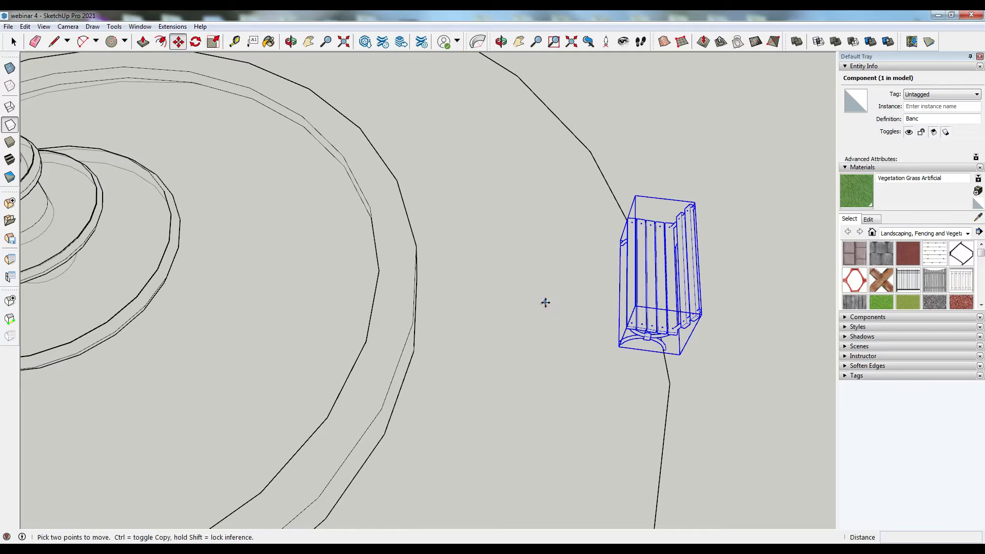
{"action": "left_click", "coordinate": [622, 347]}
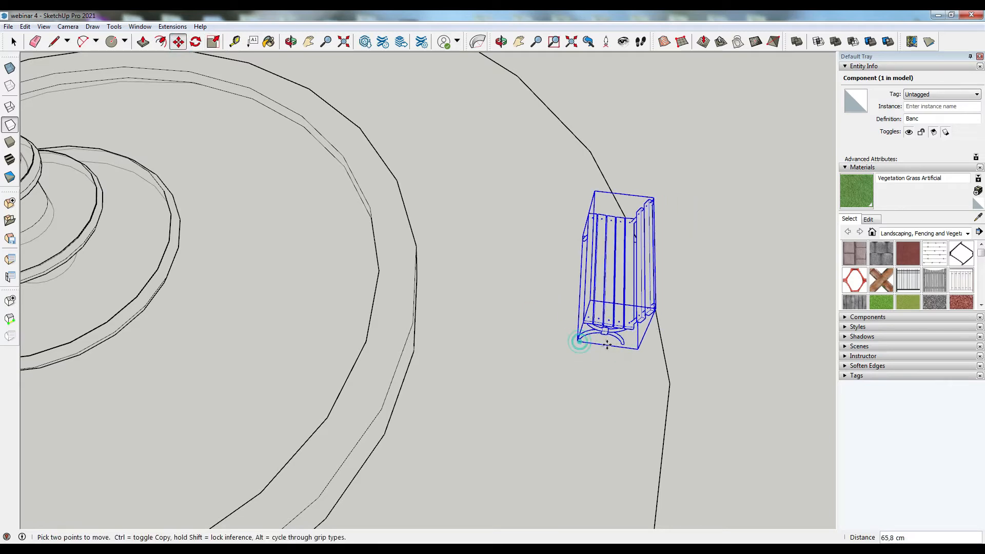
{"action": "key", "text": "q"}
{"action": "left_click", "coordinate": [628, 373]}
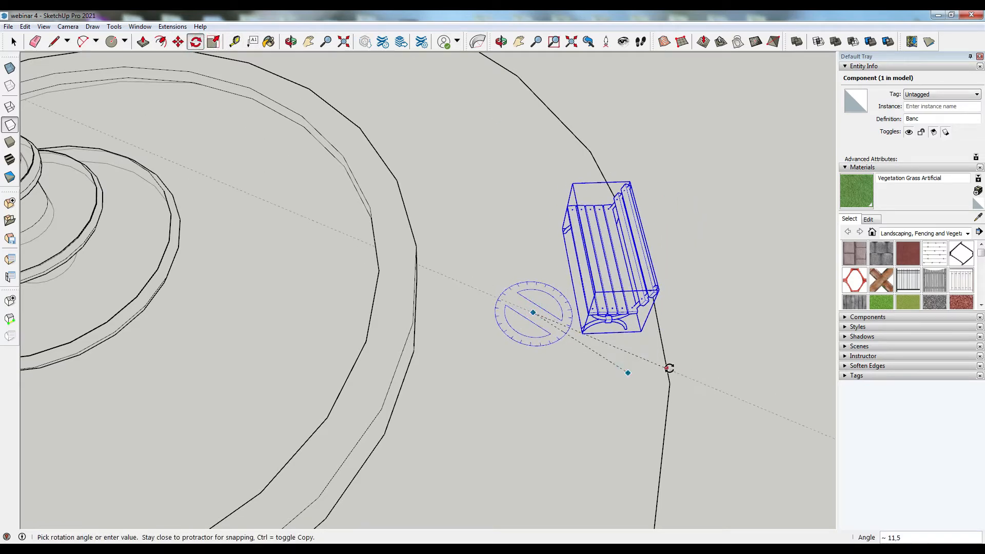
{"action": "left_click", "coordinate": [670, 368]}
- Rotate-copy the bench around the fountain's center at 30° intervals to form a ring of benches around the plaza
{"action": "scroll", "coordinate": [763, 338], "scroll_direction": "down", "scroll_amount": 6}
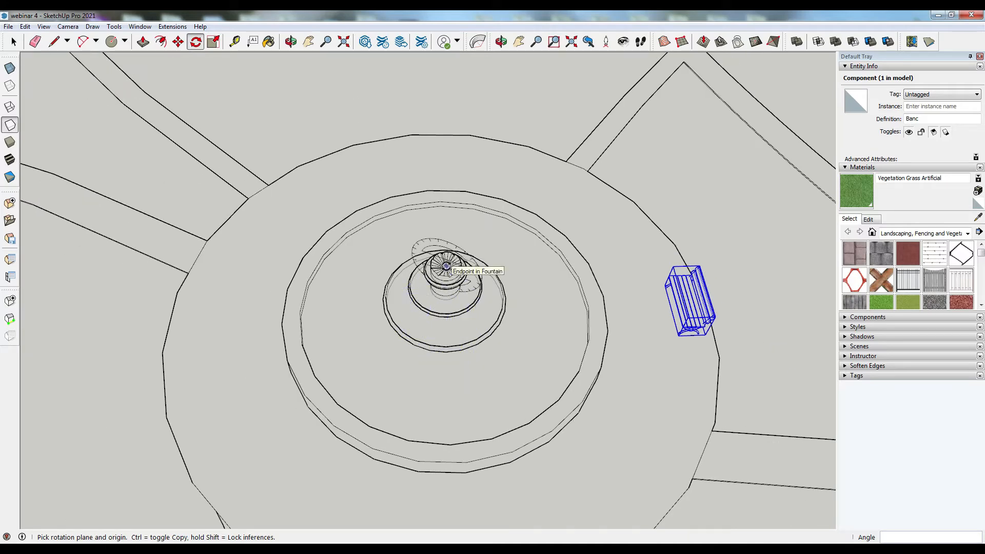
{"action": "scroll", "coordinate": [447, 268], "scroll_direction": "up", "scroll_amount": 5}
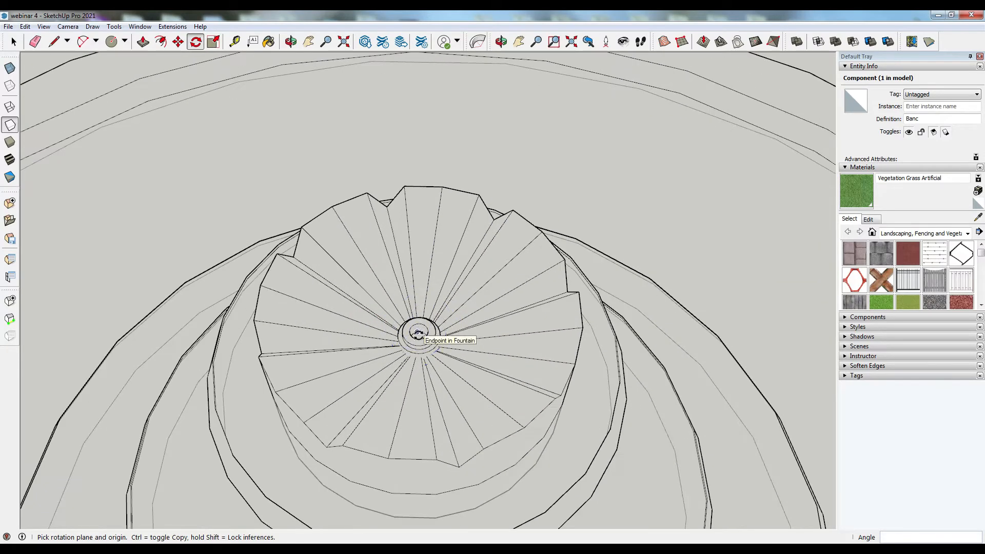
{"action": "middle_click_drag", "start_coordinate": [418, 334], "coordinate": [505, 497]}
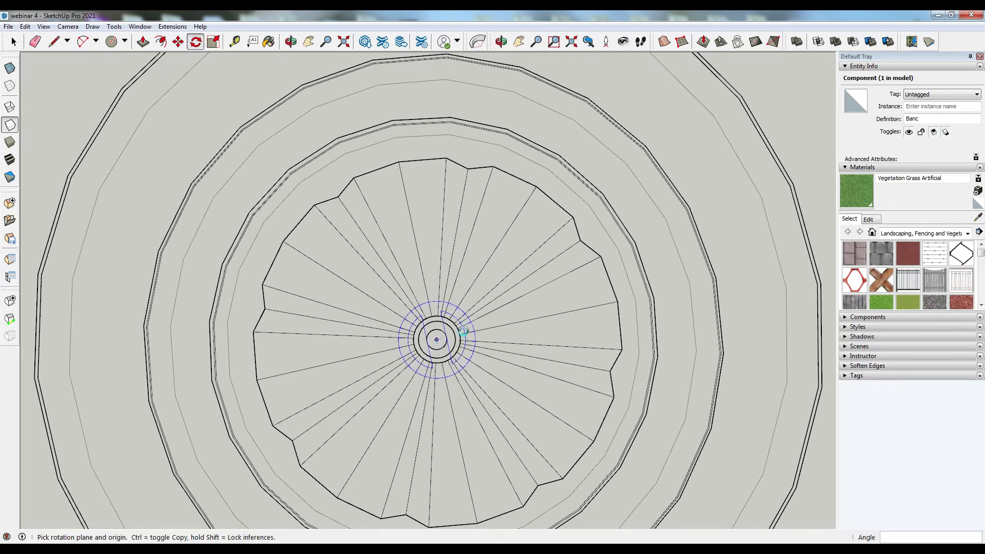
{"action": "left_click", "coordinate": [437, 339]}
{"action": "scroll", "coordinate": [463, 332], "scroll_direction": "down", "scroll_amount": 8}
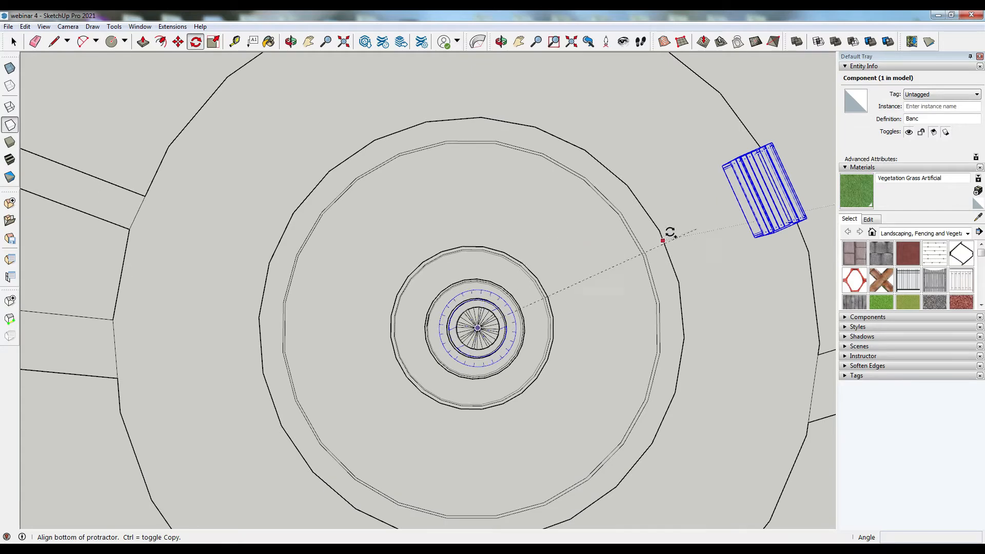
{"action": "left_click", "coordinate": [675, 228]}
{"action": "scroll", "coordinate": [571, 193], "scroll_direction": "down", "scroll_amount": 3}
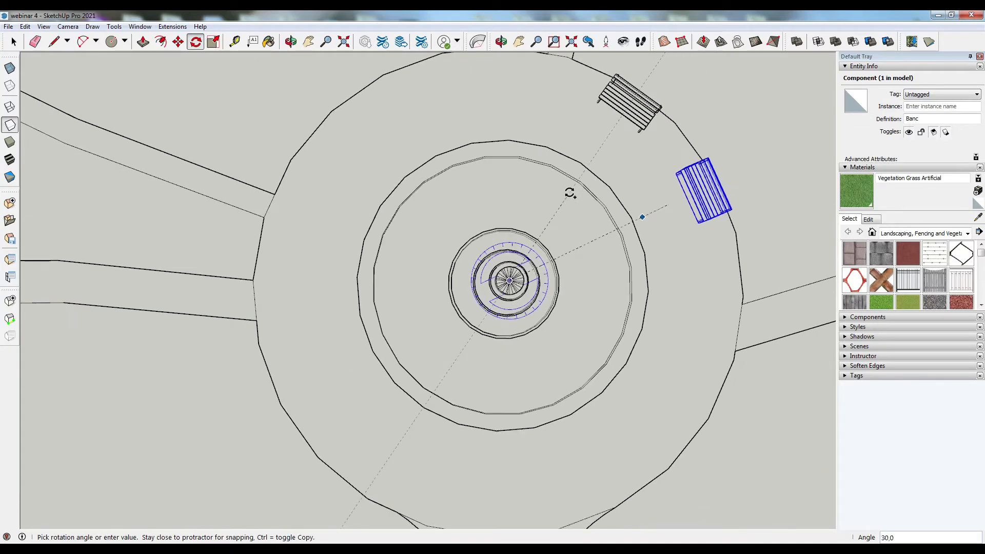
{"action": "left_click", "coordinate": [569, 193]}
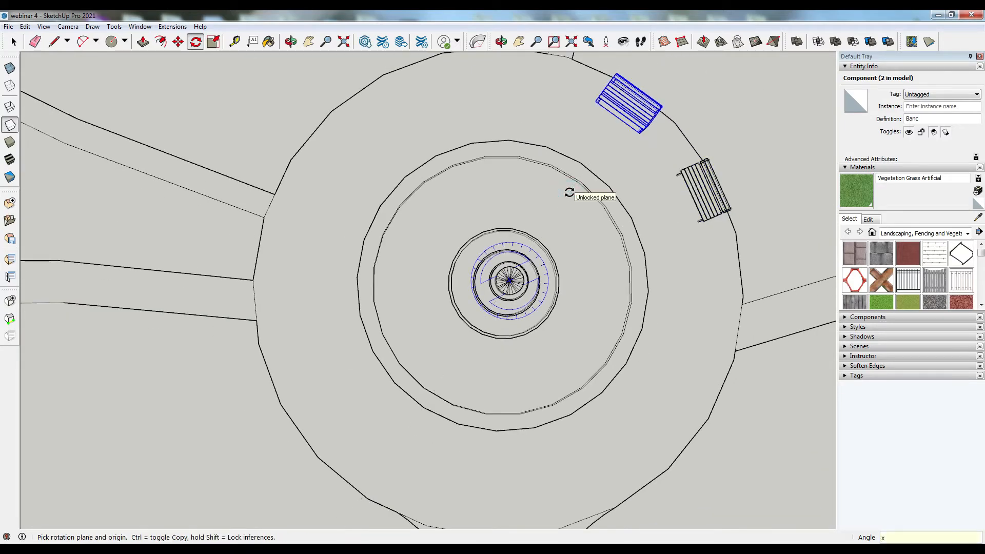
{"action": "key", "text": "Return"}
- Copy a triple globe street lamp from the street to the edge of the round plaza
{"action": "middle_click_drag", "start_coordinate": [462, 379], "coordinate": [584, 123]}
{"action": "middle_click_drag", "start_coordinate": [482, 333], "coordinate": [578, 347]}
{"action": "scroll", "coordinate": [696, 384], "scroll_direction": "down", "scroll_amount": 3}
{"action": "middle_click_drag", "start_coordinate": [378, 337], "coordinate": [262, 177]}
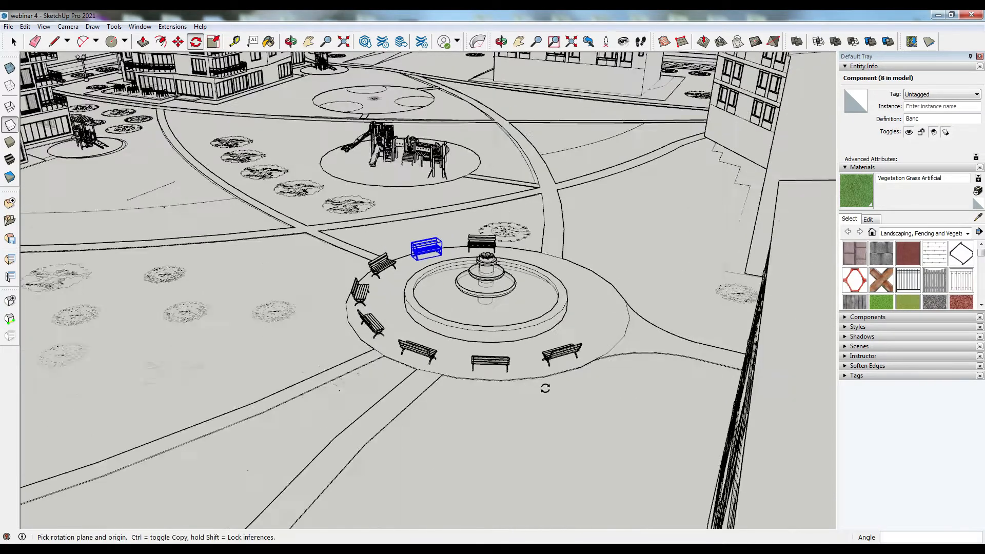
{"action": "scroll", "coordinate": [554, 389], "scroll_direction": "up", "scroll_amount": 3}
{"action": "left_click", "coordinate": [15, 46]}
{"action": "scroll", "coordinate": [678, 359], "scroll_direction": "down", "scroll_amount": 10}
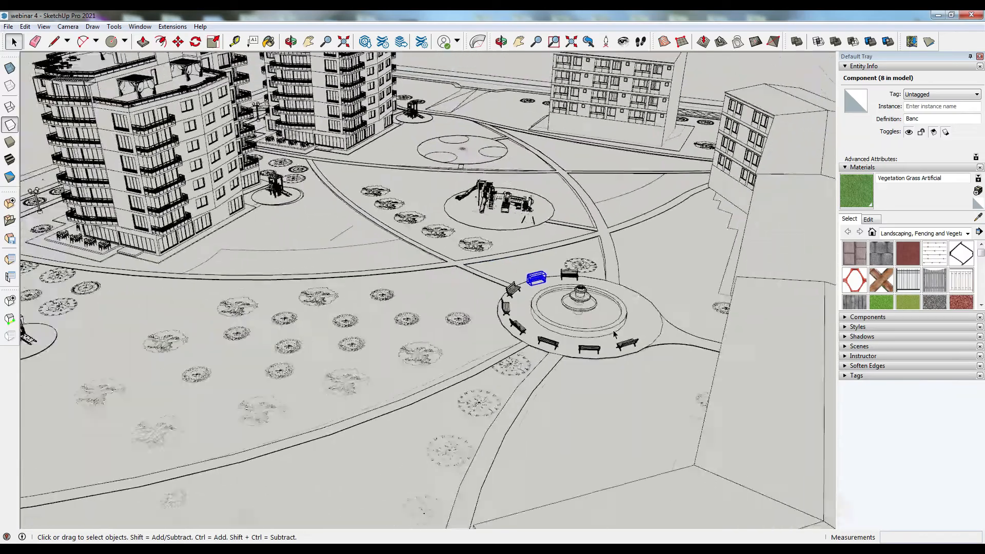
{"action": "middle_click_drag", "start_coordinate": [518, 313], "coordinate": [370, 450]}
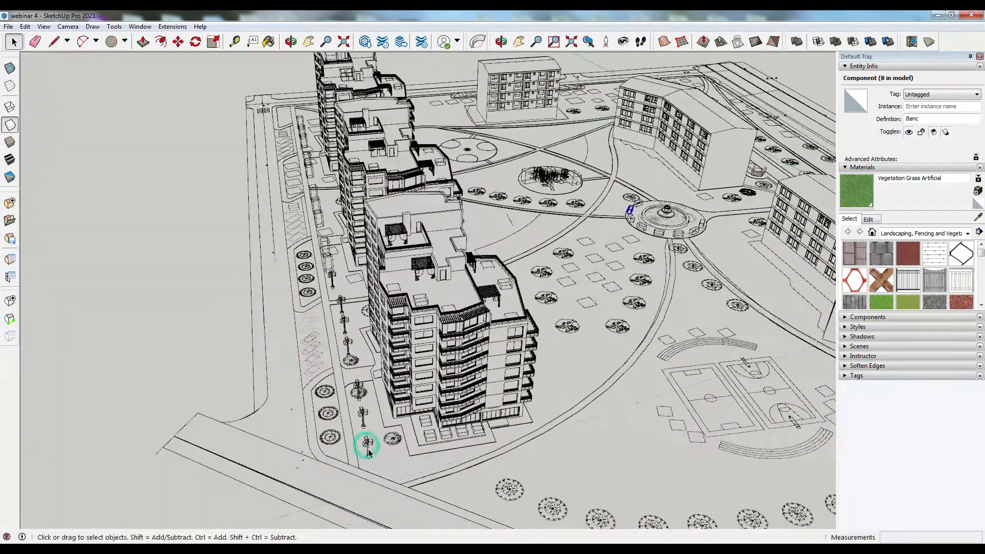
{"action": "left_click", "coordinate": [367, 447]}
{"action": "key", "text": "q"}
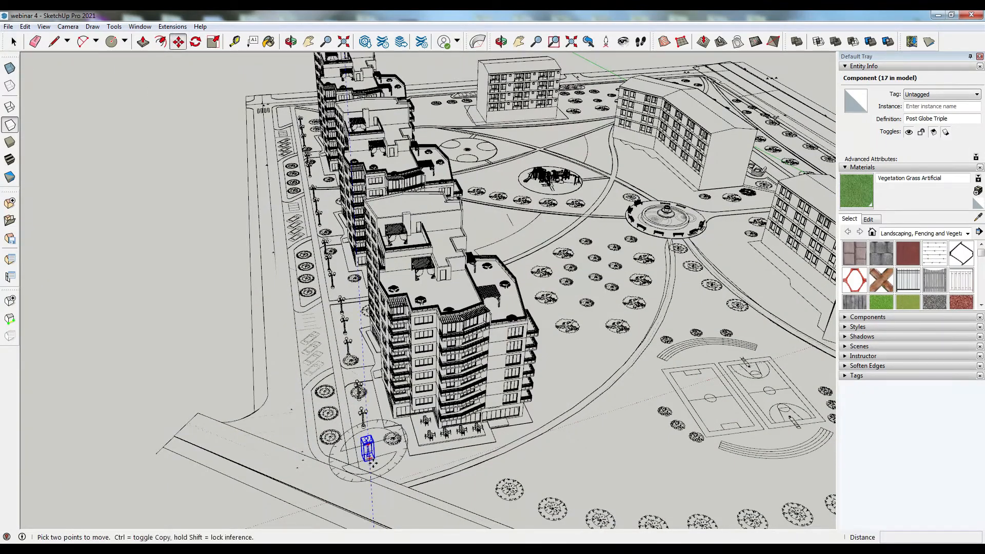
{"action": "left_click", "coordinate": [369, 458]}
{"action": "key", "text": "ctrl"}
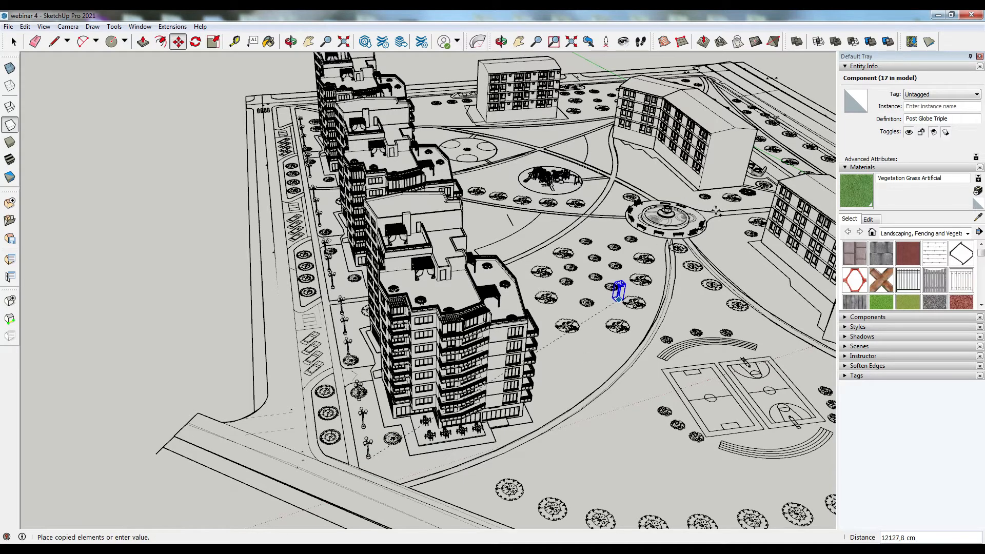
{"action": "scroll", "coordinate": [710, 207], "scroll_direction": "up", "scroll_amount": 2}
{"action": "scroll", "coordinate": [708, 211], "scroll_direction": "up", "scroll_amount": 4}
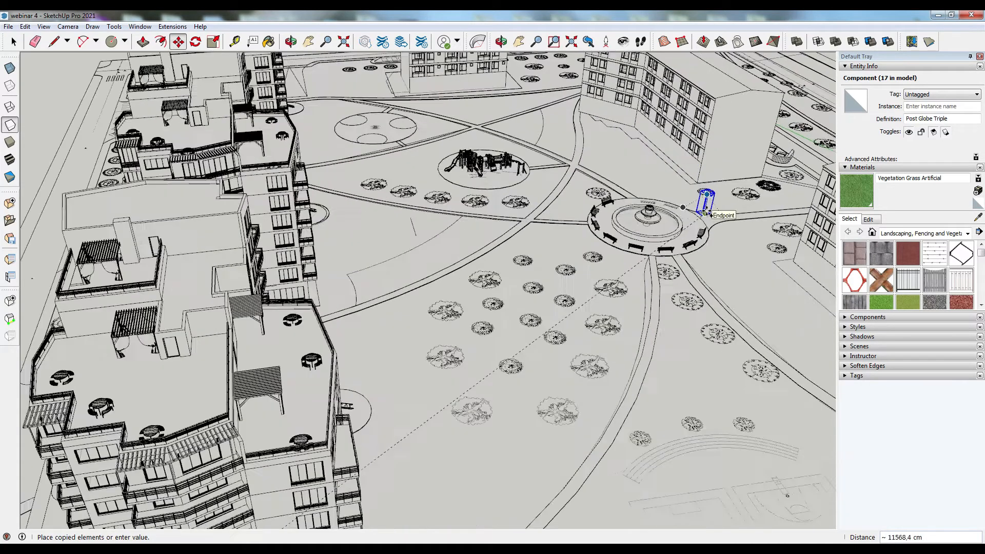
{"action": "left_click", "coordinate": [695, 207]}
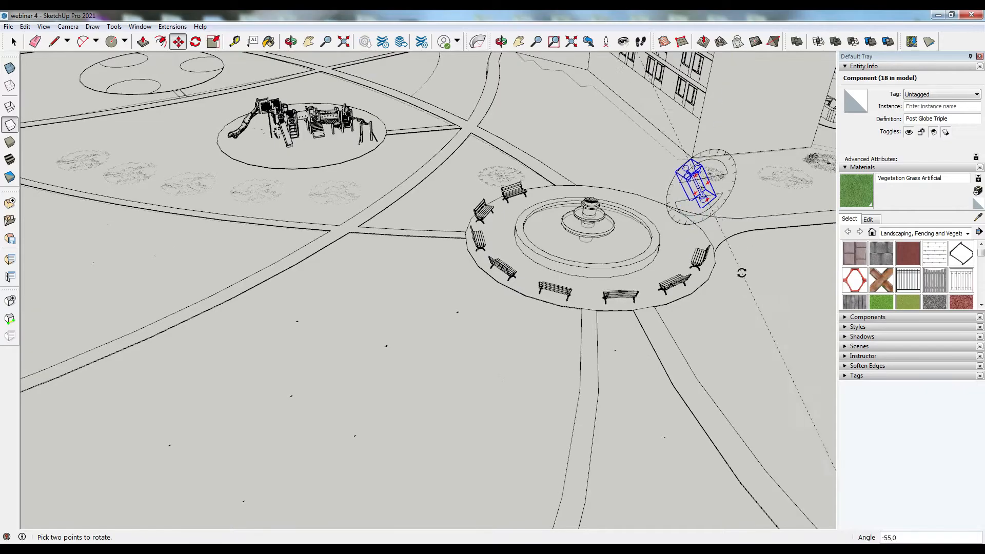
- Place another copy of the street lamp just outside the plaza's edge
{"action": "key", "text": "ctrl"}
{"action": "left_click", "coordinate": [702, 209]}
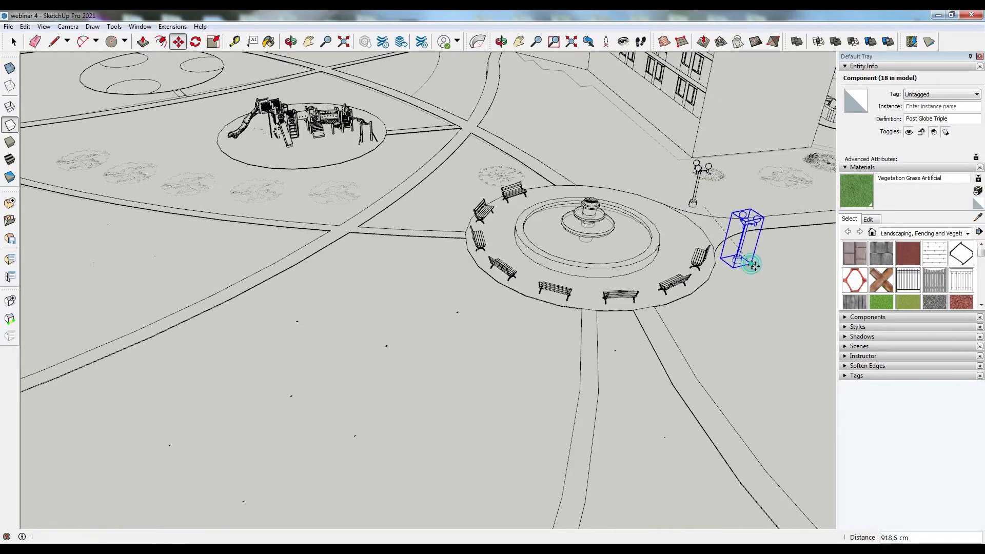
{"action": "left_click", "coordinate": [752, 265]}
{"action": "scroll", "coordinate": [752, 264], "scroll_direction": "down", "scroll_amount": 5}
{"action": "middle_click_drag", "start_coordinate": [752, 264], "coordinate": [615, 287]}
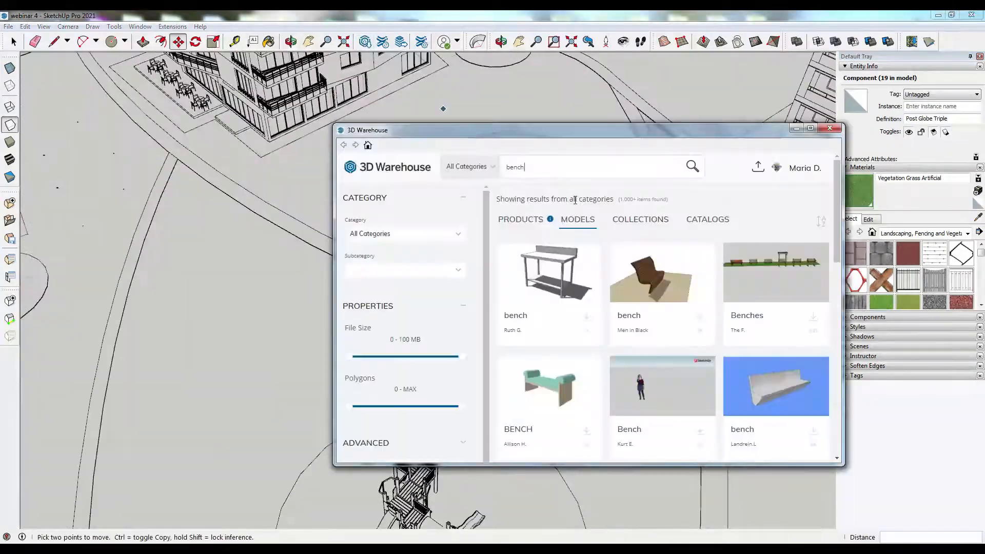
- Search 3D Warehouse for benches and then for park models
{"action": "type", "text": "es"}
{"action": "scroll", "coordinate": [771, 308], "scroll_direction": "down", "scroll_amount": 10}
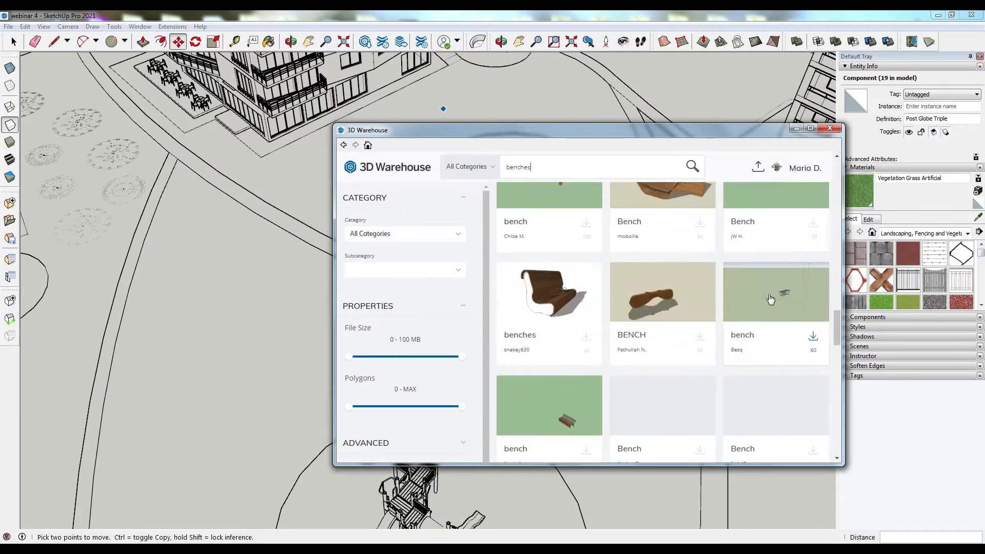
{"action": "scroll", "coordinate": [771, 299], "scroll_direction": "down", "scroll_amount": 10}
{"action": "left_click_drag", "start_coordinate": [534, 167], "coordinate": [455, 167]}
{"action": "type", "text": "park"}
{"action": "key", "text": "Return"}
{"action": "scroll", "coordinate": [728, 287], "scroll_direction": "down", "scroll_amount": 10}
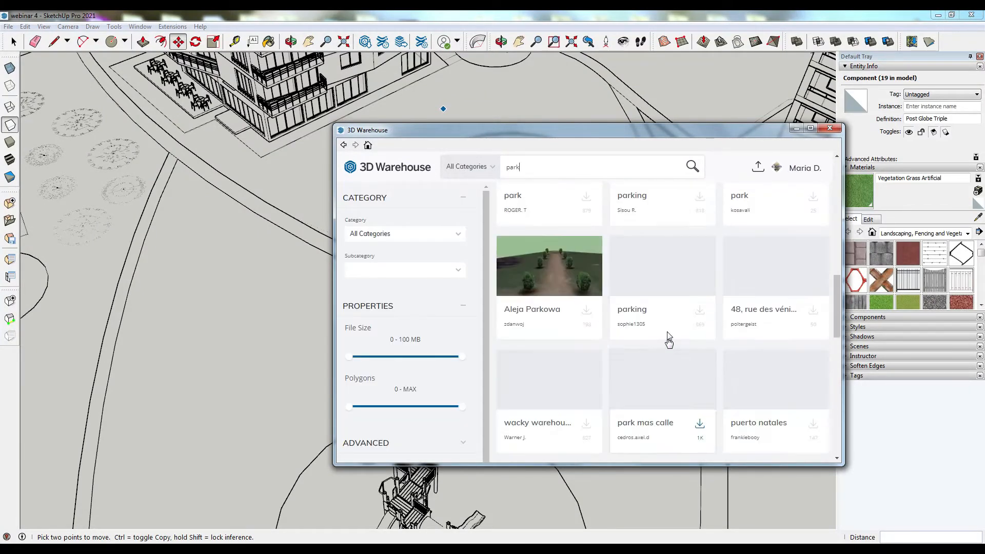
{"action": "scroll", "coordinate": [668, 341], "scroll_direction": "down", "scroll_amount": 6}
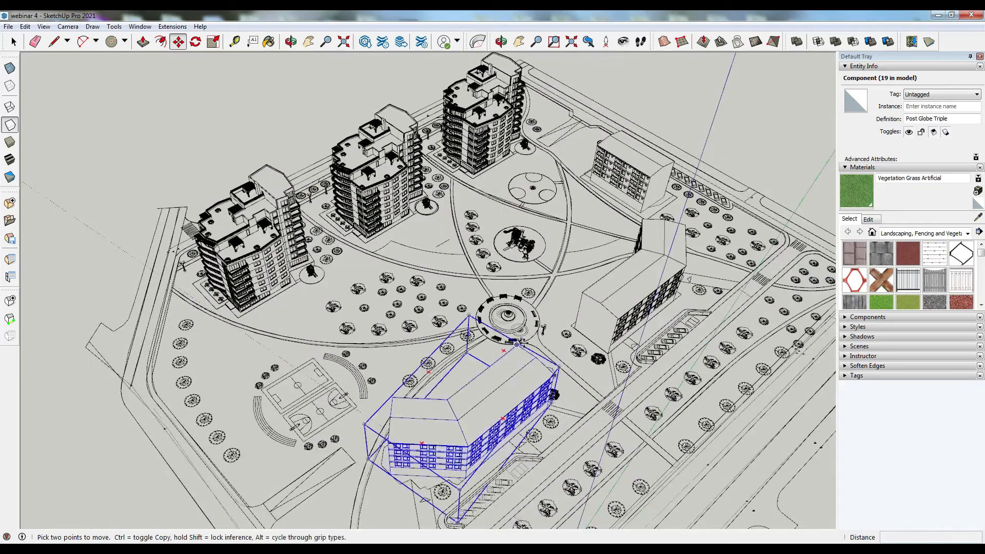
{"action": "left_click", "coordinate": [520, 343]}
{"action": "scroll", "coordinate": [623, 356], "scroll_direction": "down", "scroll_amount": 2}
{"action": "scroll", "coordinate": [441, 479], "scroll_direction": "up", "scroll_amount": 5}
- Copy a street lamp along the path edge at a 700 cm distance
{"action": "left_click", "coordinate": [439, 477]}
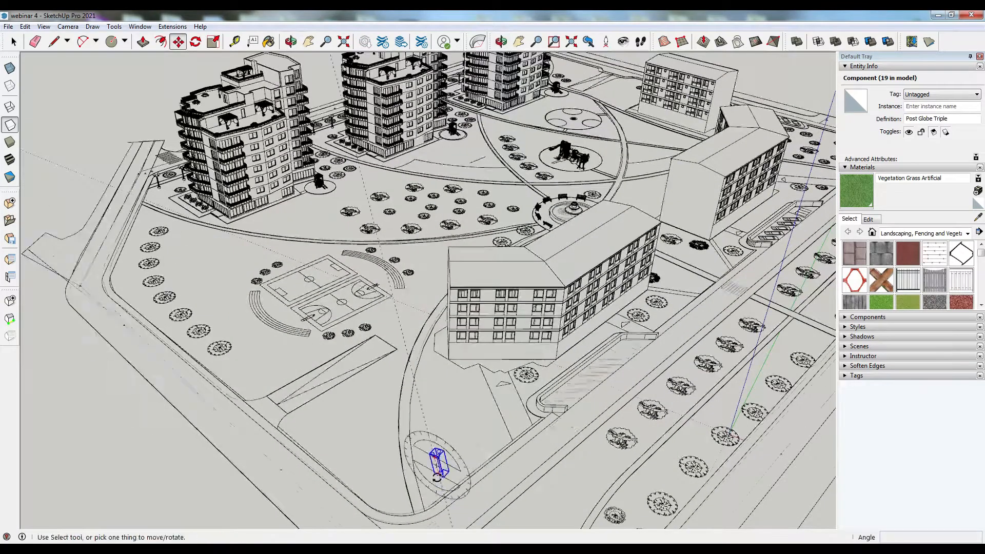
{"action": "scroll", "coordinate": [439, 469], "scroll_direction": "down", "scroll_amount": 2}
{"action": "scroll", "coordinate": [473, 405], "scroll_direction": "up", "scroll_amount": 5}
{"action": "left_click", "coordinate": [488, 427]}
{"action": "key", "text": "ctrl"}
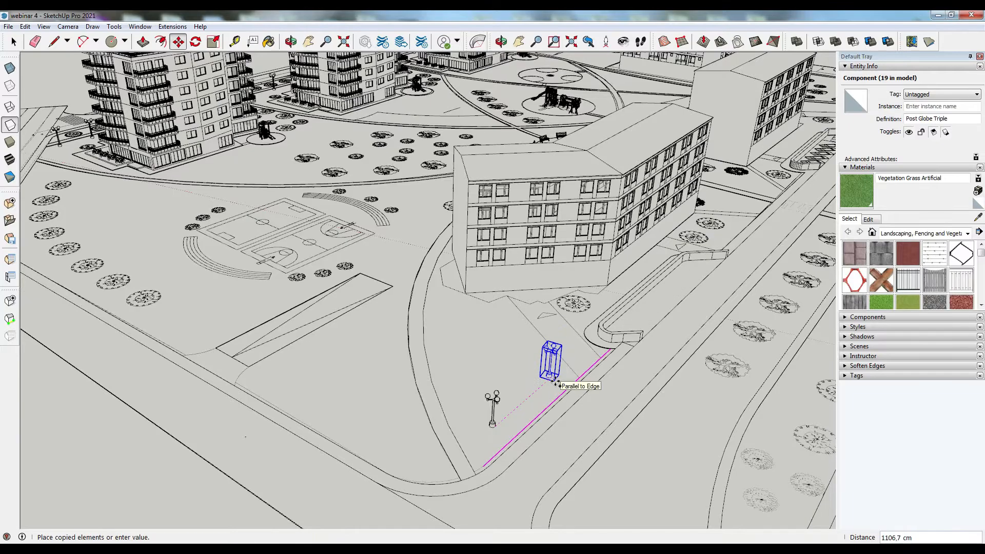
{"action": "type", "text": "700"}
{"action": "key", "text": "Return"}
{"action": "key", "text": "Return"}
- Select three street lamps along the road and move them sideways
{"action": "key", "text": "space"}
{"action": "middle_click_drag", "start_coordinate": [554, 397], "coordinate": [482, 390]}
{"action": "middle_click_drag", "start_coordinate": [472, 288], "coordinate": [313, 381]}
{"action": "left_click", "coordinate": [636, 338]}
{"action": "scroll", "coordinate": [645, 312], "scroll_direction": "up", "scroll_amount": 1}
{"action": "left_click", "coordinate": [638, 308], "text": "ctrl"}
{"action": "left_click", "coordinate": [640, 277], "text": "ctrl"}
{"action": "left_click", "coordinate": [665, 72], "text": "ctrl"}
{"action": "key", "text": "m"}
{"action": "scroll", "coordinate": [618, 347], "scroll_direction": "up", "scroll_amount": 4}
{"action": "left_click", "coordinate": [617, 347]}
{"action": "left_click", "coordinate": [563, 327]}
{"action": "scroll", "coordinate": [572, 396], "scroll_direction": "down", "scroll_amount": 3}
- Select and delete two surplus street lamps
{"action": "key", "text": "space"}
{"action": "left_click", "coordinate": [378, 325]}
{"action": "key", "text": "Delete"}
{"action": "scroll", "coordinate": [533, 352], "scroll_direction": "down", "scroll_amount": 1}
{"action": "left_click", "coordinate": [535, 353]}
{"action": "scroll", "coordinate": [513, 349], "scroll_direction": "down", "scroll_amount": 3}
{"action": "key", "text": "Delete"}
- Select the three street lamps beside the building's parking area and move them
{"action": "middle_click_drag", "start_coordinate": [654, 385], "coordinate": [609, 417]}
{"action": "scroll", "coordinate": [608, 418], "scroll_direction": "up", "scroll_amount": 2}
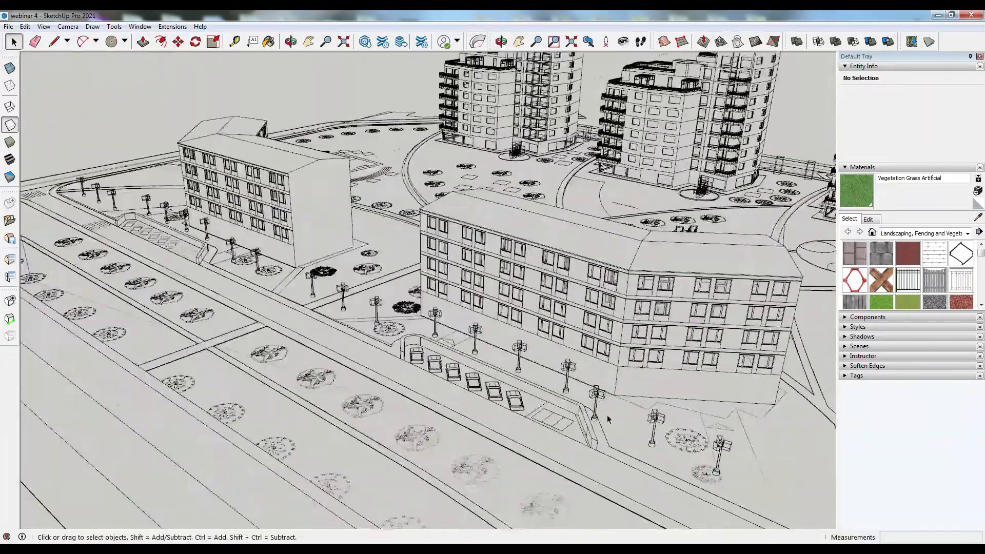
{"action": "left_click", "coordinate": [599, 411]}
{"action": "left_click", "coordinate": [655, 430], "text": "ctrl"}
{"action": "left_click", "coordinate": [718, 460], "text": "ctrl"}
{"action": "key", "text": "m"}
{"action": "left_click", "coordinate": [659, 454]}
{"action": "left_click", "coordinate": [717, 477]}
{"action": "middle_click_drag", "start_coordinate": [784, 479], "coordinate": [908, 475]}
- Select the street lamps lining the main road and move them as a group
{"action": "scroll", "coordinate": [400, 318], "scroll_direction": "up", "scroll_amount": 3}
{"action": "key", "text": "space"}
{"action": "left_click", "coordinate": [396, 315]}
{"action": "left_click", "coordinate": [471, 312], "text": "ctrl"}
{"action": "left_click", "coordinate": [544, 307], "text": "ctrl"}
{"action": "left_click", "coordinate": [615, 288], "text": "ctrl"}
{"action": "scroll", "coordinate": [611, 313], "scroll_direction": "down", "scroll_amount": 4}
{"action": "left_click", "coordinate": [103, 340], "text": "ctrl"}
{"action": "left_click", "coordinate": [144, 336], "text": "ctrl"}
{"action": "left_click", "coordinate": [185, 332], "text": "ctrl"}
{"action": "left_click", "coordinate": [345, 310], "text": "ctrl"}
{"action": "left_click", "coordinate": [413, 311], "text": "ctrl"}
{"action": "left_click", "coordinate": [449, 309], "text": "ctrl"}
{"action": "scroll", "coordinate": [450, 310], "scroll_direction": "down", "scroll_amount": 2}
{"action": "scroll", "coordinate": [738, 275], "scroll_direction": "up", "scroll_amount": 3}
{"action": "left_click", "coordinate": [738, 293], "text": "ctrl"}
{"action": "left_click", "coordinate": [702, 296], "text": "ctrl"}
{"action": "left_click", "coordinate": [664, 299], "text": "ctrl"}
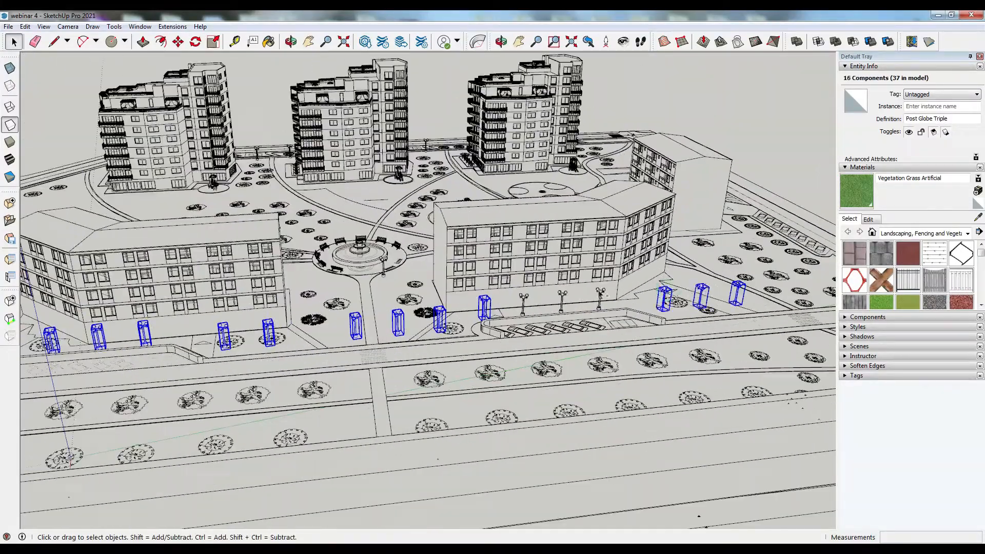
{"action": "scroll", "coordinate": [391, 365], "scroll_direction": "up", "scroll_amount": 3}
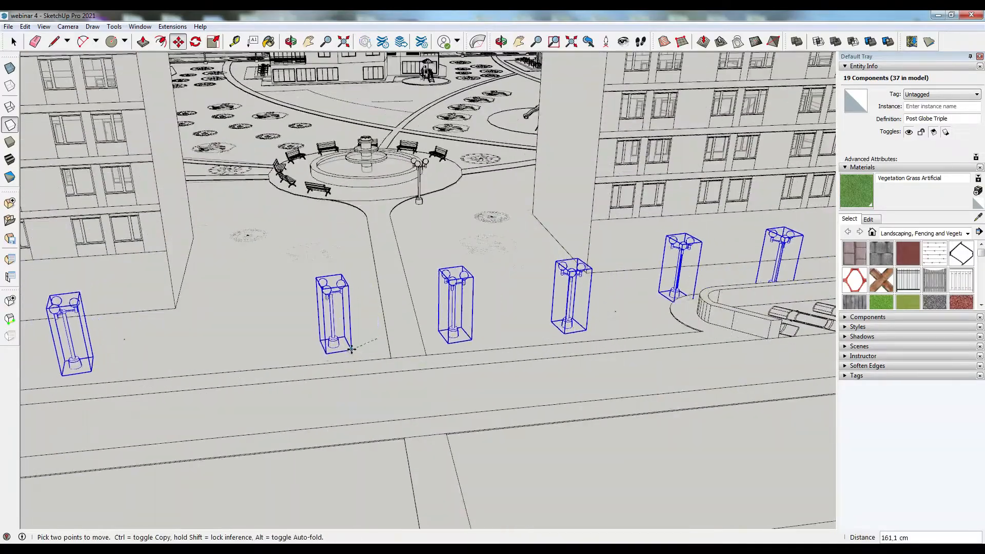
{"action": "scroll", "coordinate": [442, 317], "scroll_direction": "down", "scroll_amount": 5}
{"action": "key", "text": "space"}
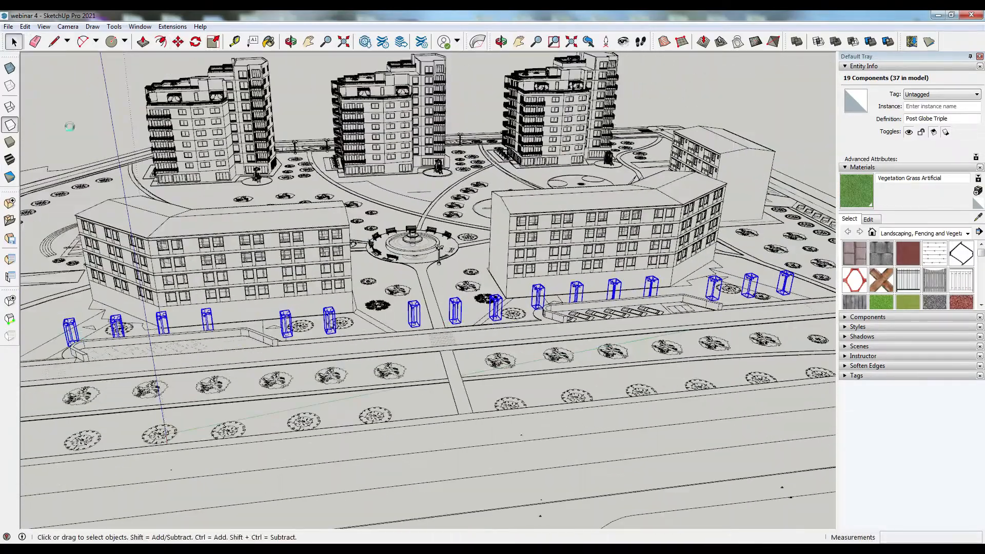
- Copy a street lamp onto the path leading to the fountain plaza
{"action": "scroll", "coordinate": [431, 251], "scroll_direction": "up", "scroll_amount": 5}
{"action": "left_click", "coordinate": [354, 243]}
{"action": "left_click", "coordinate": [387, 398]}
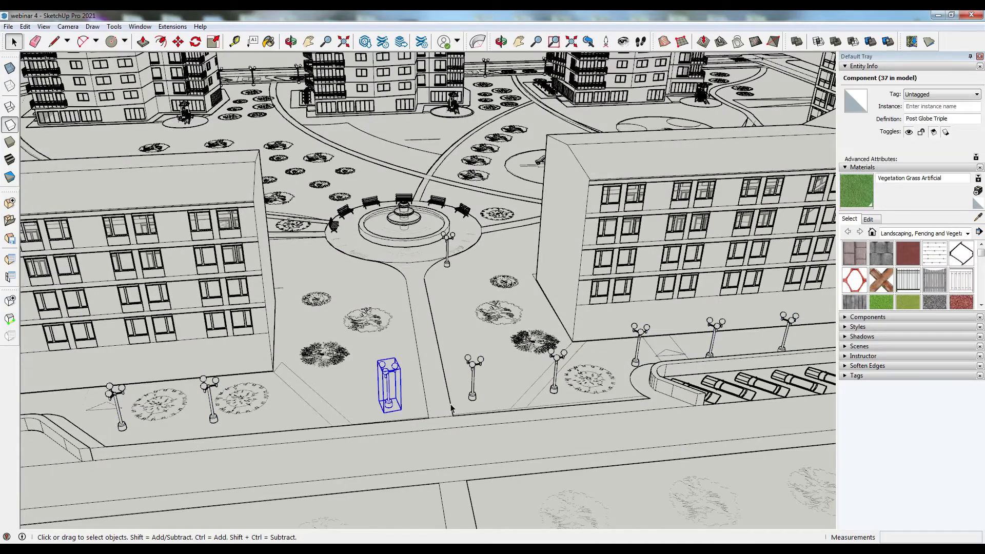
{"action": "key", "text": "m"}
{"action": "key", "text": "ctrl"}
{"action": "left_click", "coordinate": [426, 400]}
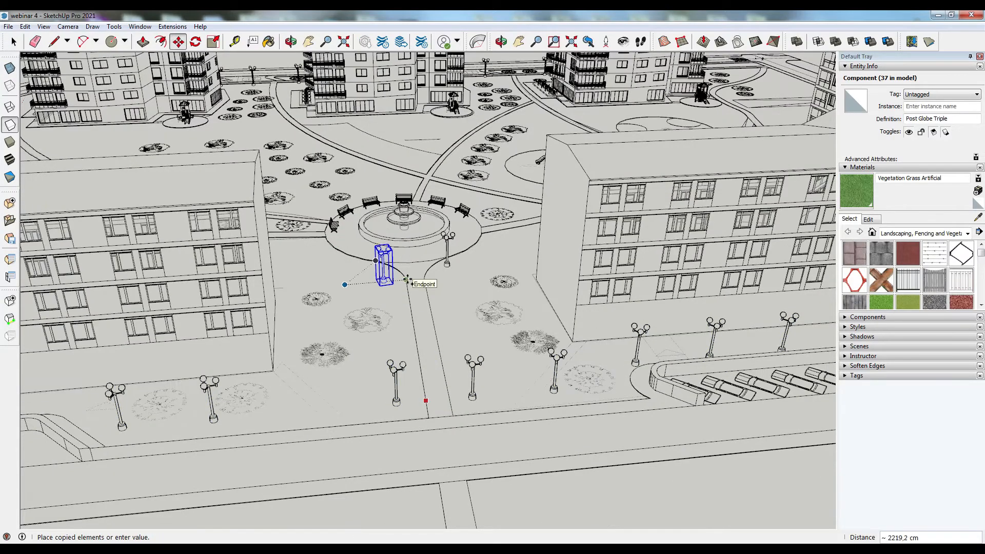
{"action": "left_click", "coordinate": [408, 281]}
{"action": "left_click", "coordinate": [428, 290]}
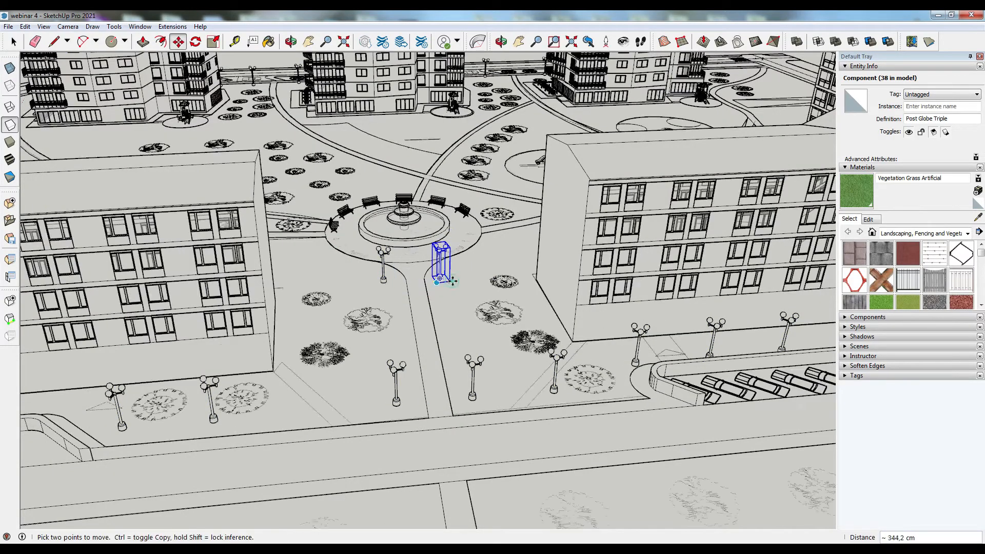
- Move the copied lamp to the side of the path entrance opposite the other lamp
{"action": "key", "text": "space"}
{"action": "middle_click_drag", "start_coordinate": [432, 205], "coordinate": [427, 255]}
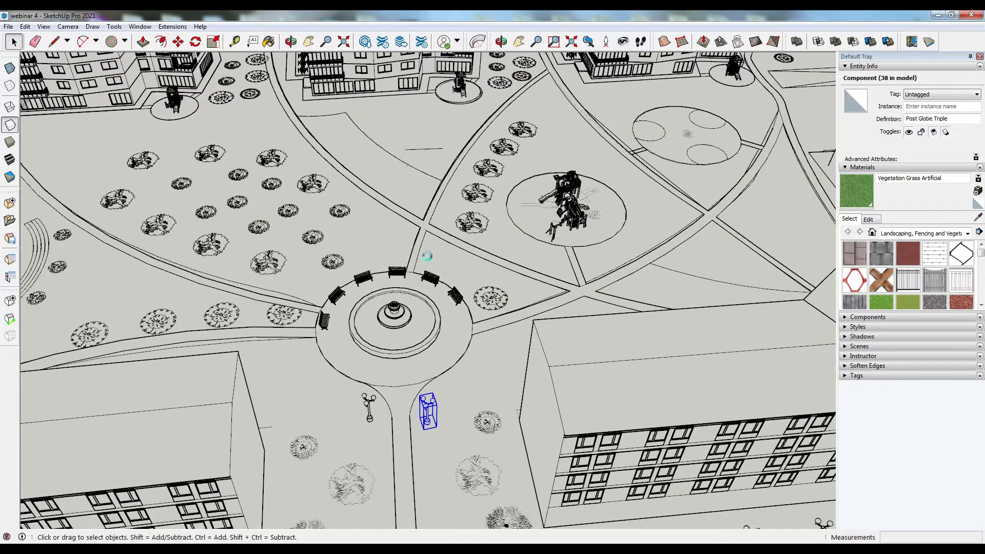
{"action": "middle_click_drag", "start_coordinate": [473, 399], "coordinate": [431, 425]}
{"action": "scroll", "coordinate": [430, 425], "scroll_direction": "up", "scroll_amount": 6}
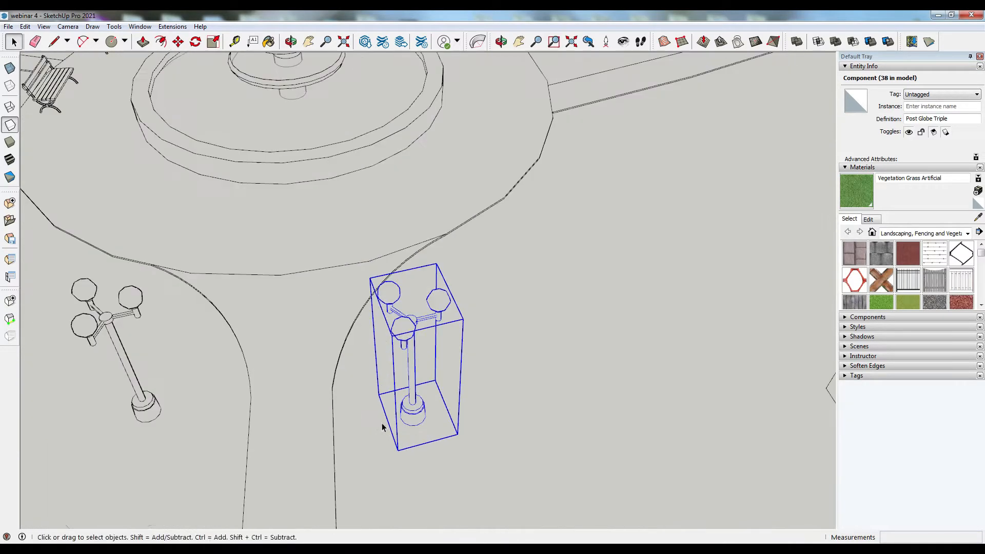
{"action": "key", "text": "m"}
{"action": "left_click", "coordinate": [391, 447]}
{"action": "left_click", "coordinate": [433, 435]}
- Select the street lamps along the side street and move them
{"action": "scroll", "coordinate": [334, 258], "scroll_direction": "down", "scroll_amount": 8}
{"action": "middle_click_drag", "start_coordinate": [362, 324], "coordinate": [436, 290]}
{"action": "left_click", "coordinate": [299, 252], "text": "shift"}
{"action": "scroll", "coordinate": [307, 256], "scroll_direction": "down", "scroll_amount": 3}
{"action": "scroll", "coordinate": [303, 154], "scroll_direction": "up", "scroll_amount": 5}
{"action": "left_click", "coordinate": [302, 115], "text": "shift"}
{"action": "left_click", "coordinate": [303, 137], "text": "shift"}
{"action": "key", "text": "m"}
{"action": "left_click", "coordinate": [308, 157]}
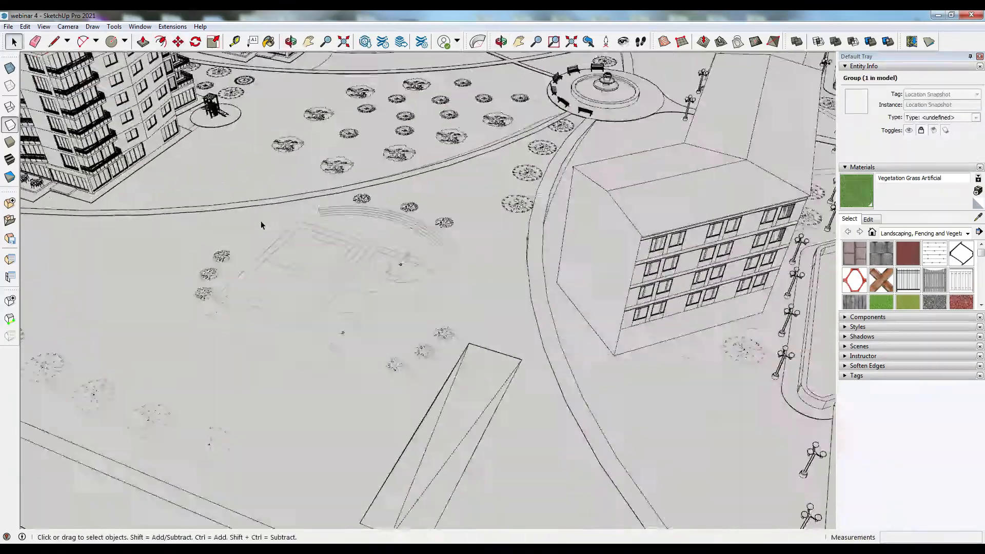
- Search 3D Warehouse for a small soccer field, download one and place it in the model
{"action": "left_click", "coordinate": [366, 43]}
{"action": "left_click", "coordinate": [538, 165]}
{"action": "type", "text": "football"}
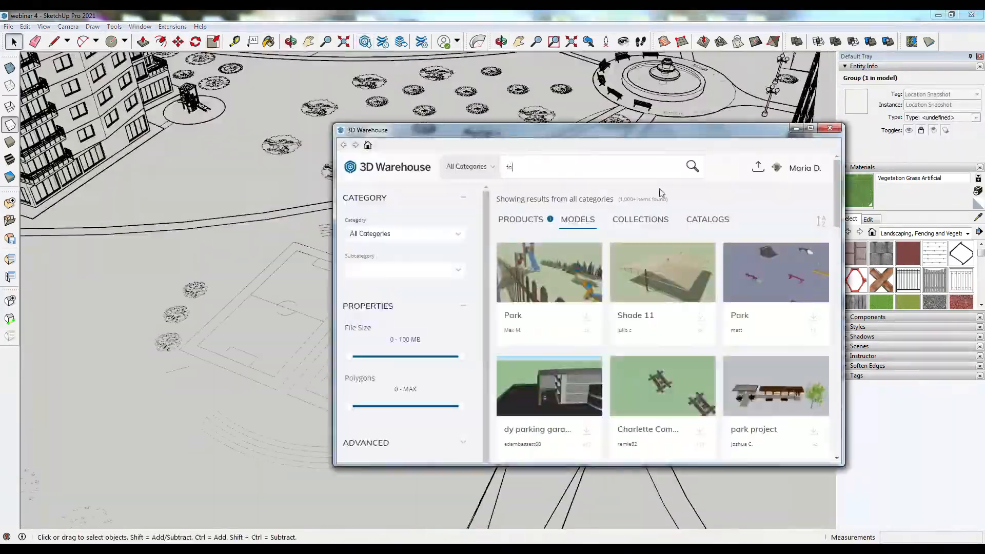
{"action": "left_click", "coordinate": [678, 281]}
{"action": "scroll", "coordinate": [737, 299], "scroll_direction": "down", "scroll_amount": 6}
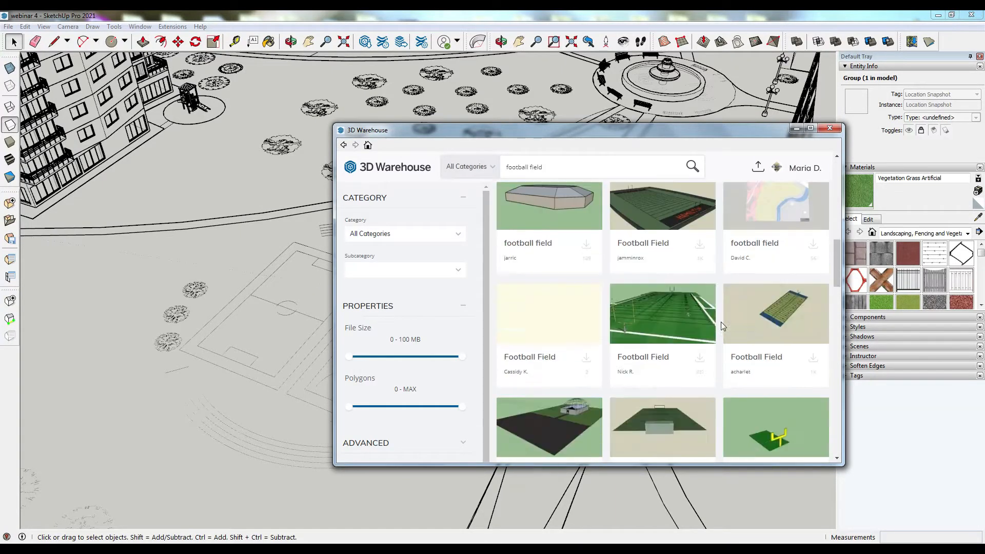
{"action": "scroll", "coordinate": [721, 323], "scroll_direction": "down", "scroll_amount": 3}
{"action": "type", "text": "cer"}
{"action": "key", "text": "Delete"}
{"action": "key", "text": "Delete"}
{"action": "key", "text": "Delete"}
{"action": "key", "text": "Delete"}
{"action": "key", "text": "Delete"}
{"action": "key", "text": "Delete"}
{"action": "key", "text": "Delete"}
{"action": "key", "text": "Delete"}
{"action": "key", "text": "Return"}
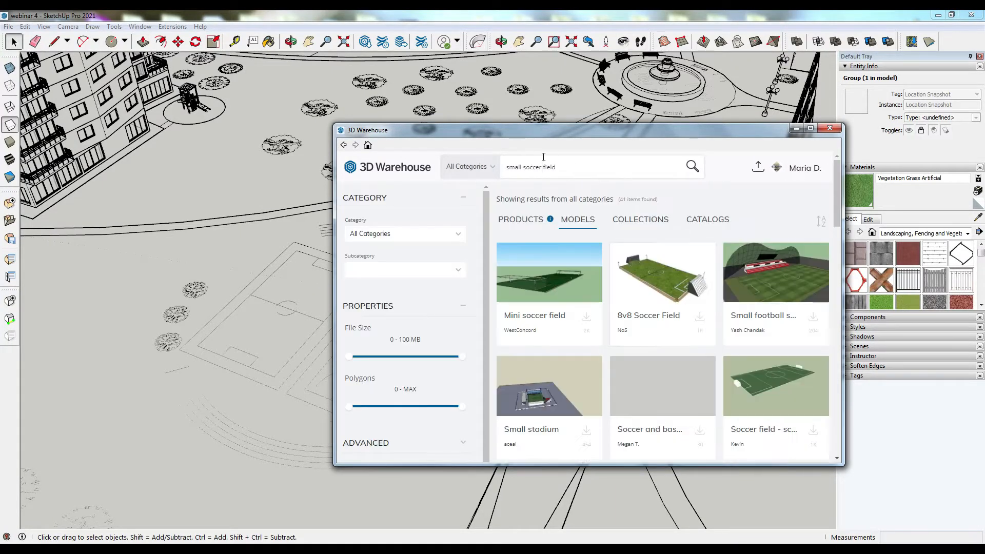
{"action": "left_click", "coordinate": [813, 430]}
{"action": "left_click", "coordinate": [161, 349]}
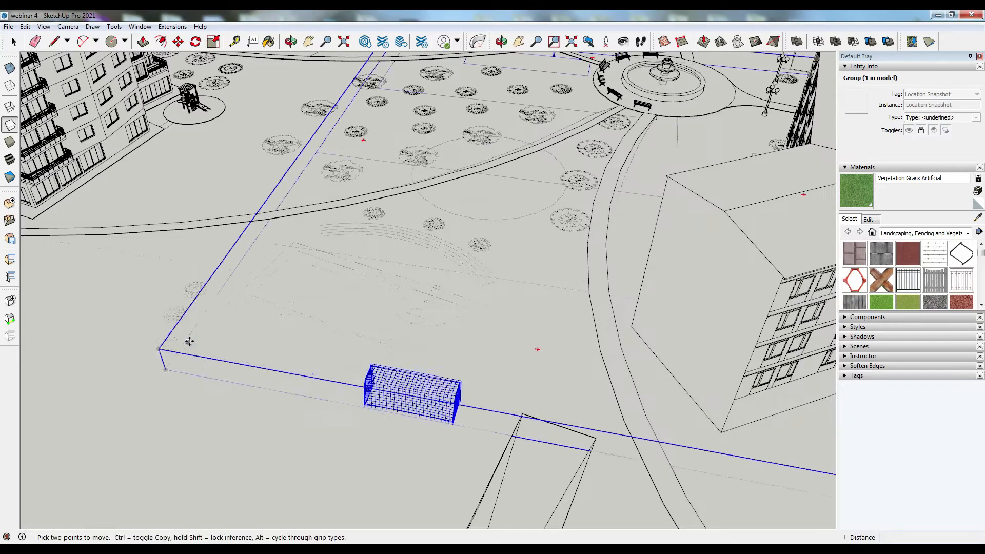
- Switch the display to Shaded With Textures and orbit around the residential block
{"action": "key", "text": "q"}
{"action": "scroll", "coordinate": [165, 373], "scroll_direction": "down", "scroll_amount": 5}
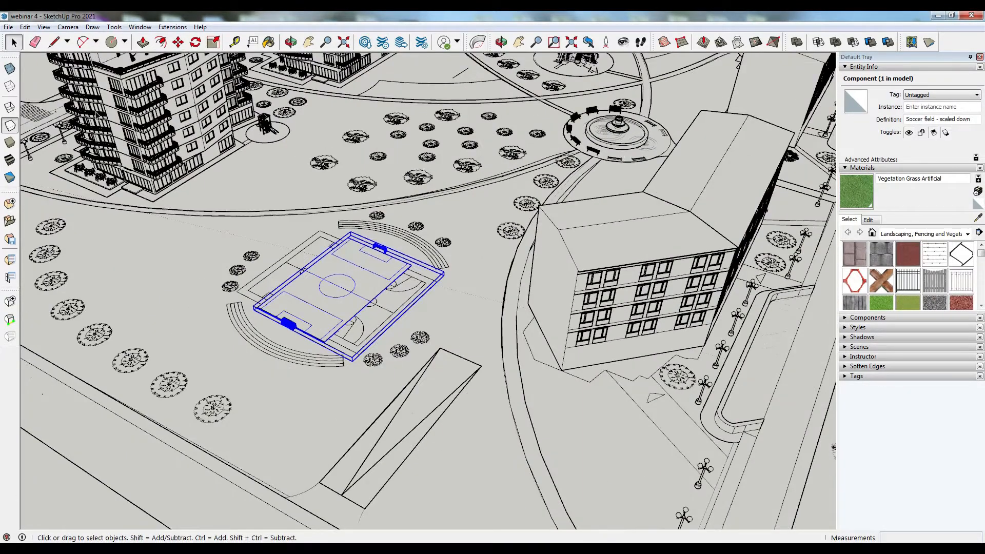
{"action": "left_click", "coordinate": [8, 162]}
{"action": "key", "text": "o"}
{"action": "left_click_drag", "start_coordinate": [375, 282], "coordinate": [642, 189]}
{"action": "middle_click_drag", "start_coordinate": [642, 189], "coordinate": [747, 196]}
{"action": "middle_click_drag", "start_coordinate": [85, 320], "coordinate": [597, 274]}
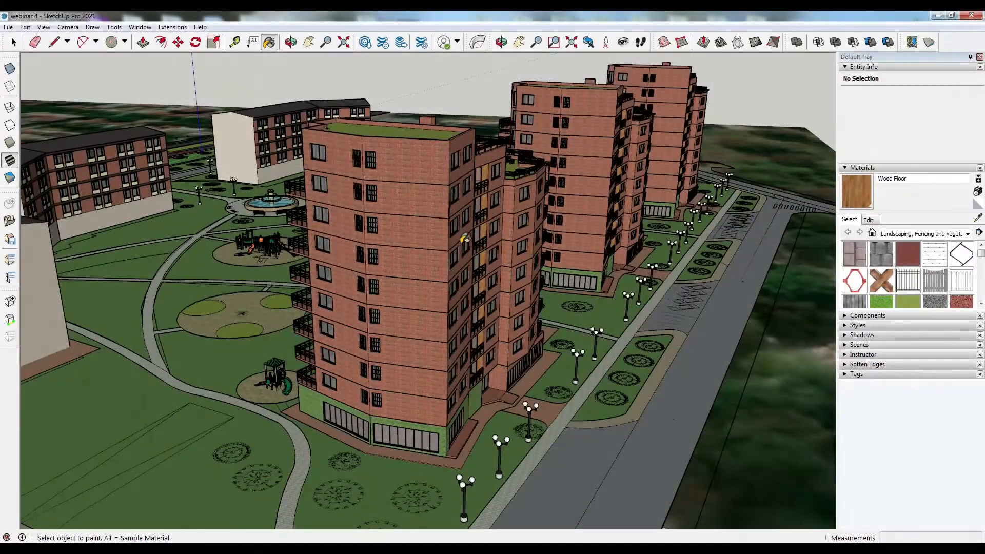
- Sample the Wood Floor material from the balconies and match its color to the pale facade of a nearby building
{"action": "left_click", "coordinate": [978, 219]}
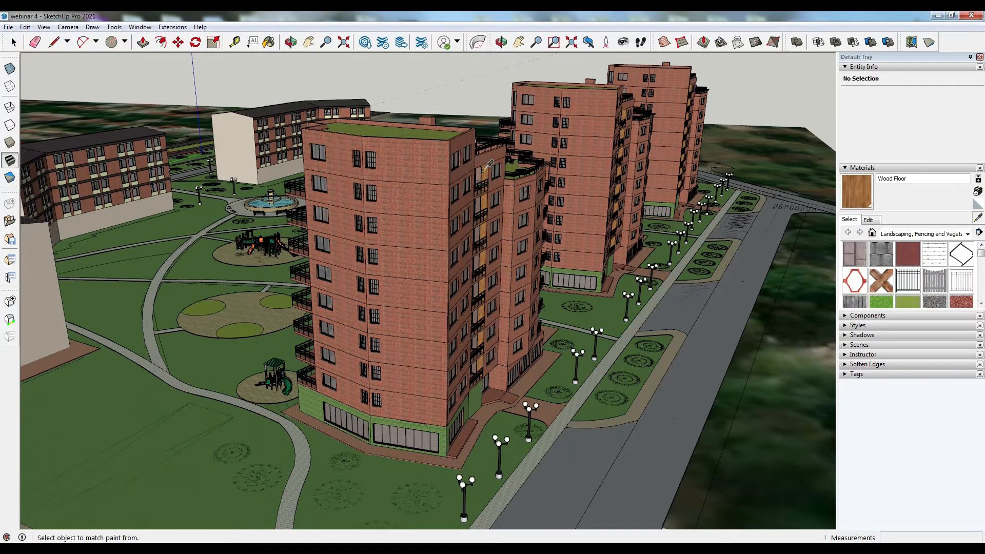
{"action": "left_click", "coordinate": [496, 177]}
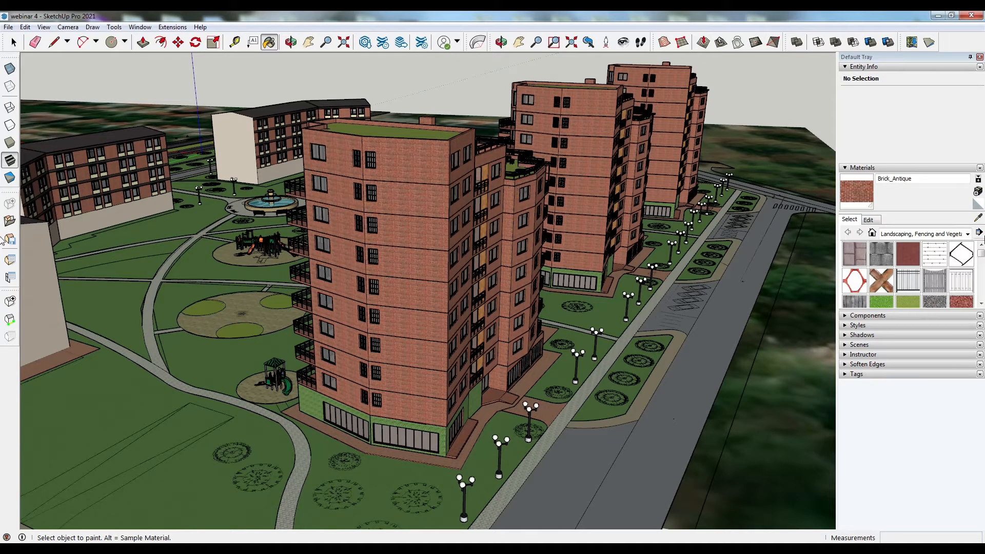
{"action": "left_click", "coordinate": [978, 219]}
{"action": "left_click", "coordinate": [978, 220]}
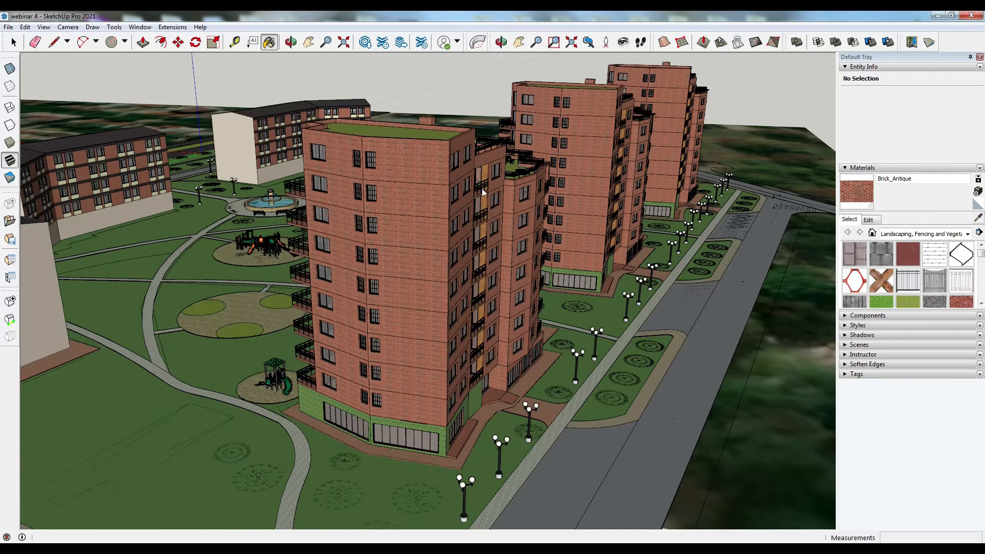
{"action": "key", "text": "alt"}
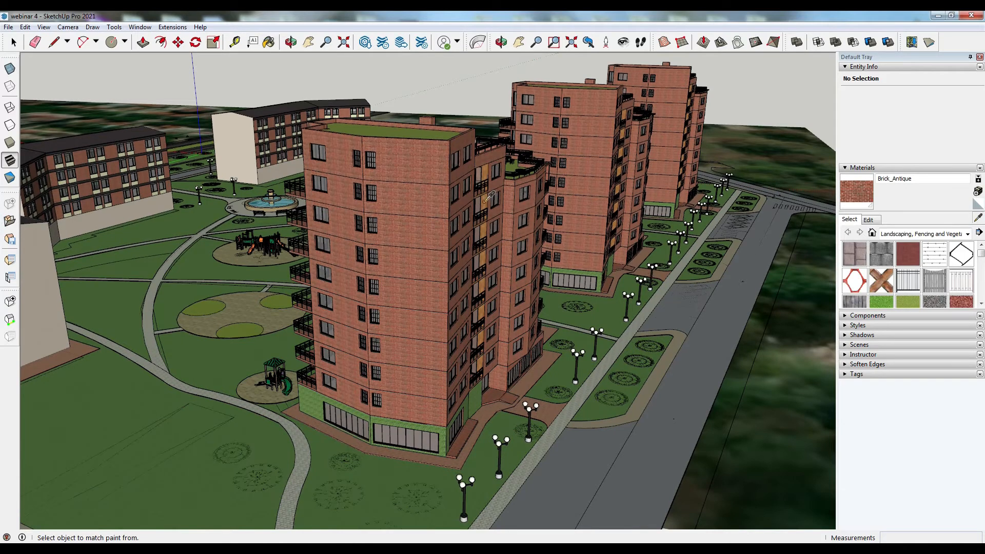
{"action": "left_click", "coordinate": [485, 200]}
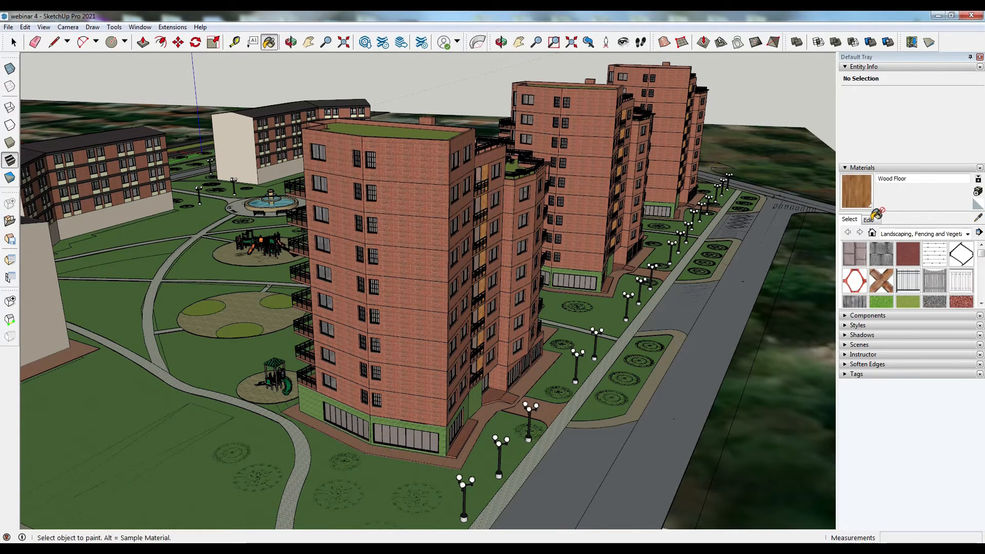
{"action": "left_click", "coordinate": [868, 220]}
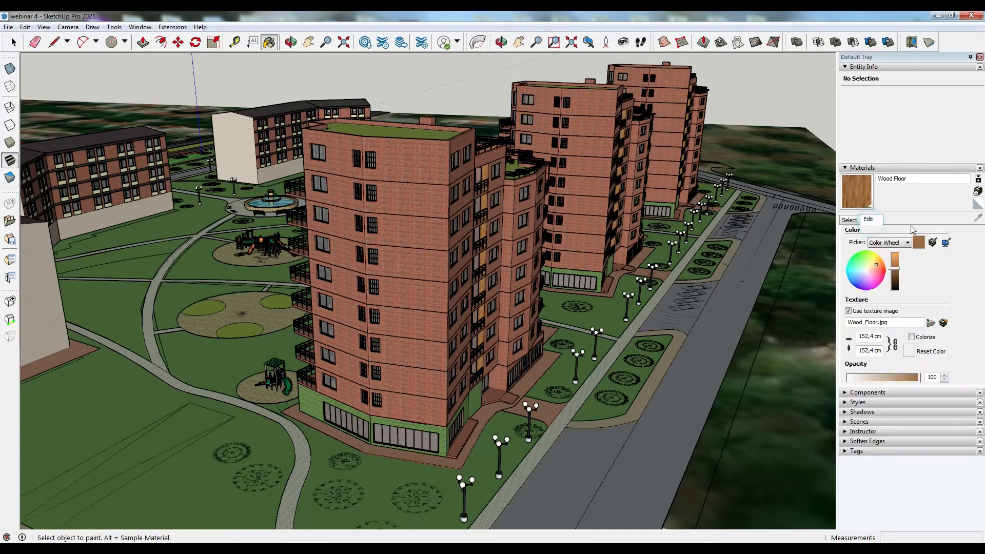
{"action": "left_click", "coordinate": [932, 243]}
{"action": "left_click", "coordinate": [241, 138]}
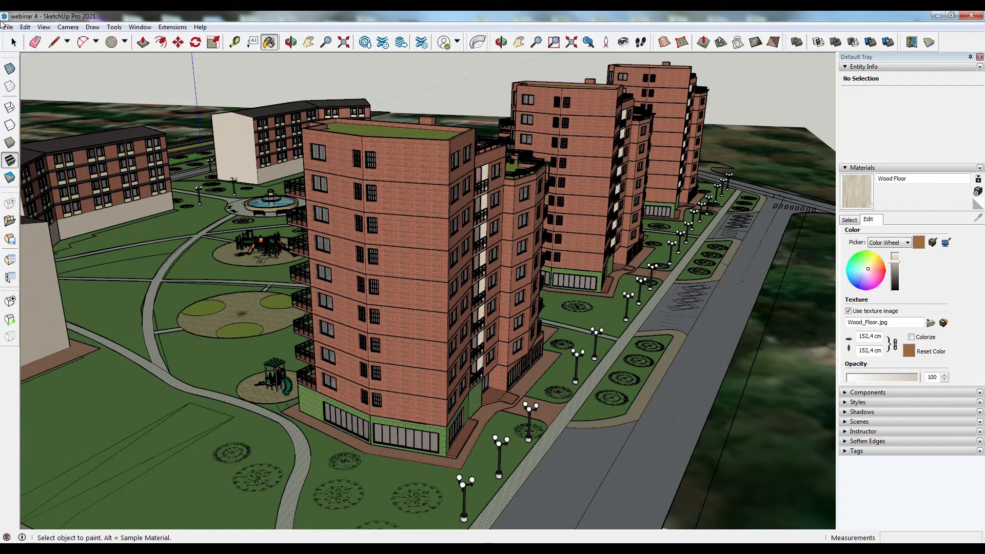
- Orbit and zoom around the whole residential block to inspect it from several angles
{"action": "left_click", "coordinate": [14, 42]}
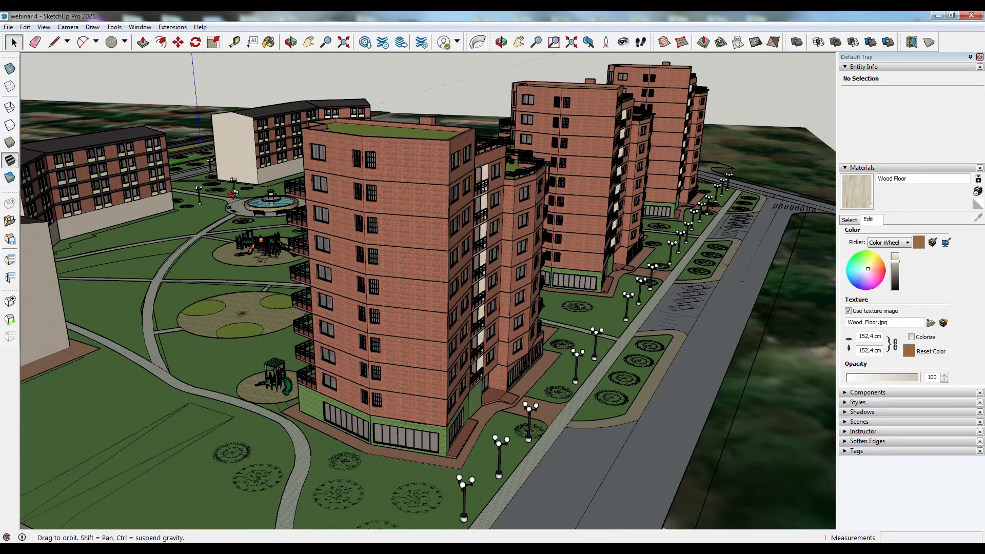
{"action": "mouse_move", "coordinate": [446, 308]}
{"action": "middle_mouse_down"}
{"action": "mouse_move", "coordinate": [513, 230]}
{"action": "mouse_move", "coordinate": [600, 230]}
{"action": "middle_mouse_up"}
{"action": "mouse_move", "coordinate": [296, 206]}
{"action": "middle_mouse_down"}
{"action": "mouse_move", "coordinate": [498, 229]}
{"action": "mouse_move", "coordinate": [667, 354]}
{"action": "middle_mouse_up"}
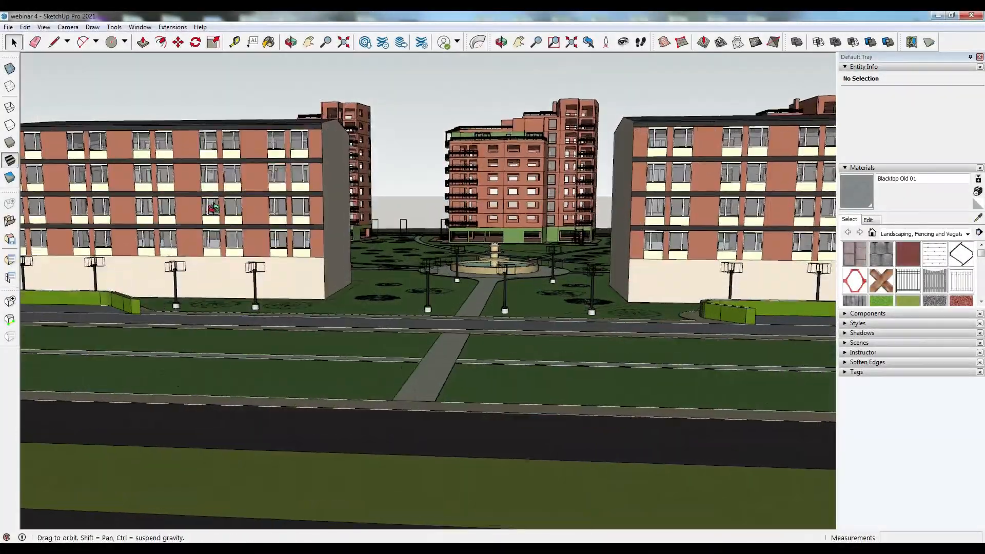
{"action": "mouse_move", "coordinate": [213, 208]}
{"action": "middle_mouse_down"}
{"action": "mouse_move", "coordinate": [350, 247]}
{"action": "mouse_move", "coordinate": [510, 276]}
{"action": "mouse_move", "coordinate": [664, 277]}
{"action": "middle_mouse_up"}
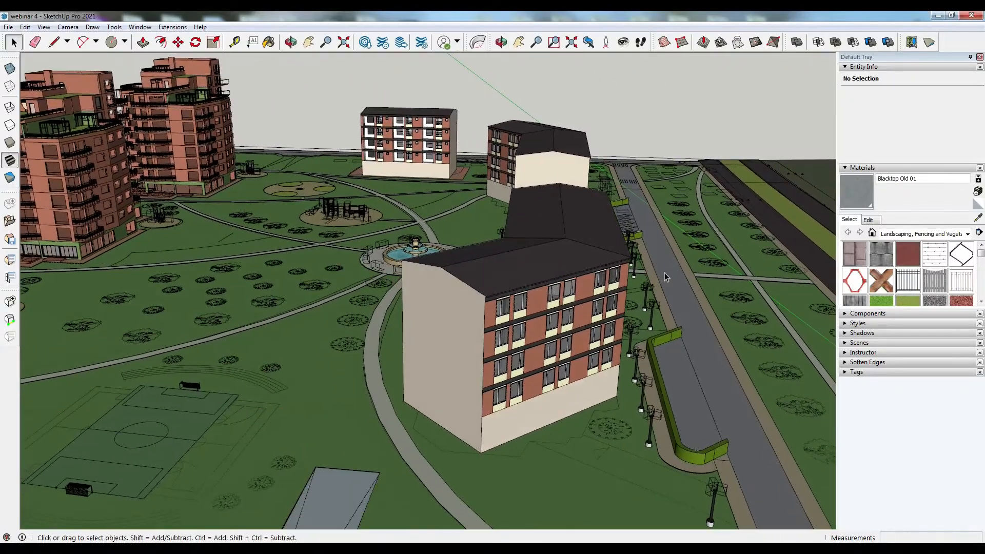
{"action": "scroll", "coordinate": [672, 273], "scroll_direction": "down", "scroll_amount": 3}
{"action": "mouse_move", "coordinate": [354, 282]}
{"action": "middle_mouse_down"}
{"action": "mouse_move", "coordinate": [333, 284]}
{"action": "mouse_move", "coordinate": [537, 285]}
{"action": "mouse_move", "coordinate": [526, 287]}
{"action": "middle_mouse_up"}
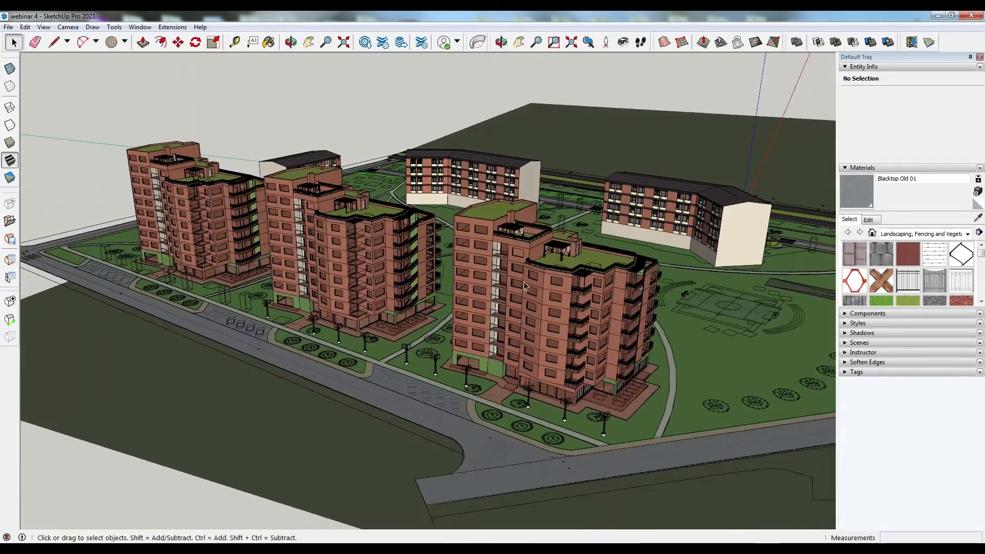
{"action": "middle_click_drag", "start_coordinate": [352, 264], "coordinate": [520, 248]}
{"action": "scroll", "coordinate": [520, 248], "scroll_direction": "up", "scroll_amount": 5}
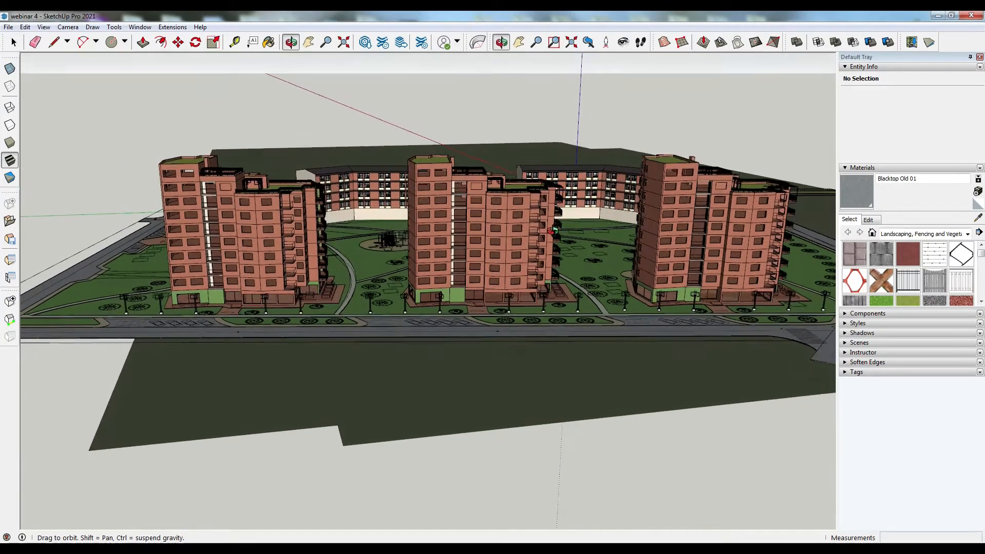
{"action": "scroll", "coordinate": [553, 229], "scroll_direction": "up", "scroll_amount": 4}
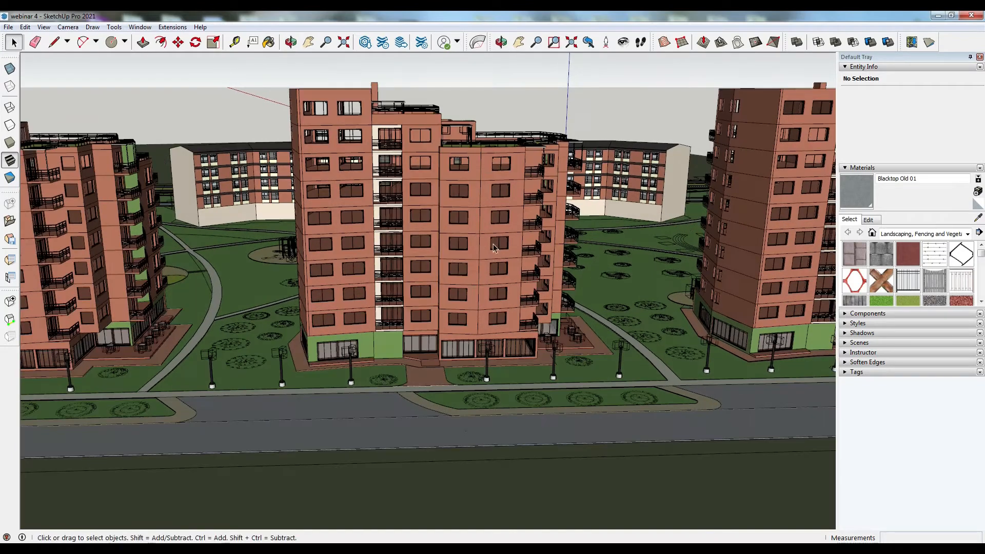
{"action": "middle_click_drag", "start_coordinate": [379, 253], "coordinate": [636, 245]}
{"action": "scroll", "coordinate": [687, 188], "scroll_direction": "down", "scroll_amount": 4}
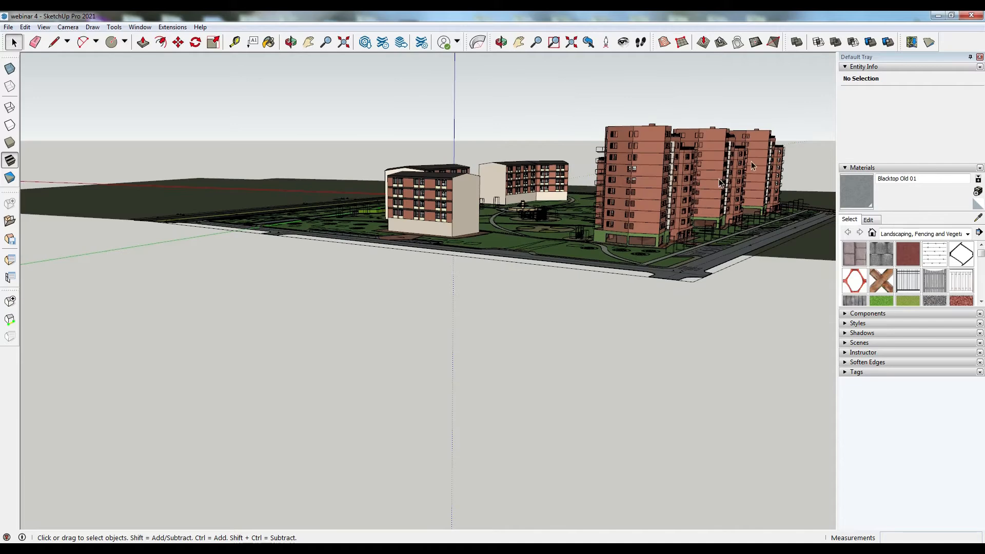
{"action": "scroll", "coordinate": [773, 135], "scroll_direction": "up", "scroll_amount": 5}
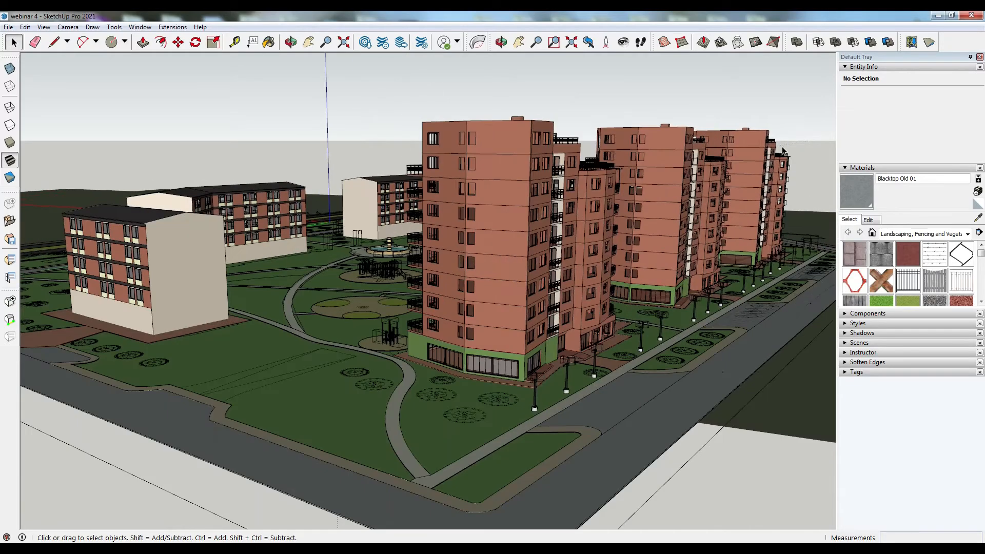